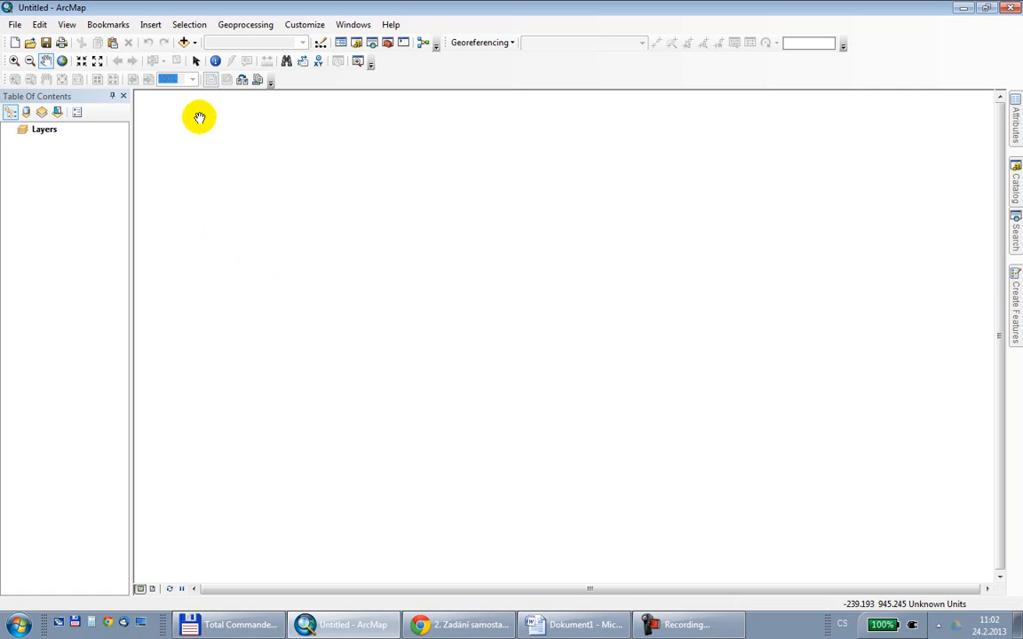
# - Start adding data and browse from the Cviceni folder to the Data folder inside GIS1_CV3
pyautogui.click(184, 42)
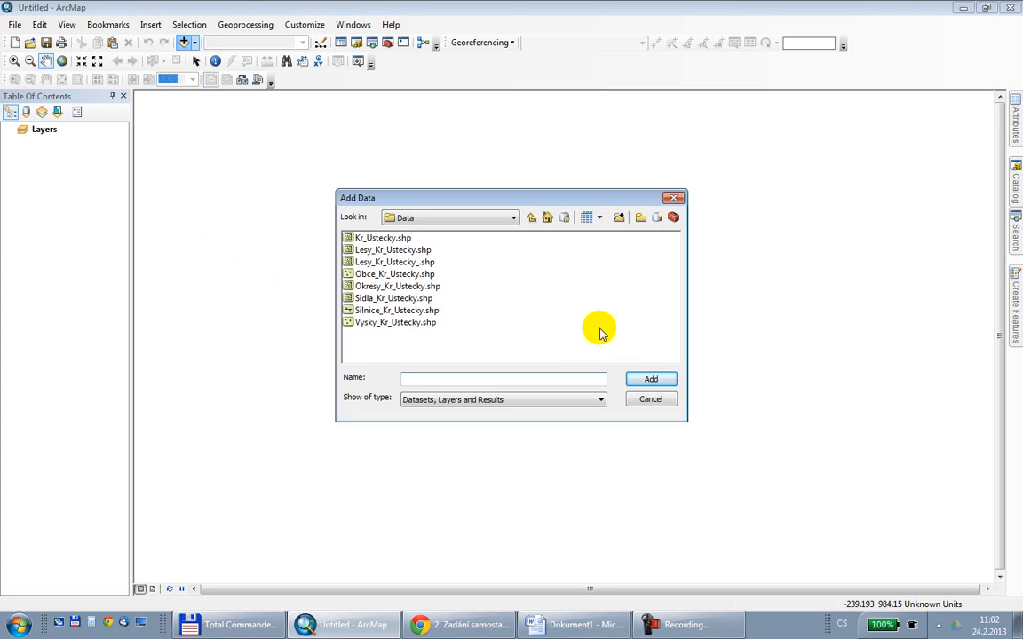
pyautogui.click(531, 217)
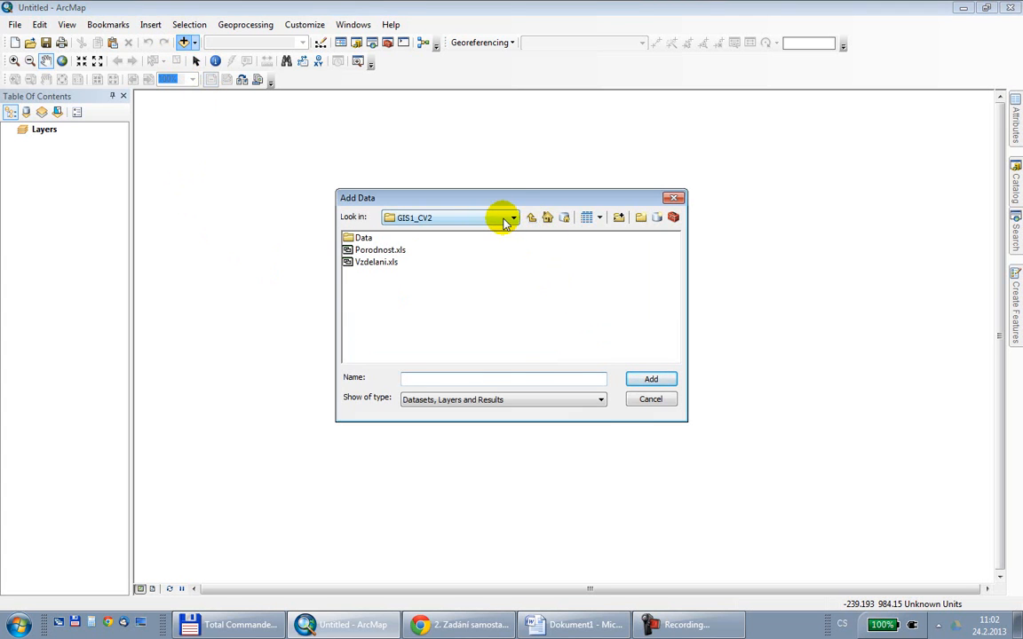
pyautogui.click(498, 217)
pyautogui.scroll(2, 503, 286)
pyautogui.scroll(1, 503, 278)
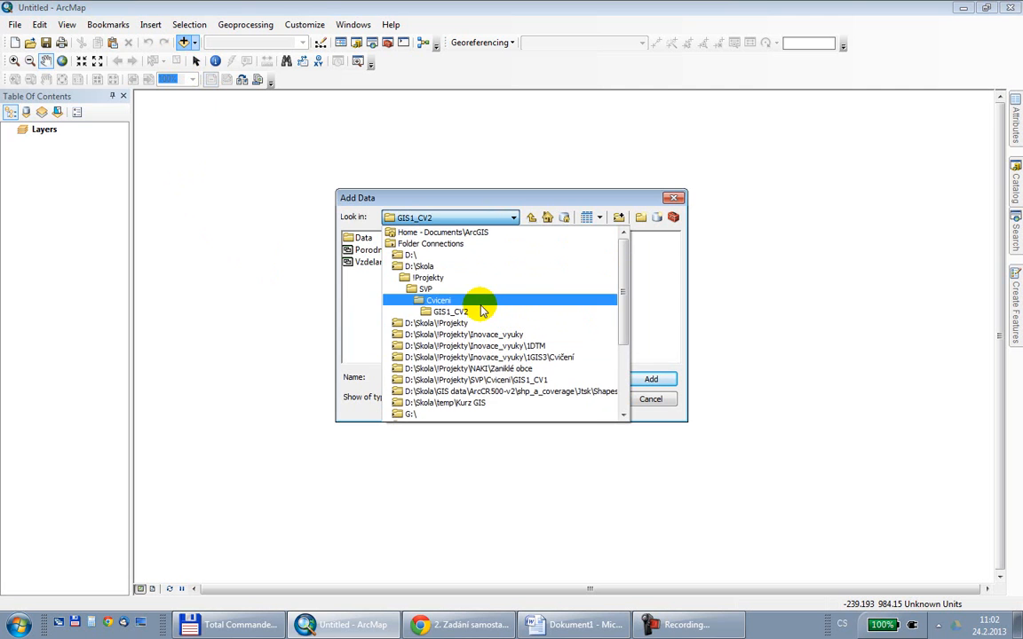
pyautogui.click(475, 302)
pyautogui.doubleClick(379, 263)
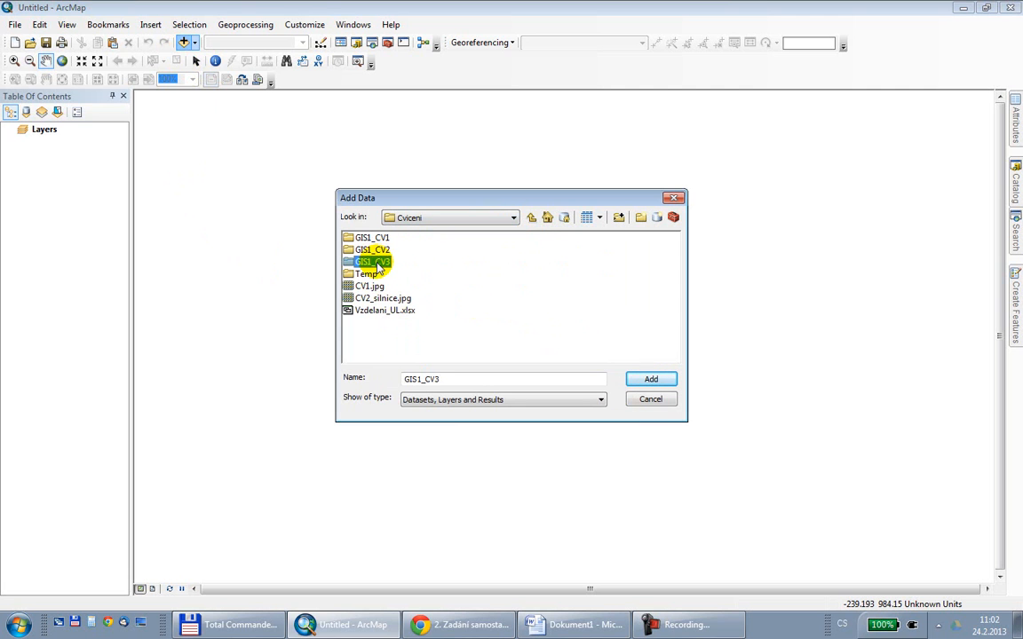
pyautogui.doubleClick(361, 240)
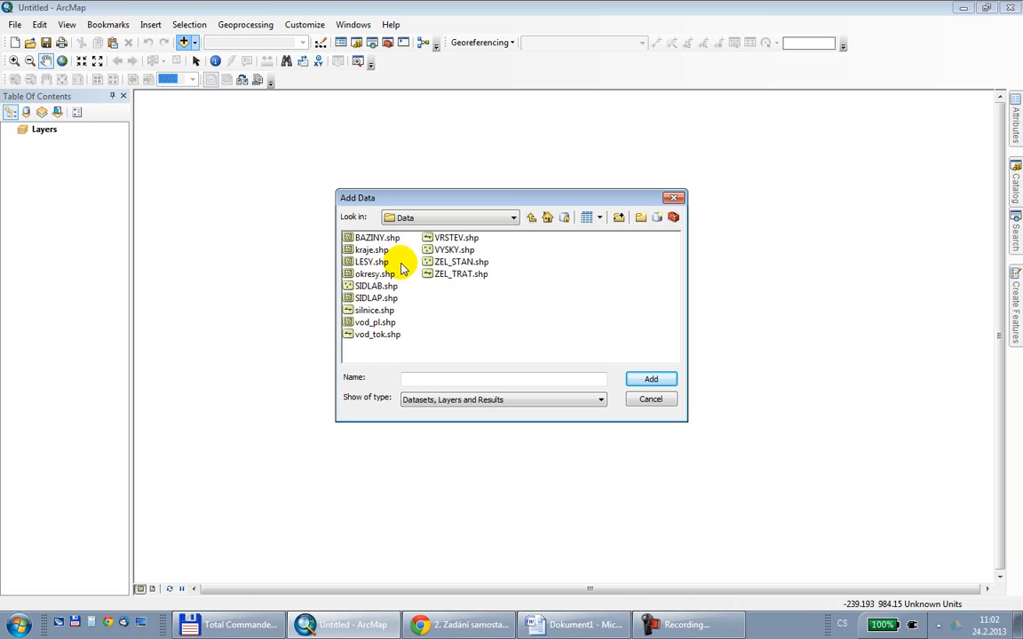
# - Add the kraje.shp, okresy.shp and silnice.shp shapefiles to the map
pyautogui.click(371, 249)
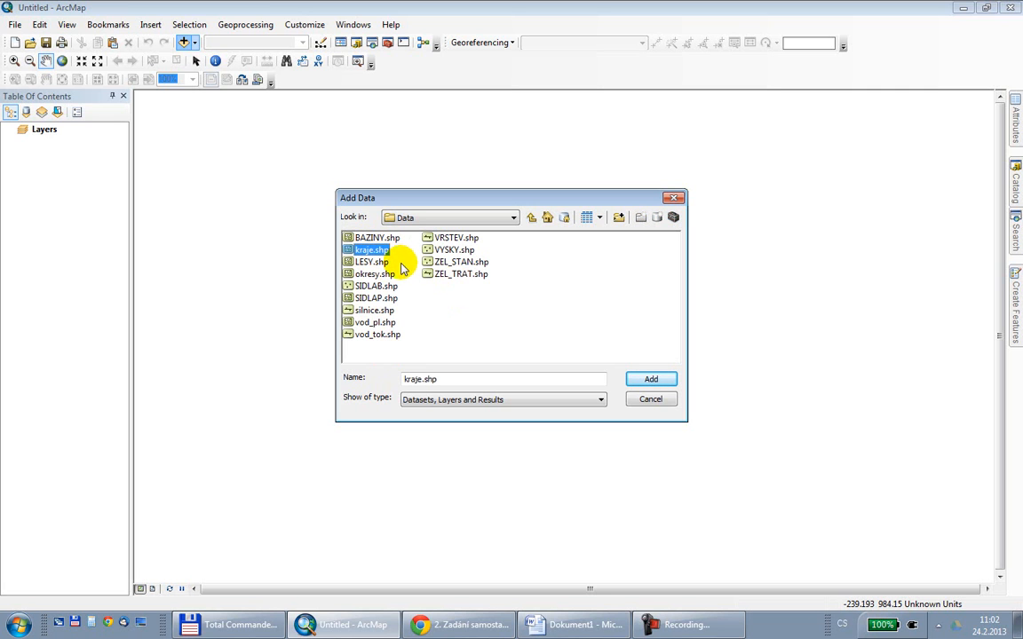
pyautogui.keyDown('ctrl'); pyautogui.click(388, 277); pyautogui.keyUp('ctrl')
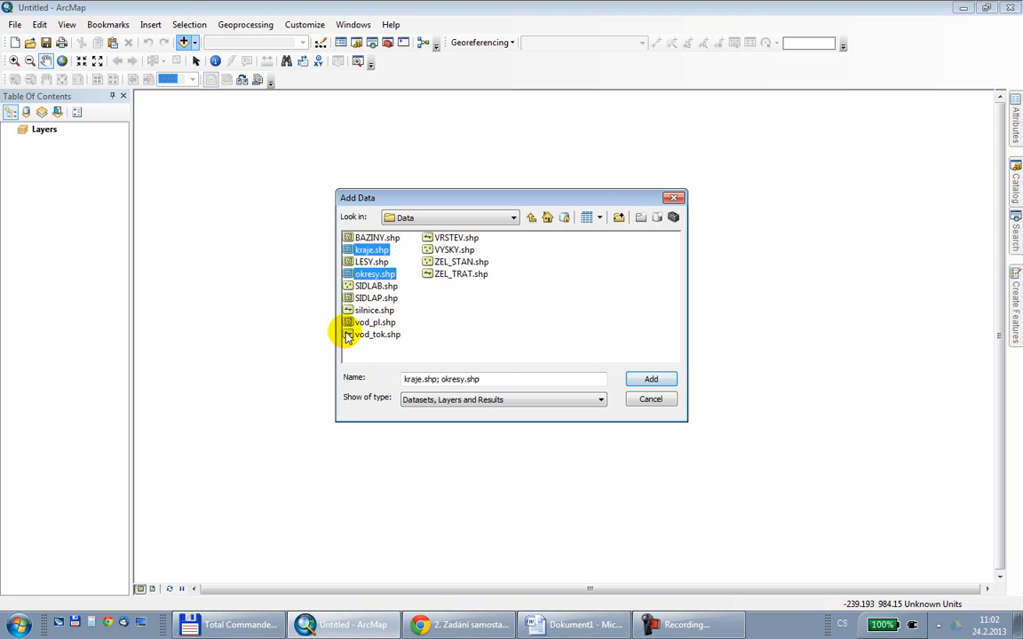
pyautogui.keyDown('ctrl'); pyautogui.click(362, 312); pyautogui.keyUp('ctrl')
pyautogui.click(642, 380)
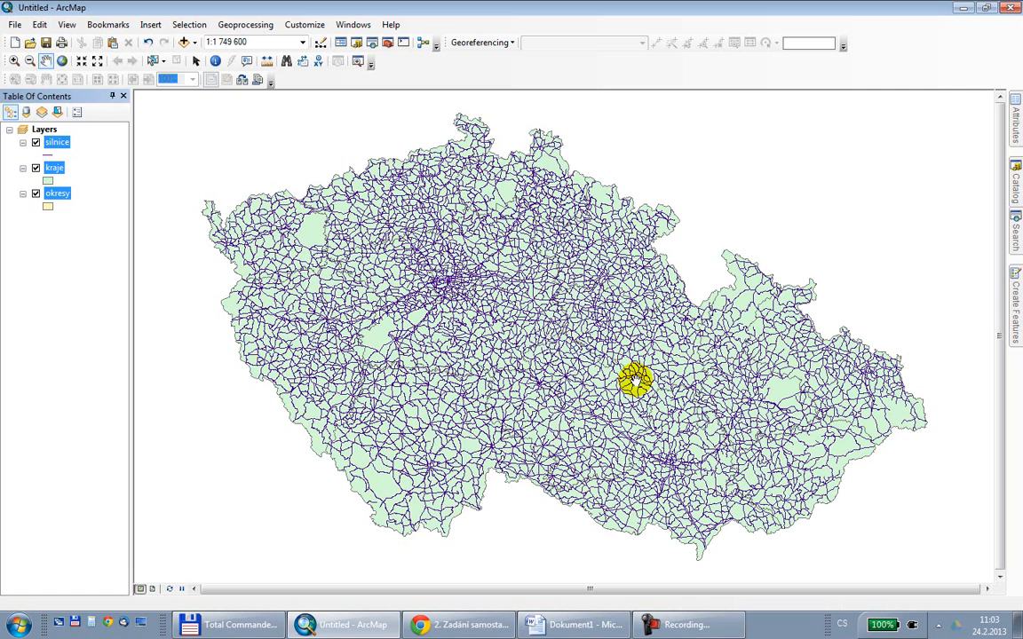
# - Switch to Chrome and read the assignment page "2. Zadání samostatné práce" with its attribute and spatial query tasks
pyautogui.click(465, 626)
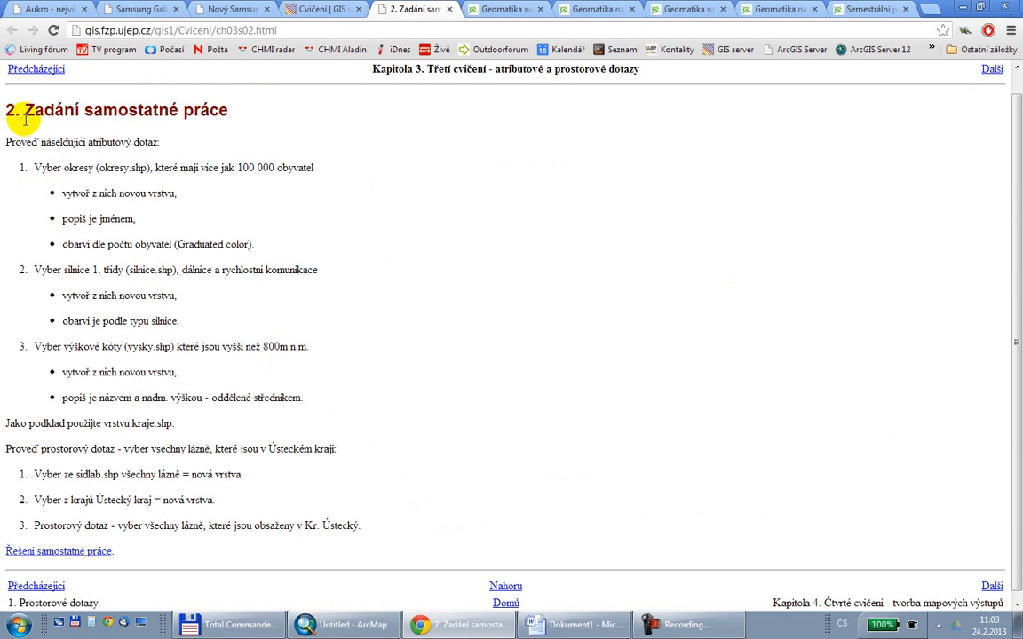
pyautogui.moveTo(11, 110); pyautogui.dragTo(265, 526)
pyautogui.click(420, 423)
pyautogui.scroll(1, 467, 302)
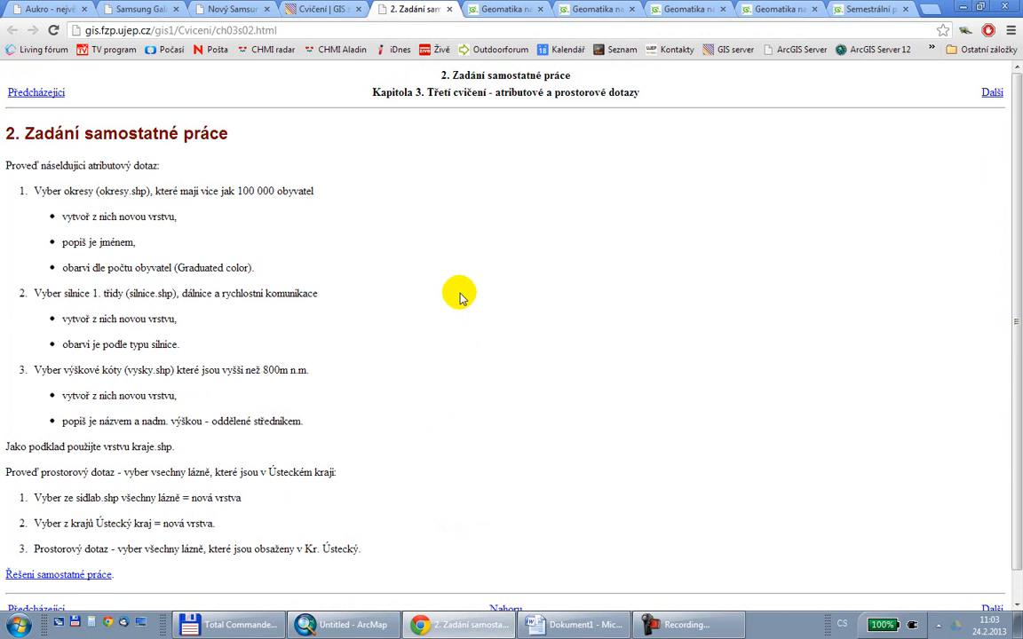
pyautogui.scroll(-1, 460, 297)
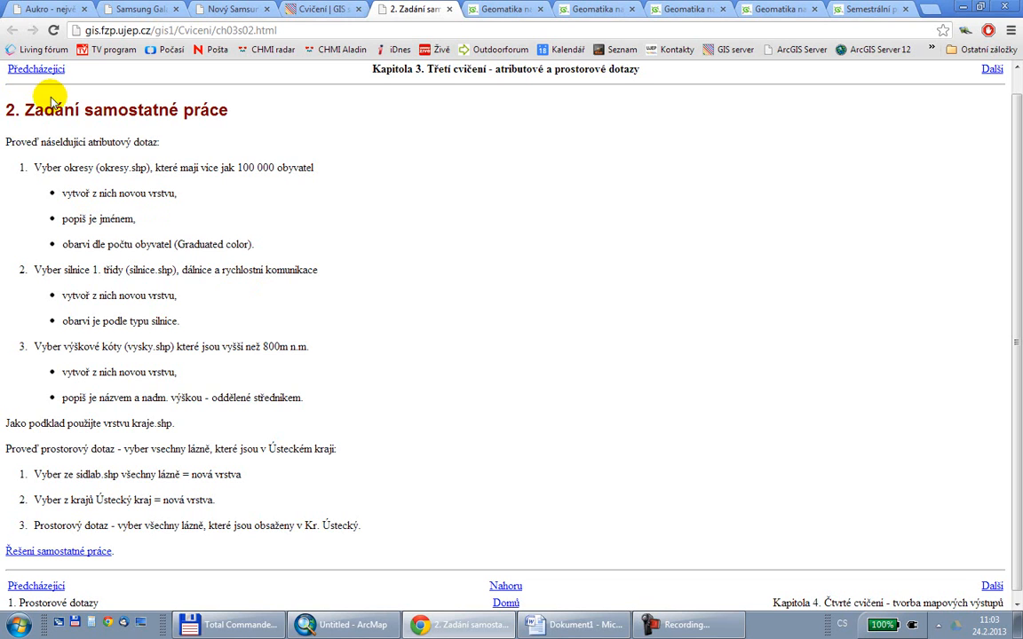
pyautogui.moveTo(14, 142); pyautogui.dragTo(260, 468)
pyautogui.click(260, 468)
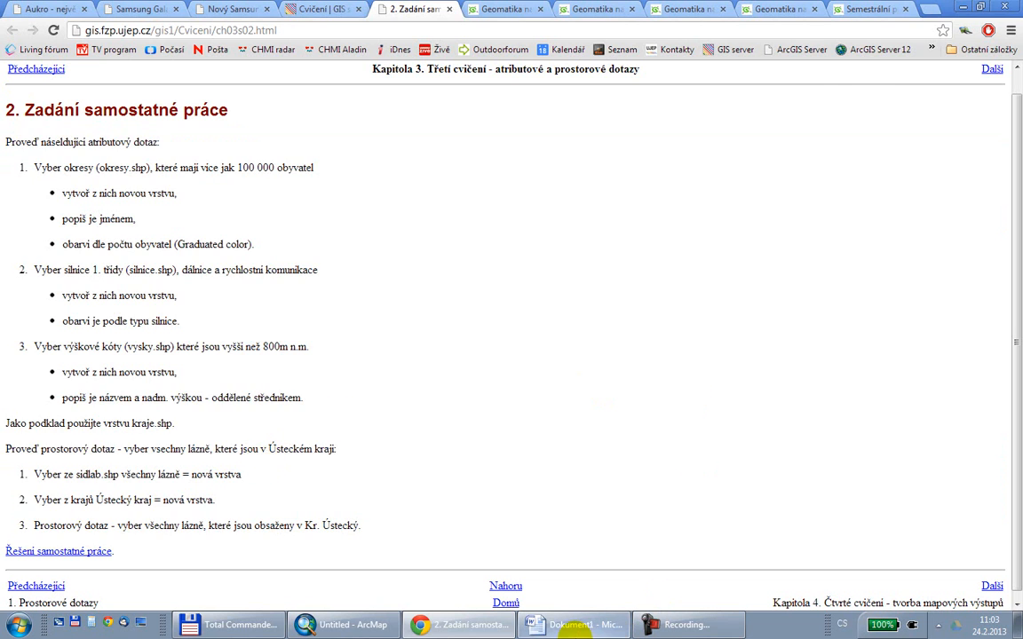
# - Switch to the Word document, look through the example assignments from Příklad 1 to Příklad 4, and minimize it
pyautogui.click(568, 625)
pyautogui.scroll(-10, 673, 327)
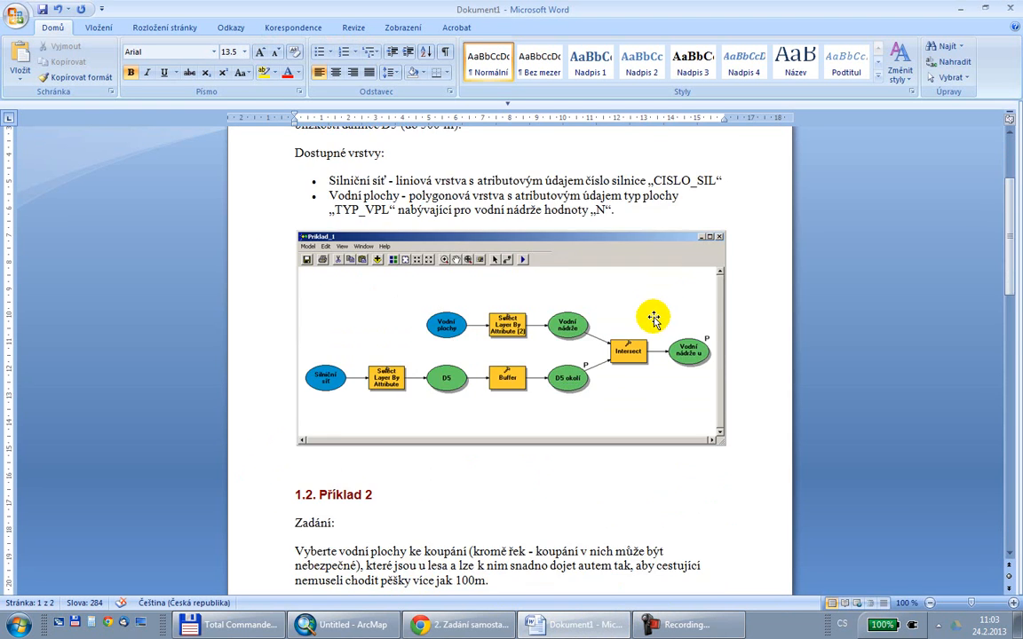
pyautogui.scroll(-12, 654, 320)
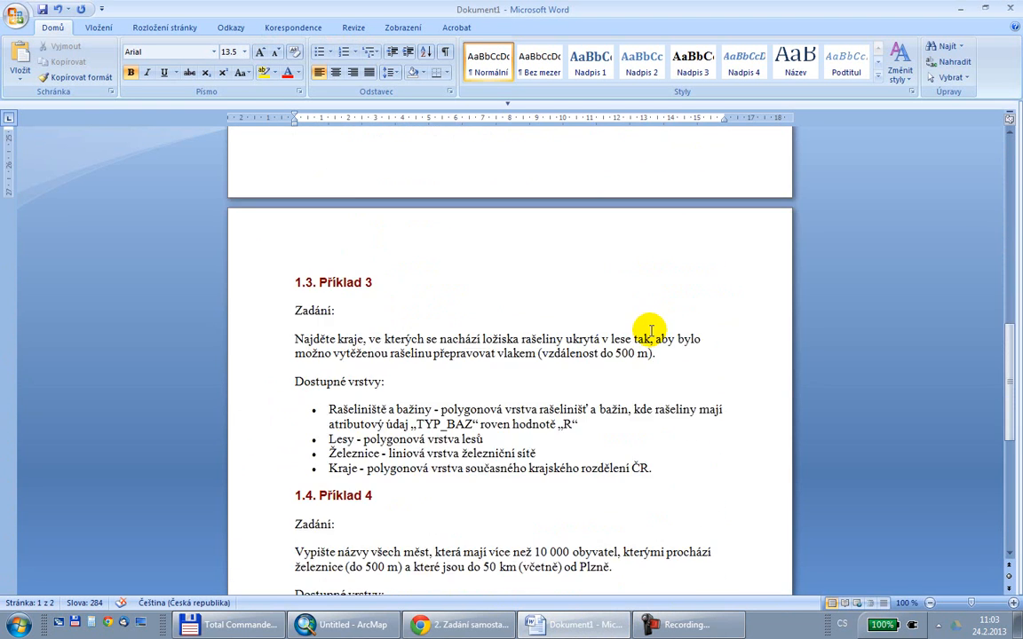
pyautogui.scroll(-2, 653, 329)
pyautogui.scroll(10, 653, 329)
pyautogui.scroll(12, 657, 330)
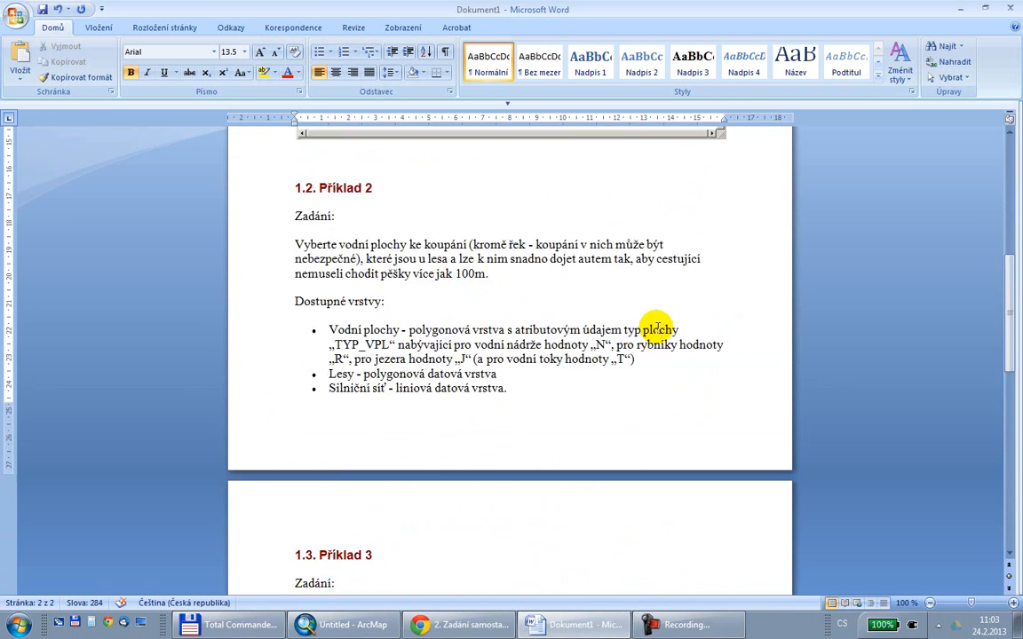
pyautogui.scroll(1, 660, 329)
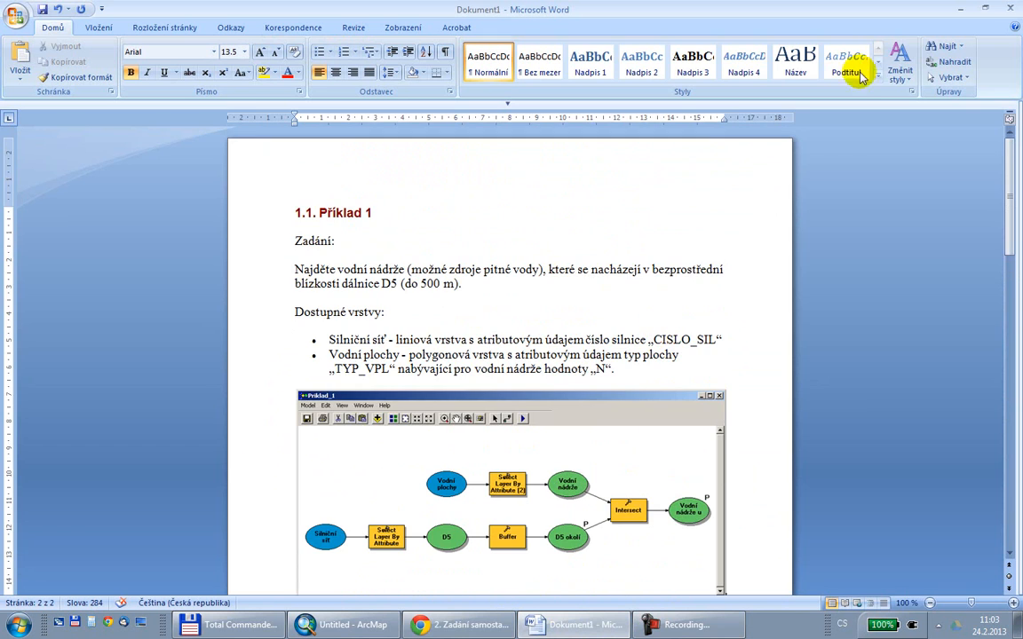
pyautogui.click(962, 9)
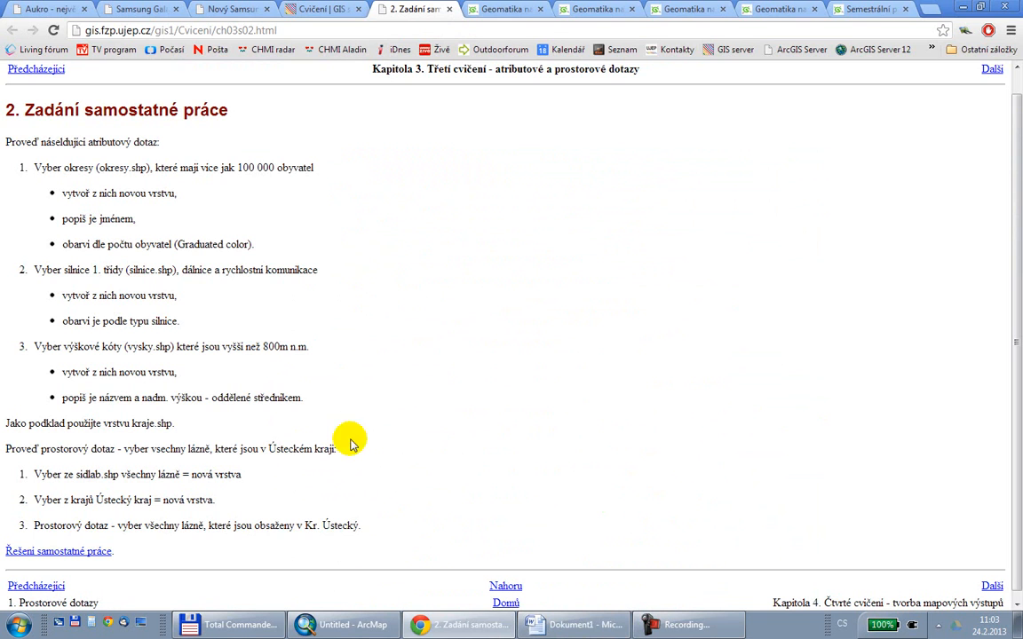
# - Switch back to ArcMap and hide the silnice and kraje layers, leaving only okresy displayed
pyautogui.click(342, 624)
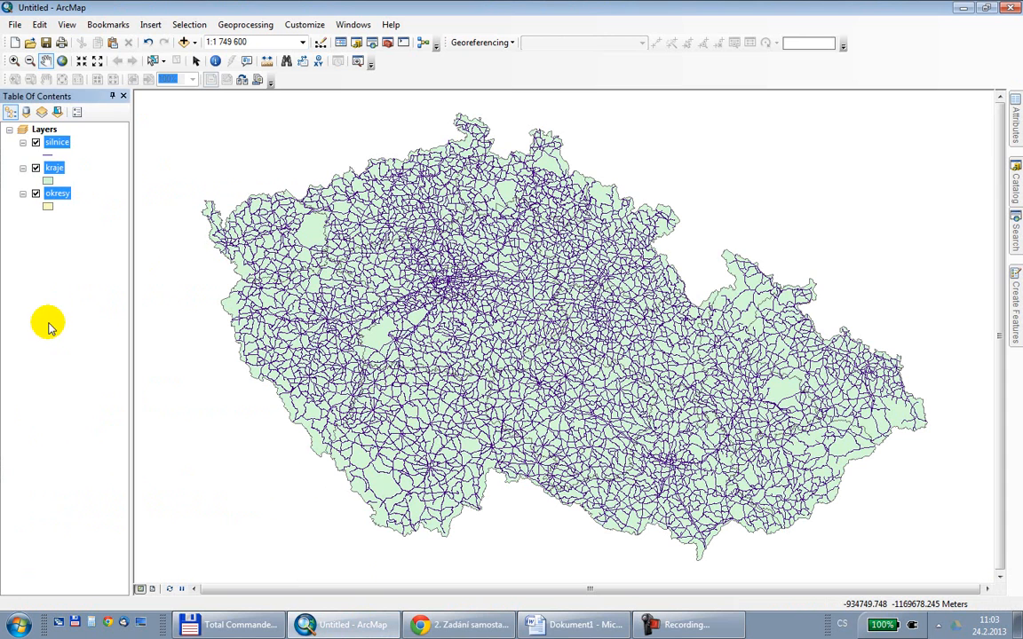
pyautogui.click(57, 207)
pyautogui.click(36, 142)
pyautogui.click(35, 192)
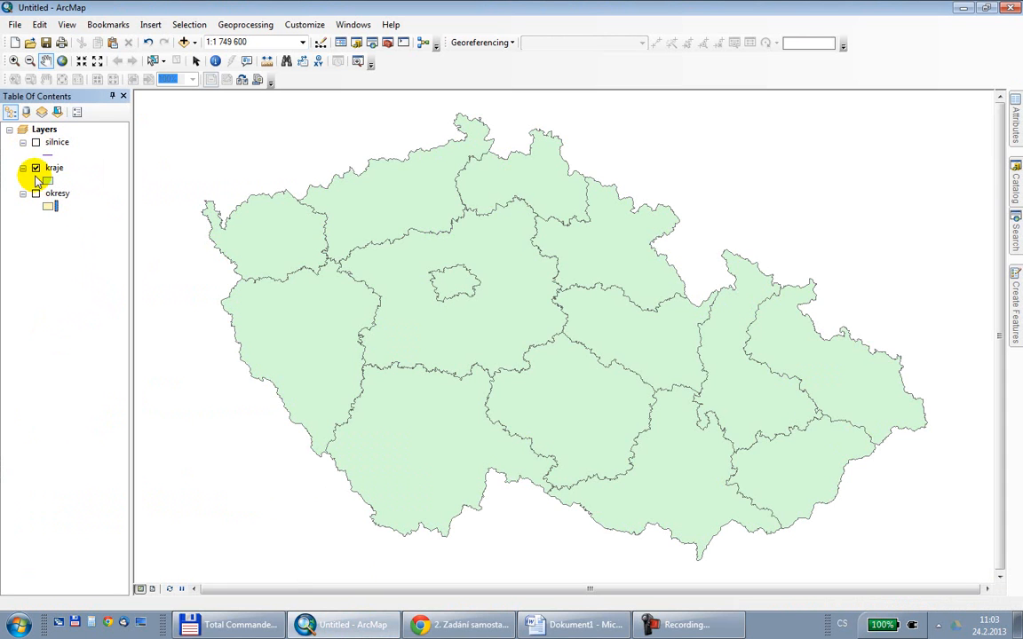
pyautogui.click(36, 168)
pyautogui.click(36, 192)
# - Open the okresy attribute table, examine its fields from AREA to NAZKR, and close the table
pyautogui.click(58, 194)
pyautogui.rightClick(64, 197)
pyautogui.click(151, 233)
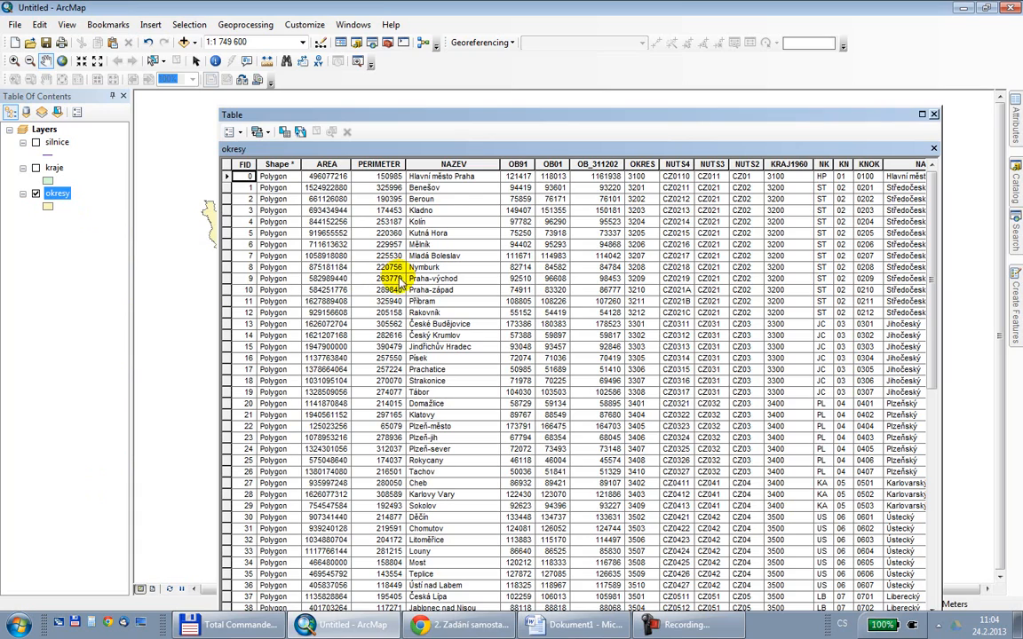
pyautogui.moveTo(430, 120); pyautogui.dragTo(373, 40)
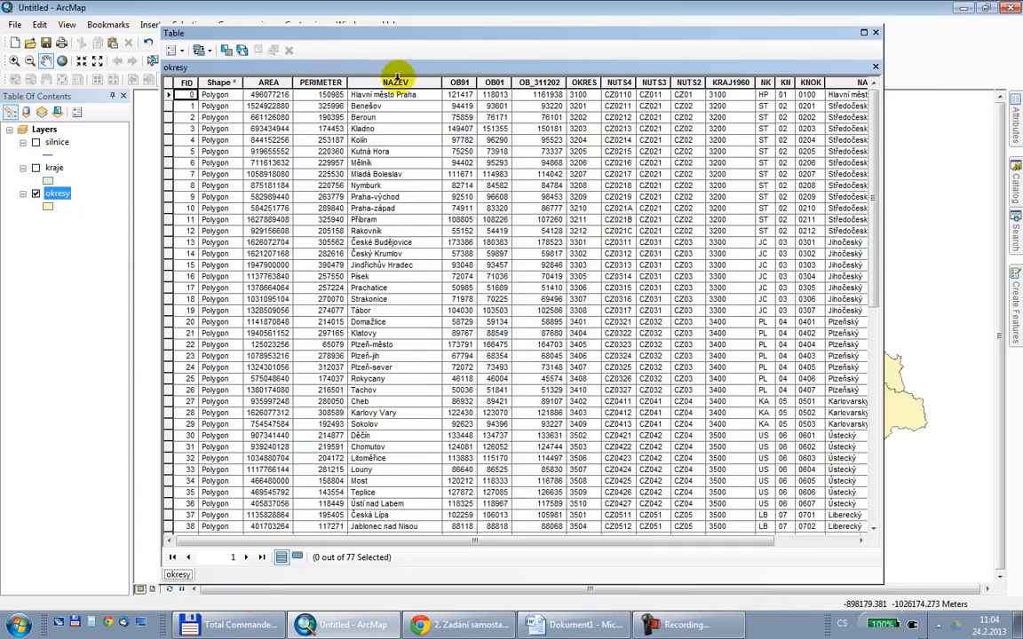
pyautogui.moveTo(320, 542); pyautogui.dragTo(504, 545)
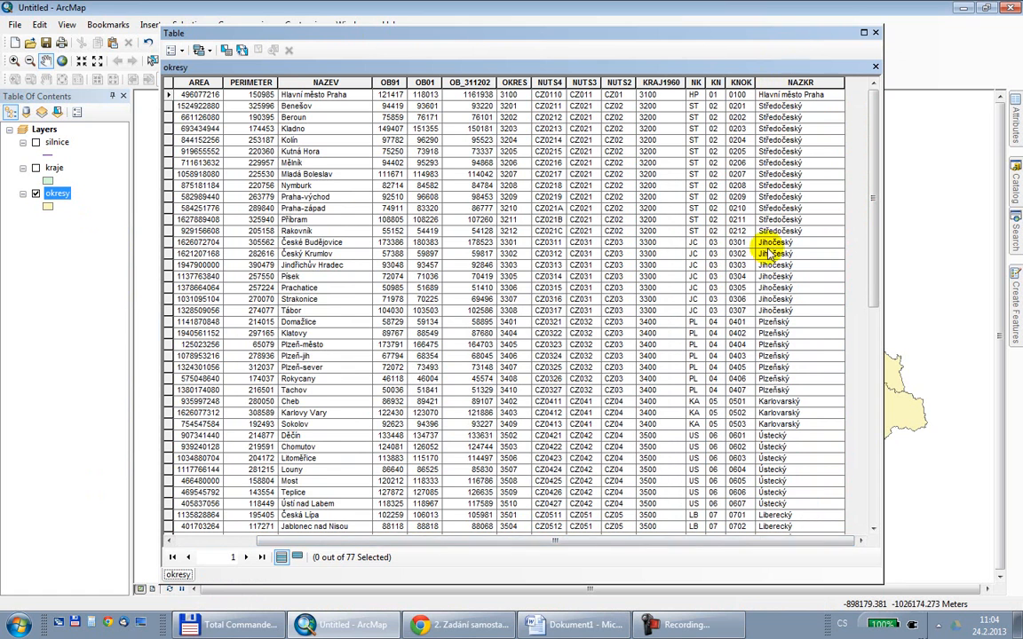
pyautogui.moveTo(695, 538); pyautogui.dragTo(651, 541)
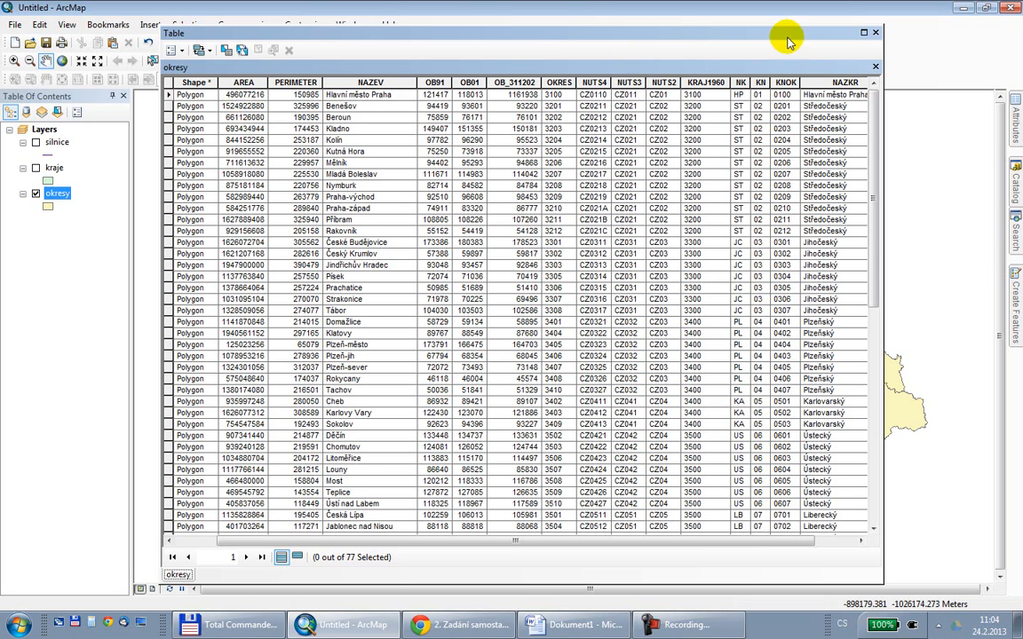
pyautogui.click(874, 33)
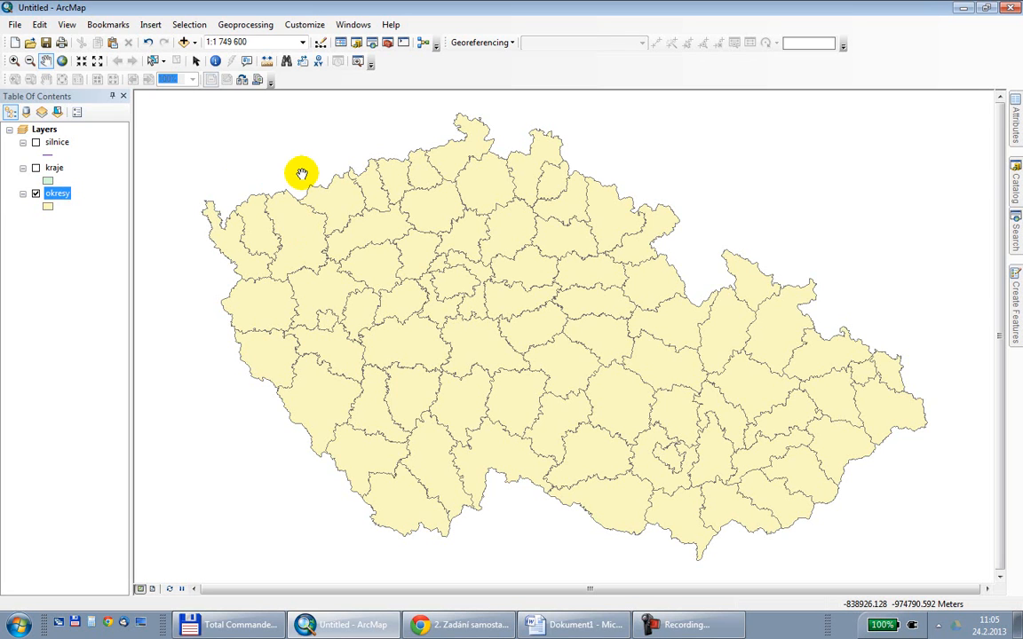
# - Open the map's general Select By Attributes dialog to view it, and close it without running a query
pyautogui.click(186, 27)
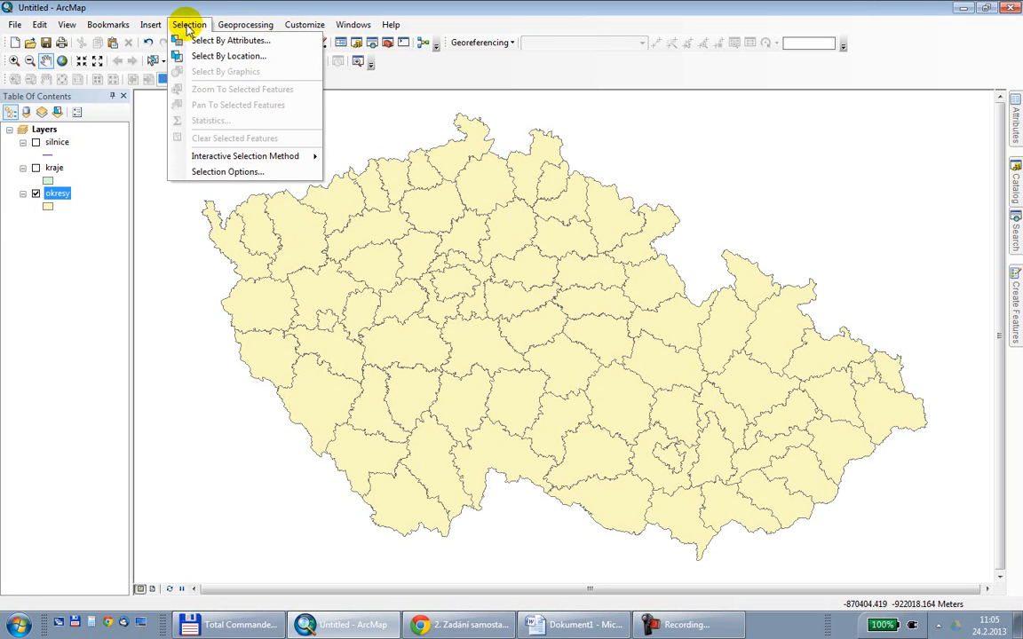
pyautogui.click(235, 47)
pyautogui.moveTo(126, 21); pyautogui.dragTo(456, 108)
pyautogui.click(582, 105)
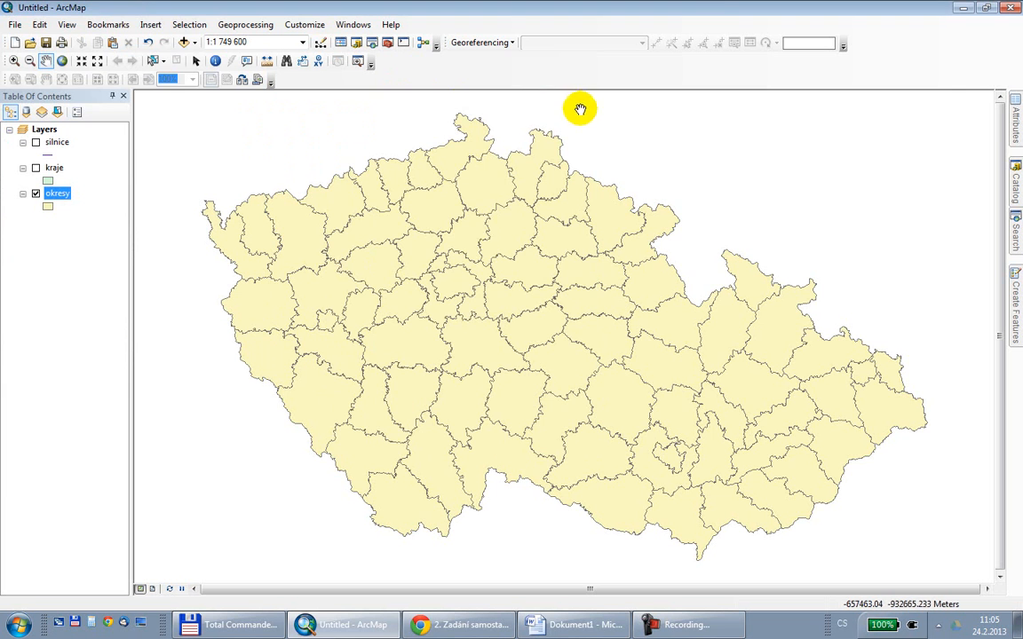
# - Open the okresy attribute table and bring up Select By Attributes for that table
pyautogui.rightClick(57, 195)
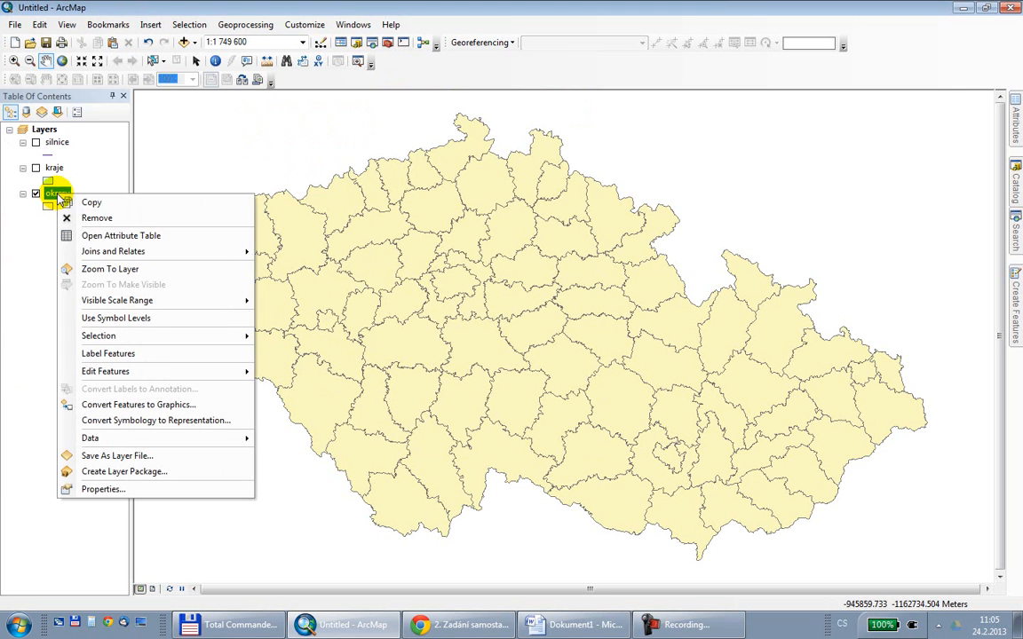
pyautogui.click(93, 237)
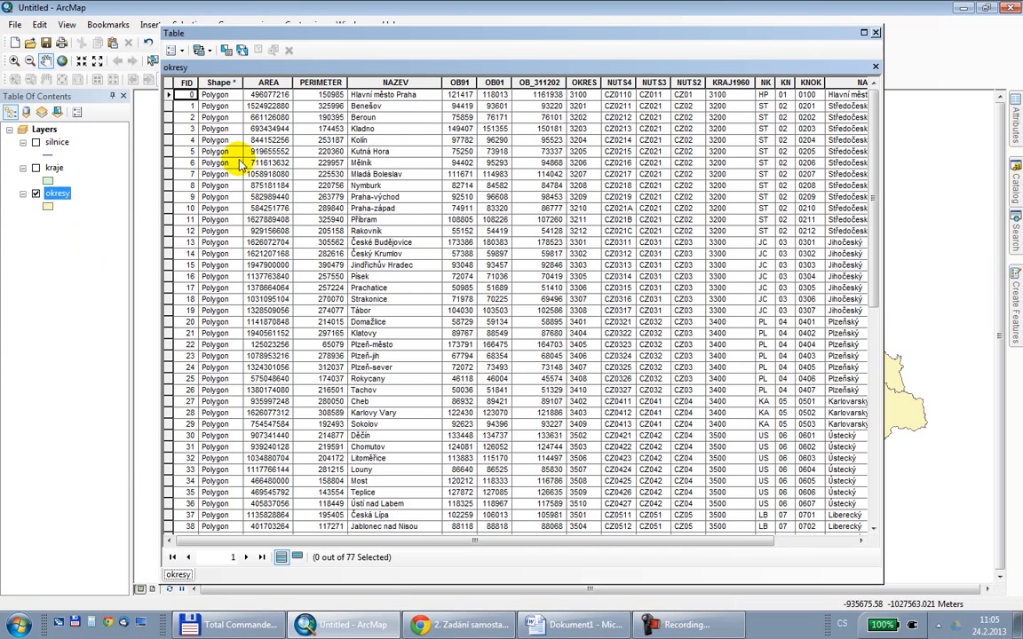
pyautogui.click(180, 48)
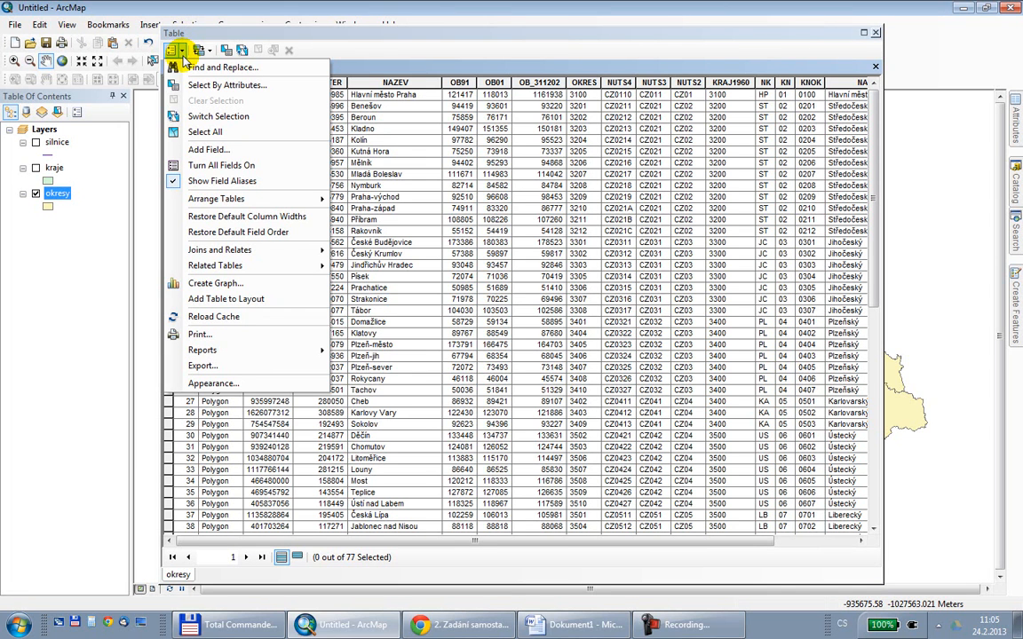
pyautogui.click(206, 86)
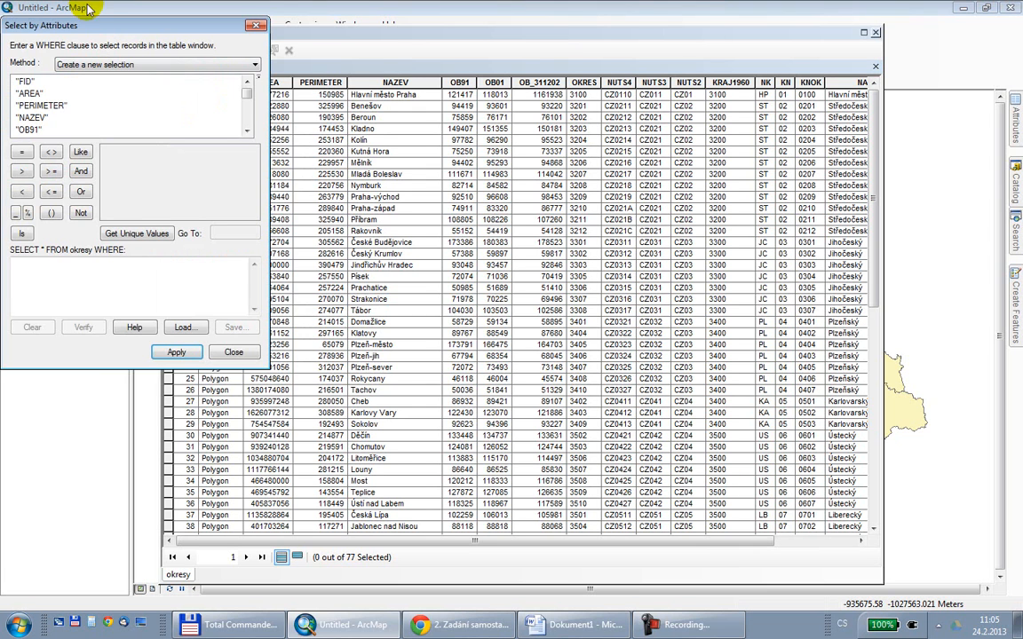
# - Examine the query builder and its available selection methods beside the table, and close the dialog
pyautogui.moveTo(106, 29); pyautogui.dragTo(264, 94)
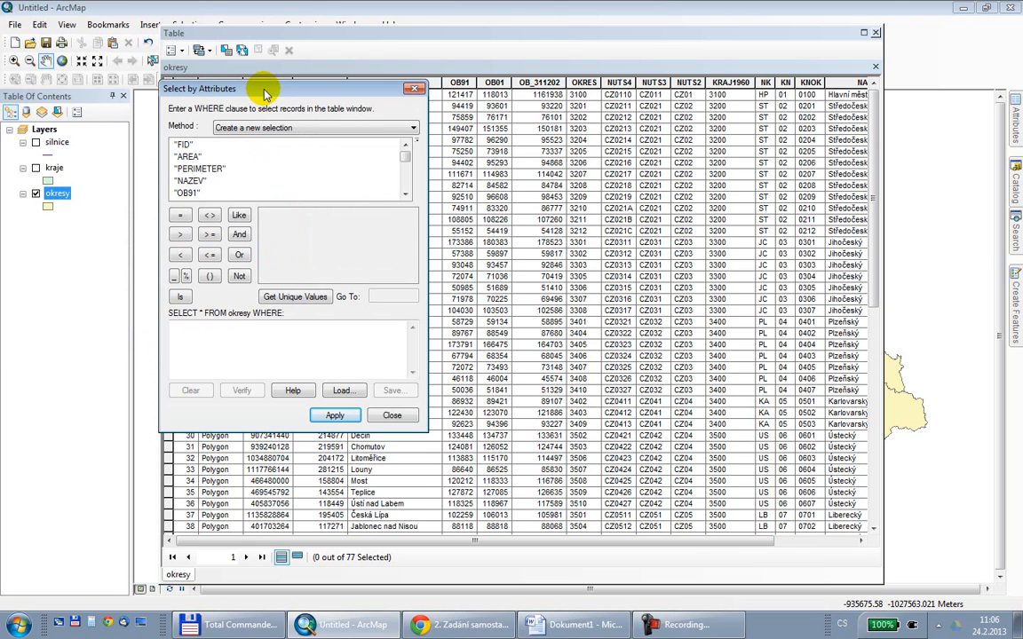
pyautogui.moveTo(264, 94); pyautogui.dragTo(324, 98)
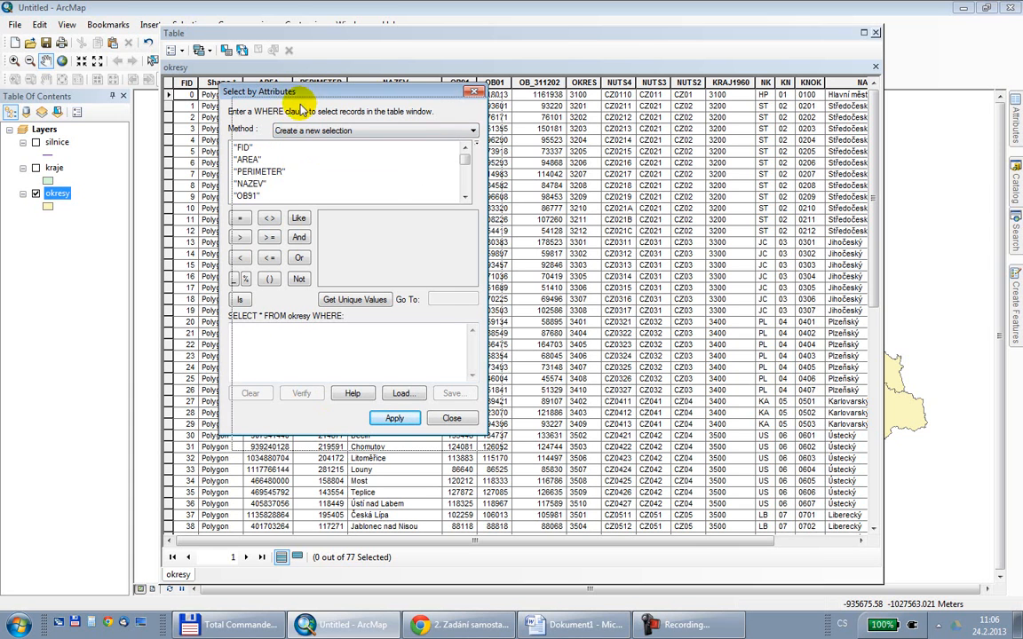
pyautogui.moveTo(297, 102); pyautogui.dragTo(342, 145)
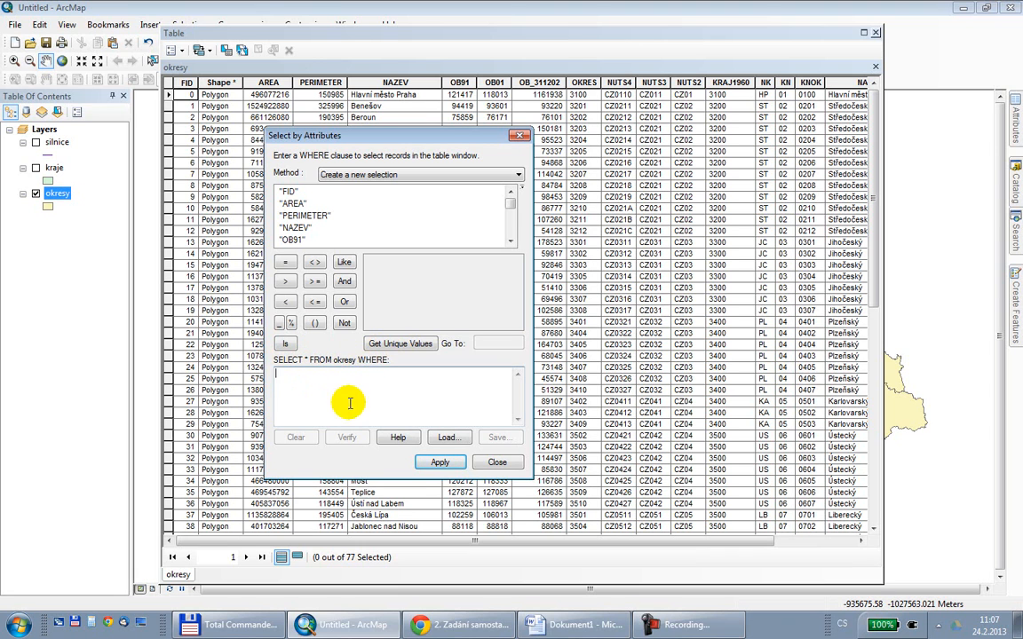
pyautogui.click(357, 178)
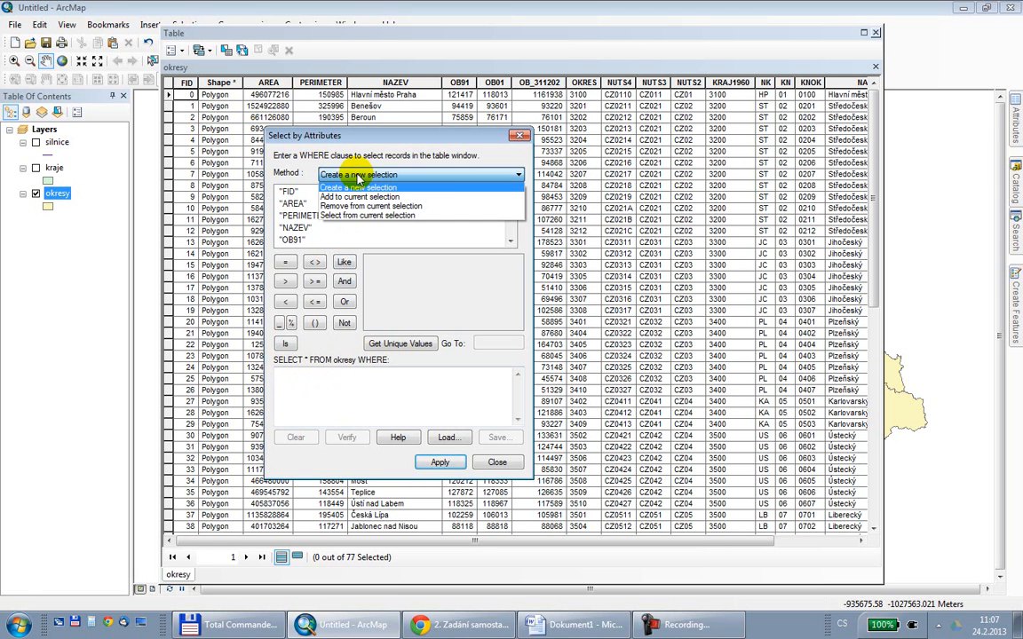
pyautogui.click(520, 136)
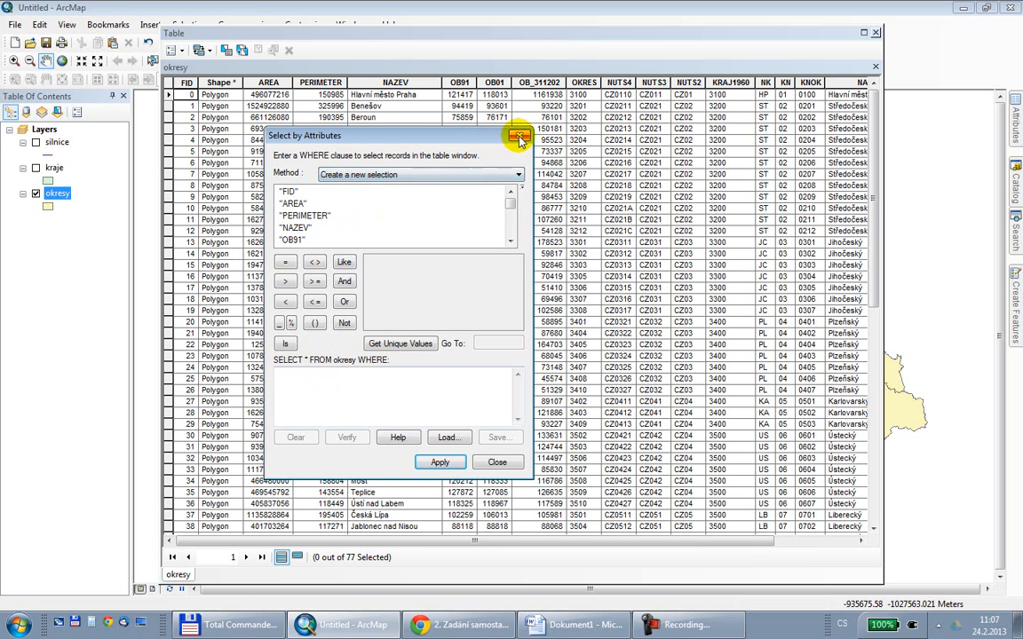
# - Close the okresy attribute table and open the map's general Select By Attributes dialog with okresy as the target layer
pyautogui.click(520, 137)
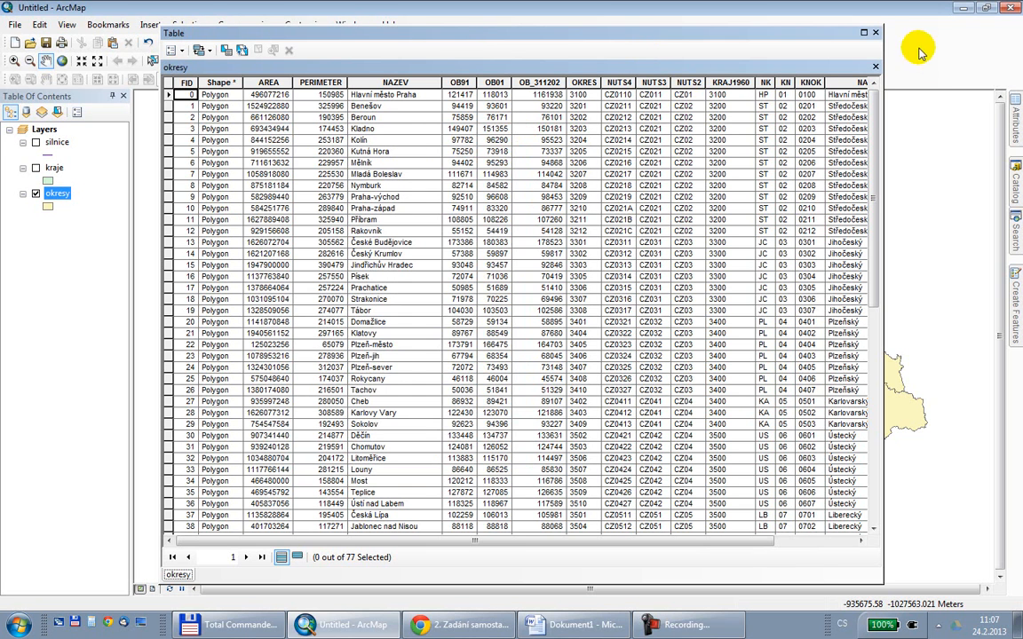
pyautogui.click(875, 32)
pyautogui.click(179, 29)
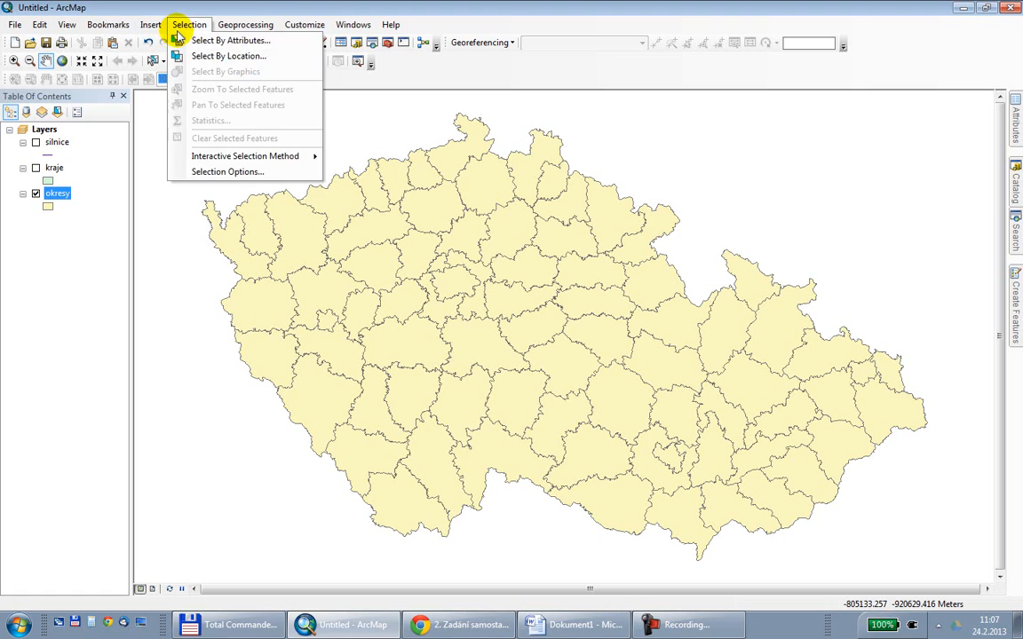
pyautogui.click(184, 40)
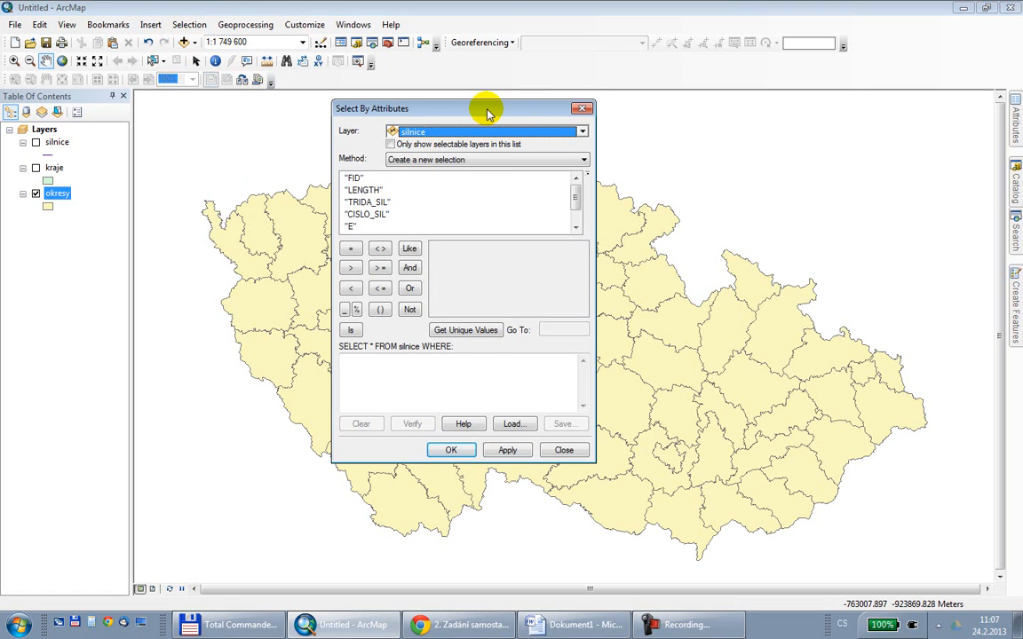
pyautogui.moveTo(484, 105); pyautogui.dragTo(451, 112)
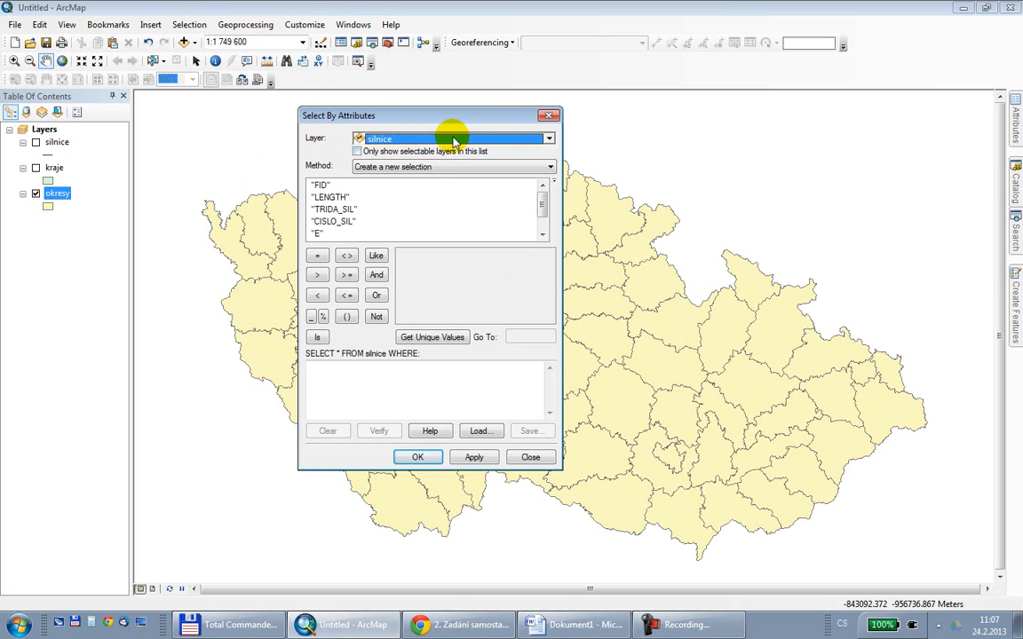
pyautogui.click(453, 140)
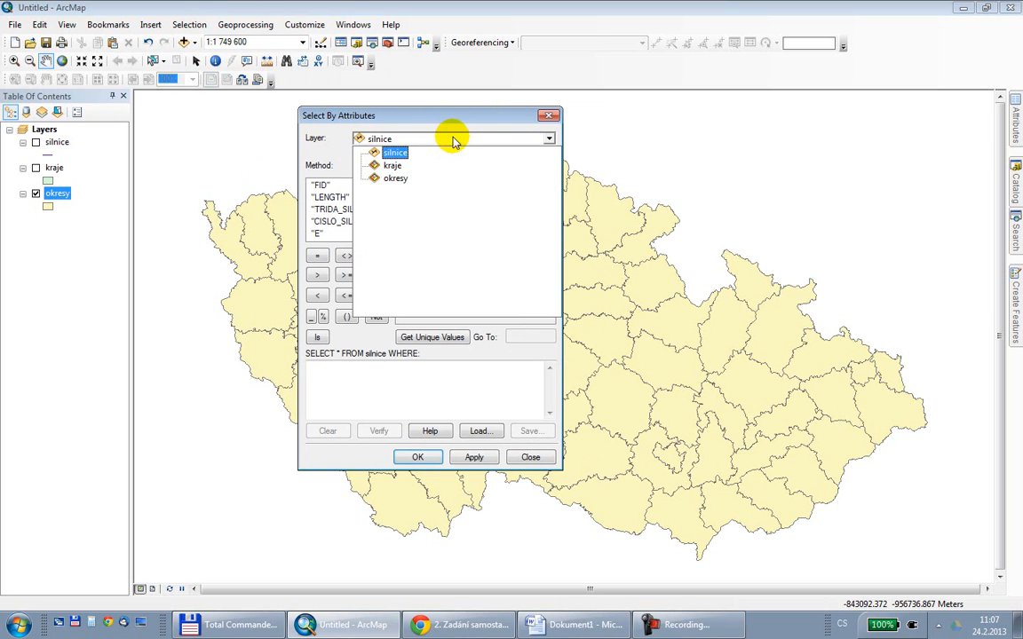
pyautogui.click(394, 166)
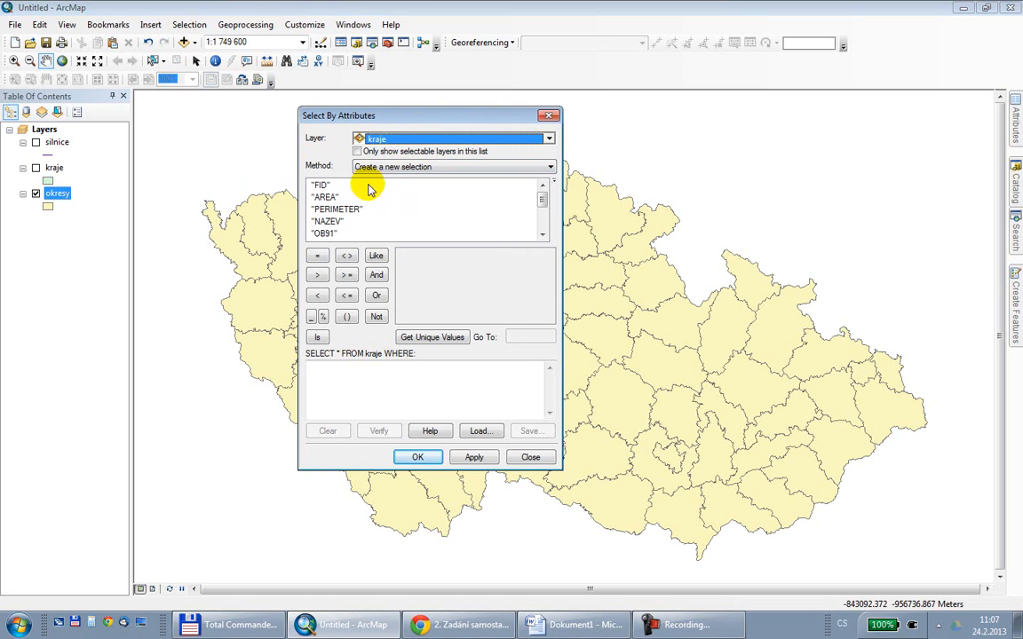
pyautogui.click(390, 141)
pyautogui.click(393, 180)
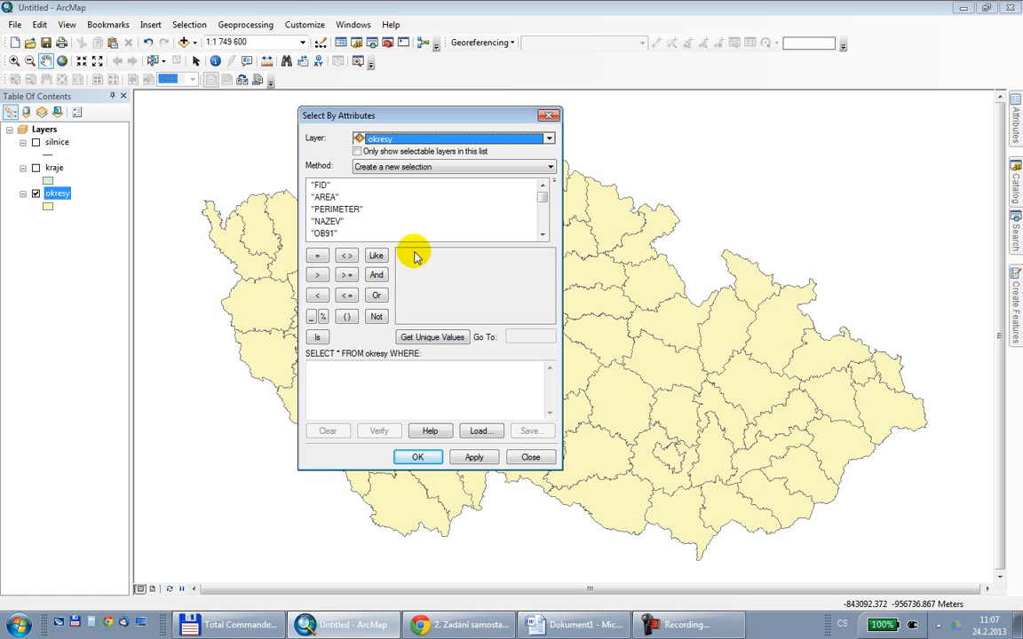
# - Select the okresy districts matching "OB01" > 80000 as a new selection, keeping the dialog open
pyautogui.moveTo(402, 108); pyautogui.dragTo(429, 106)
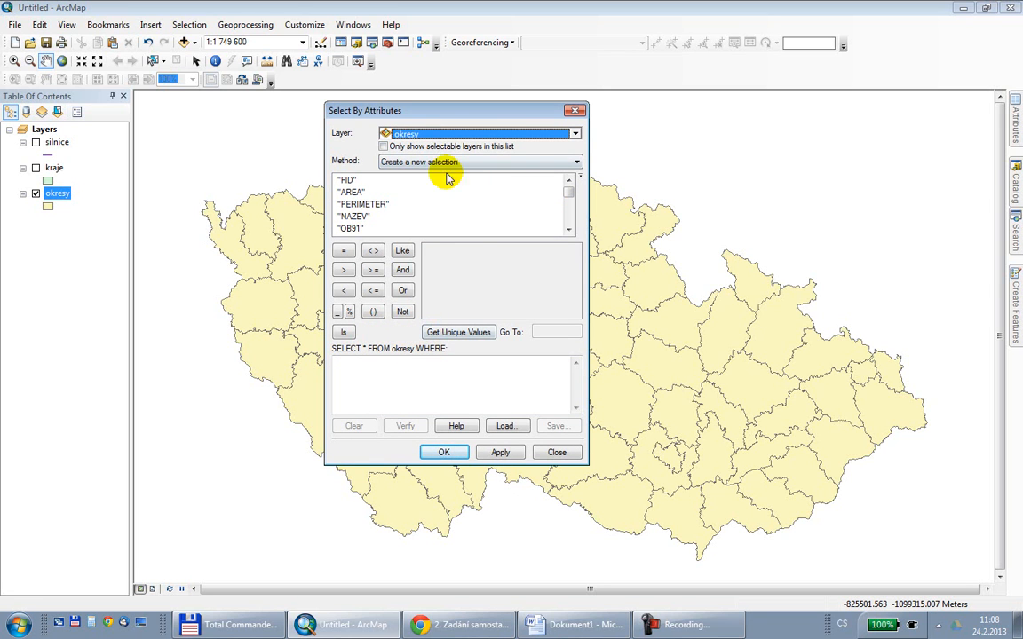
pyautogui.click(569, 230)
pyautogui.click(569, 230)
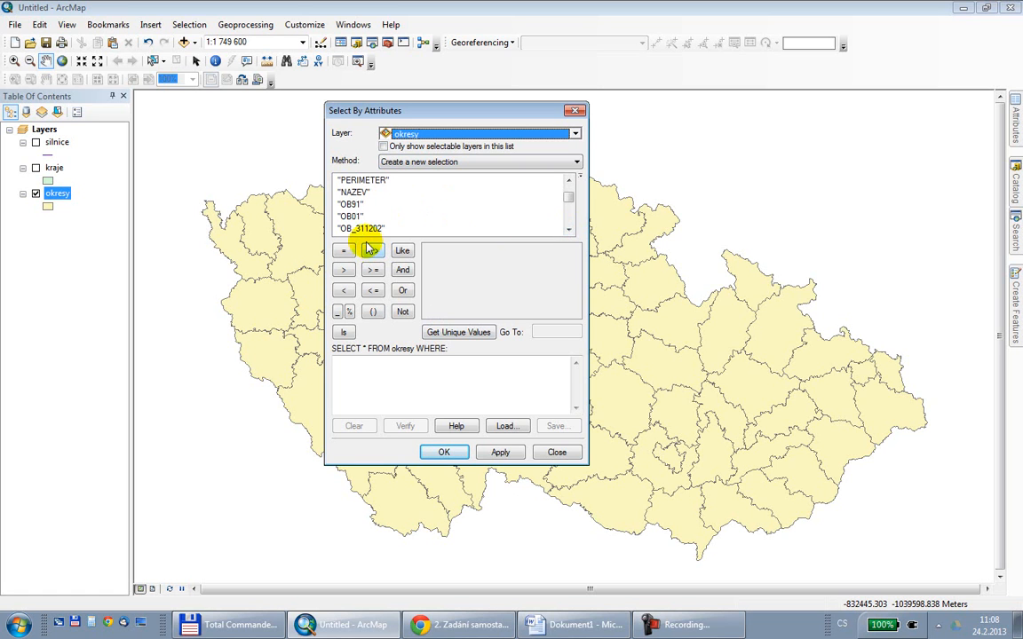
pyautogui.doubleClick(350, 217)
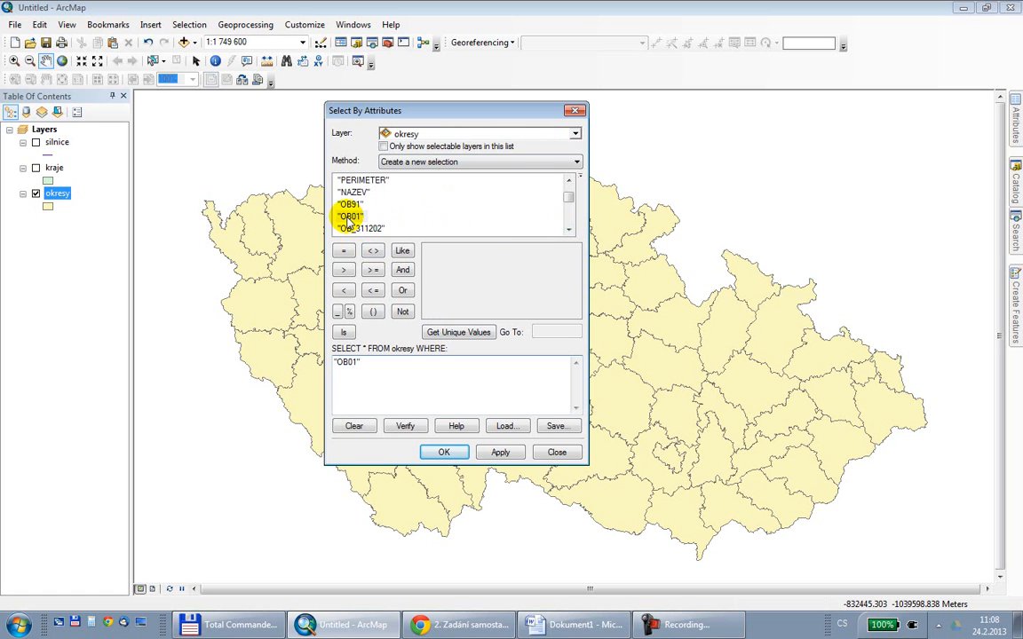
pyautogui.click(343, 270)
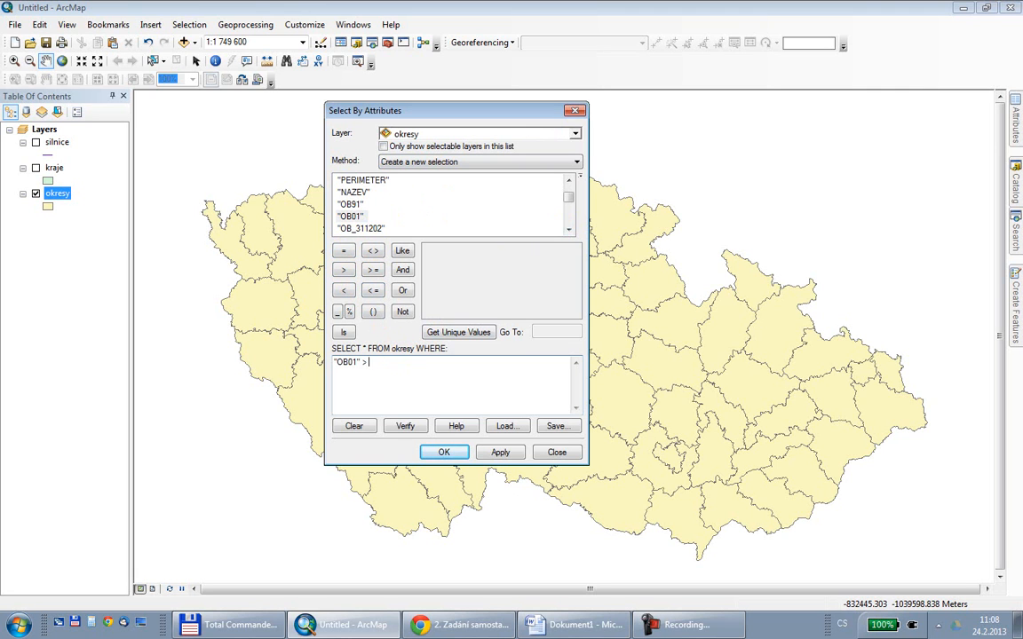
pyautogui.write('80000')
pyautogui.click(499, 452)
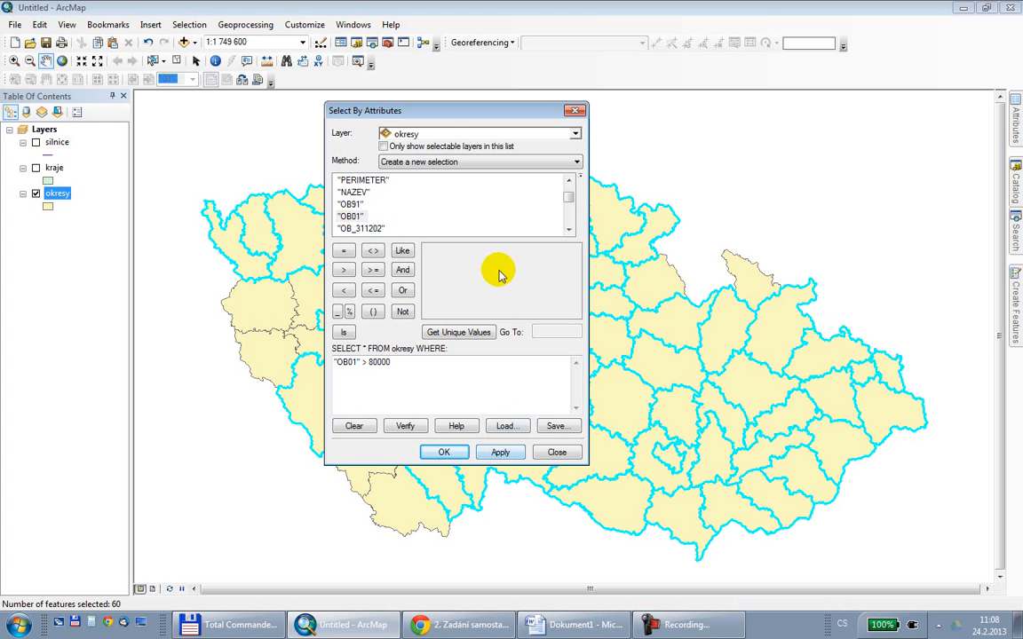
# - Examine the selected districts on the map and in the okresy attribute table, switching between selected and all records, and close the table
pyautogui.moveTo(419, 114); pyautogui.dragTo(237, 488)
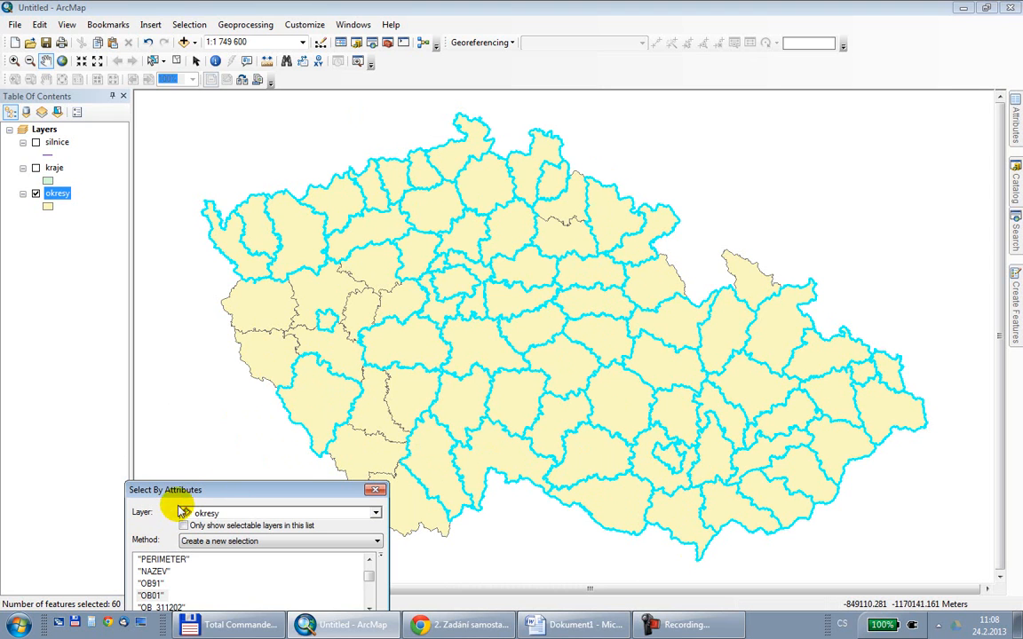
pyautogui.moveTo(189, 489); pyautogui.dragTo(514, 181)
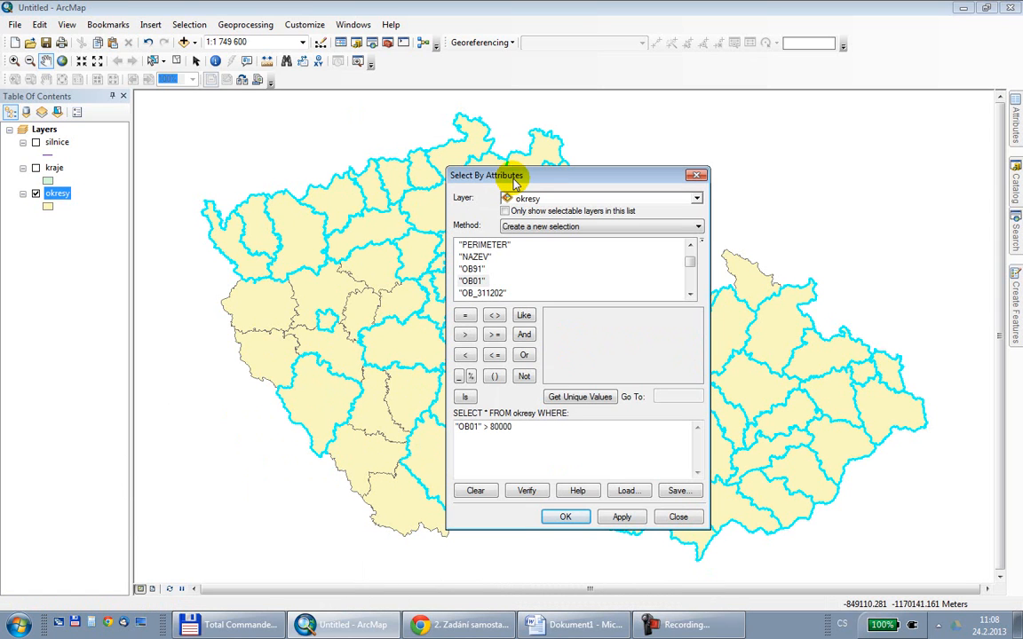
pyautogui.rightClick(57, 194)
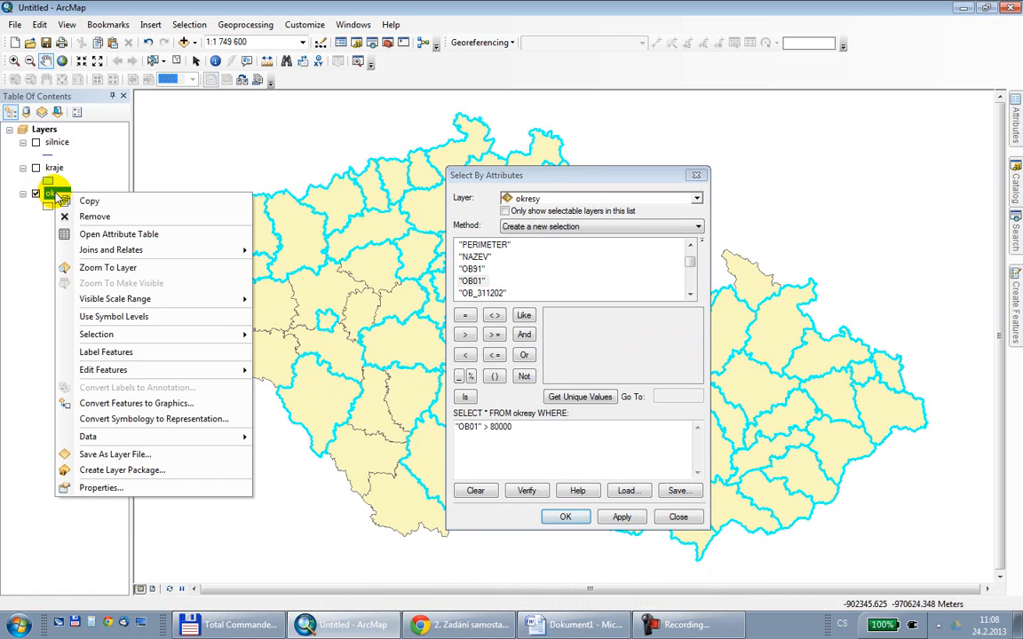
pyautogui.click(92, 236)
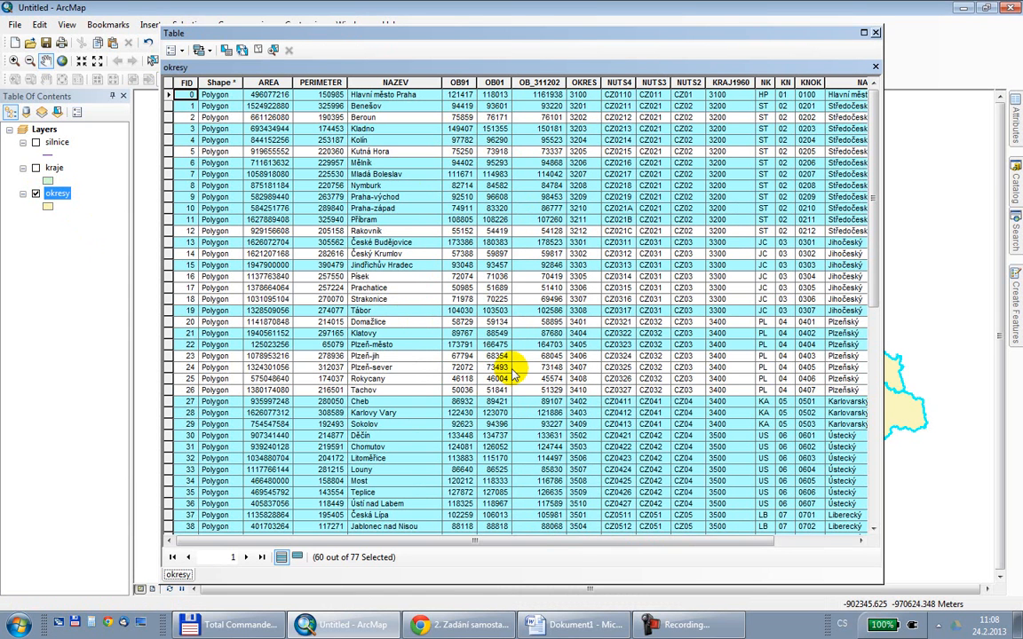
pyautogui.moveTo(868, 143); pyautogui.dragTo(839, 152)
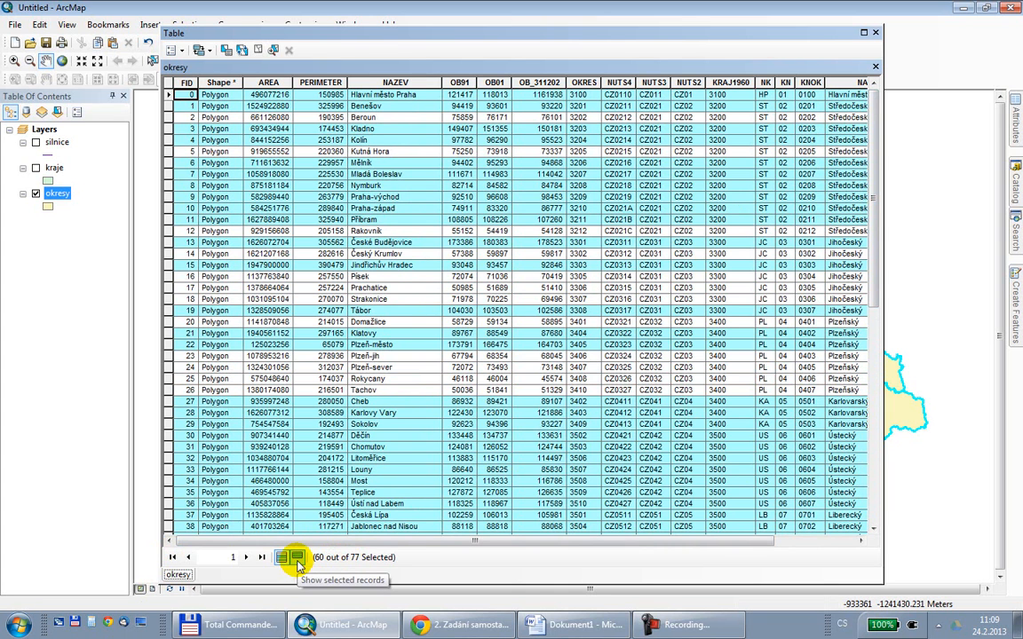
pyautogui.click(297, 560)
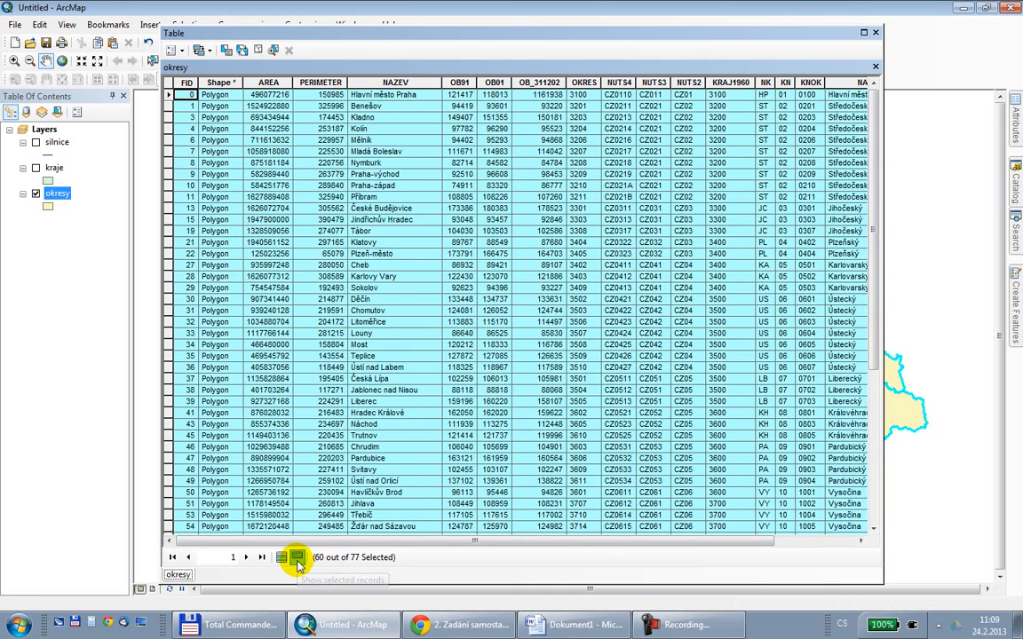
pyautogui.moveTo(873, 209); pyautogui.dragTo(796, 176)
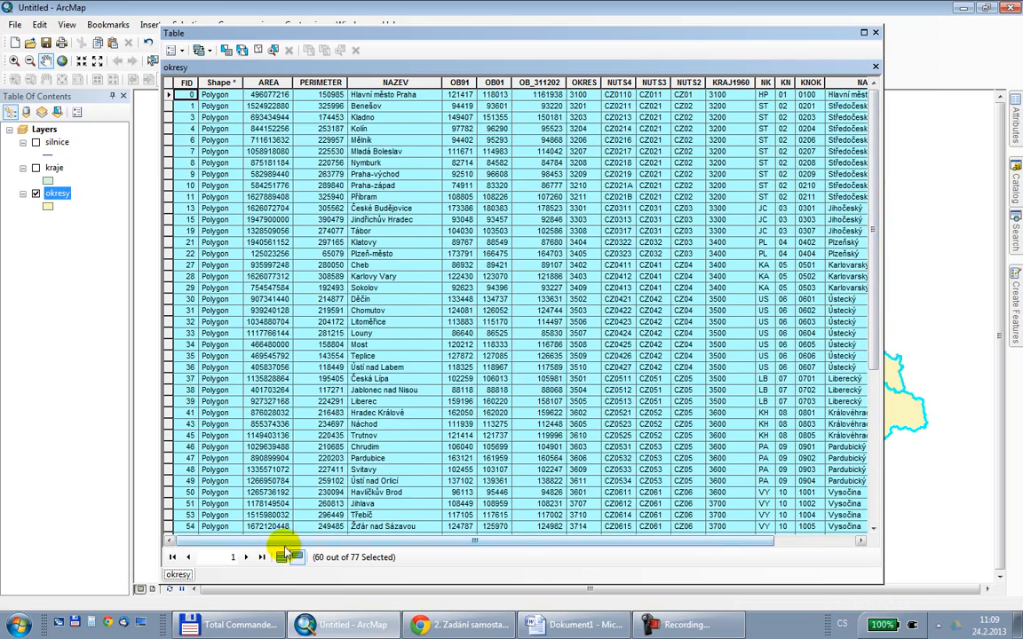
pyautogui.click(281, 557)
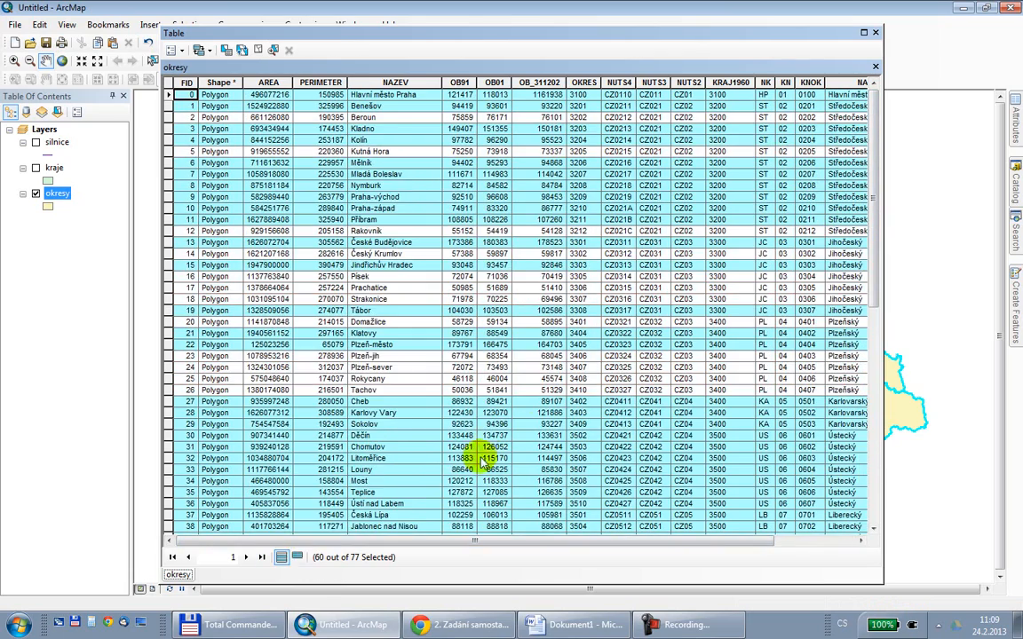
pyautogui.click(874, 32)
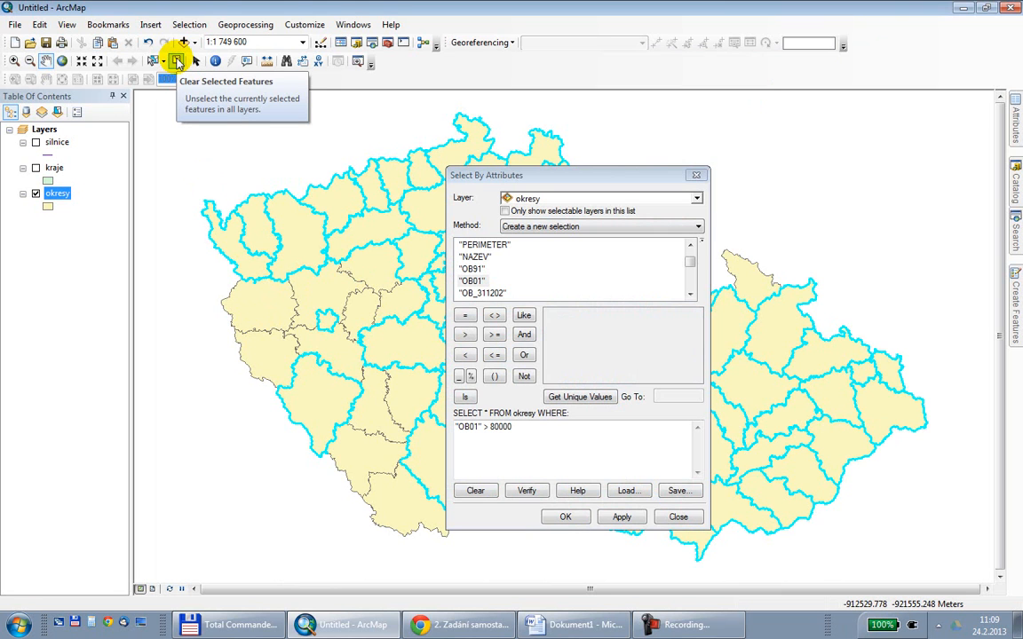
# - Clear the selected features, review the selection methods, and reapply the "OB01" > 80000 query to okresy as a new selection
pyautogui.click(176, 60)
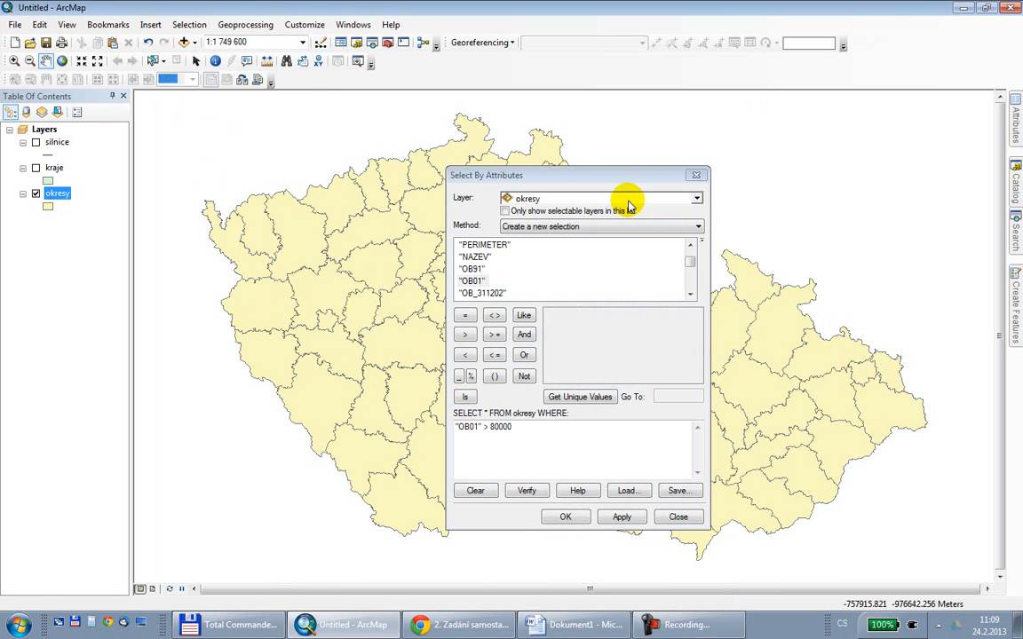
pyautogui.moveTo(593, 173); pyautogui.dragTo(518, 130)
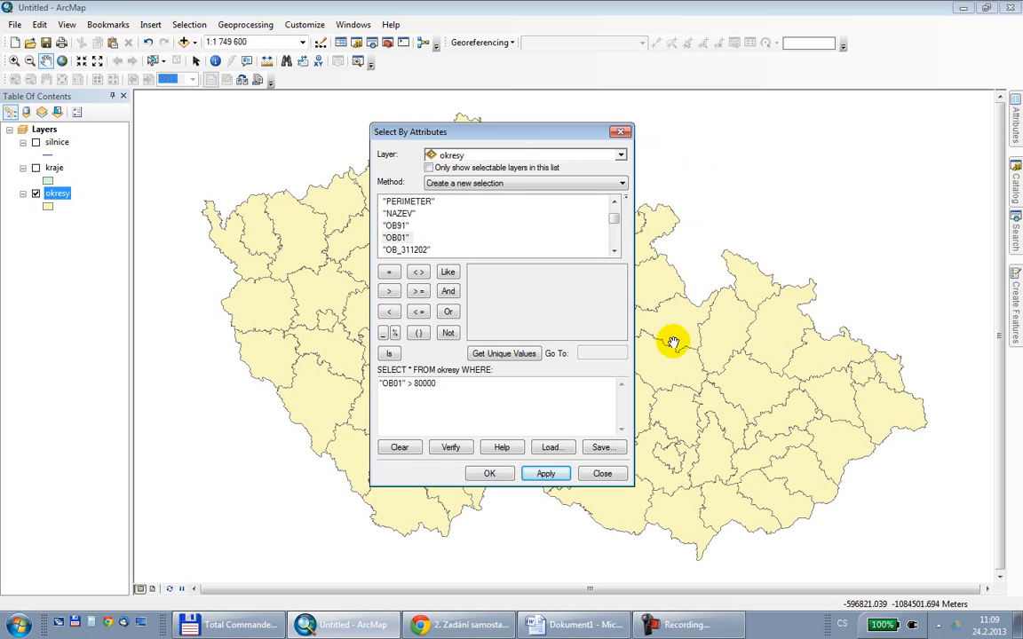
pyautogui.click(495, 186)
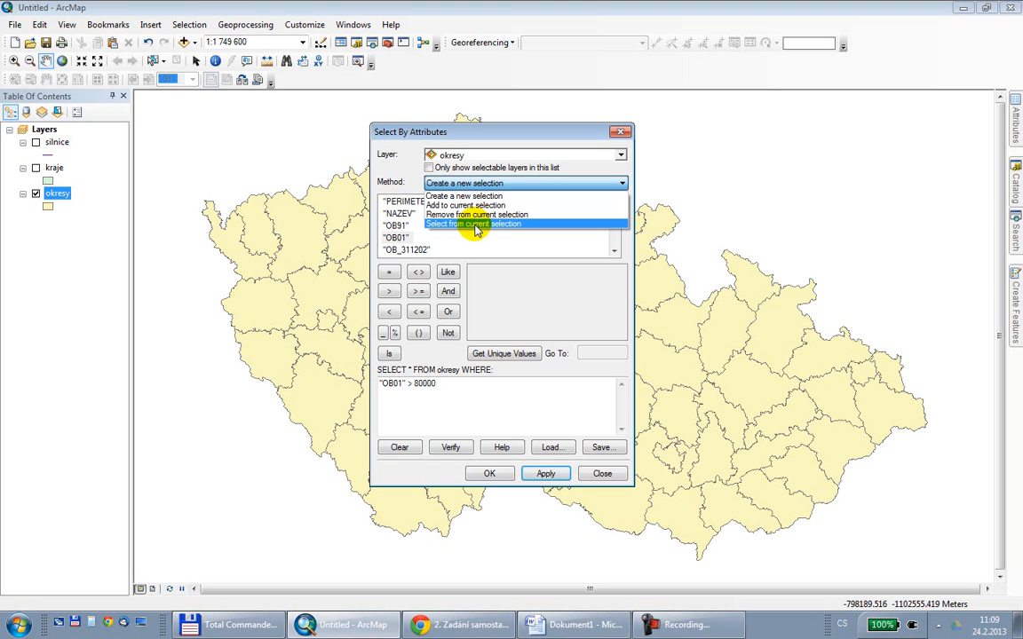
pyautogui.click(401, 170)
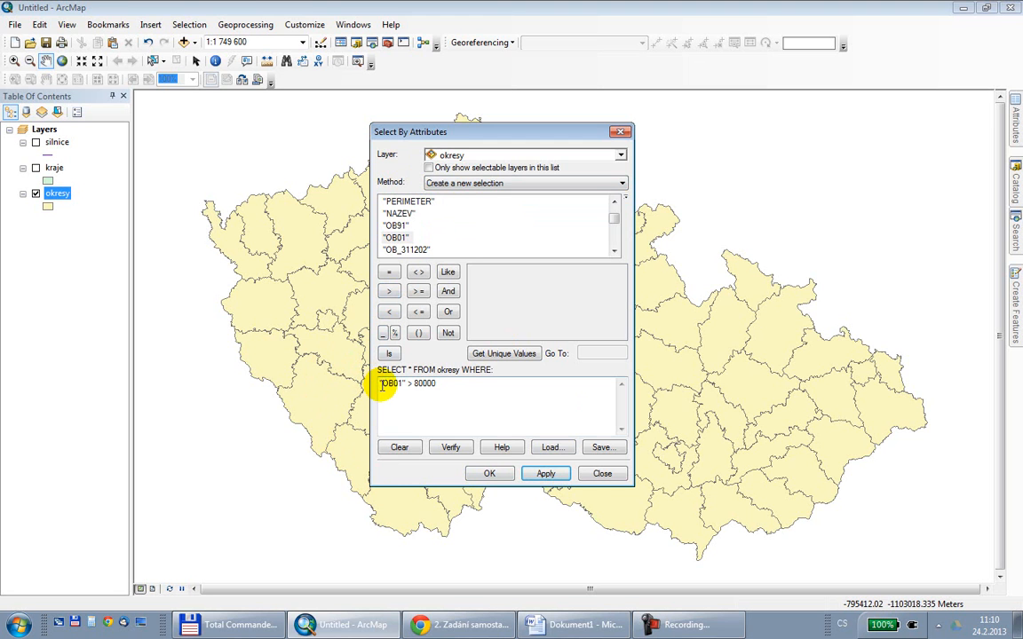
pyautogui.click(546, 474)
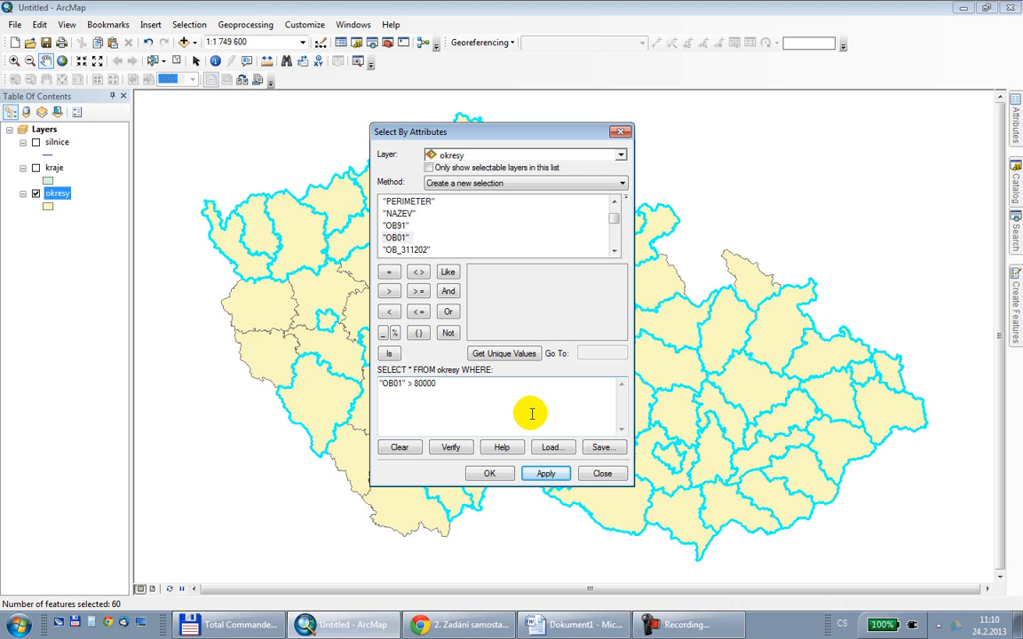
# - Set the selection method to Remove from current selection and delete the existing WHERE clause
pyautogui.click(484, 184)
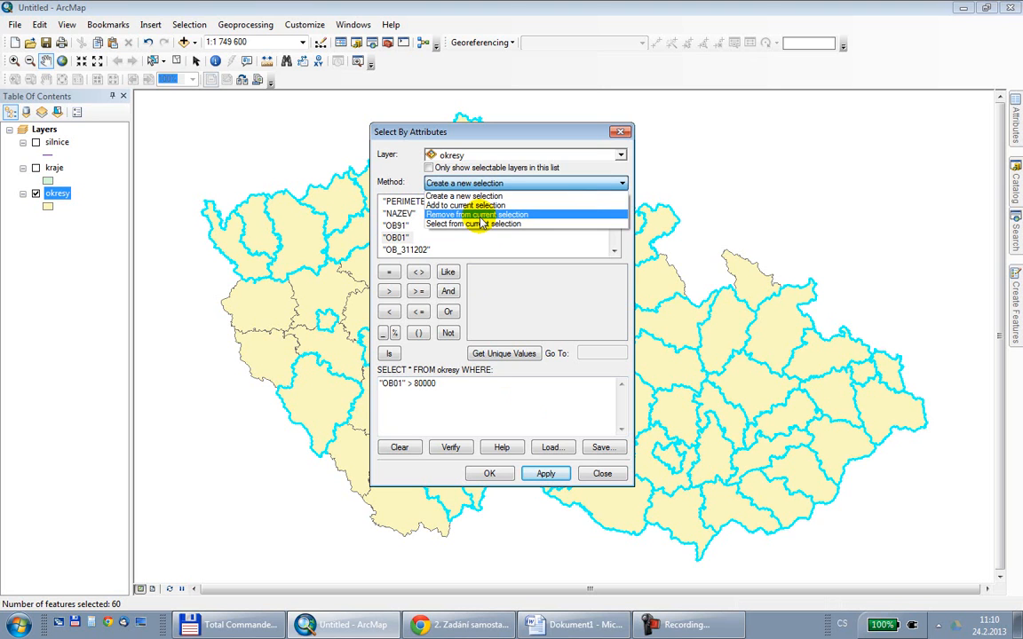
pyautogui.click(480, 217)
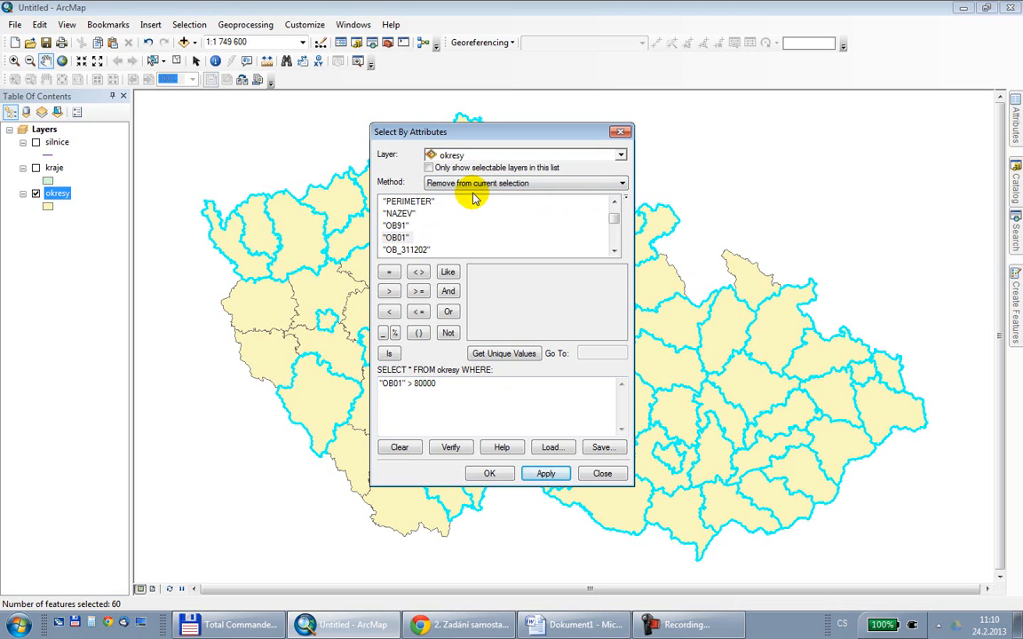
pyautogui.moveTo(438, 384); pyautogui.dragTo(369, 399)
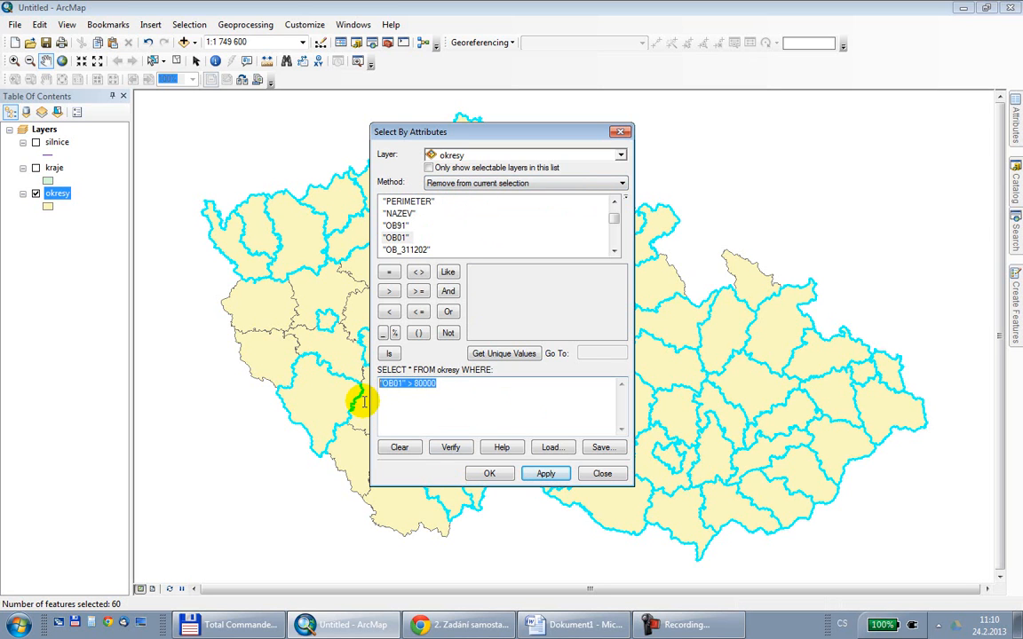
pyautogui.press('Delete')
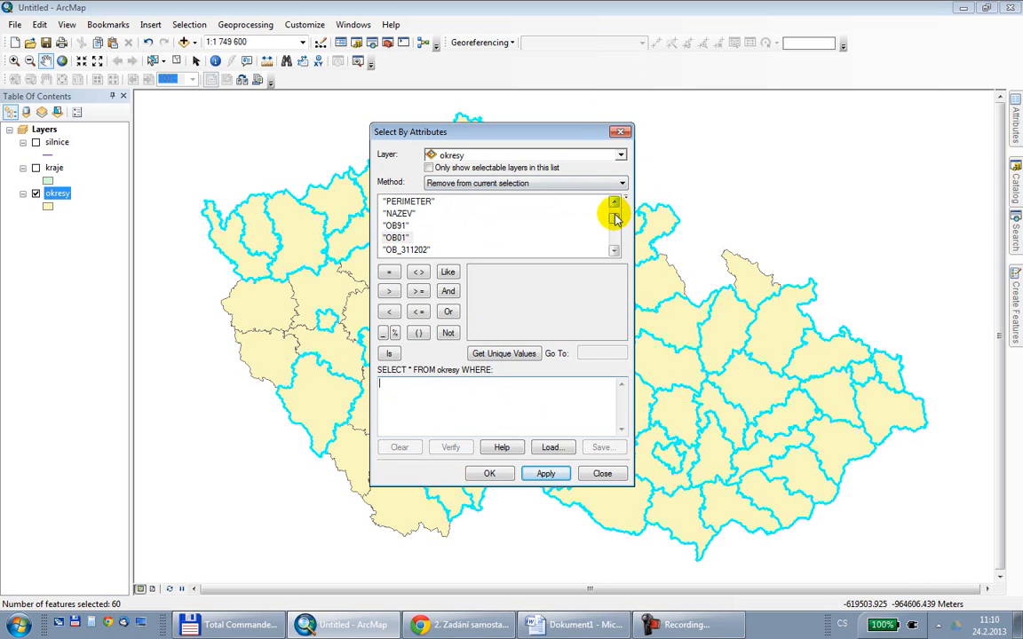
# - Build the WHERE clause "NAZKR" = 'Ústecký' for okresy, taking the region name from the field's unique values
pyautogui.moveTo(615, 218); pyautogui.dragTo(612, 252)
pyautogui.click(405, 250)
pyautogui.doubleClick(405, 250)
pyautogui.click(388, 272)
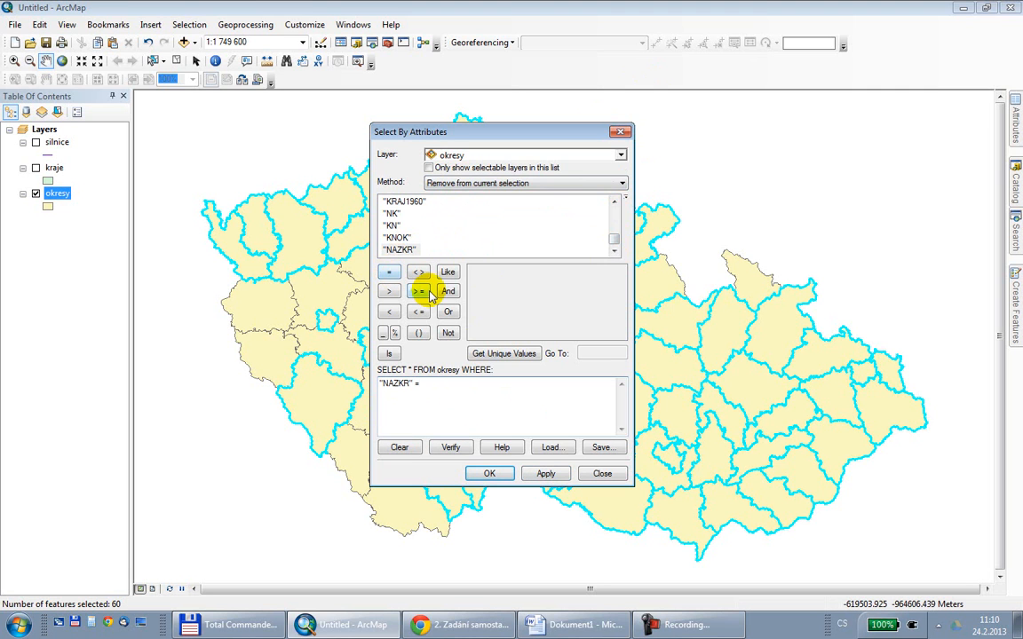
pyautogui.moveTo(469, 131); pyautogui.dragTo(577, 161)
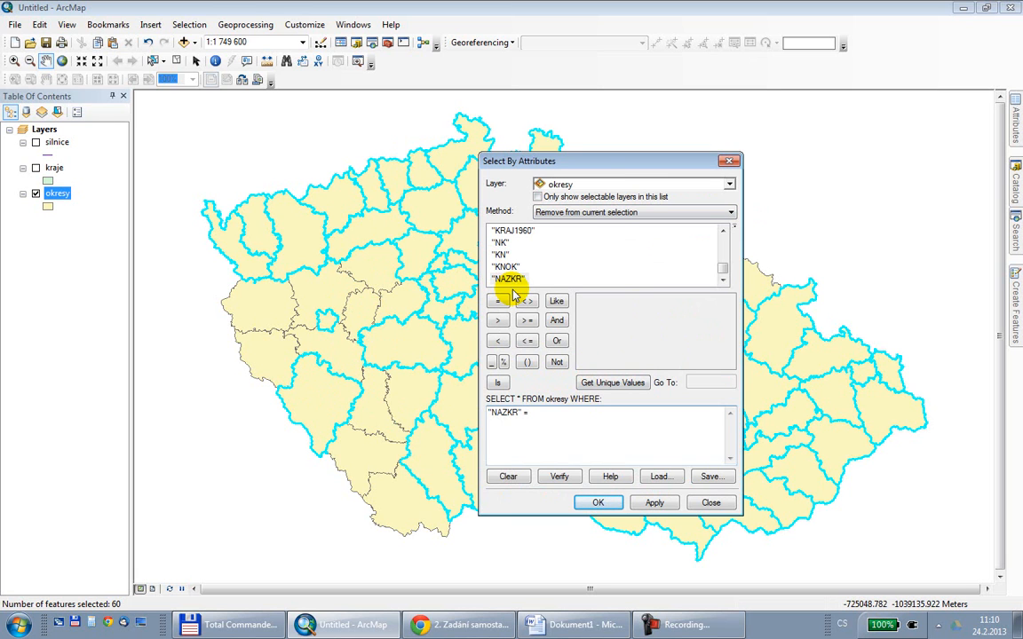
pyautogui.click(610, 383)
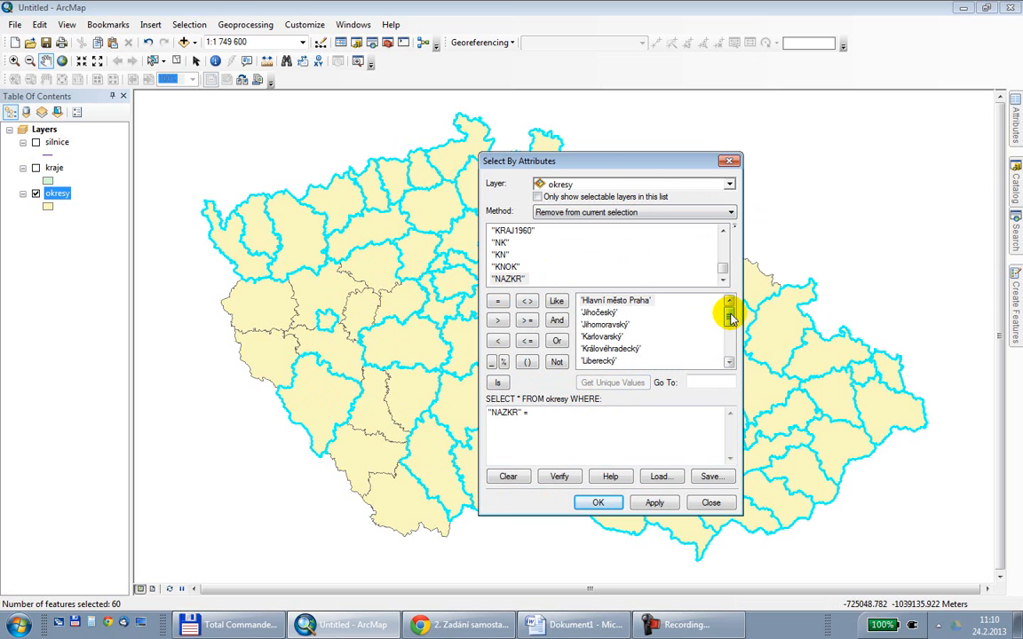
pyautogui.moveTo(730, 318); pyautogui.dragTo(731, 347)
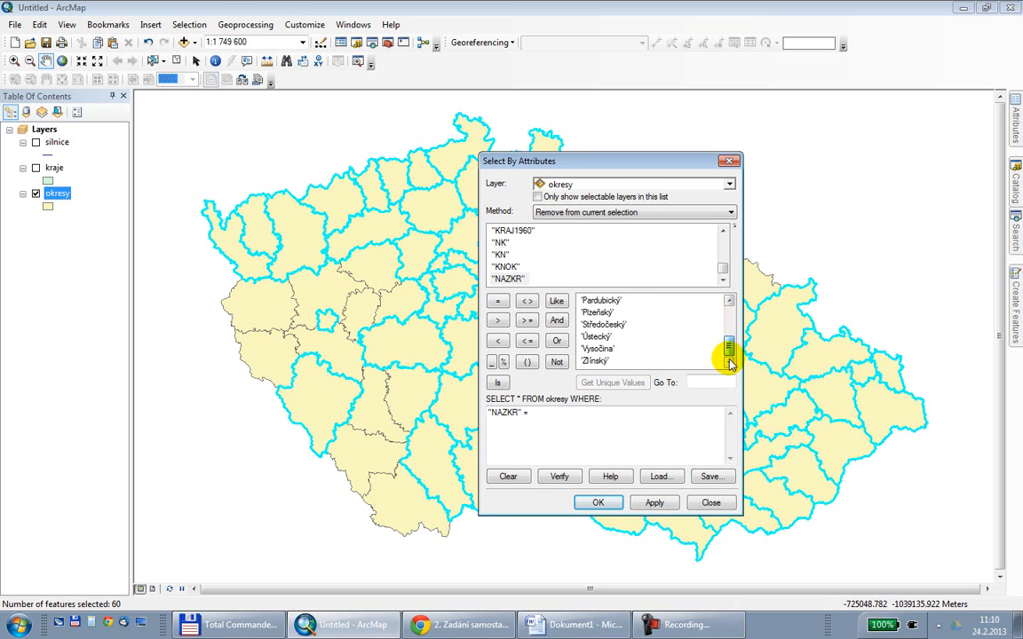
pyautogui.doubleClick(596, 337)
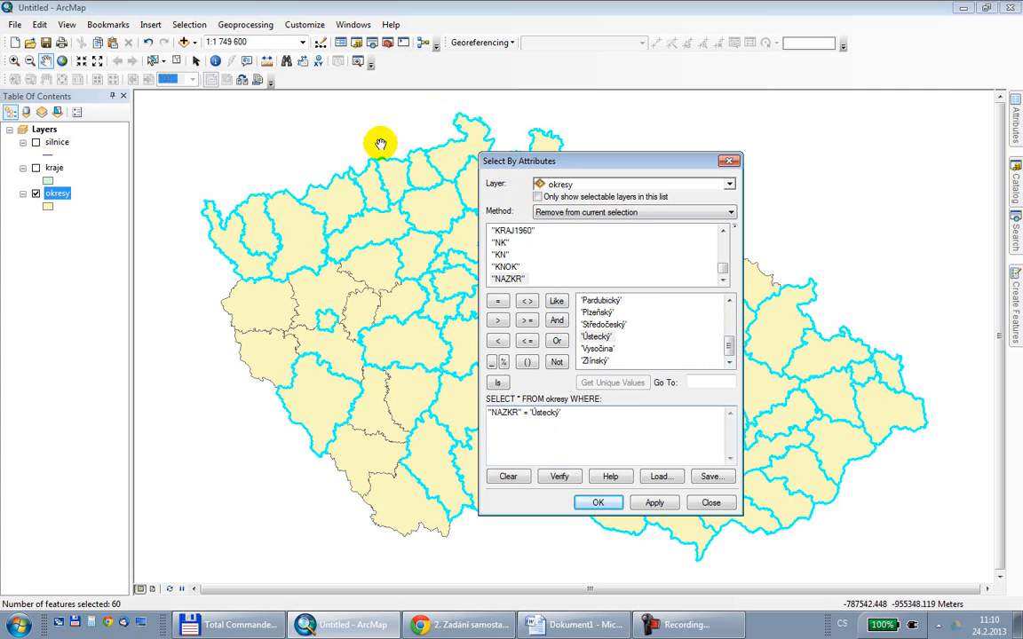
# - Apply the query to remove the Ústecký districts from the current selection, and move the query window off the selected area
pyautogui.click(655, 503)
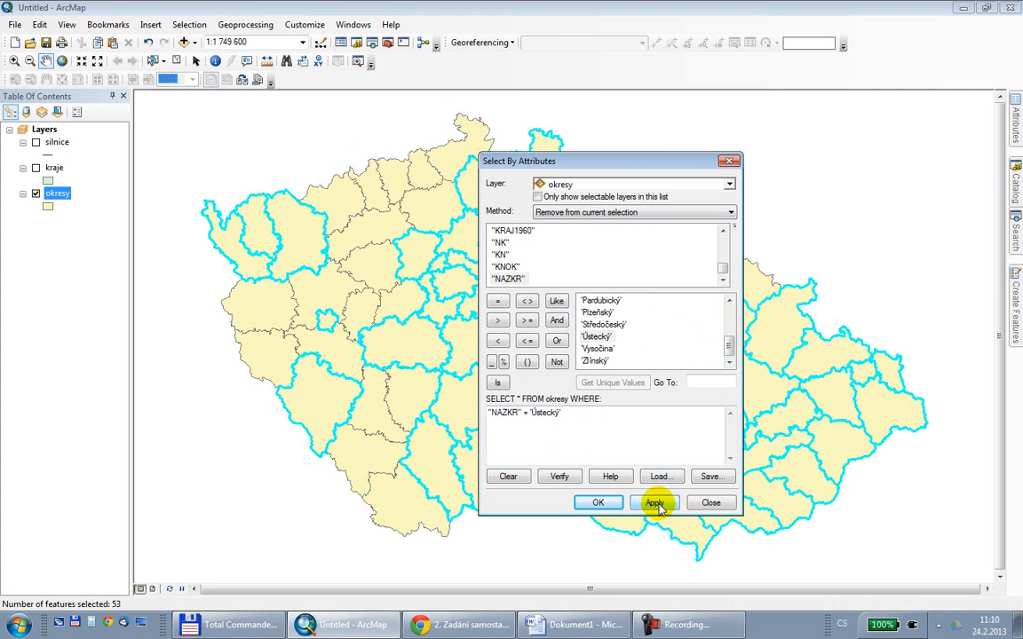
pyautogui.moveTo(571, 167); pyautogui.dragTo(736, 145)
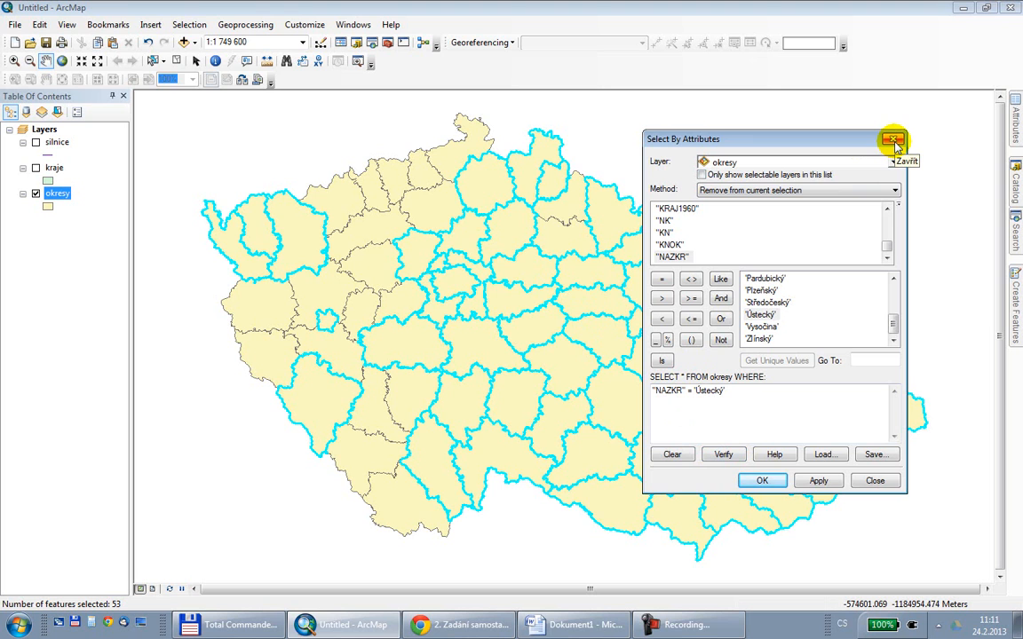
# - Narrow the current okresy selection with the Select from current selection method and the WHERE clause "NAZKR" = 'Středočeský'
pyautogui.click(781, 192)
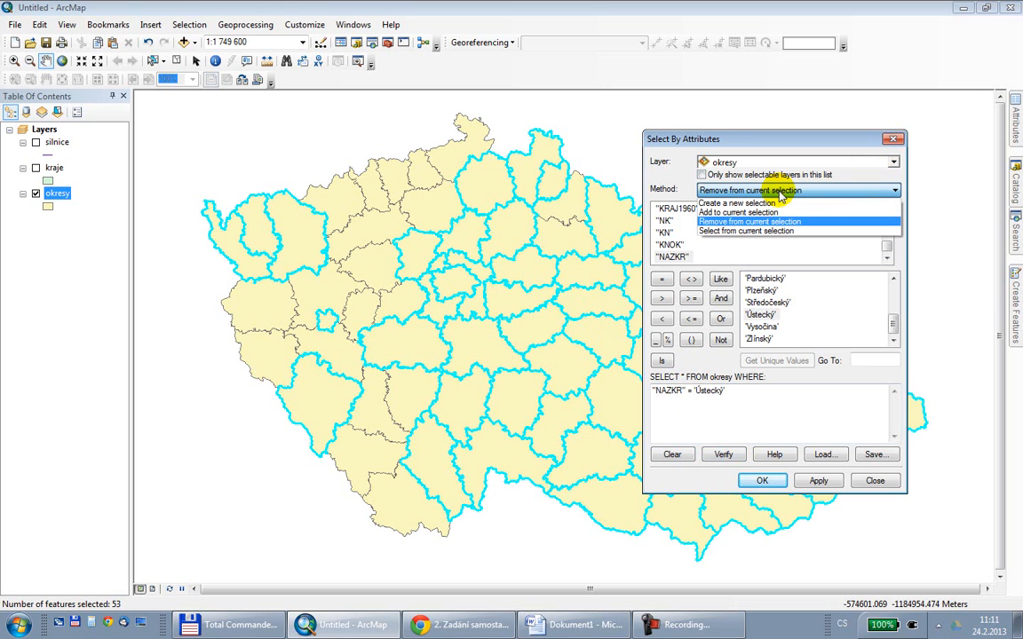
pyautogui.click(750, 233)
pyautogui.click(722, 392)
pyautogui.press('BackSpace')
pyautogui.press('BackSpace')
pyautogui.press('BackSpace')
pyautogui.press('BackSpace')
pyautogui.press('BackSpace')
pyautogui.press('BackSpace')
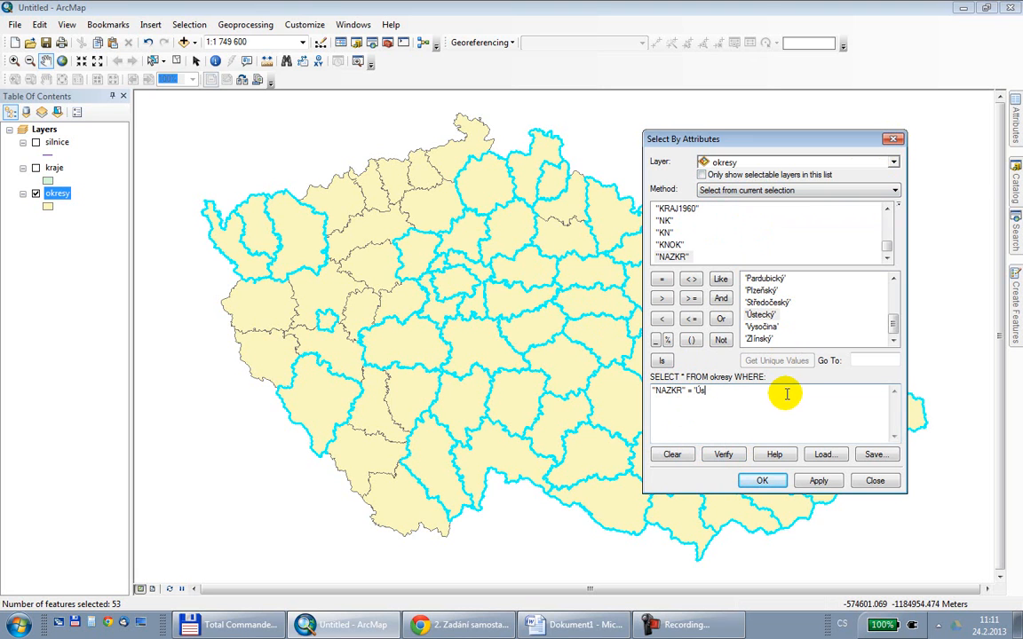
pyautogui.press('BackSpace')
pyautogui.press('BackSpace')
pyautogui.doubleClick(767, 303)
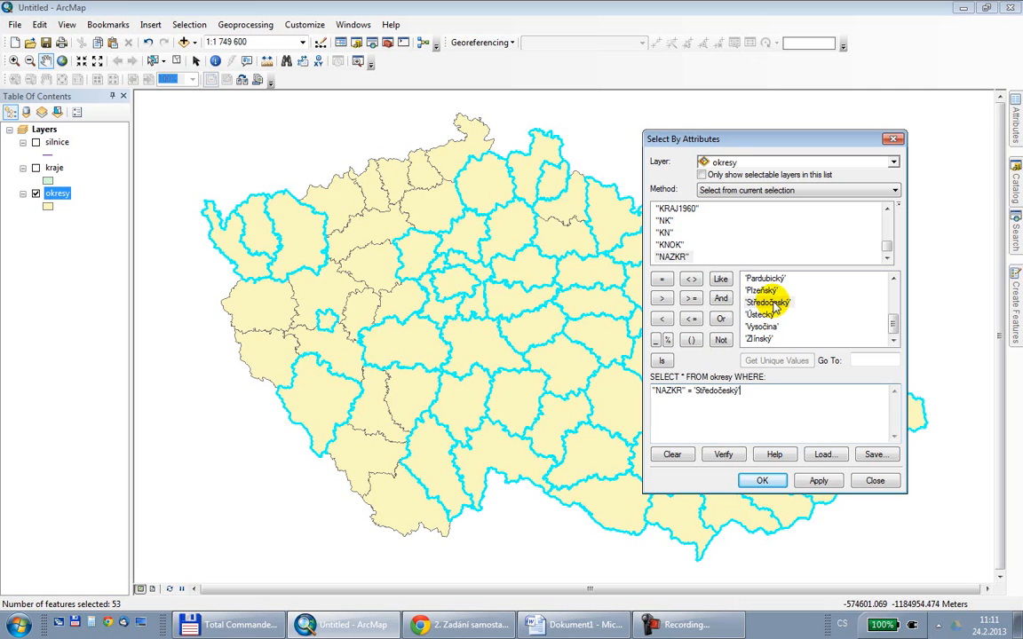
pyautogui.click(762, 482)
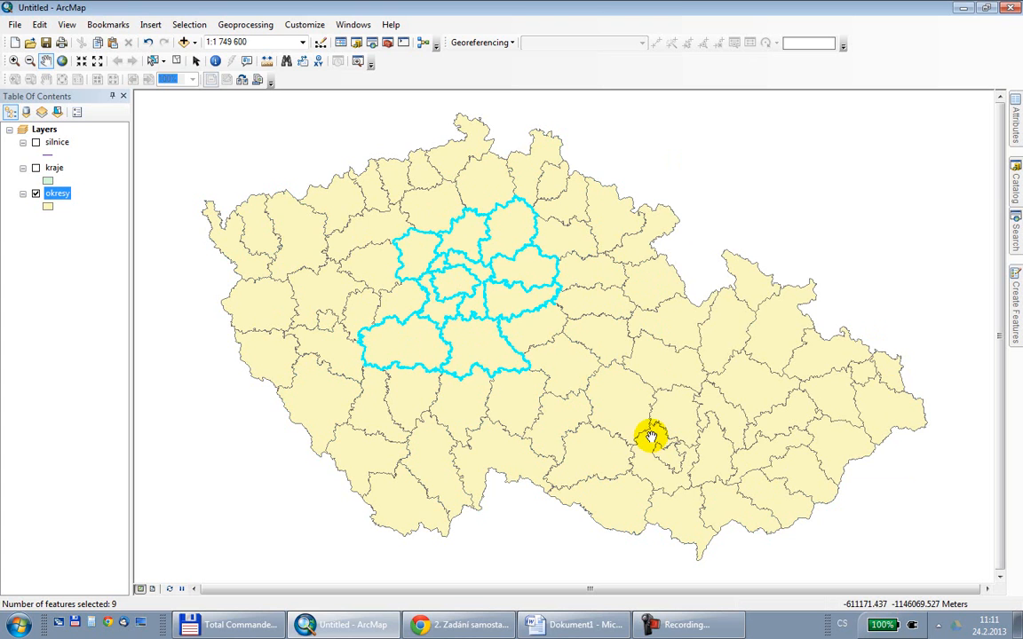
# - Clear the selected features, reopen Select By Attributes for okresy, and delete the existing WHERE clause
pyautogui.click(177, 61)
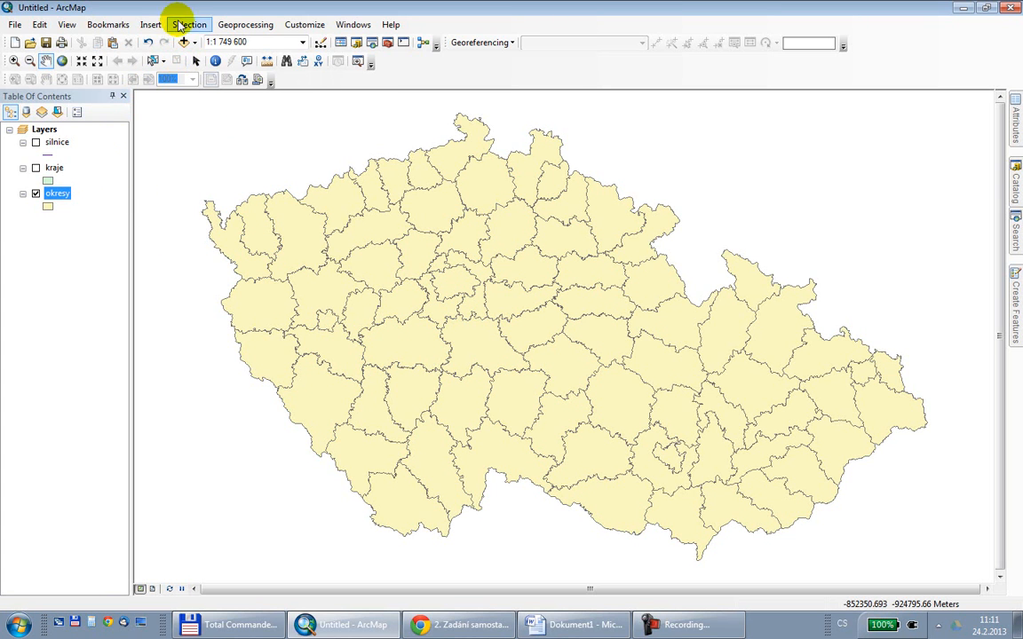
pyautogui.click(185, 25)
pyautogui.click(191, 39)
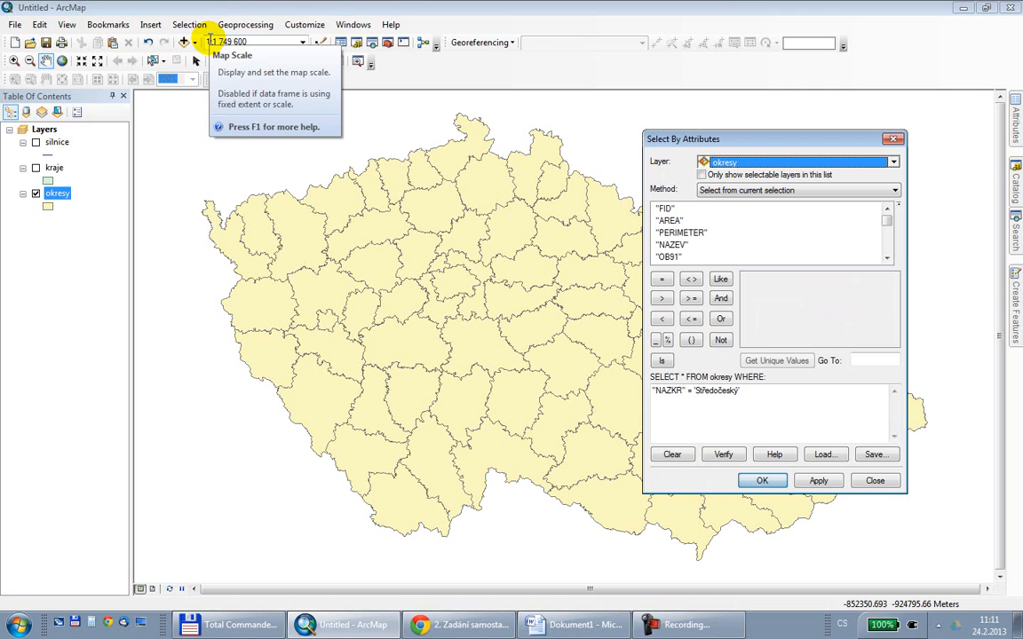
pyautogui.moveTo(702, 139); pyautogui.dragTo(506, 107)
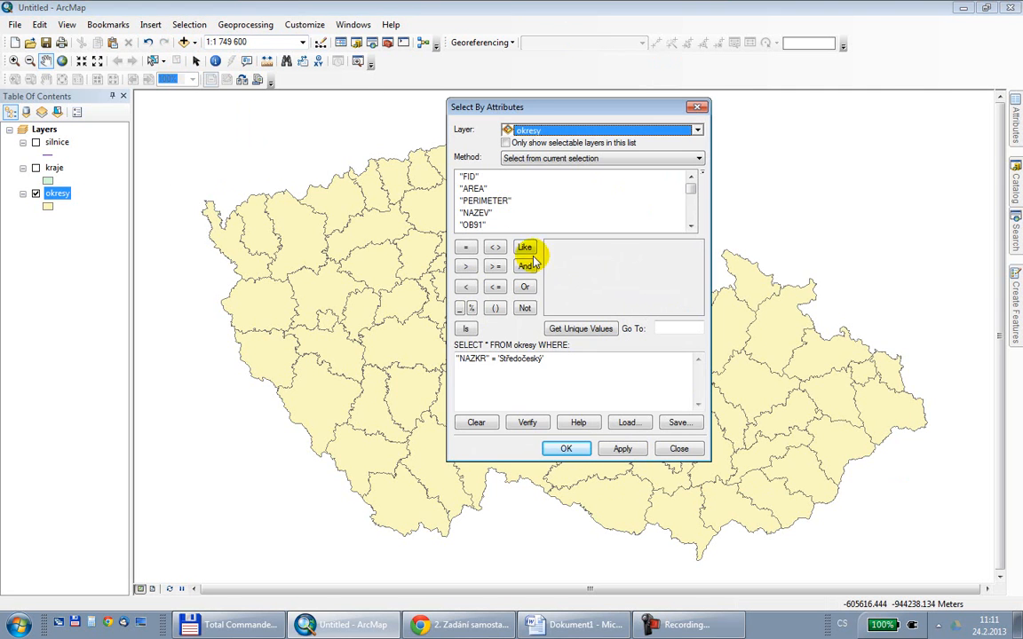
pyautogui.moveTo(557, 360); pyautogui.dragTo(402, 381)
pyautogui.press('Delete')
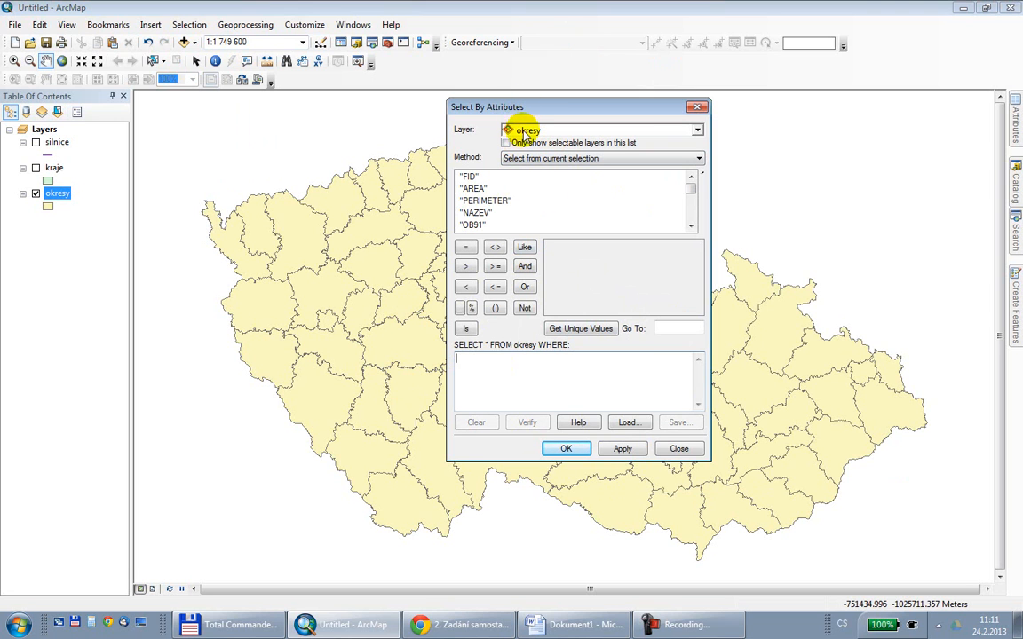
# - Enter the condition "OB01" >80000 as the WHERE clause for okresy
pyautogui.click(692, 228)
pyautogui.click(692, 228)
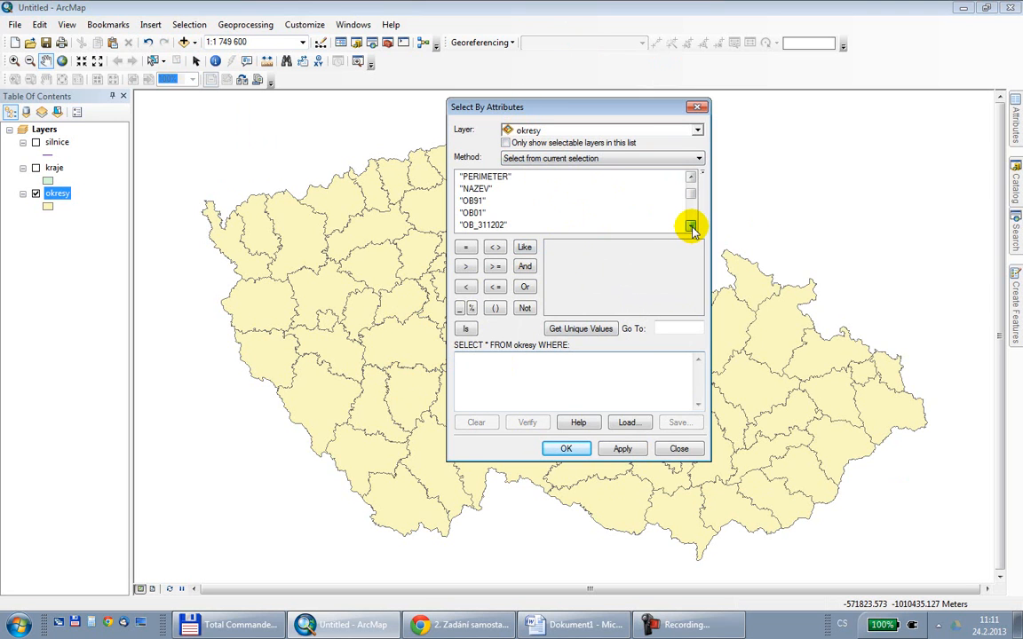
pyautogui.click(478, 213)
pyautogui.doubleClick(478, 213)
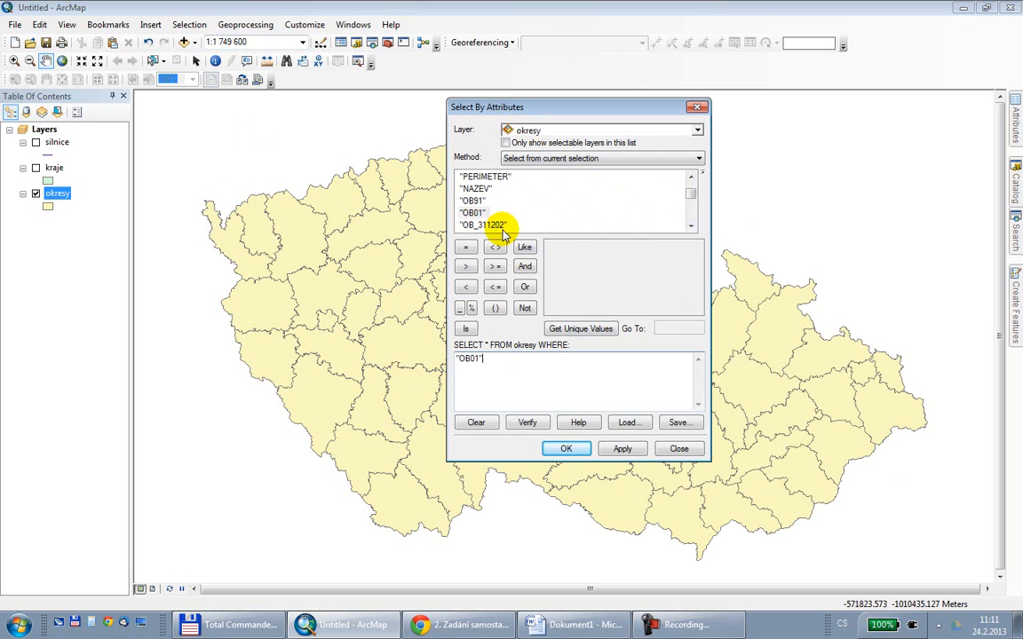
pyautogui.click(466, 266)
pyautogui.write('80000')
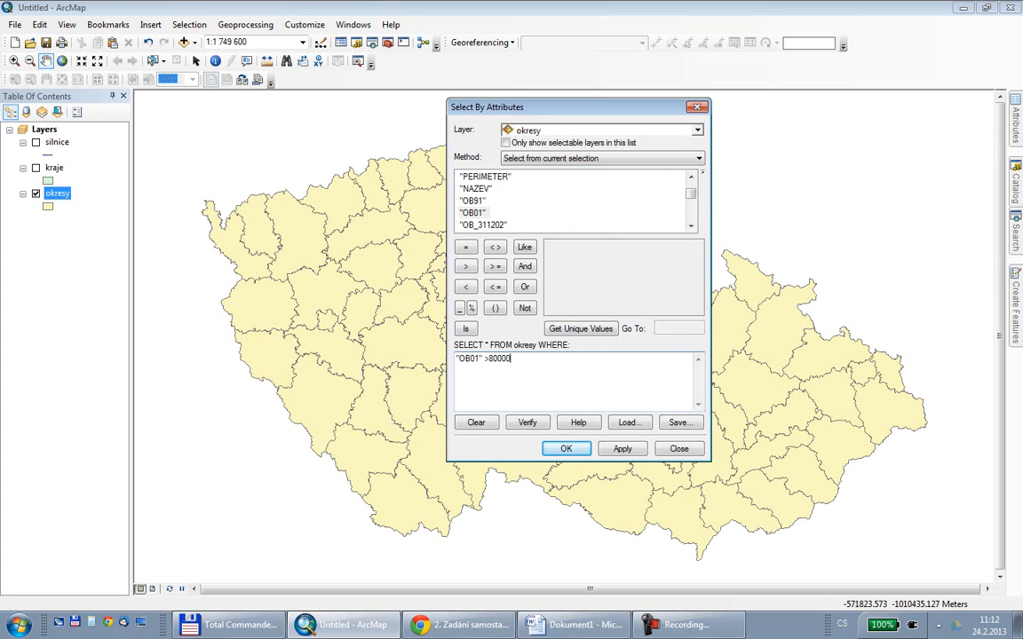
# - Extend the WHERE clause with AND "NAZKR" = 'Středočeský', taking the region name from the field's unique values
pyautogui.click(525, 267)
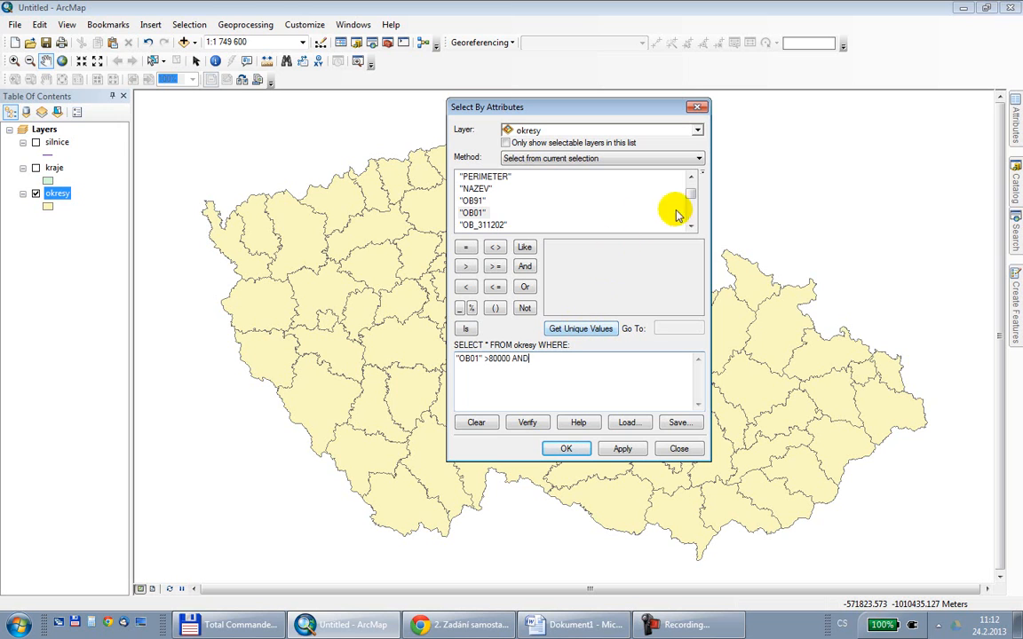
pyautogui.moveTo(690, 192); pyautogui.dragTo(697, 224)
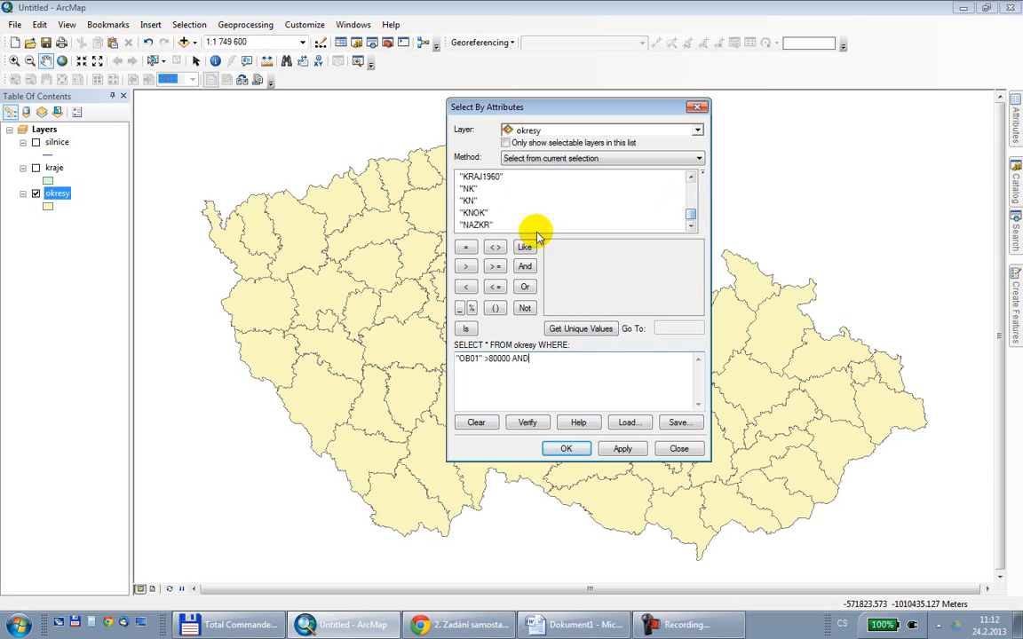
pyautogui.doubleClick(477, 225)
pyautogui.click(466, 250)
pyautogui.click(555, 329)
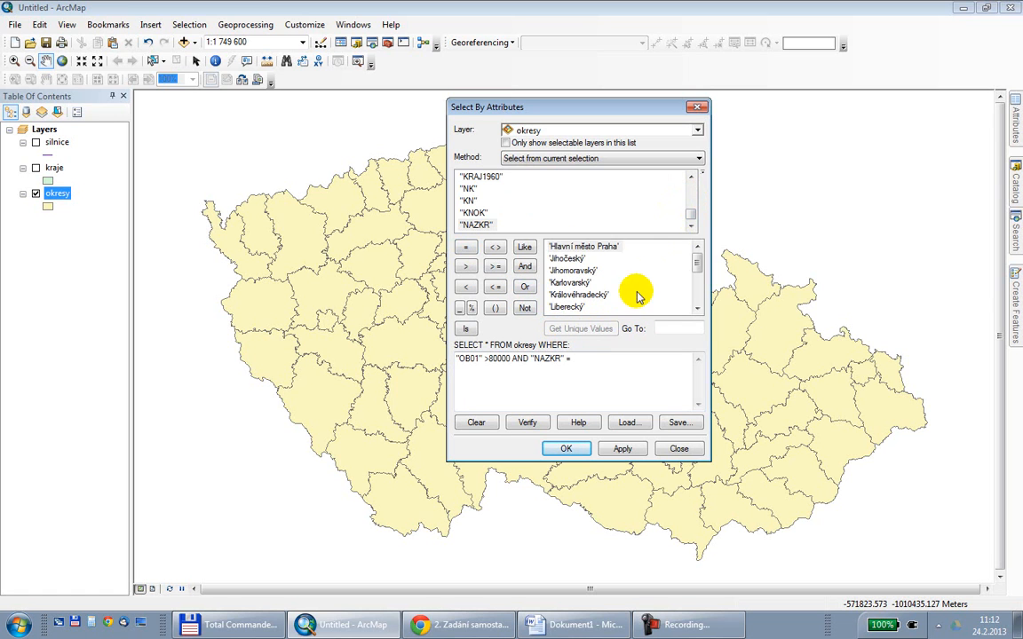
pyautogui.moveTo(696, 258); pyautogui.dragTo(706, 303)
pyautogui.doubleClick(579, 271)
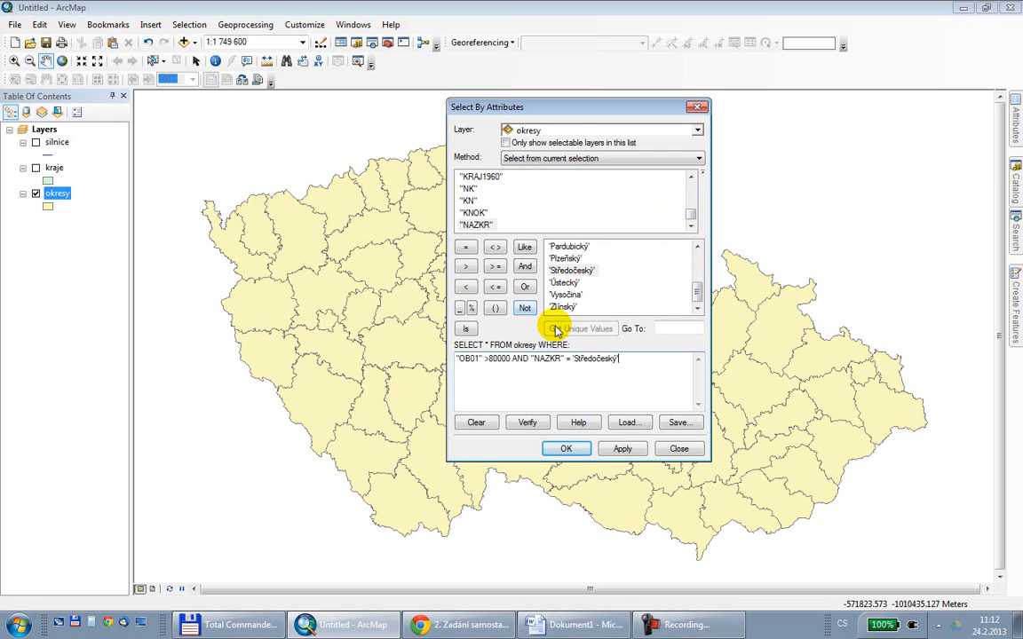
# - Try to run the combined okresy query with the Select from current selection method
pyautogui.moveTo(537, 111); pyautogui.dragTo(739, 112)
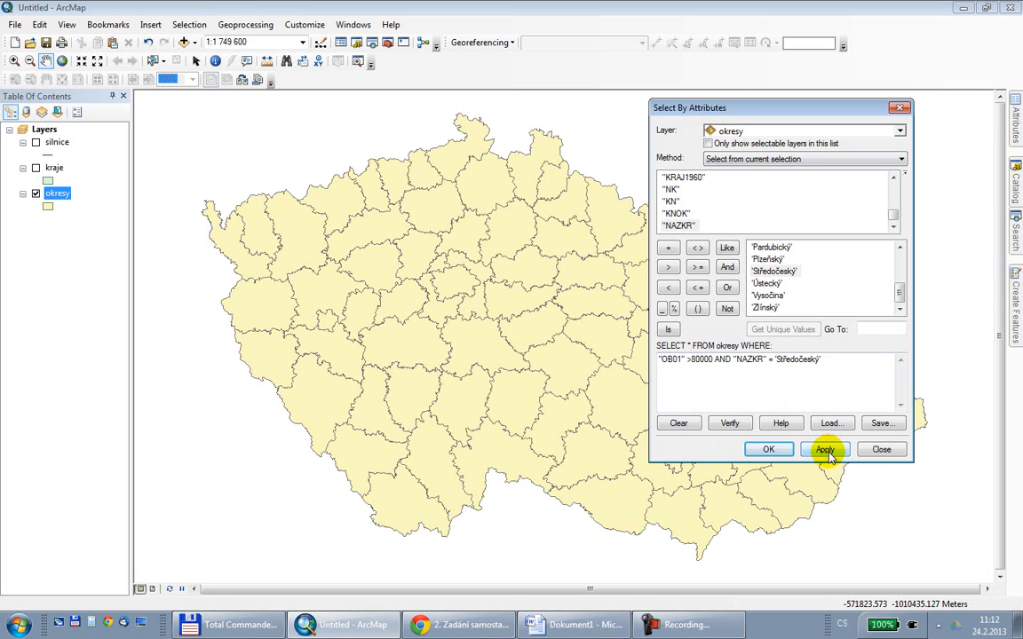
pyautogui.click(765, 377)
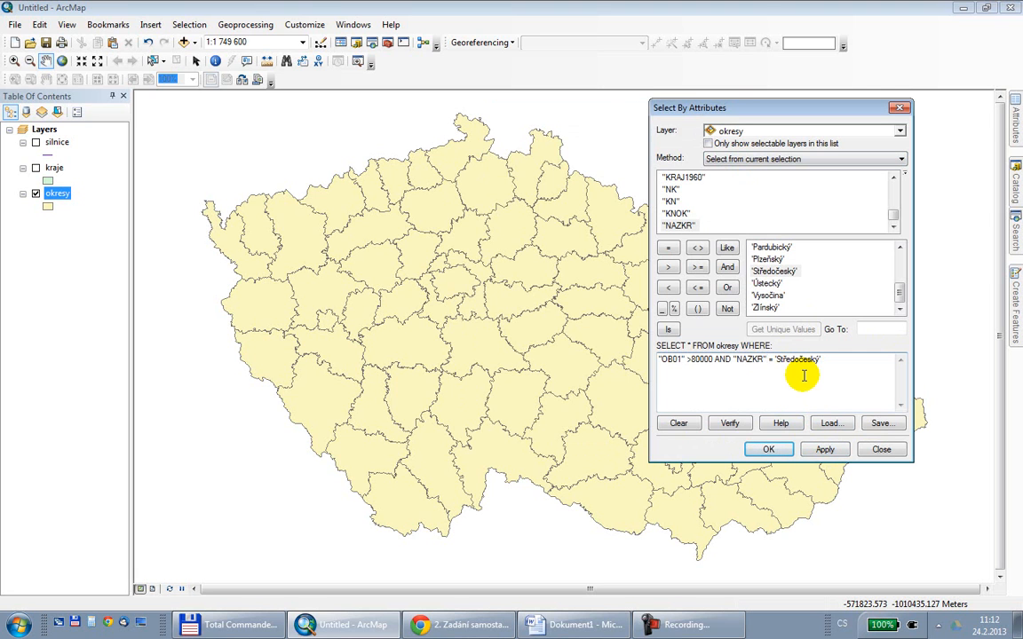
pyautogui.click(768, 449)
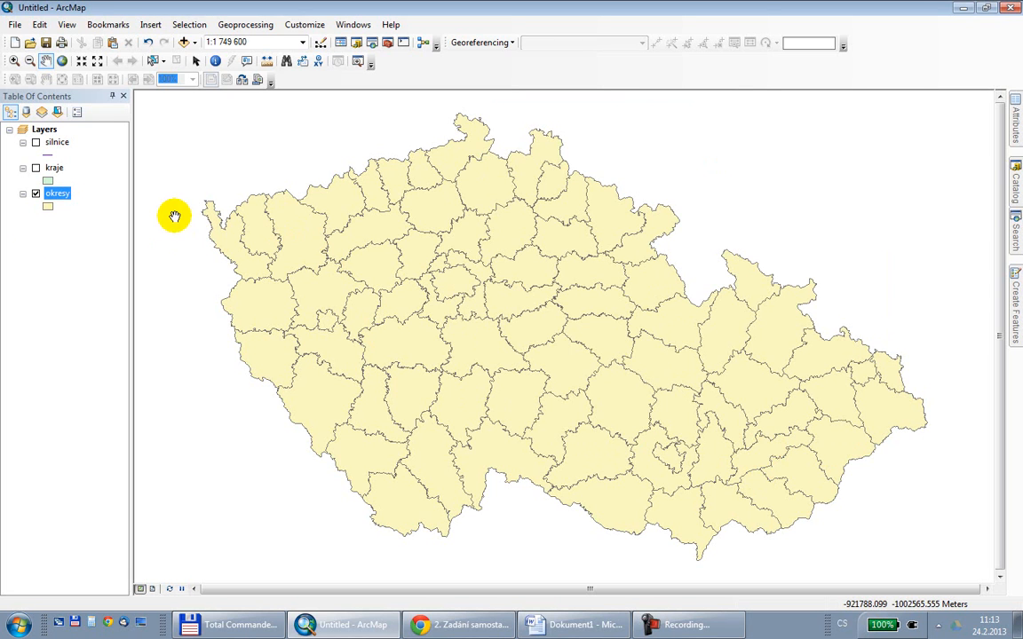
pyautogui.rightClick(54, 194)
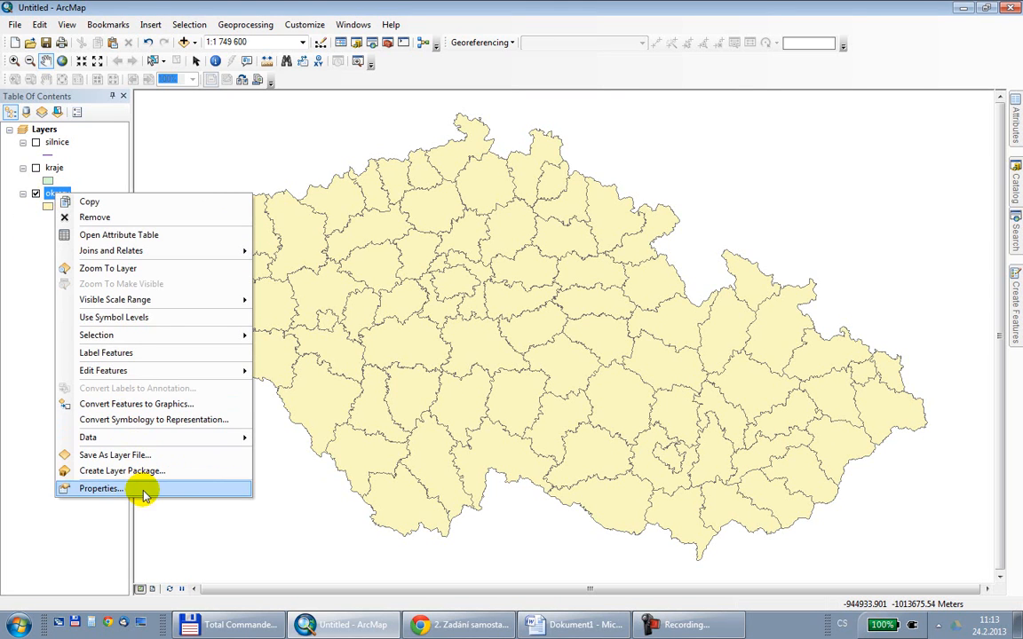
pyautogui.click(185, 7)
pyautogui.click(189, 25)
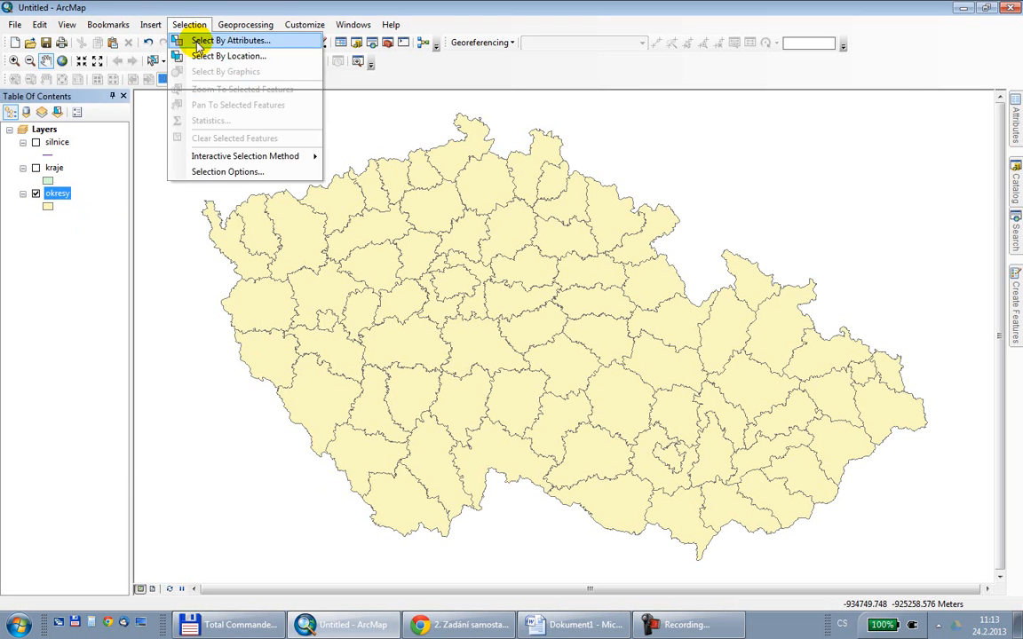
pyautogui.click(229, 41)
pyautogui.moveTo(714, 107); pyautogui.dragTo(547, 109)
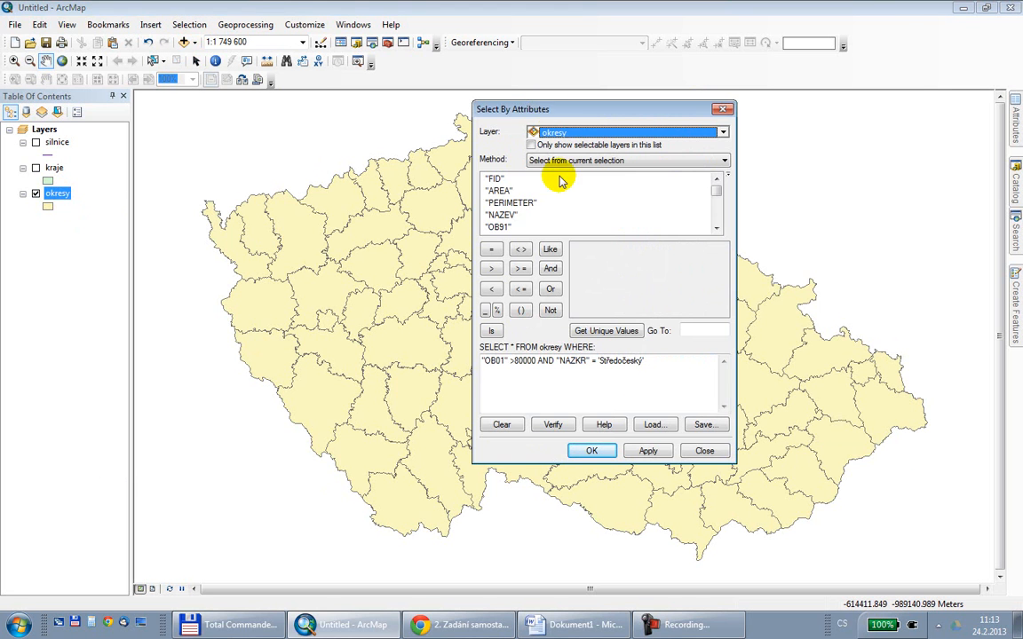
pyautogui.click(703, 450)
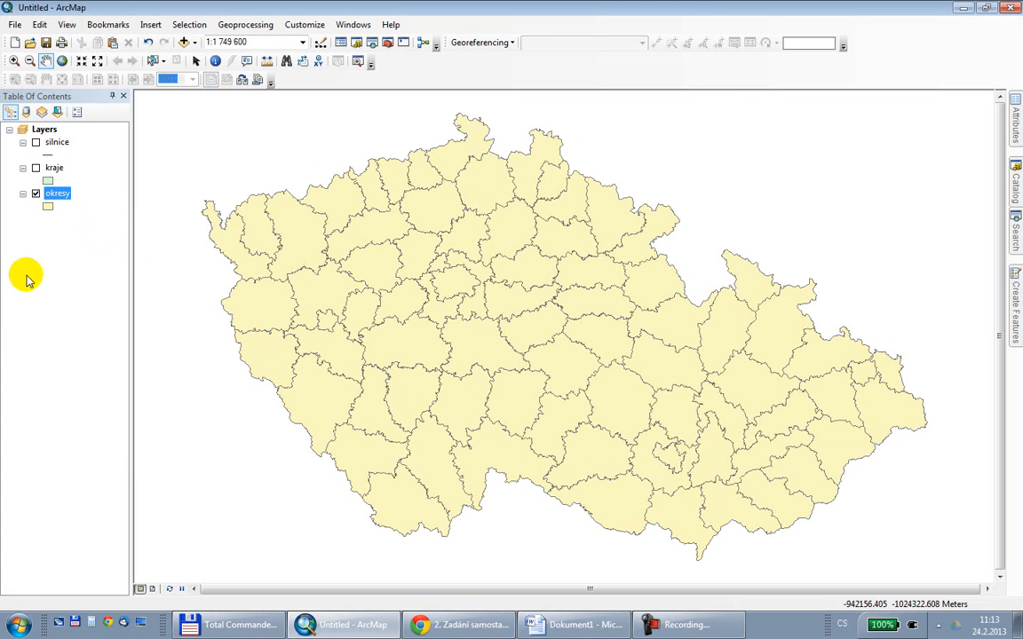
# - Hide the okresy layer, show kraje, and set the kraje symbol's fill to no color
pyautogui.click(36, 193)
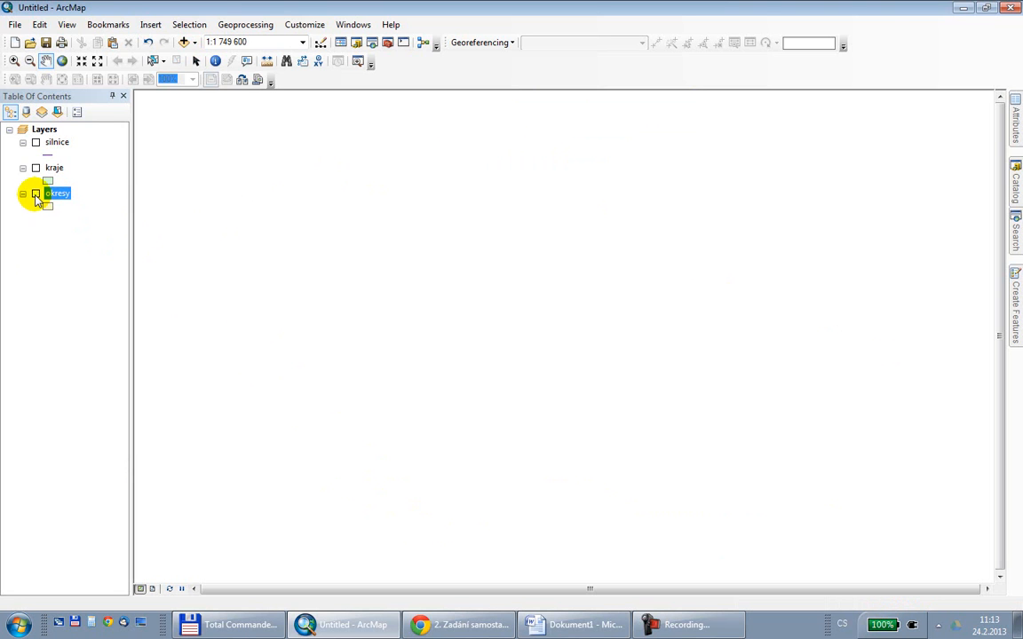
pyautogui.click(35, 168)
pyautogui.doubleClick(48, 182)
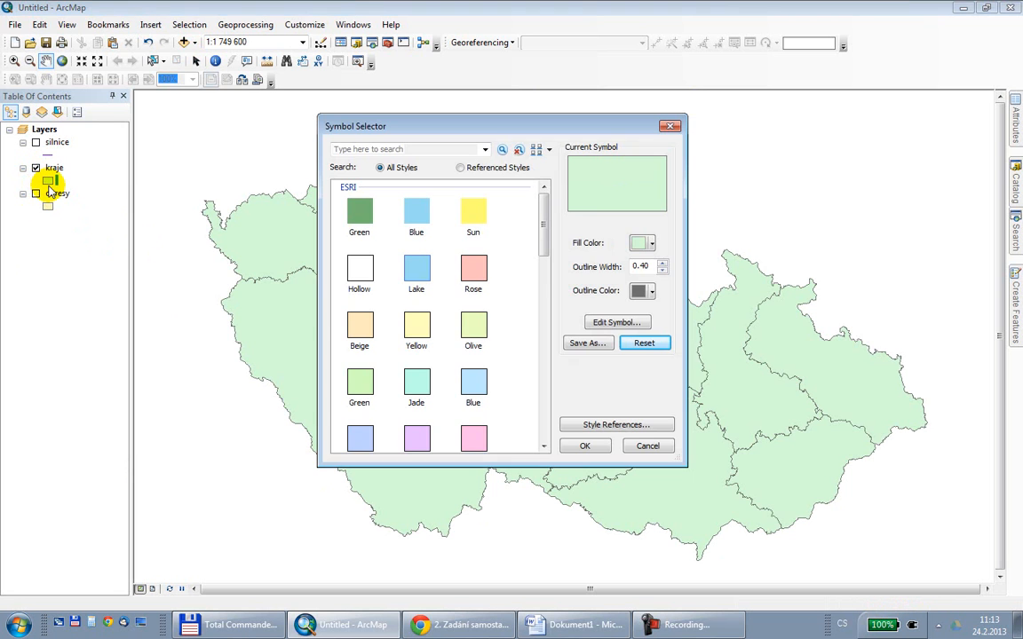
pyautogui.click(650, 245)
pyautogui.click(653, 263)
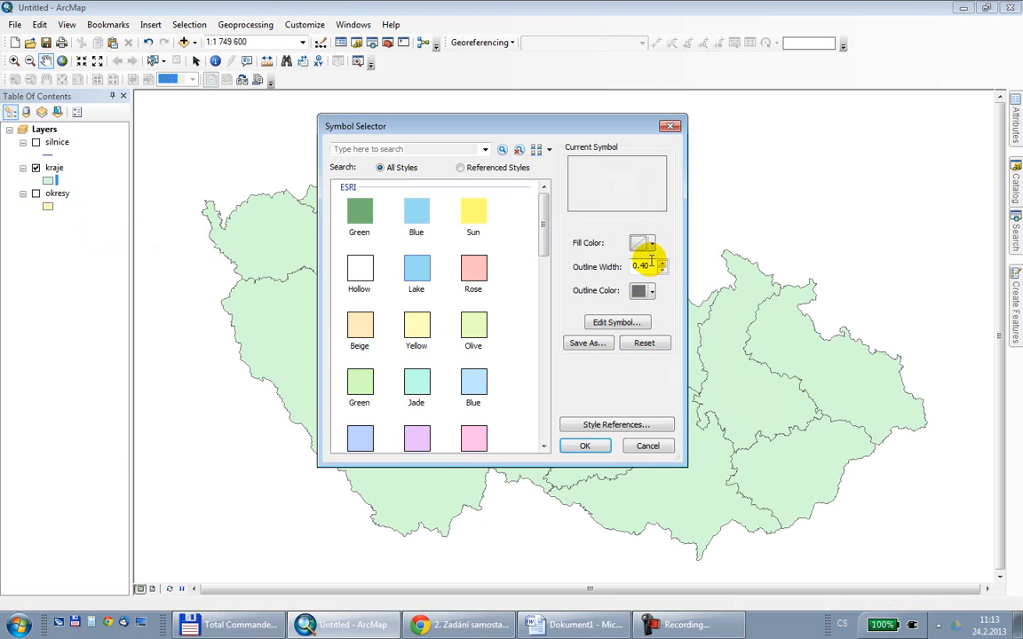
pyautogui.click(585, 444)
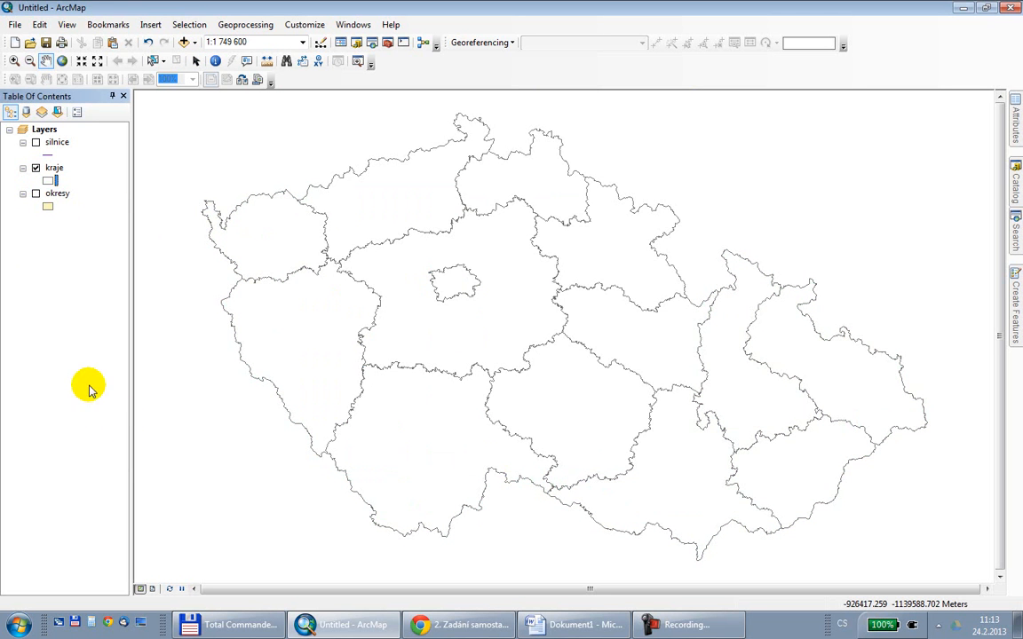
pyautogui.click(35, 143)
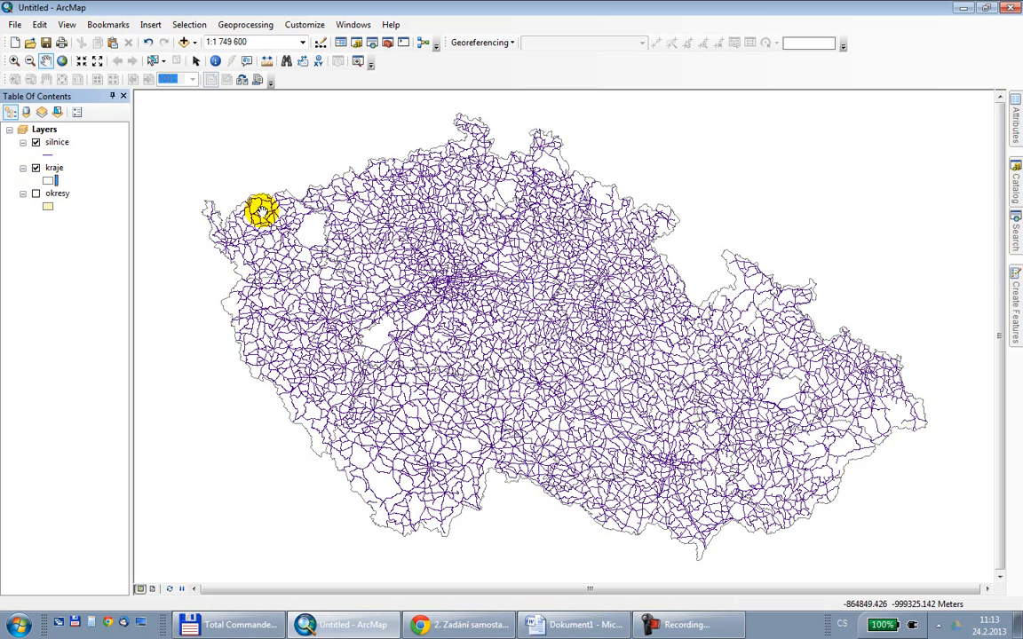
pyautogui.scroll(-1, 556, 292)
pyautogui.moveTo(388, 290); pyautogui.dragTo(421, 317)
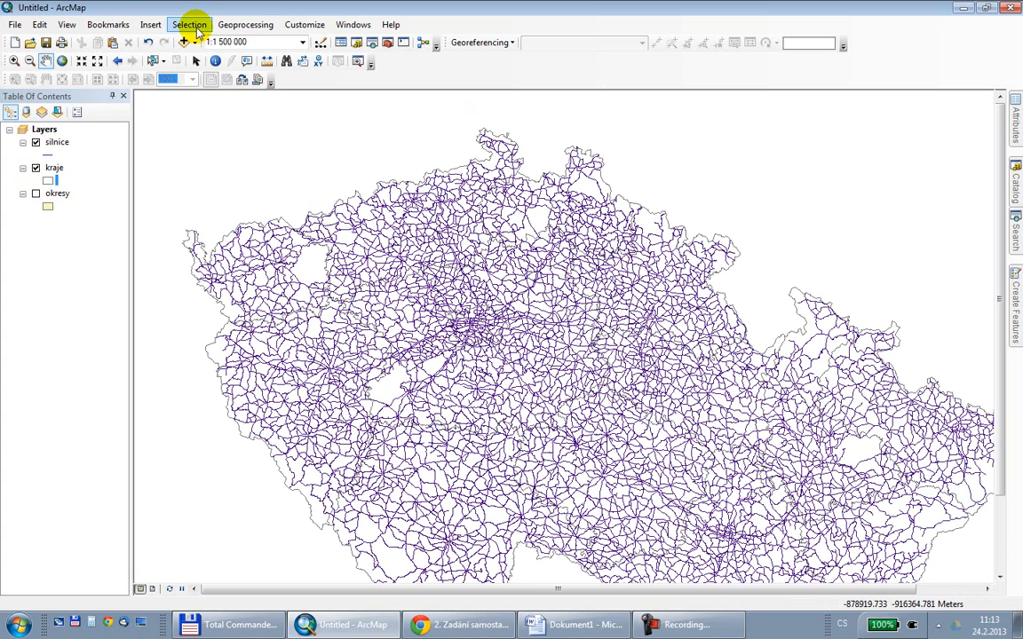
pyautogui.click(196, 27)
pyautogui.click(199, 37)
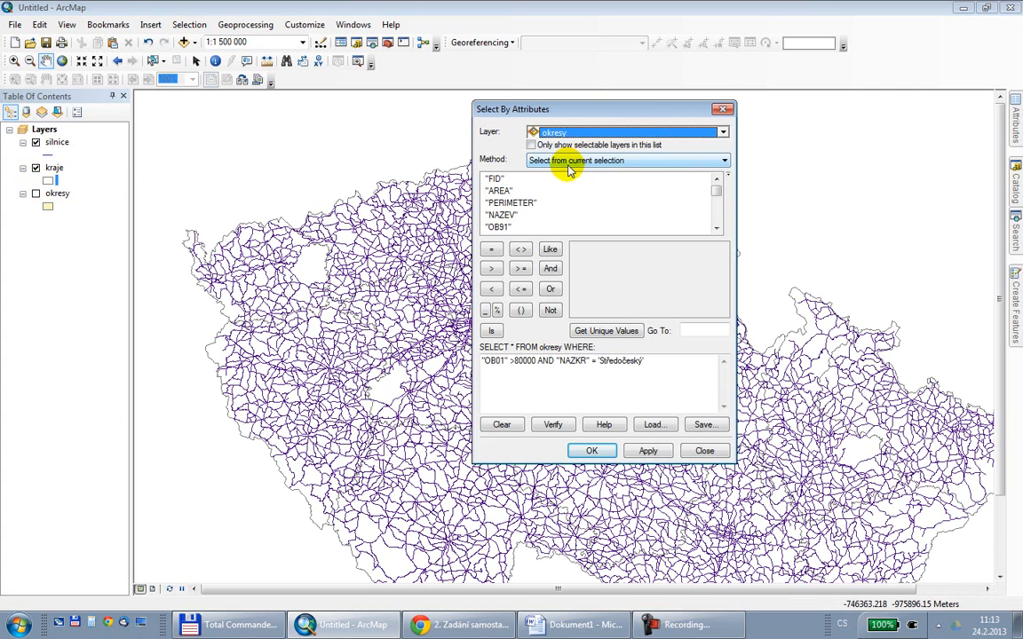
pyautogui.click(723, 109)
pyautogui.click(36, 142)
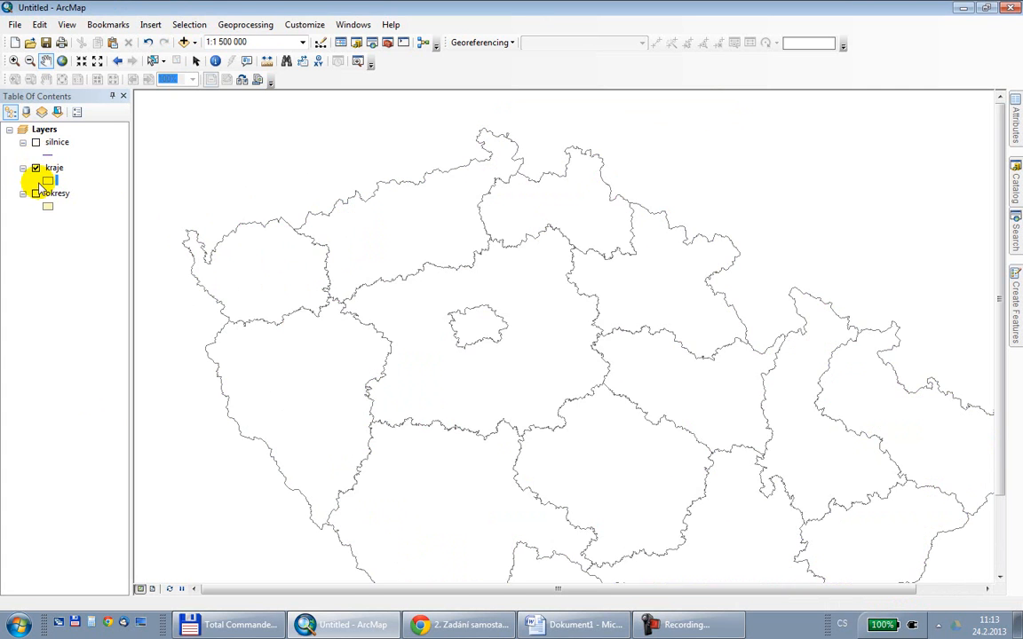
# - Show the okresy layer and run the existing combined OB01 and NAZKR query on it with the Create a new selection method
pyautogui.click(35, 193)
pyautogui.moveTo(434, 280); pyautogui.dragTo(433, 253)
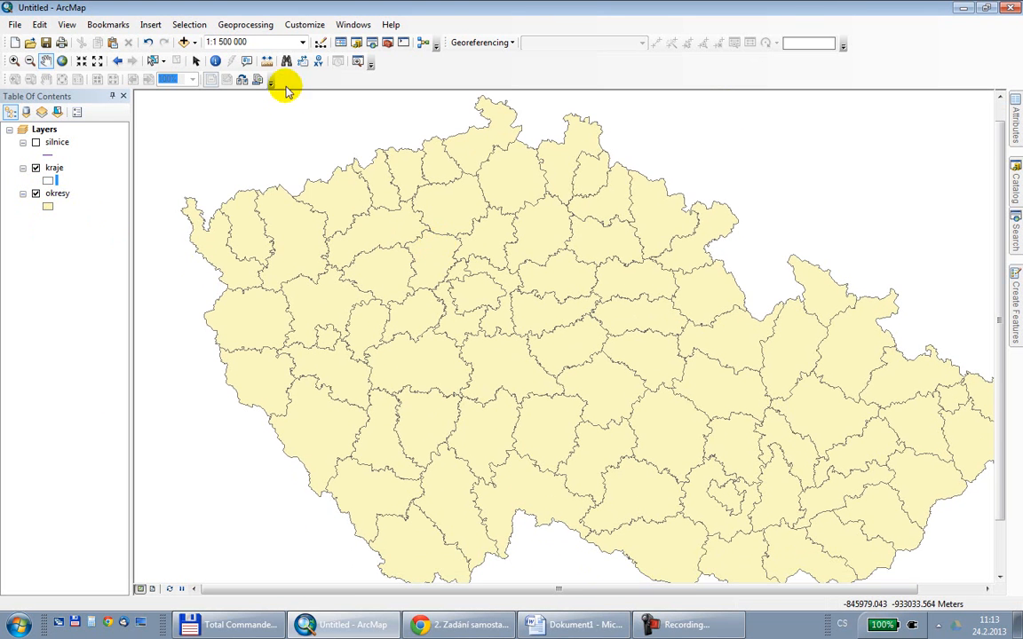
pyautogui.click(182, 25)
pyautogui.click(187, 40)
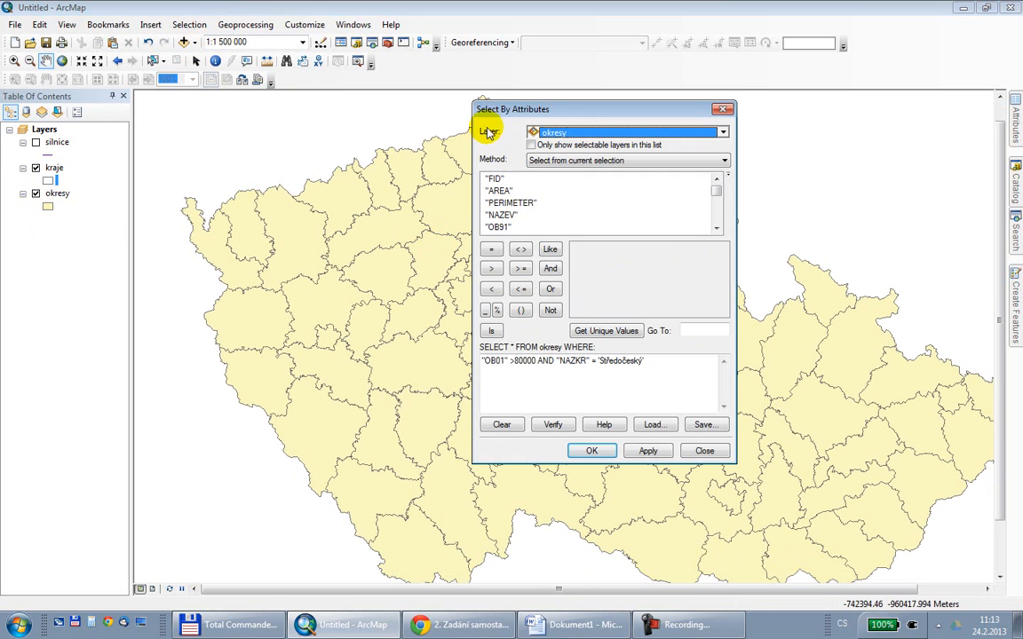
pyautogui.moveTo(493, 104); pyautogui.dragTo(747, 129)
pyautogui.click(786, 185)
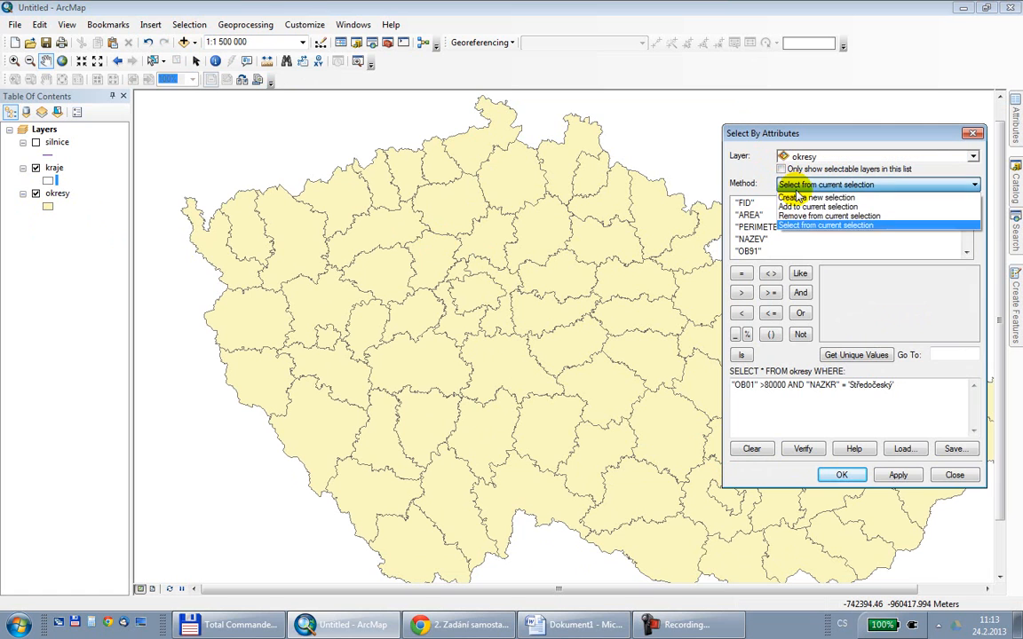
pyautogui.click(791, 197)
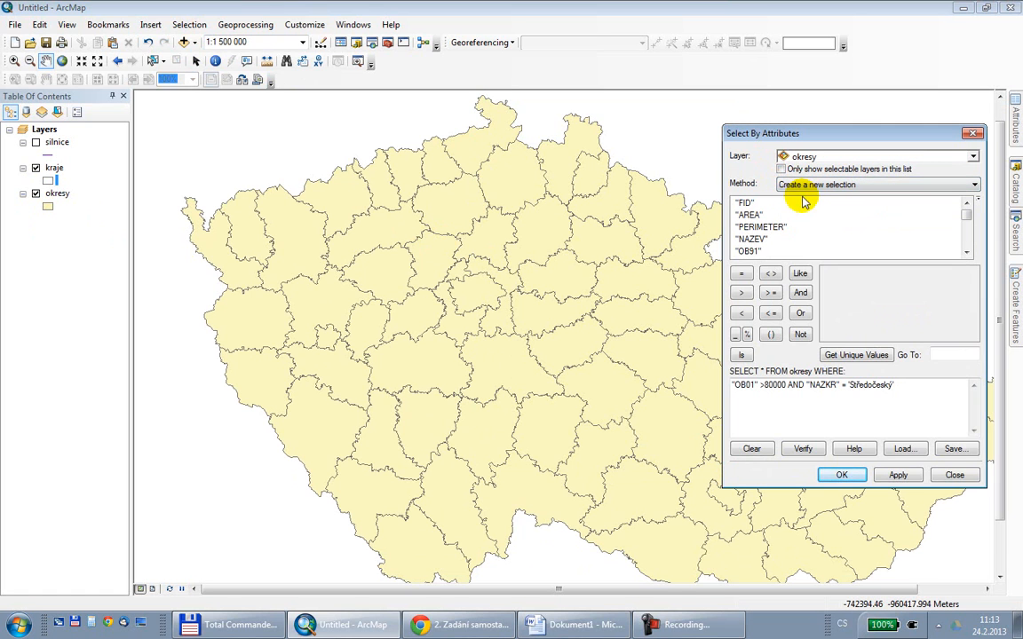
pyautogui.click(897, 476)
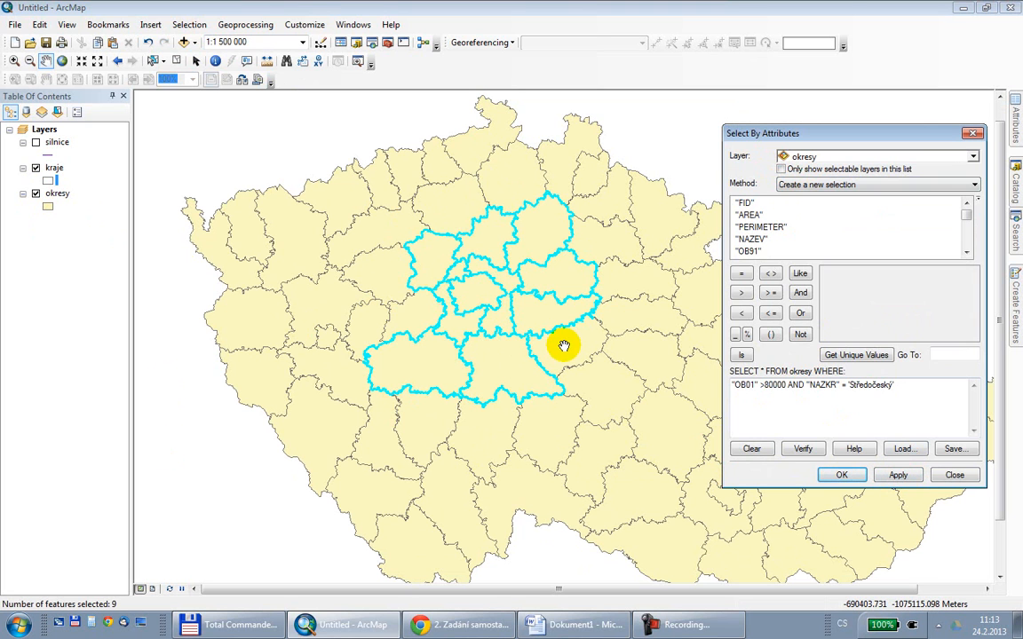
# - Replace AND with OR in the okresy WHERE clause, apply the query, and close the attribute selection
pyautogui.click(800, 385)
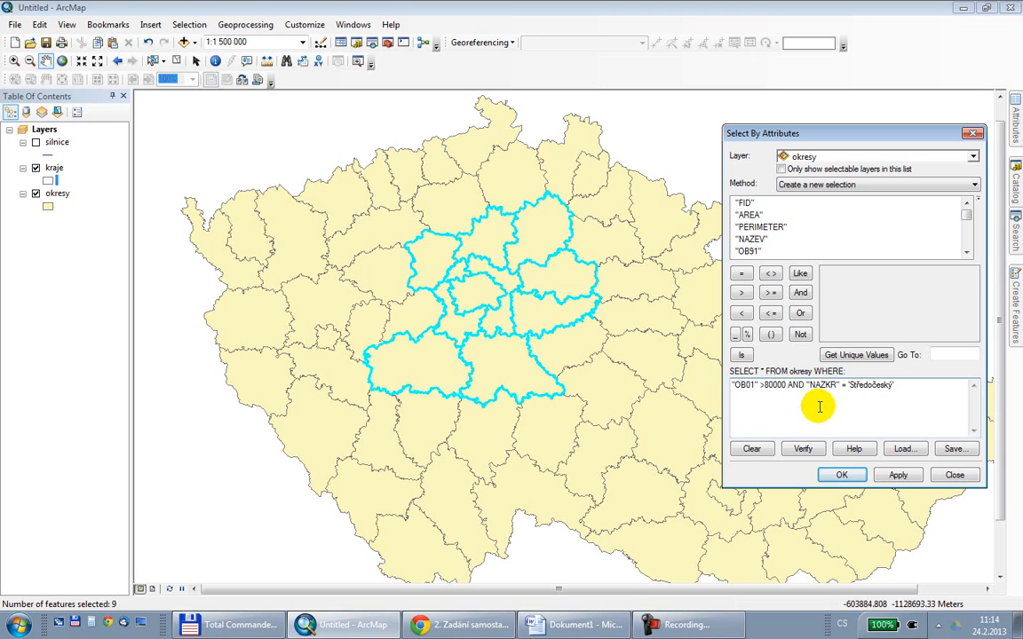
pyautogui.press('BackSpace')
pyautogui.press('BackSpace')
pyautogui.press('BackSpace')
pyautogui.click(800, 314)
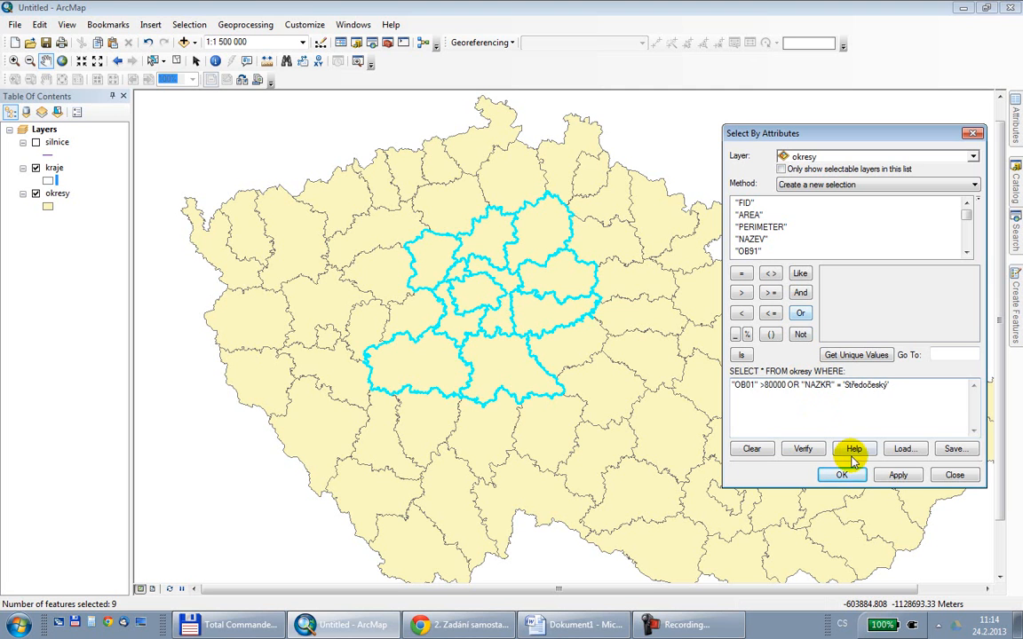
pyautogui.click(897, 475)
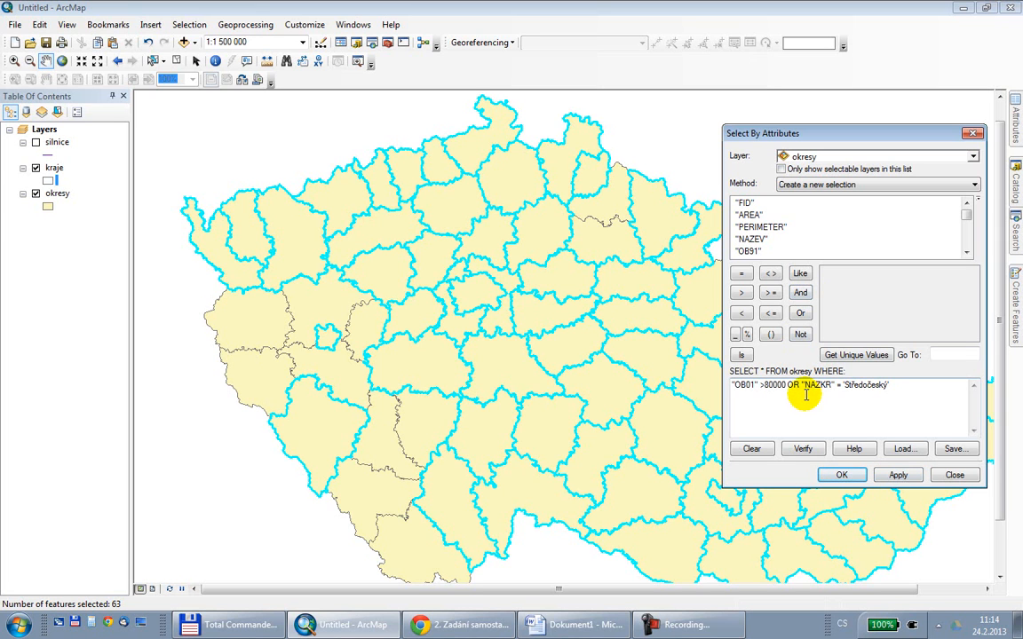
pyautogui.click(973, 133)
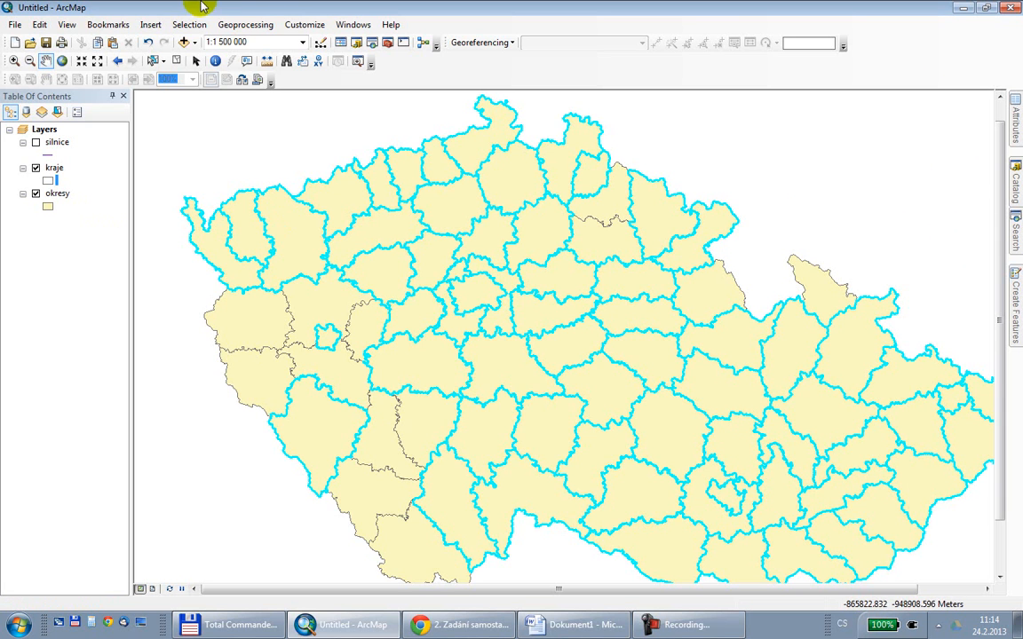
# - Hide okresy, show silnice, and choose silnice as the target layer for a new selection by attributes
pyautogui.click(36, 193)
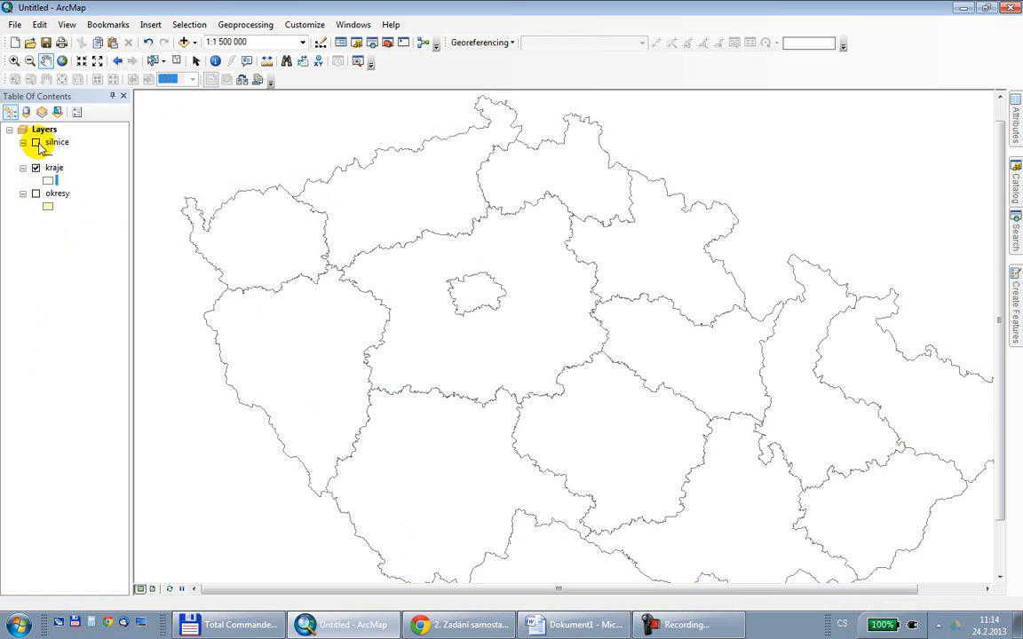
pyautogui.click(36, 142)
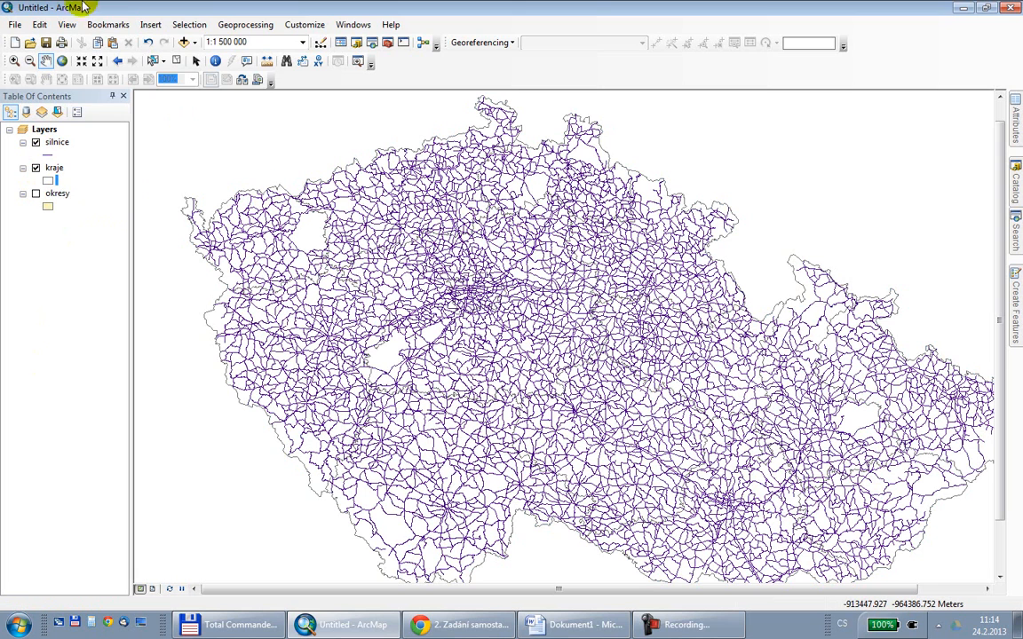
pyautogui.click(185, 27)
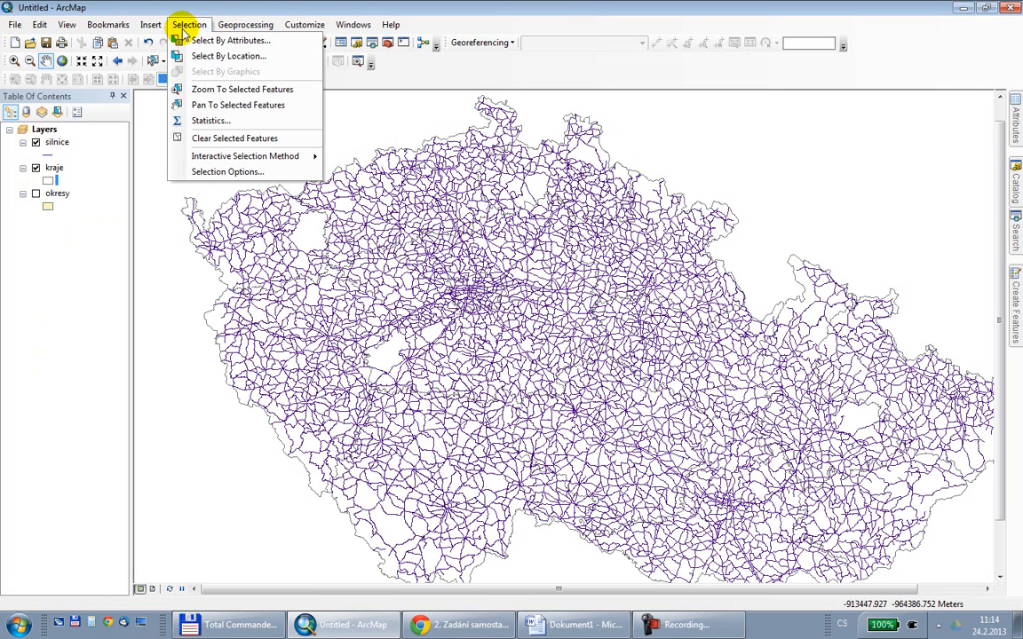
pyautogui.click(182, 6)
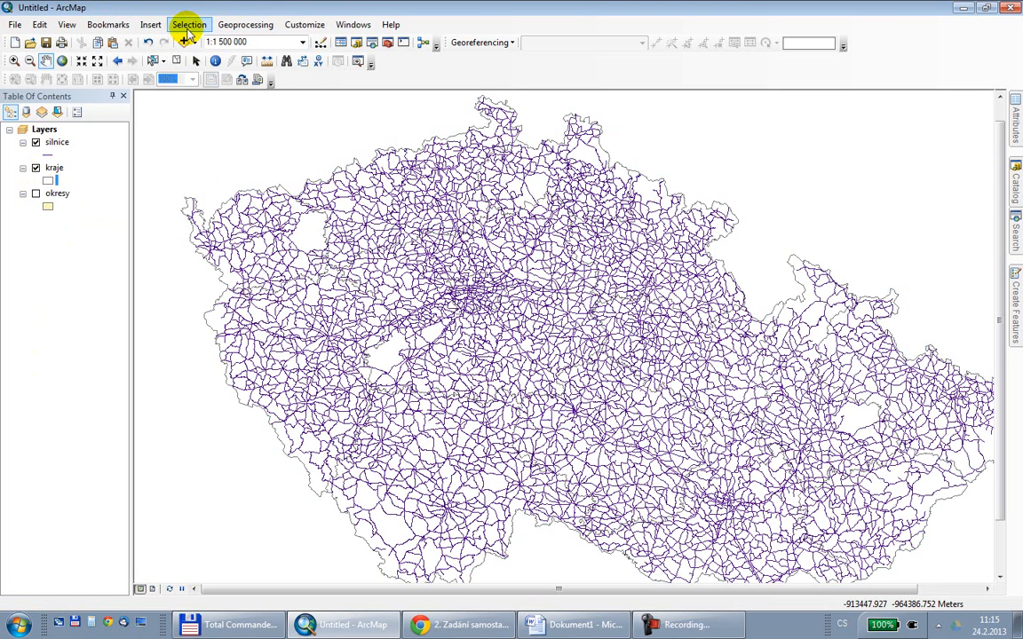
pyautogui.click(184, 27)
pyautogui.click(201, 39)
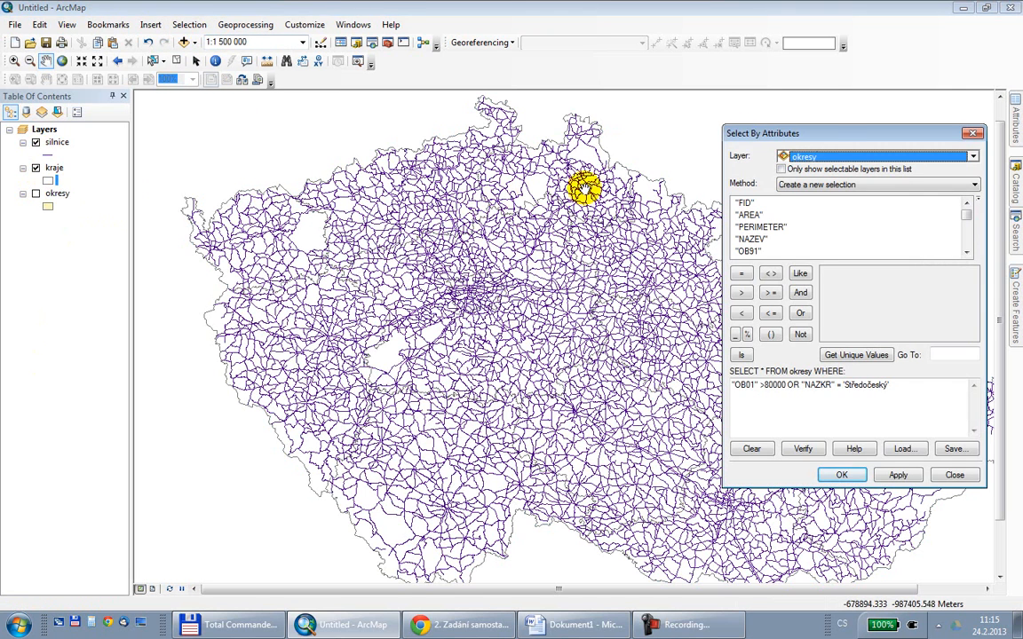
pyautogui.moveTo(834, 140); pyautogui.dragTo(512, 127)
pyautogui.click(522, 144)
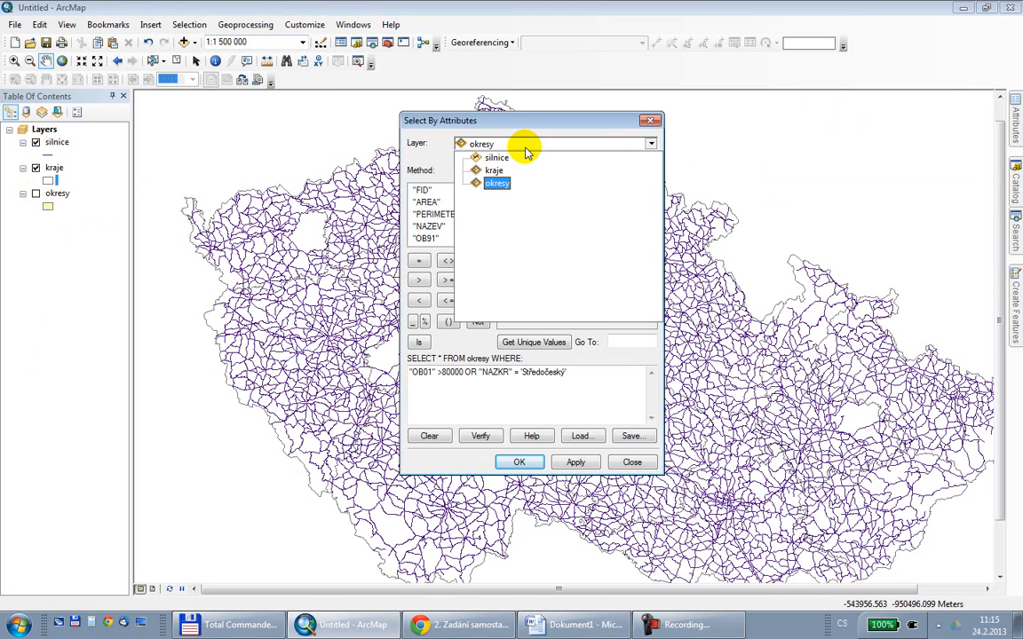
pyautogui.click(507, 158)
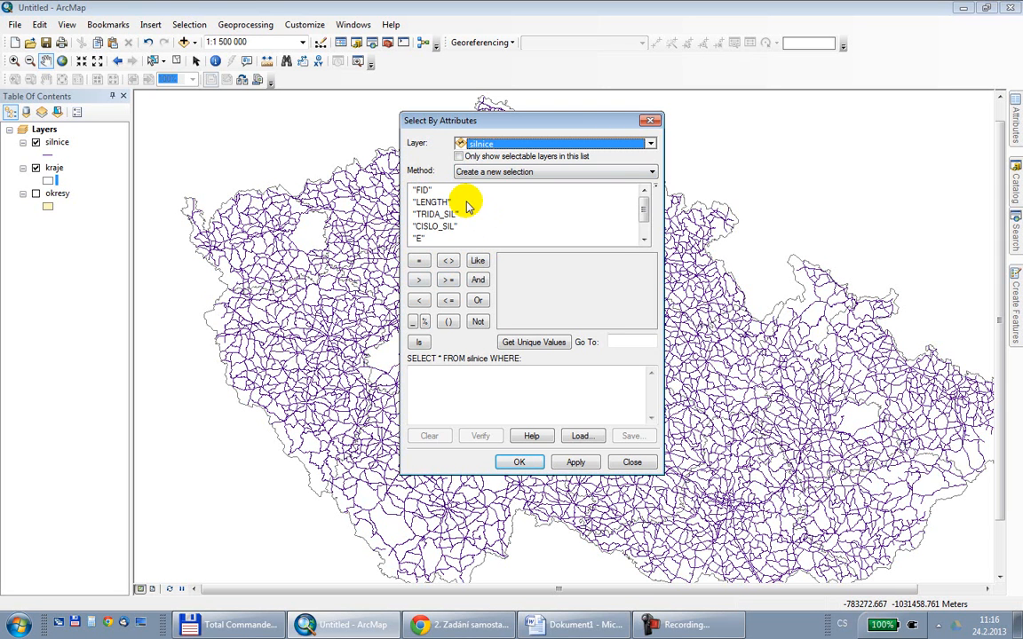
# - Examine the unique values of the silnice fields TRIDA_SIL, CISLO_SIL, E and J_PRUHY
pyautogui.click(437, 215)
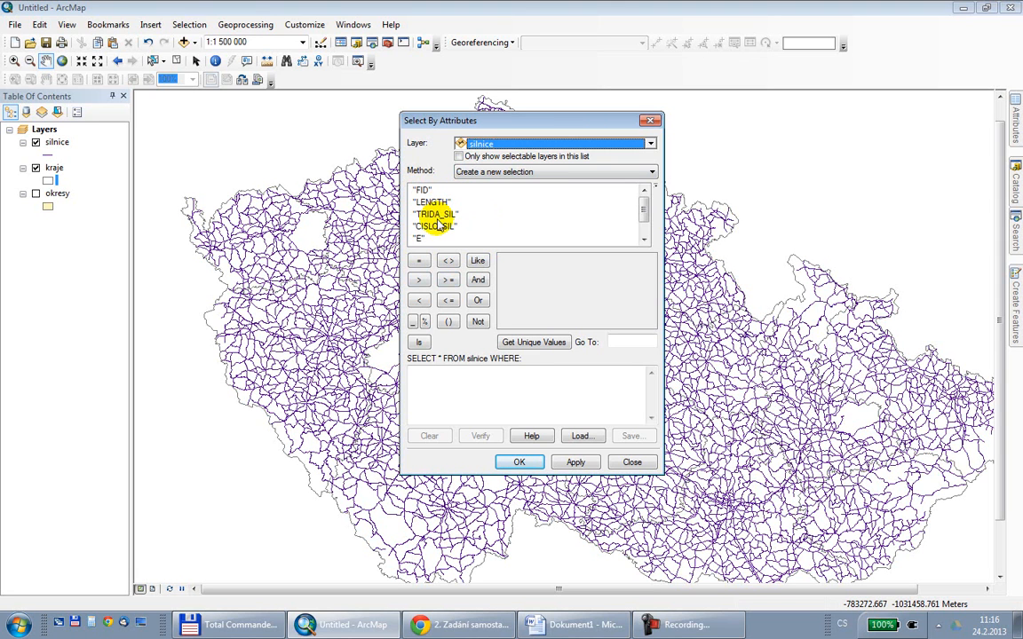
pyautogui.click(529, 345)
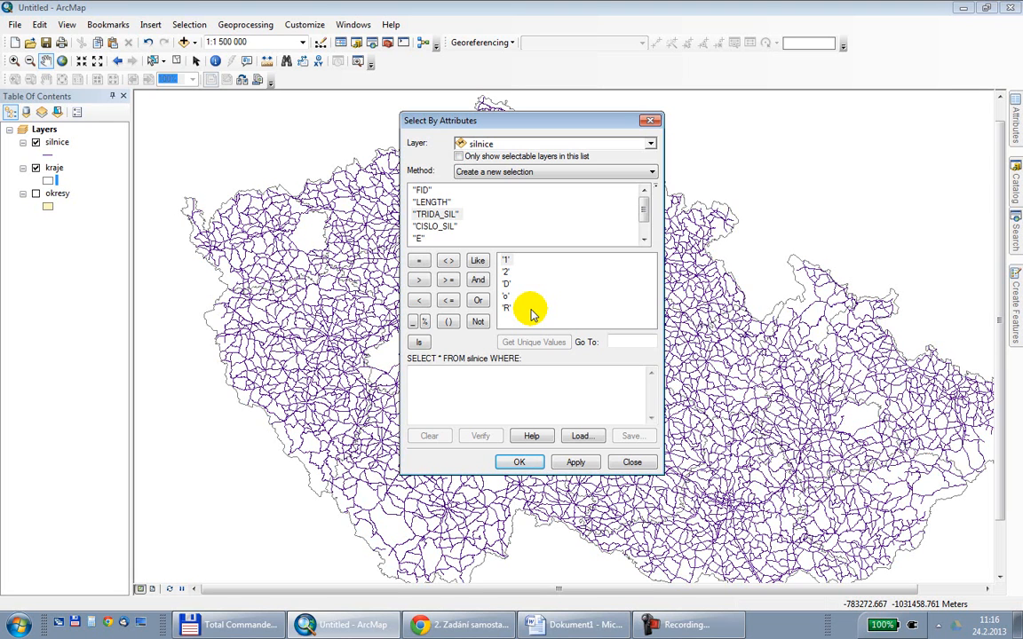
pyautogui.click(437, 226)
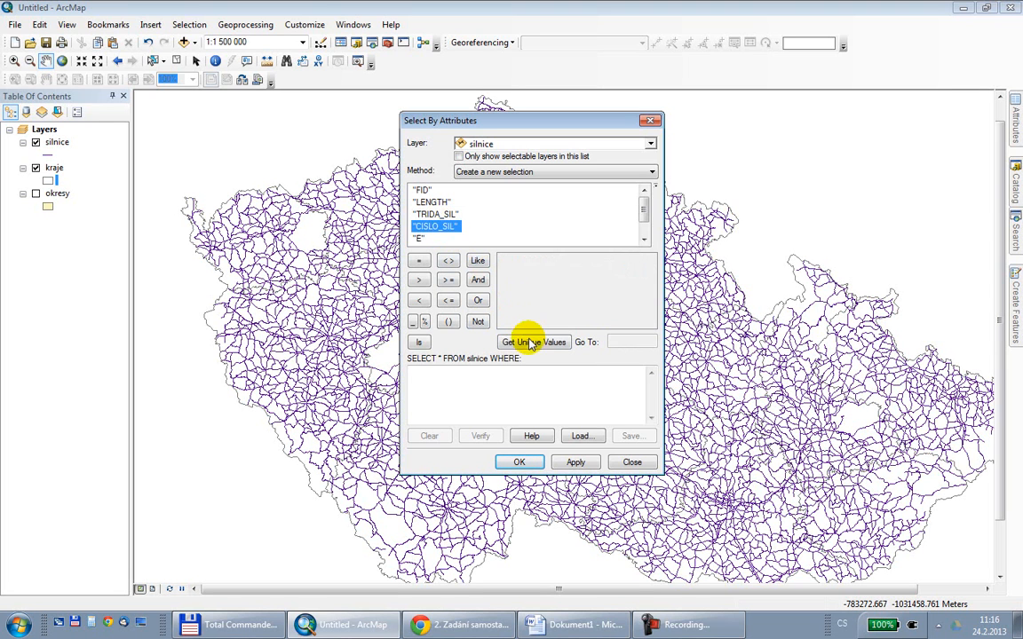
pyautogui.click(528, 340)
pyautogui.moveTo(651, 268)
pyautogui.mouseDown()
pyautogui.moveTo(651, 324)
pyautogui.moveTo(648, 266)
pyautogui.mouseUp()
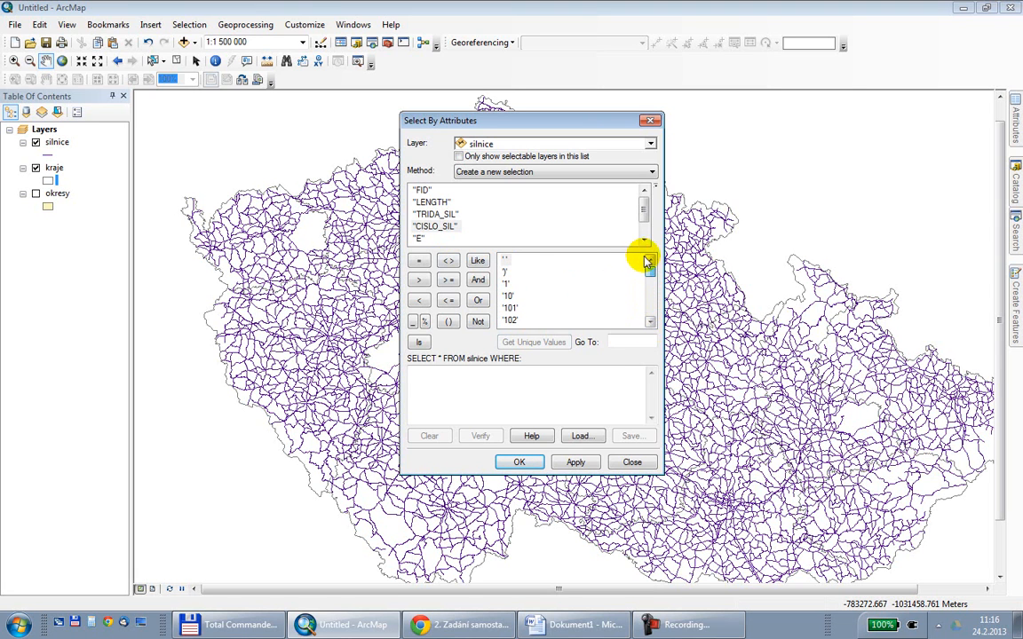
pyautogui.doubleClick(644, 241)
pyautogui.click(419, 214)
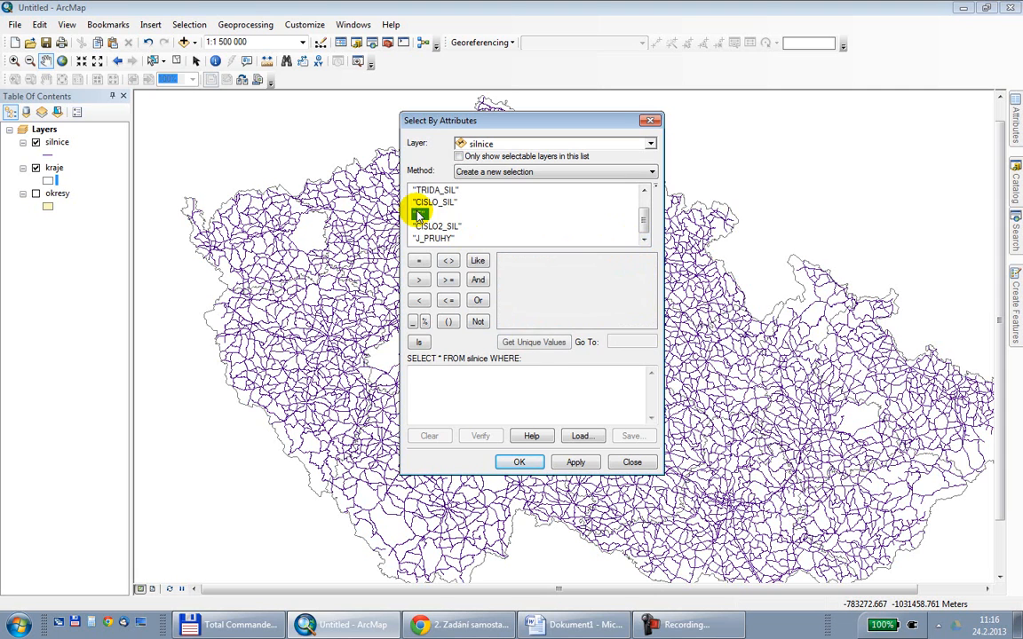
pyautogui.click(534, 342)
pyautogui.moveTo(653, 271); pyautogui.dragTo(566, 236)
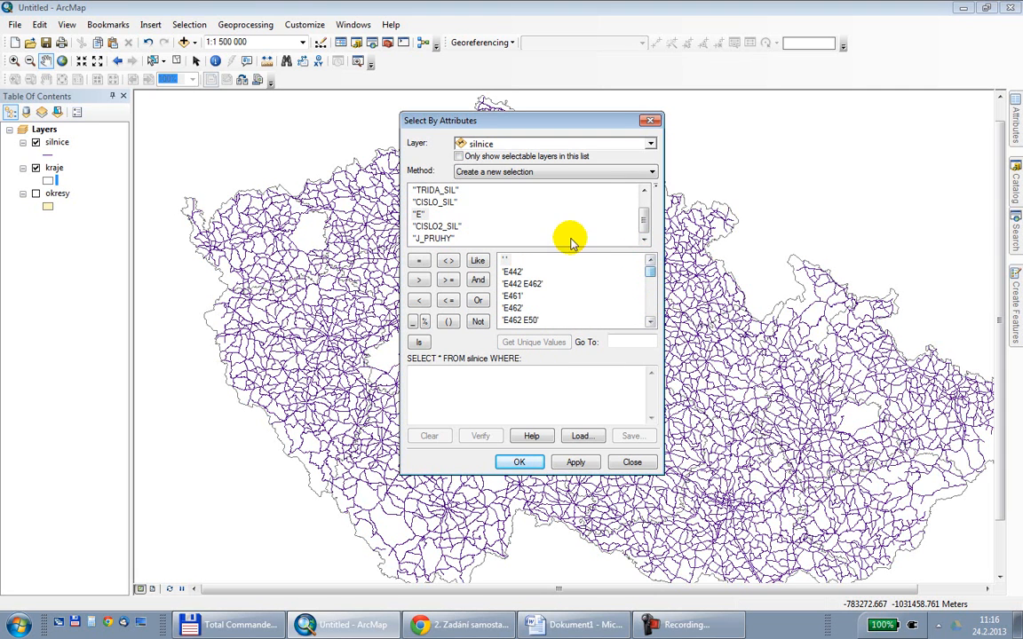
pyautogui.click(450, 227)
pyautogui.click(432, 238)
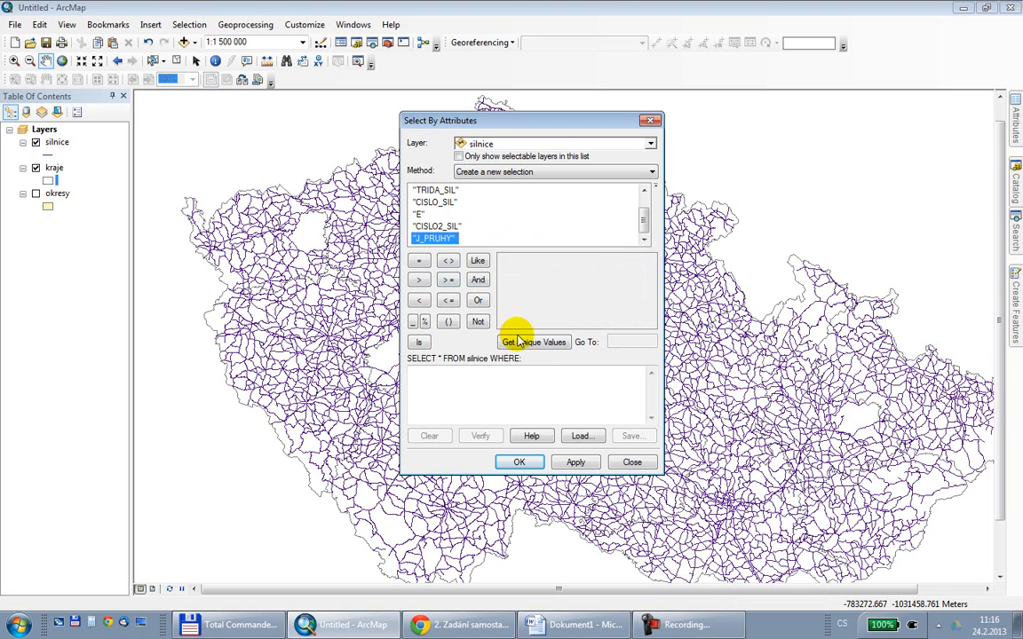
pyautogui.click(517, 341)
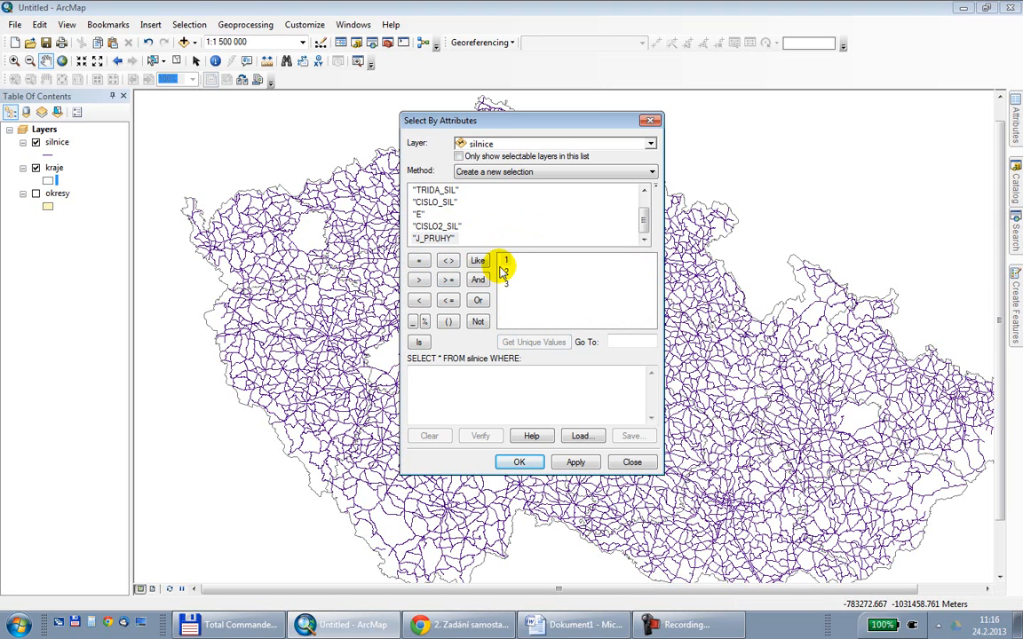
# - Select the silnice features with "TRIDA_SIL" = 'D' as a new selection, and move the dialog clear of the selected roads
pyautogui.doubleClick(440, 190)
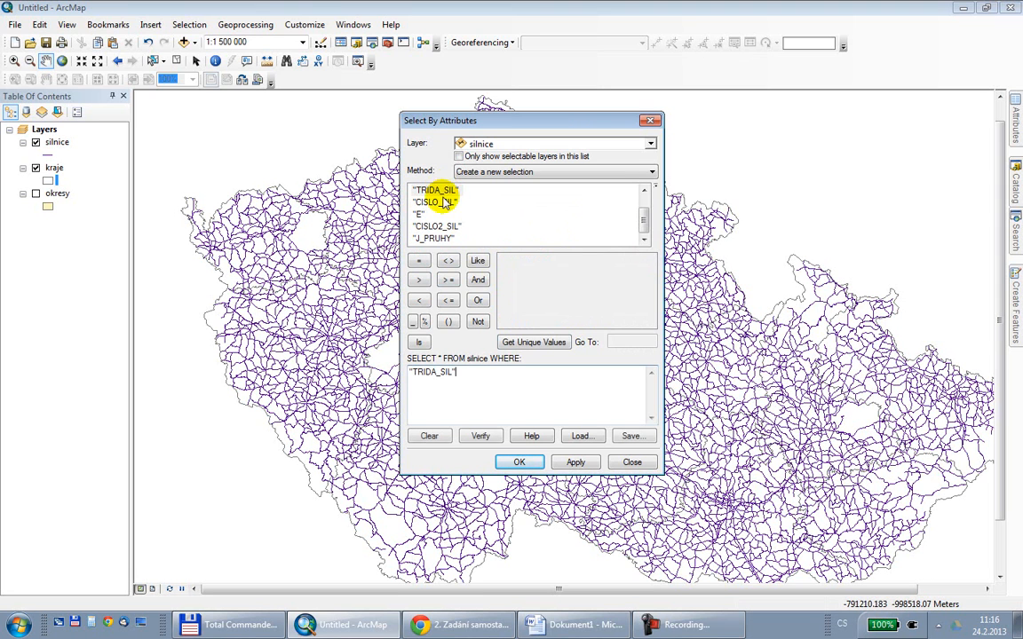
pyautogui.click(418, 262)
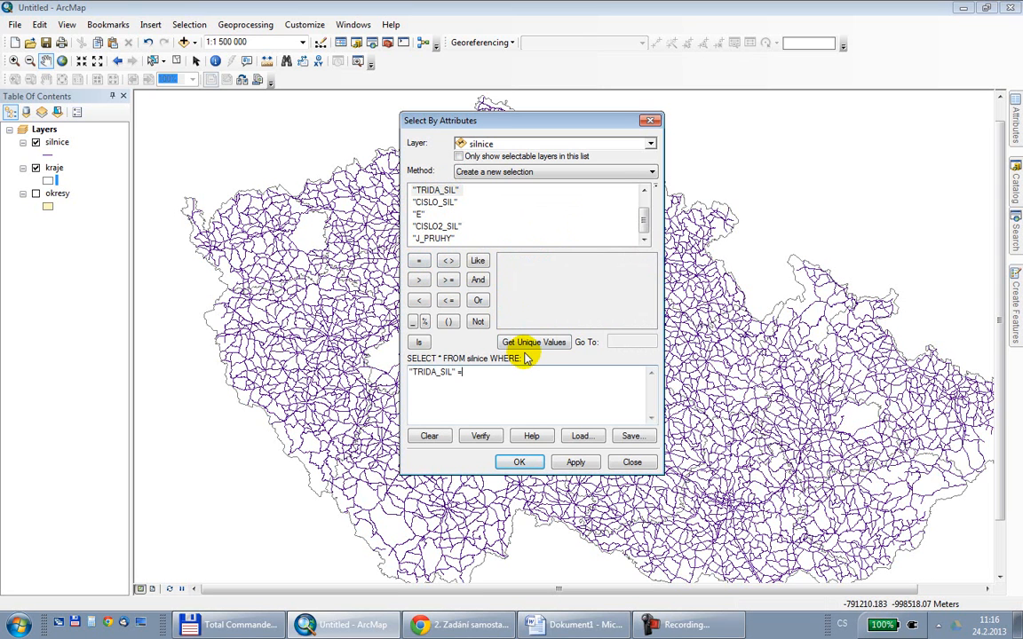
pyautogui.click(526, 344)
pyautogui.doubleClick(506, 283)
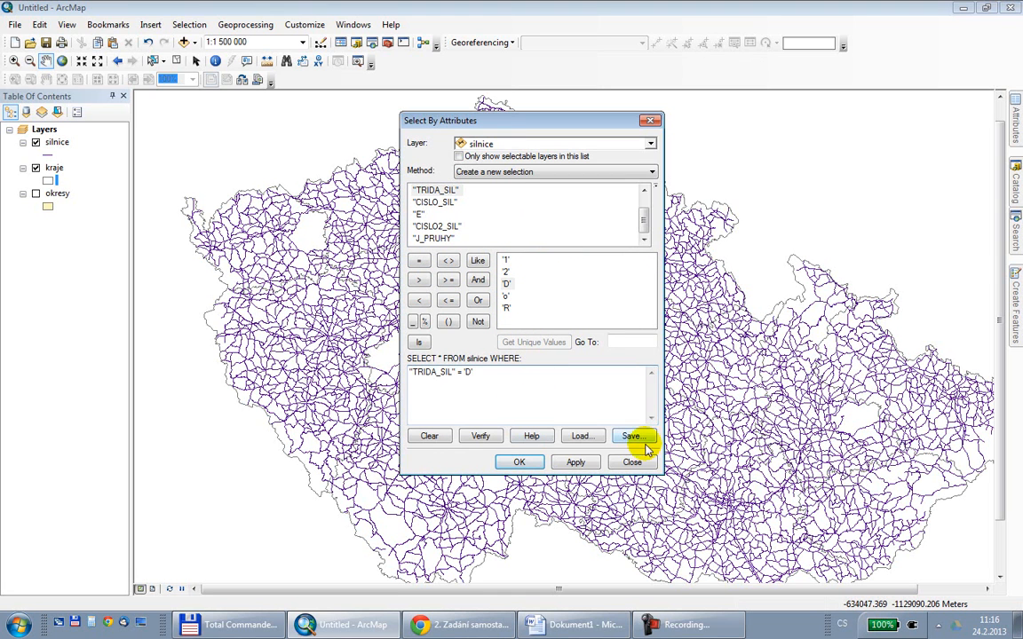
pyautogui.click(578, 462)
pyautogui.moveTo(531, 129); pyautogui.dragTo(873, 150)
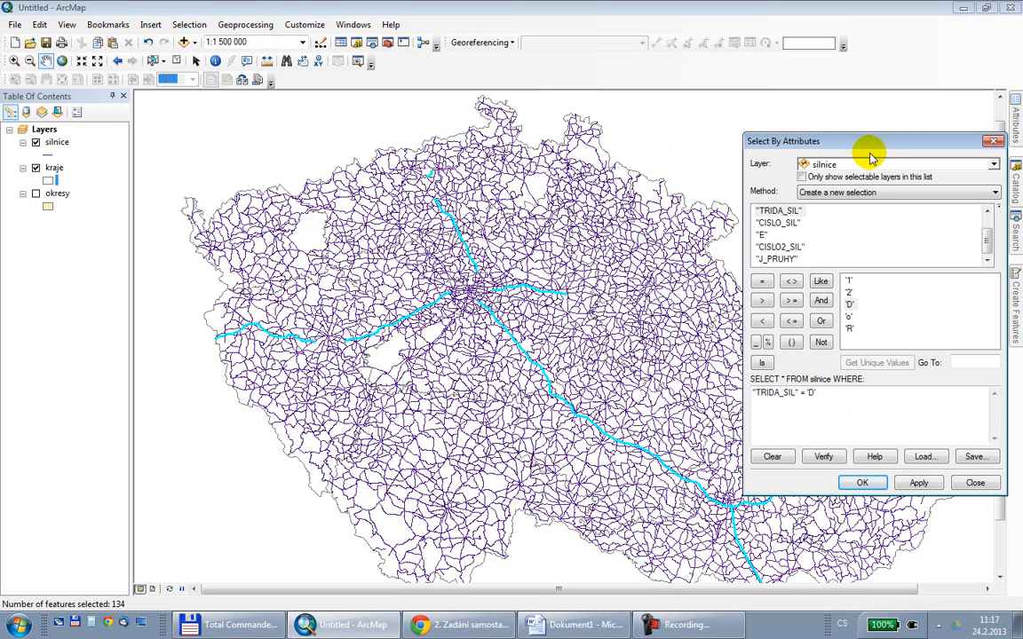
pyautogui.moveTo(866, 142); pyautogui.dragTo(830, 87)
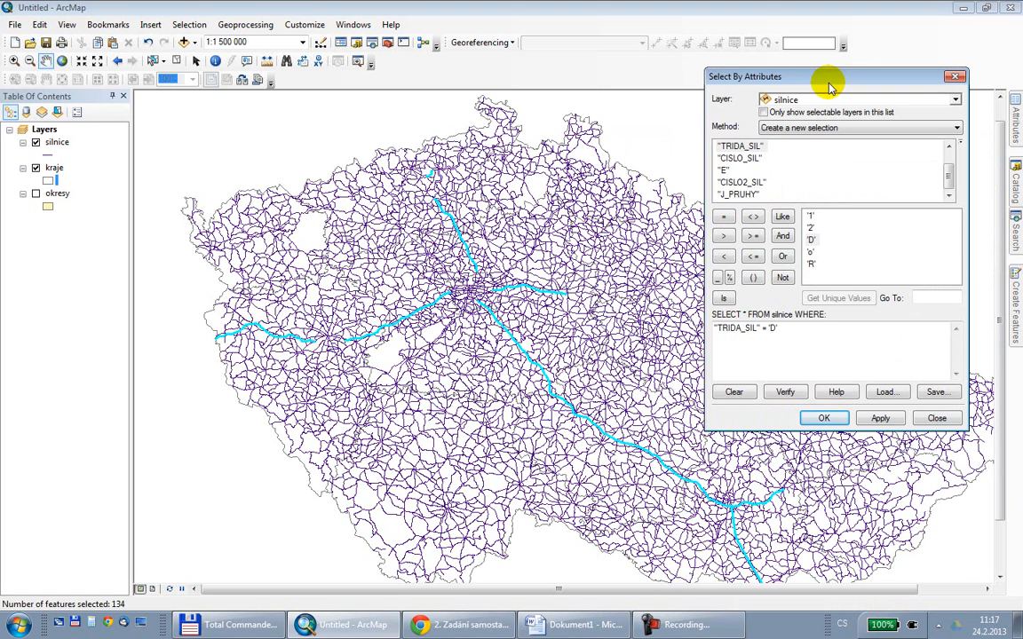
pyautogui.moveTo(829, 86); pyautogui.dragTo(727, 69)
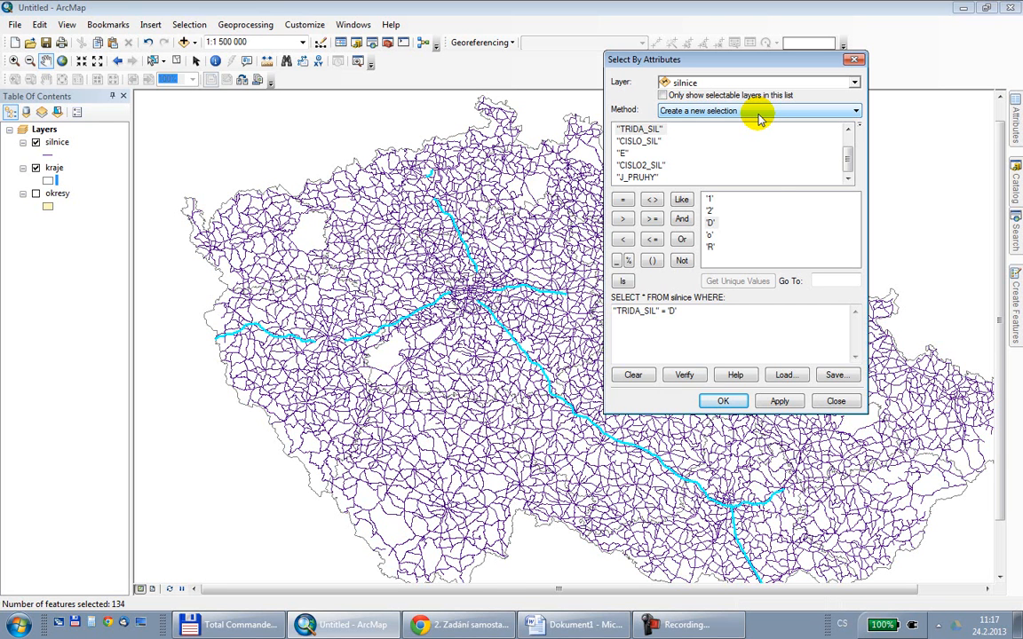
# - Extend the silnice WHERE clause with OR "TRIDA_SIL" = 'R' and apply it as a new selection
pyautogui.click(708, 315)
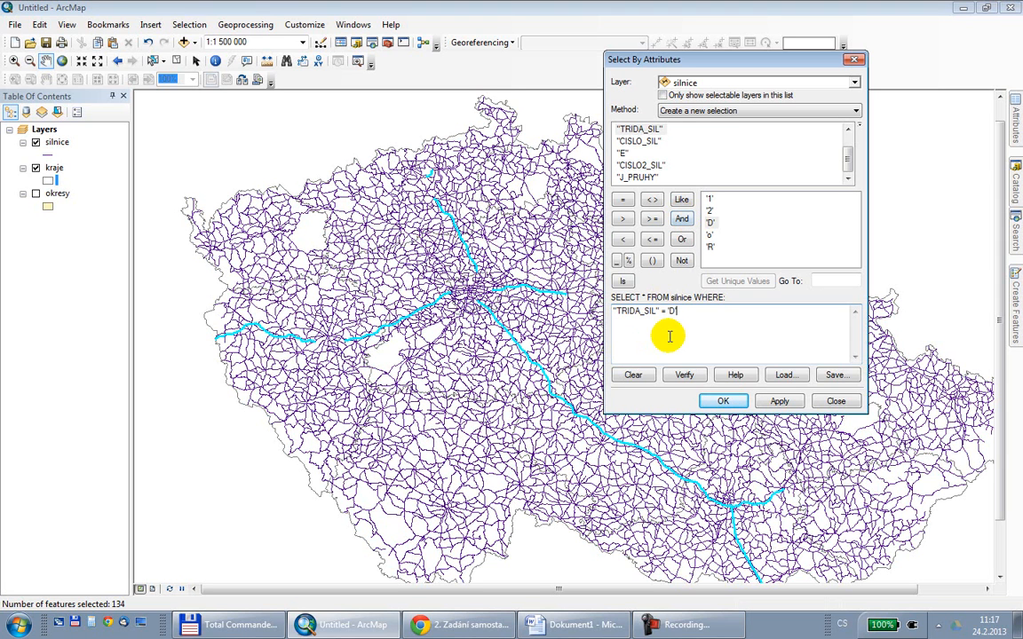
pyautogui.click(682, 239)
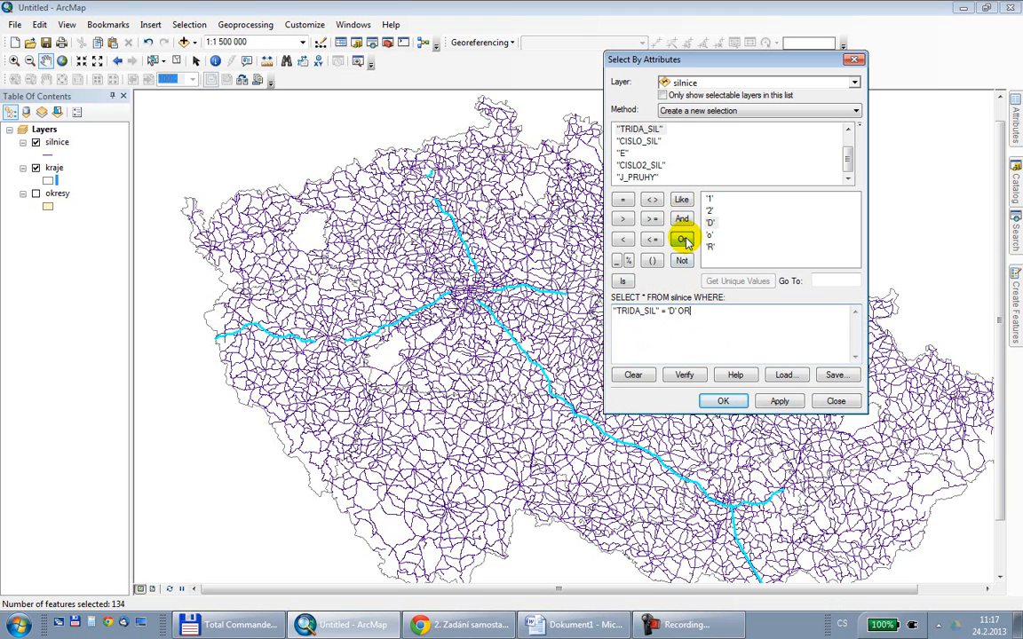
pyautogui.doubleClick(630, 130)
pyautogui.click(623, 200)
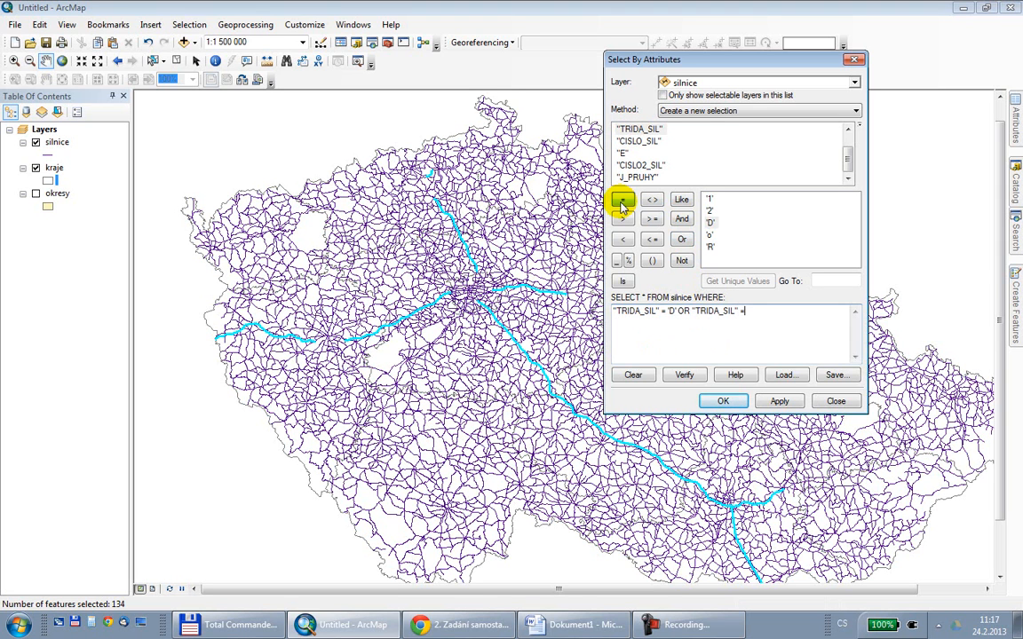
pyautogui.doubleClick(711, 248)
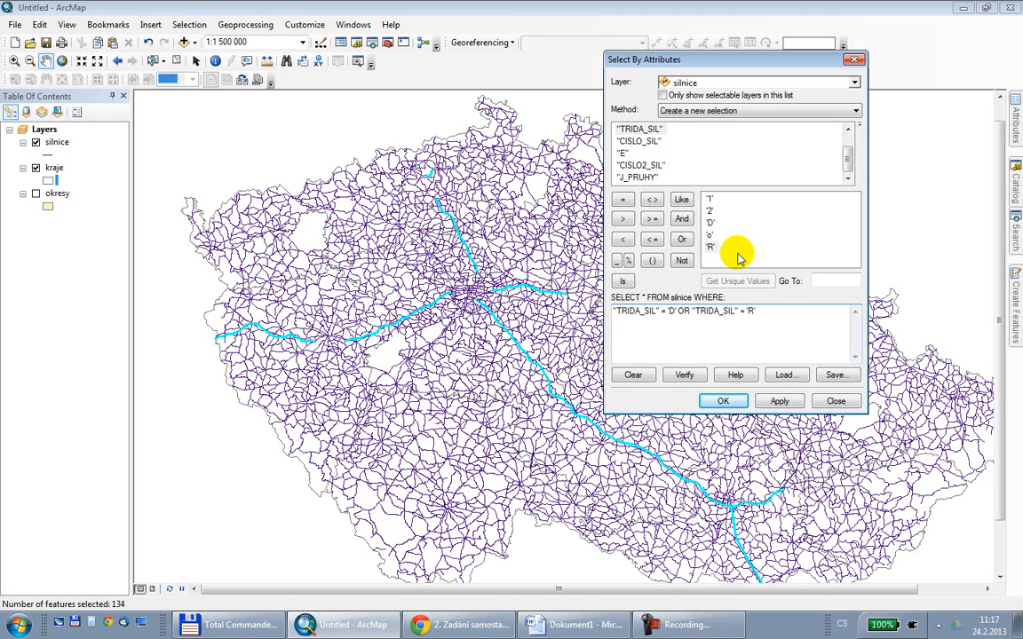
pyautogui.click(779, 402)
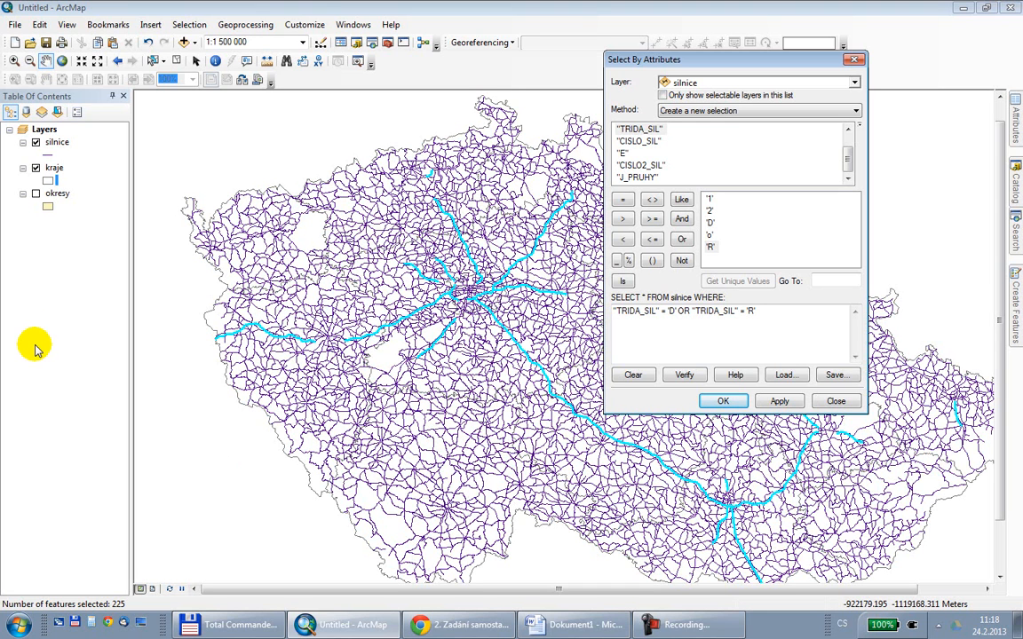
# - Open the data export of the silnice layer's selected features
pyautogui.click(57, 142)
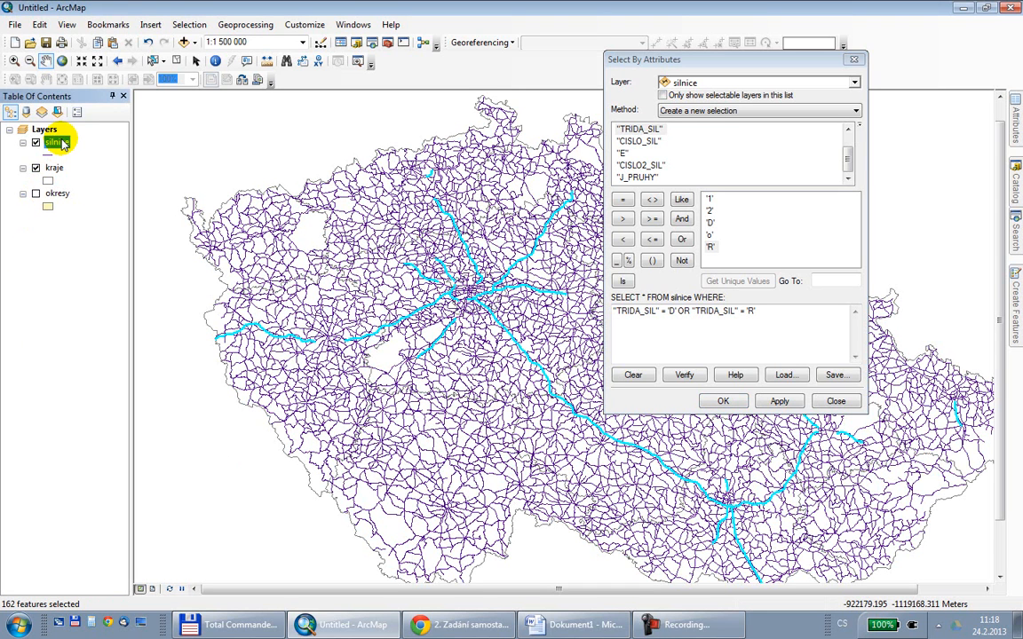
pyautogui.rightClick(63, 144)
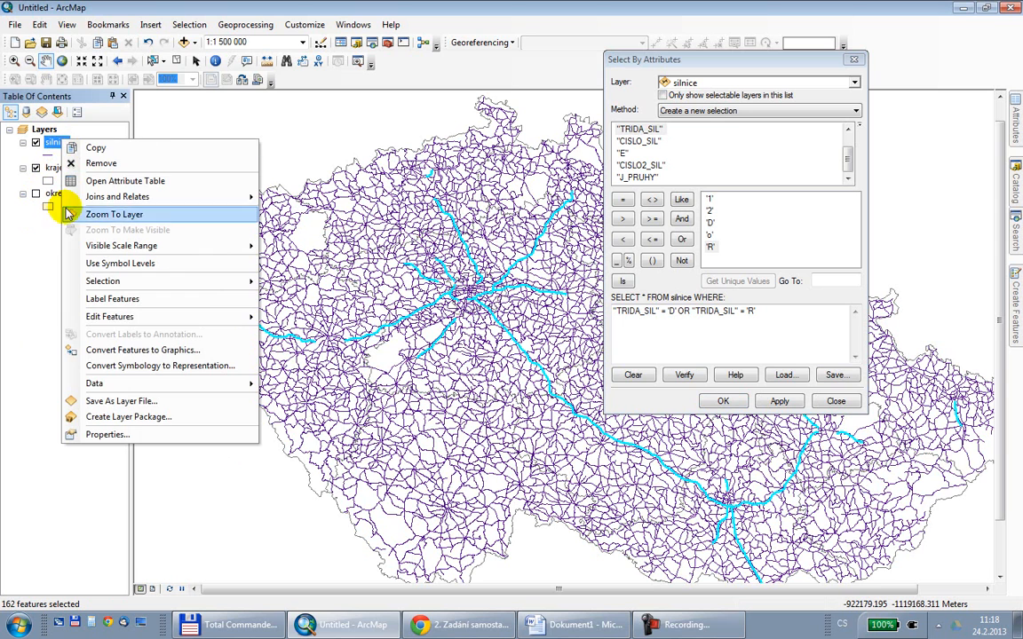
pyautogui.moveTo(182, 388)
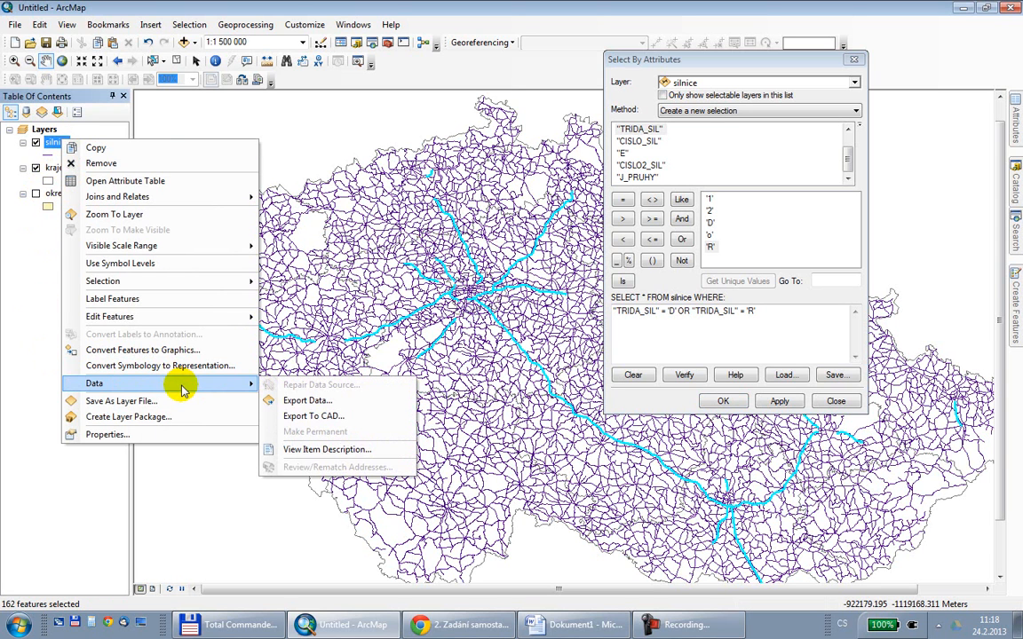
pyautogui.click(327, 400)
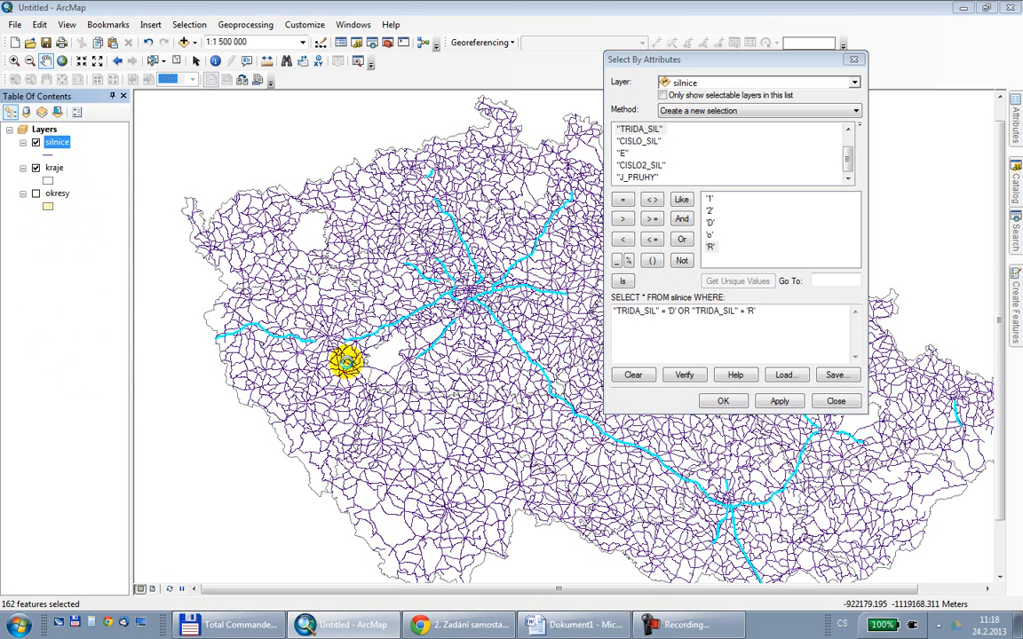
pyautogui.moveTo(426, 203); pyautogui.dragTo(344, 172)
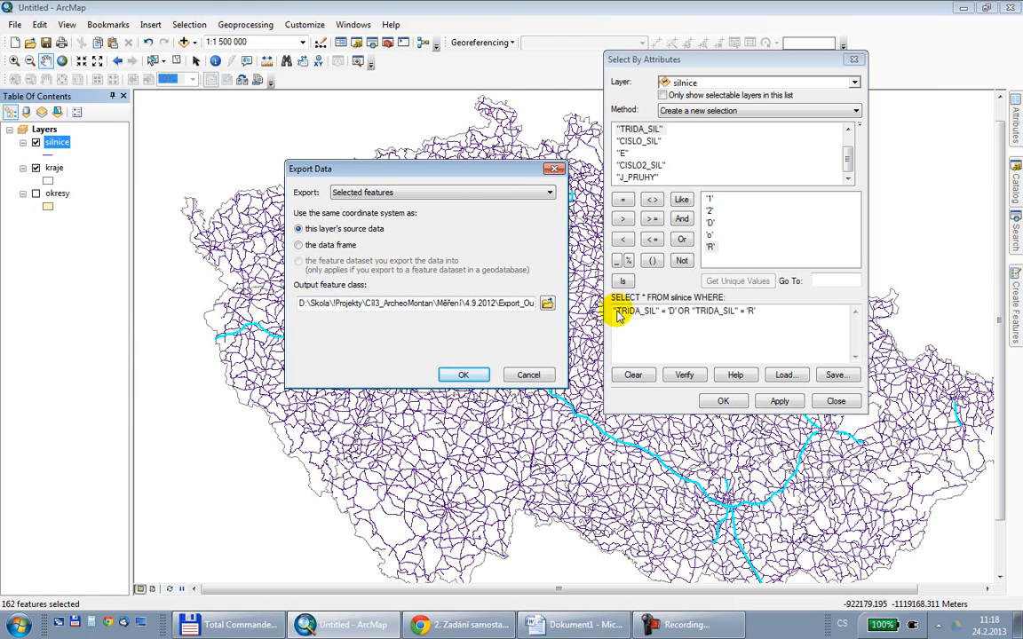
# - Browse for the export's output location and open the folder !Projekty\SVP\Cviceni\GIS1_CV3\Vysledky
pyautogui.click(546, 305)
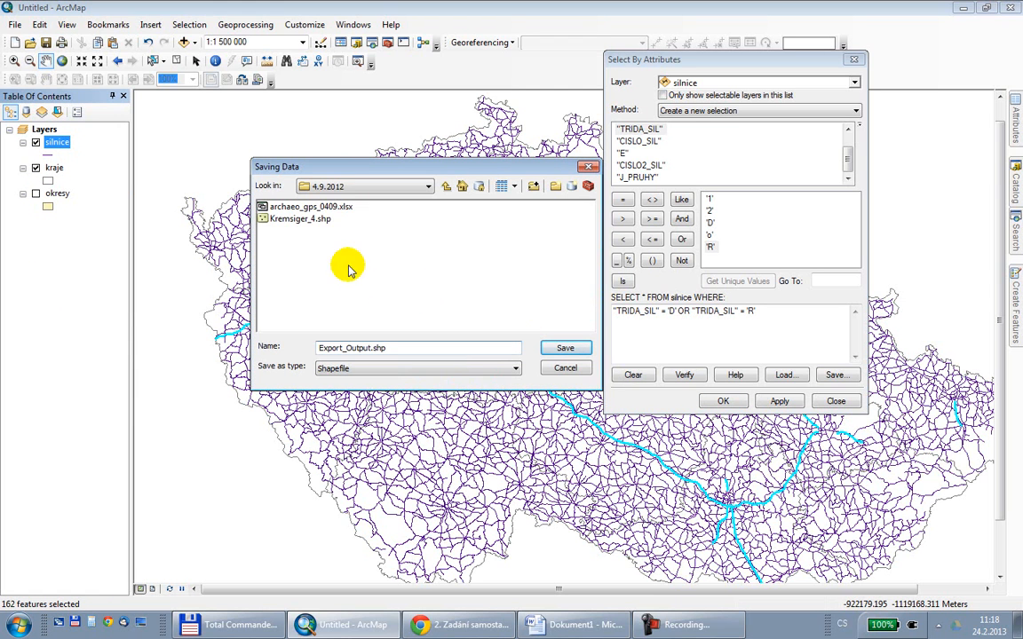
pyautogui.click(337, 186)
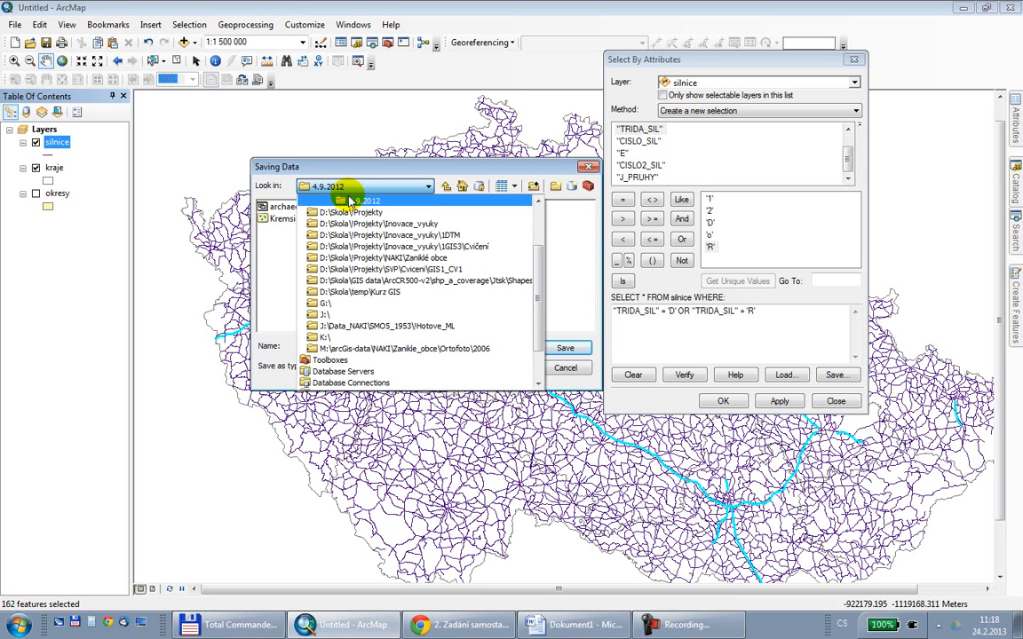
pyautogui.scroll(3, 407, 213)
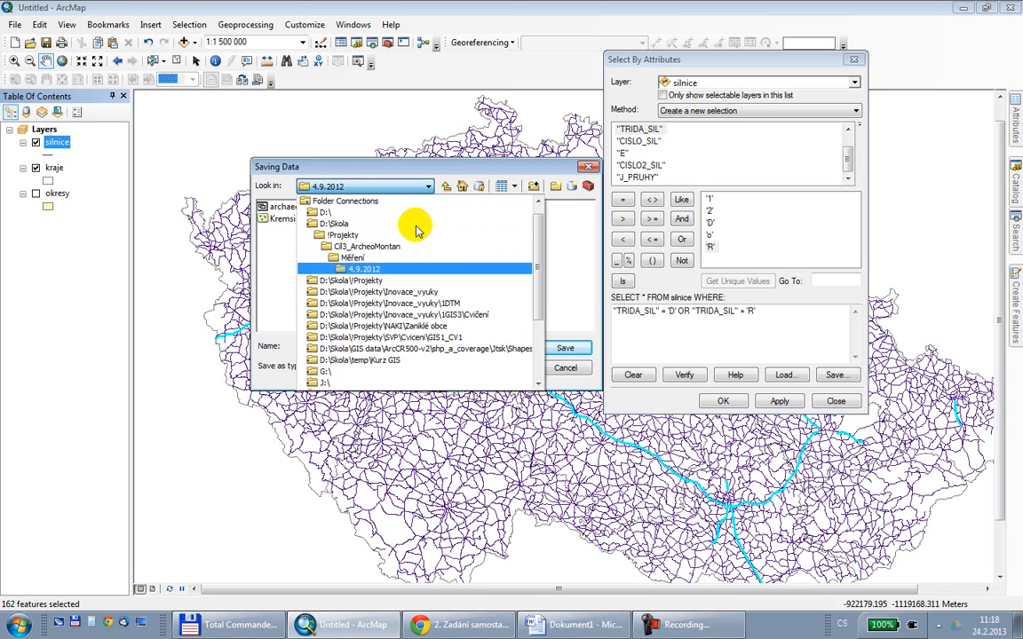
pyautogui.click(350, 234)
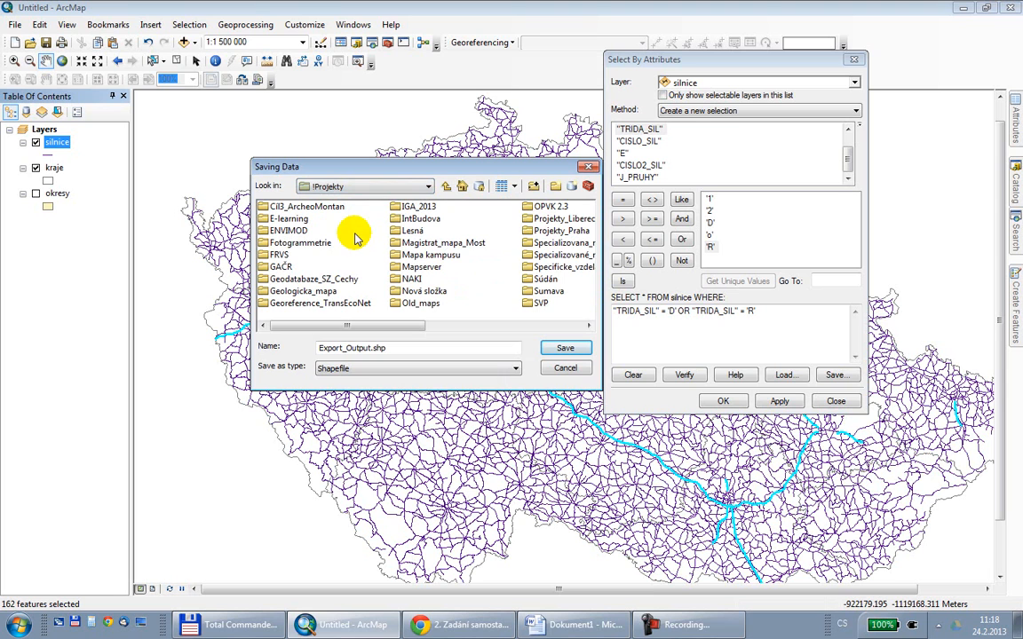
pyautogui.doubleClick(535, 302)
pyautogui.doubleClick(271, 207)
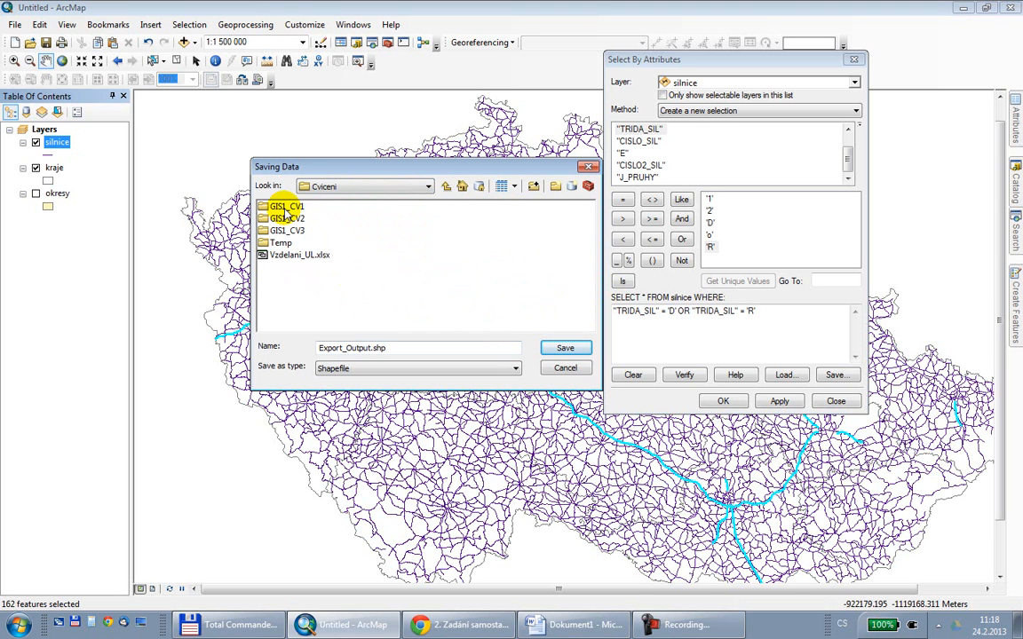
pyautogui.doubleClick(276, 231)
pyautogui.doubleClick(277, 219)
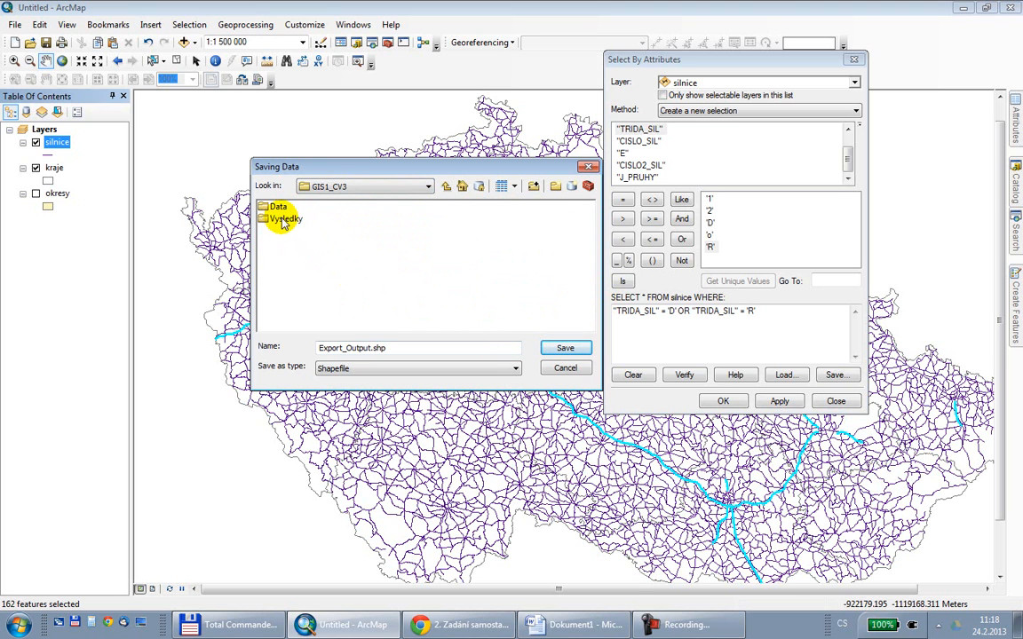
# - Export the selected roads as a shapefile named dalnice_rychlostni_kom and add it to the map as a layer
pyautogui.click(408, 346)
pyautogui.doubleClick(409, 346)
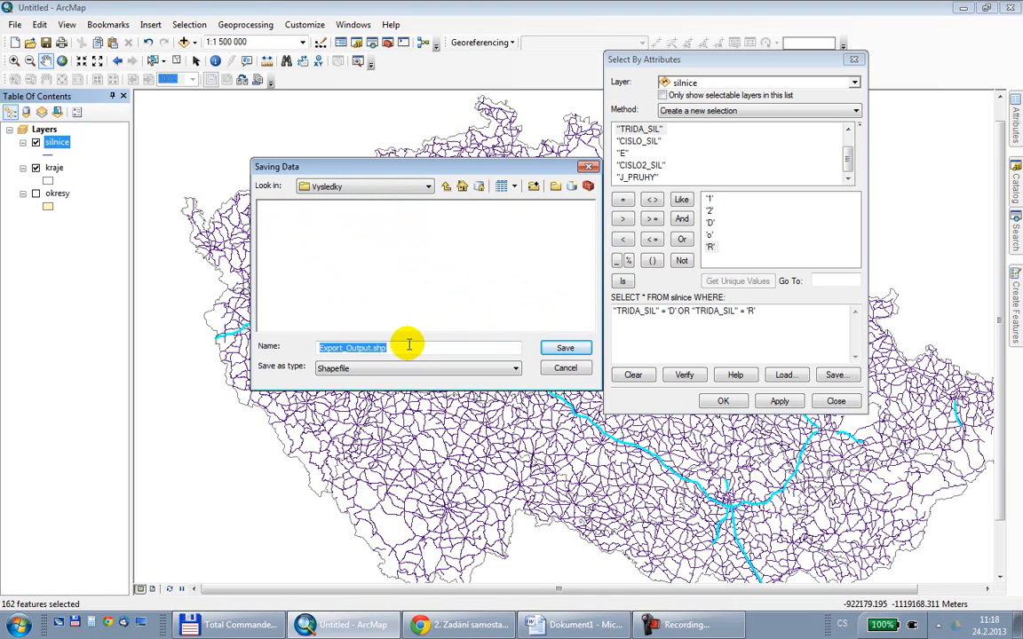
pyautogui.write('dalni')
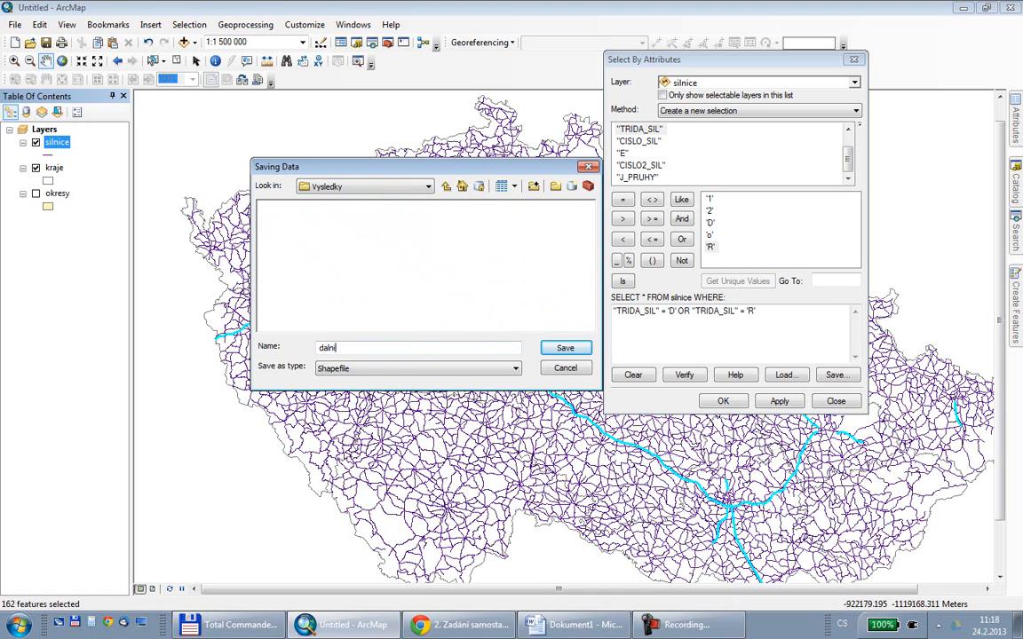
pyautogui.write('ce_rychlostni_kom')
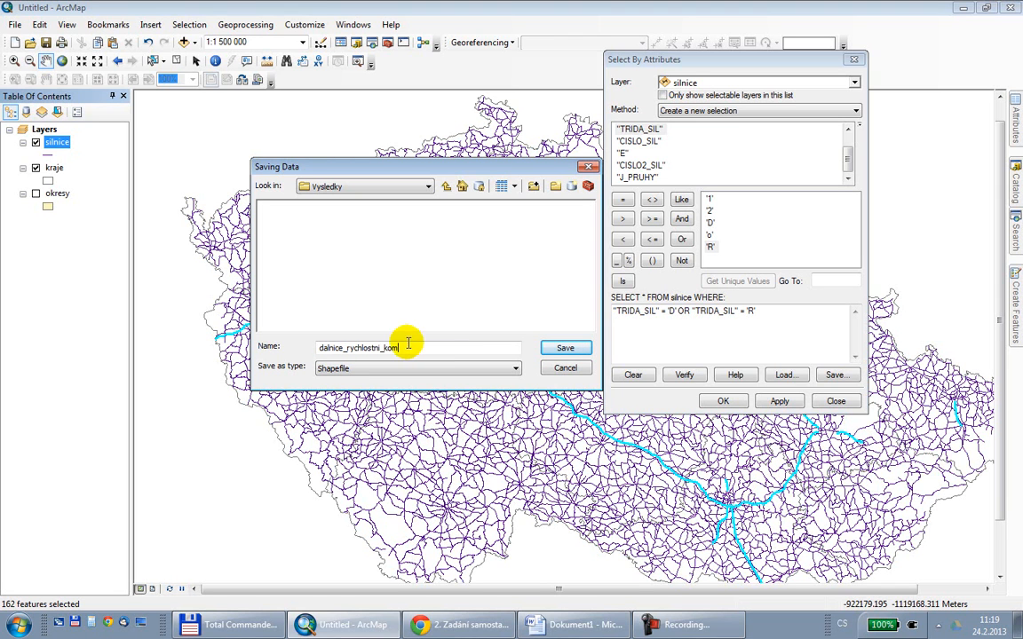
pyautogui.click(560, 348)
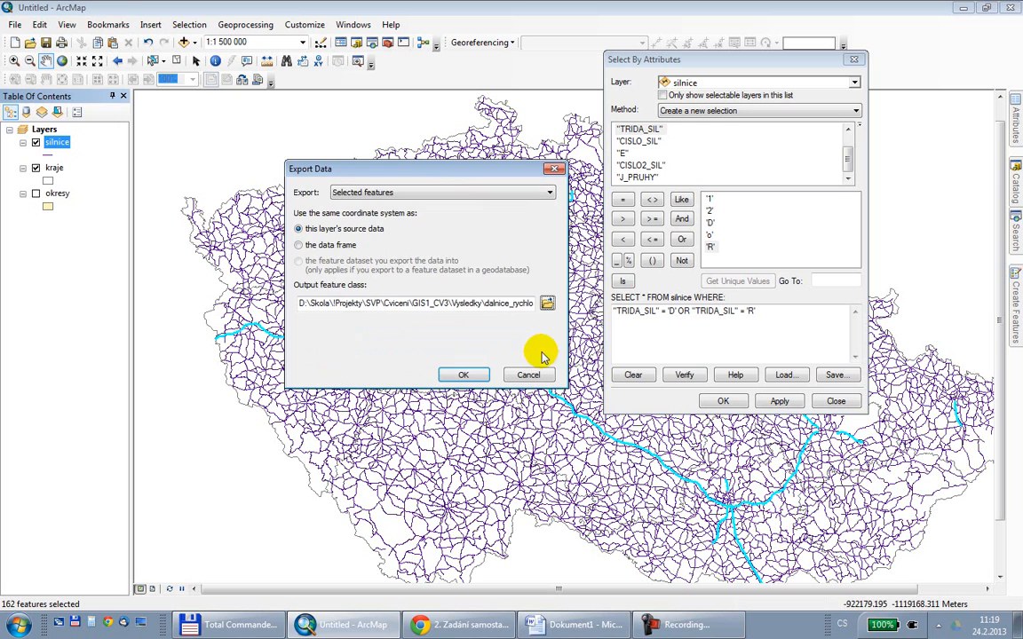
pyautogui.click(458, 372)
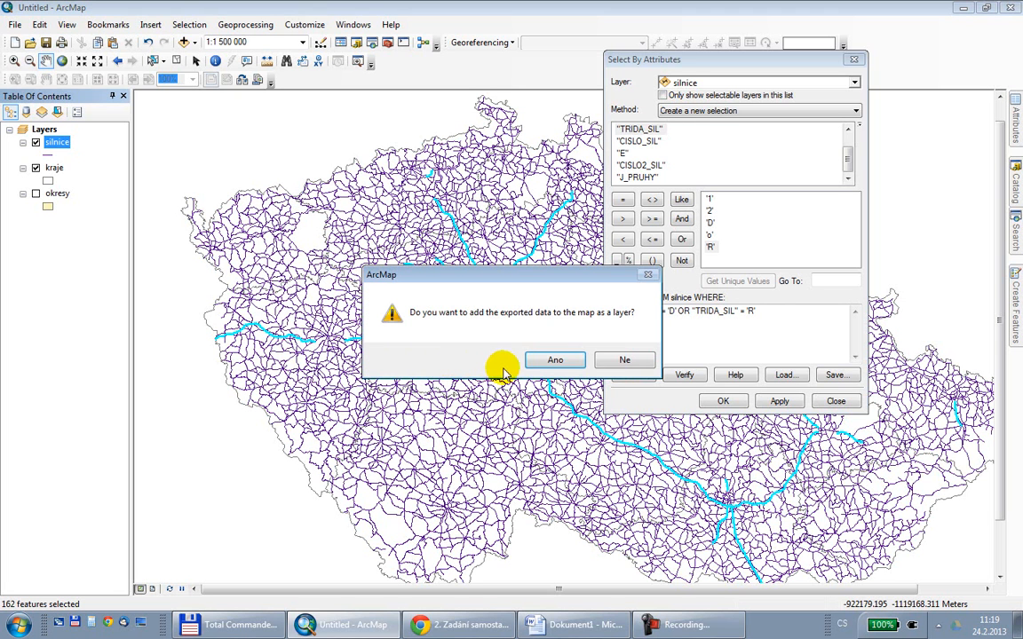
pyautogui.click(537, 360)
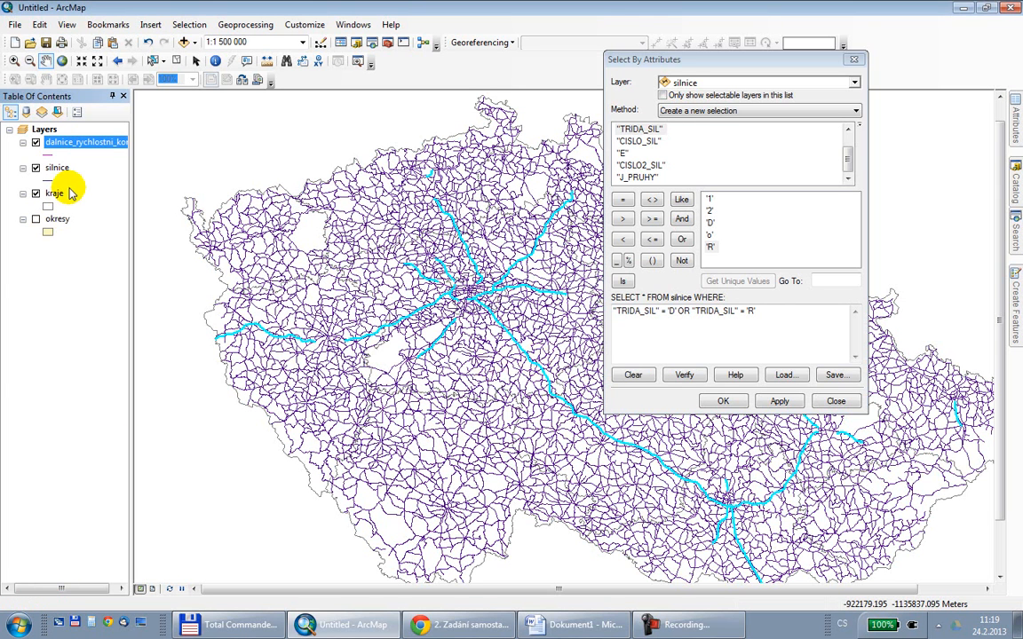
# - Hide the silnice layer, keeping the exported motorways and the kraje boundaries shown
pyautogui.click(36, 169)
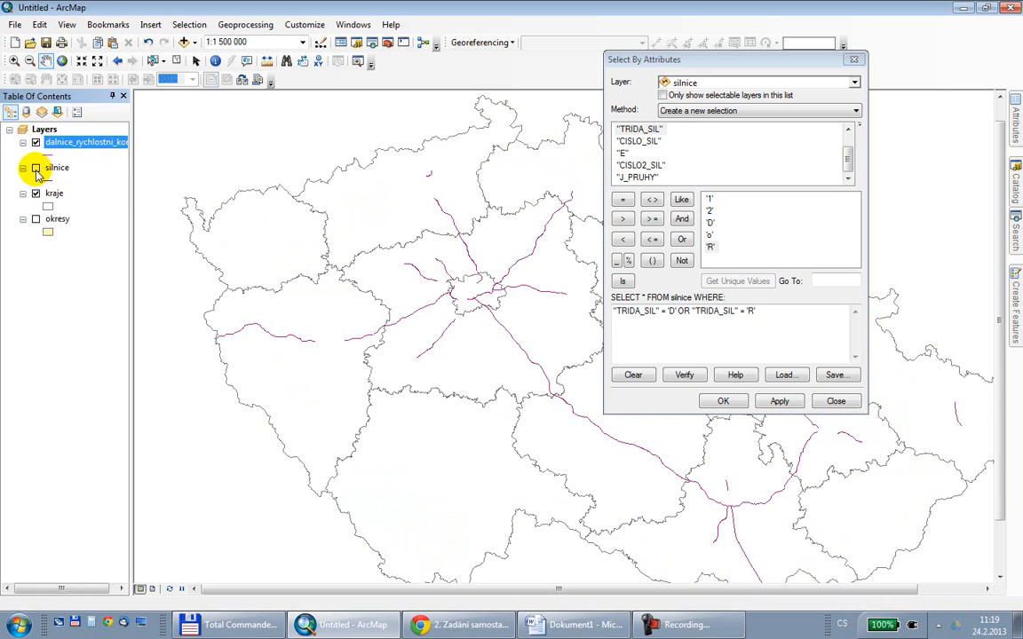
pyautogui.click(36, 193)
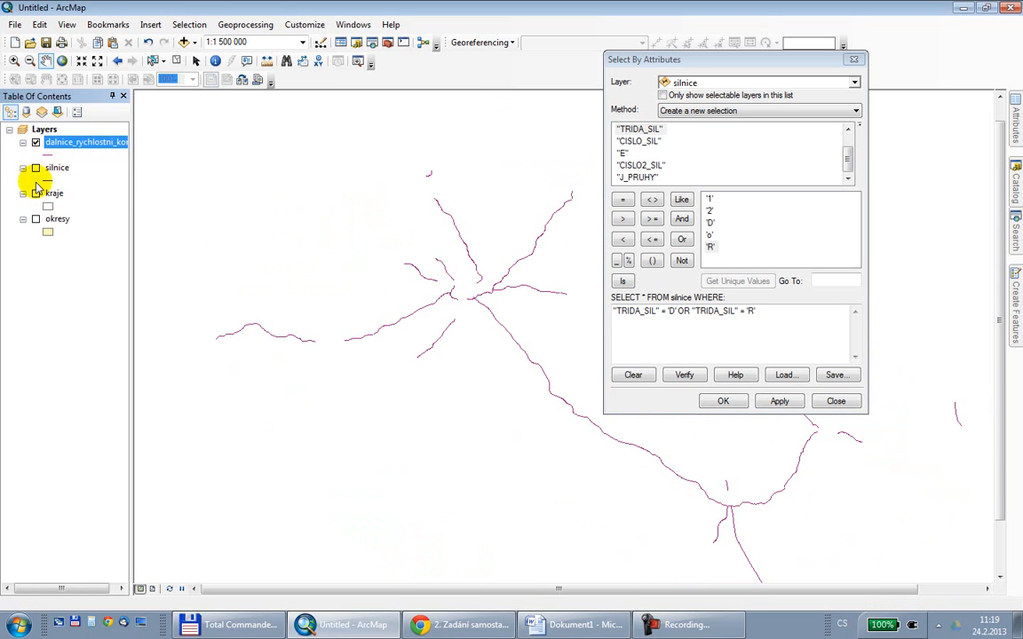
pyautogui.click(36, 193)
# - Symbolize the dalnice_rychlostni_kom layer with the Highway Ramp line symbol
pyautogui.doubleClick(47, 154)
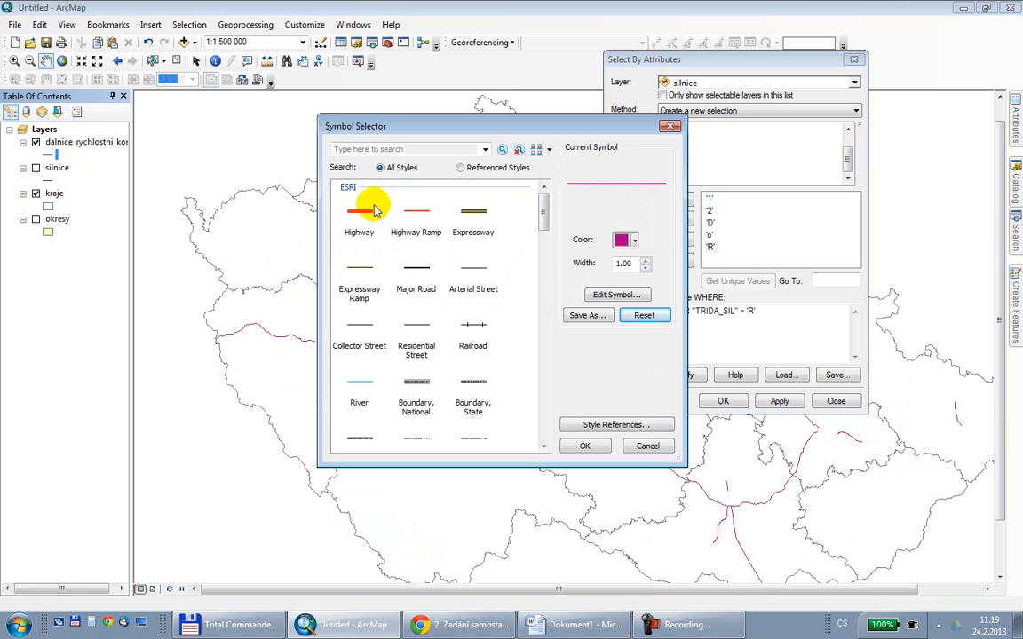
pyautogui.click(407, 211)
pyautogui.click(583, 444)
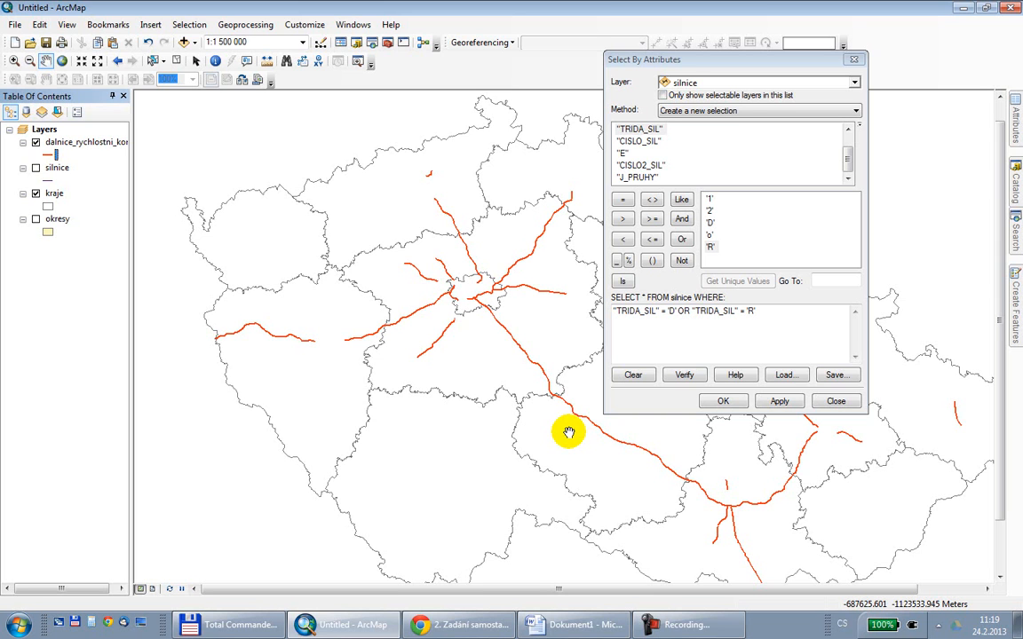
# - Close the attribute selection dialog and open Select By Location, placing it over the middle of the map
pyautogui.click(856, 58)
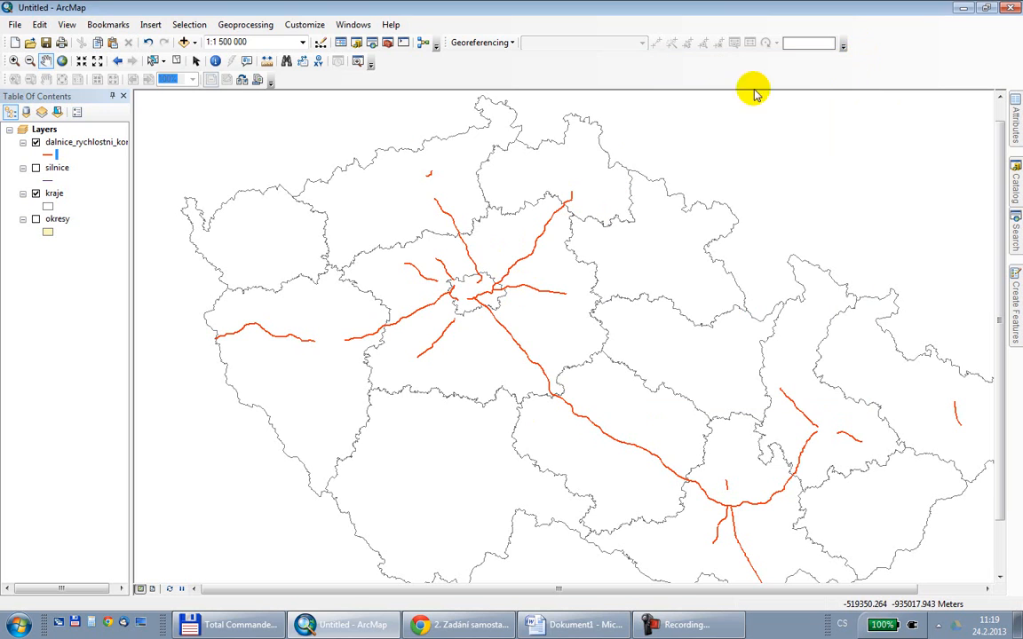
pyautogui.click(197, 26)
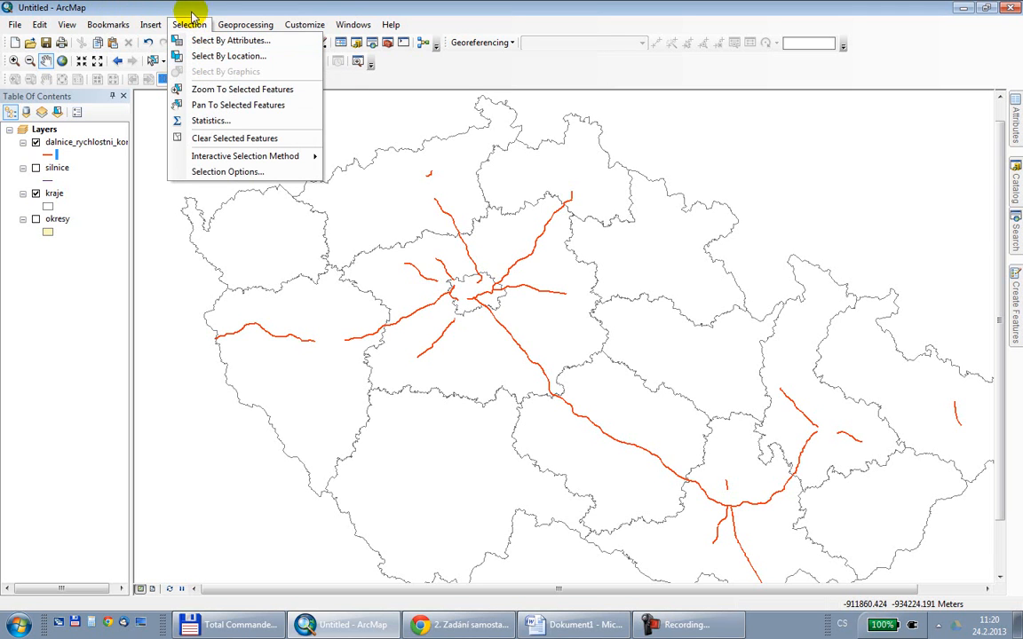
pyautogui.click(216, 64)
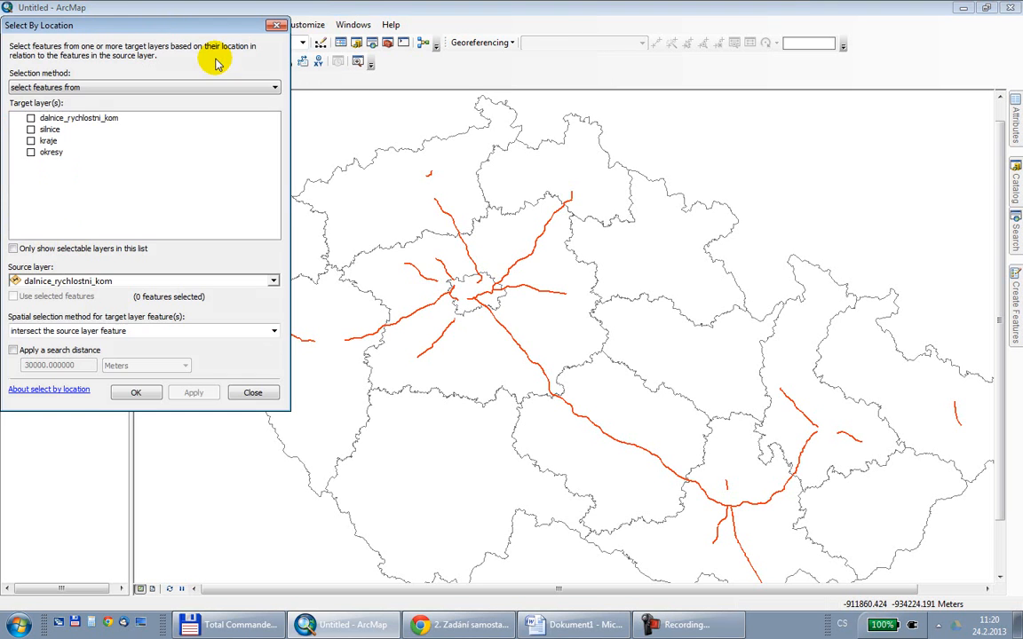
pyautogui.moveTo(119, 33); pyautogui.dragTo(502, 148)
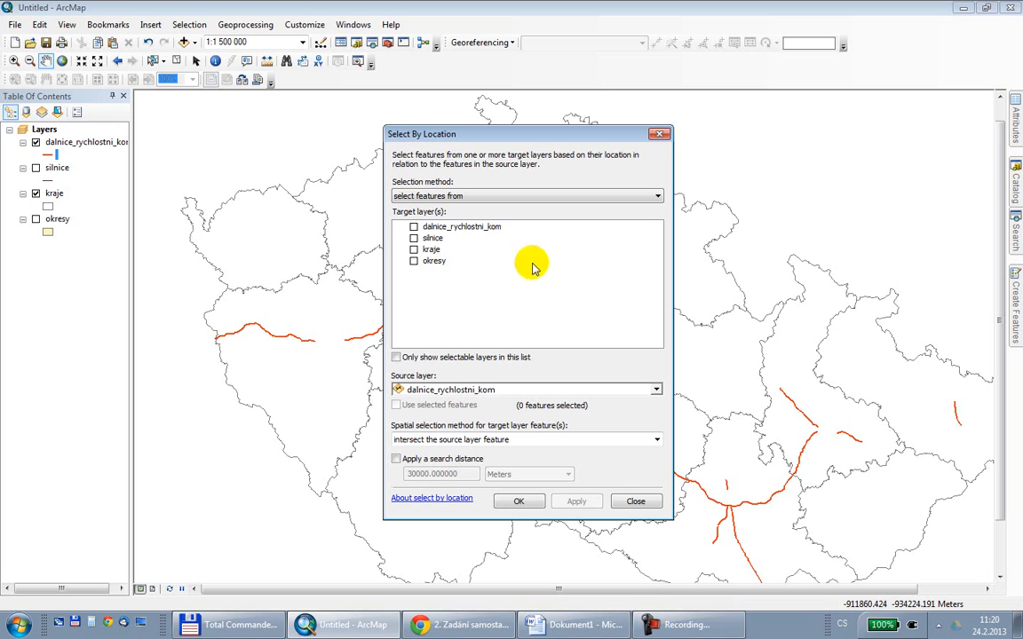
# - Review the selection methods offered for Select By Location, keeping "select features from", and shift the dialog aside
pyautogui.click(508, 197)
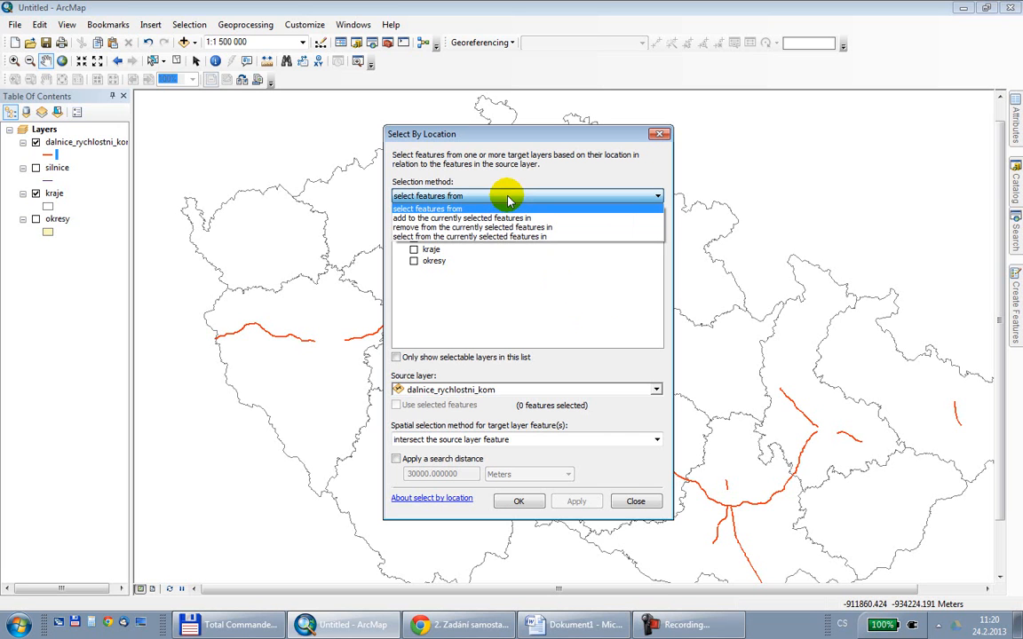
pyautogui.click(424, 208)
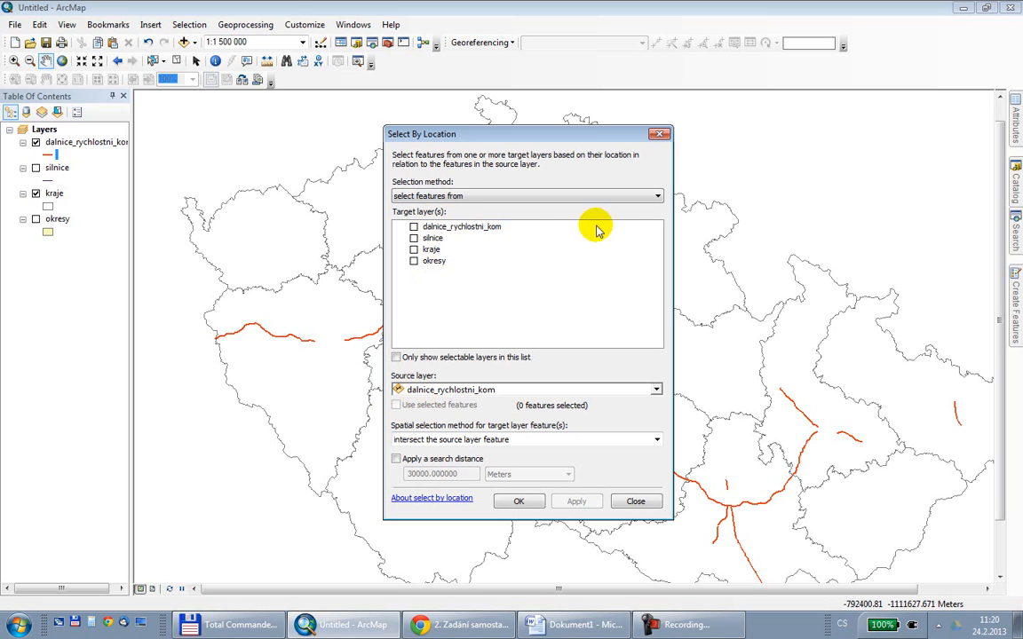
pyautogui.click(523, 200)
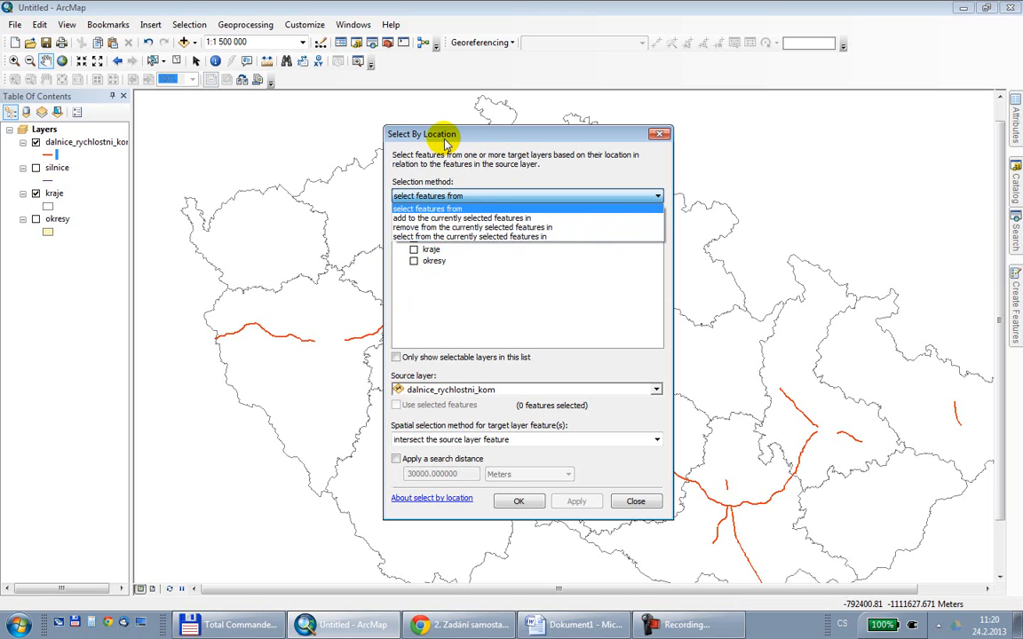
pyautogui.click(405, 132)
pyautogui.moveTo(520, 132); pyautogui.dragTo(558, 96)
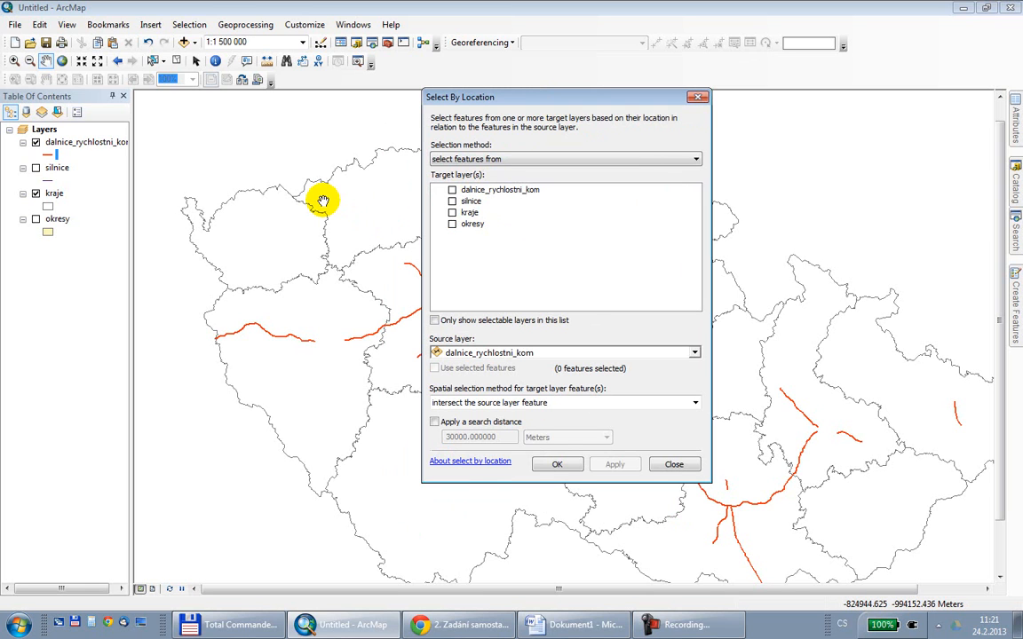
# - Hide the dalnice_rychlostni_kom layer and add LESY.shp from the Data folder to the map
pyautogui.click(35, 143)
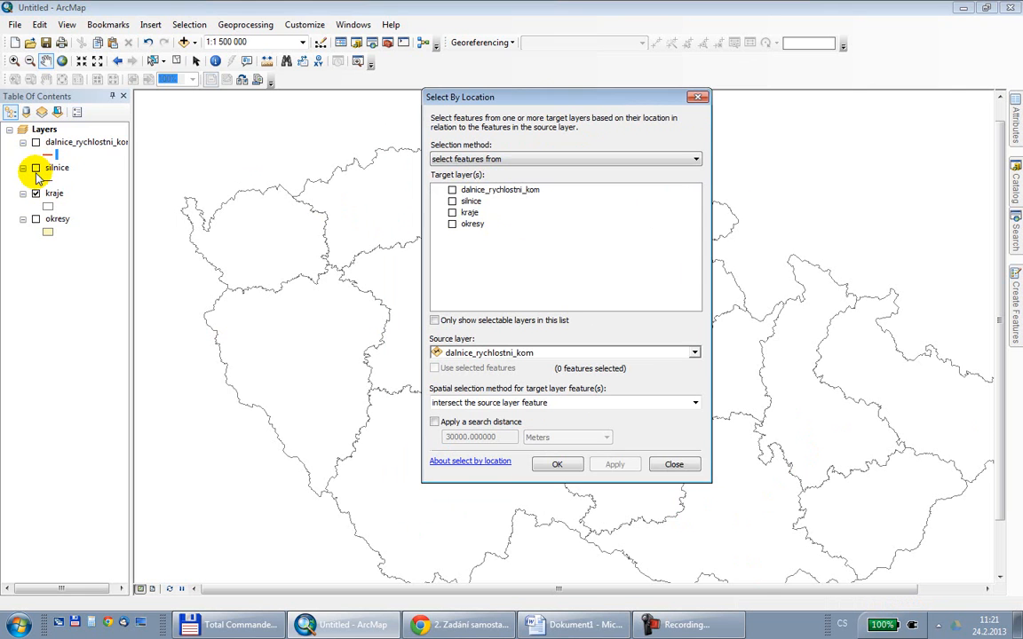
pyautogui.click(36, 168)
pyautogui.click(36, 168)
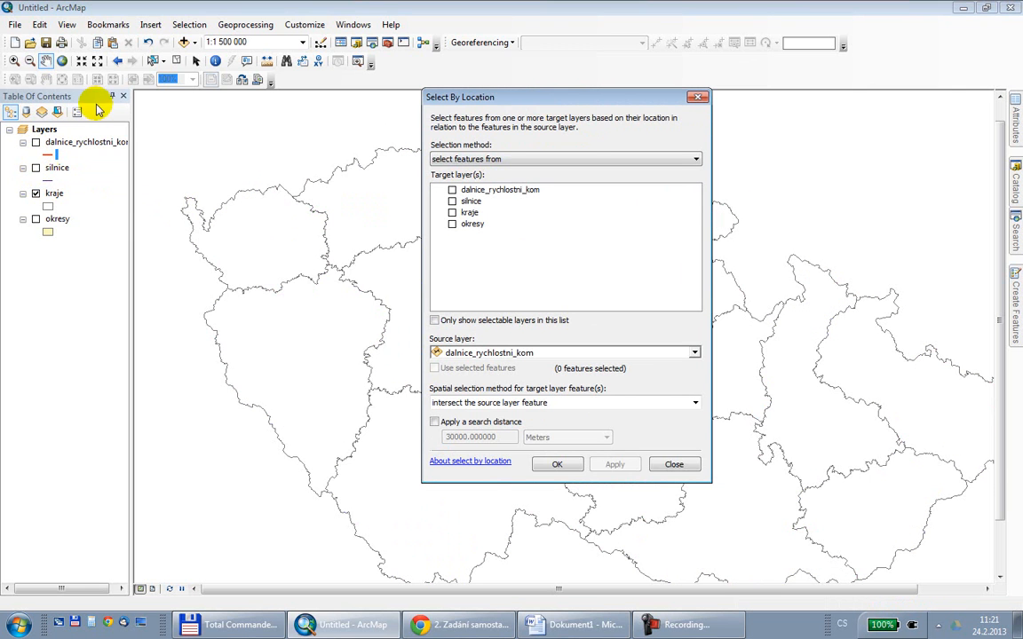
pyautogui.click(184, 42)
pyautogui.click(364, 261)
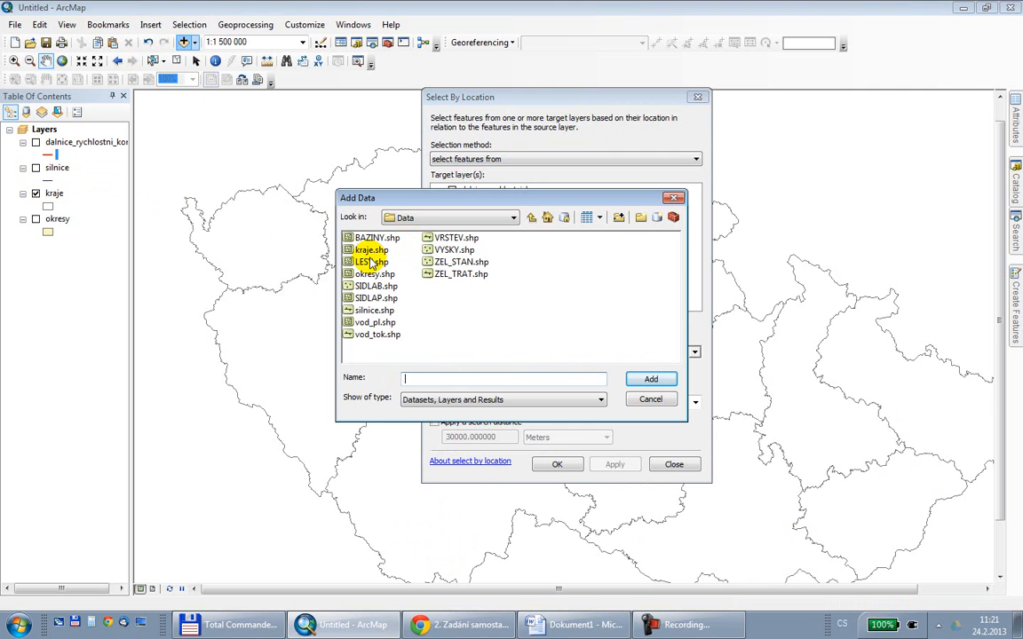
pyautogui.click(651, 380)
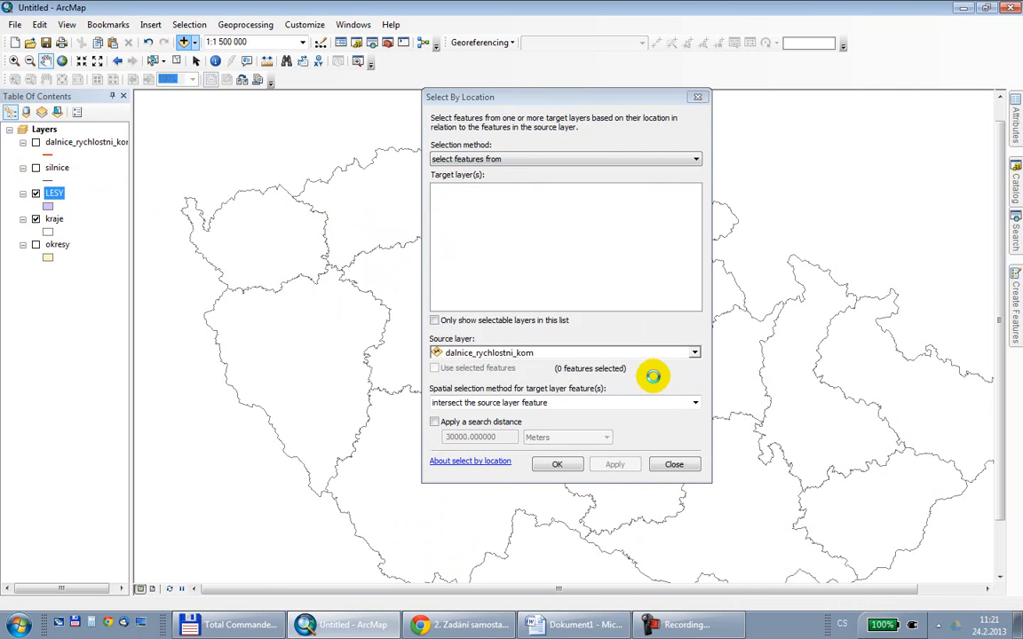
# - Symbolize the LESY layer with the first ESRI Green fill symbol
pyautogui.click(48, 206)
pyautogui.click(359, 212)
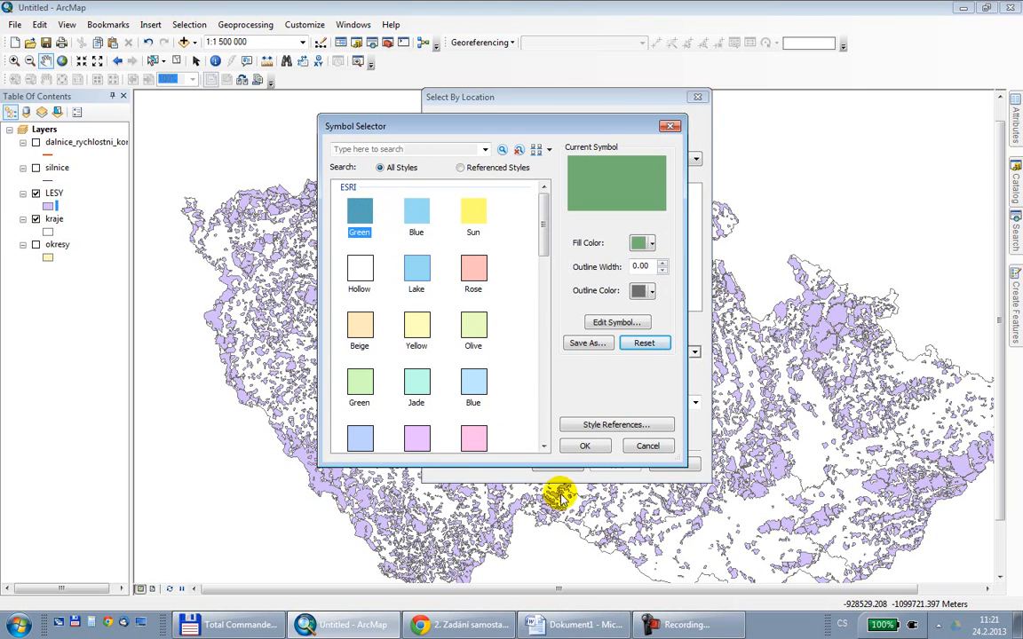
pyautogui.click(569, 447)
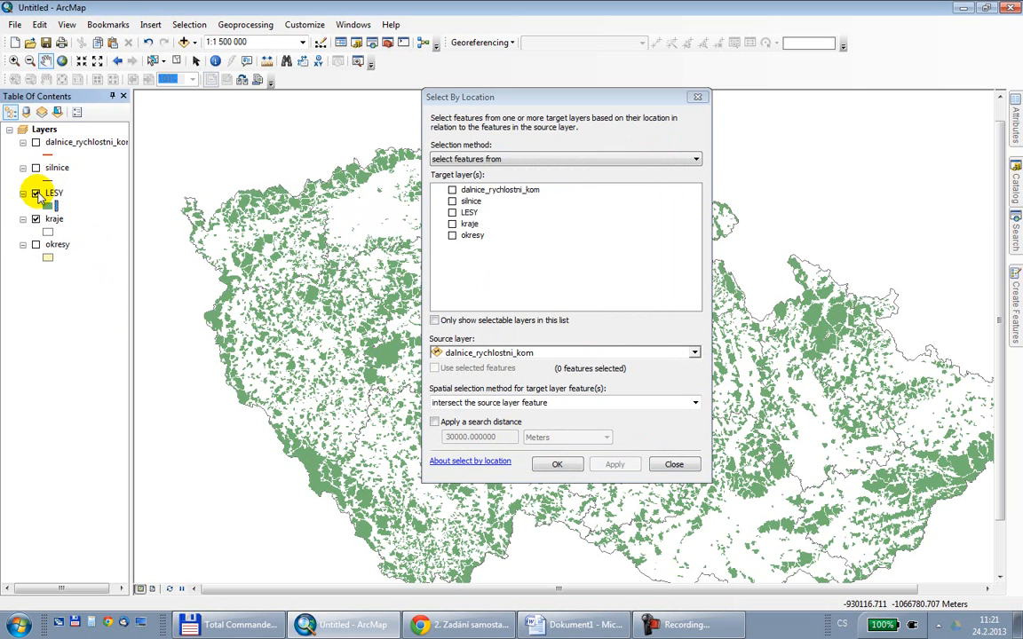
# - Place the kraje layer above LESY and give its polygons a dark red outline with width 2
pyautogui.moveTo(51, 219); pyautogui.dragTo(49, 198)
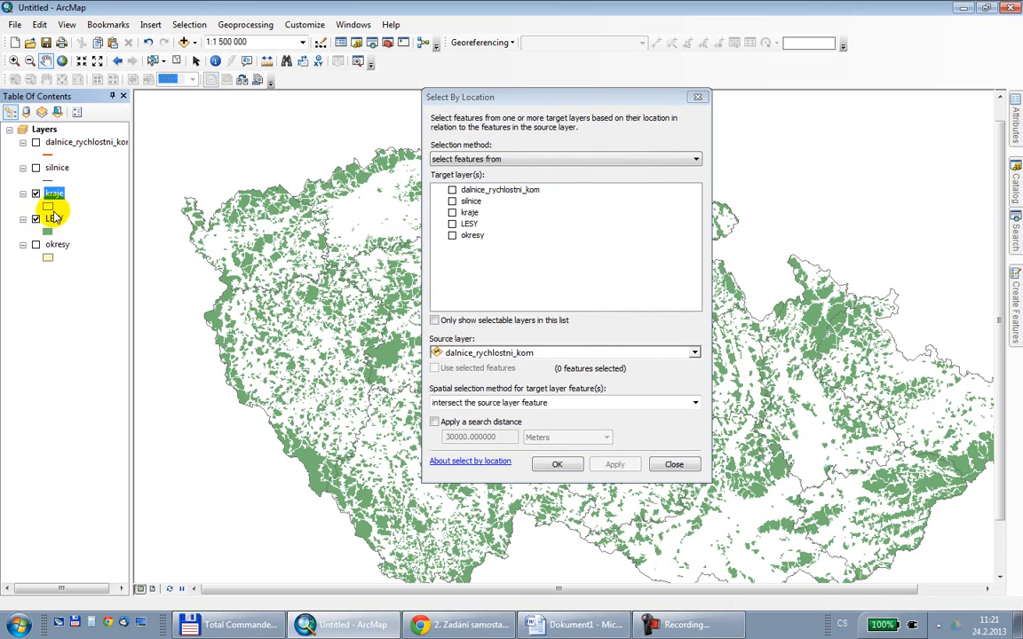
pyautogui.click(46, 206)
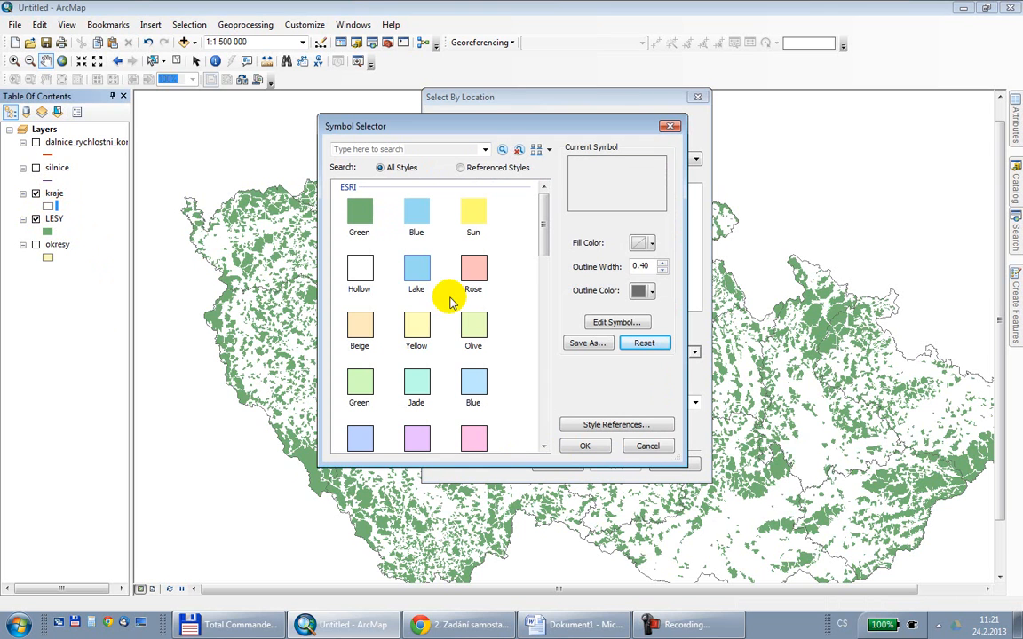
pyautogui.click(649, 291)
pyautogui.click(650, 368)
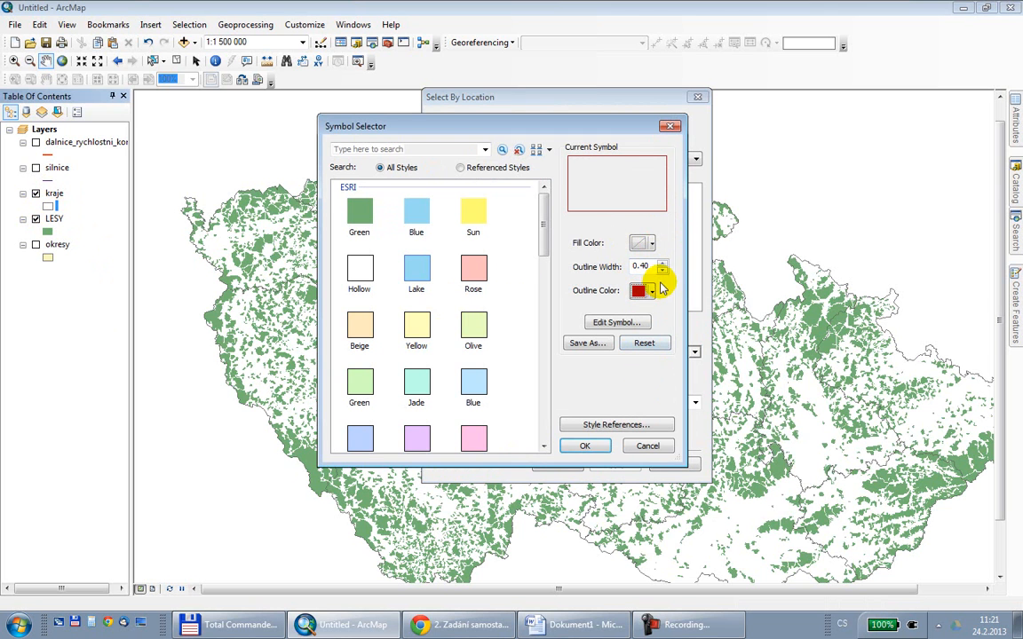
pyautogui.click(661, 264)
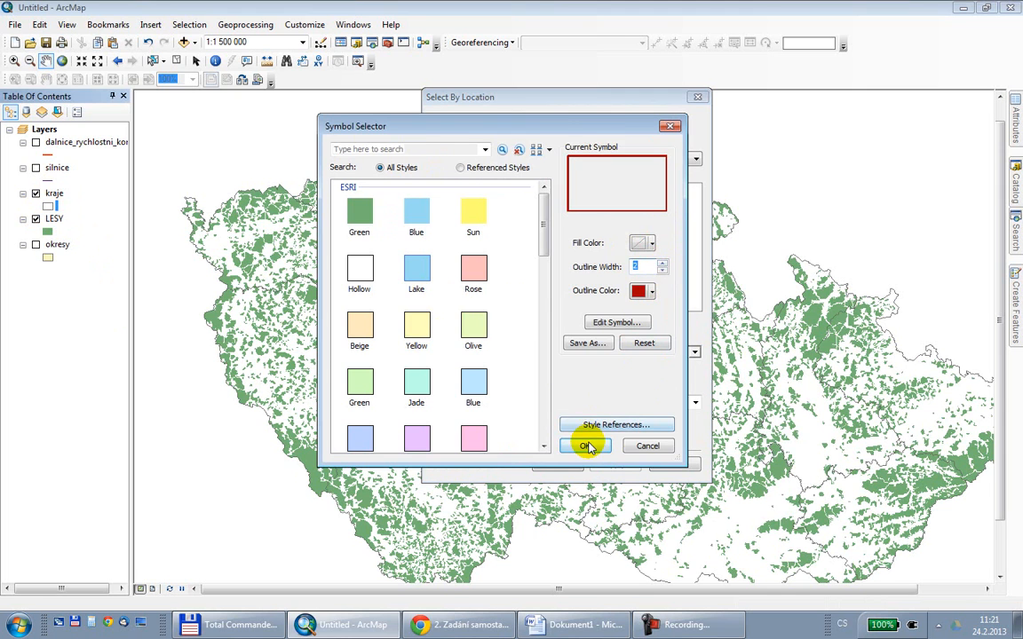
pyautogui.click(585, 446)
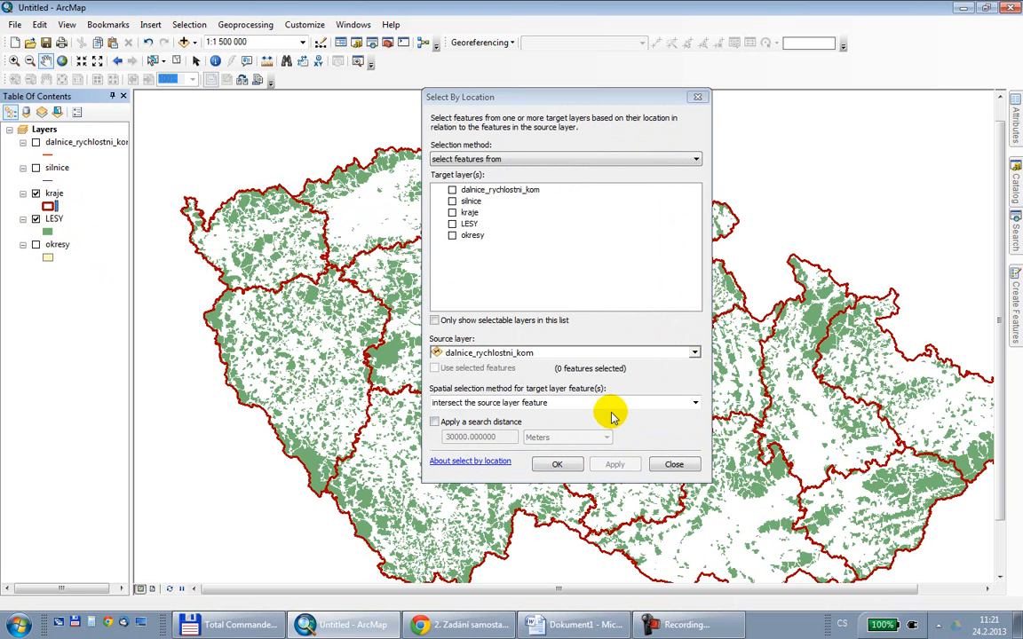
# - Set LESY as the target layer and kraje as the source layer in Select By Location
pyautogui.click(453, 225)
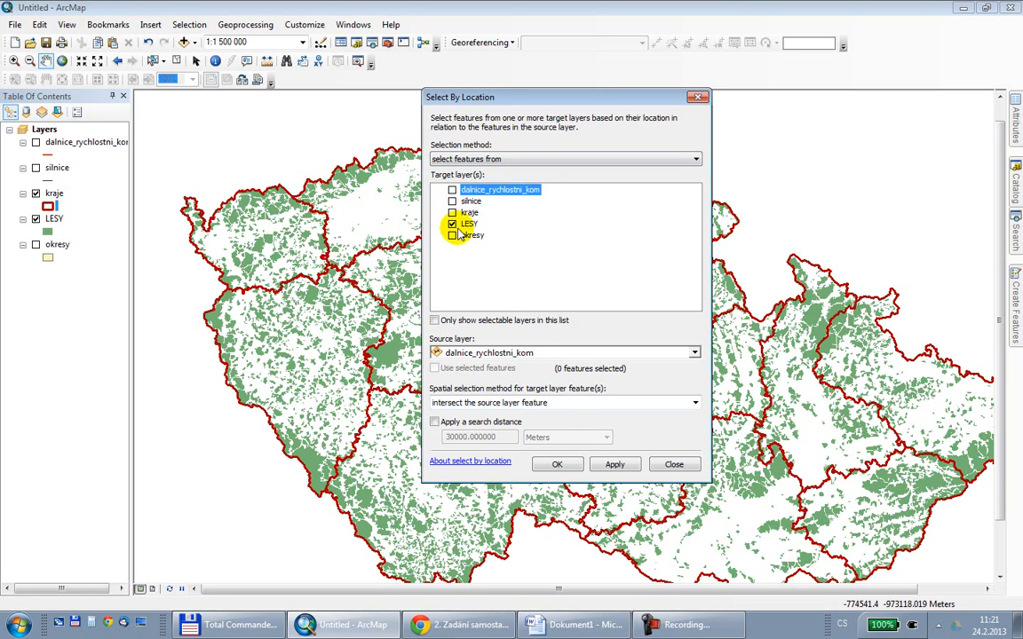
pyautogui.click(528, 354)
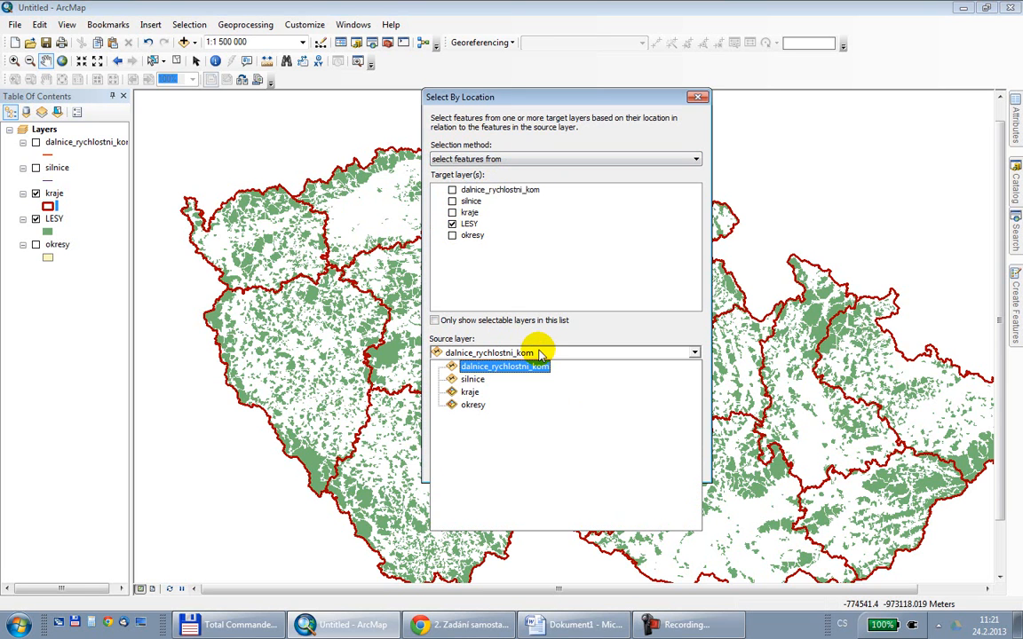
pyautogui.click(469, 392)
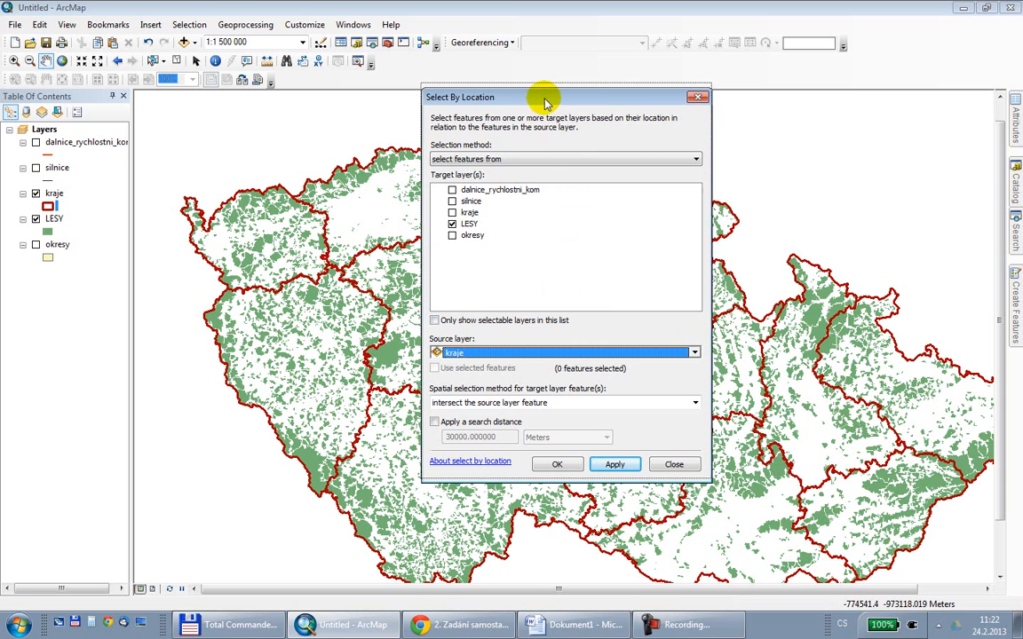
pyautogui.moveTo(484, 95); pyautogui.dragTo(470, 50)
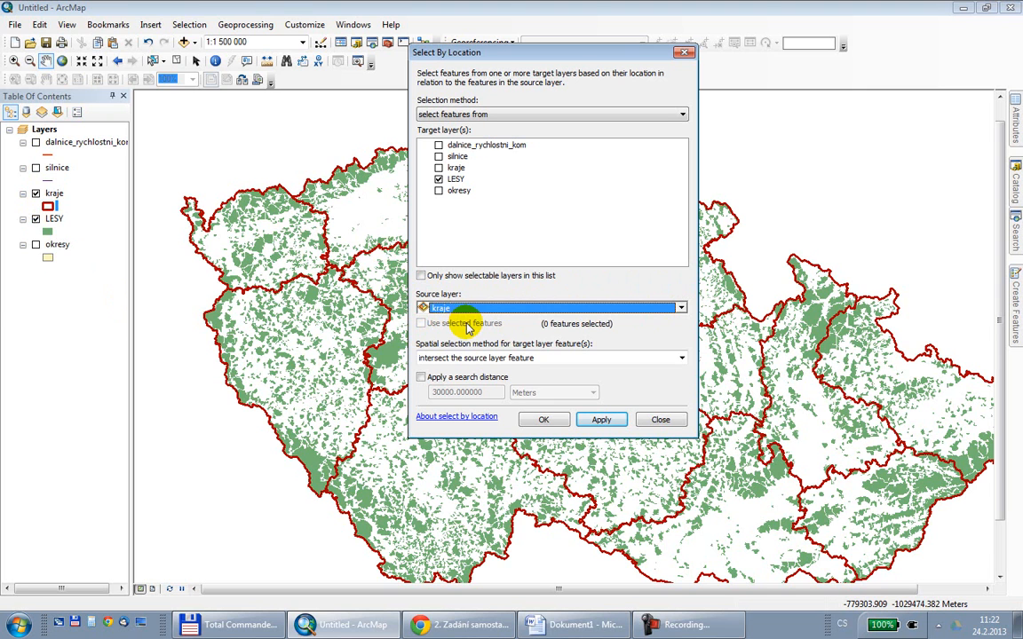
# - Use Select By Attributes on the kraje layer to create a new selection where "NAZEV" = 'Ústecký'
pyautogui.rightClick(54, 194)
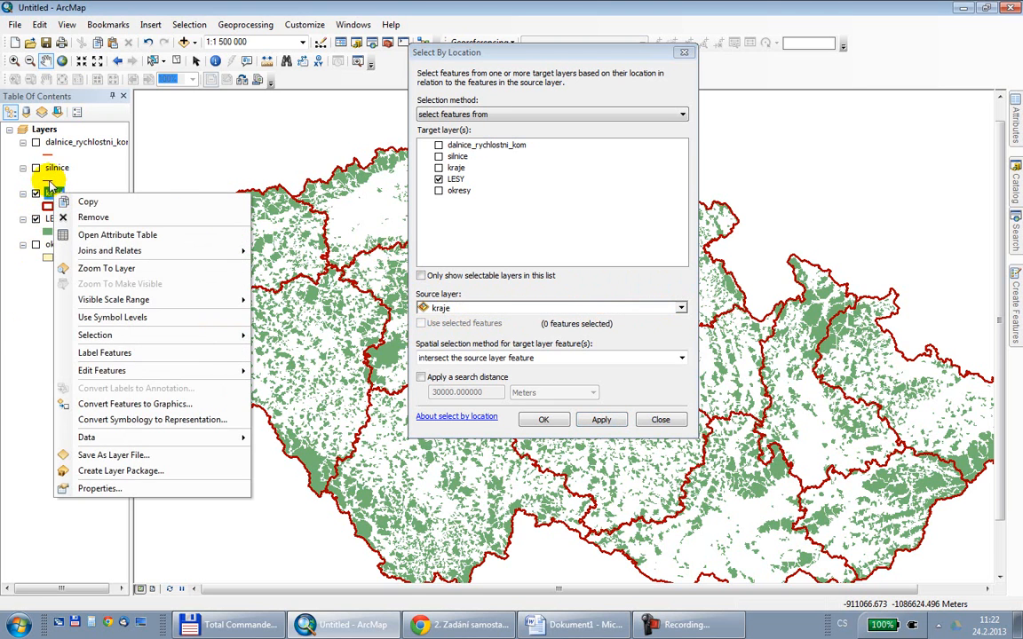
pyautogui.click(78, 7)
pyautogui.click(188, 24)
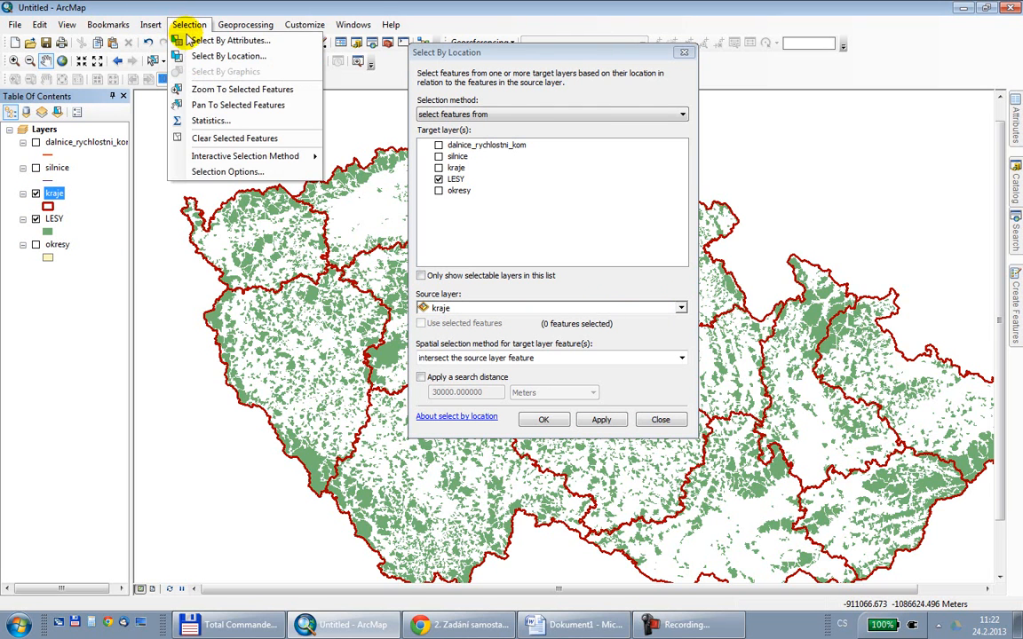
pyautogui.click(217, 40)
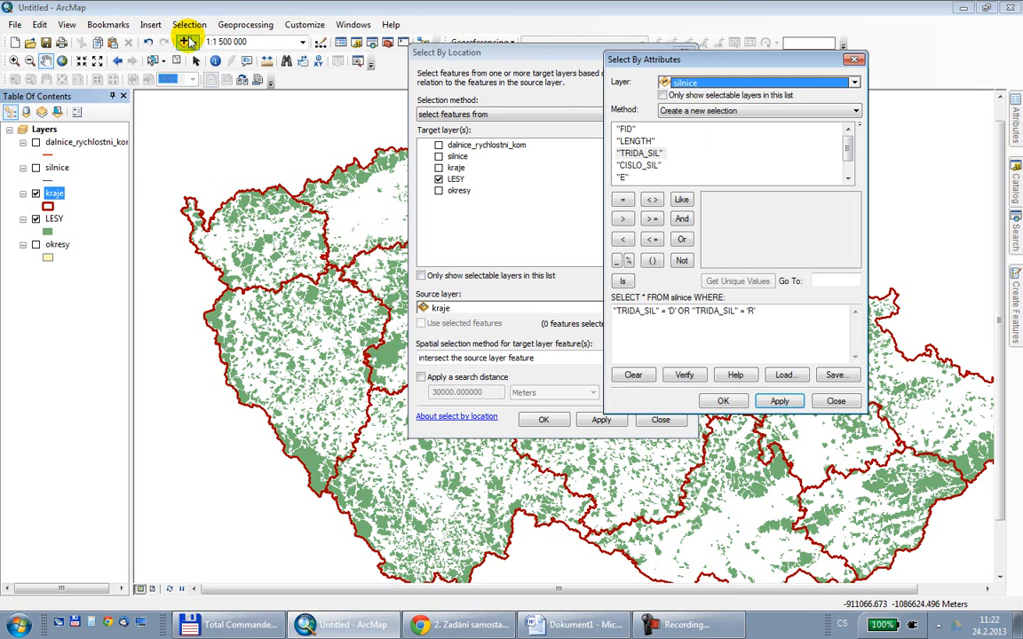
pyautogui.click(709, 80)
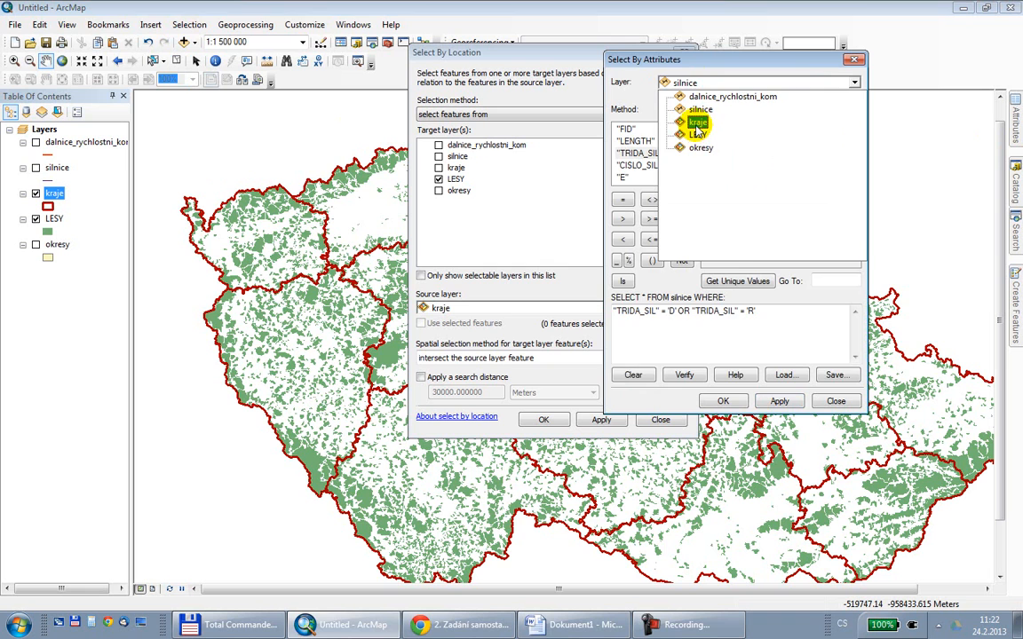
pyautogui.click(698, 121)
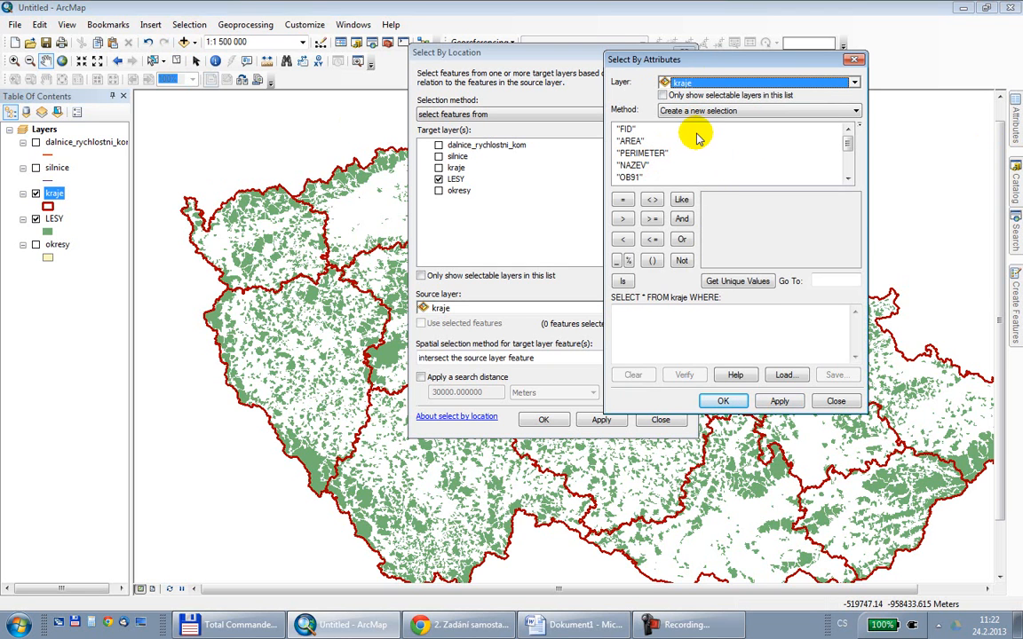
pyautogui.doubleClick(633, 165)
pyautogui.click(623, 199)
pyautogui.click(735, 281)
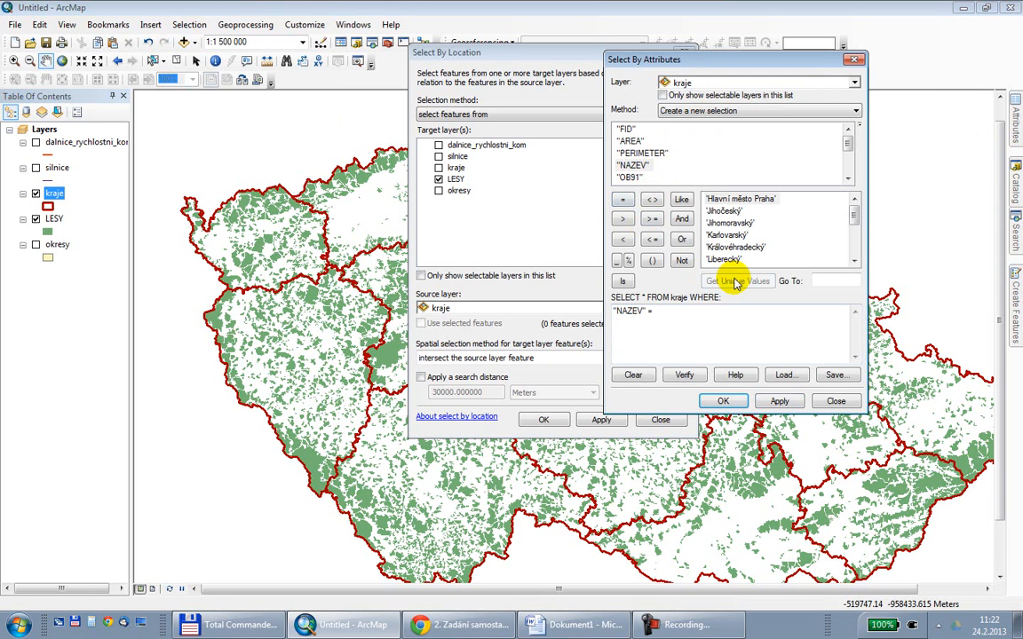
pyautogui.moveTo(852, 213); pyautogui.dragTo(854, 247)
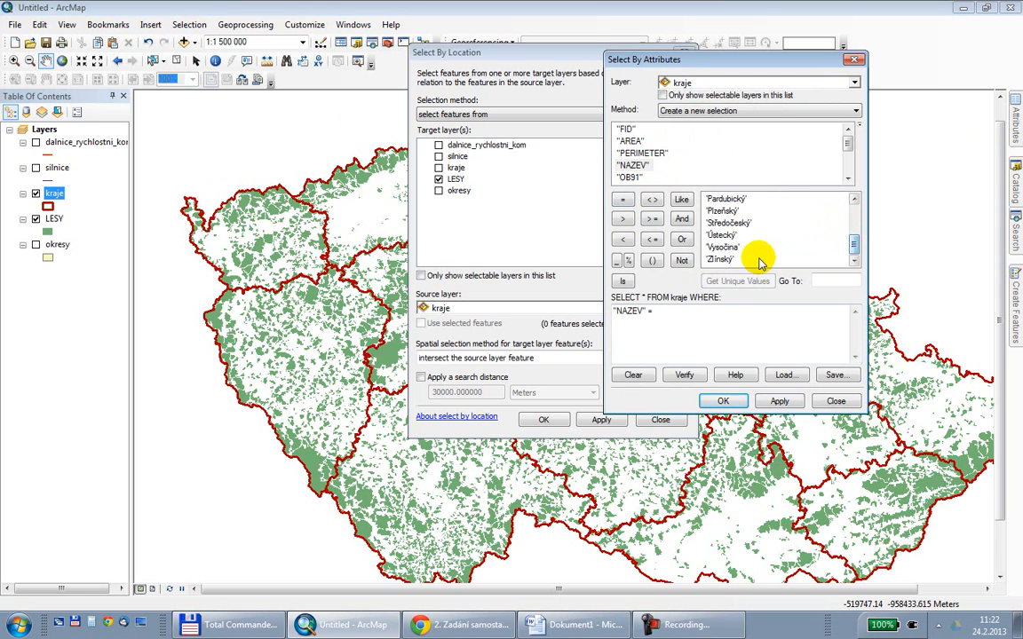
pyautogui.doubleClick(722, 235)
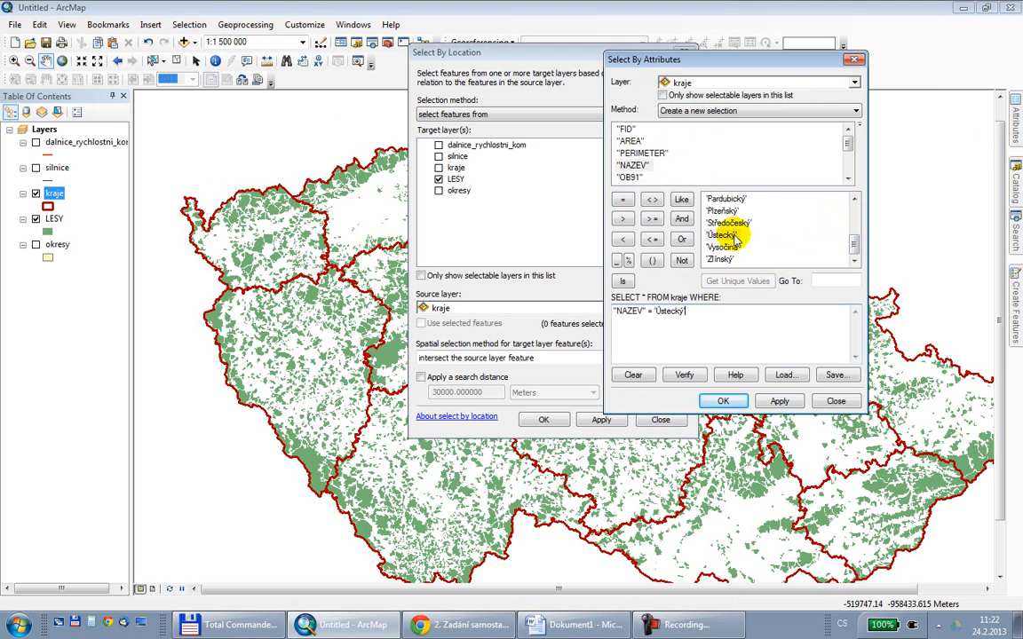
pyautogui.click(729, 401)
# - Restrict the kraje source layer in Select By Location to its selected features, keeping the selected region visible beside the dialog
pyautogui.moveTo(520, 55); pyautogui.dragTo(697, 80)
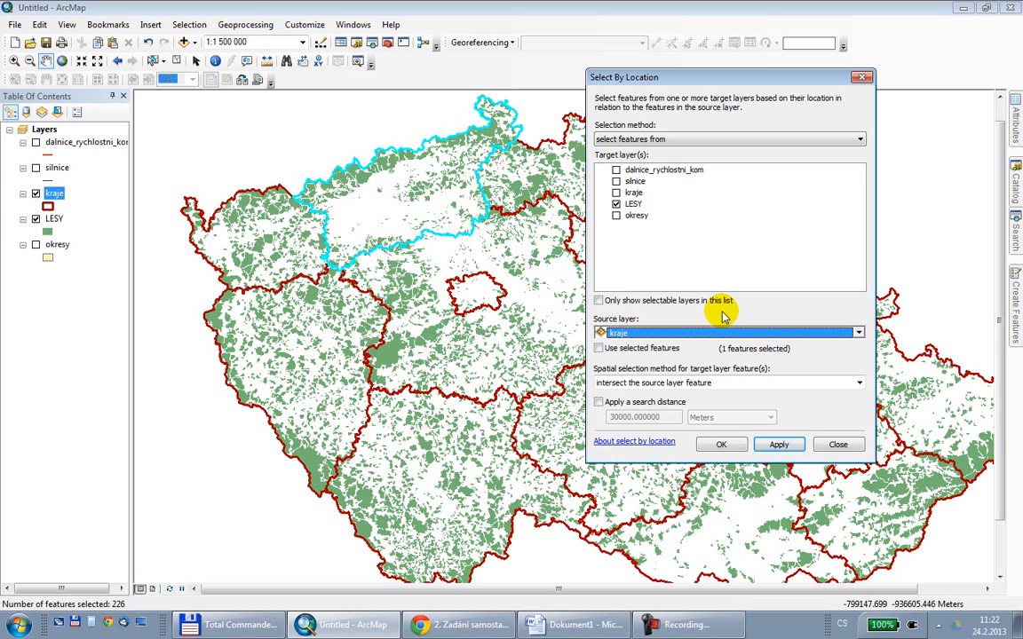
pyautogui.click(600, 349)
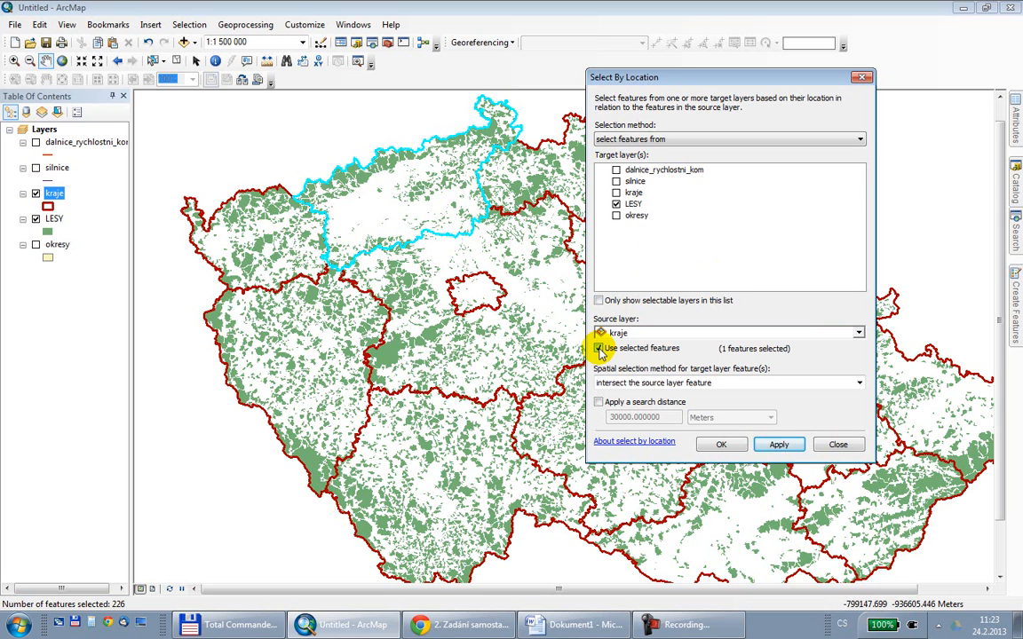
pyautogui.moveTo(682, 78); pyautogui.dragTo(596, 31)
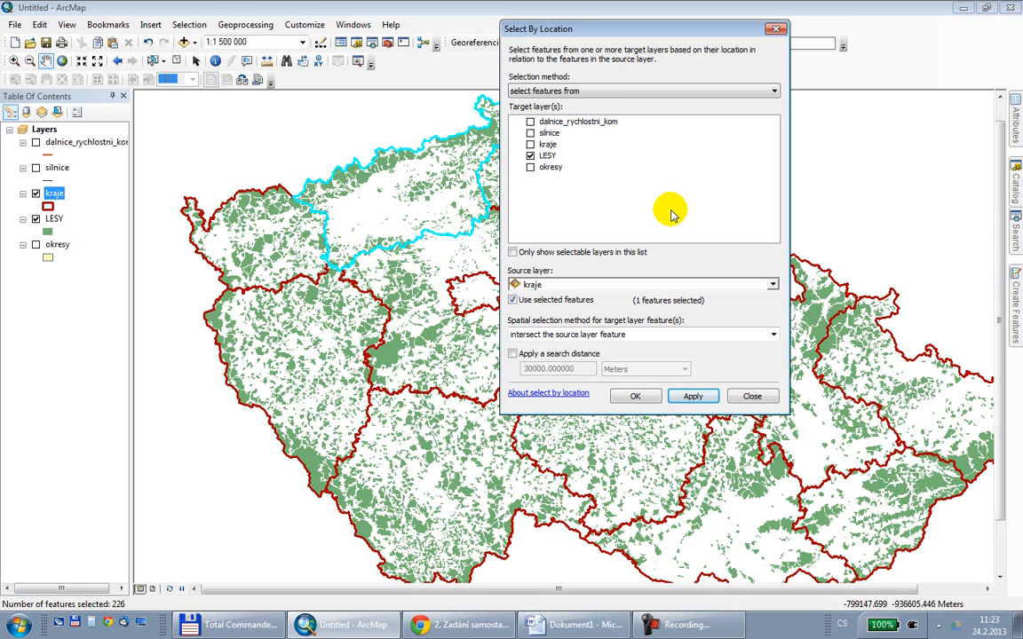
# - Review the spatial selection methods, keeping "intersect the source layer feature", and uncover the selected region on the map
pyautogui.click(599, 336)
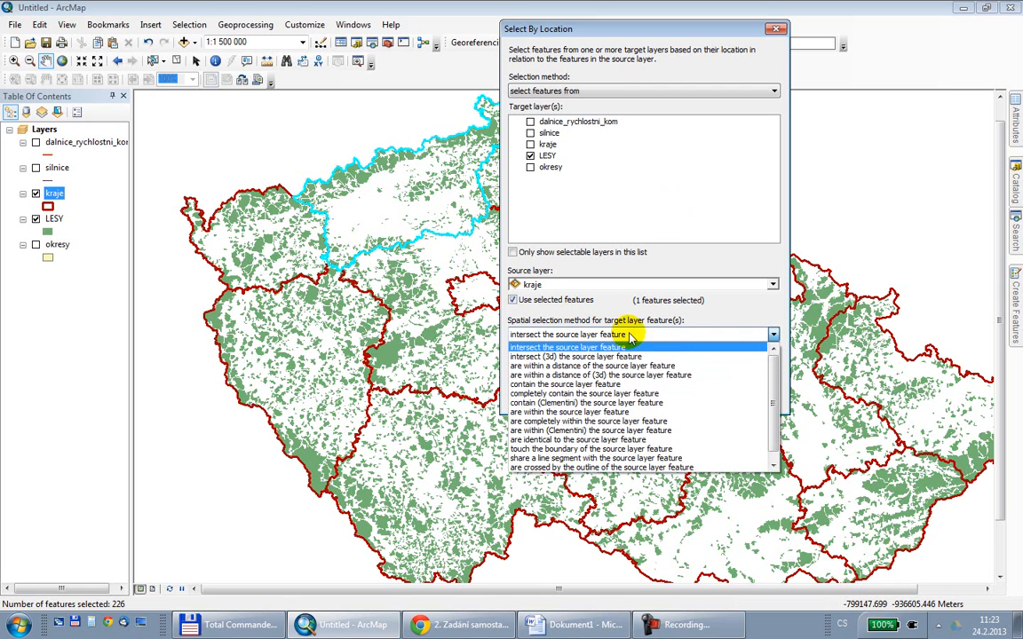
pyautogui.moveTo(776, 367); pyautogui.dragTo(710, 334)
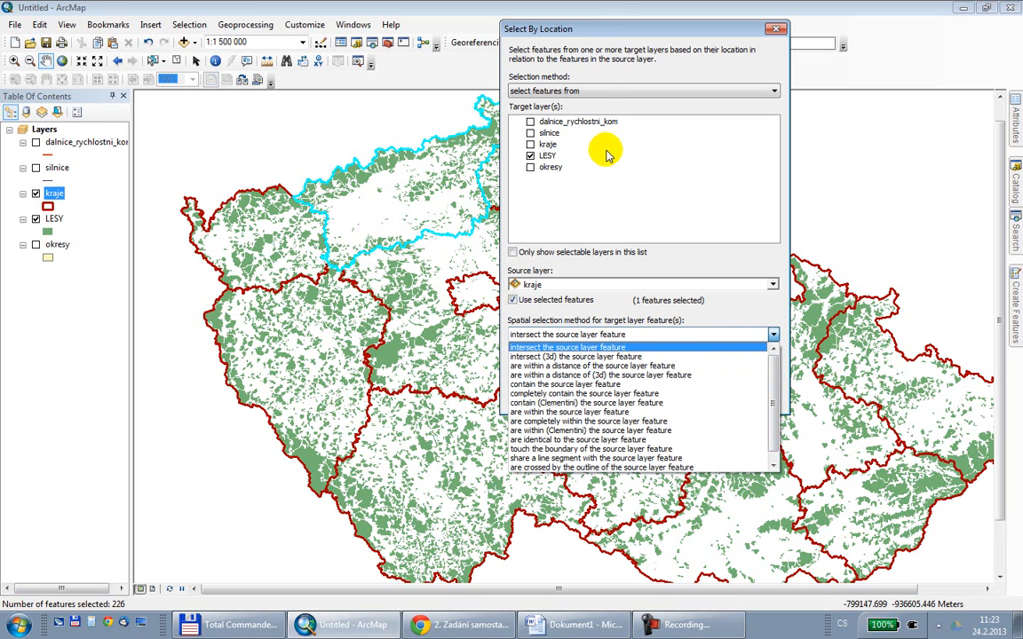
pyautogui.click(620, 29)
pyautogui.moveTo(620, 29); pyautogui.dragTo(765, 55)
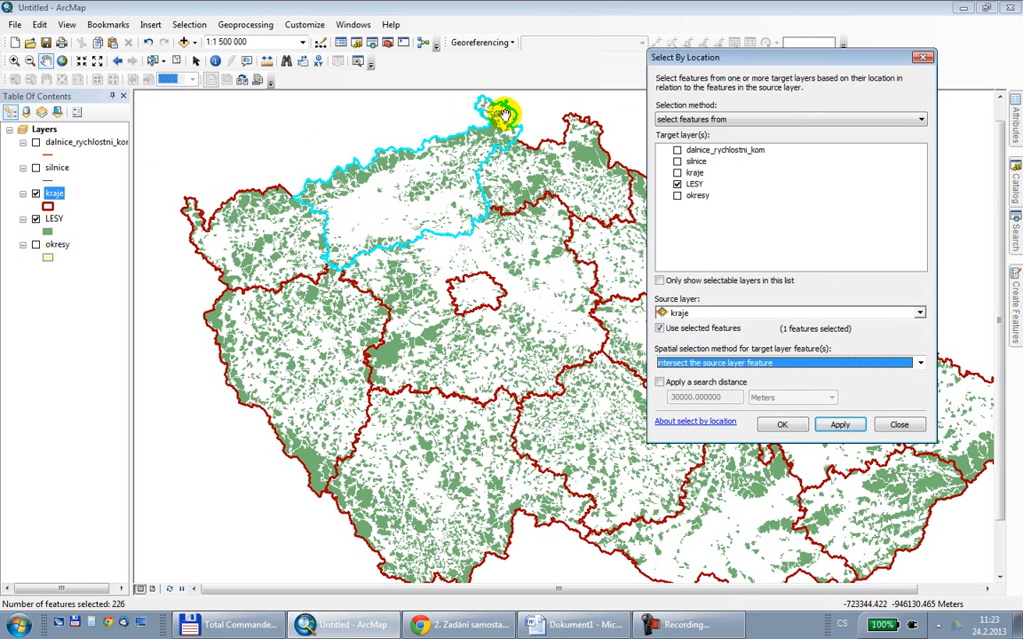
# - Export the selected kraje feature as the shapefile kr_ustecky in the Vysledky folder and add it to the map
pyautogui.rightClick(56, 199)
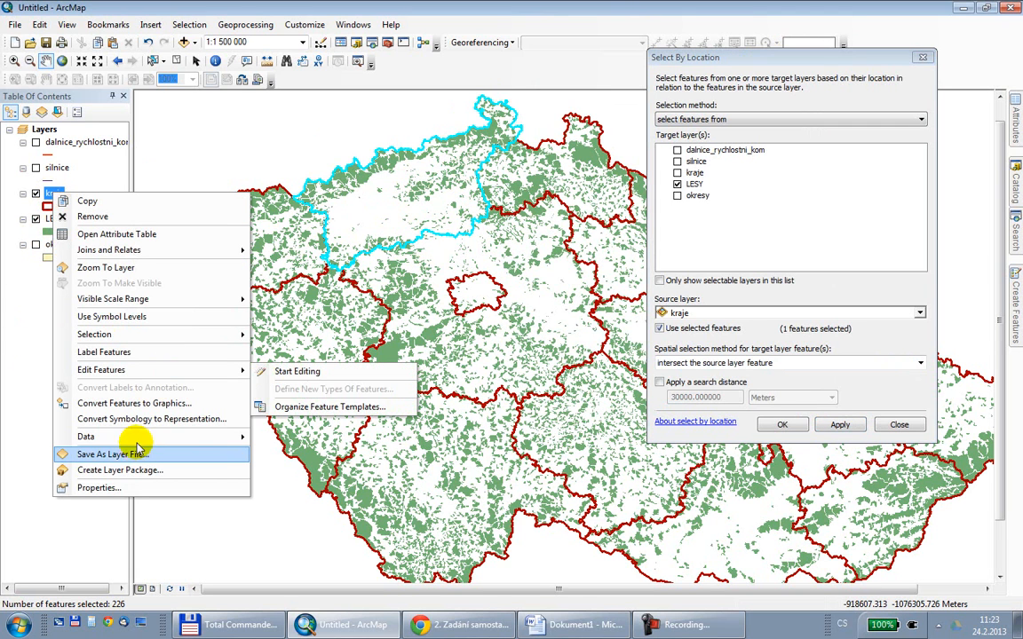
pyautogui.moveTo(137, 435)
pyautogui.click(286, 453)
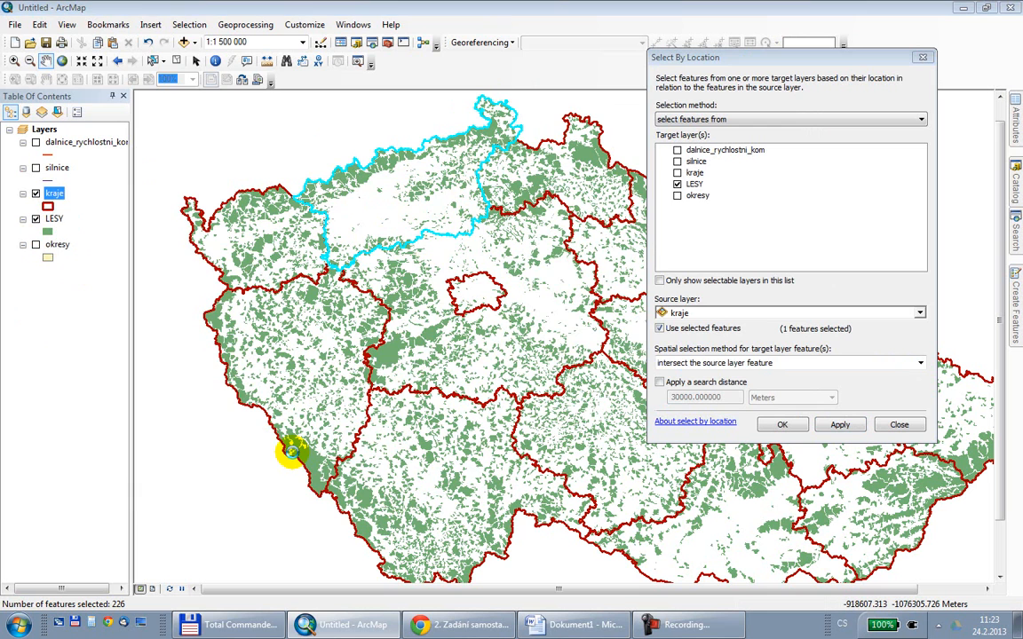
pyautogui.moveTo(435, 199); pyautogui.dragTo(375, 162)
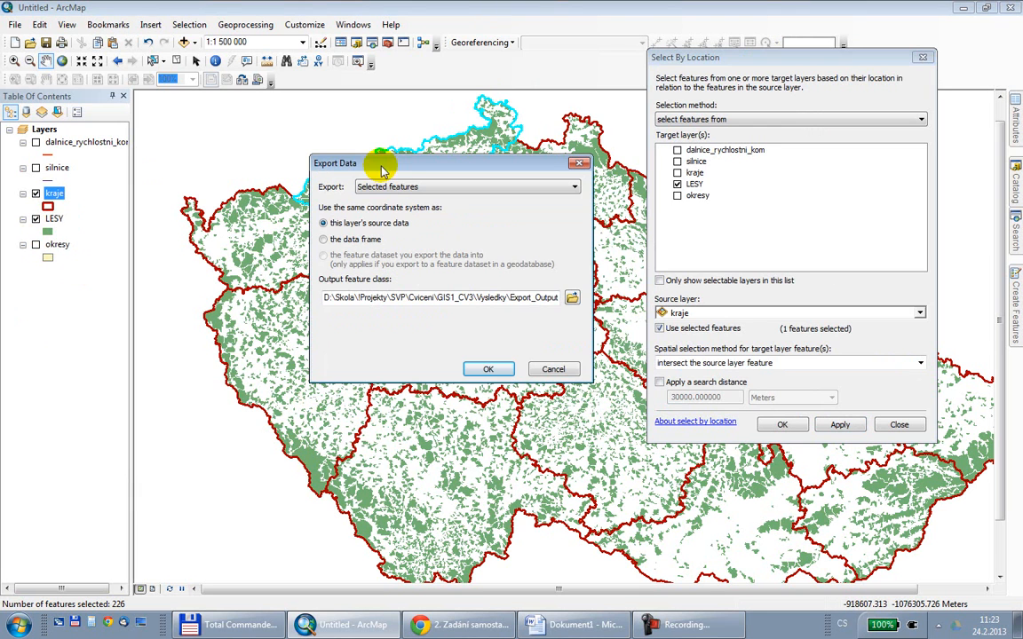
pyautogui.click(572, 298)
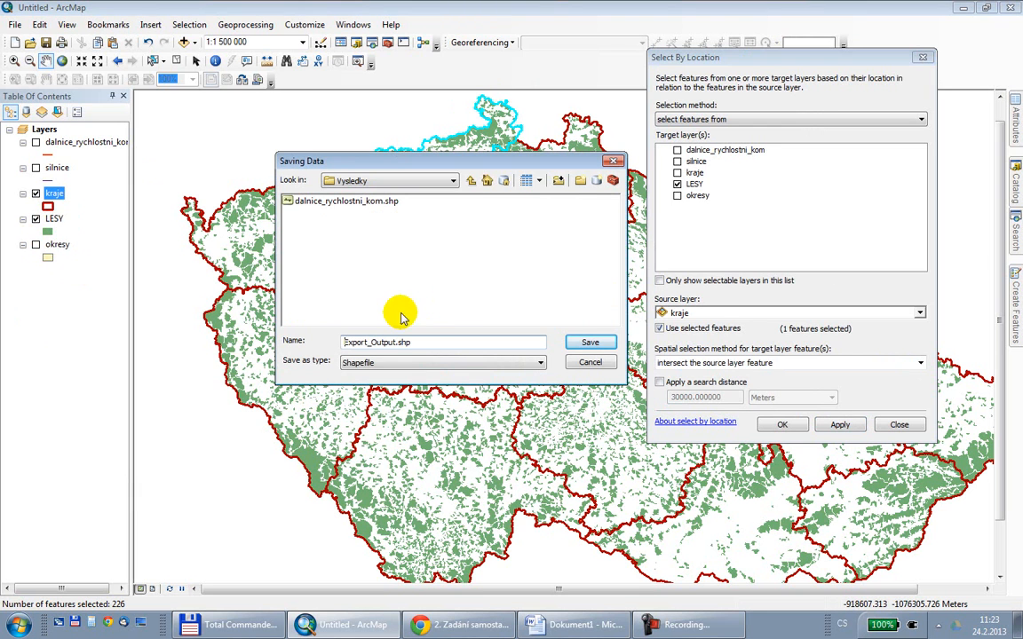
pyautogui.doubleClick(427, 343)
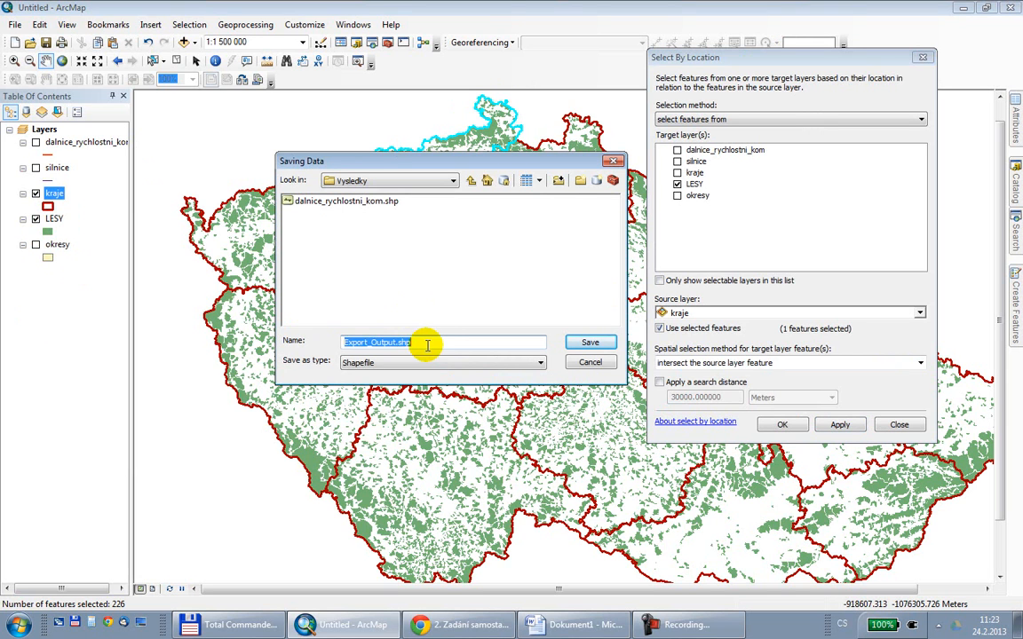
pyautogui.write('kr_ustecky')
pyautogui.press('BackSpace')
pyautogui.press('BackSpace')
pyautogui.write('ky')
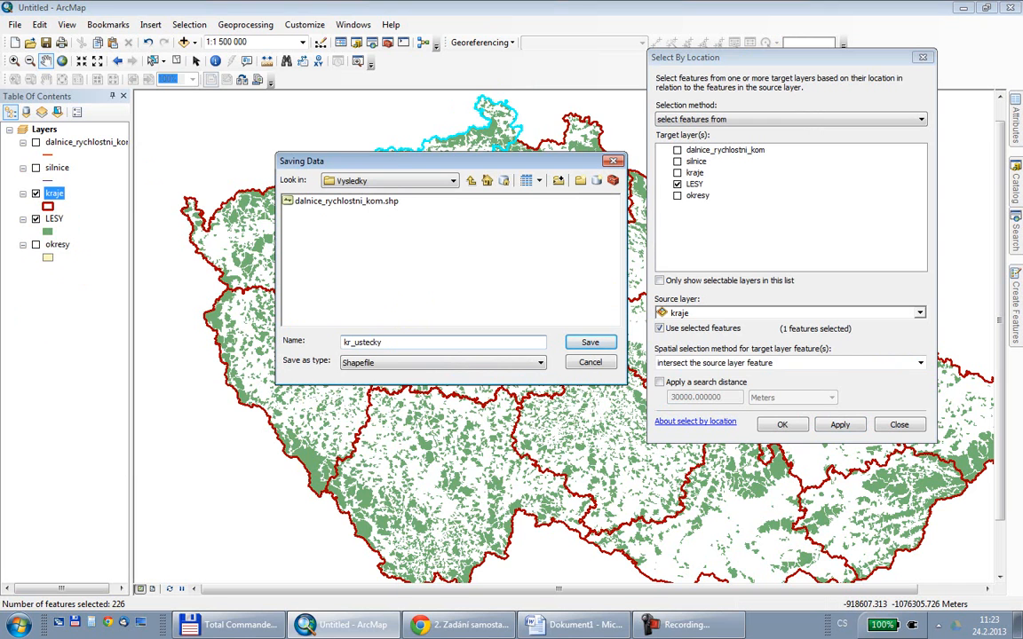
pyautogui.click(589, 342)
pyautogui.click(488, 368)
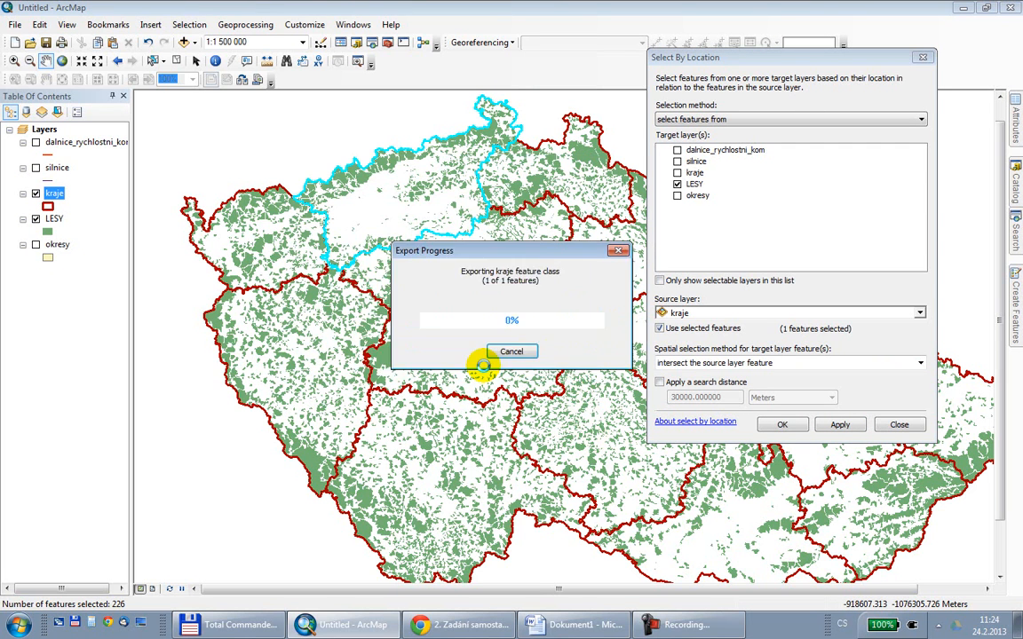
pyautogui.click(533, 360)
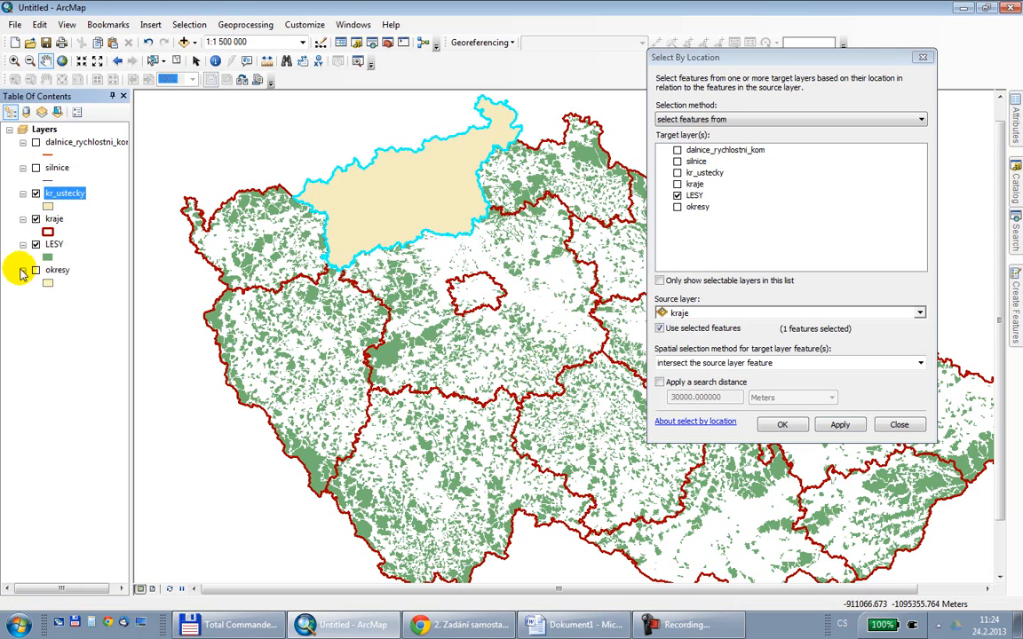
# - Move the kr_ustecky layer below LESY and clear the selected features
pyautogui.moveTo(71, 193); pyautogui.dragTo(71, 253)
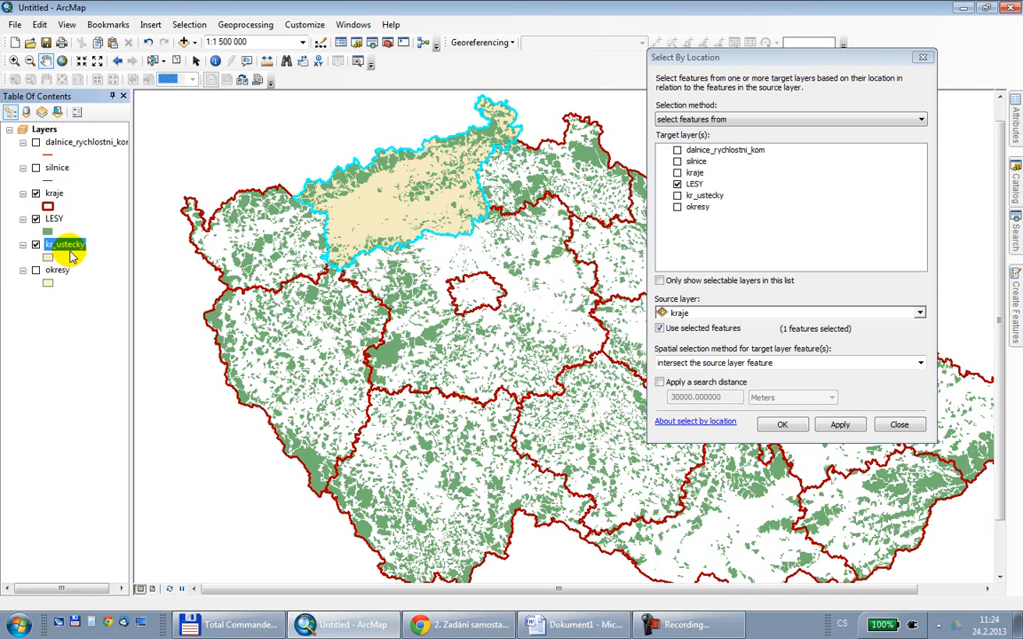
pyautogui.click(177, 62)
# - Set kr_ustecky as the source layer in Select By Location
pyautogui.moveTo(681, 58); pyautogui.dragTo(568, 52)
pyautogui.click(602, 306)
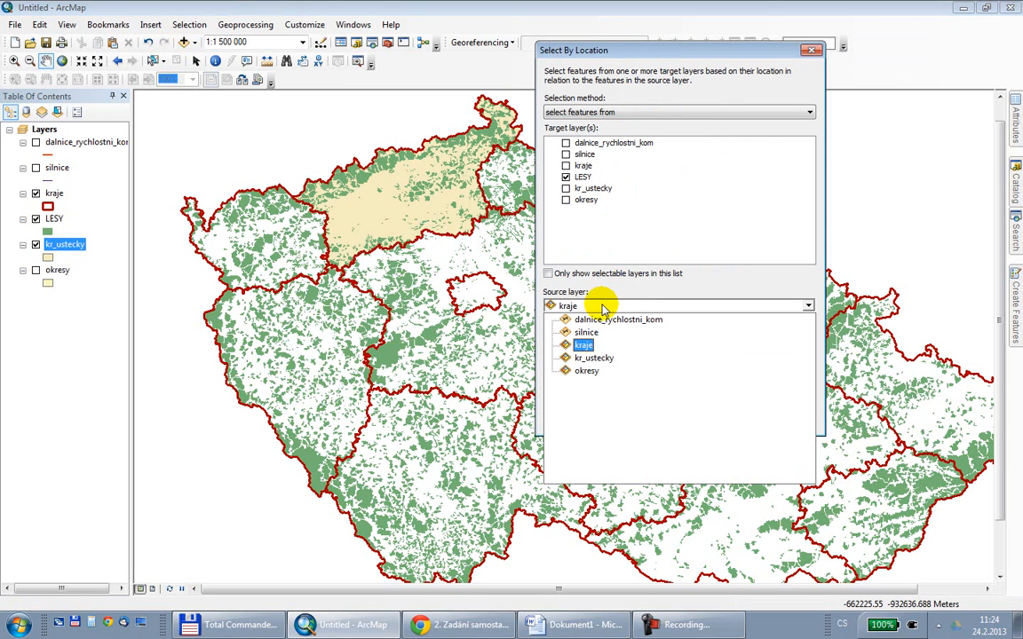
pyautogui.click(597, 357)
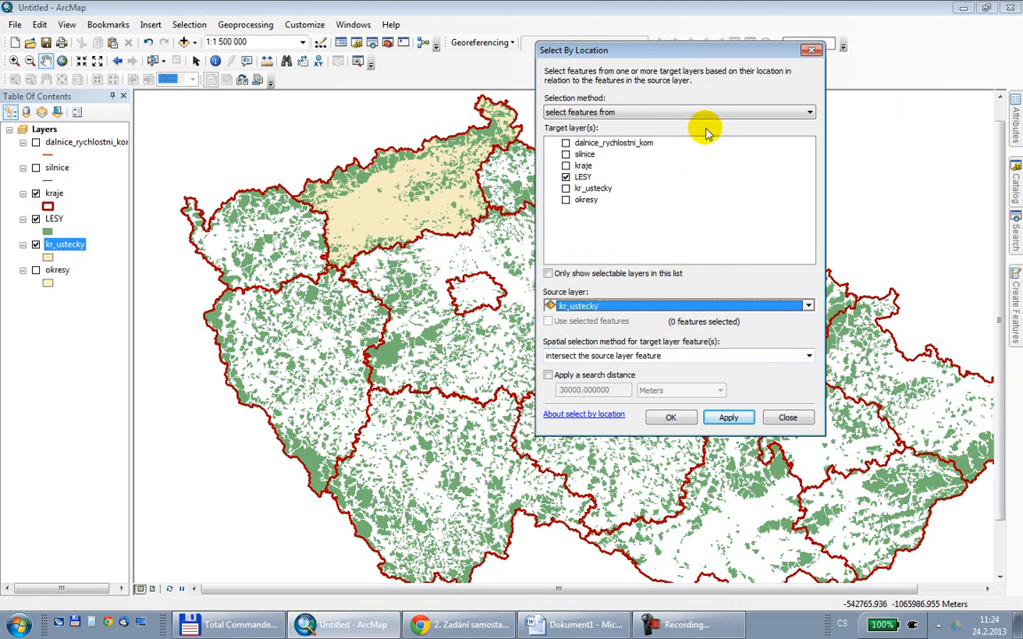
# - Review the spatial selection methods and select the LESY forests that intersect the kr_ustecky source layer feature
pyautogui.click(712, 357)
pyautogui.click(724, 378)
pyautogui.click(716, 356)
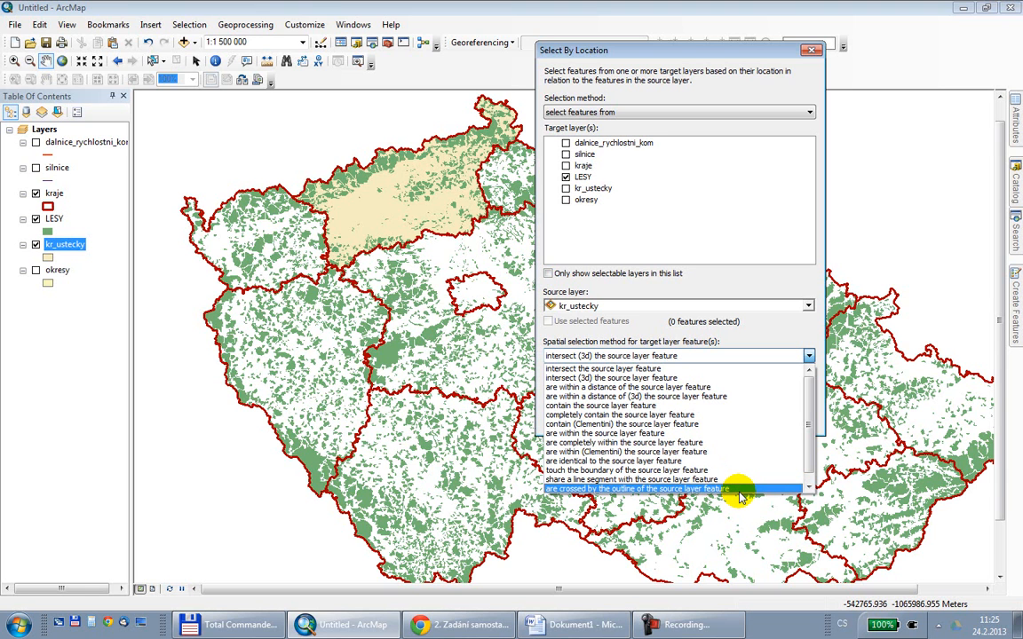
pyautogui.click(809, 487)
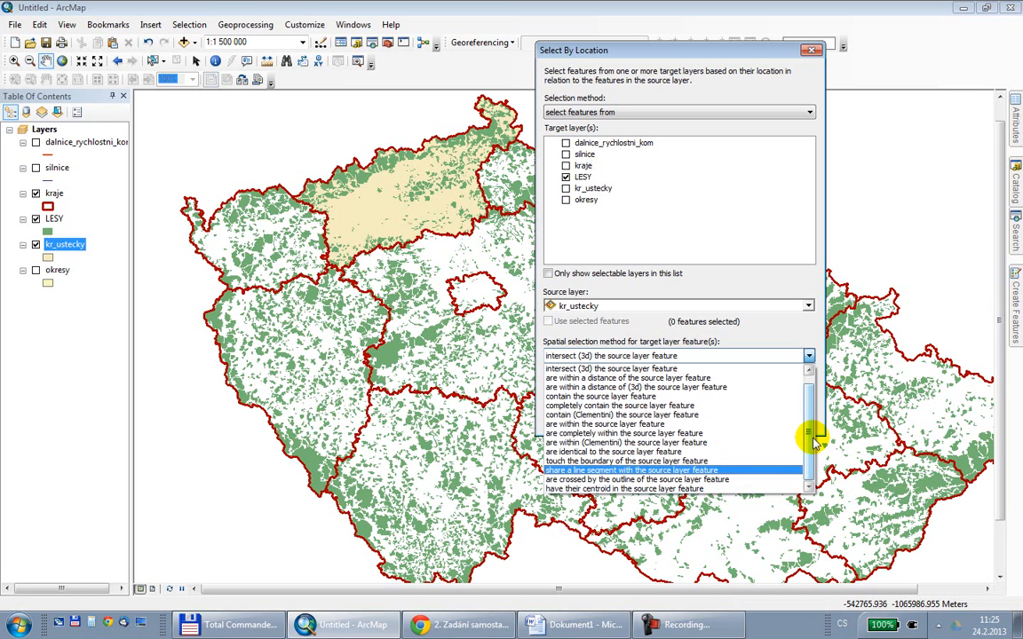
pyautogui.moveTo(812, 436); pyautogui.dragTo(809, 421)
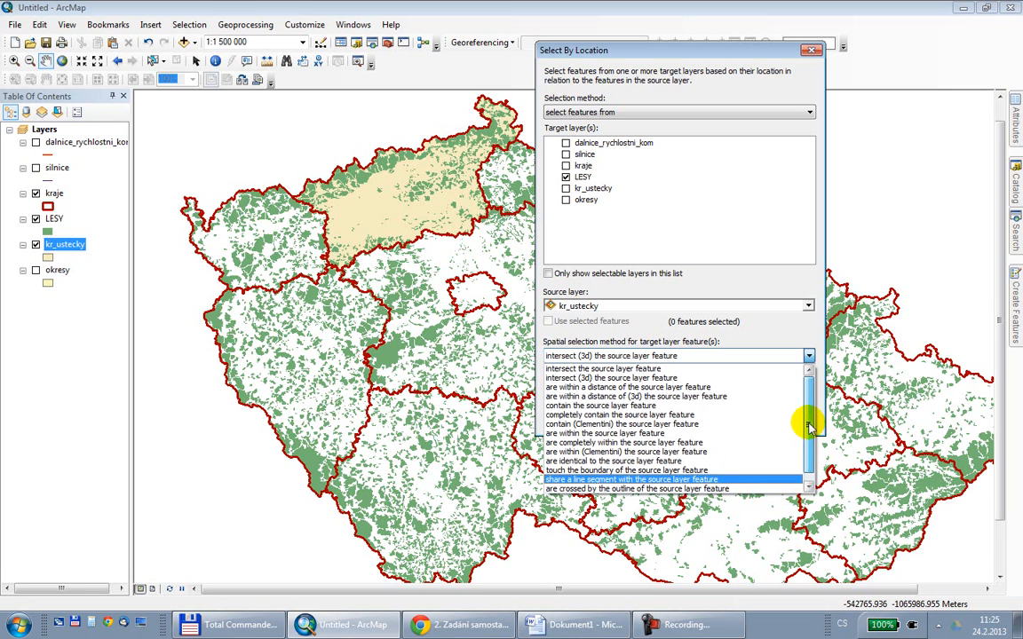
pyautogui.click(673, 369)
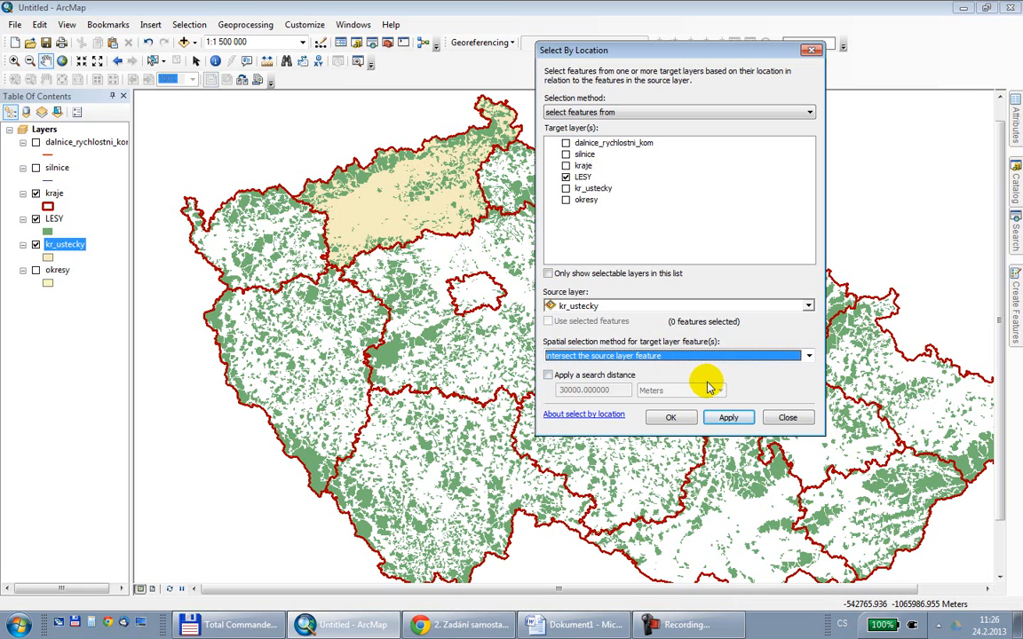
pyautogui.click(726, 420)
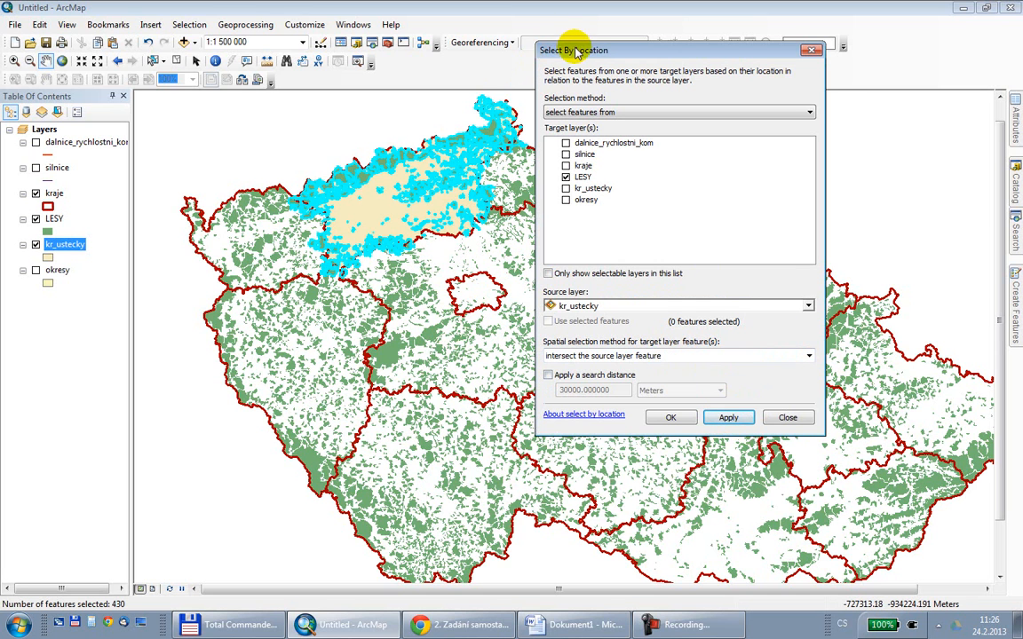
# - Examine the selected forests crossing the western border of kr_ustecky and clear the selection
pyautogui.moveTo(579, 53); pyautogui.dragTo(633, 84)
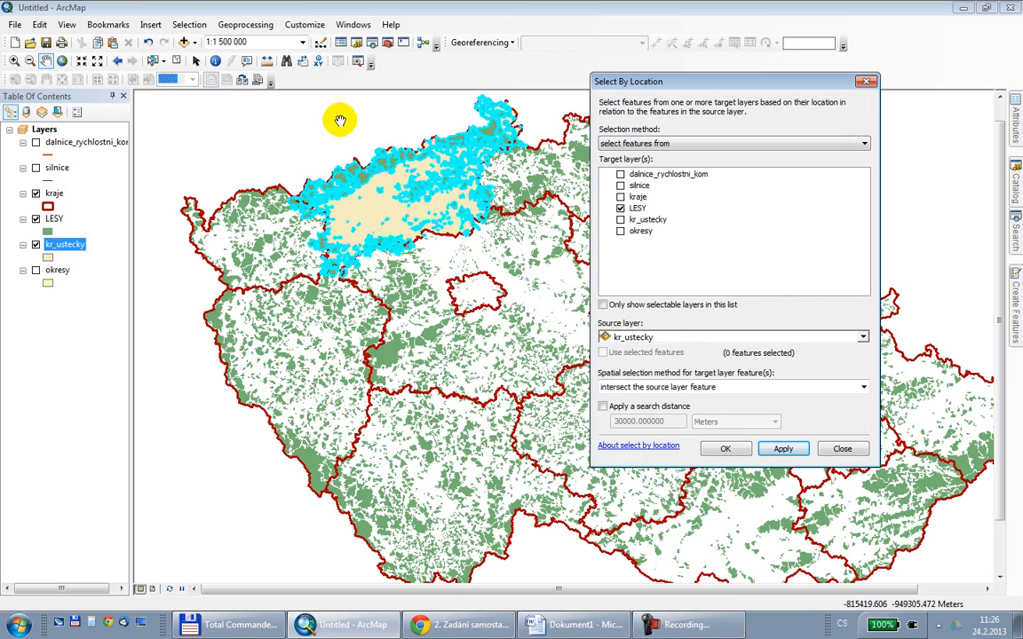
pyautogui.click(14, 62)
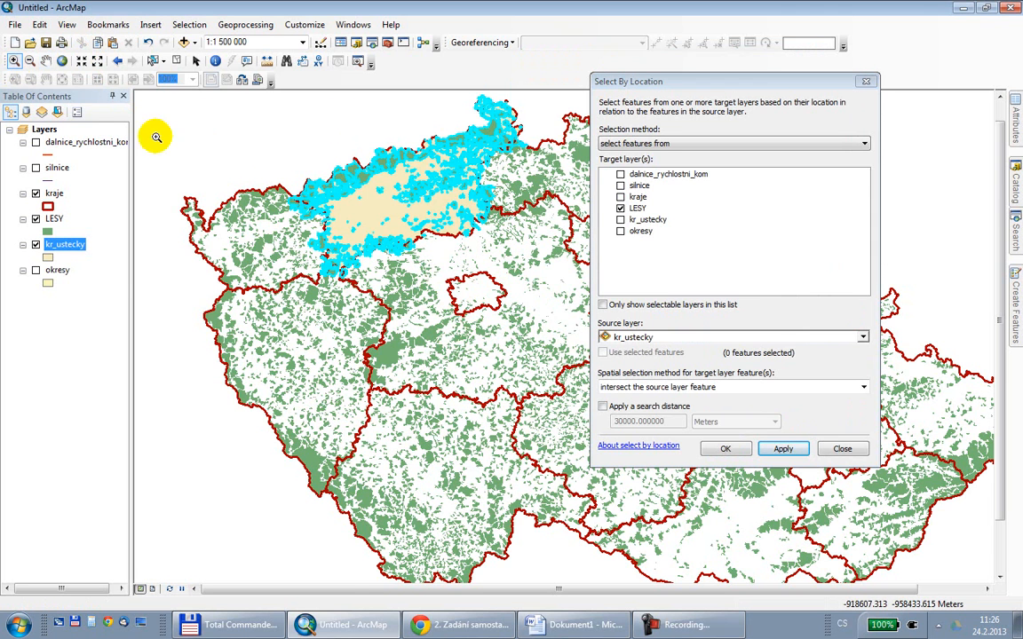
pyautogui.moveTo(278, 184); pyautogui.dragTo(338, 234)
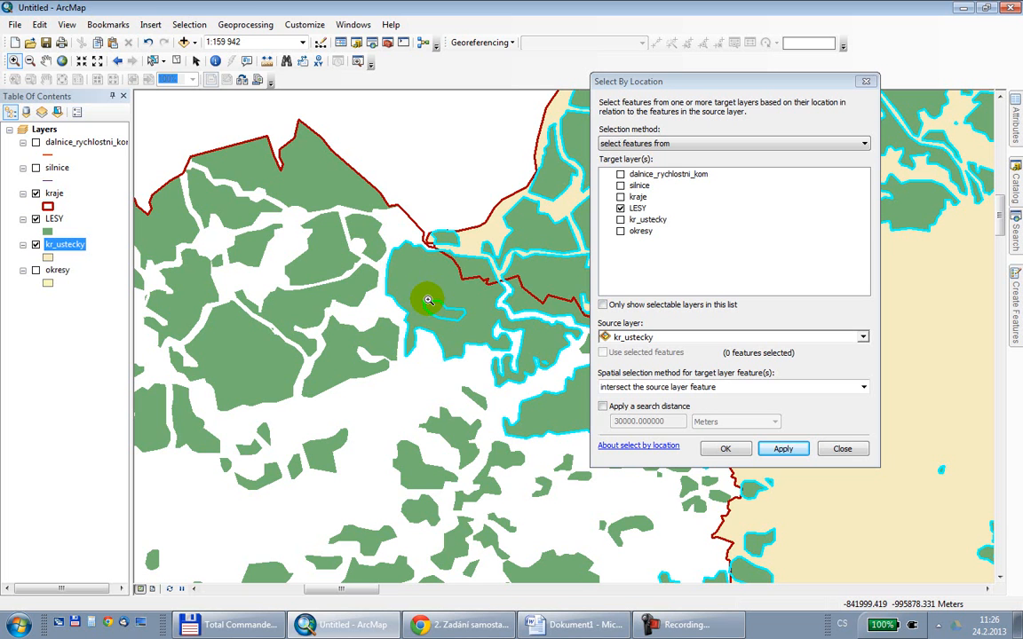
pyautogui.scroll(4, 470, 275)
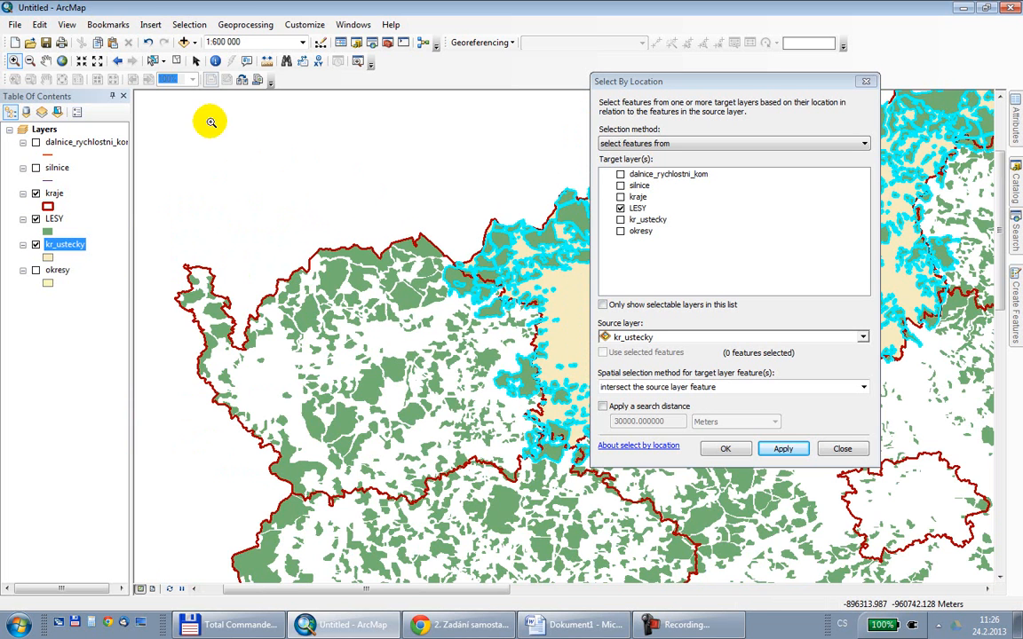
pyautogui.click(45, 61)
pyautogui.moveTo(471, 266); pyautogui.dragTo(258, 302)
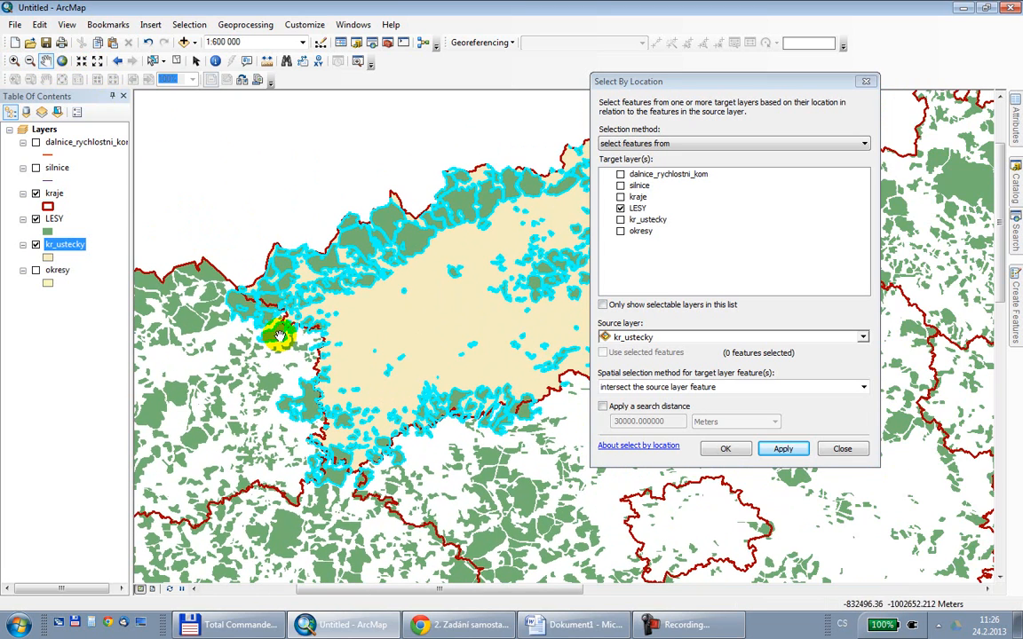
pyautogui.click(175, 60)
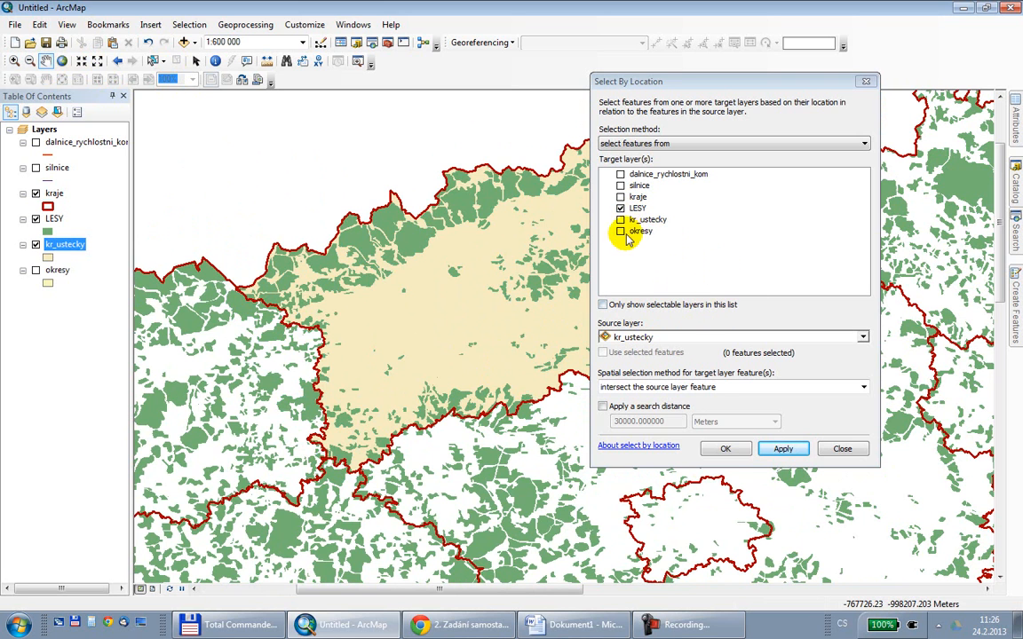
# - Select the LESY forests that are within a distance of 10 kilometers of the kr_ustecky source layer feature
pyautogui.click(710, 389)
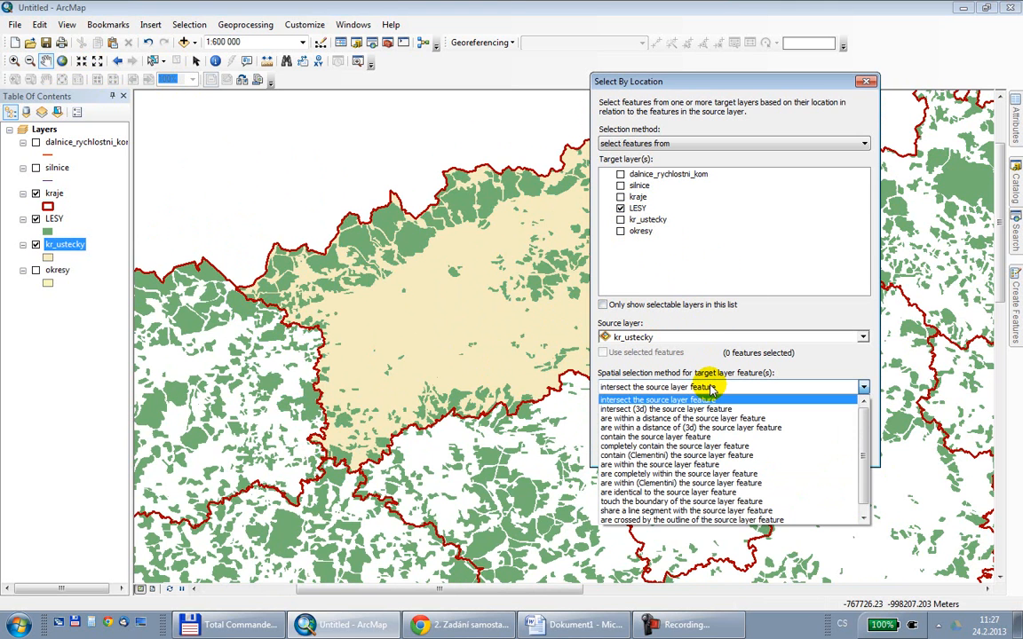
pyautogui.click(706, 418)
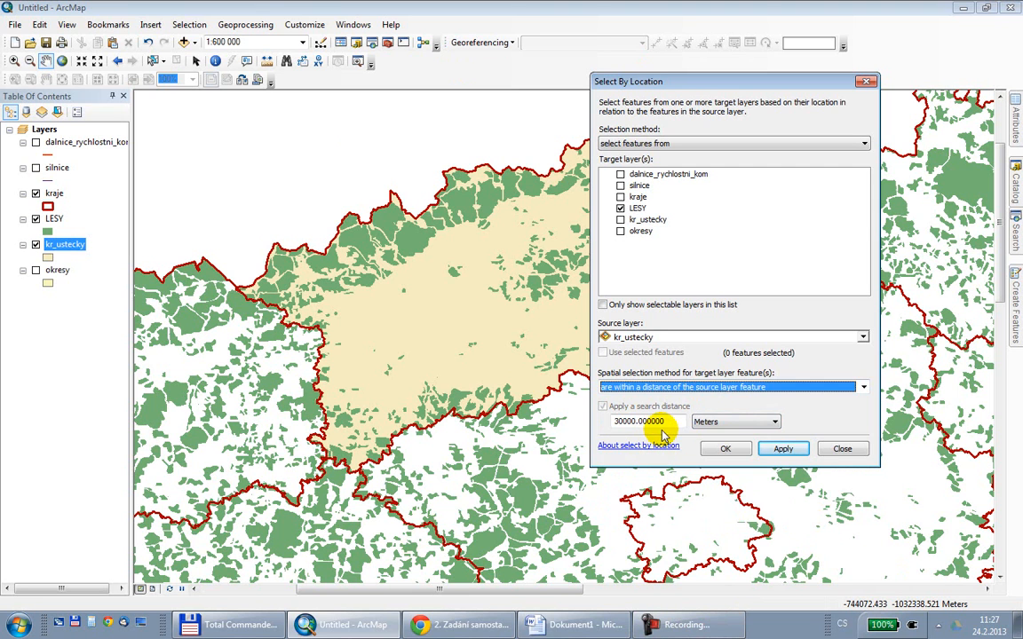
pyautogui.moveTo(676, 420); pyautogui.dragTo(615, 425)
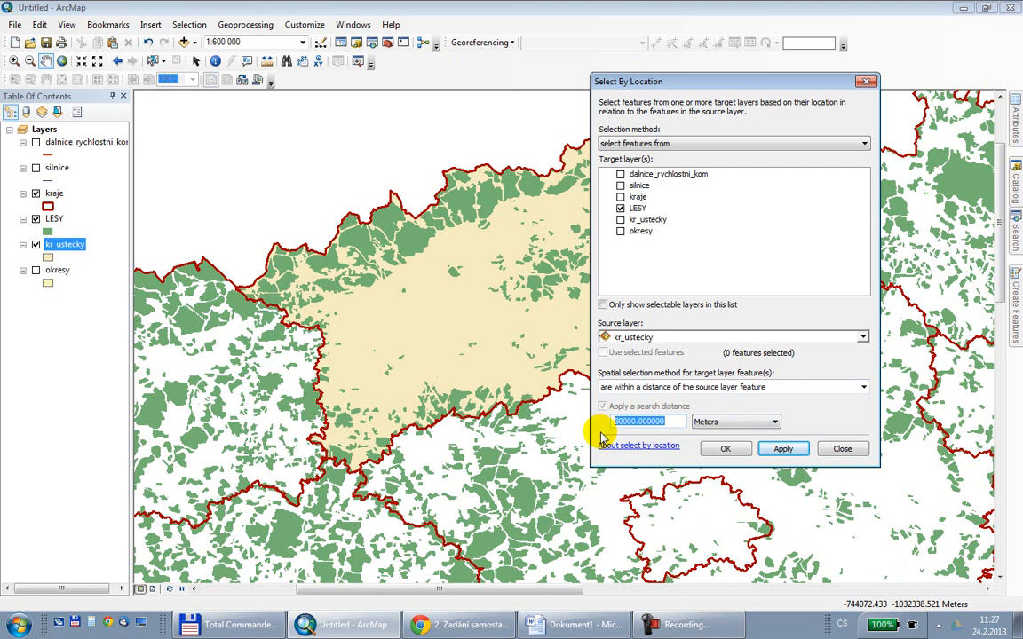
pyautogui.write('10')
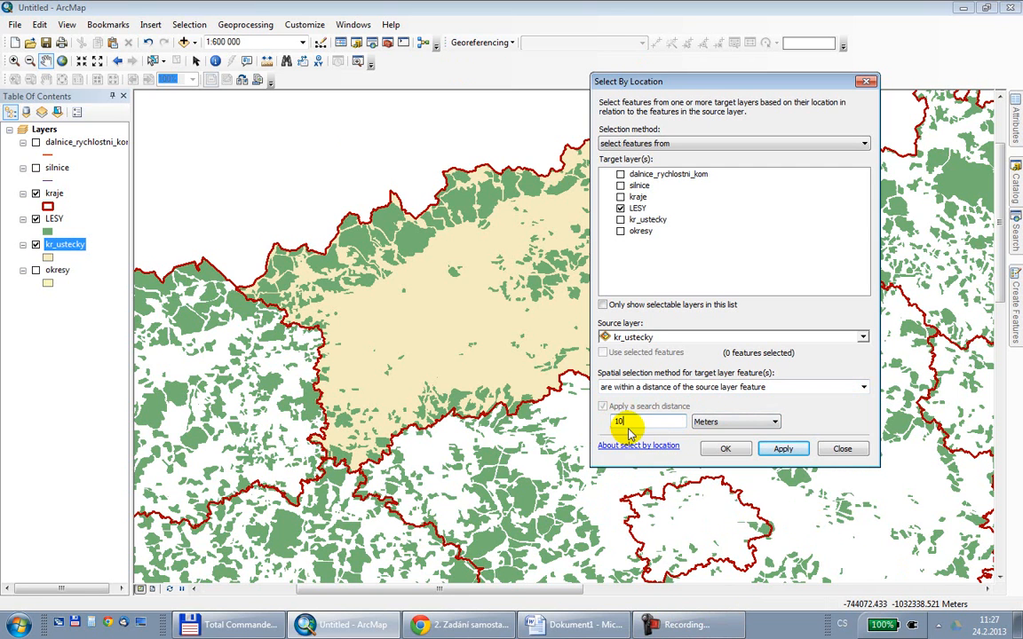
pyautogui.click(703, 424)
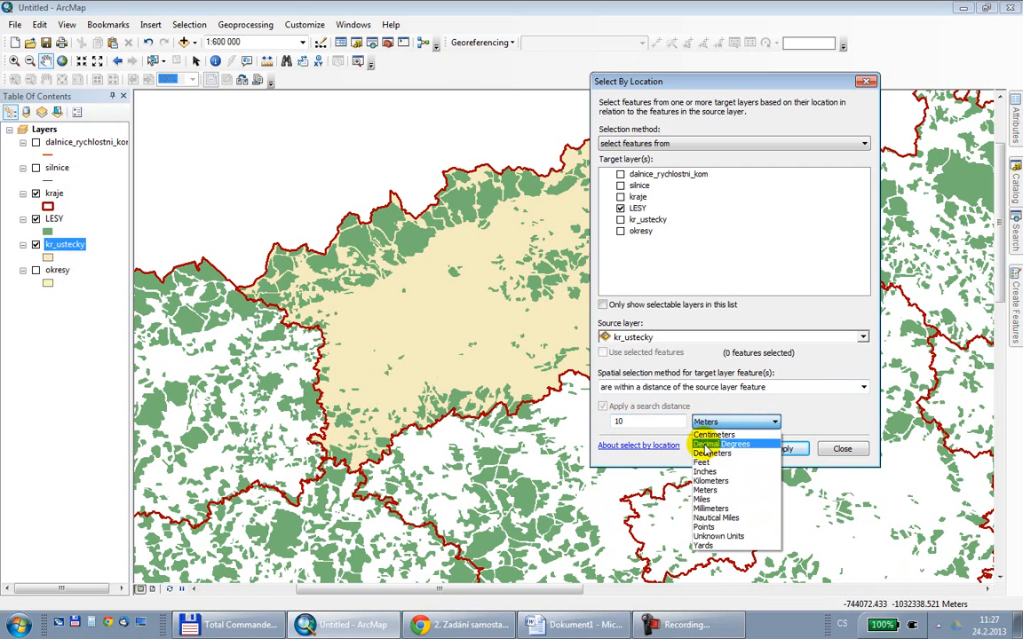
pyautogui.click(715, 481)
pyautogui.click(768, 454)
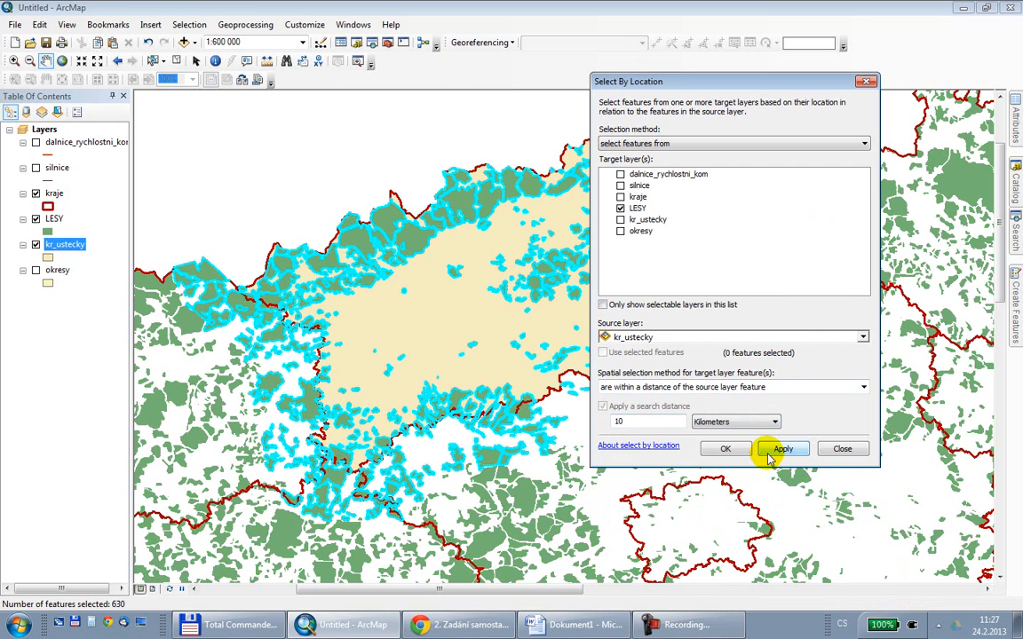
# - Measure the distance from the eastern kr_ustecky border to the outer selected forests and clear the selection
pyautogui.moveTo(681, 88); pyautogui.dragTo(825, 425)
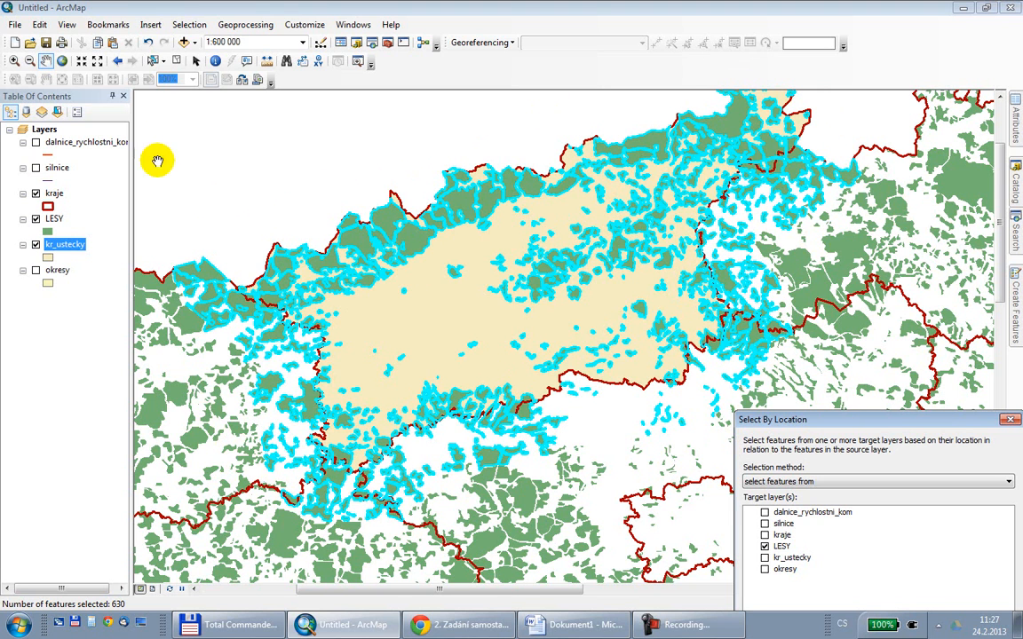
pyautogui.click(266, 61)
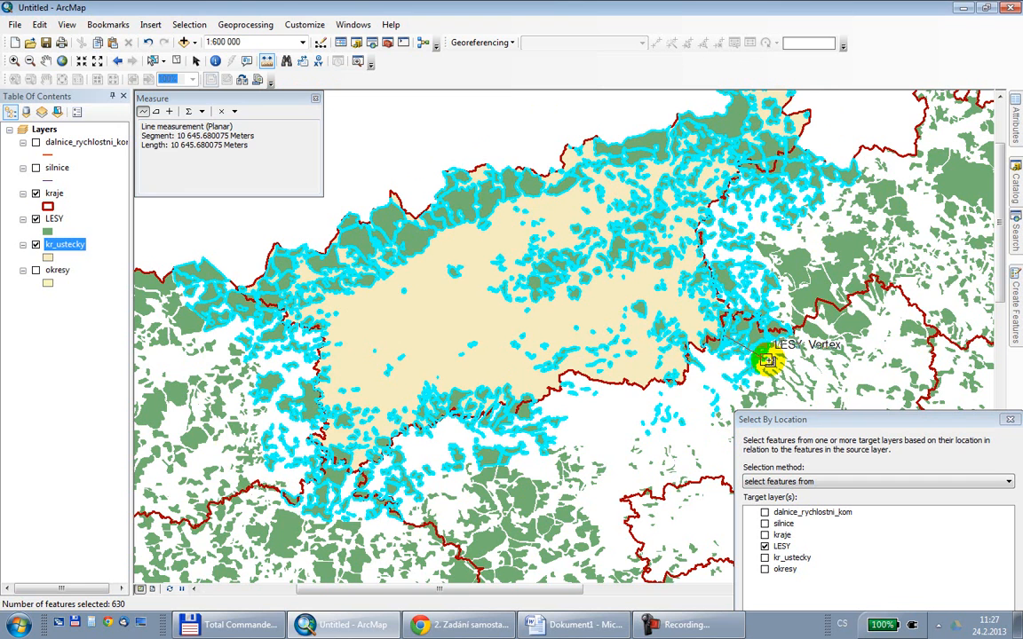
pyautogui.click(315, 98)
pyautogui.click(175, 58)
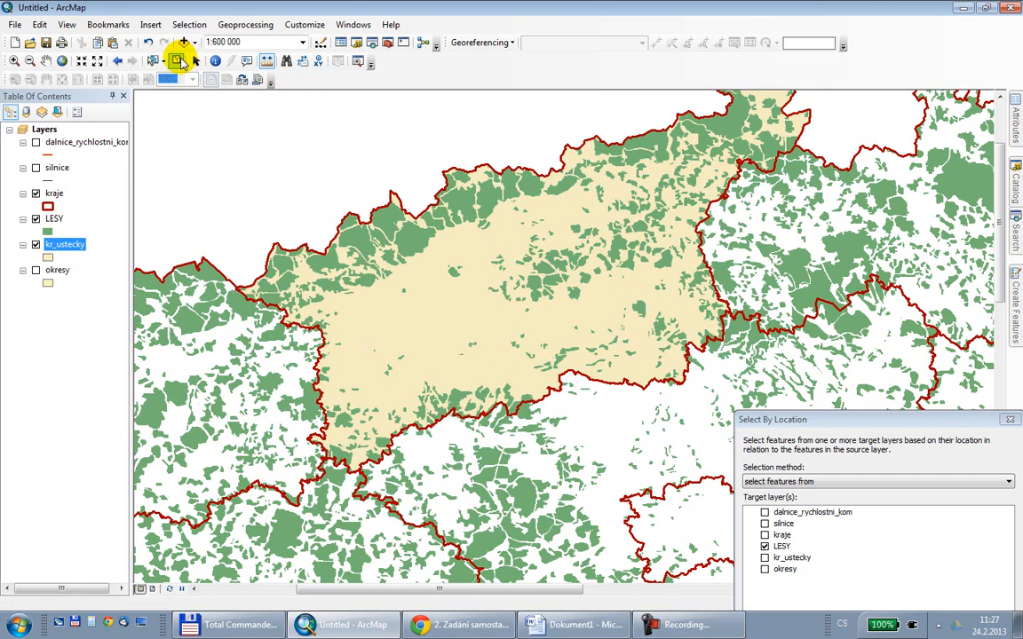
# - Try to select LESY forests that contain the kr_ustecky source layer feature, with a 10 kilometer search distance
pyautogui.moveTo(757, 410); pyautogui.dragTo(344, 76)
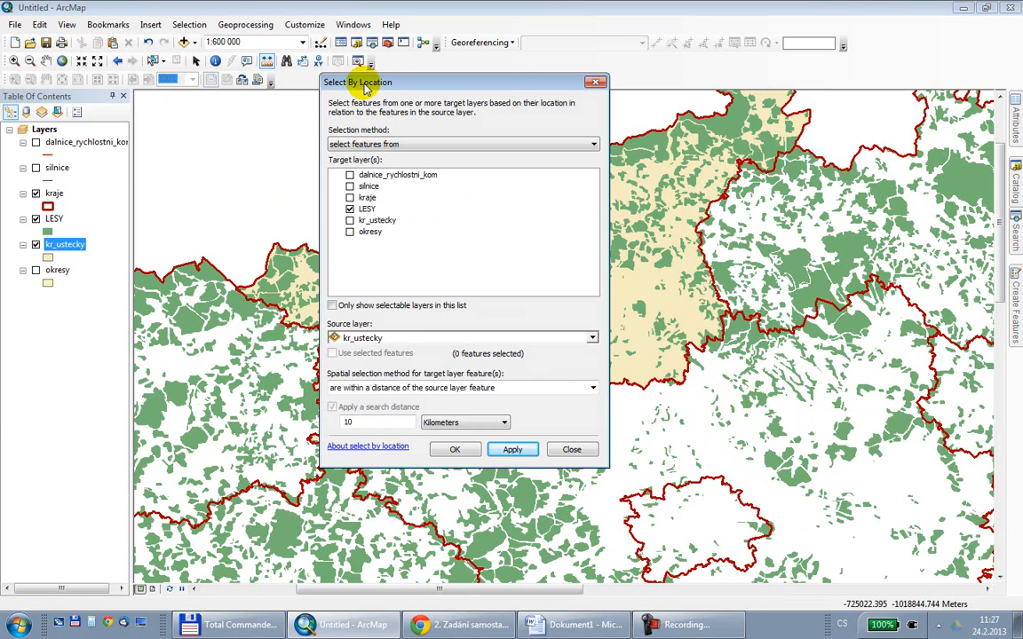
pyautogui.click(562, 389)
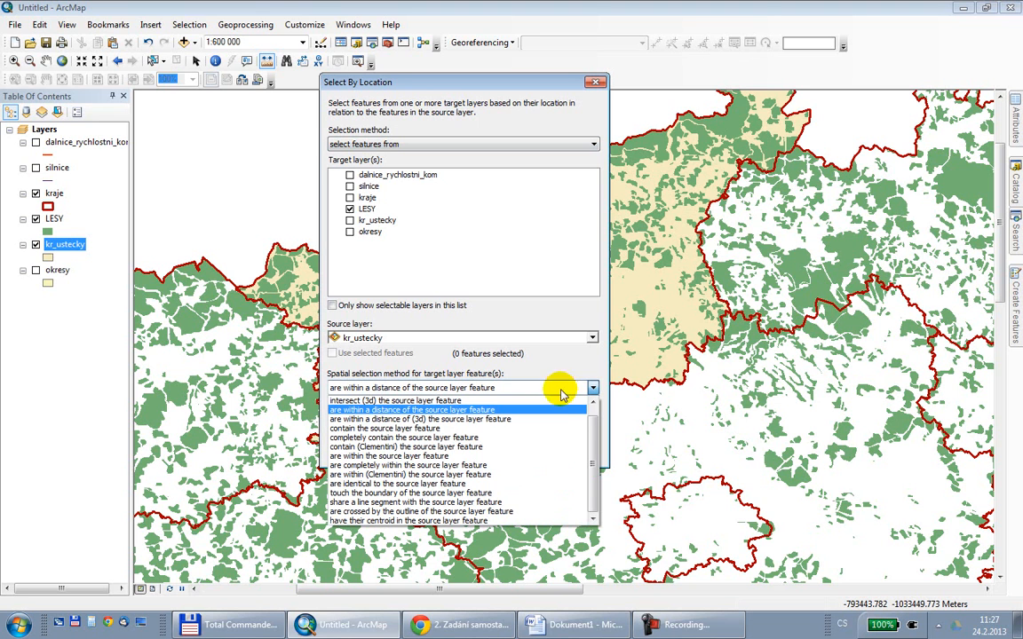
pyautogui.click(560, 434)
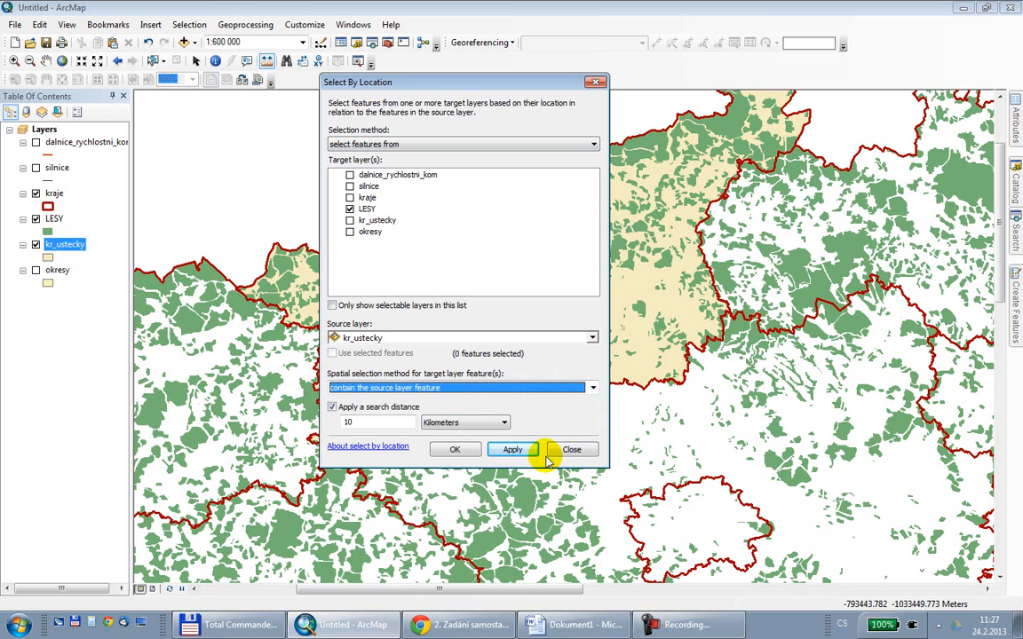
pyautogui.click(512, 450)
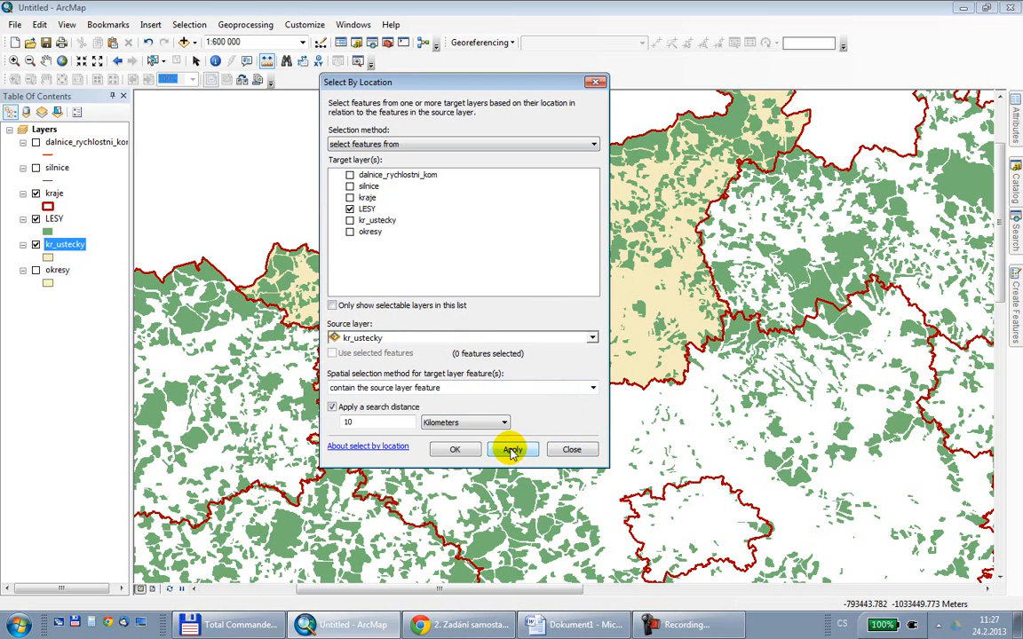
# - Select the LESY forests that are completely within the kr_ustecky source layer feature
pyautogui.click(538, 389)
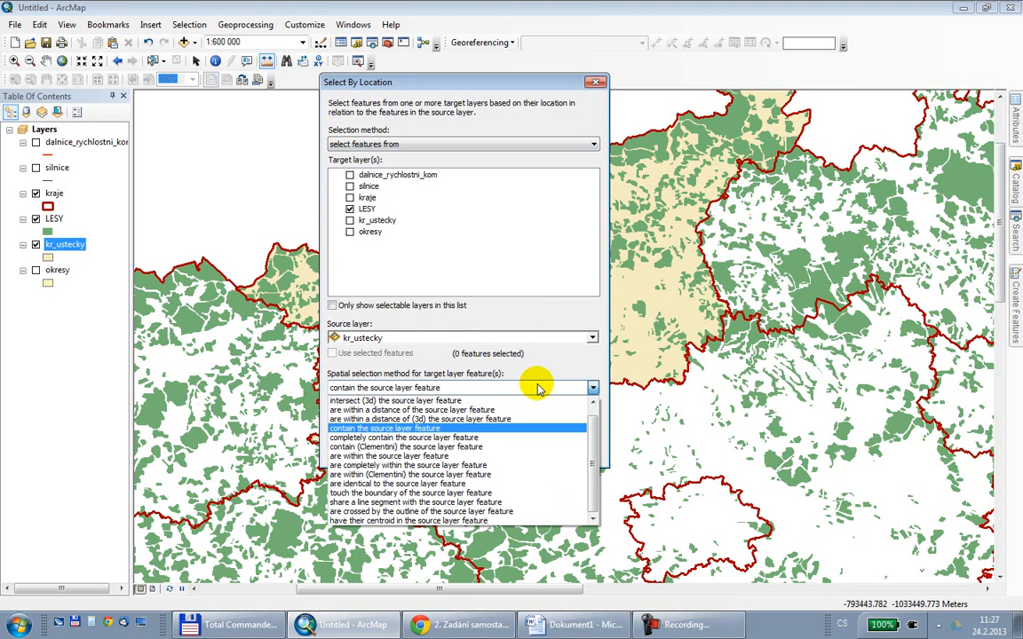
pyautogui.click(450, 466)
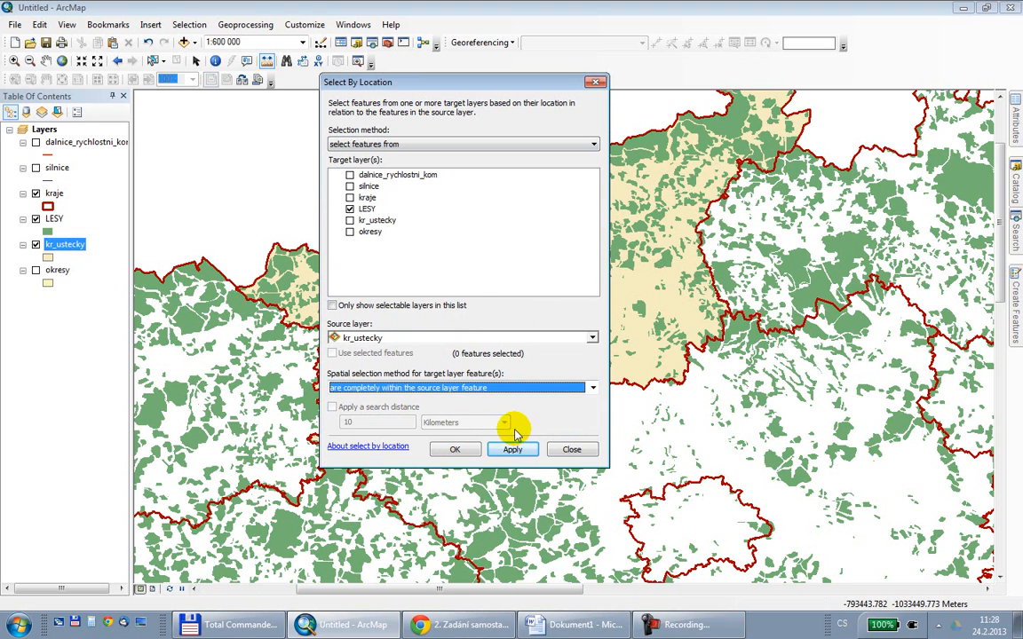
pyautogui.moveTo(432, 86); pyautogui.dragTo(744, 90)
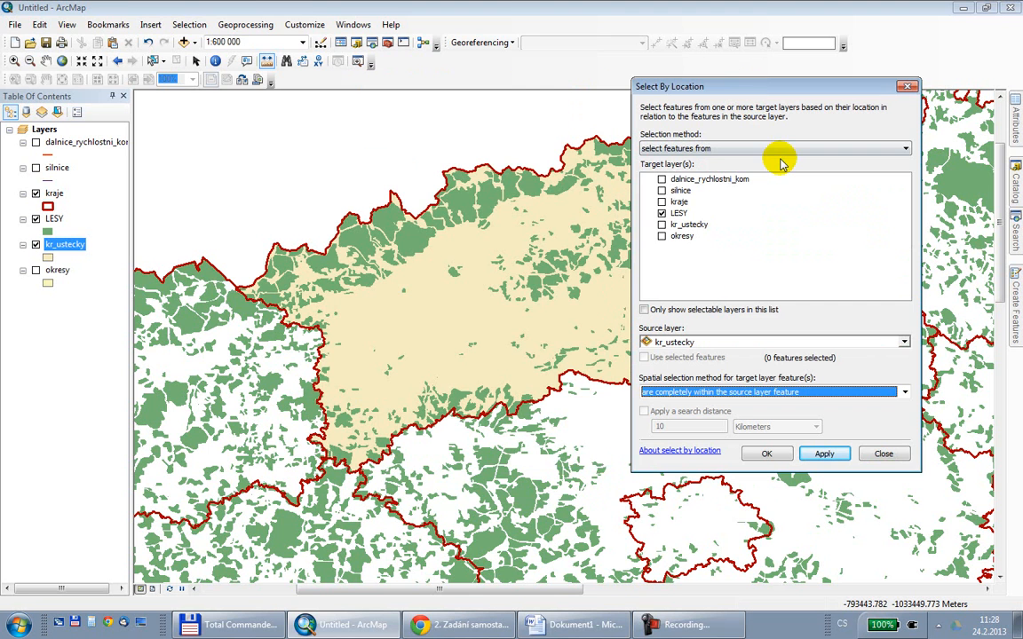
pyautogui.click(822, 454)
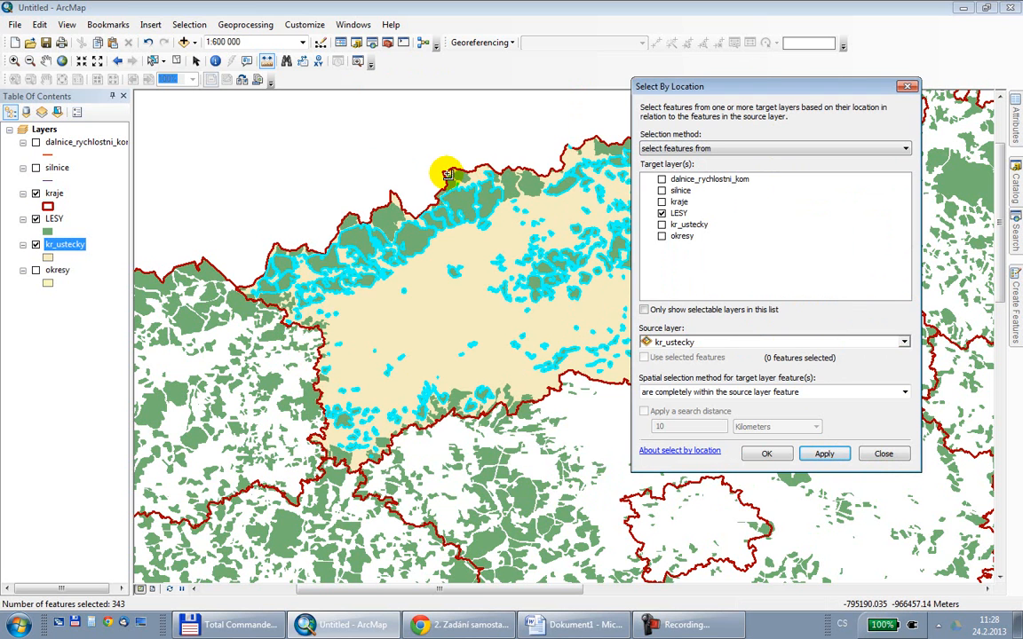
# - Examine which forests along the kr_ustecky border are selected, close Select By Location and clear the selection
pyautogui.moveTo(633, 87); pyautogui.dragTo(729, 397)
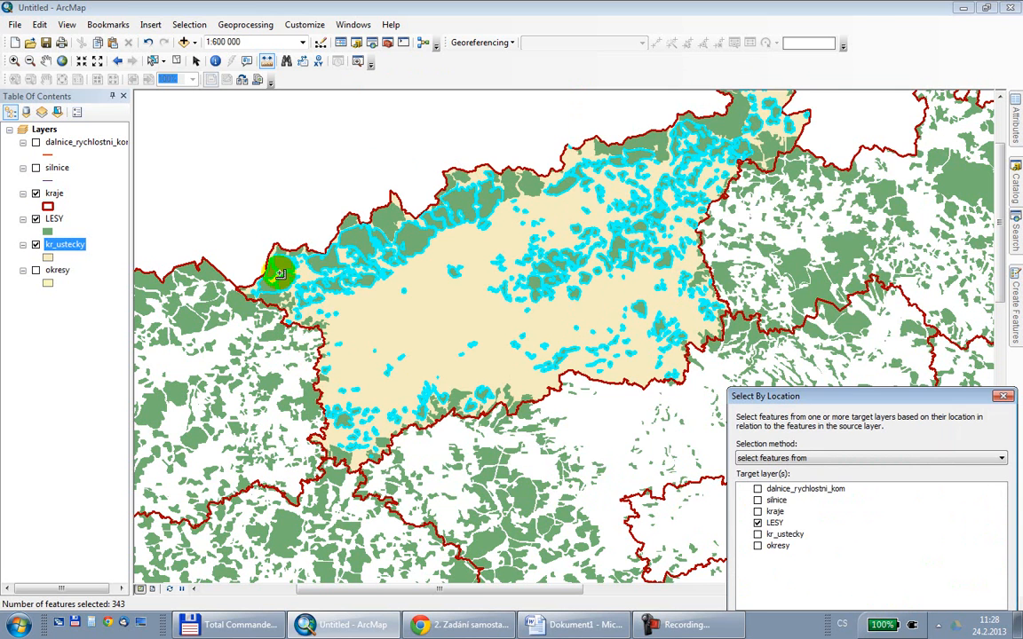
pyautogui.scroll(-5, 267, 302)
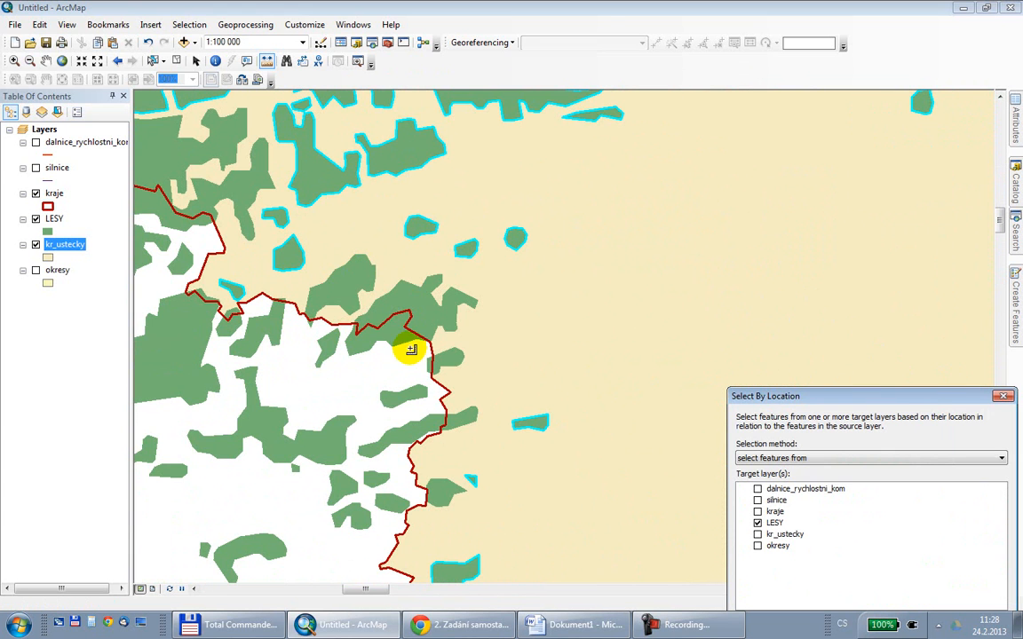
pyautogui.click(46, 59)
pyautogui.moveTo(167, 164); pyautogui.dragTo(457, 297)
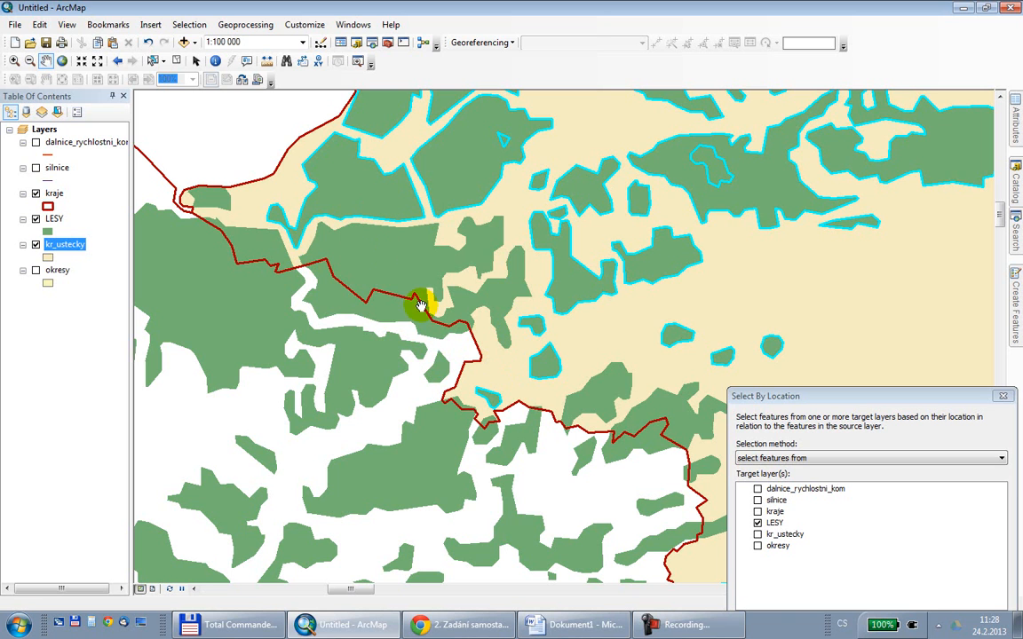
pyautogui.moveTo(810, 393); pyautogui.dragTo(501, 162)
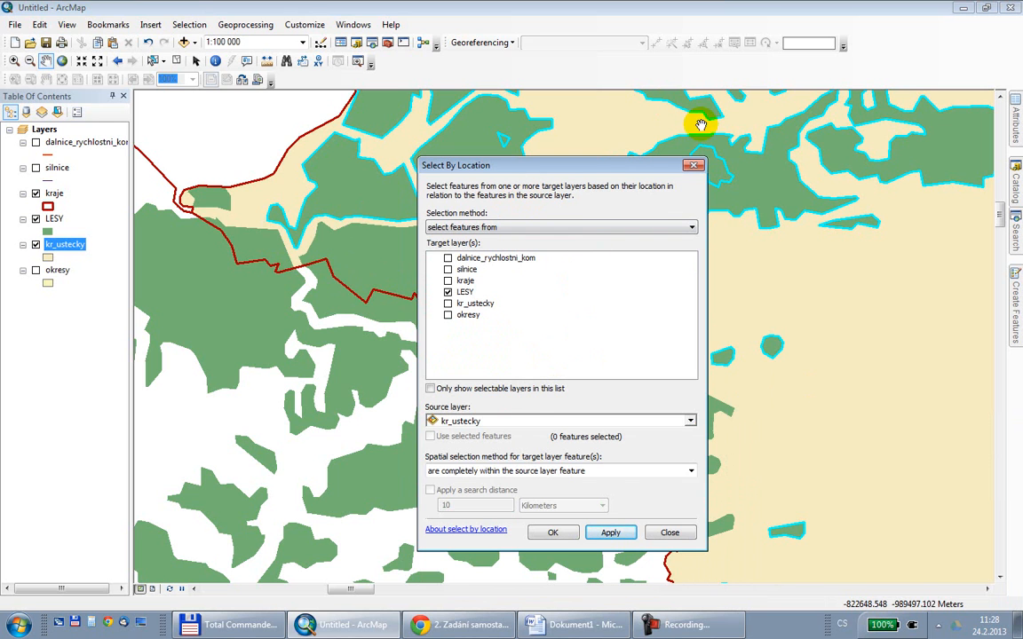
pyautogui.click(695, 168)
pyautogui.scroll(3, 537, 227)
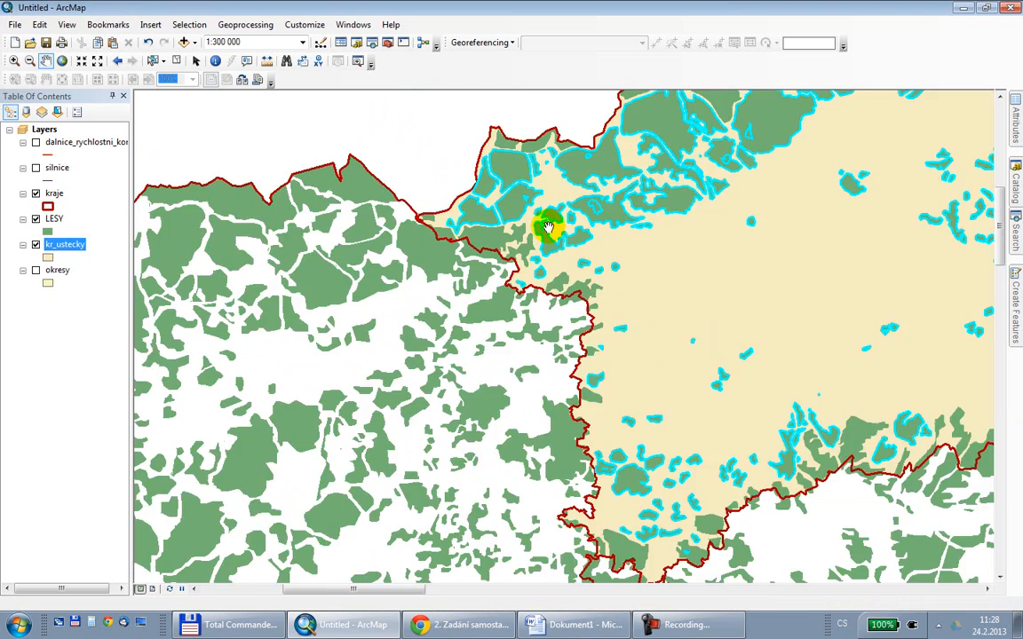
pyautogui.moveTo(634, 258); pyautogui.dragTo(285, 341)
pyautogui.scroll(2, 401, 318)
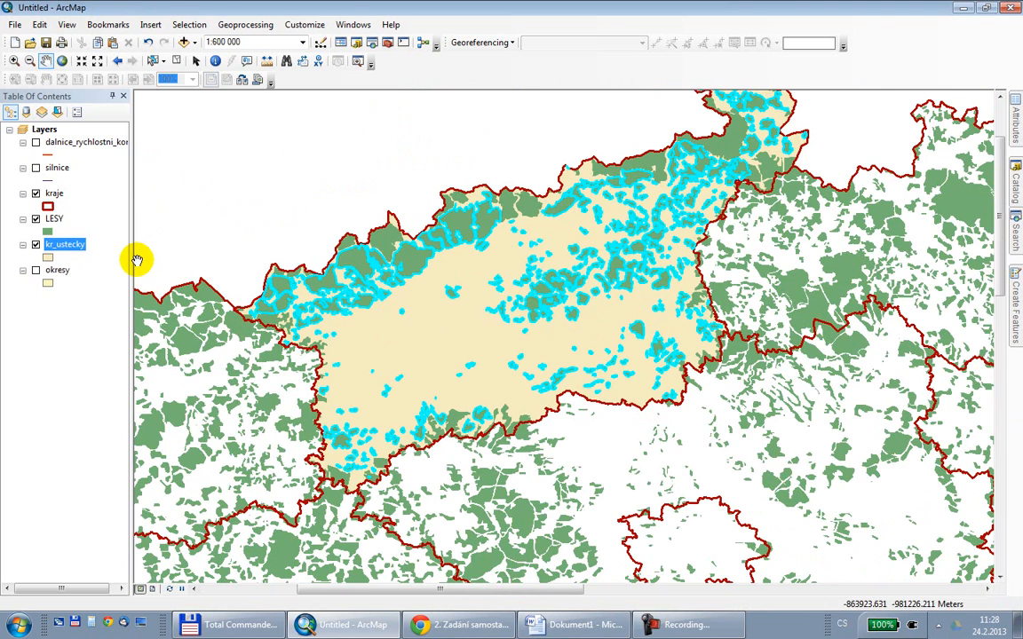
pyautogui.click(177, 61)
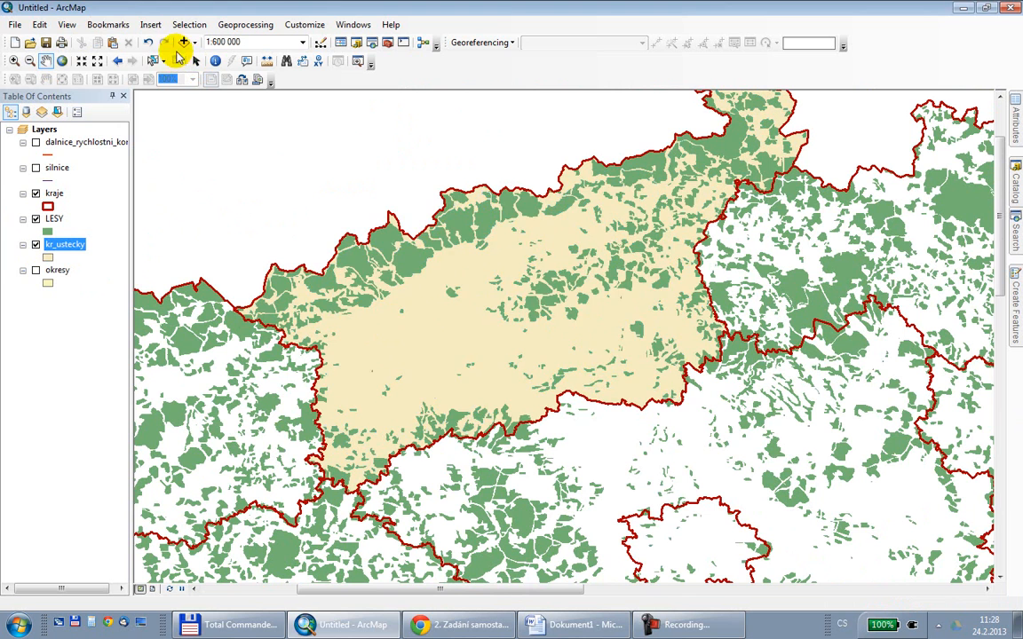
# - Add the ZEL_TRAT.shp railway layer from the Data folder to the map
pyautogui.click(183, 41)
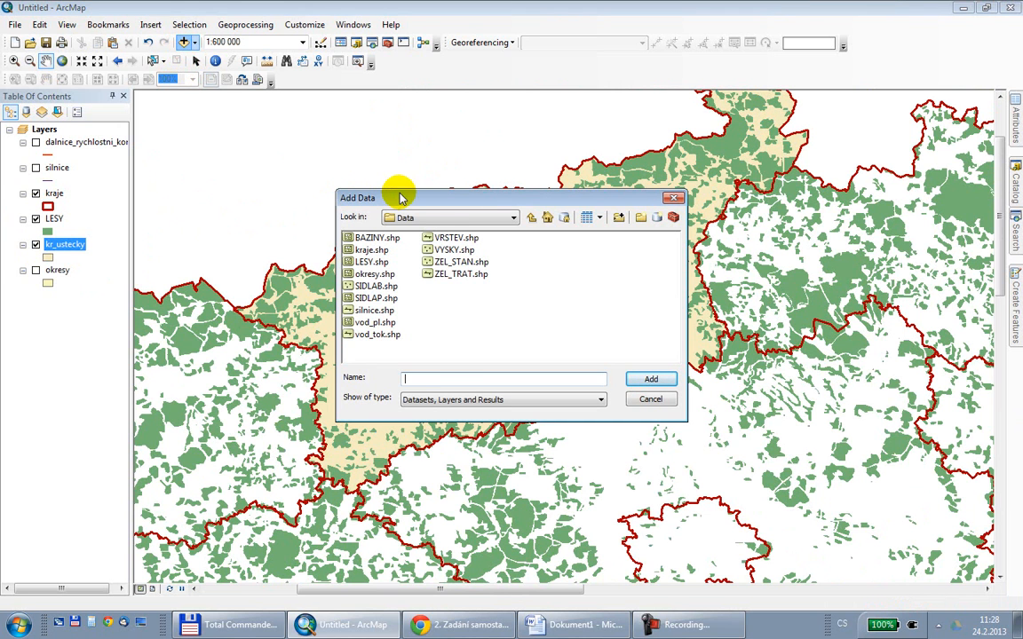
pyautogui.click(457, 273)
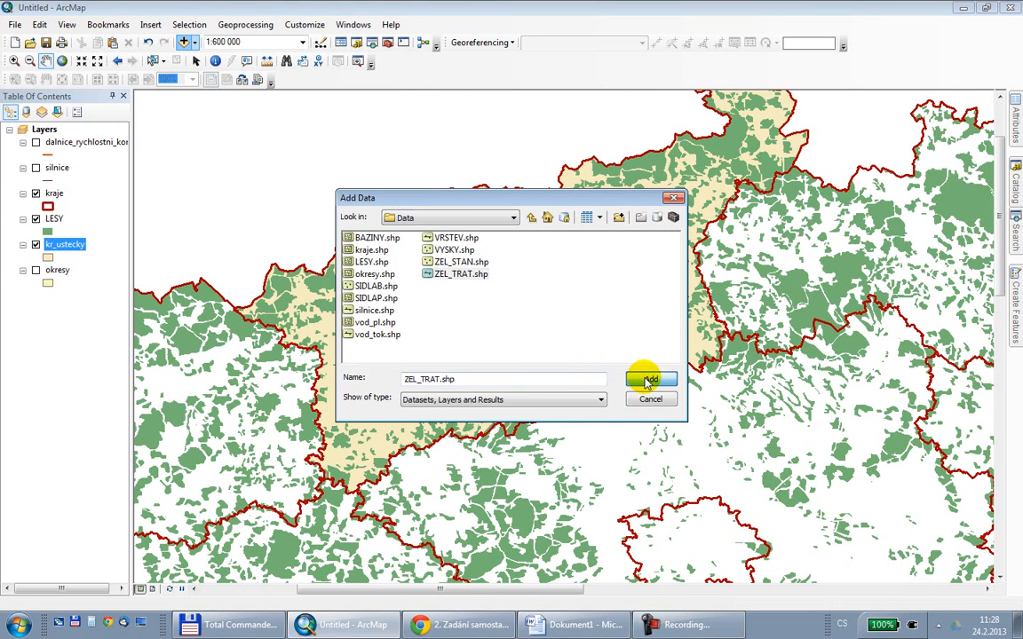
pyautogui.click(648, 381)
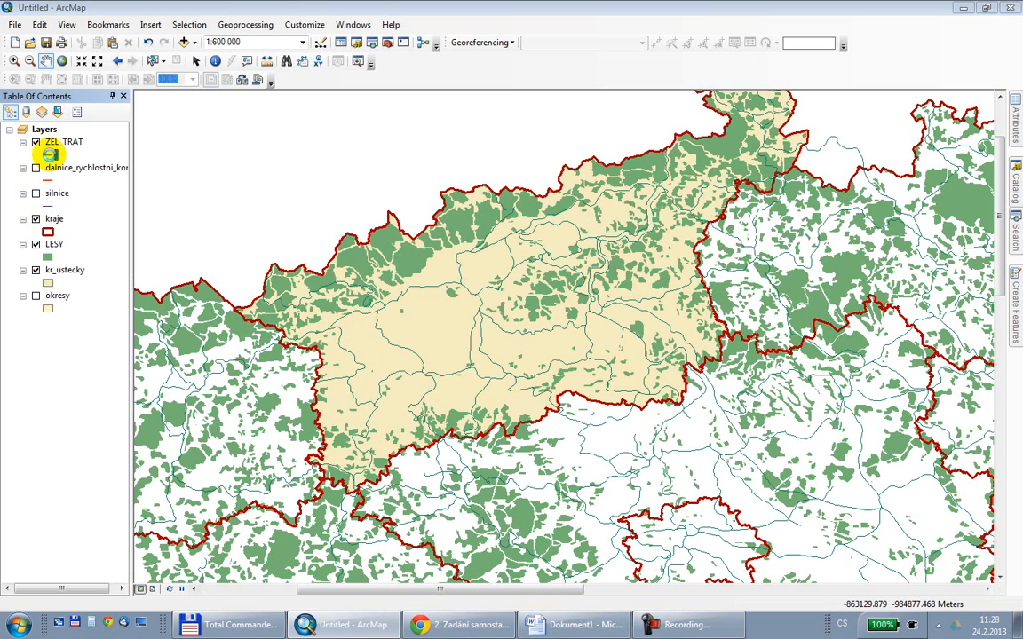
# - Symbolize the ZEL_TRAT lines with the Single, Nautical Dashed symbol and reduce its width
pyautogui.click(50, 156)
pyautogui.scroll(-1, 439, 267)
pyautogui.scroll(-5, 453, 244)
pyautogui.scroll(-6, 453, 247)
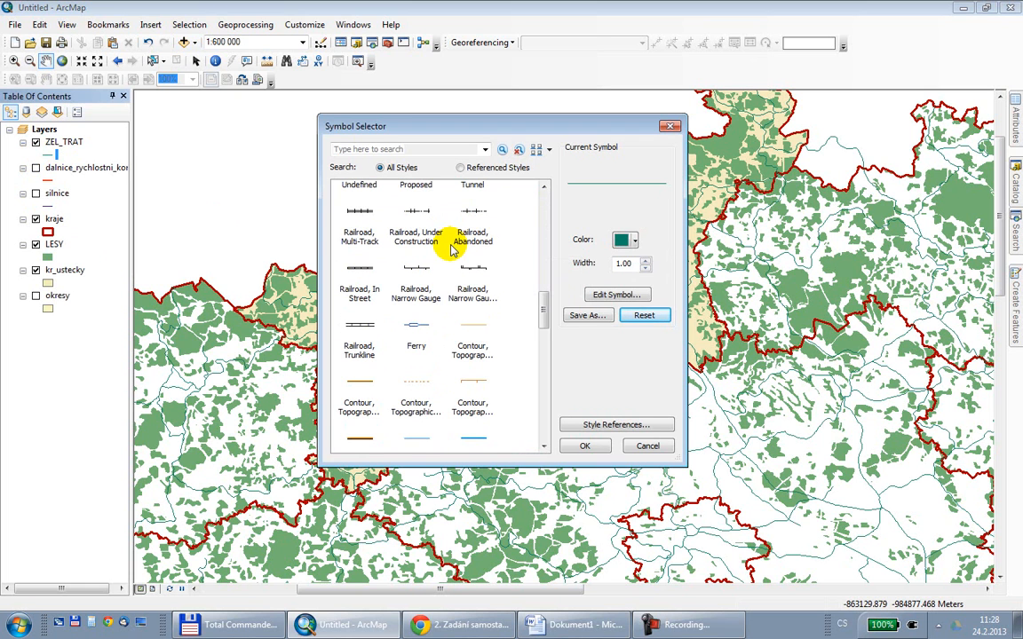
pyautogui.scroll(-5, 452, 247)
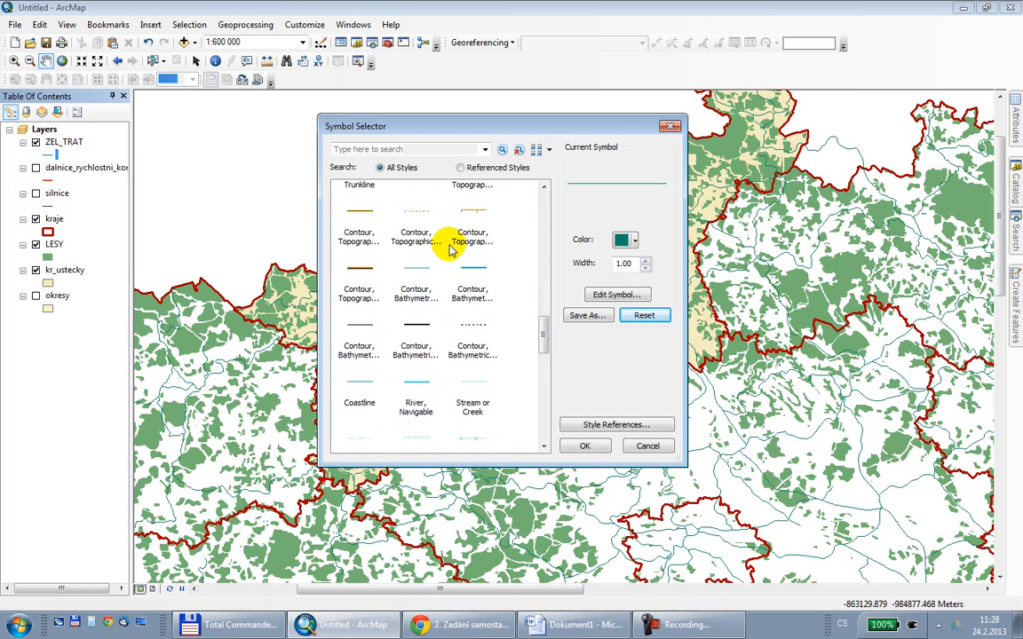
pyautogui.click(476, 402)
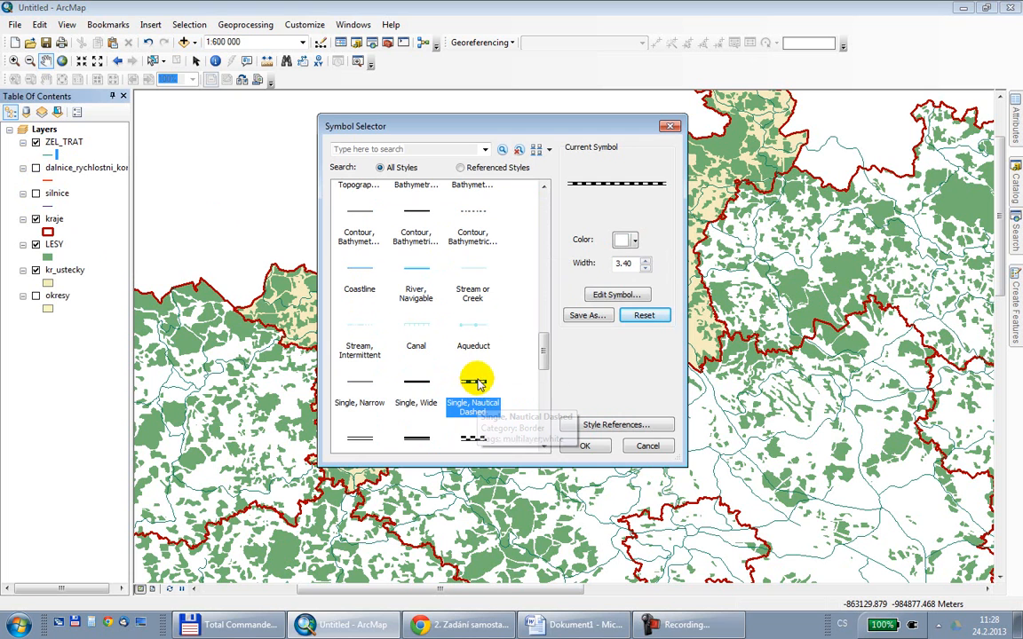
pyautogui.click(645, 268)
pyautogui.click(587, 447)
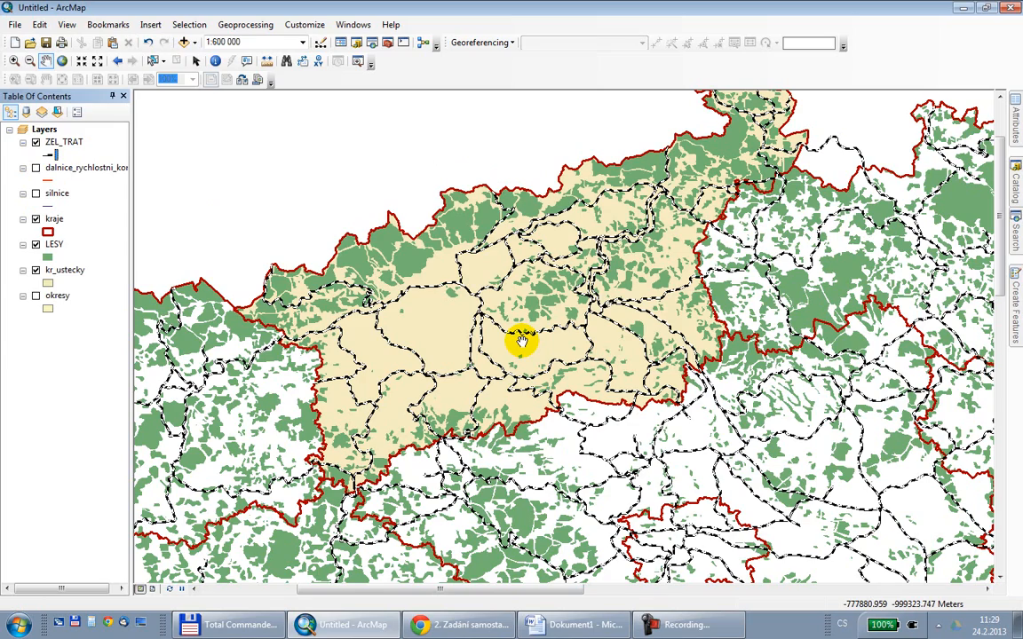
# - Set up a selection by location with ZEL_TRAT as the only target layer and LESY as the source layer
pyautogui.scroll(2, 555, 434)
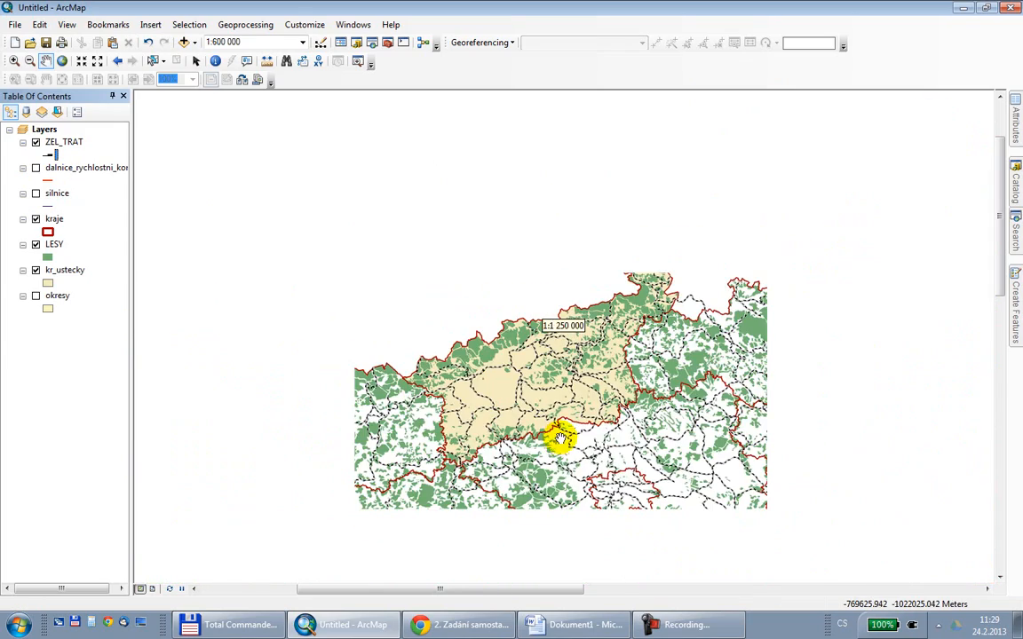
pyautogui.moveTo(562, 455); pyautogui.dragTo(491, 278)
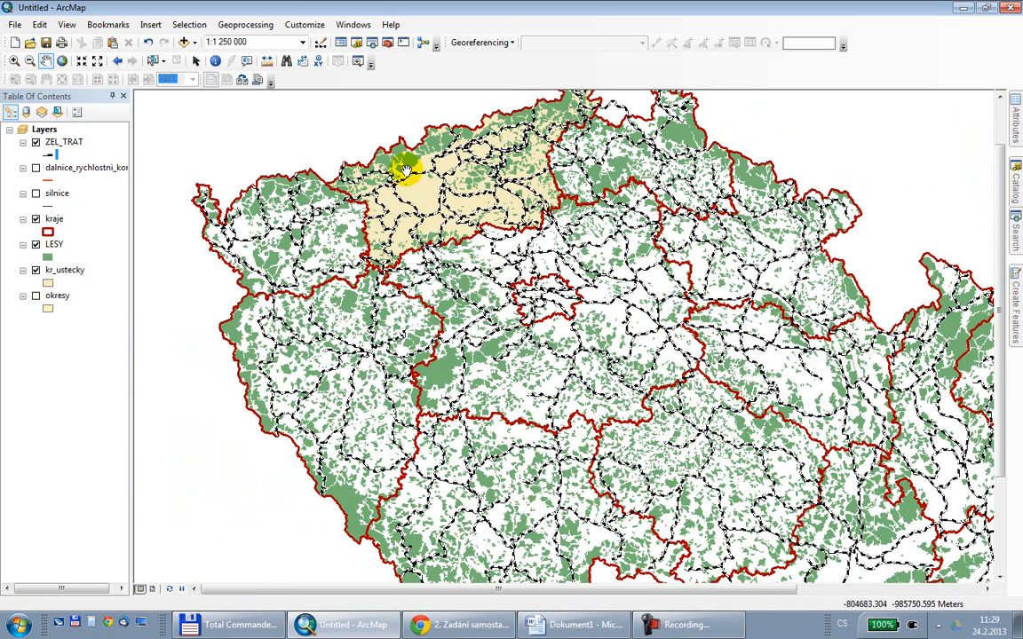
pyautogui.click(189, 25)
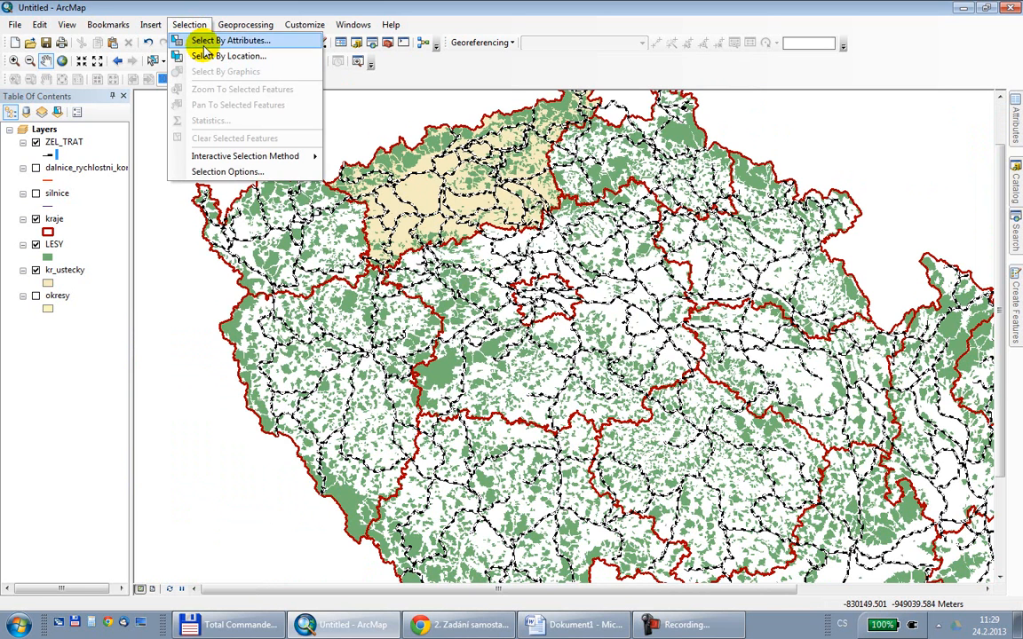
pyautogui.click(197, 40)
pyautogui.press('Escape')
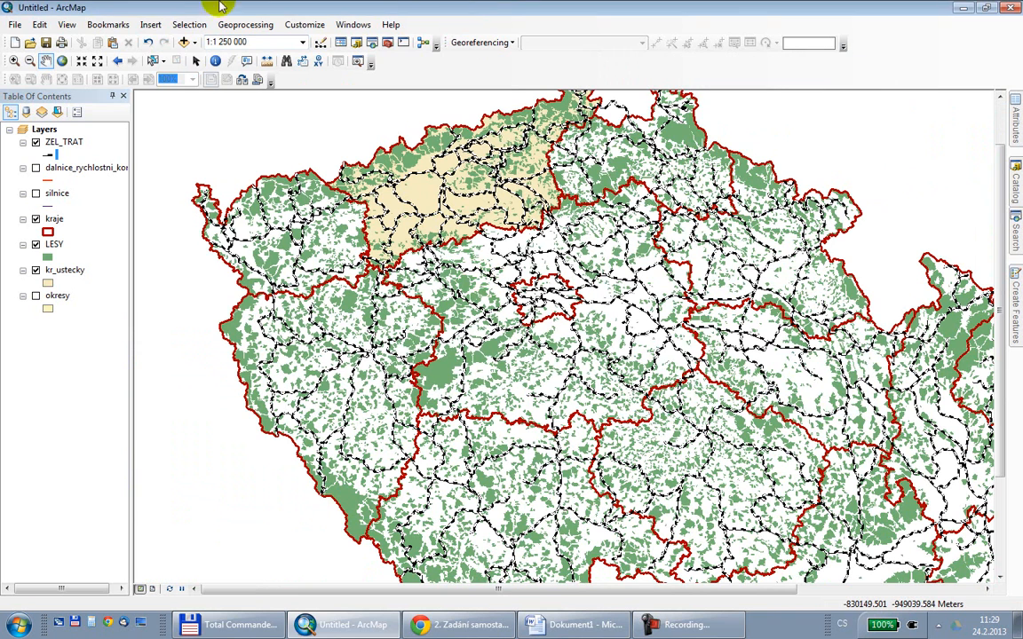
pyautogui.click(184, 24)
pyautogui.click(209, 56)
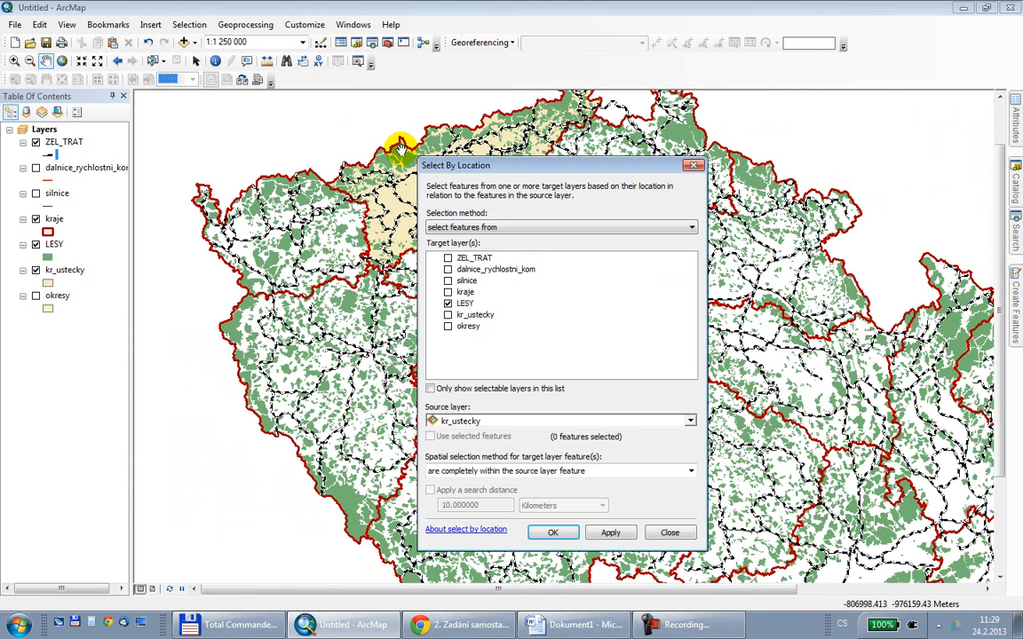
pyautogui.click(449, 304)
pyautogui.click(448, 304)
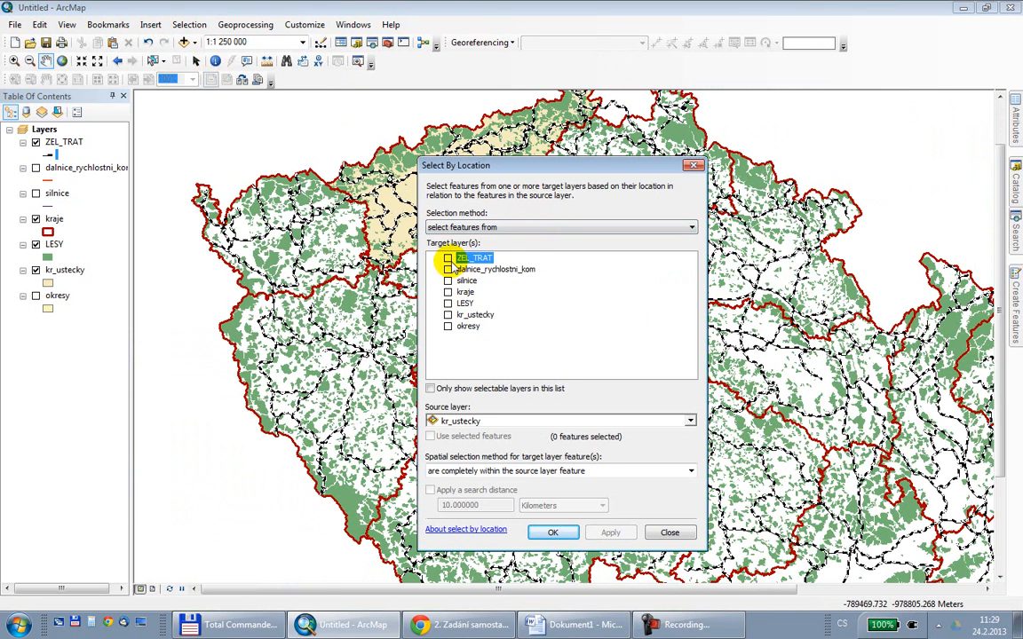
pyautogui.click(449, 258)
pyautogui.click(430, 421)
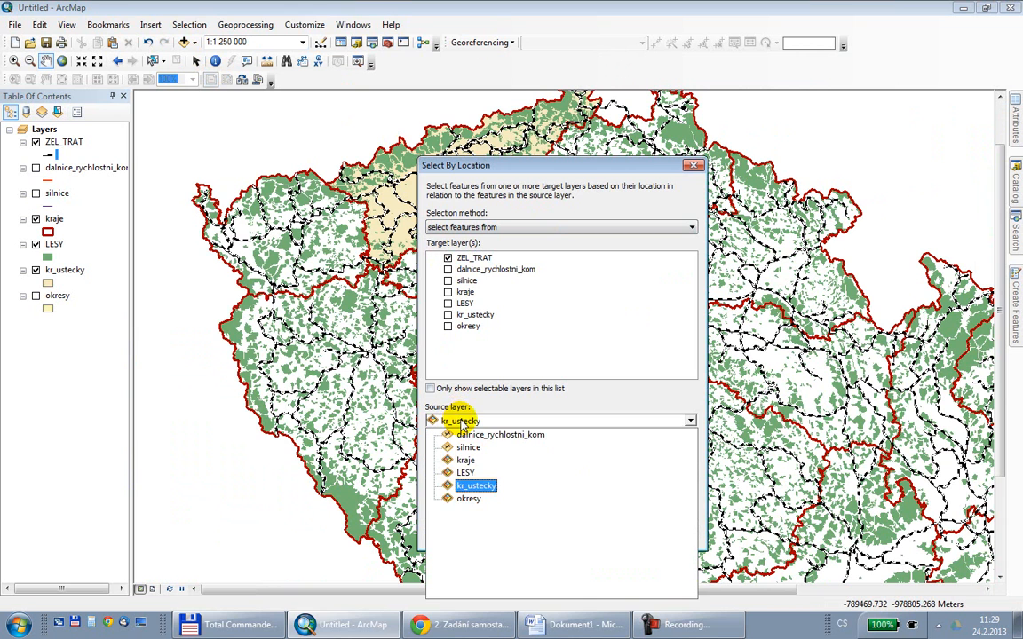
pyautogui.click(465, 474)
# - Select the ZEL_TRAT railways that intersect the LESY source layer feature
pyautogui.moveTo(497, 177); pyautogui.dragTo(490, 106)
pyautogui.click(536, 399)
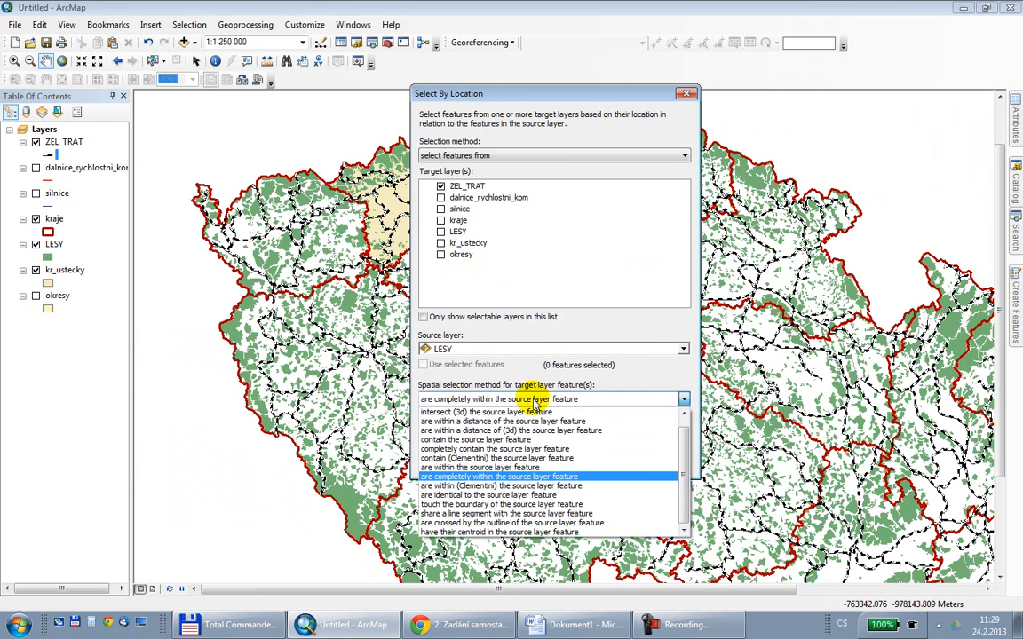
pyautogui.scroll(1, 548, 414)
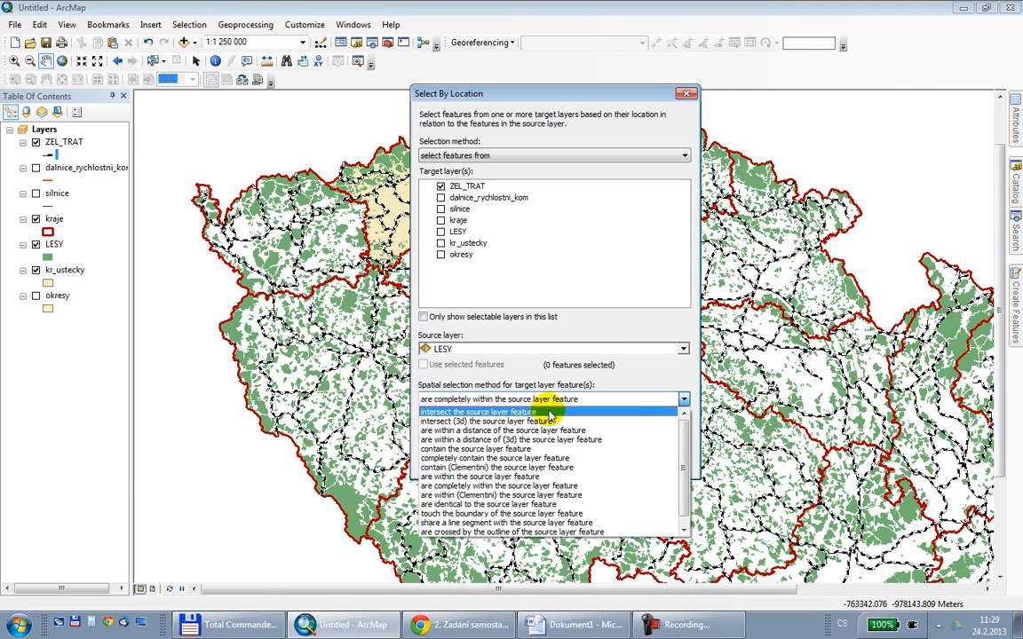
pyautogui.click(548, 413)
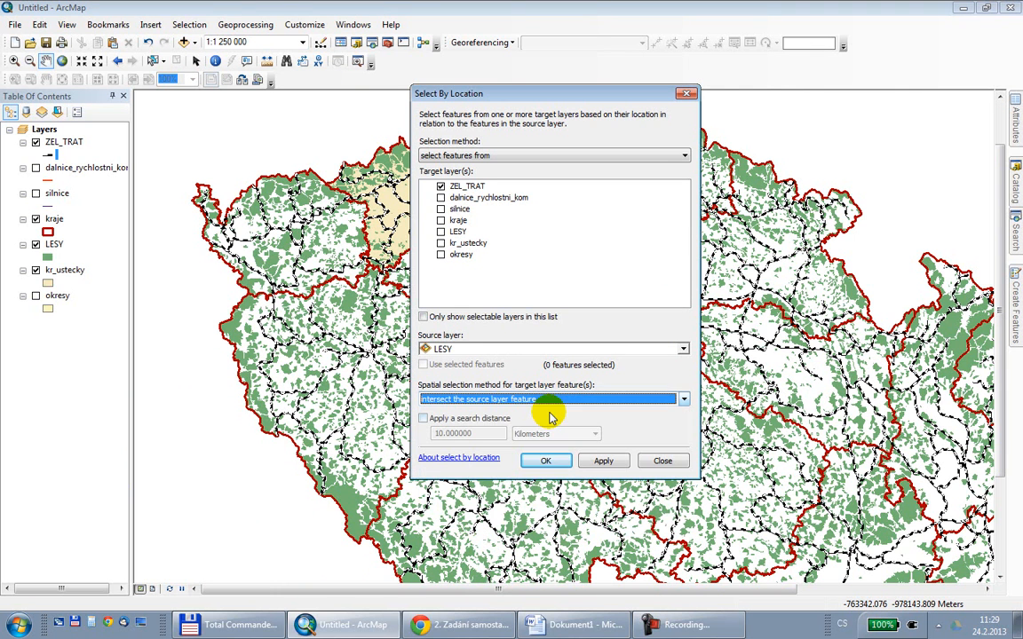
pyautogui.click(546, 462)
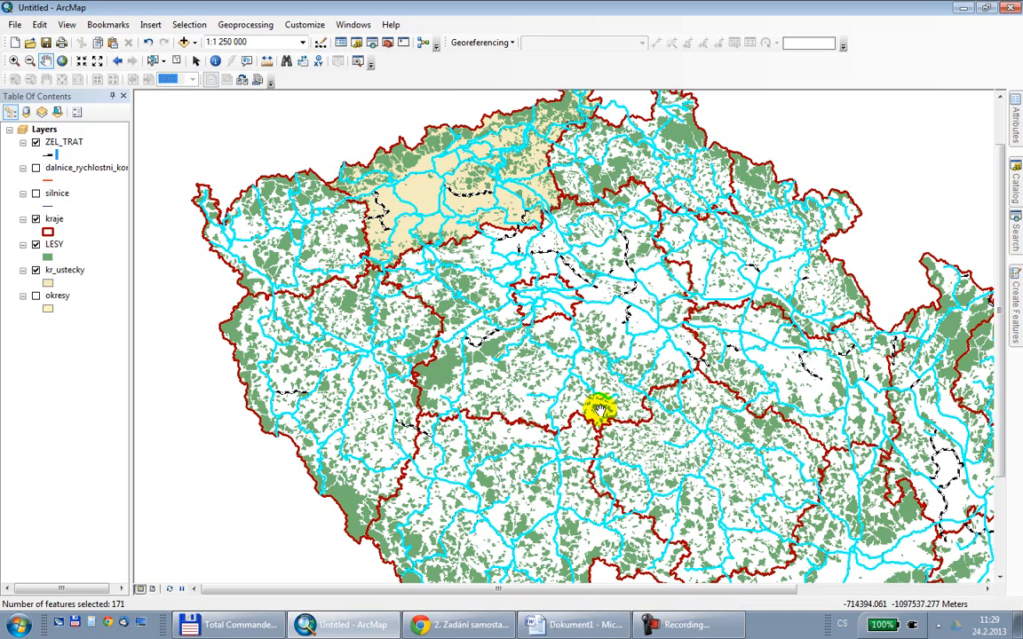
# - Examine which railways around the western kr_ustecky border are selected, and clear the selection
pyautogui.scroll(-3, 346, 226)
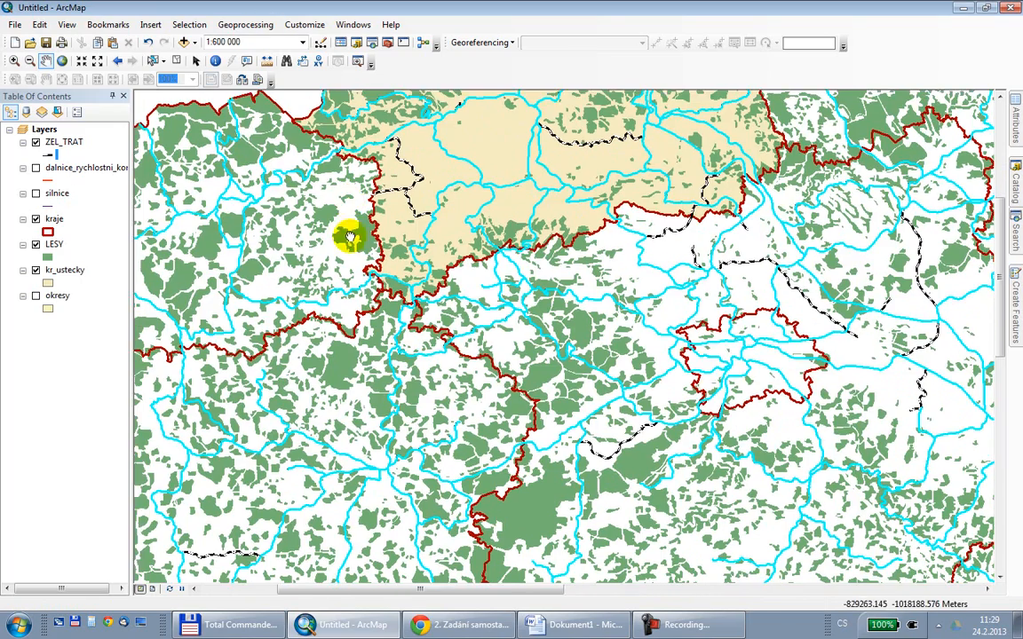
pyautogui.moveTo(344, 228); pyautogui.dragTo(427, 354)
pyautogui.scroll(-2, 424, 349)
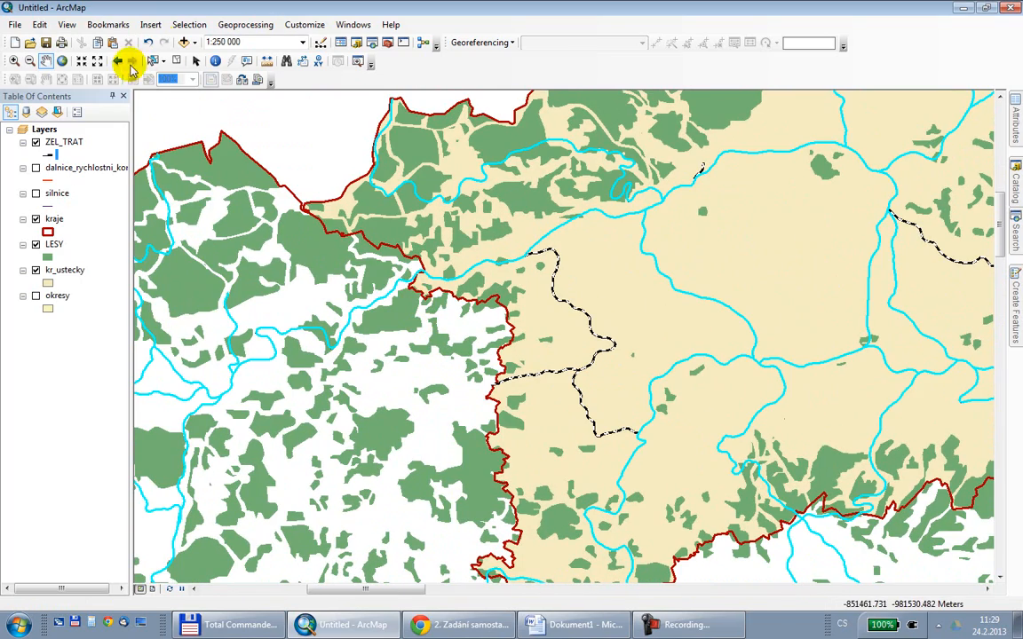
pyautogui.click(175, 60)
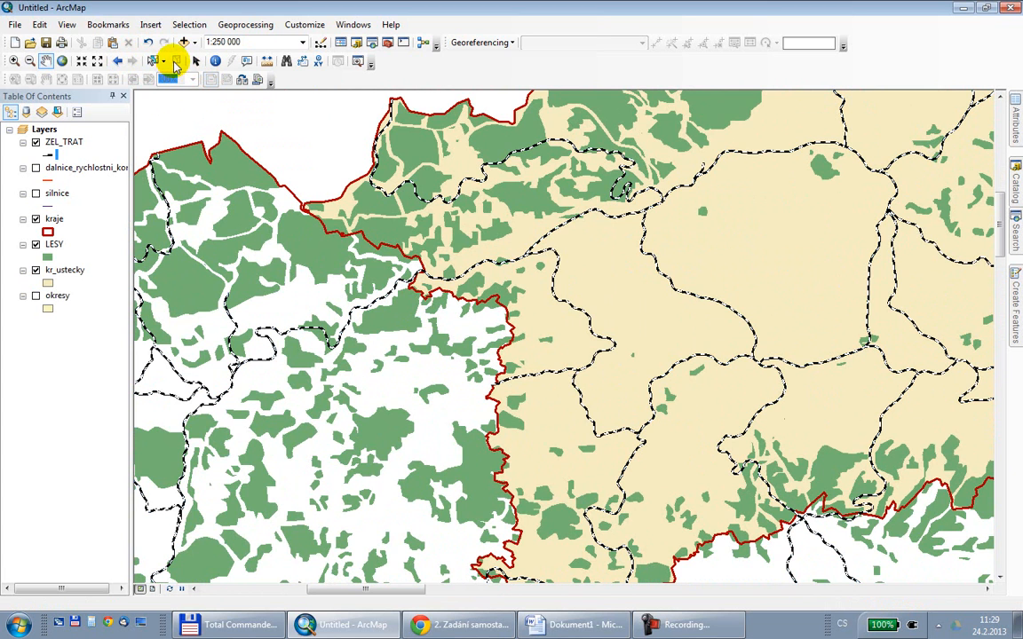
# - Select a railway near the western kr_ustecky border on the map to inspect its full extent, and clear the selection
pyautogui.click(153, 61)
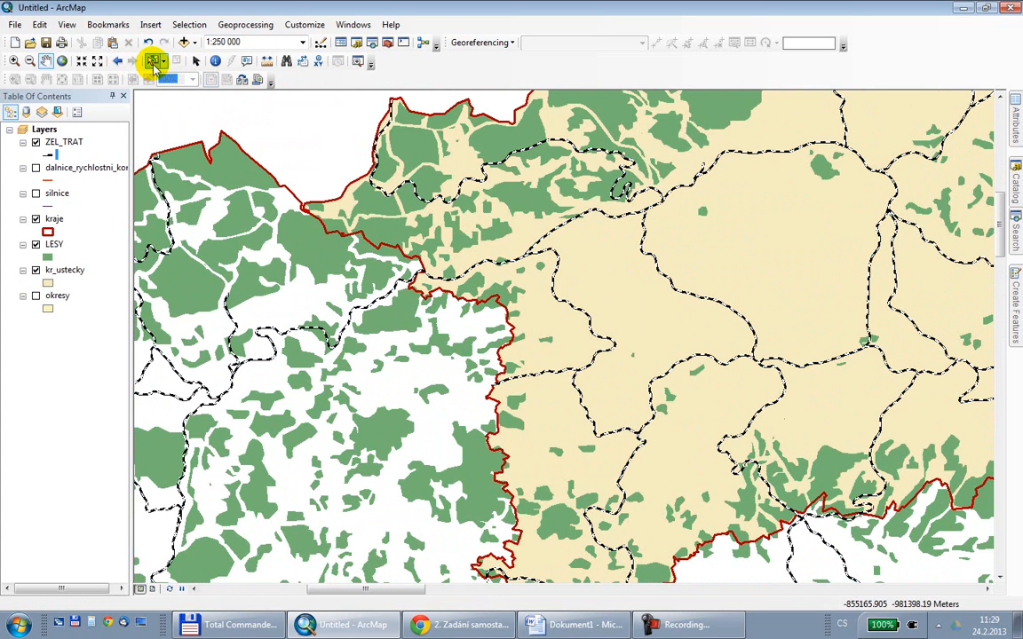
pyautogui.click(357, 311)
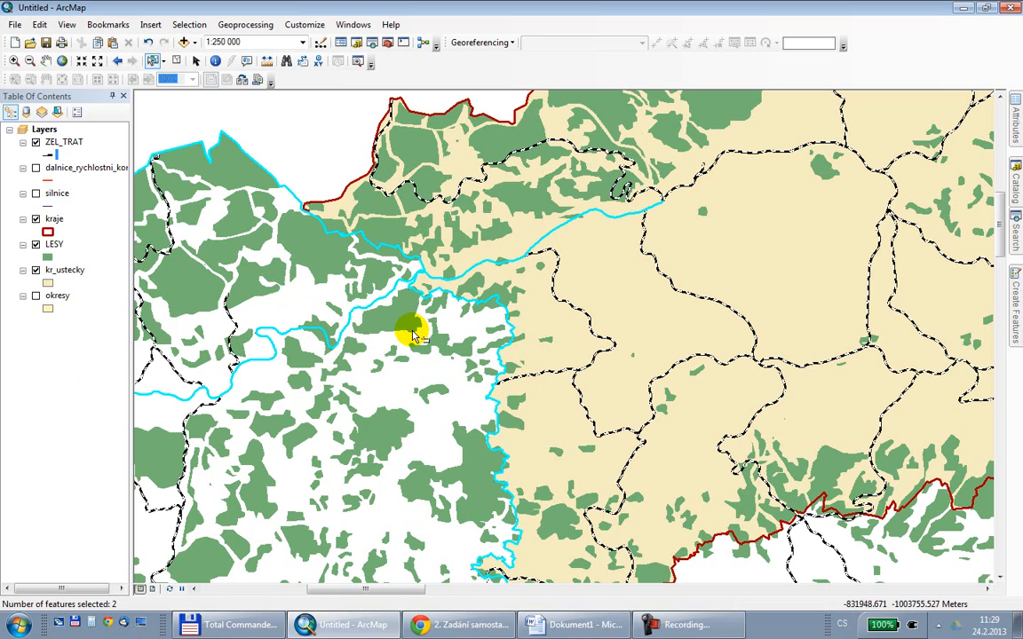
pyautogui.scroll(3, 497, 258)
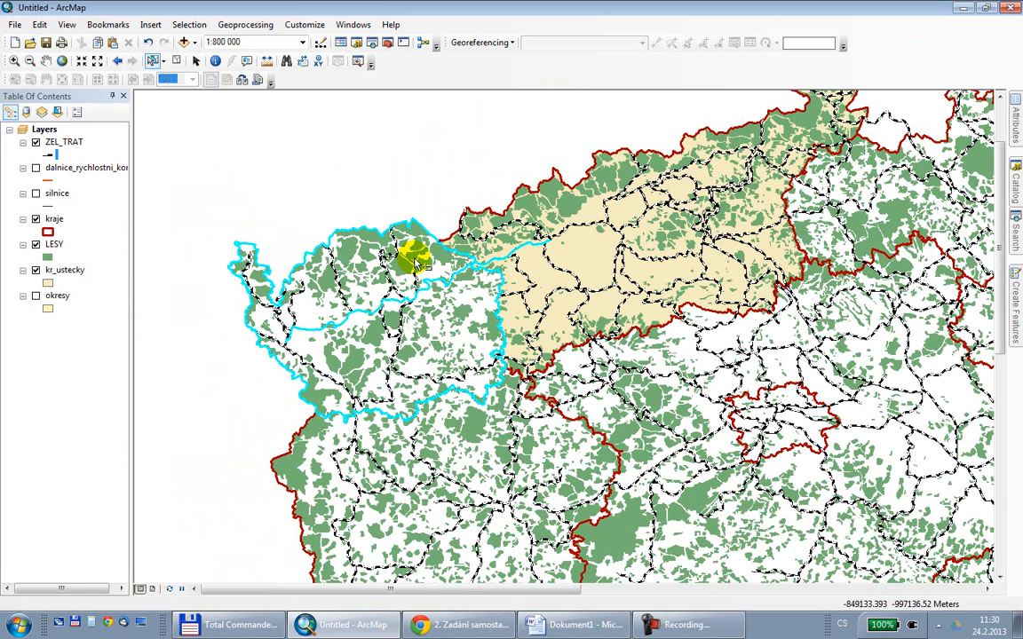
pyautogui.click(187, 24)
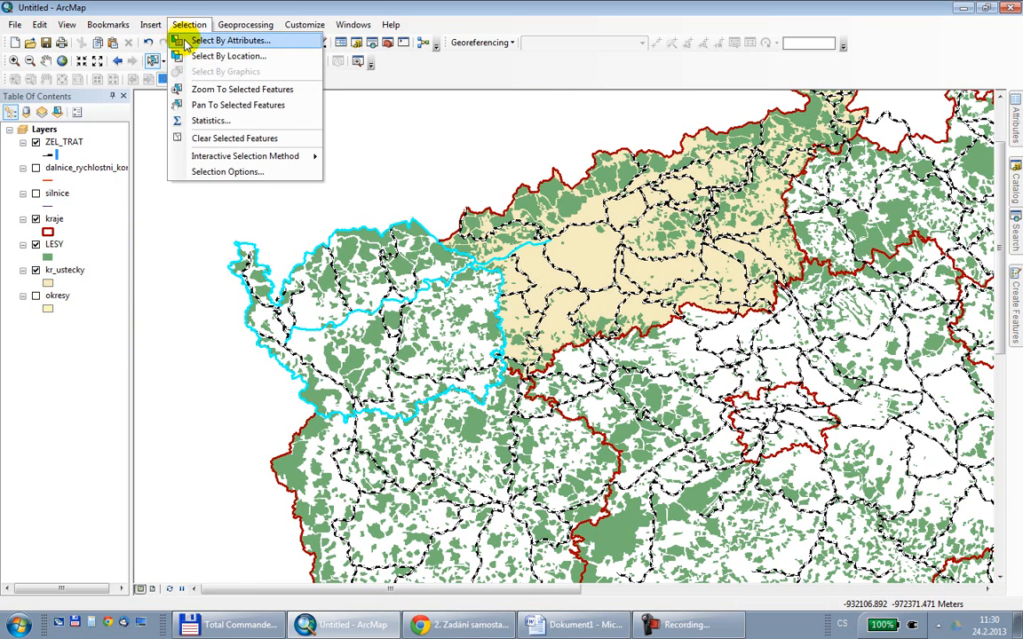
pyautogui.click(188, 24)
pyautogui.click(177, 62)
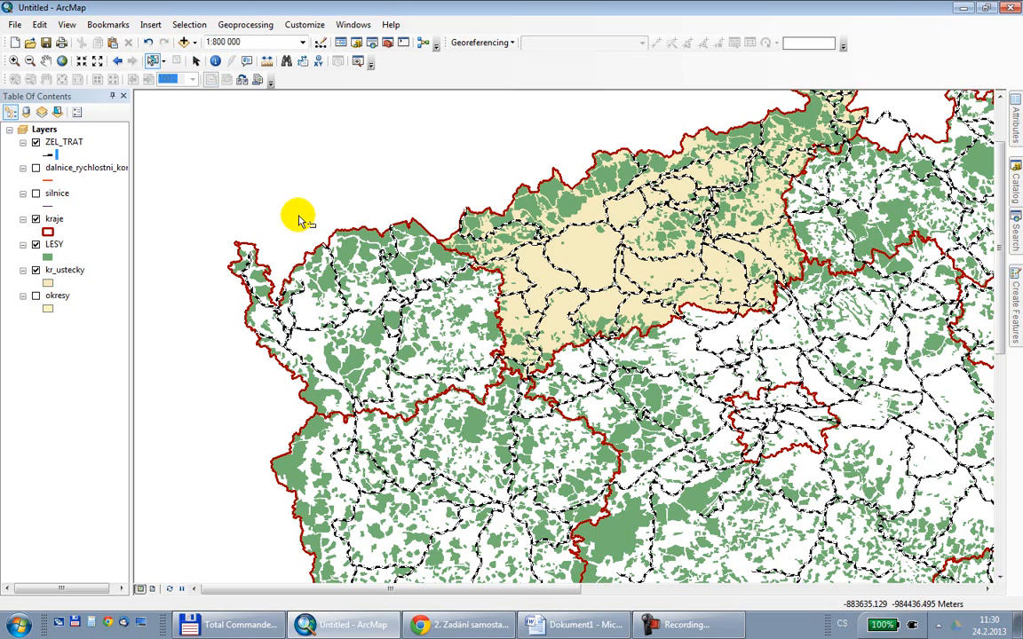
# - Set up a selection by location with LESY as the only target layer and ZEL_TRAT as the source layer
pyautogui.click(45, 61)
pyautogui.moveTo(626, 359); pyautogui.dragTo(507, 331)
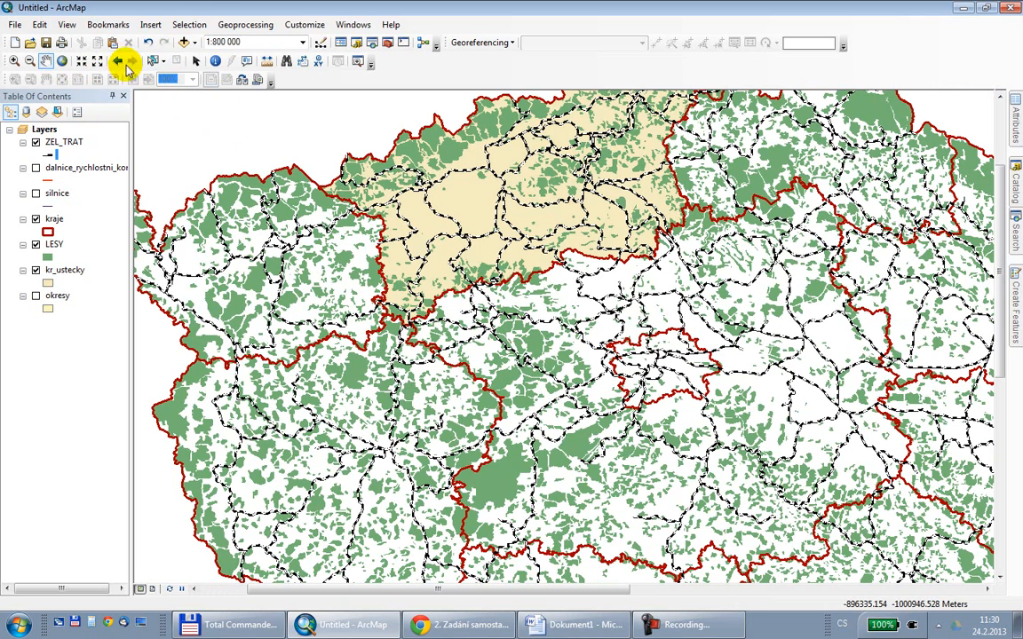
pyautogui.click(189, 24)
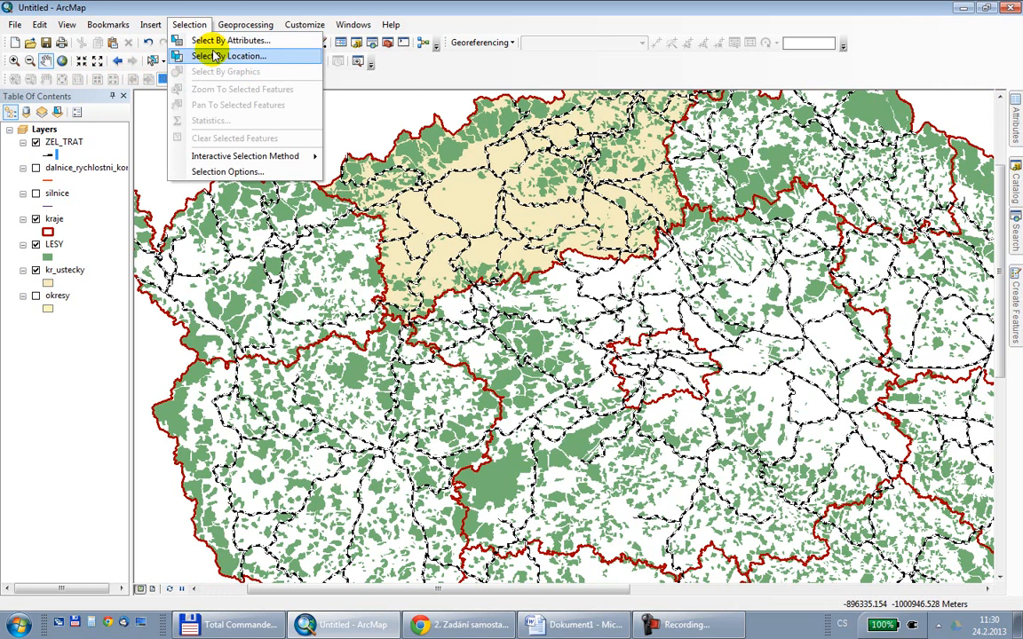
pyautogui.click(214, 56)
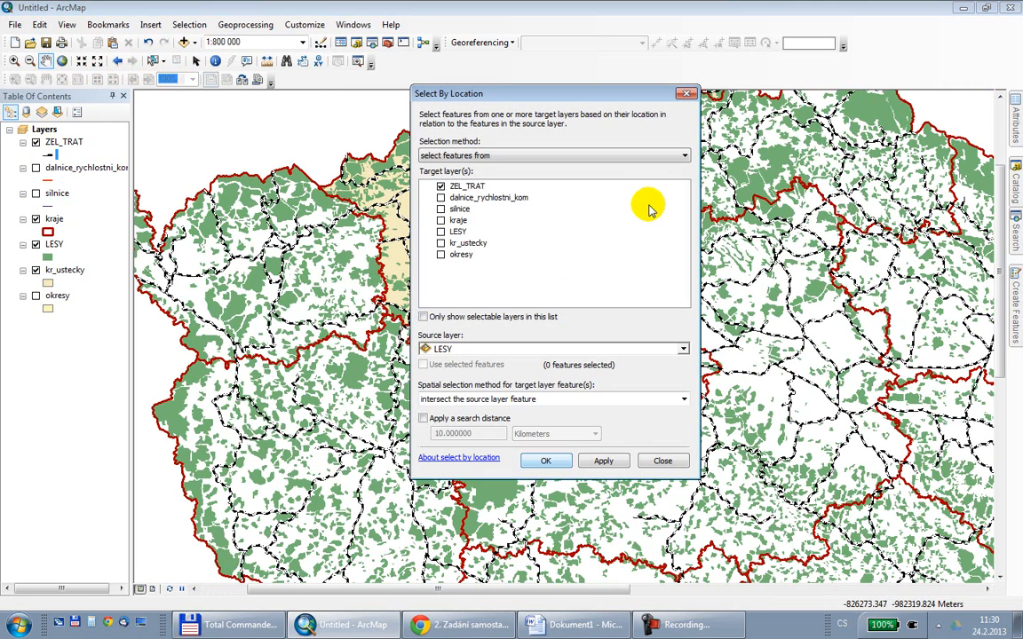
pyautogui.click(441, 187)
pyautogui.click(441, 232)
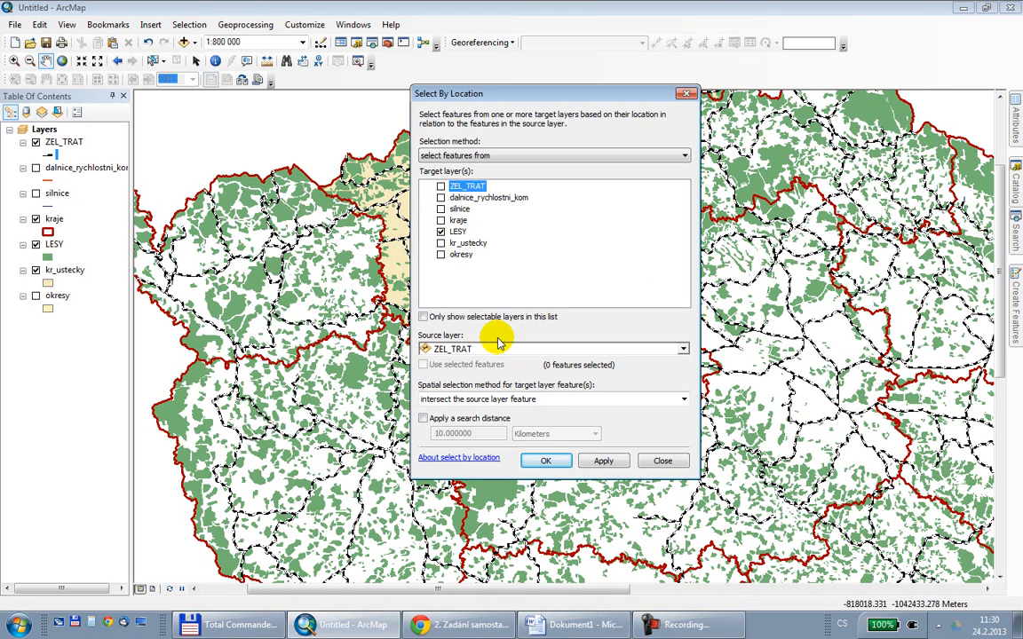
# - Select the LESY forests that are within a distance of 100 meters of the ZEL_TRAT source layer feature
pyautogui.click(524, 399)
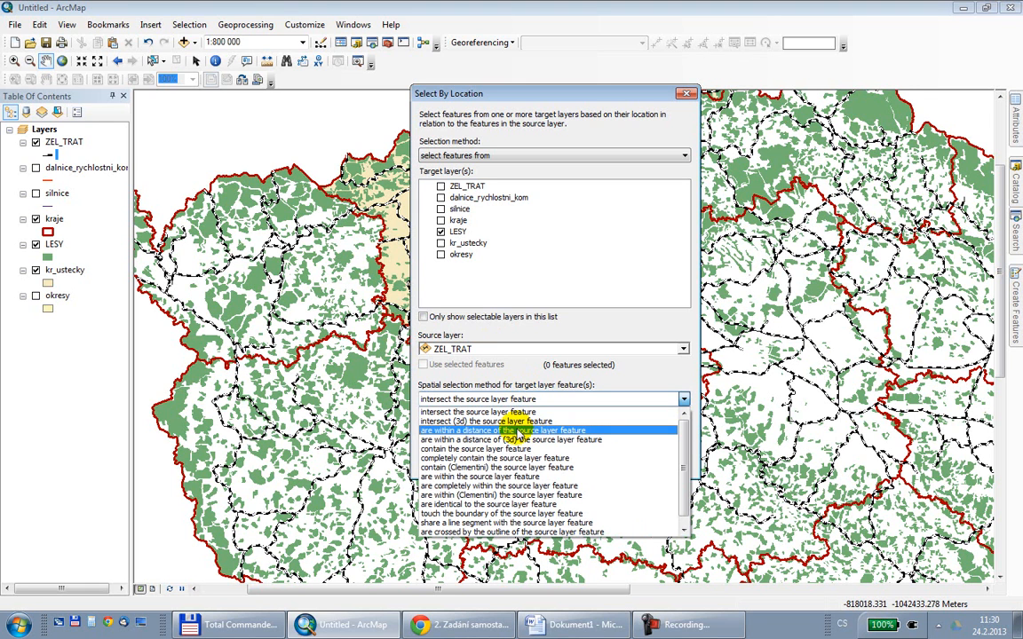
pyautogui.click(517, 431)
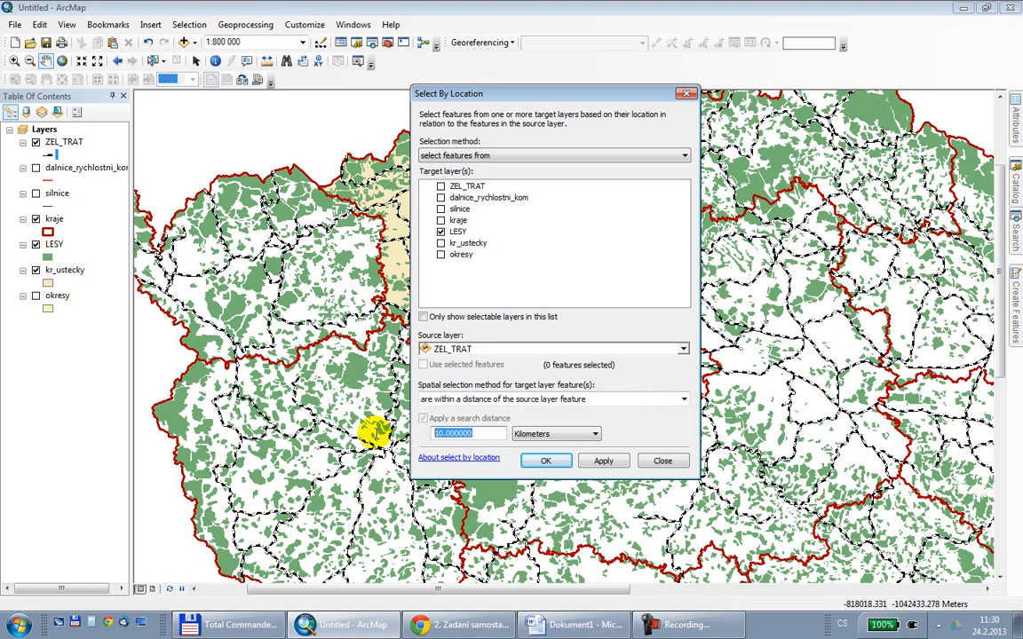
pyautogui.write('100')
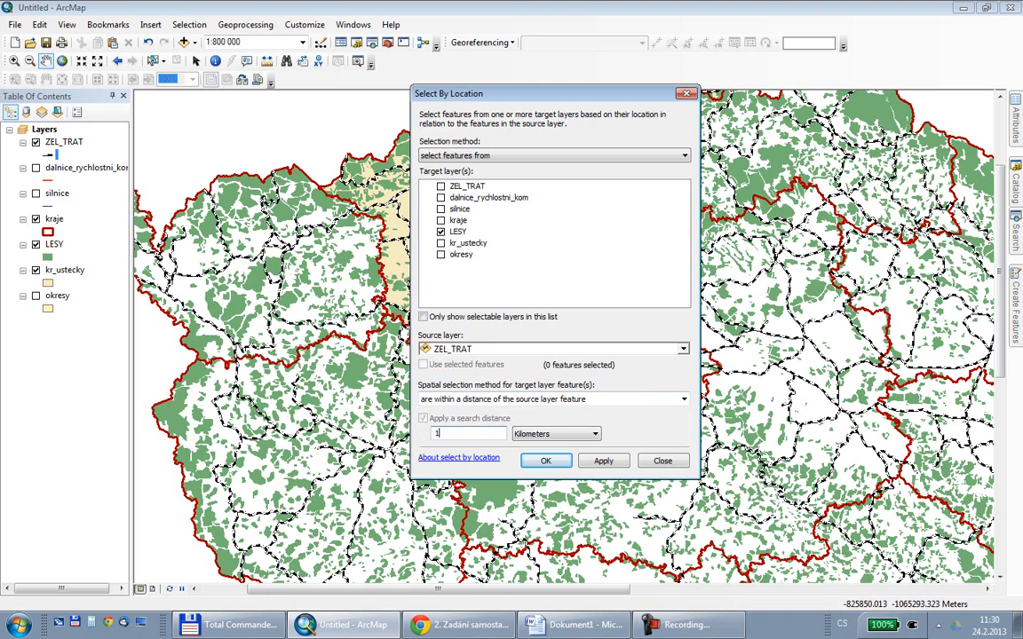
pyautogui.click(559, 433)
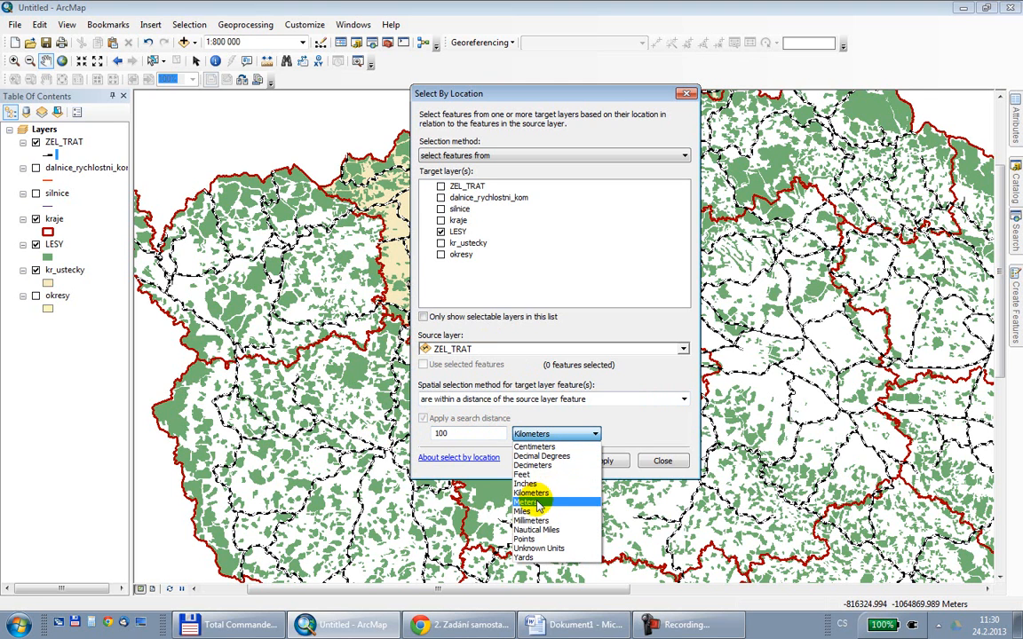
pyautogui.click(537, 503)
pyautogui.click(540, 462)
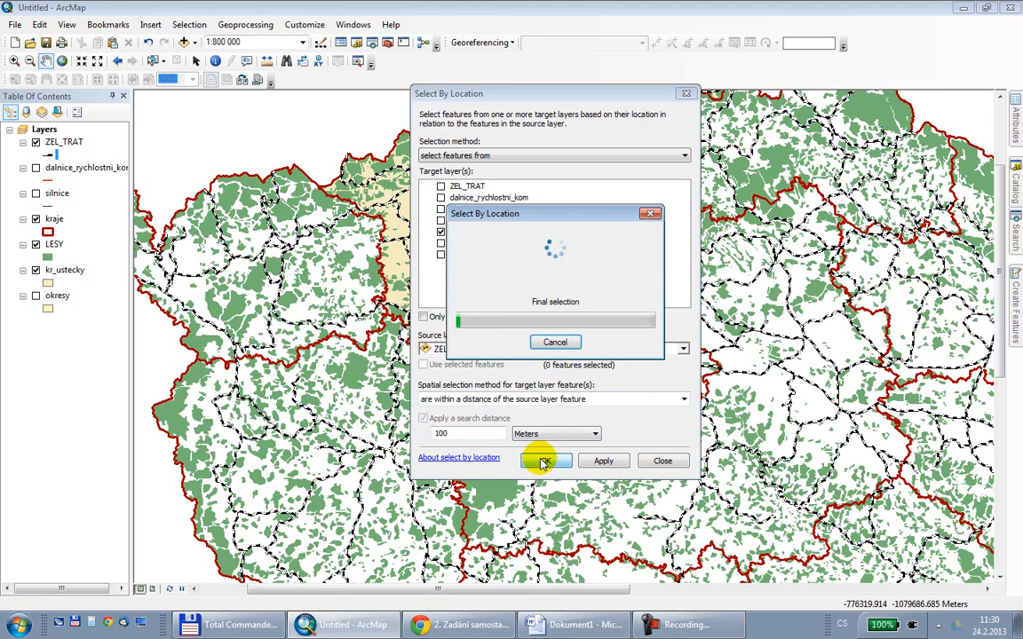
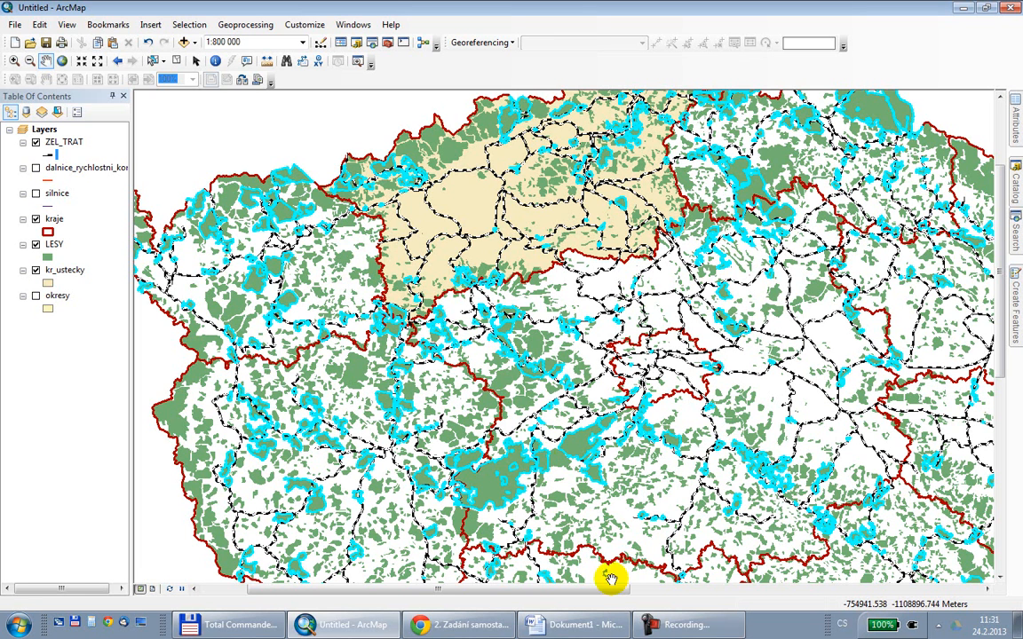
# - Switch to the assignment page in Chrome and review the first task, on okresy with more than 100 000 inhabitants
pyautogui.click(472, 626)
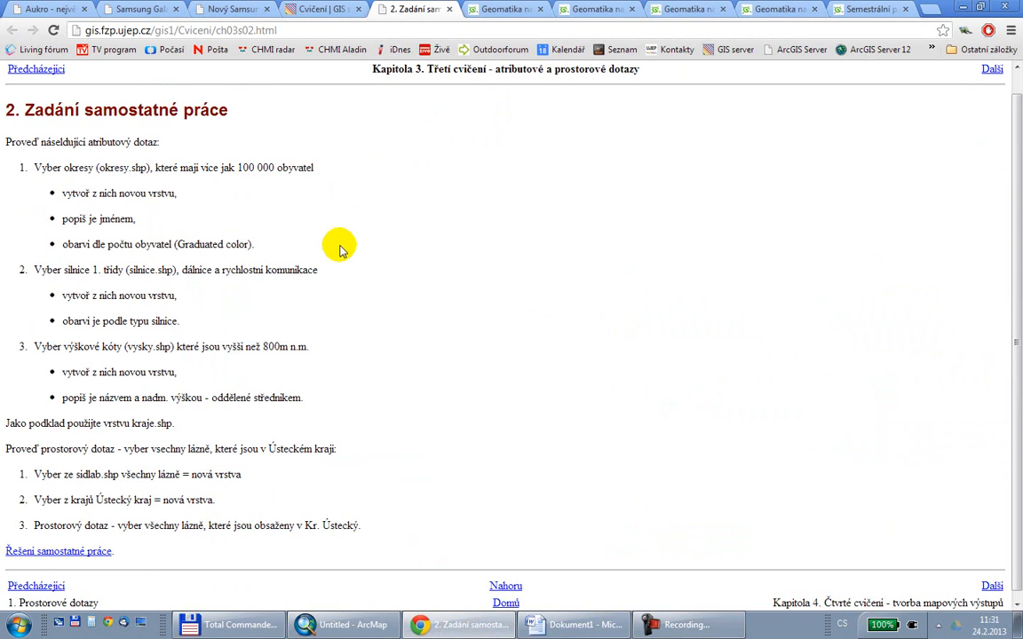
pyautogui.scroll(-1, 340, 248)
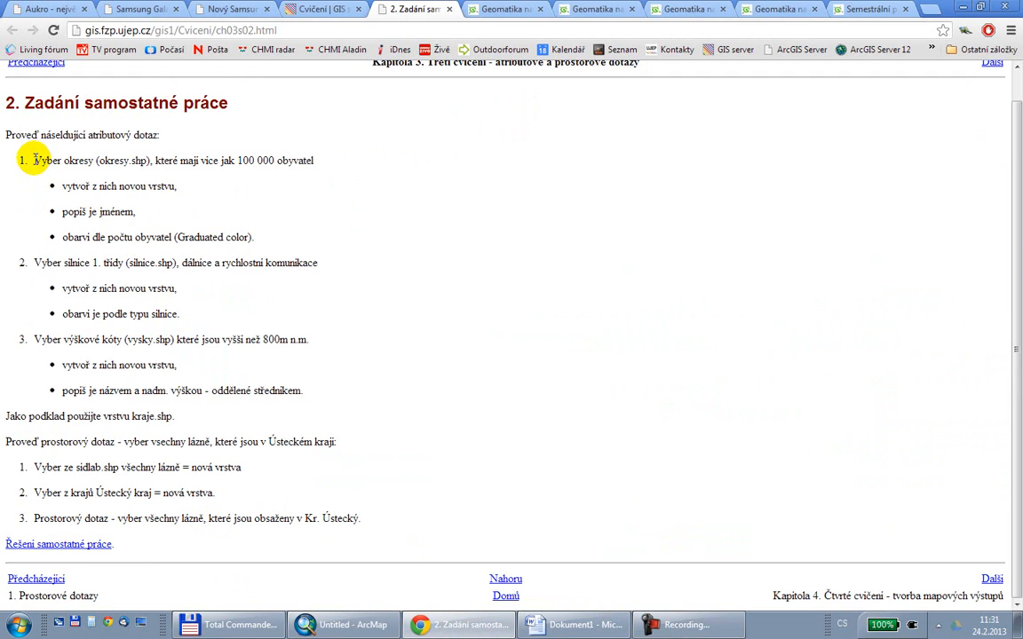
pyautogui.moveTo(34, 158); pyautogui.dragTo(324, 228)
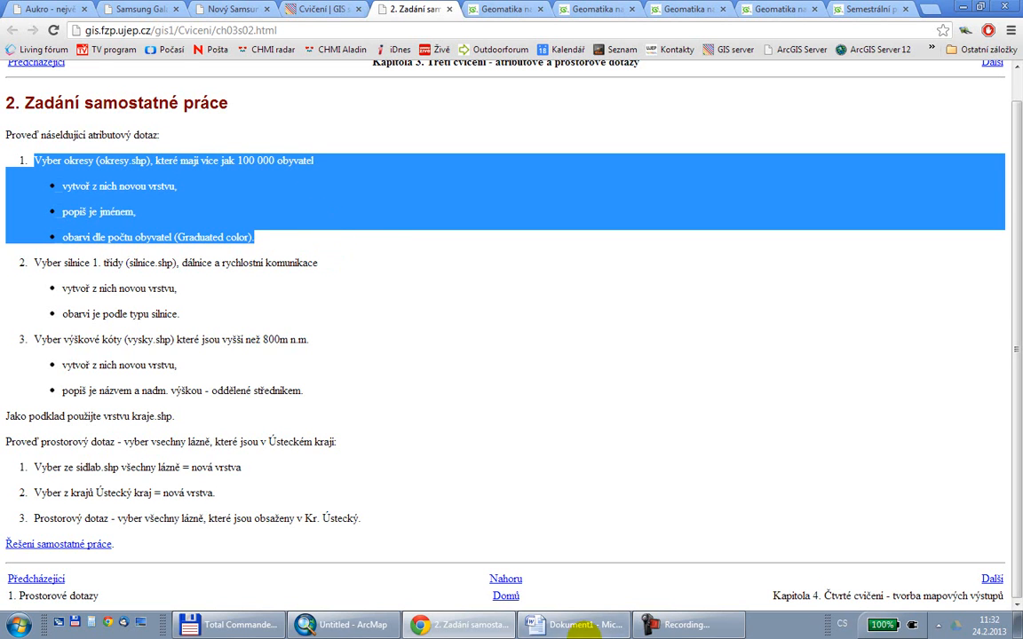
# - Return to ArcMap, clear the selection, and leave only the okresy layer visible with the map at full extent
pyautogui.click(330, 625)
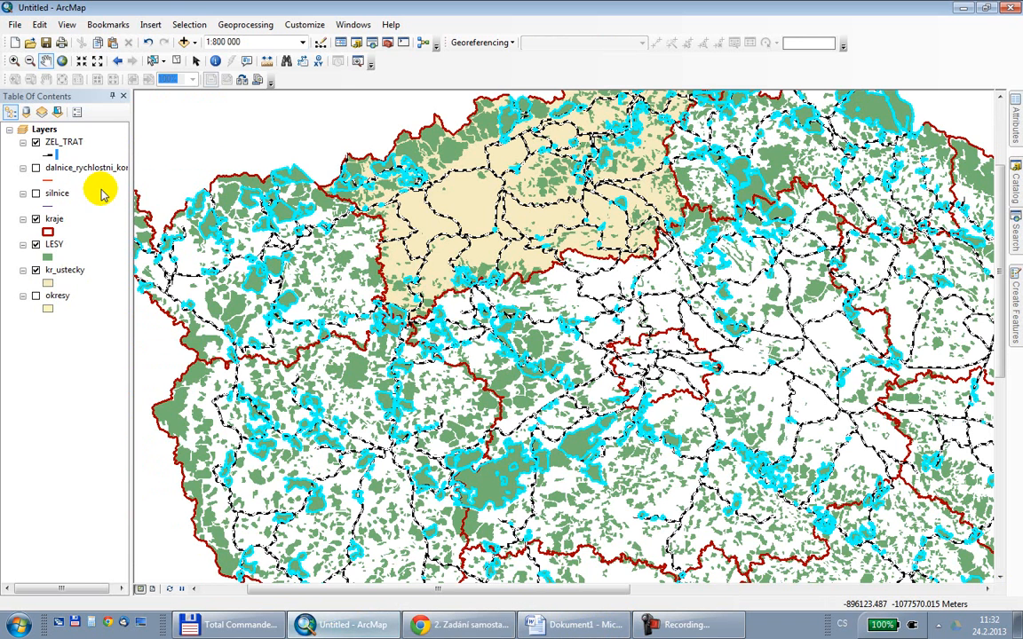
pyautogui.click(63, 60)
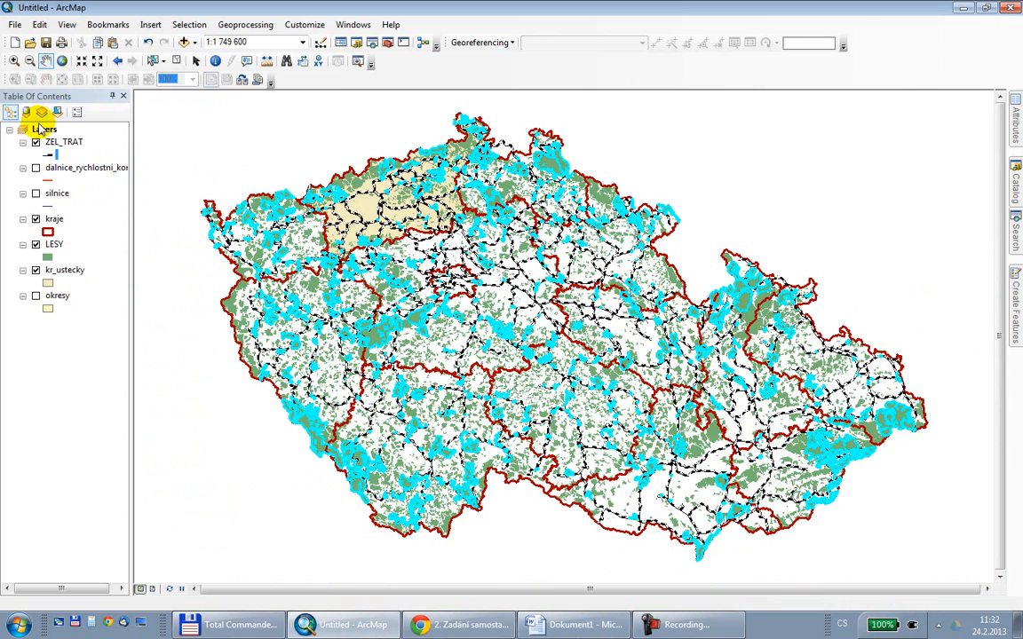
pyautogui.click(35, 142)
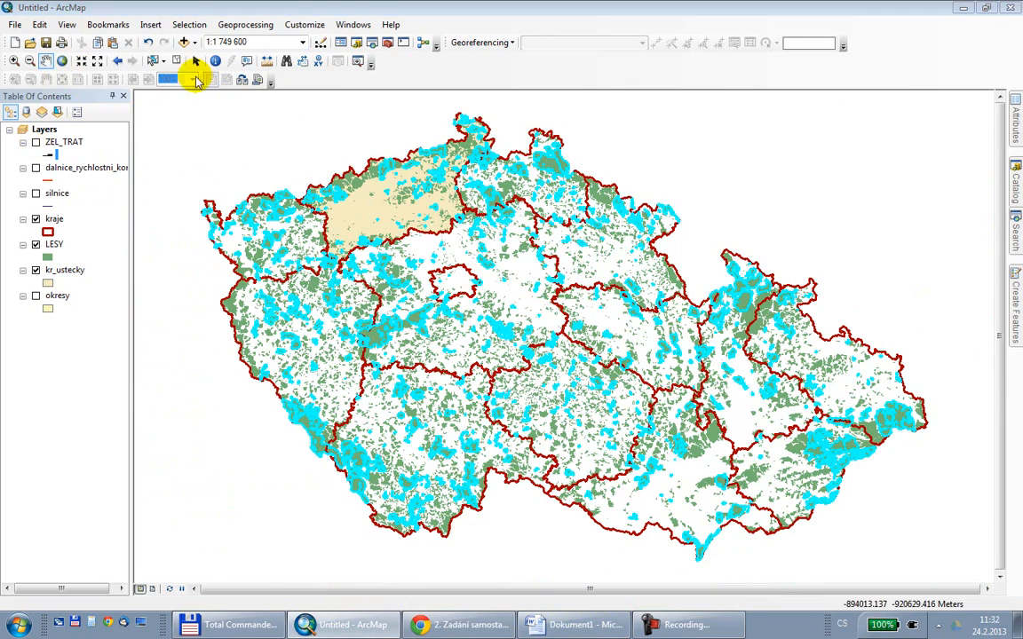
pyautogui.click(174, 60)
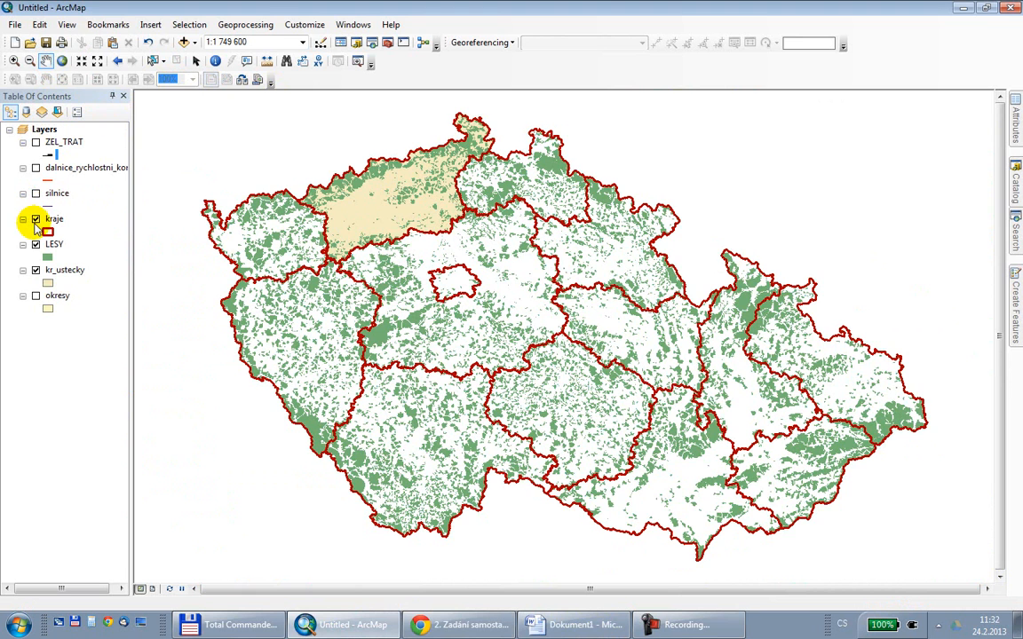
pyautogui.click(35, 218)
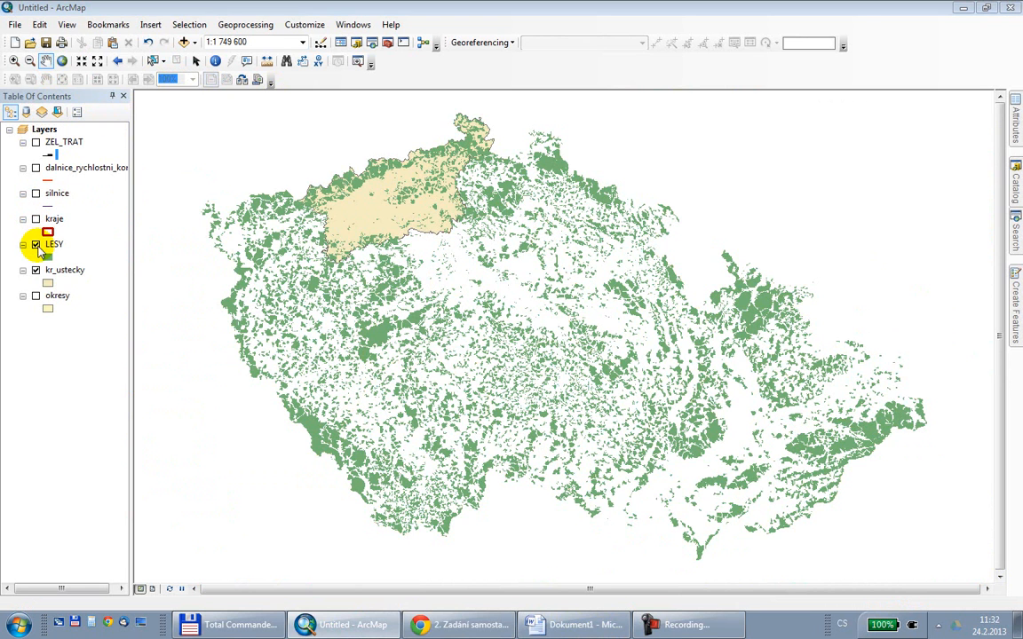
pyautogui.click(35, 244)
pyautogui.click(36, 270)
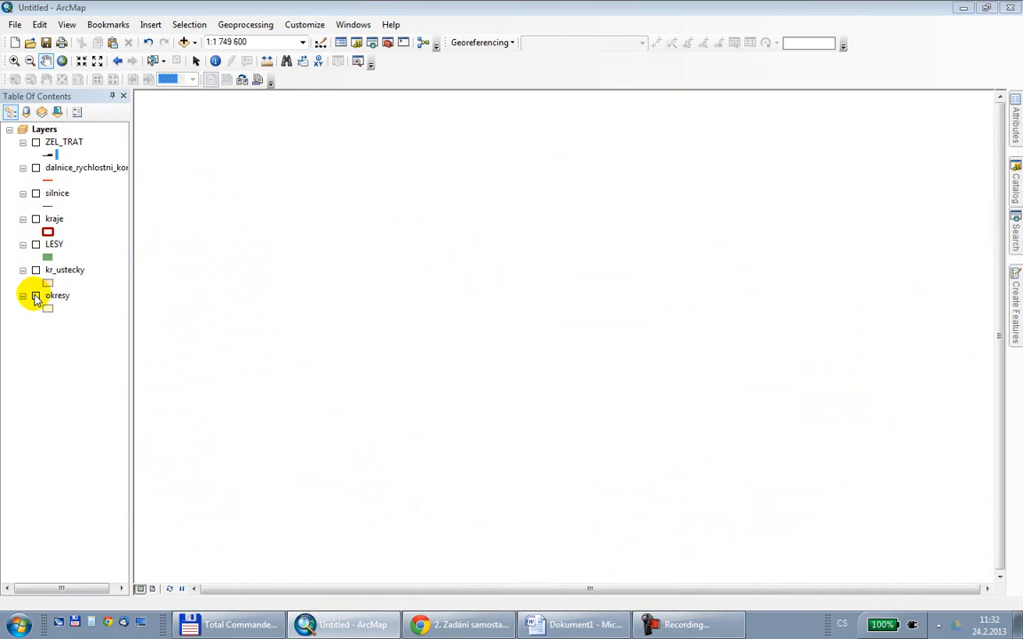
pyautogui.click(36, 295)
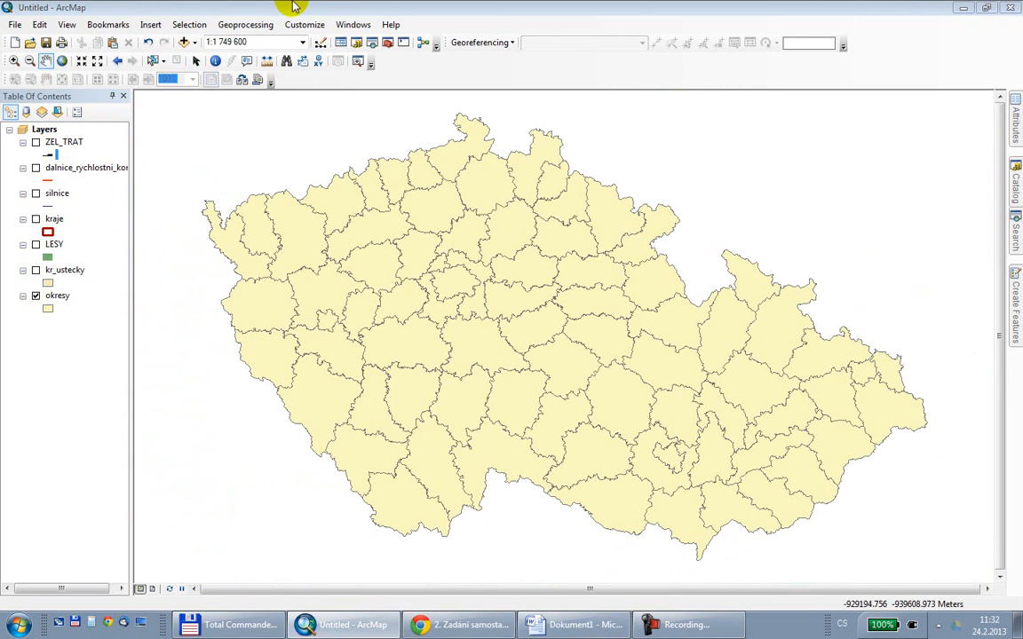
# - Select by attributes the okresy features that match the expression "OB01" > 100000, as a new selection
pyautogui.click(188, 24)
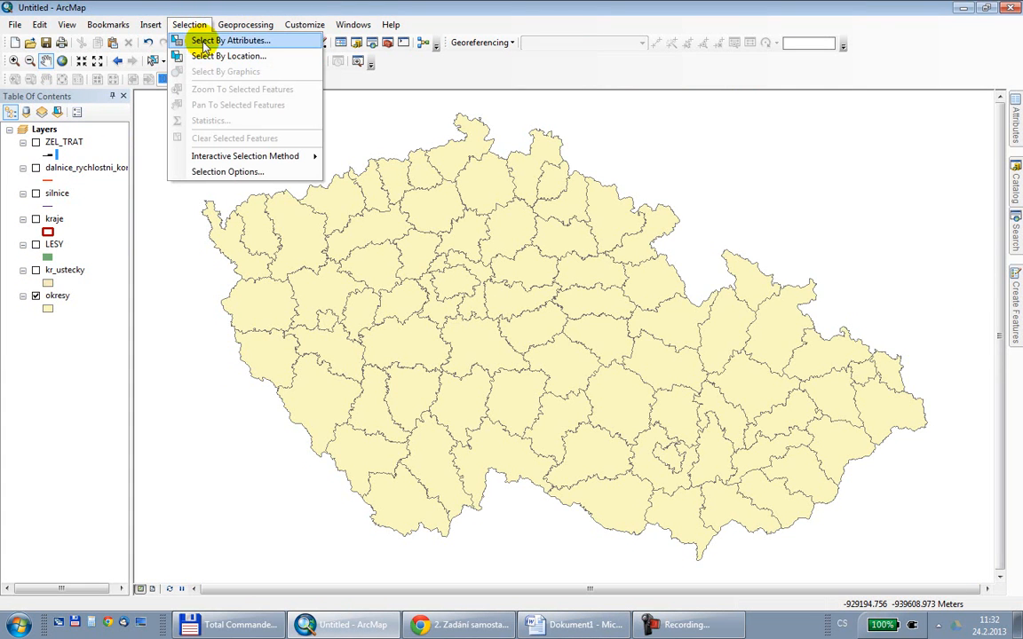
pyautogui.click(201, 40)
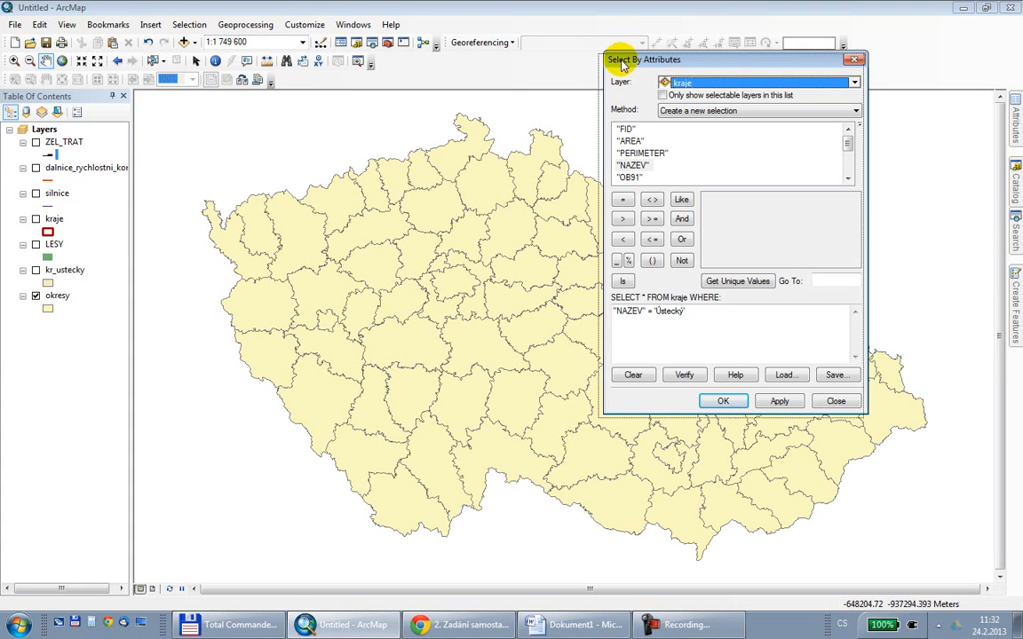
pyautogui.moveTo(622, 59); pyautogui.dragTo(517, 65)
pyautogui.click(566, 92)
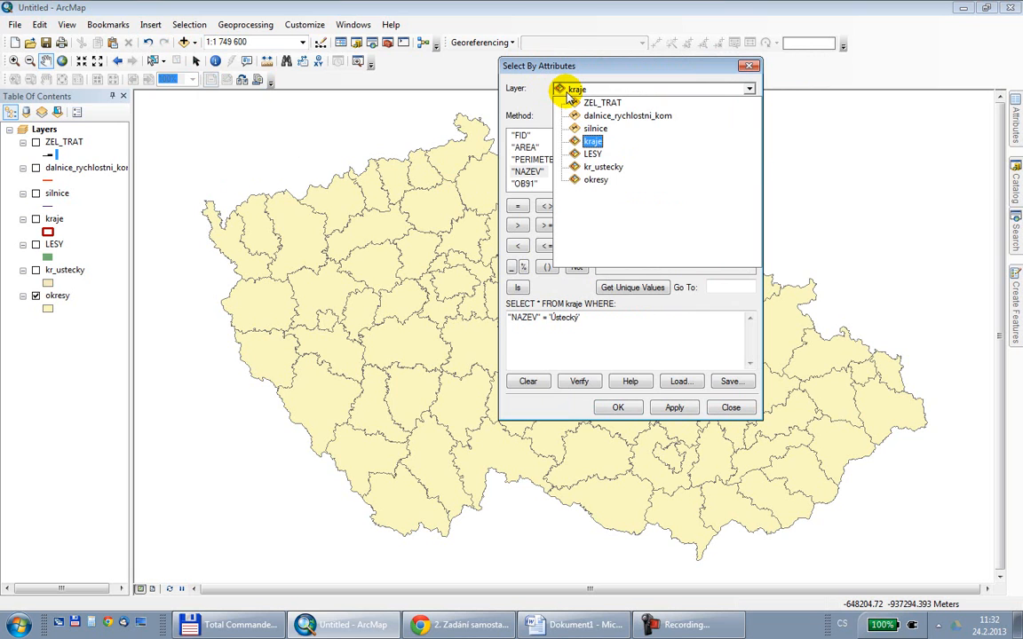
pyautogui.click(593, 180)
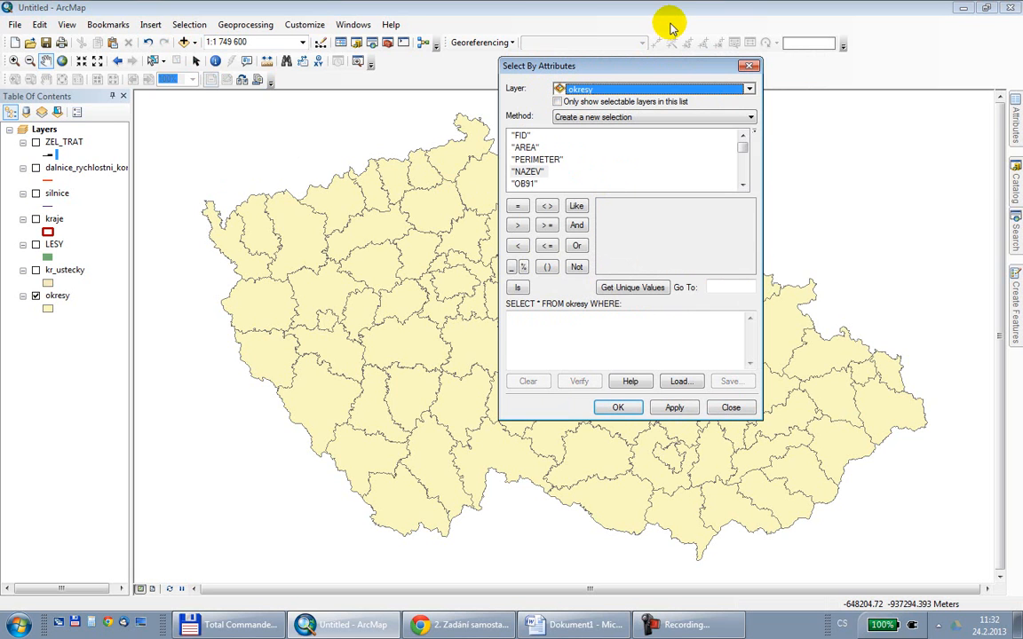
pyautogui.click(743, 184)
pyautogui.click(743, 184)
pyautogui.doubleClick(524, 171)
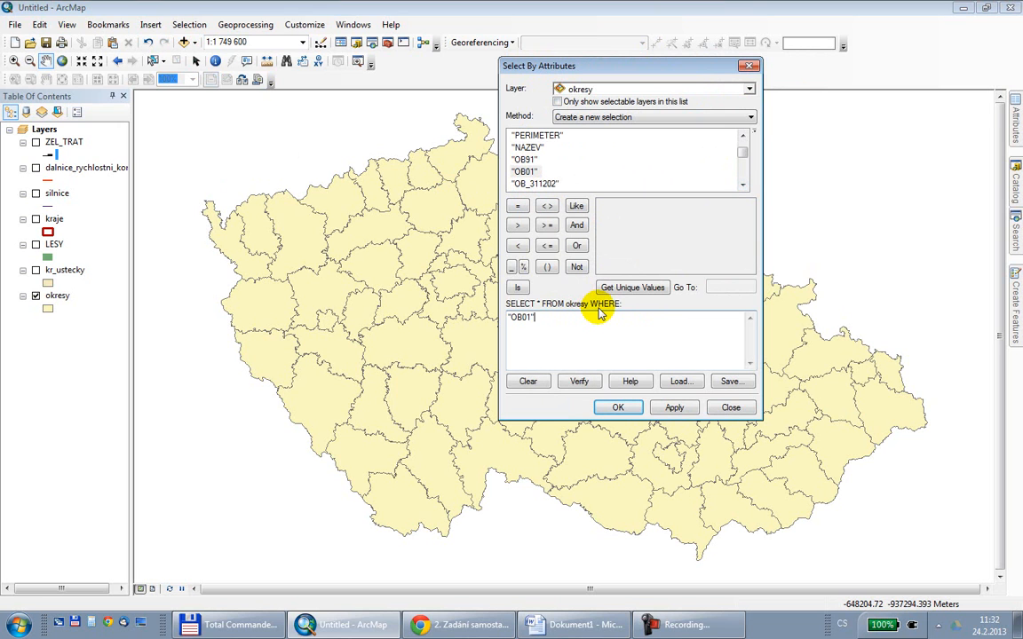
pyautogui.click(517, 227)
pyautogui.write('100000')
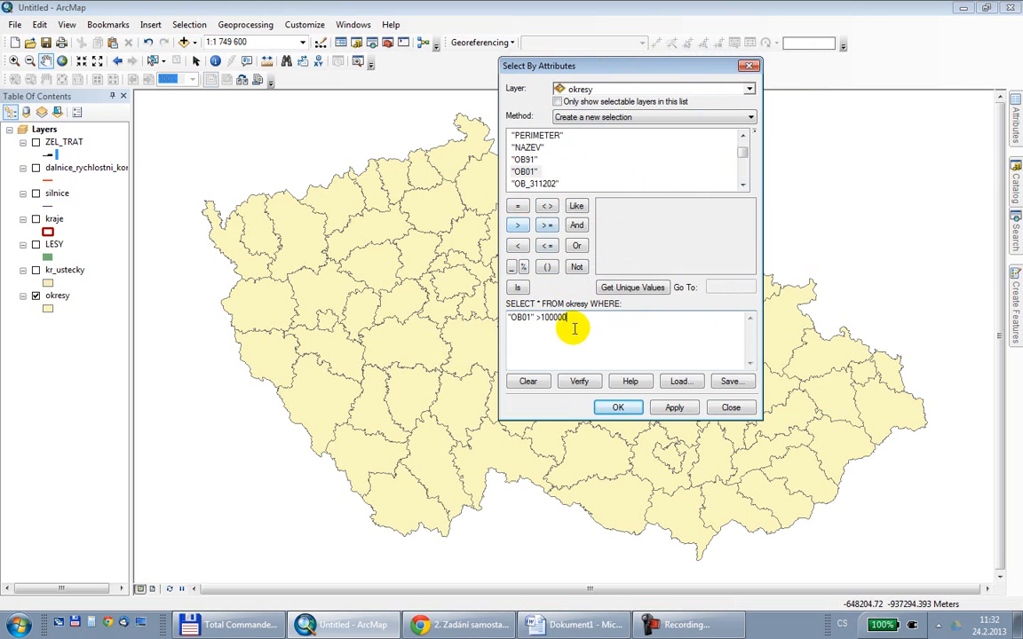
pyautogui.click(606, 406)
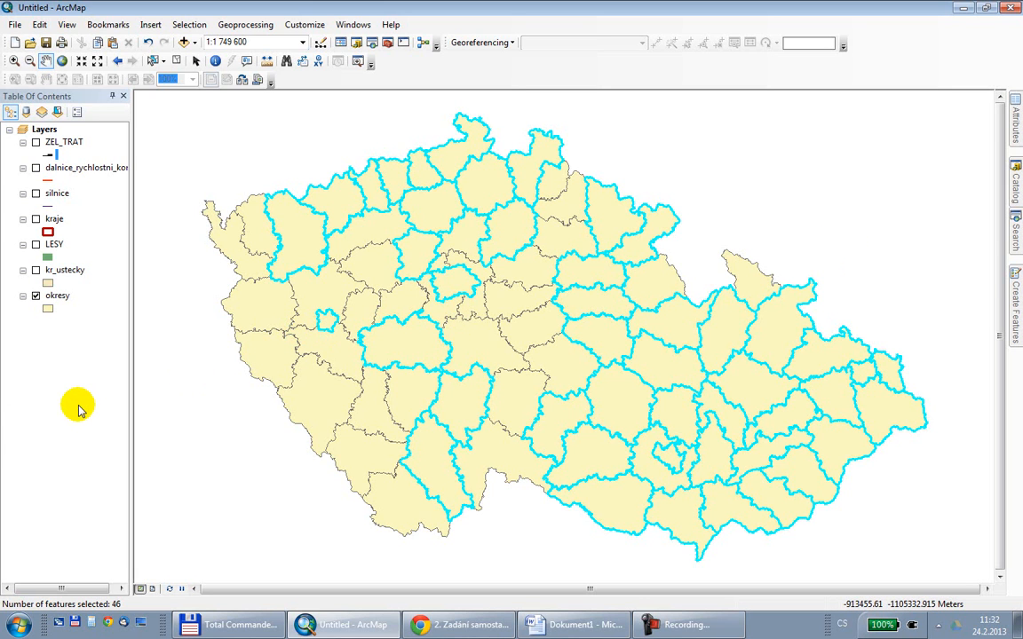
# - Export the selected okresy features to the Vysledky folder as the shapefile okresy_nad_100000 and add it to the map
pyautogui.click(57, 296)
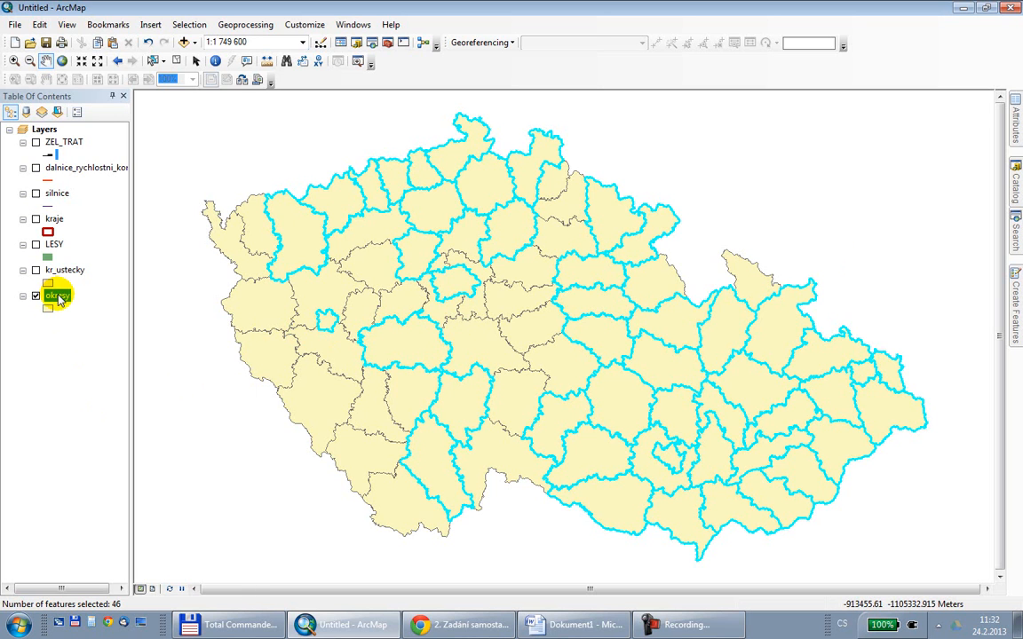
pyautogui.rightClick(60, 299)
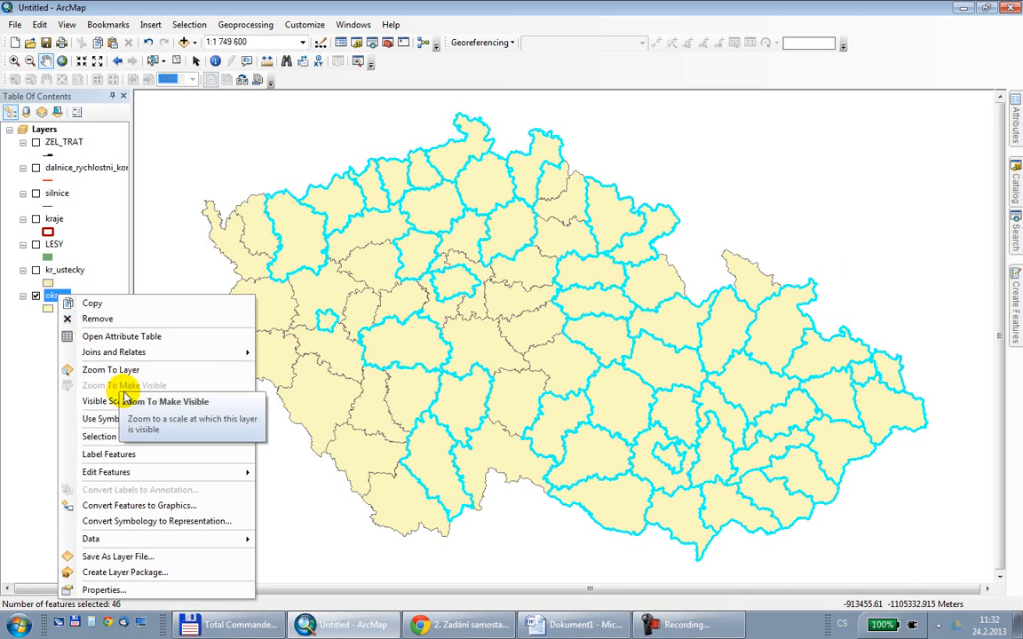
pyautogui.moveTo(167, 542)
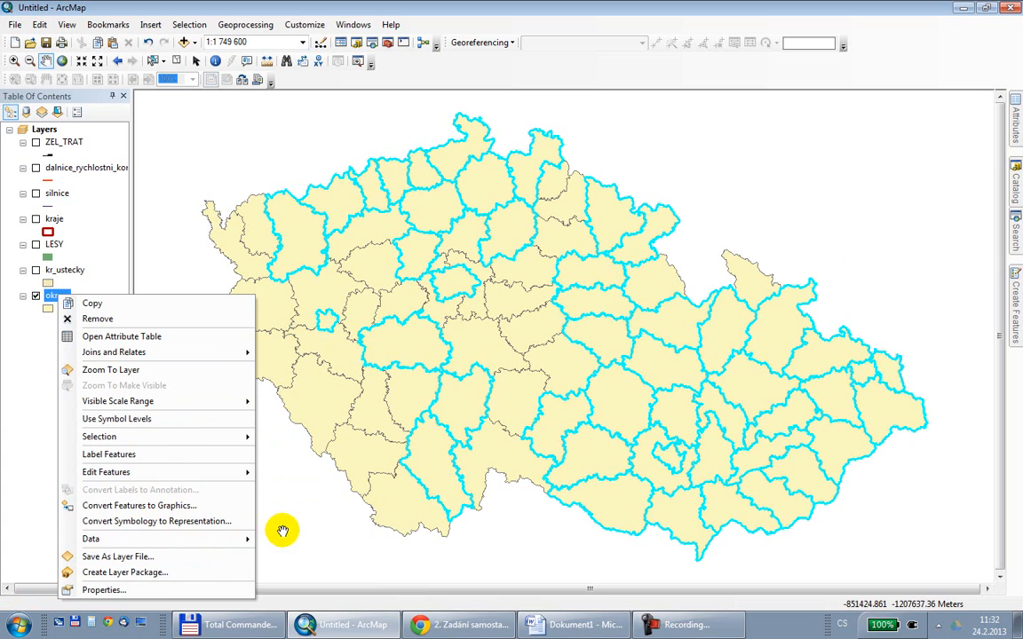
pyautogui.moveTo(241, 539)
pyautogui.click(275, 531)
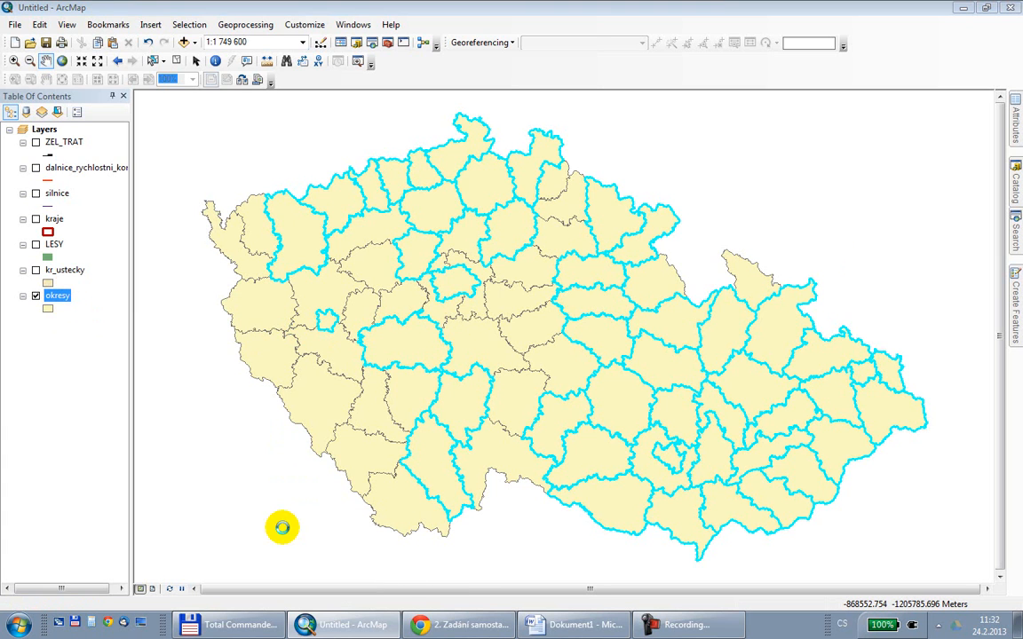
pyautogui.moveTo(549, 200); pyautogui.dragTo(565, 154)
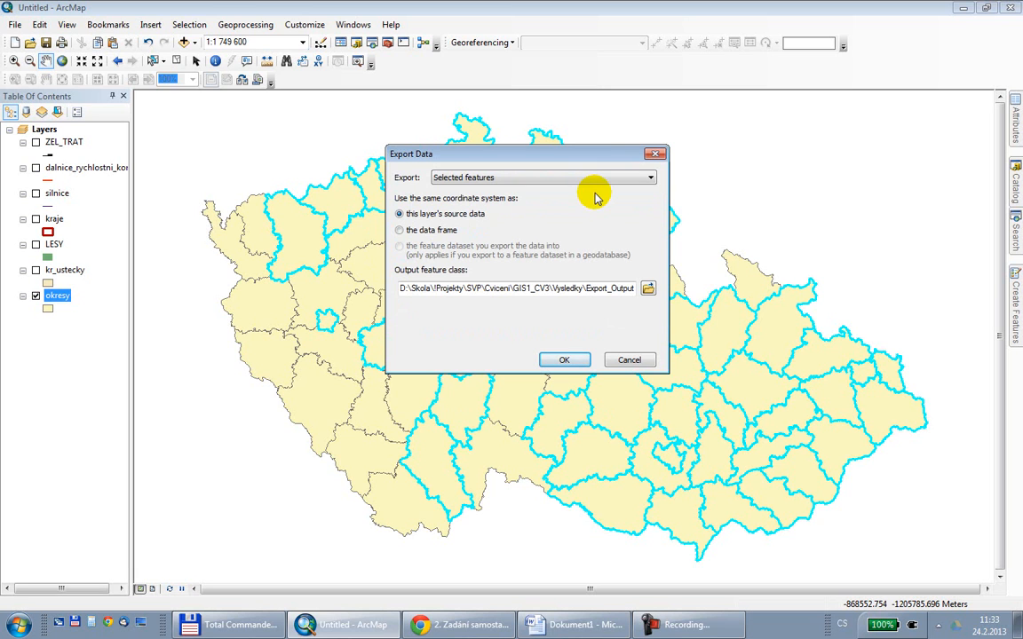
pyautogui.click(649, 290)
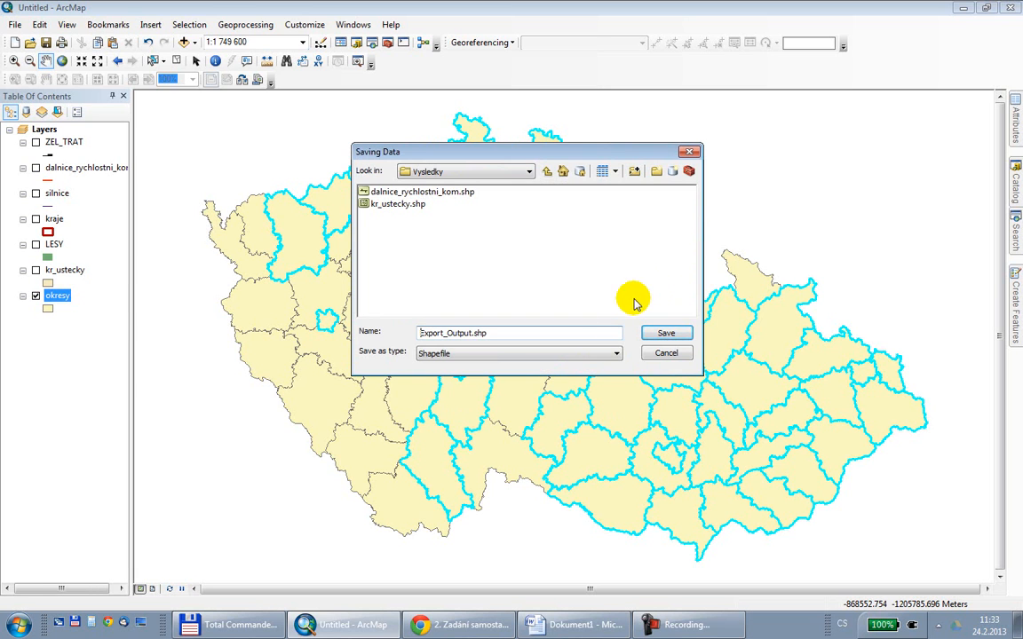
pyautogui.moveTo(500, 332); pyautogui.dragTo(378, 331)
pyautogui.write('okresy_nad_')
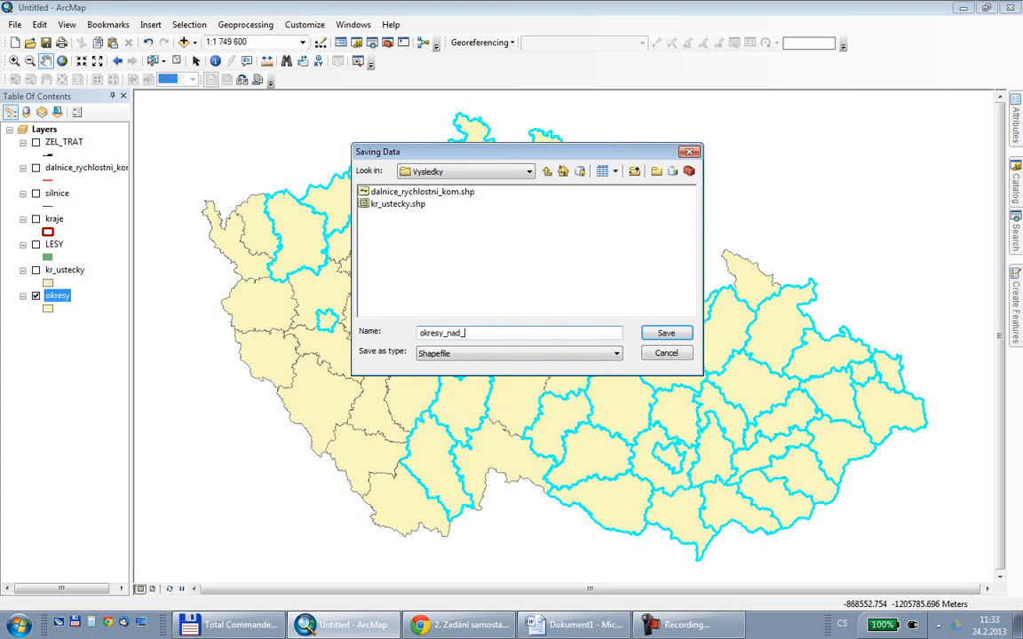
pyautogui.write('100000')
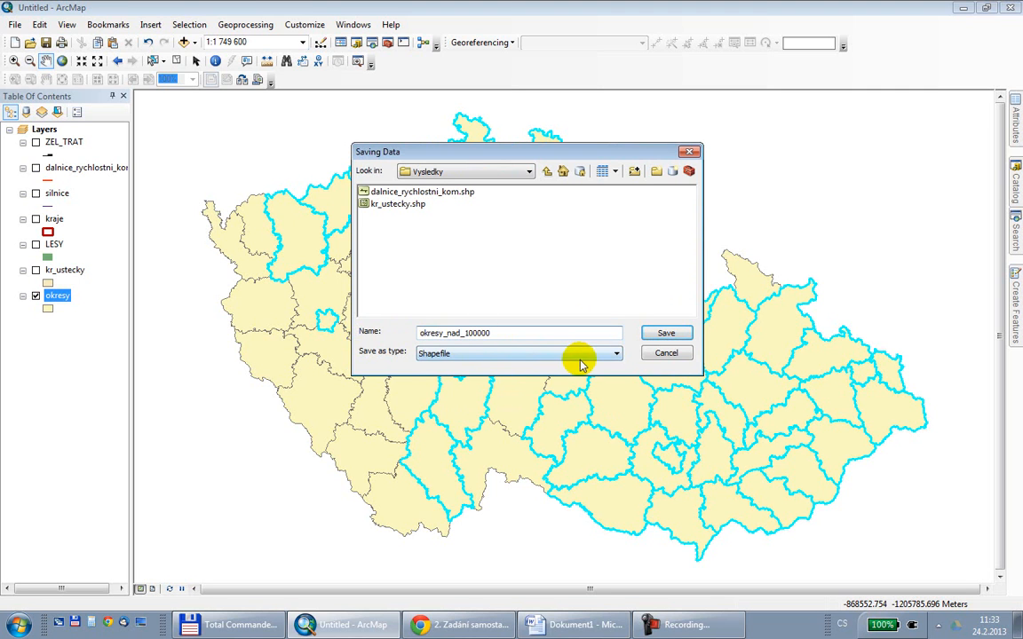
pyautogui.click(664, 333)
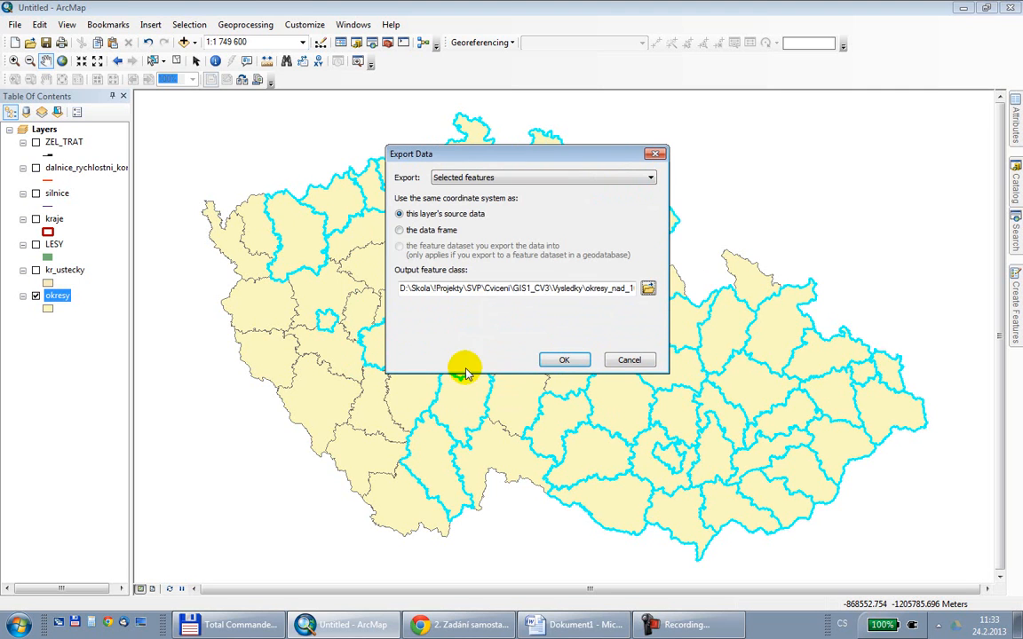
pyautogui.click(552, 360)
pyautogui.click(548, 359)
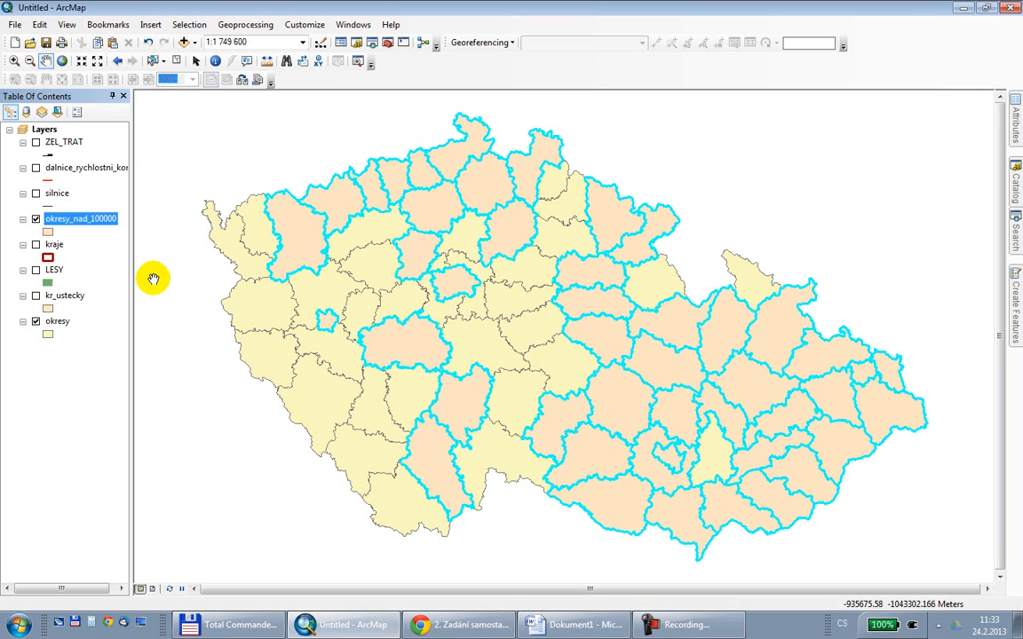
# - Clear the selection and arrange the layers so that okresy is hidden and kraje is shown above okresy_nad_100000
pyautogui.click(178, 60)
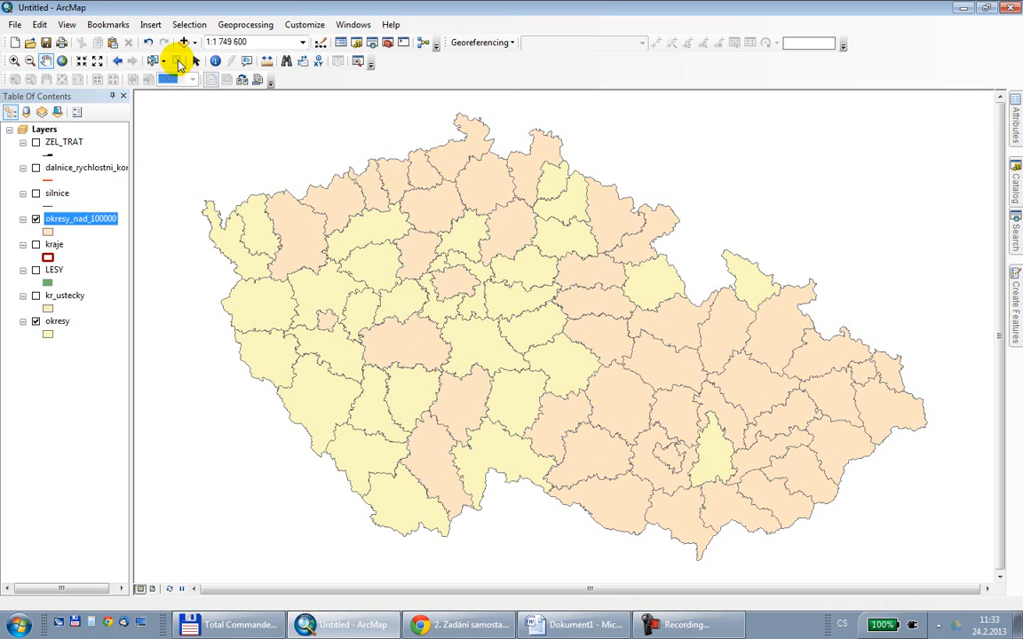
pyautogui.click(36, 322)
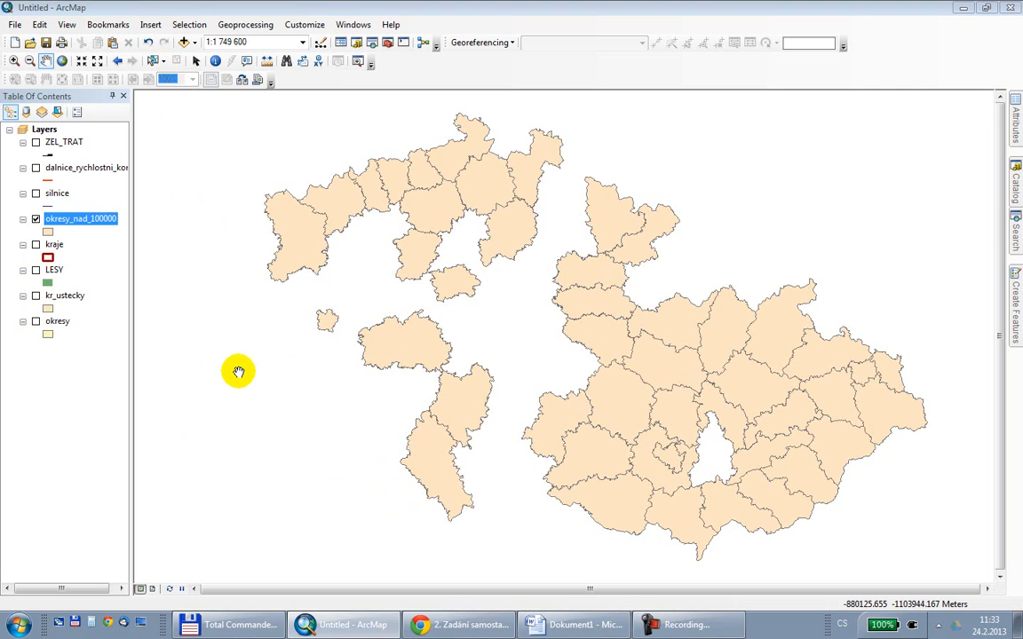
pyautogui.click(36, 245)
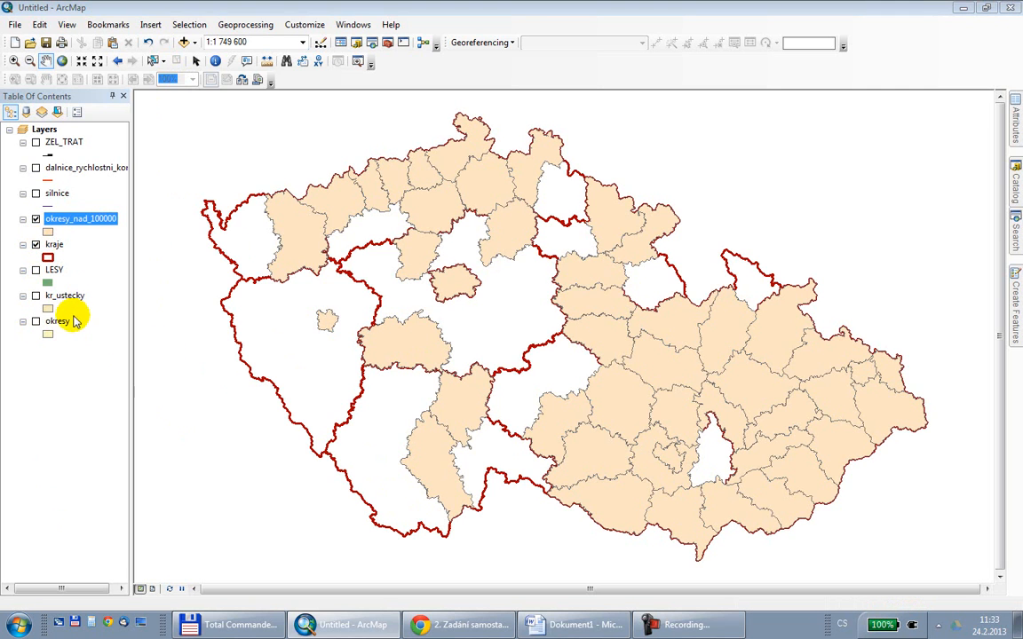
pyautogui.click(54, 241)
pyautogui.moveTo(57, 204); pyautogui.dragTo(69, 222)
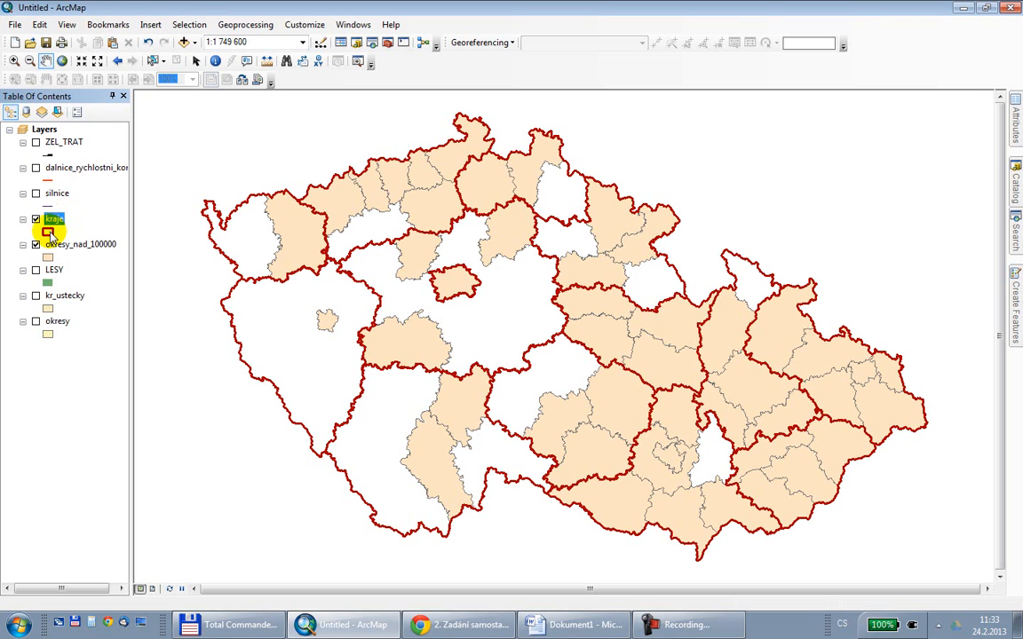
# - Reduce the outline width of the kraje layer's symbol to 1
pyautogui.click(47, 232)
pyautogui.click(662, 271)
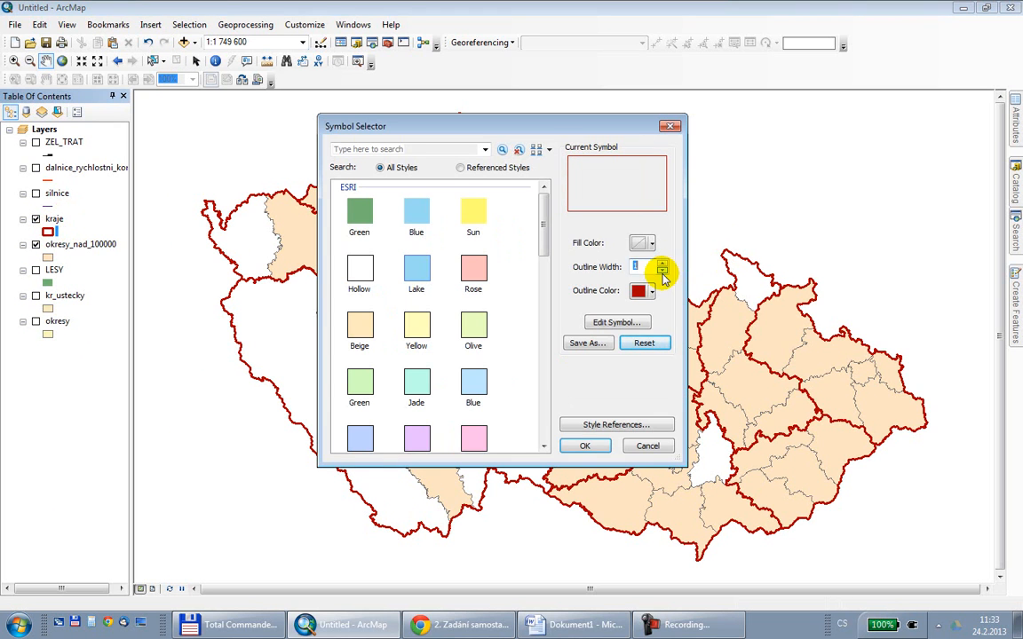
pyautogui.click(585, 444)
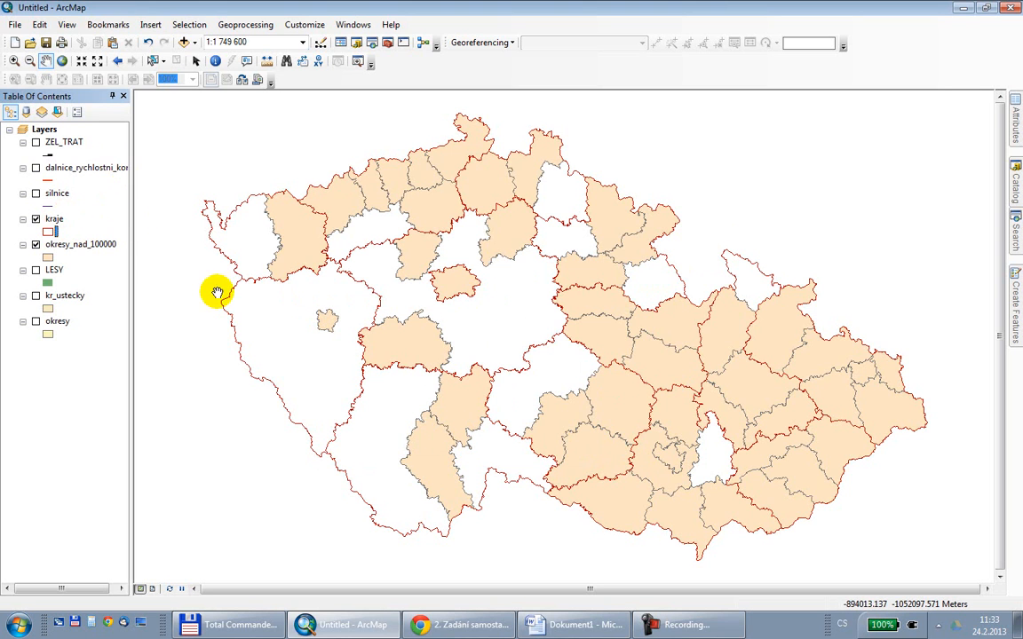
# - Switch to Chrome, check the assignment's labelling instruction for the selected okresy, and return to ArcMap
pyautogui.click(443, 613)
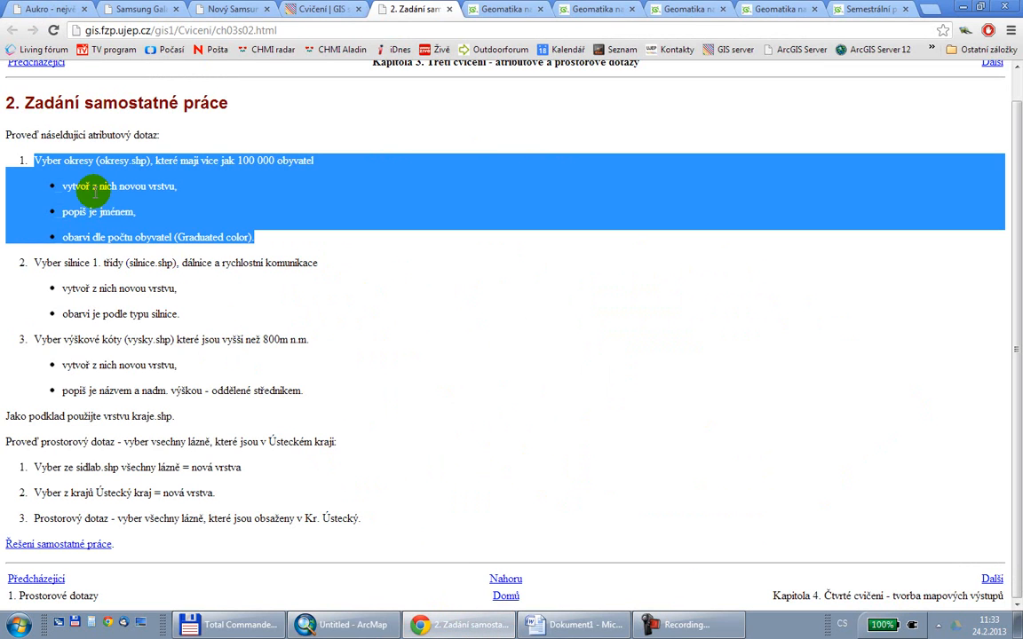
pyautogui.click(76, 204)
pyautogui.tripleClick(85, 211)
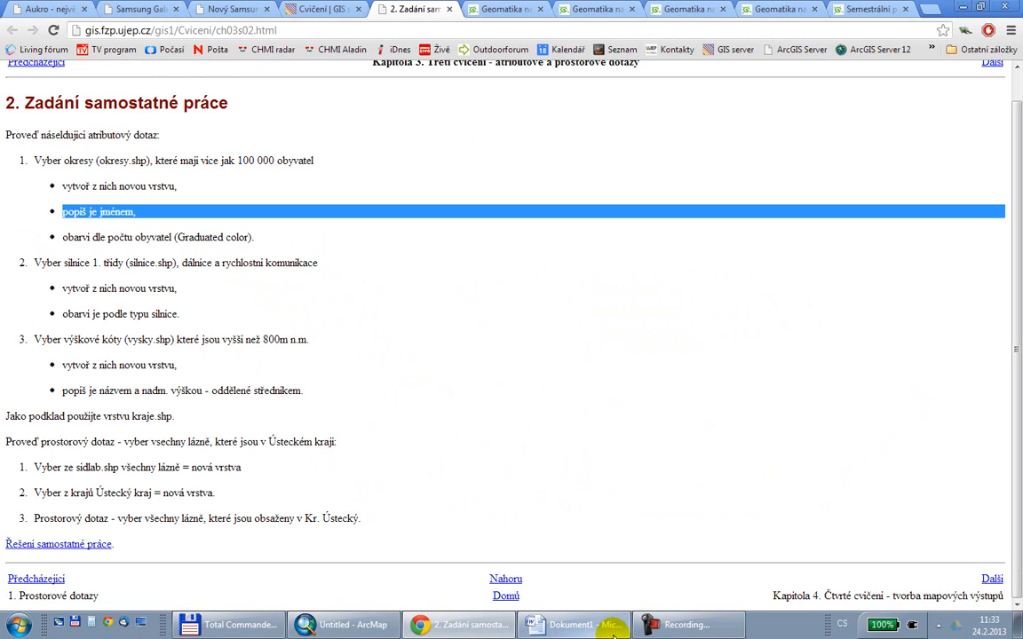
pyautogui.click(371, 626)
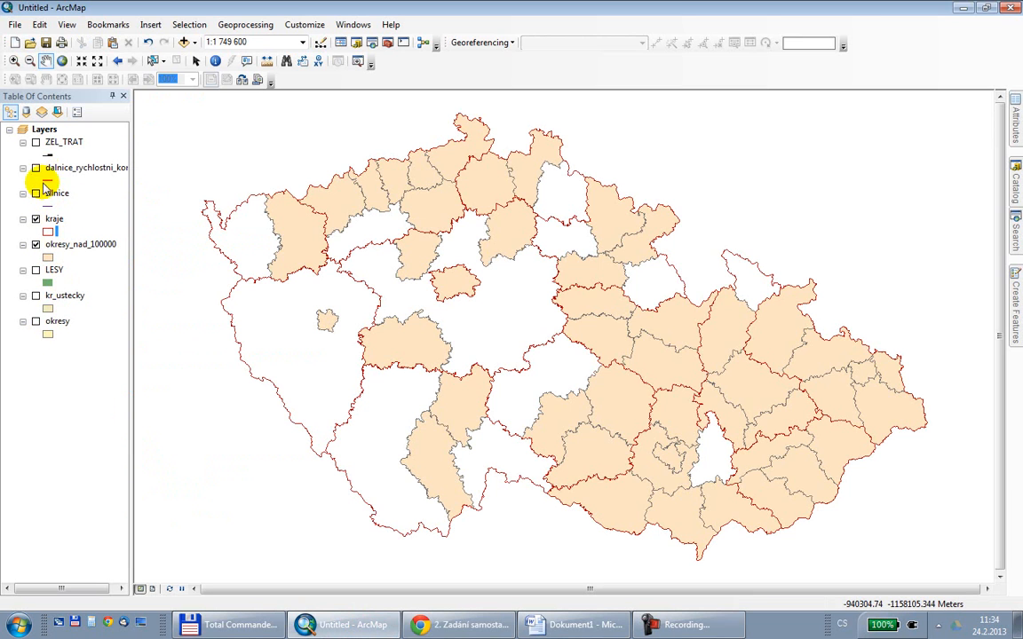
# - Turn on labels for the okresy_nad_100000 layer, using NAZEV as the label field
pyautogui.rightClick(70, 246)
pyautogui.click(104, 540)
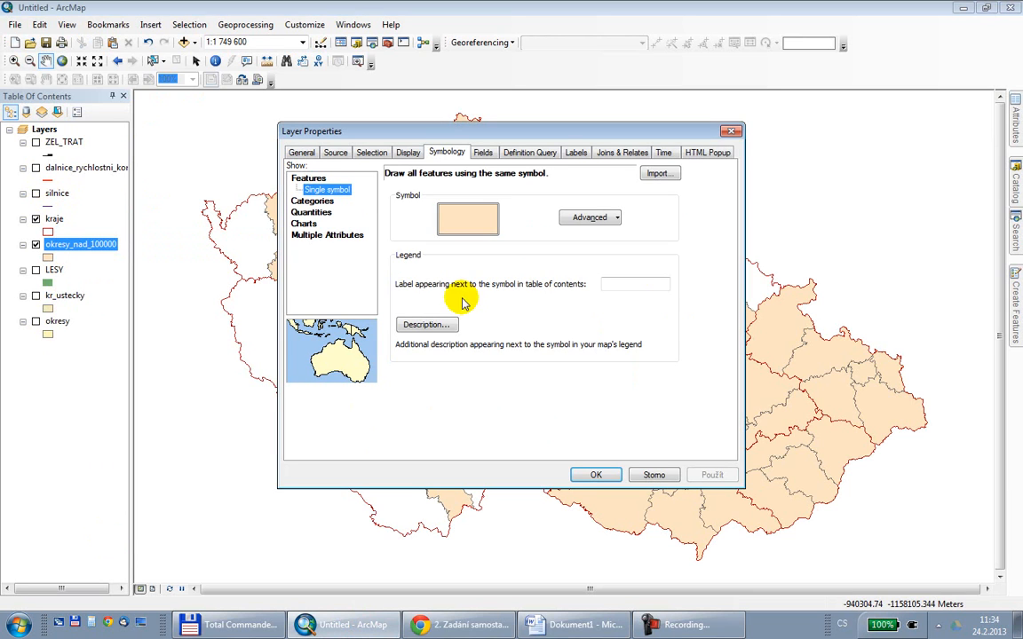
pyautogui.click(574, 156)
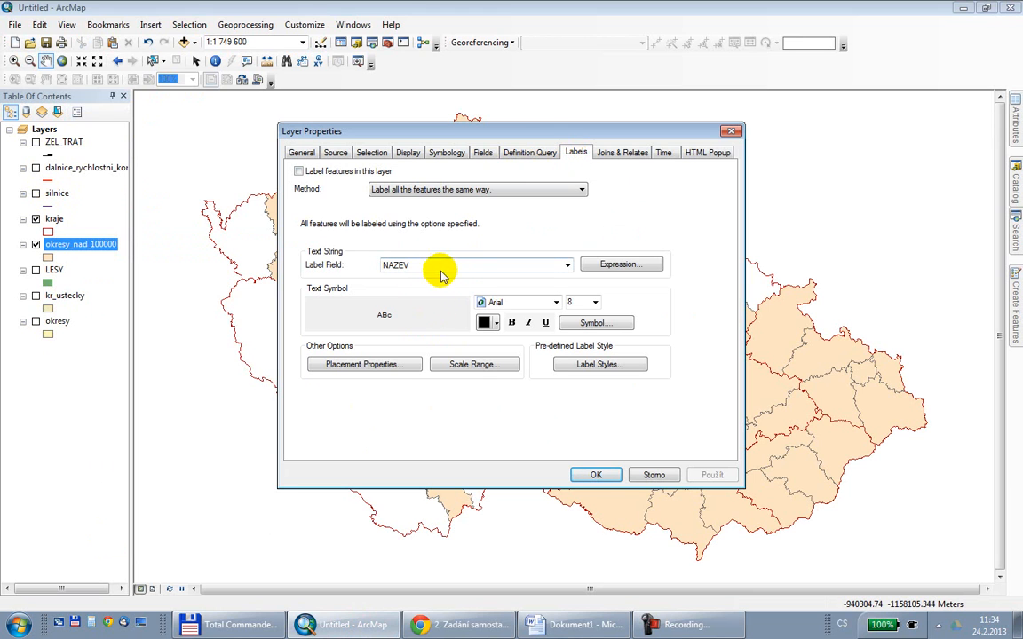
pyautogui.click(300, 172)
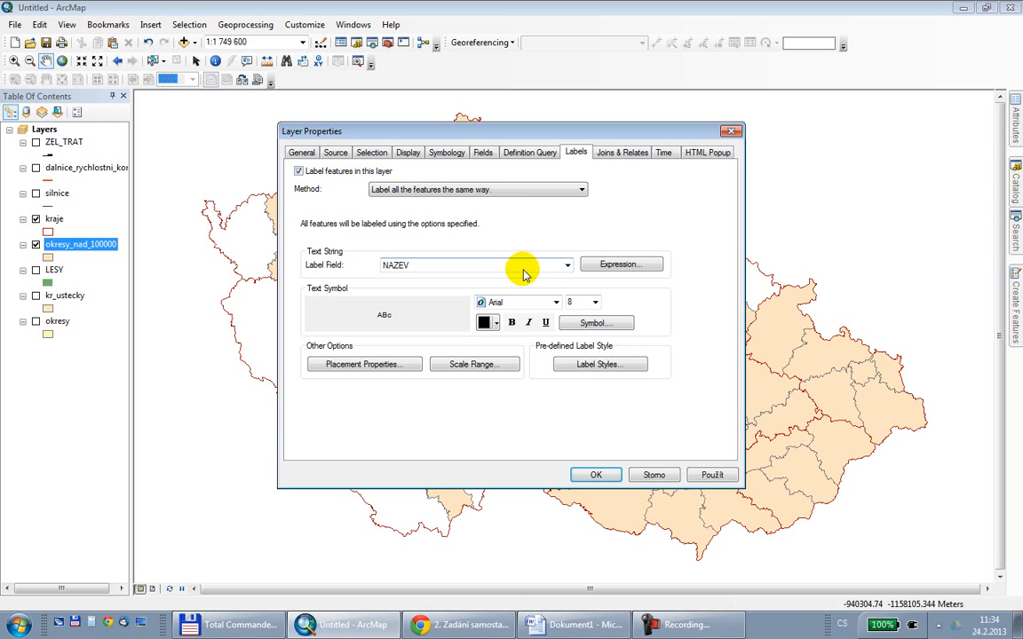
# - Give the okresy_nad_100000 label text a halo mask of size 1 and apply the layer properties
pyautogui.click(580, 325)
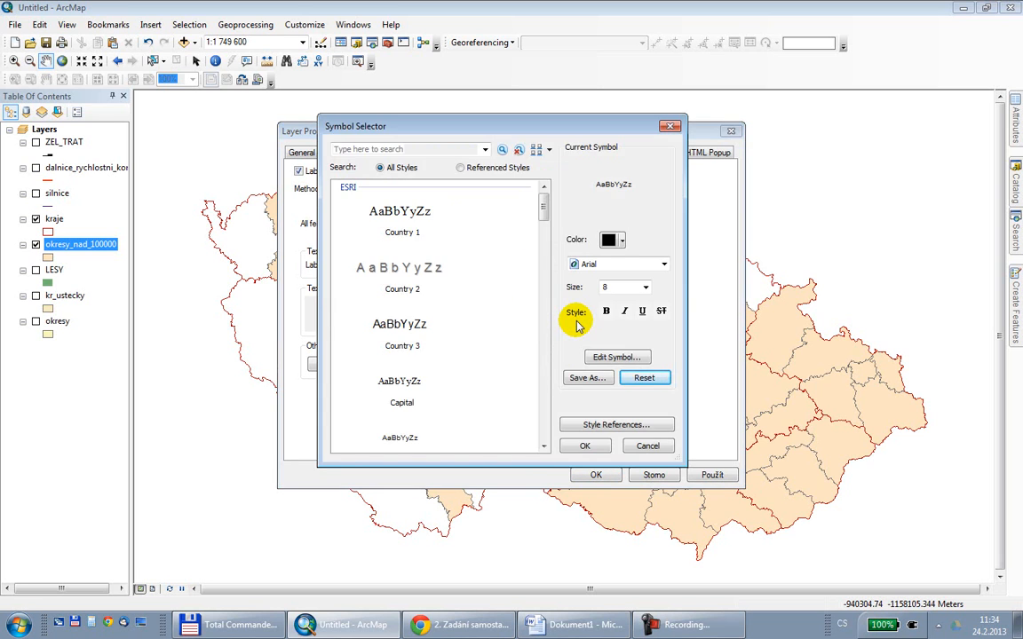
pyautogui.click(610, 362)
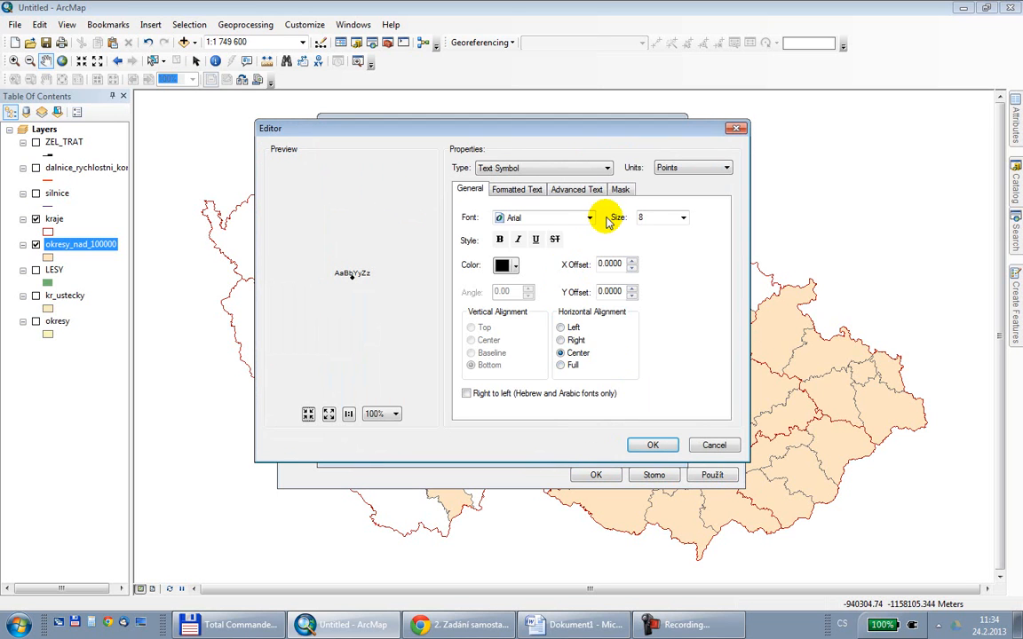
pyautogui.click(620, 190)
pyautogui.click(477, 251)
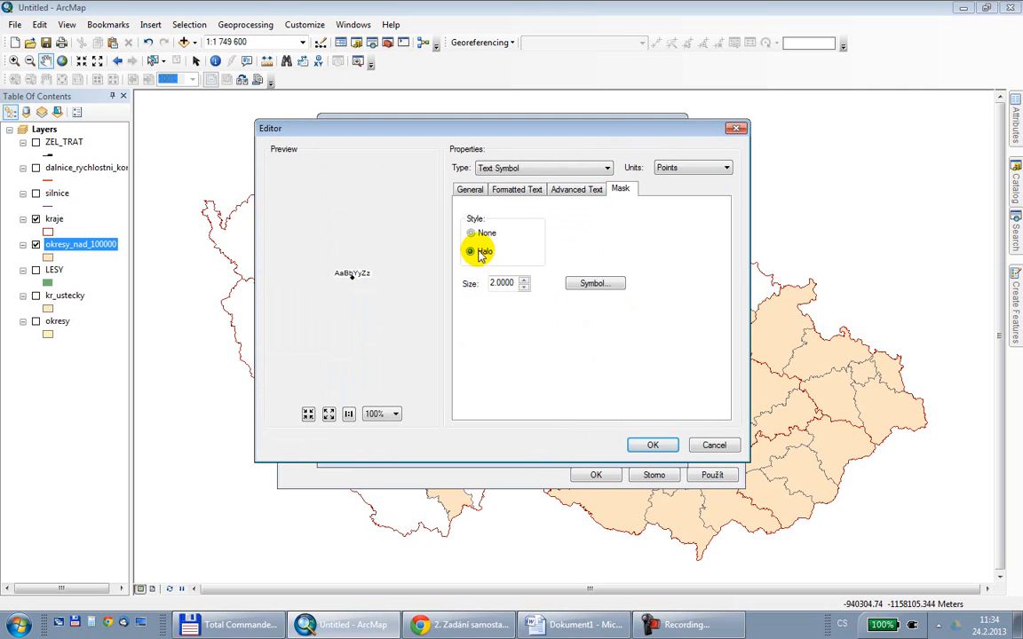
pyautogui.click(524, 287)
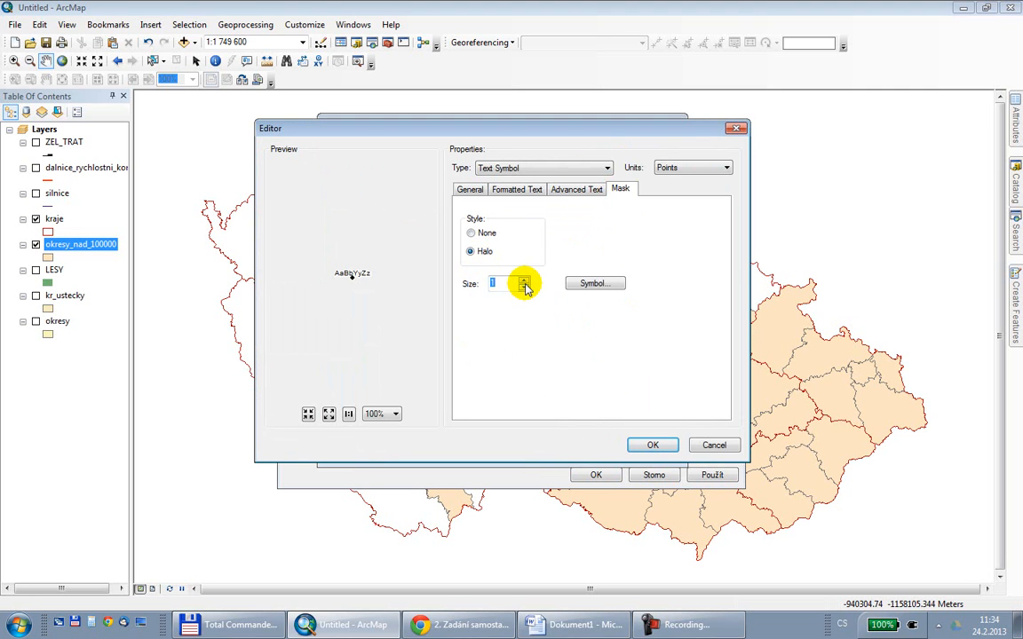
pyautogui.click(652, 445)
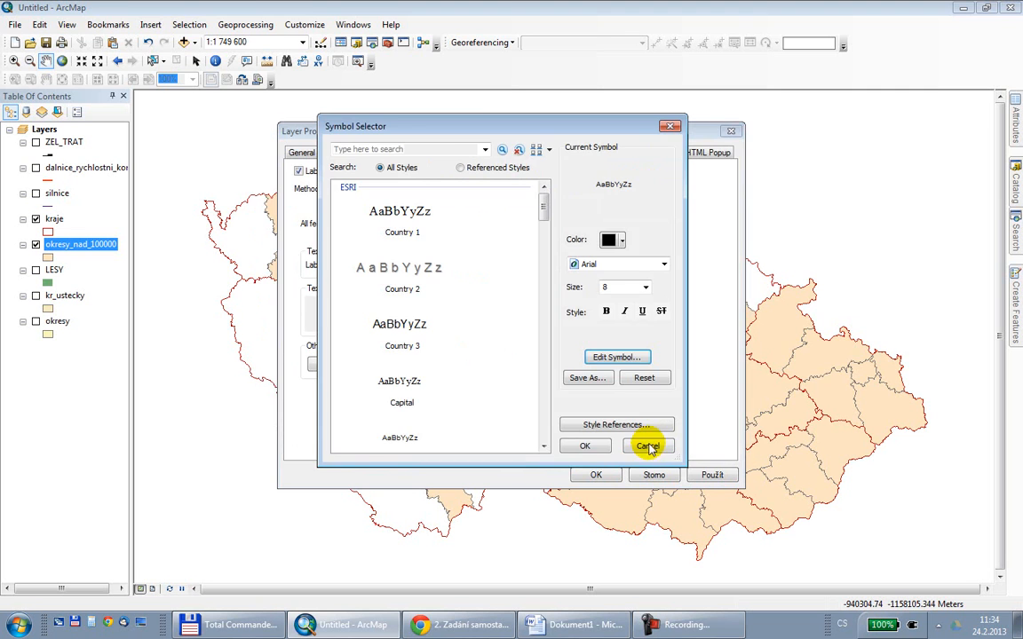
pyautogui.click(594, 445)
pyautogui.click(594, 475)
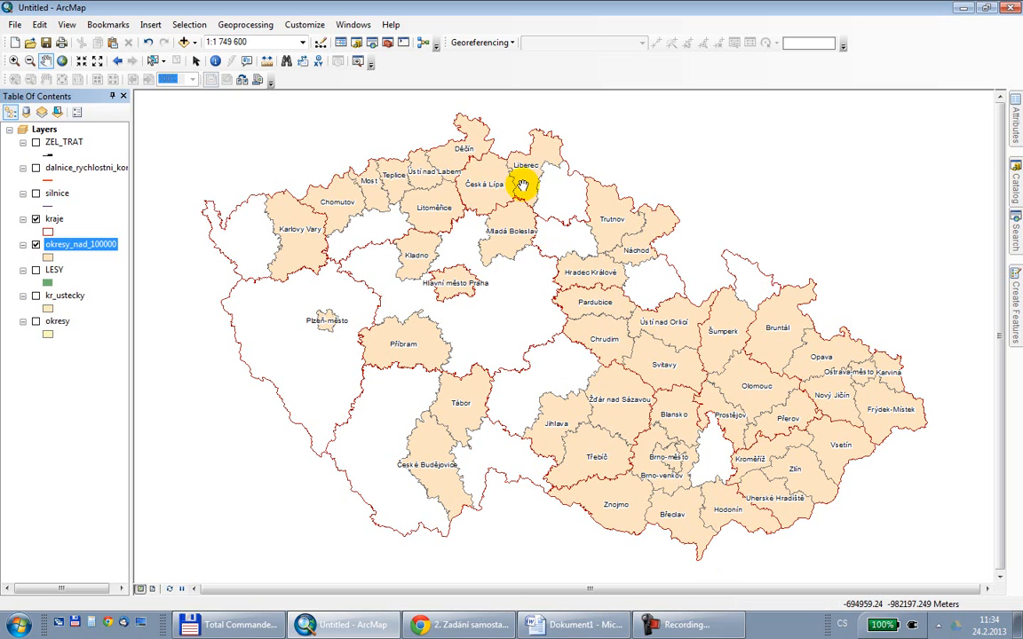
# - Enable the Maplex Label Engine through the Labeling toolbar, and close that toolbar
pyautogui.rightClick(442, 70)
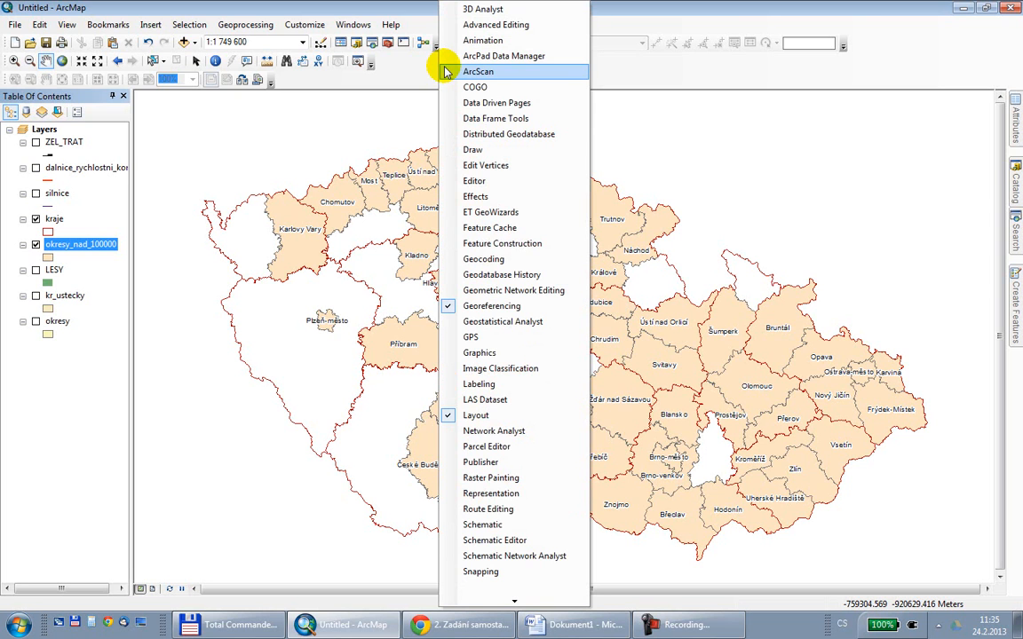
pyautogui.click(506, 387)
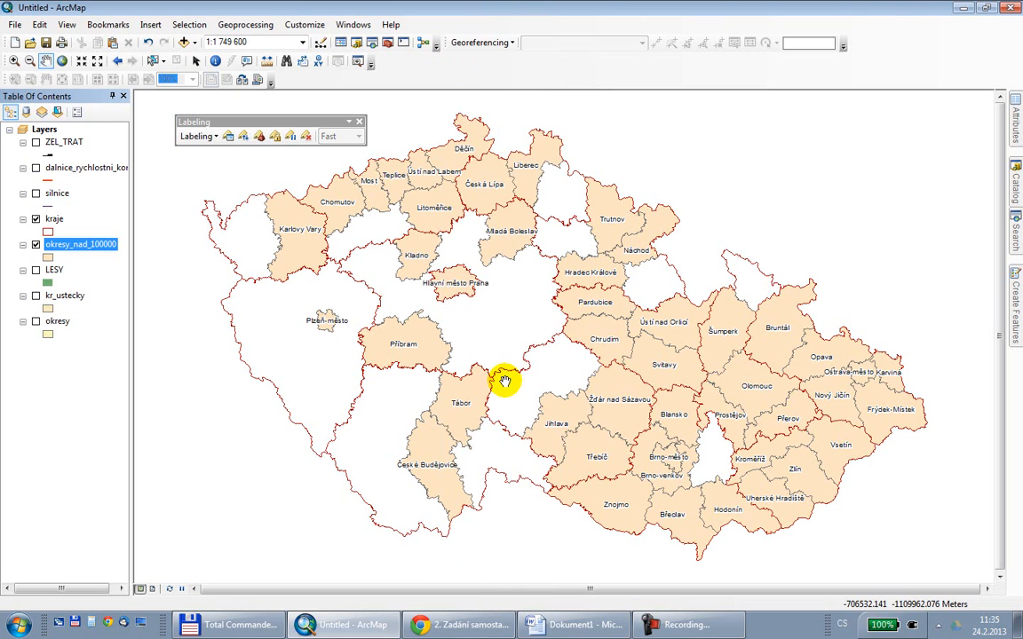
pyautogui.click(195, 139)
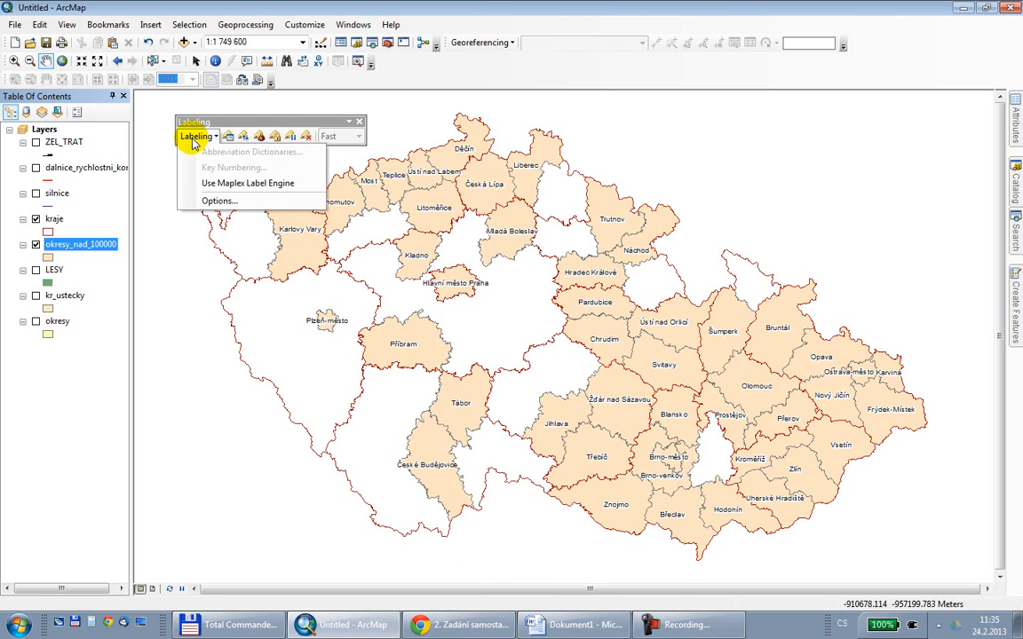
pyautogui.click(222, 184)
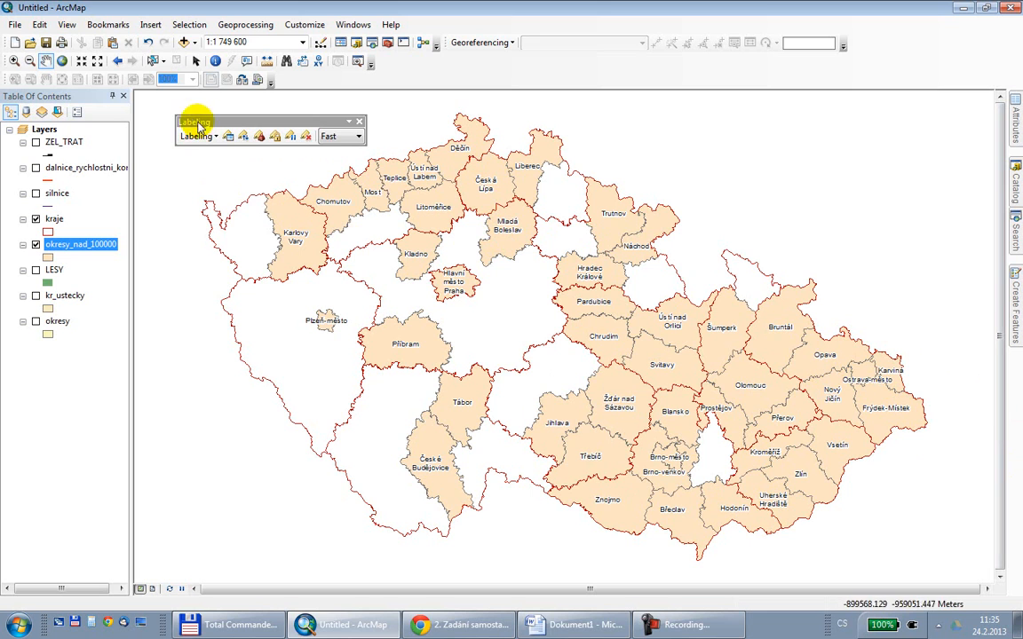
pyautogui.click(359, 121)
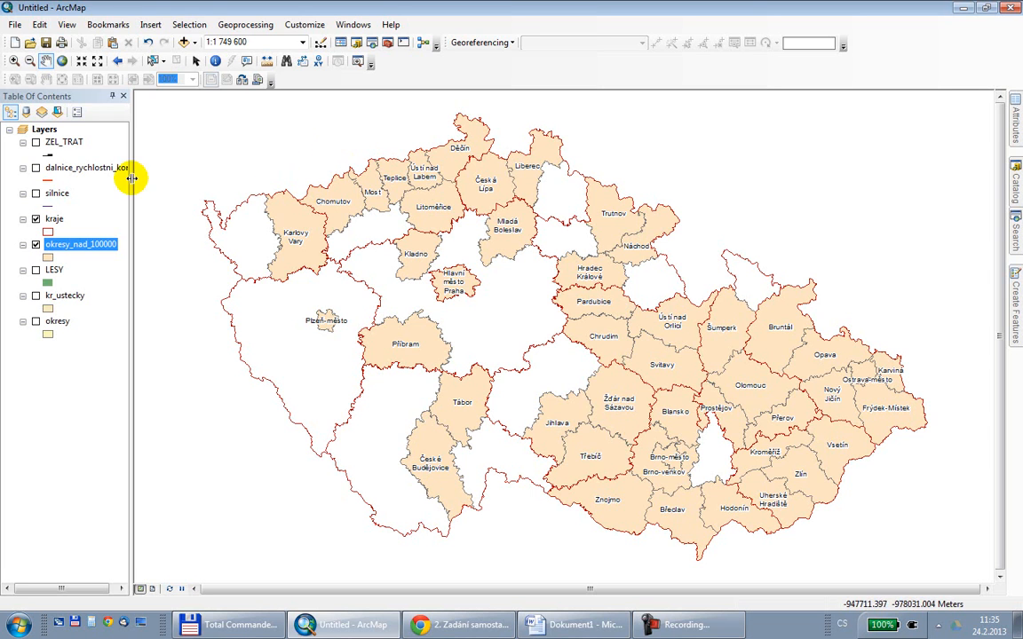
# - Open the layer properties of okresy_nad_100000
pyautogui.rightClick(86, 246)
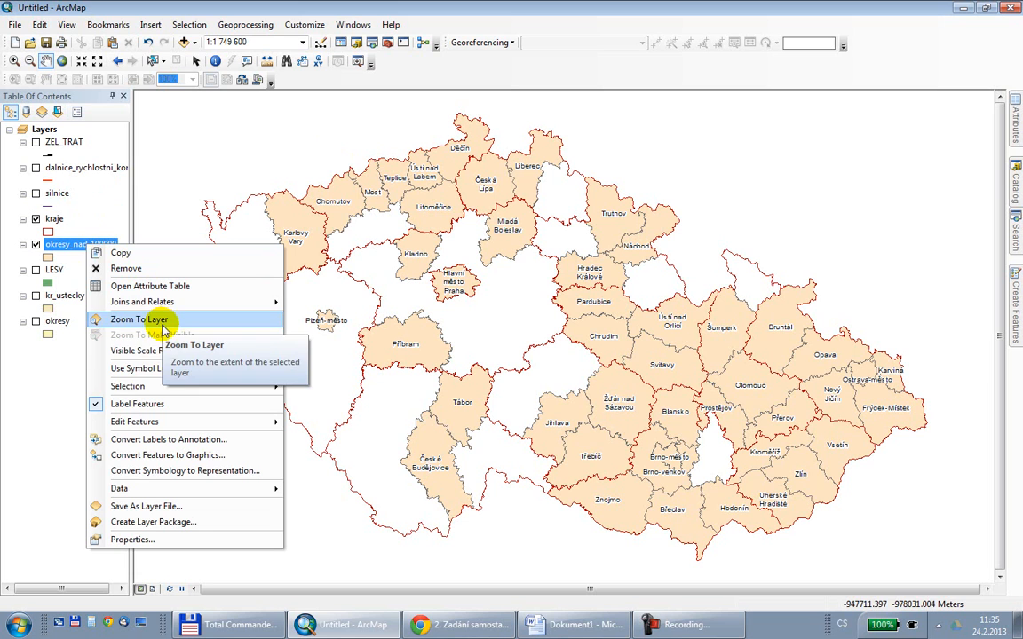
pyautogui.click(176, 538)
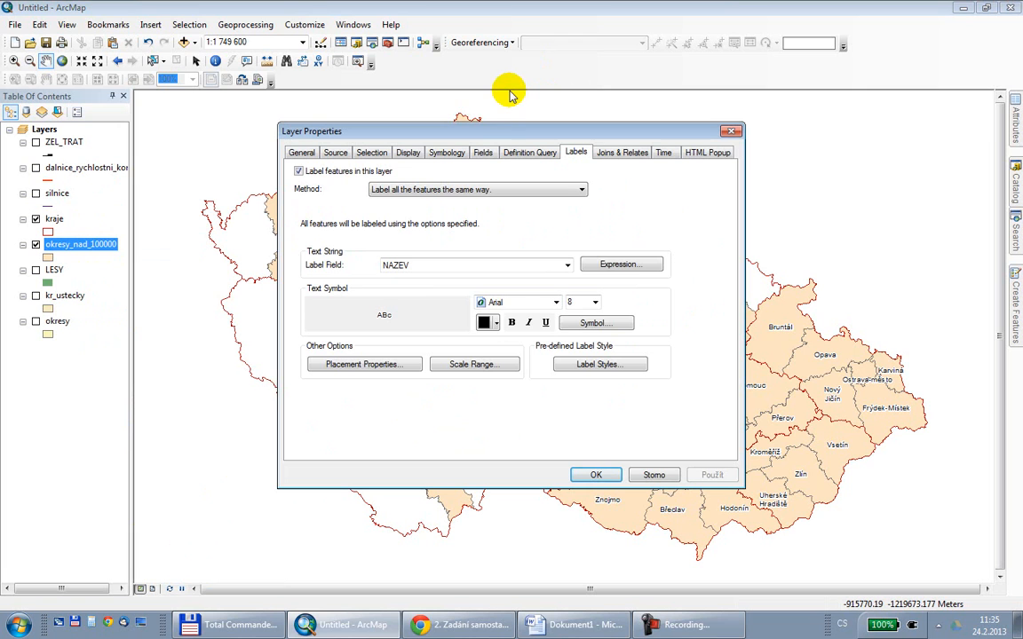
# - Symbolize the okresy_nad_100000 layer with graduated colors based on the OB01 field
pyautogui.click(442, 153)
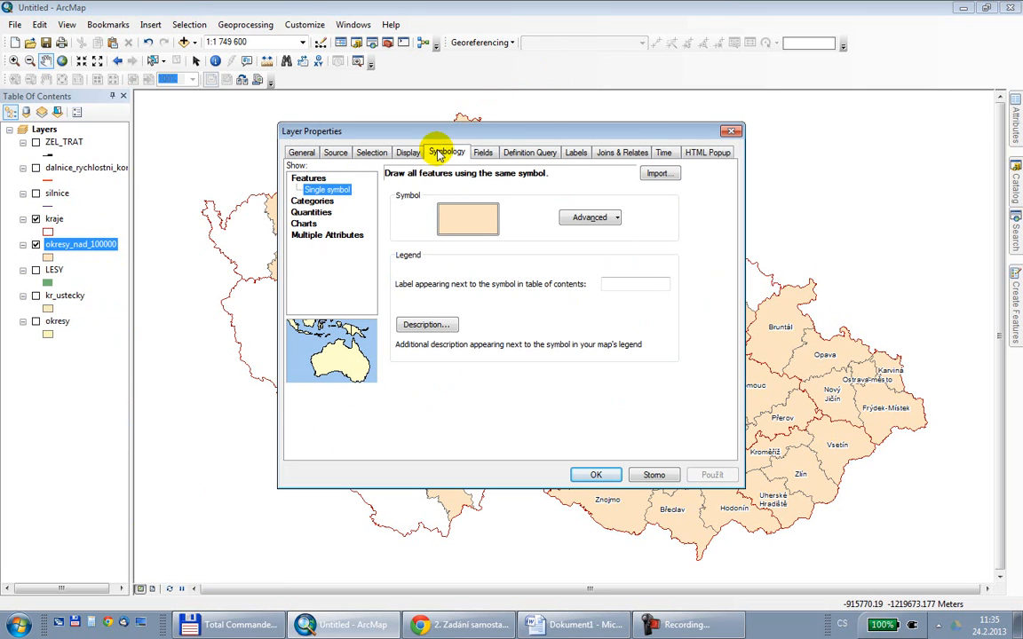
pyautogui.click(309, 211)
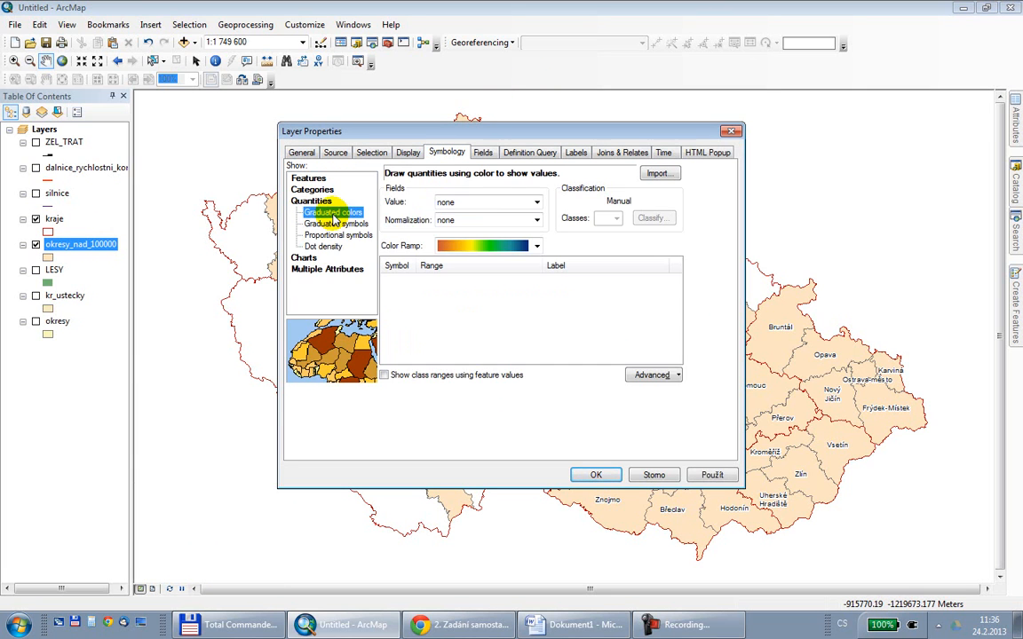
pyautogui.click(464, 203)
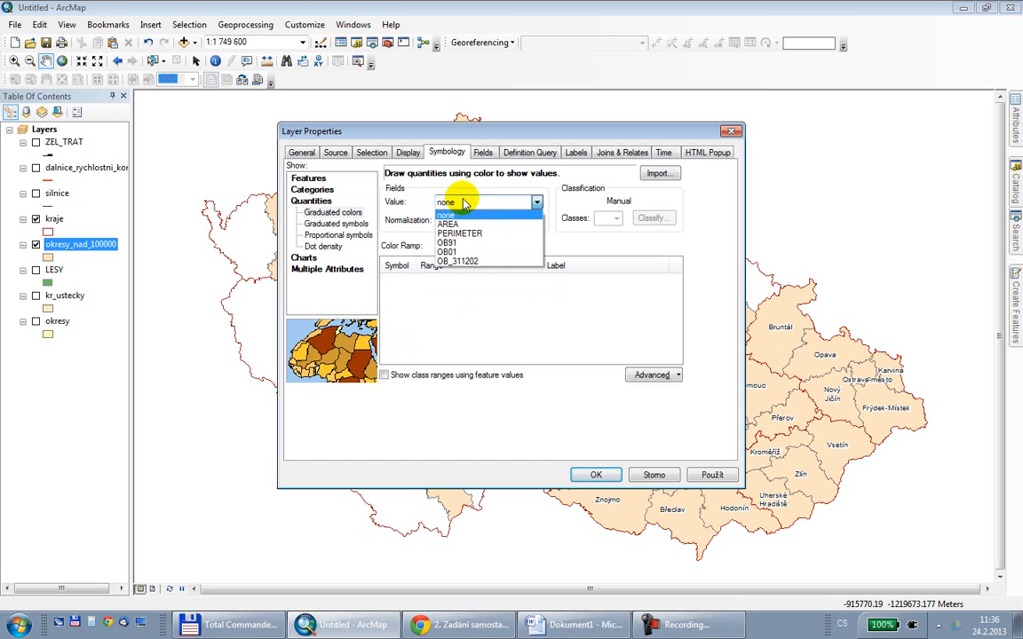
pyautogui.click(458, 252)
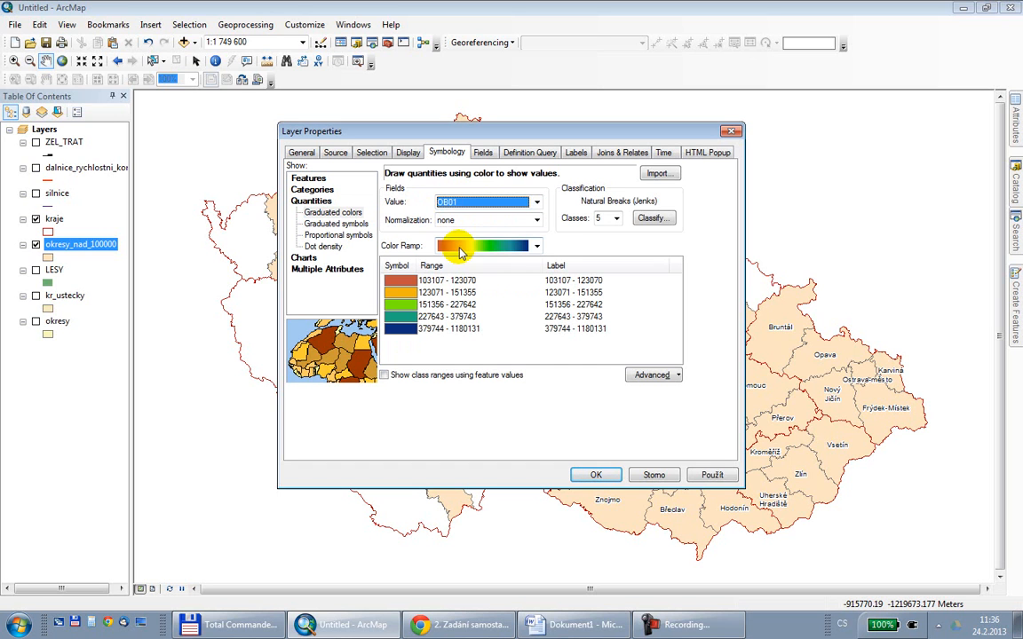
pyautogui.click(712, 475)
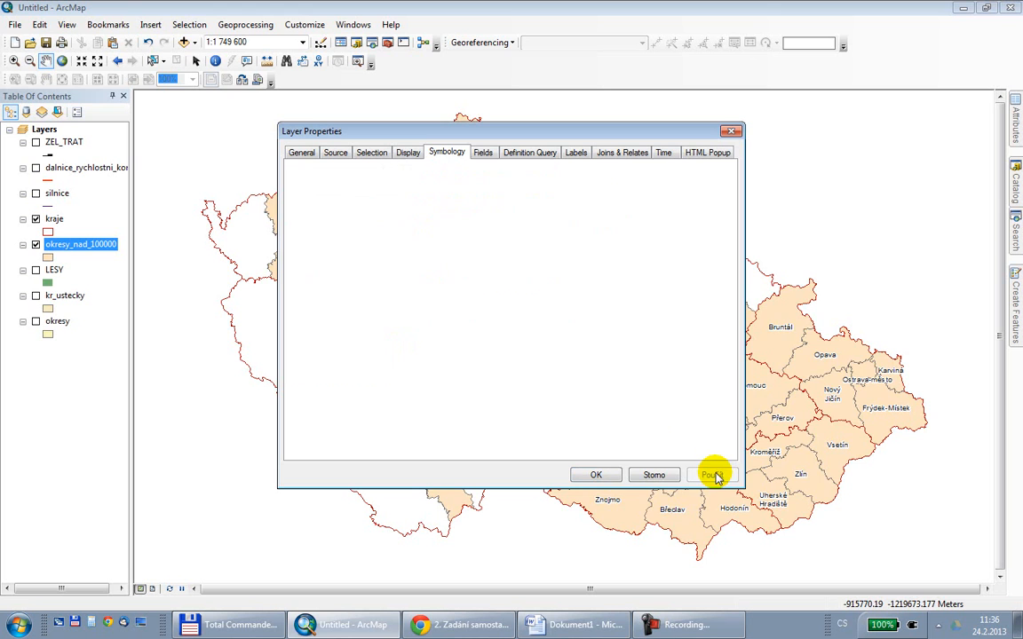
pyautogui.moveTo(622, 457); pyautogui.dragTo(433, 453)
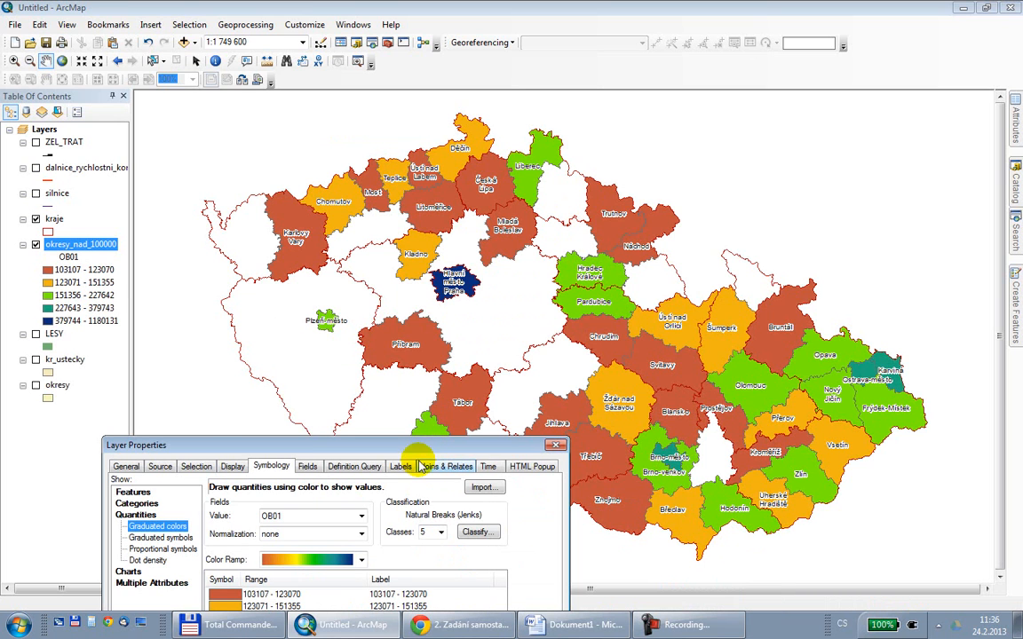
pyautogui.moveTo(413, 446); pyautogui.dragTo(617, 136)
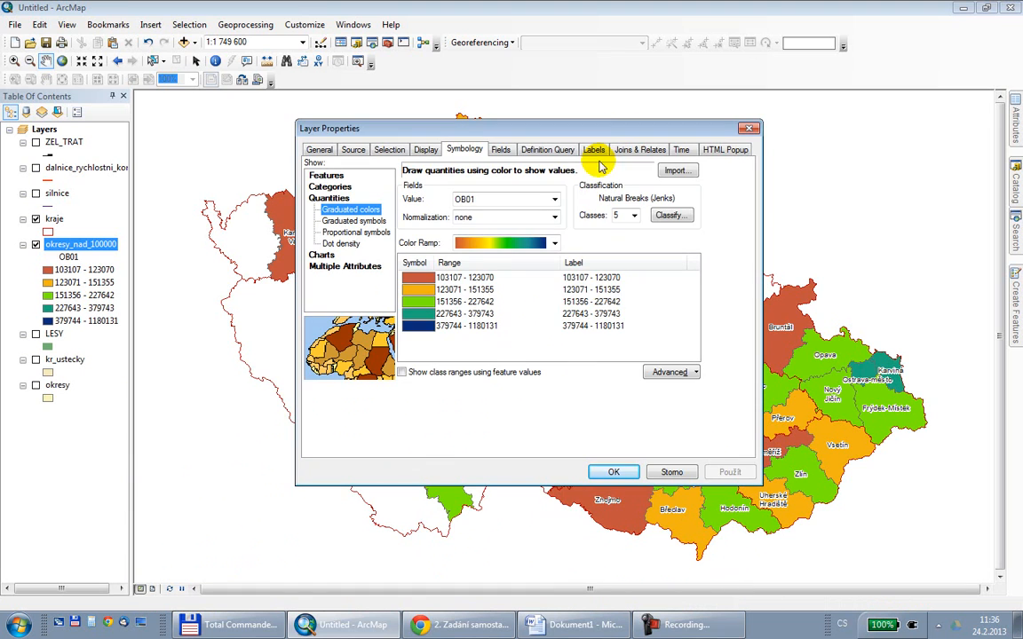
pyautogui.click(613, 473)
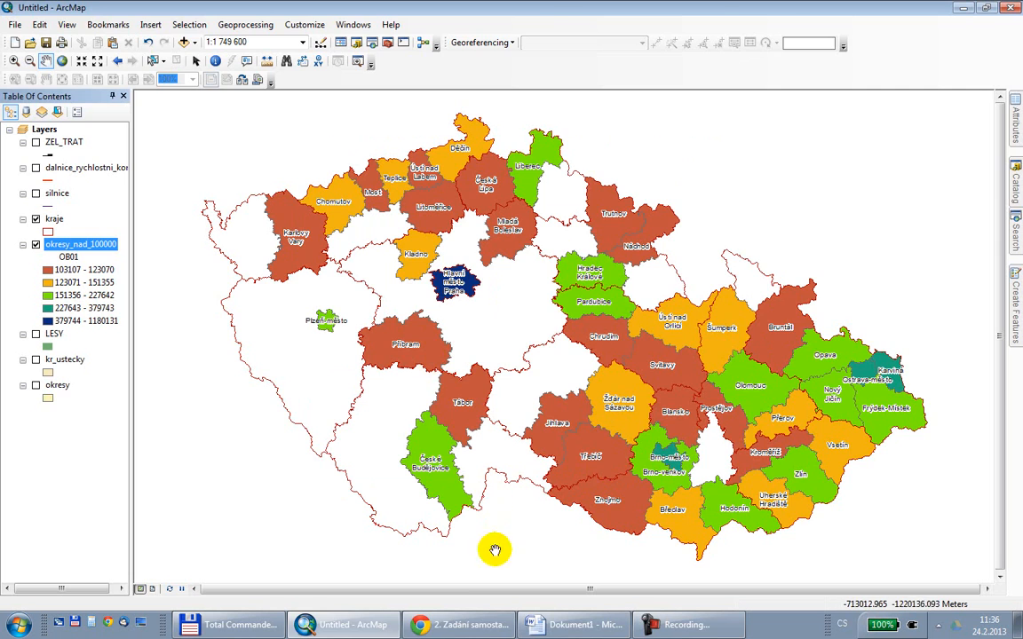
# - Review the second task on the assignment page in Chrome, and back in ArcMap hide okresy_nad_100000 and show silnice
pyautogui.click(457, 622)
pyautogui.click(356, 339)
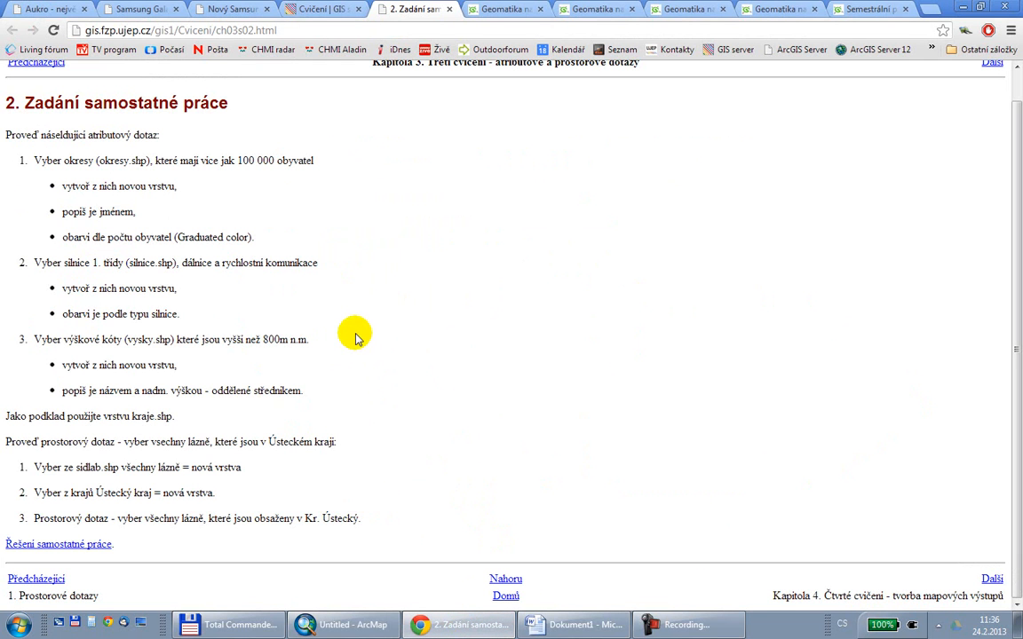
pyautogui.moveTo(32, 263); pyautogui.dragTo(327, 308)
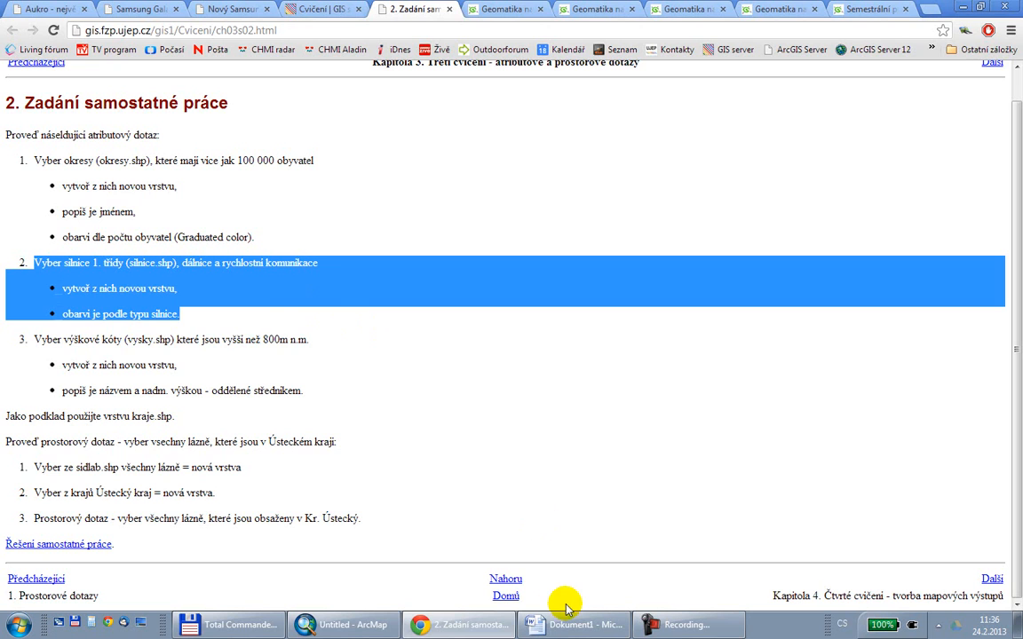
pyautogui.click(348, 624)
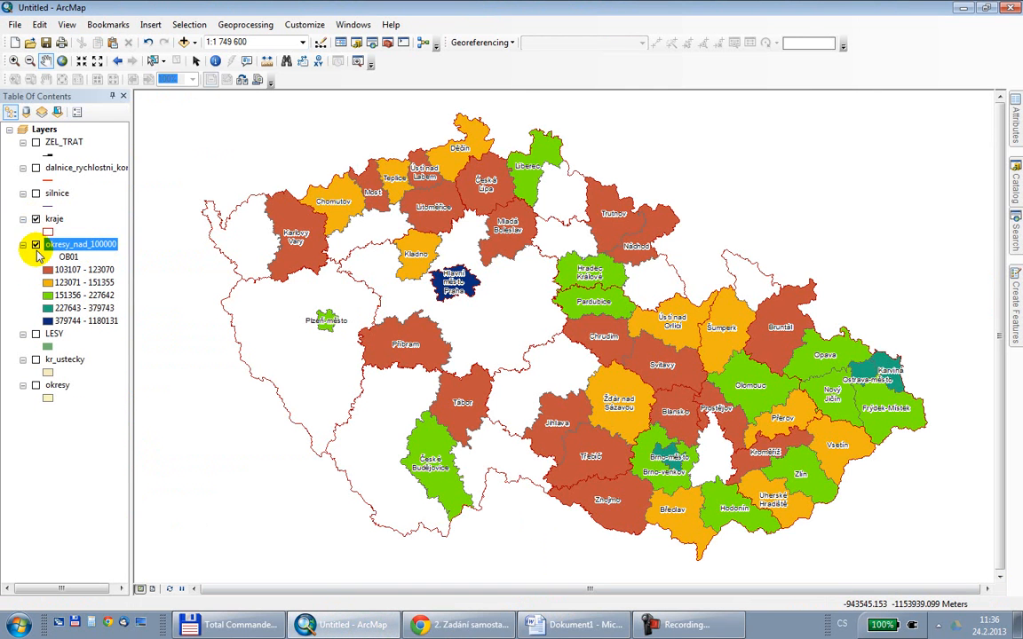
pyautogui.click(35, 244)
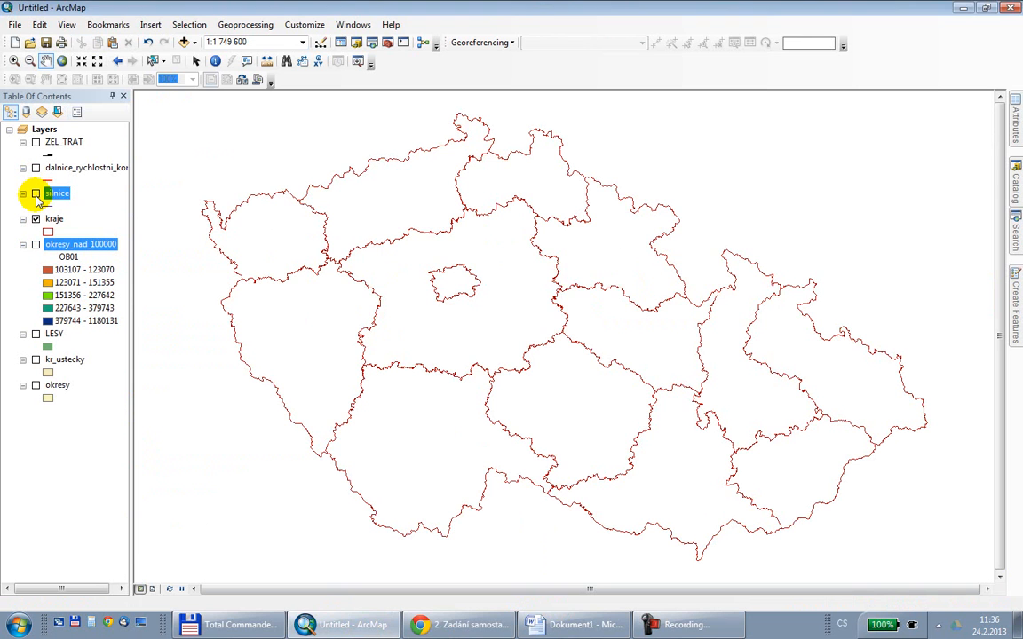
pyautogui.click(36, 193)
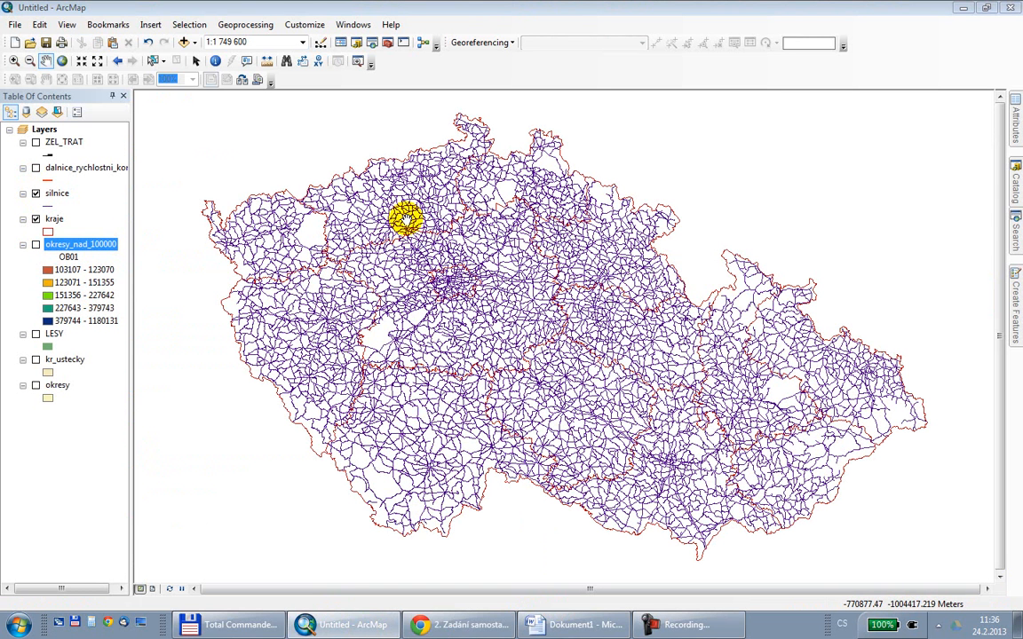
# - Start a Select By Attributes query on the silnice layer with the condition "TRIDA_SIL" = 'D'
pyautogui.click(188, 27)
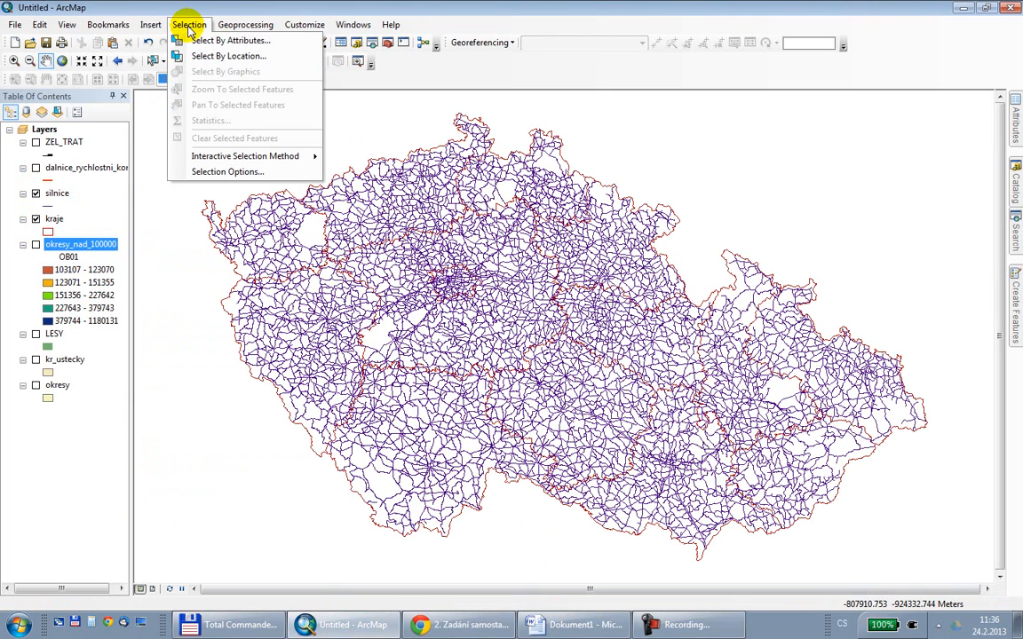
pyautogui.click(200, 39)
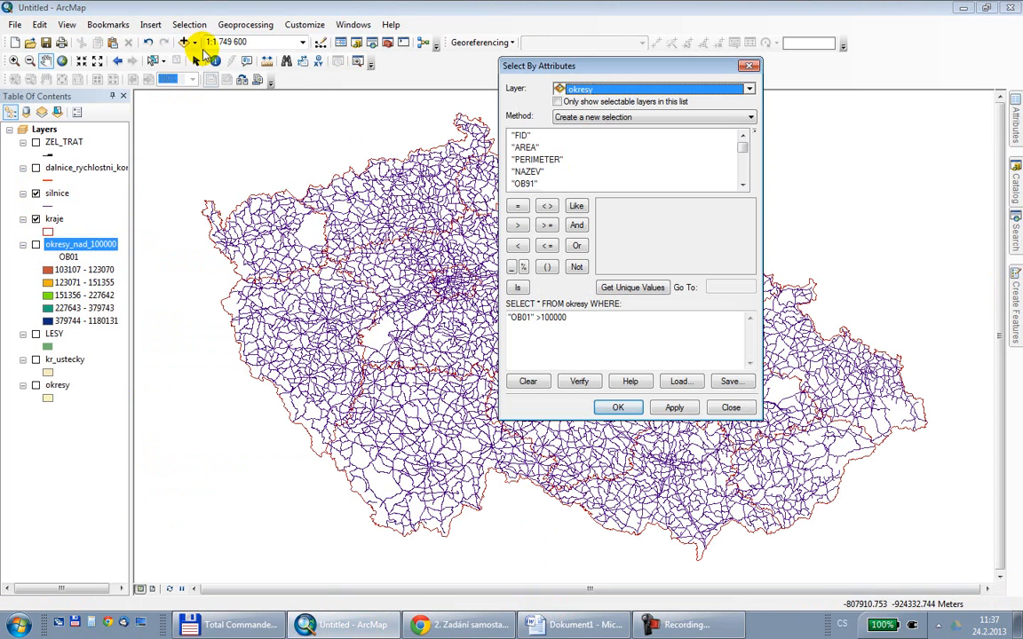
pyautogui.moveTo(577, 75); pyautogui.dragTo(460, 132)
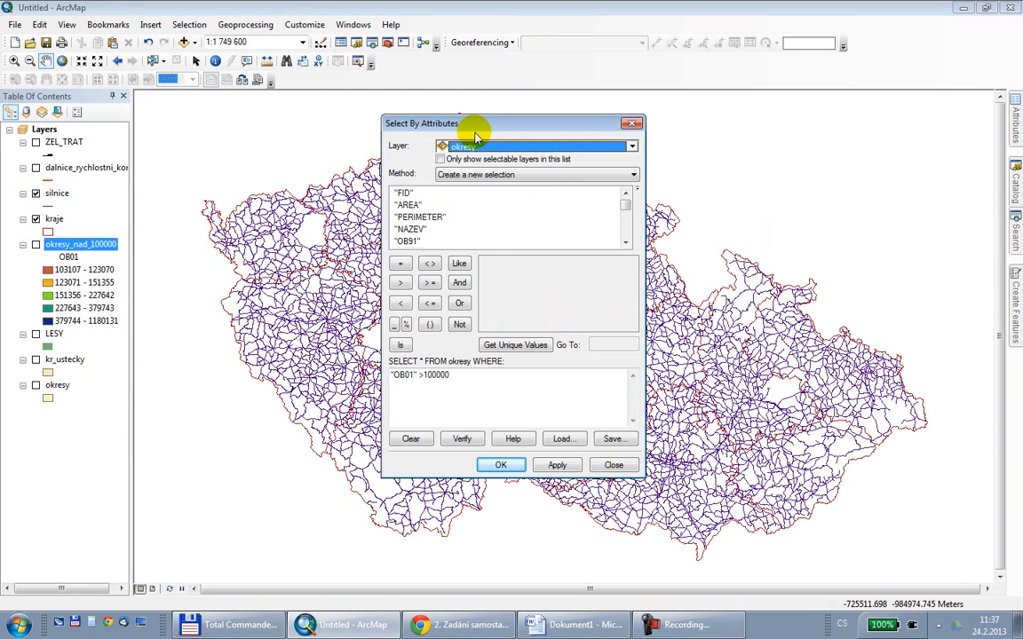
pyautogui.click(478, 147)
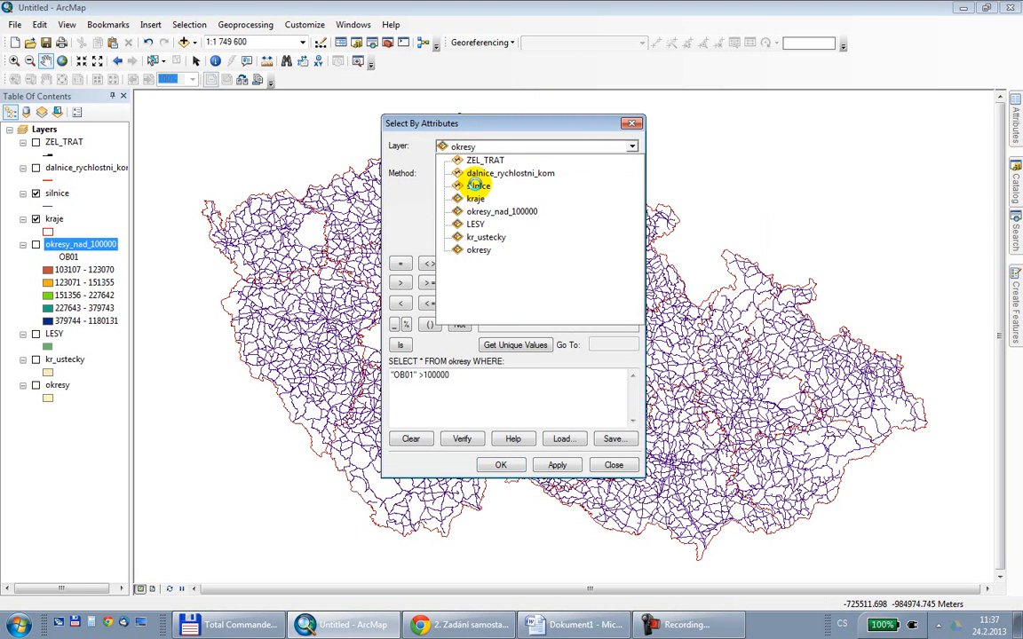
pyautogui.click(478, 187)
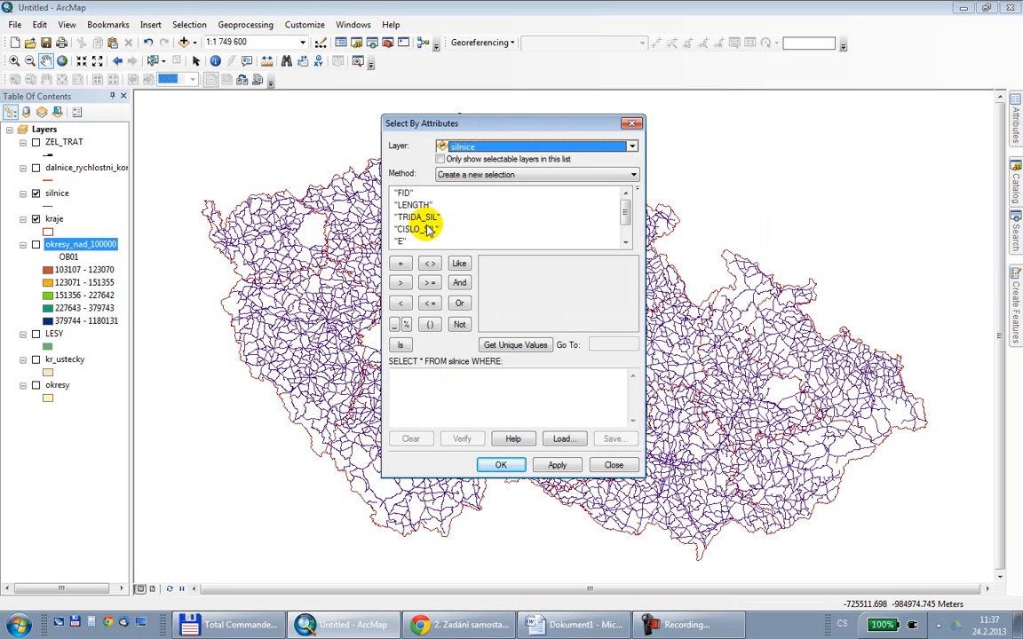
pyautogui.click(425, 217)
pyautogui.doubleClick(425, 217)
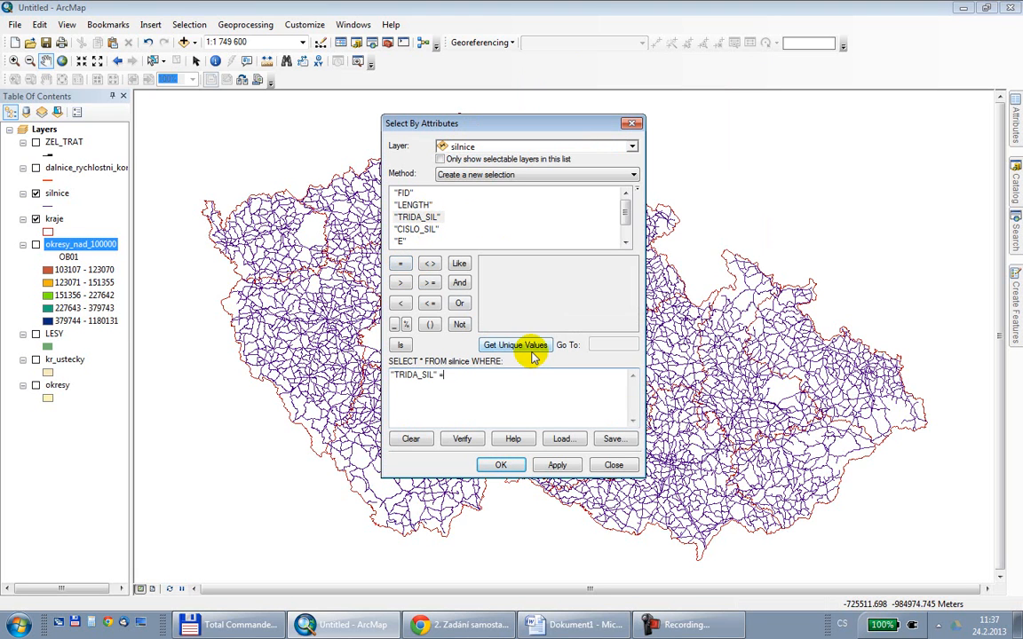
pyautogui.click(510, 347)
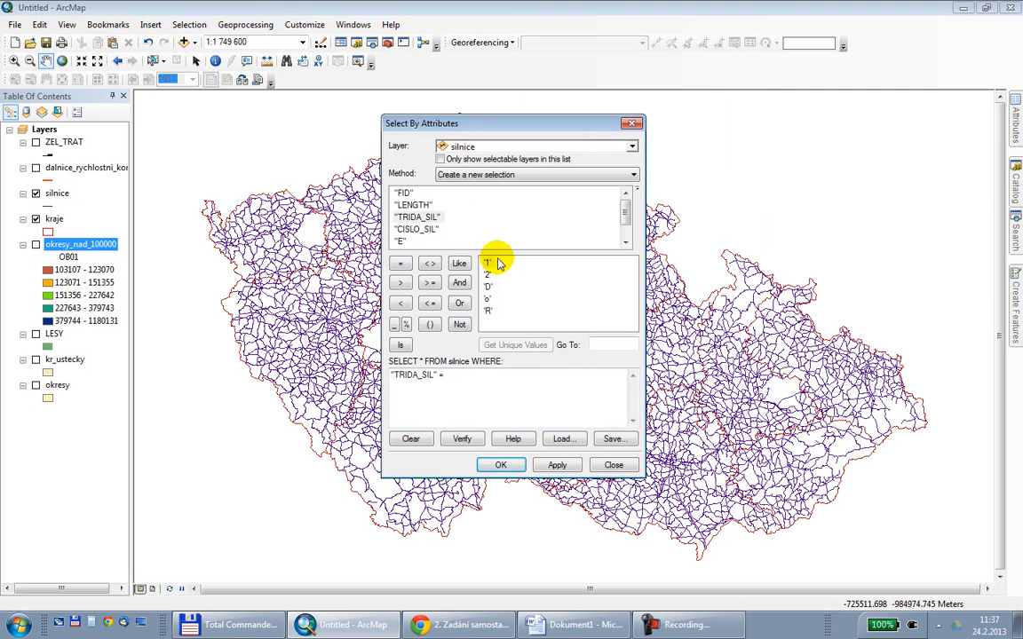
pyautogui.doubleClick(487, 289)
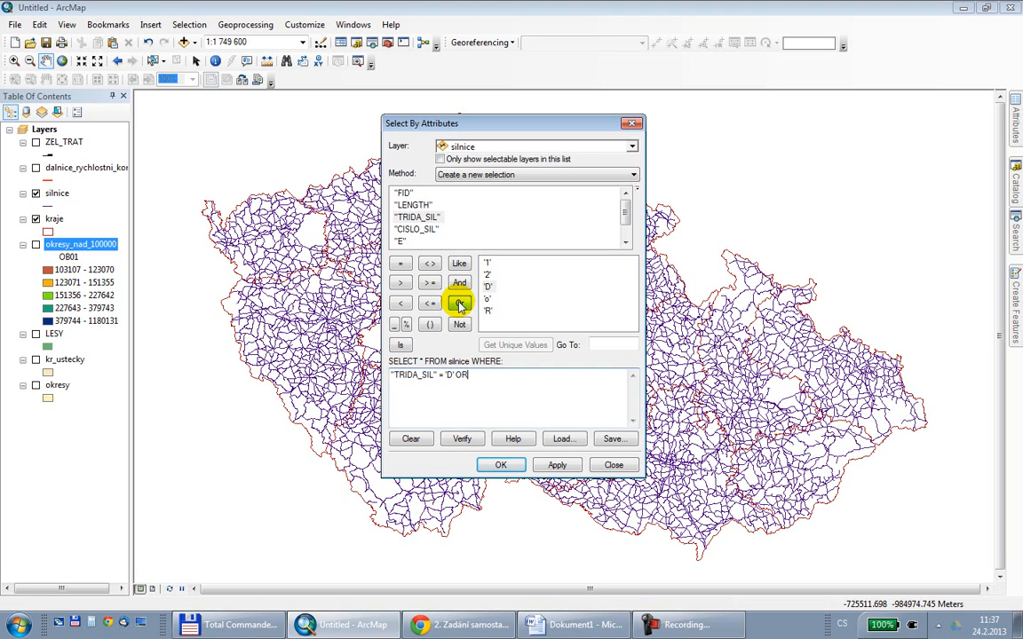
# - Extend the query with OR "TRIDA_SIL" = 'R' OR "TRIDA_SIL" = '1' and run the selection
pyautogui.doubleClick(416, 217)
pyautogui.click(400, 264)
pyautogui.doubleClick(487, 310)
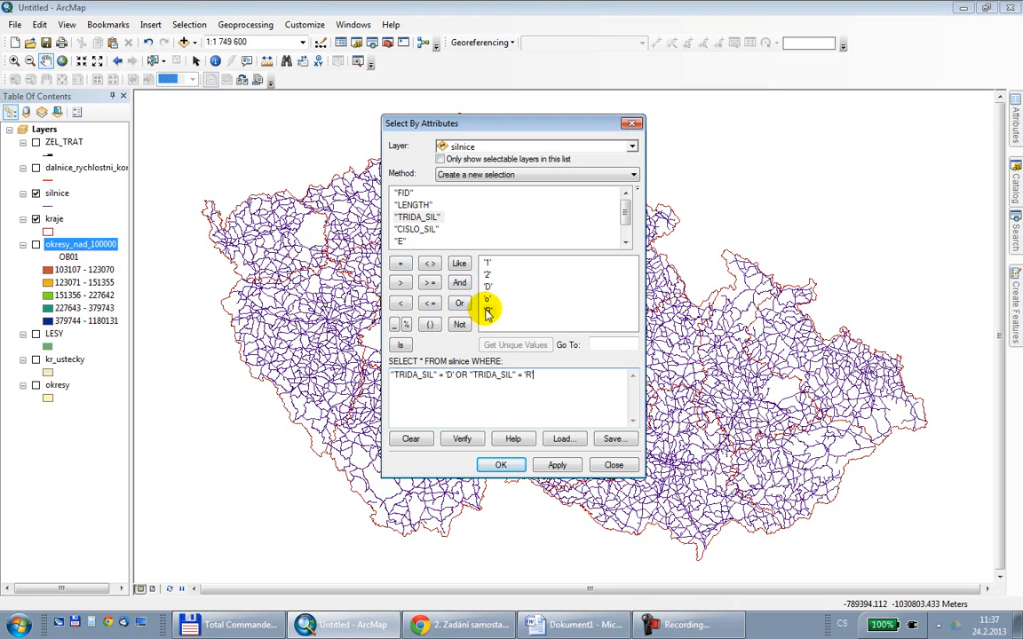
pyautogui.click(458, 304)
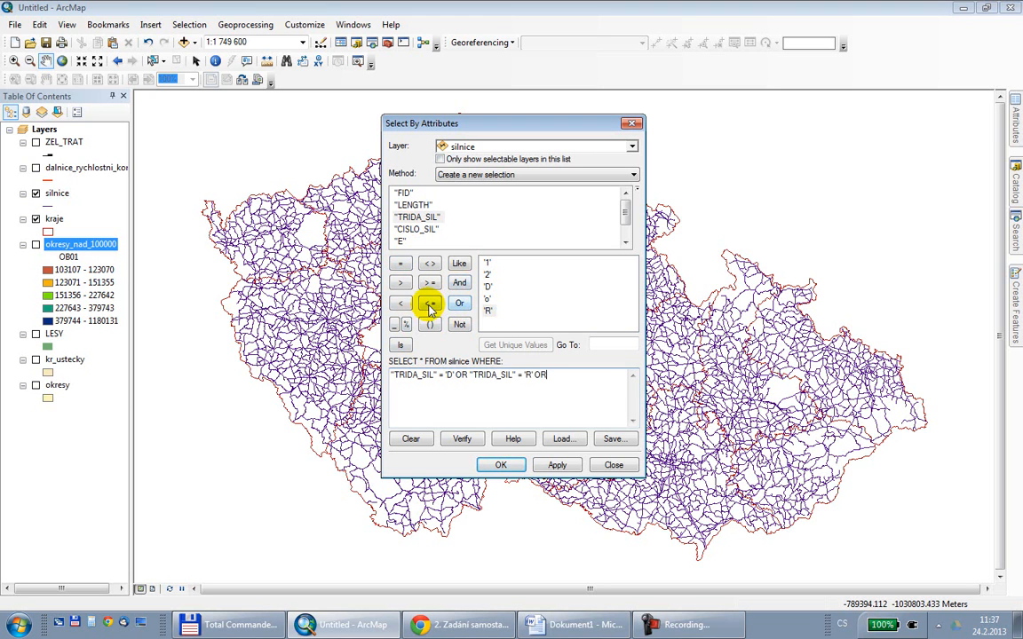
pyautogui.doubleClick(417, 216)
pyautogui.click(400, 264)
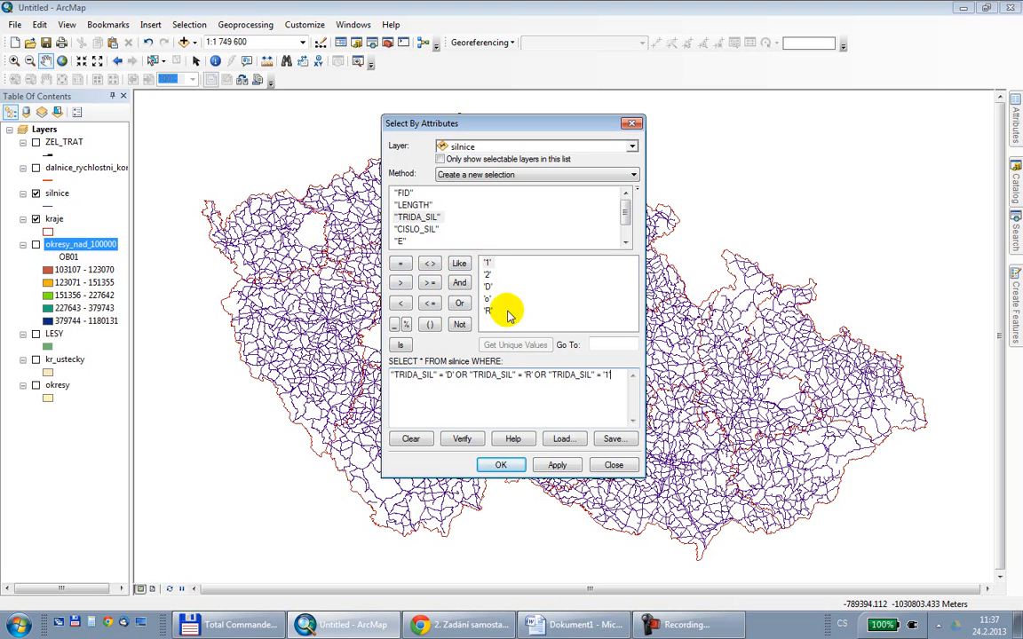
pyautogui.moveTo(473, 375); pyautogui.dragTo(514, 376)
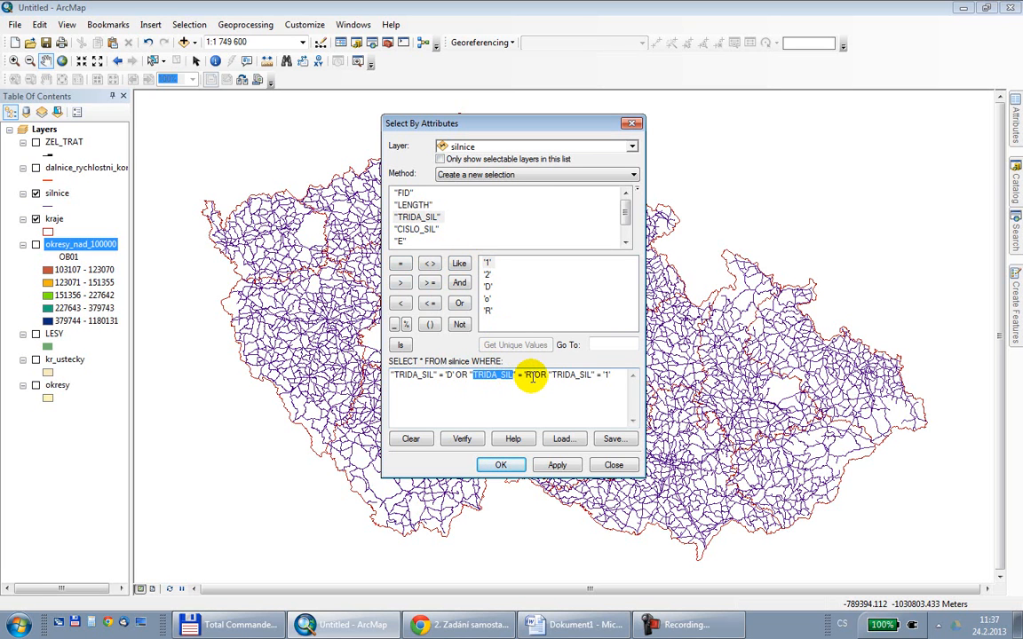
pyautogui.click(501, 464)
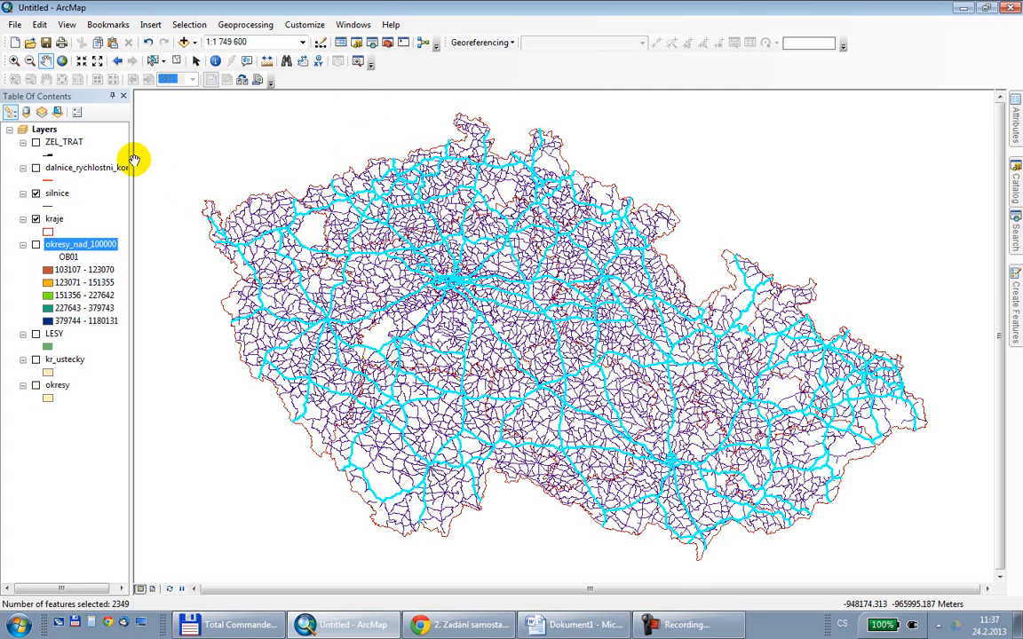
# - Export the selected silnice features as the shapefile silnice_vyber in the Vysledky folder and add it to the map
pyautogui.rightClick(54, 194)
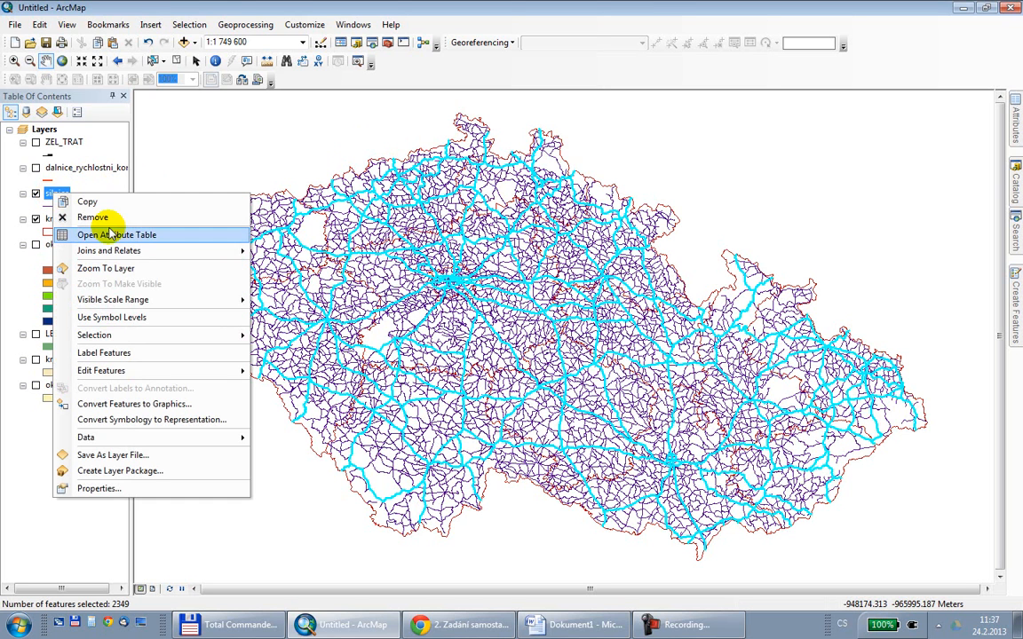
pyautogui.moveTo(192, 443)
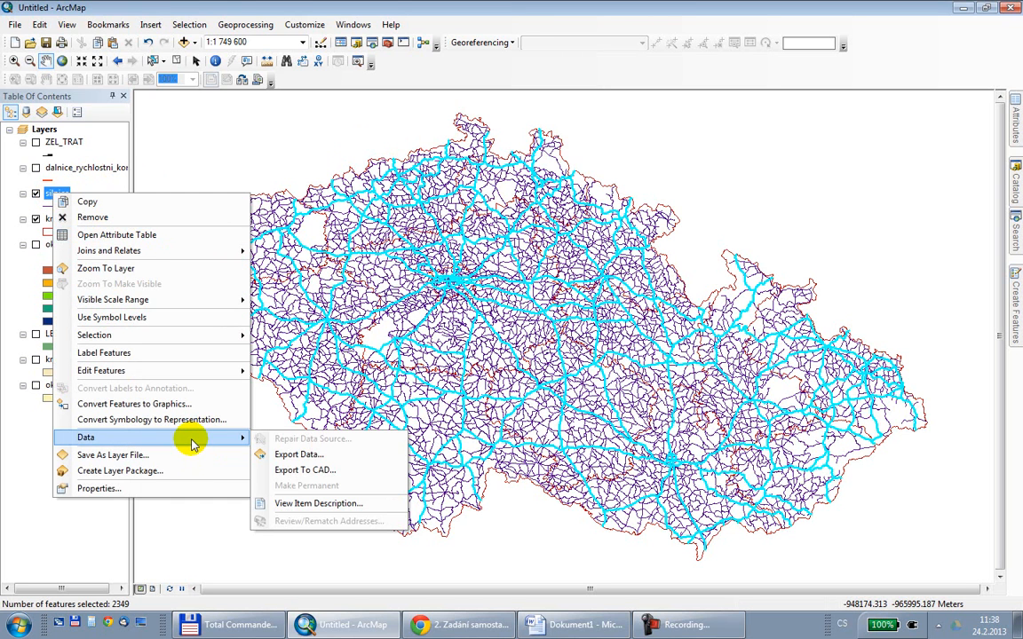
pyautogui.click(301, 454)
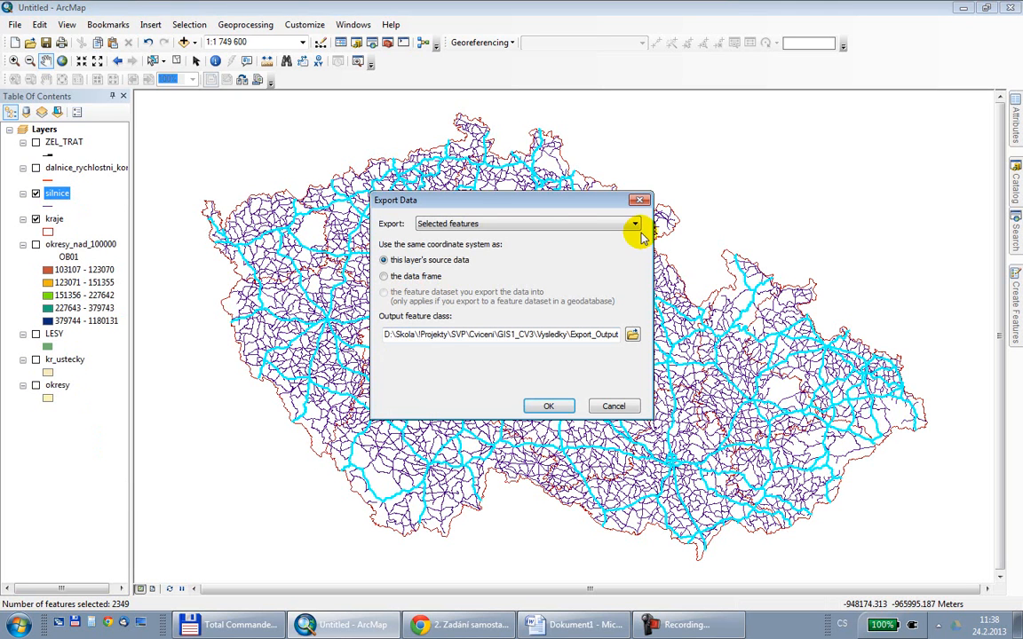
pyautogui.click(632, 334)
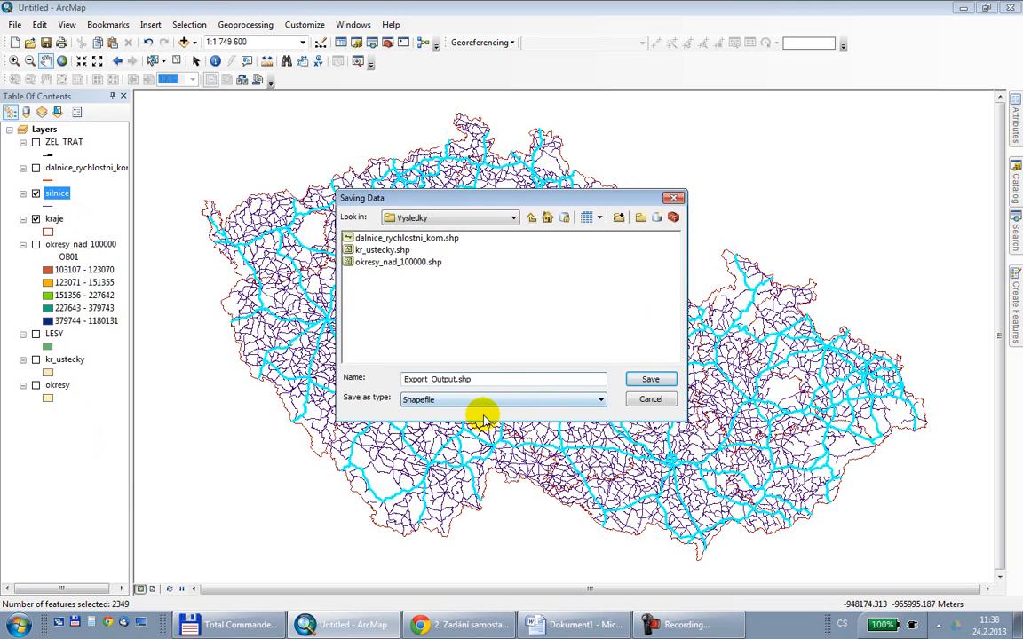
pyautogui.doubleClick(486, 378)
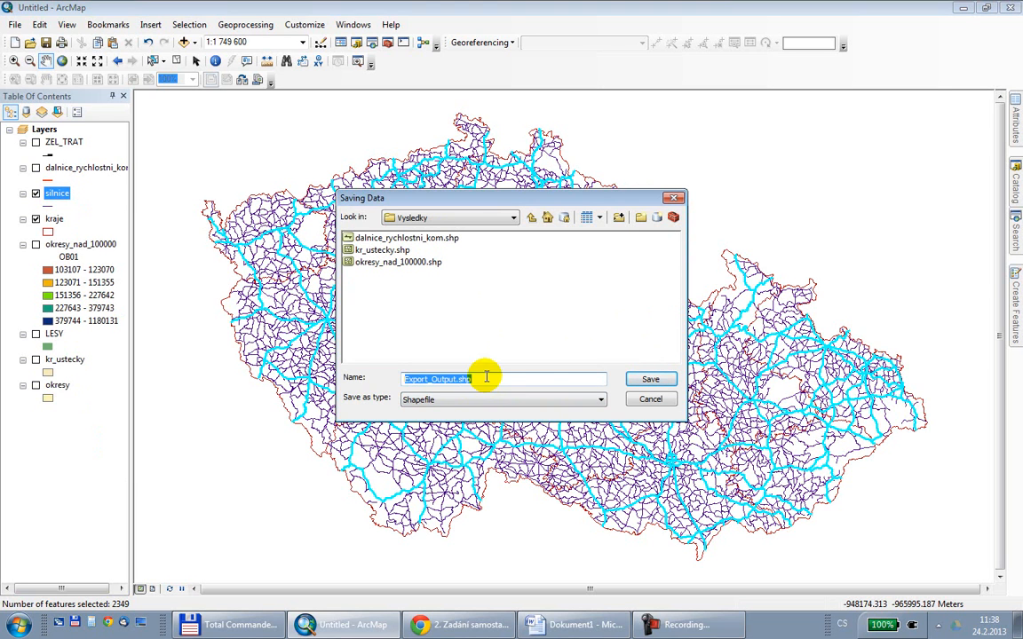
pyautogui.write('silnice_vyber')
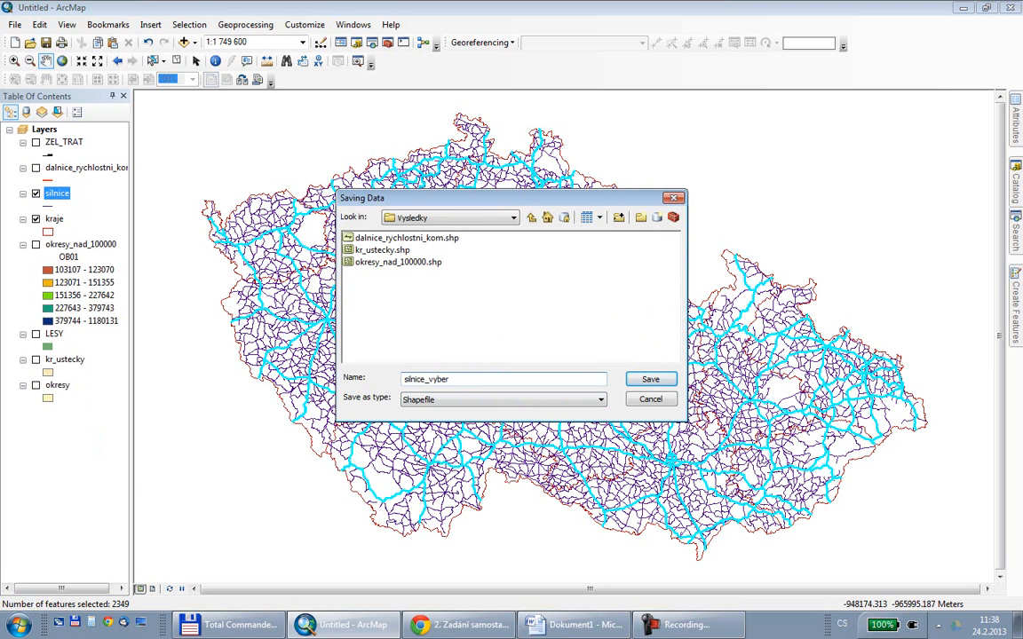
pyautogui.click(643, 380)
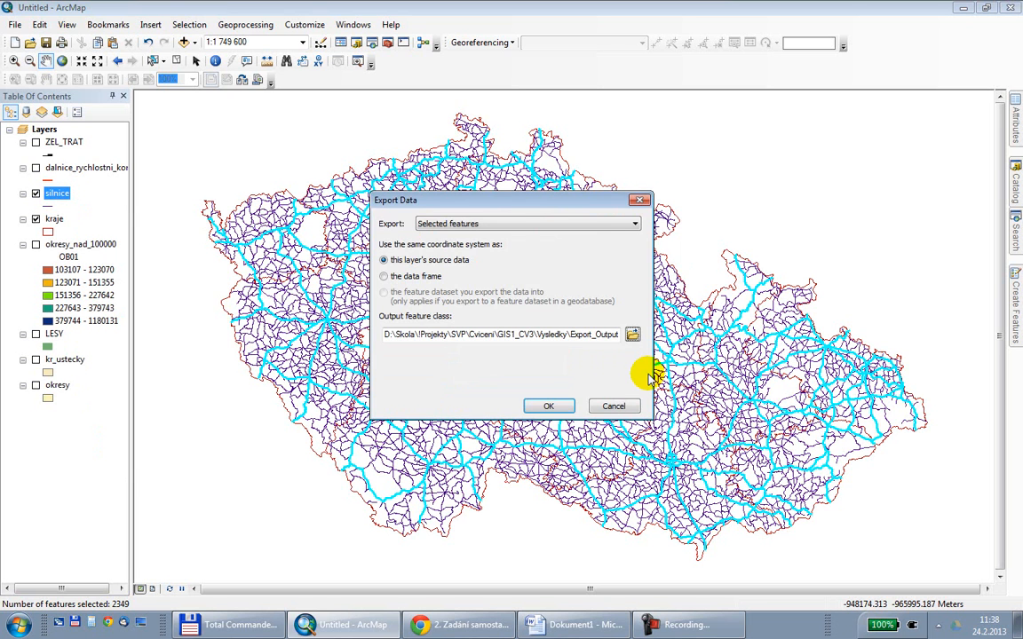
pyautogui.click(555, 408)
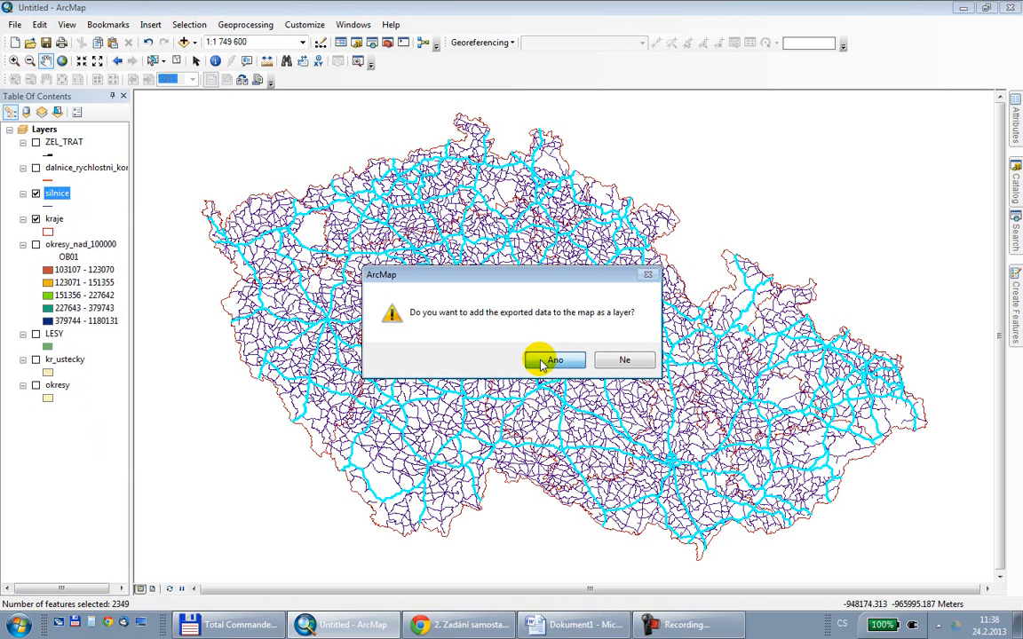
pyautogui.click(538, 360)
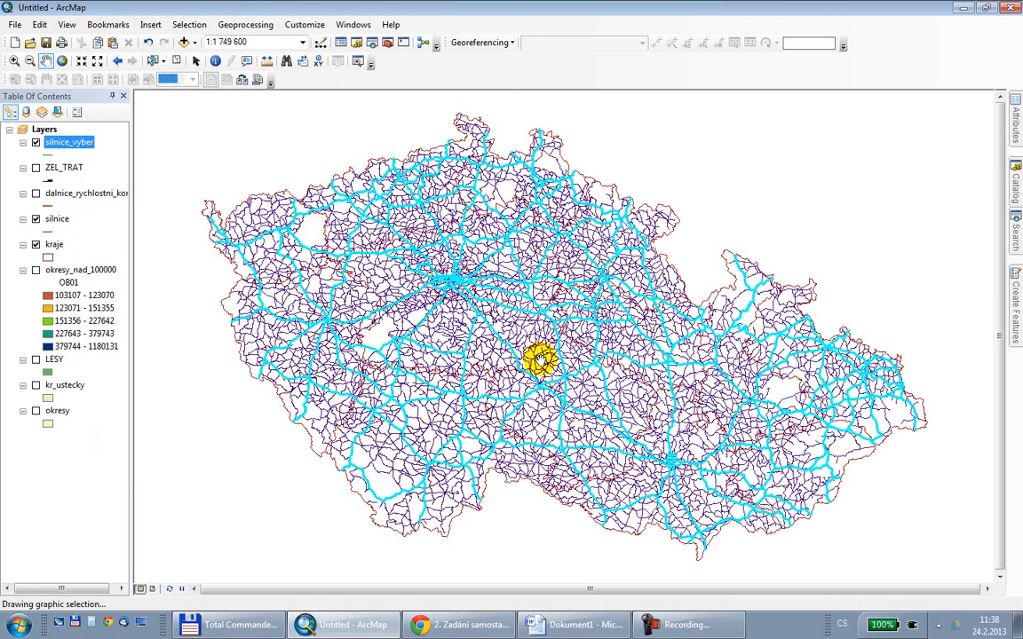
# - Hide silnice and symbolize silnice_vyber by unique values of the TRIDA_SIL field, adding all values
pyautogui.click(36, 218)
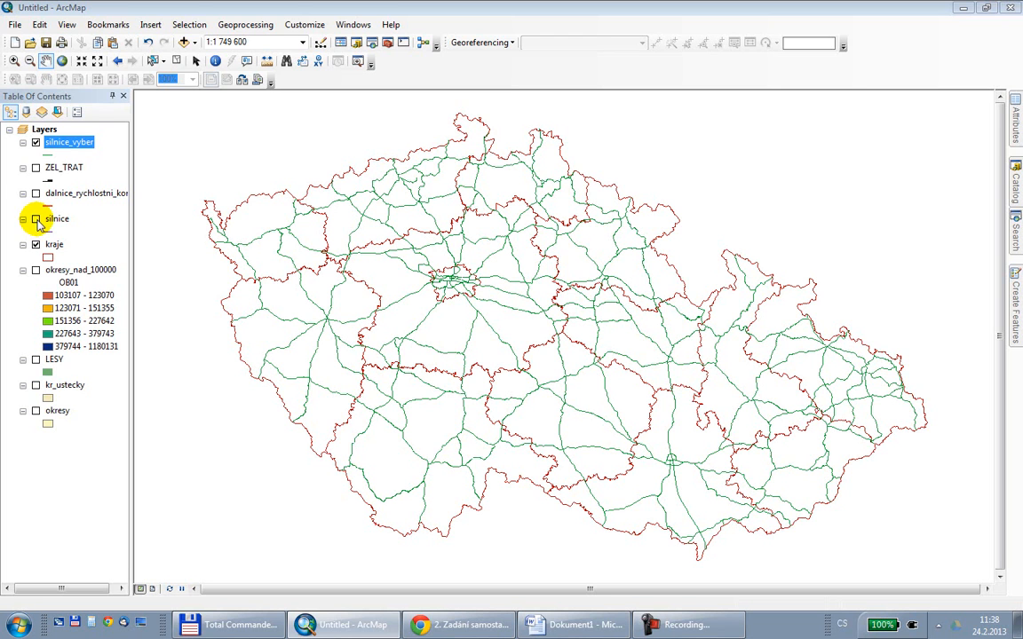
pyautogui.rightClick(54, 143)
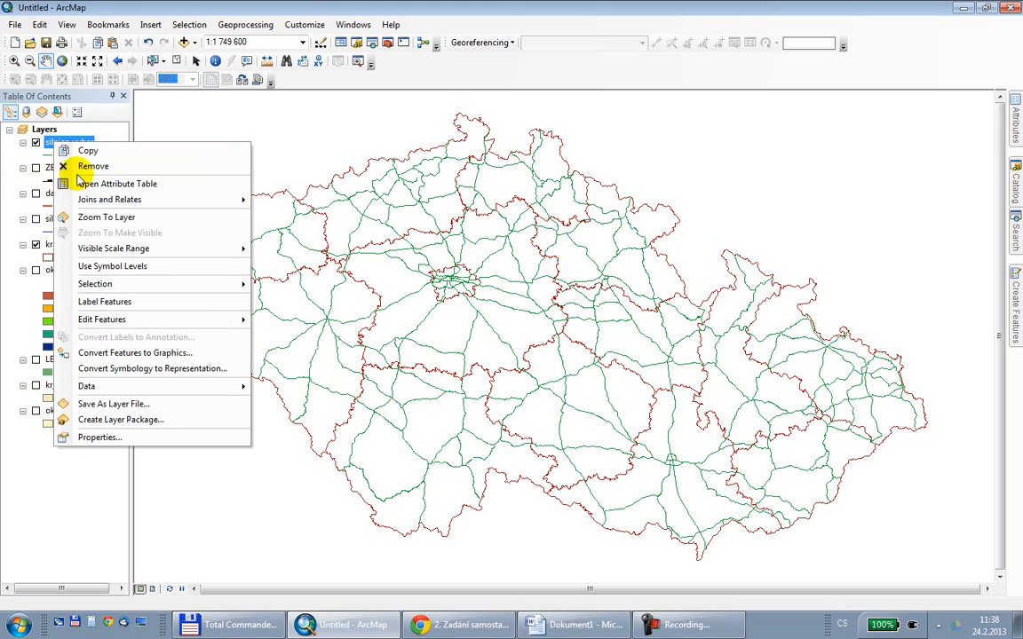
pyautogui.click(98, 437)
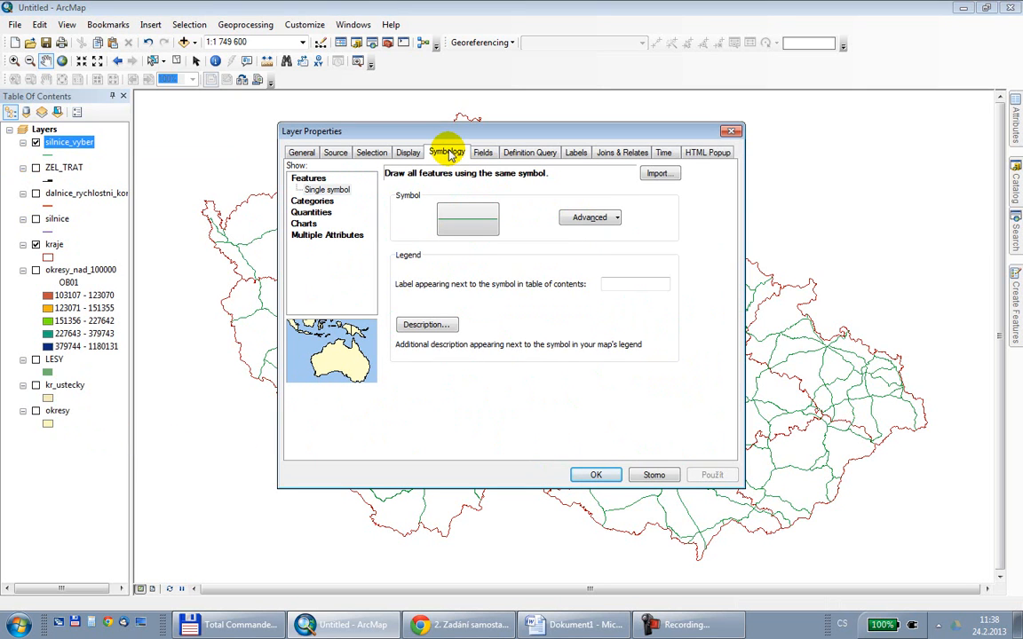
pyautogui.click(310, 202)
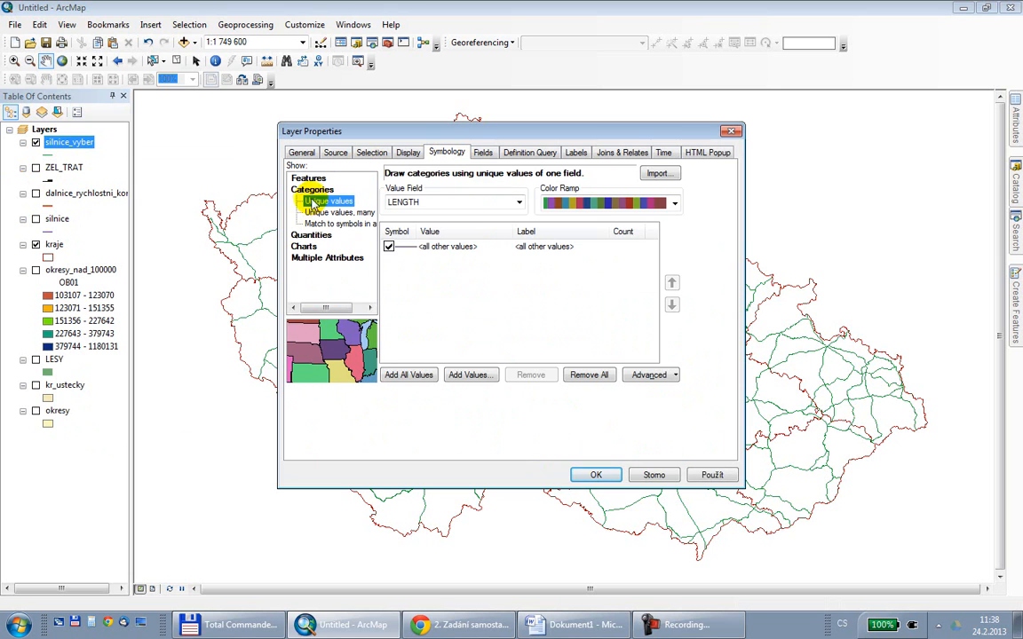
pyautogui.click(459, 203)
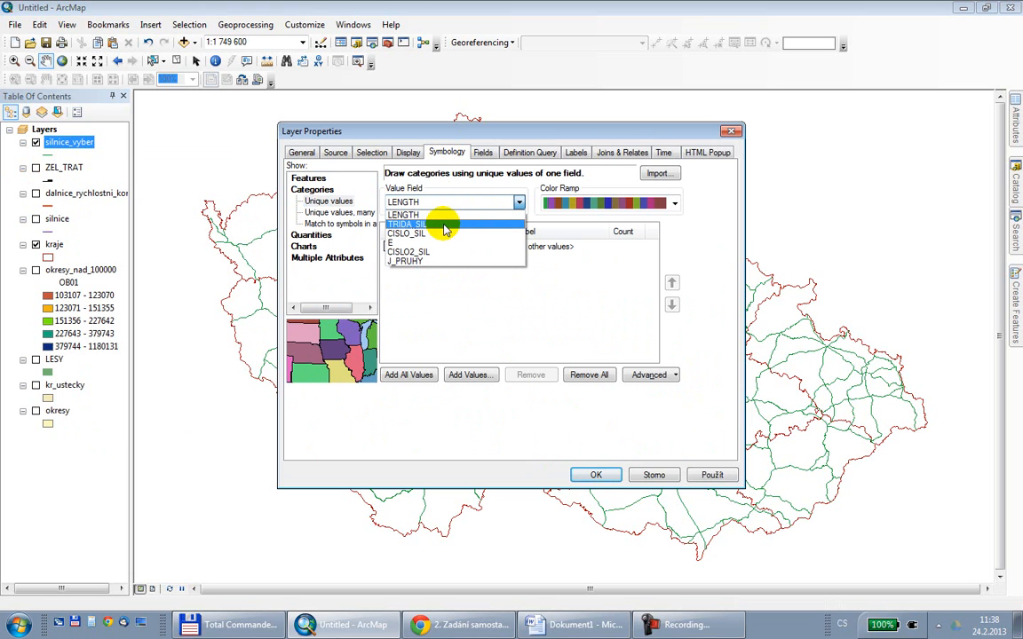
pyautogui.click(443, 225)
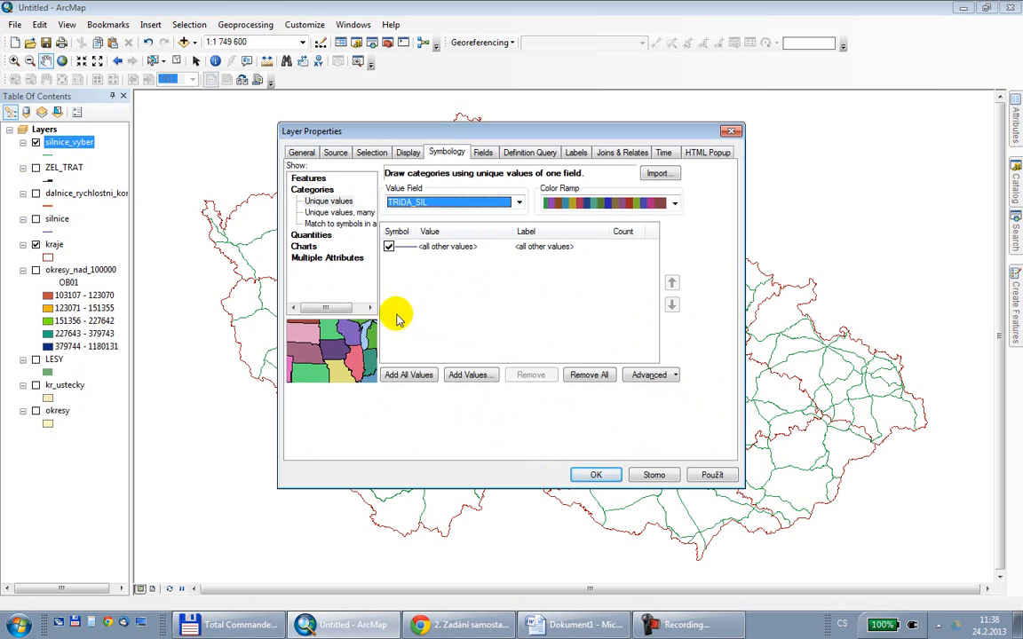
pyautogui.click(414, 377)
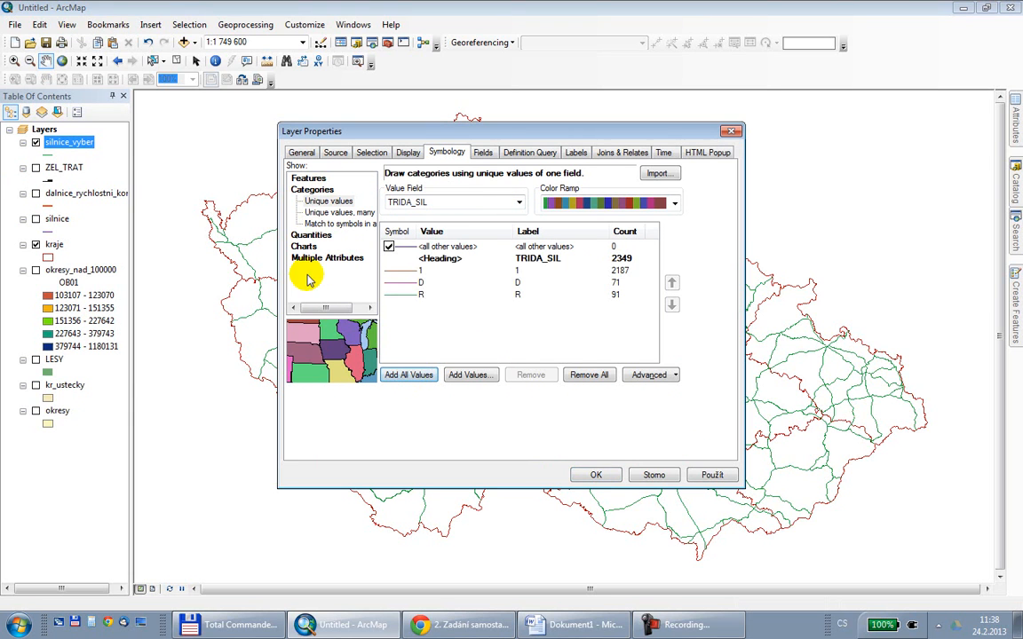
# - Assign the Expressway symbol to class D, Expressway Ramp to R and Highway Ramp to 1, and apply the symbology
pyautogui.doubleClick(400, 283)
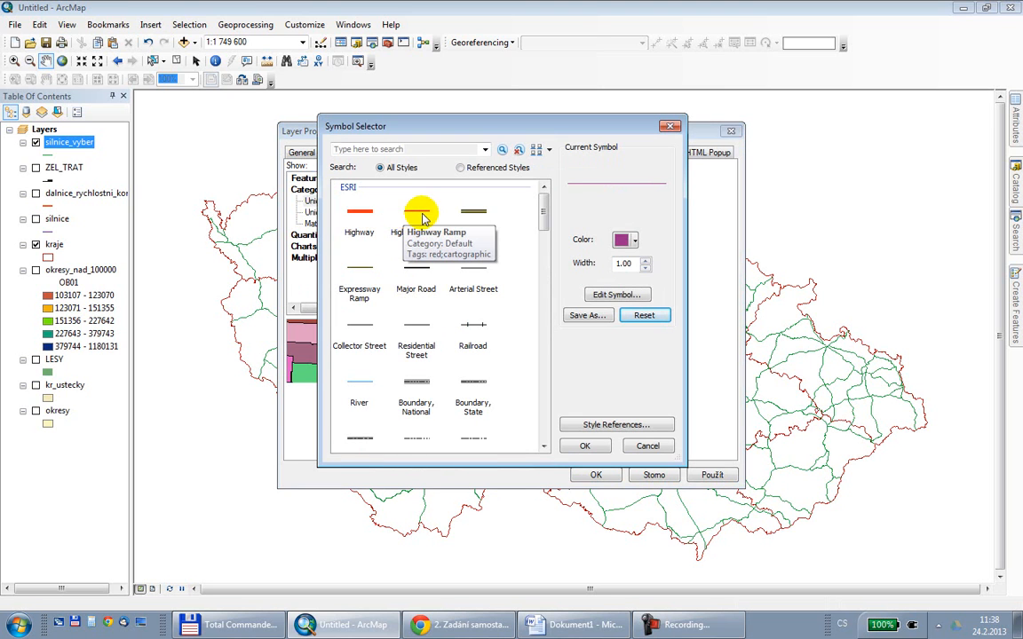
pyautogui.click(475, 218)
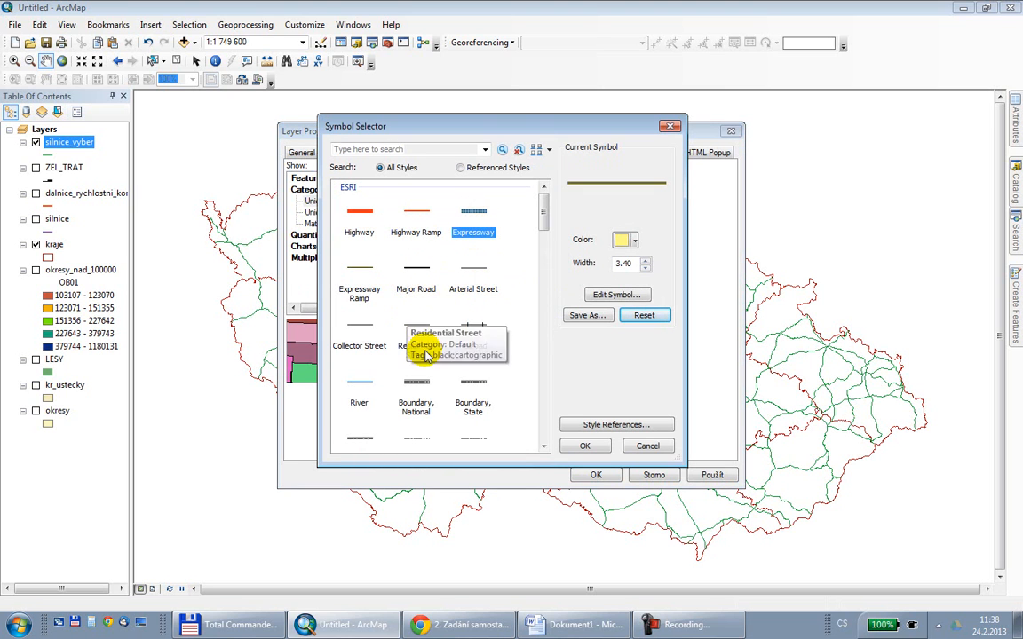
pyautogui.click(586, 448)
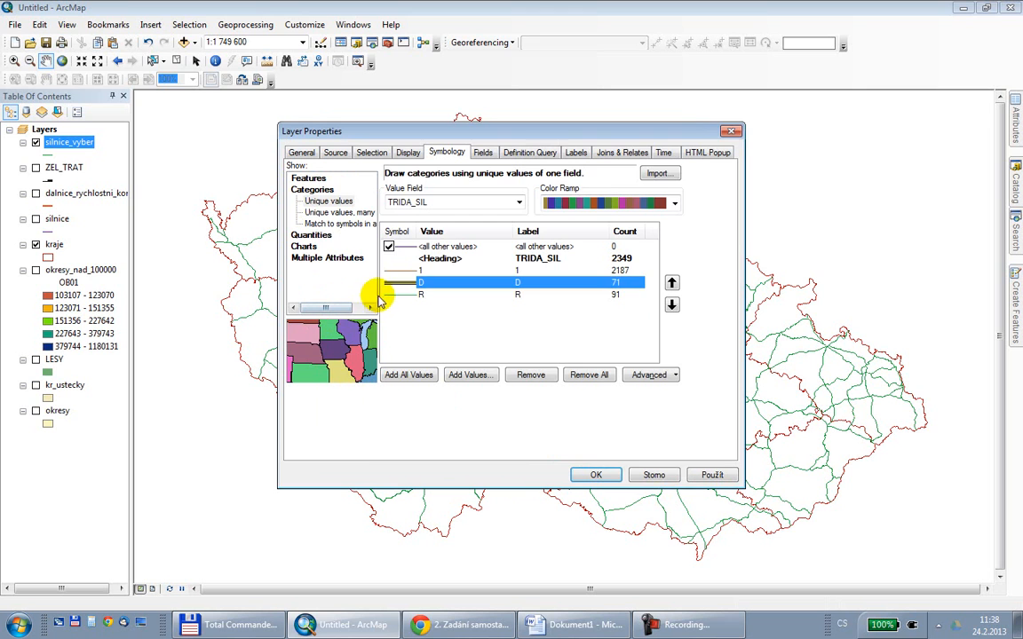
pyautogui.doubleClick(397, 292)
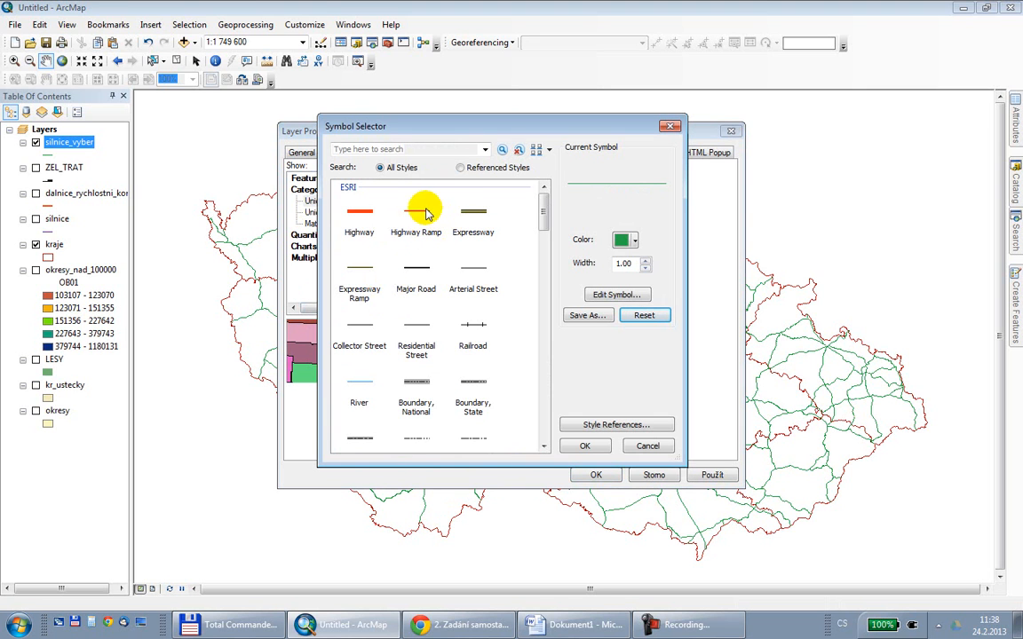
pyautogui.click(369, 268)
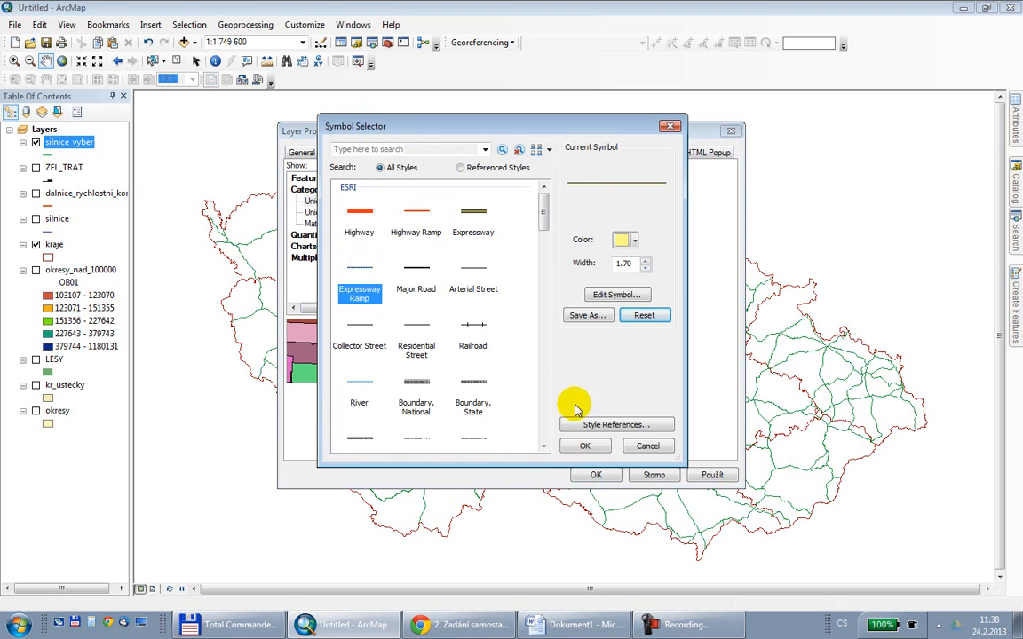
pyautogui.click(585, 446)
pyautogui.doubleClick(397, 270)
pyautogui.click(410, 225)
pyautogui.click(573, 448)
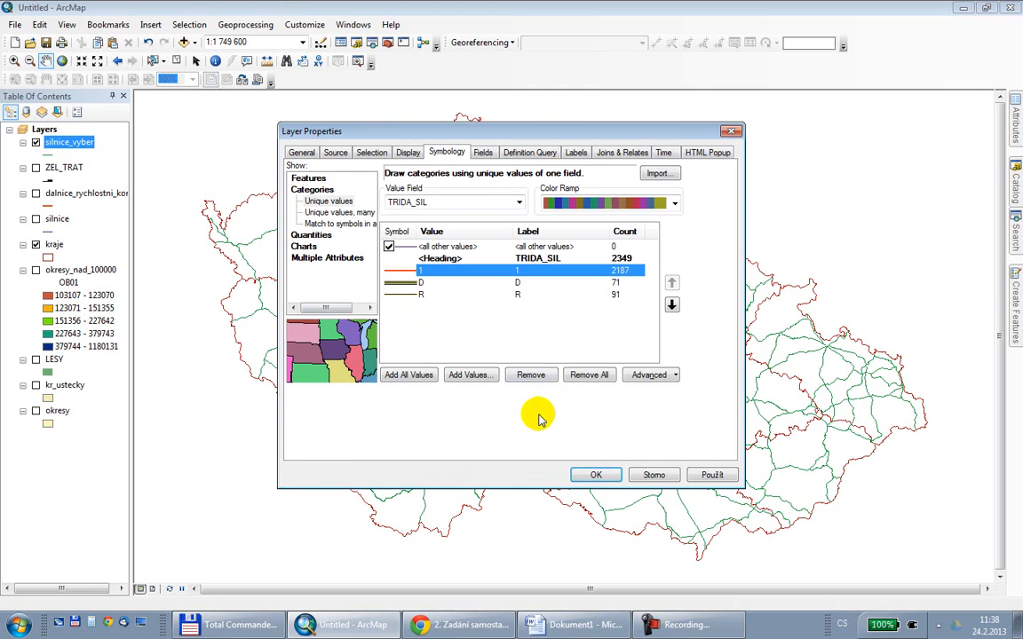
pyautogui.click(590, 477)
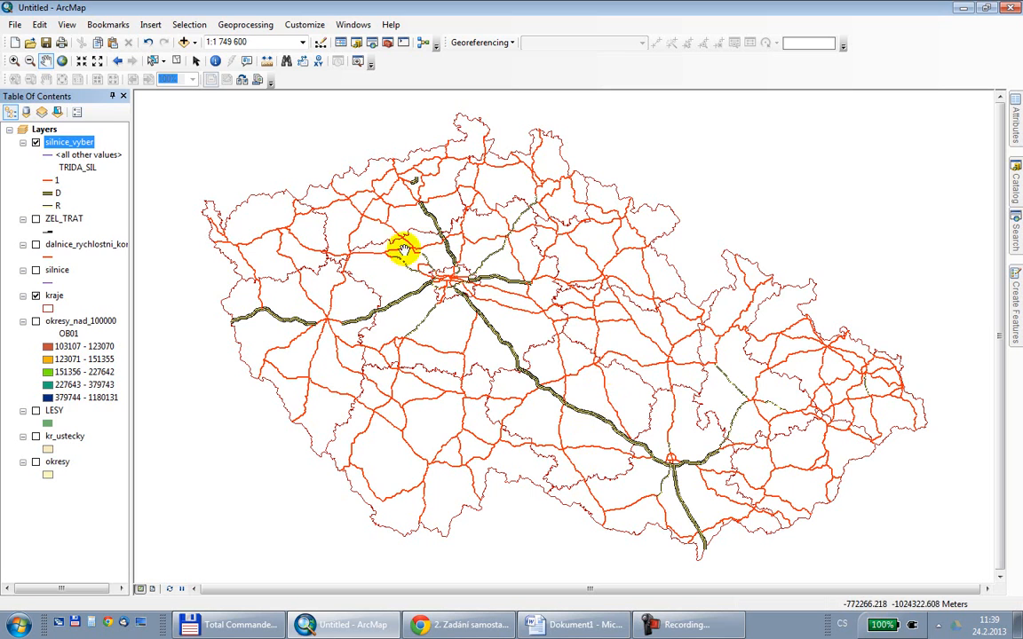
# - Start a map export and choose SVP > Cviceni > GIS1_CV3 > Vysledky as the destination folder
pyautogui.click(15, 25)
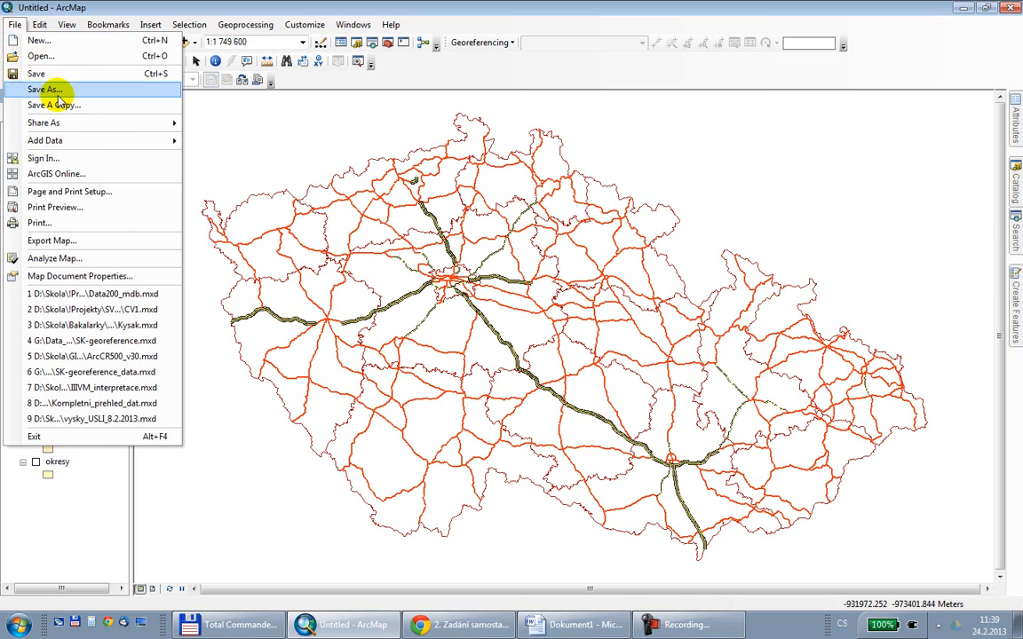
pyautogui.click(103, 241)
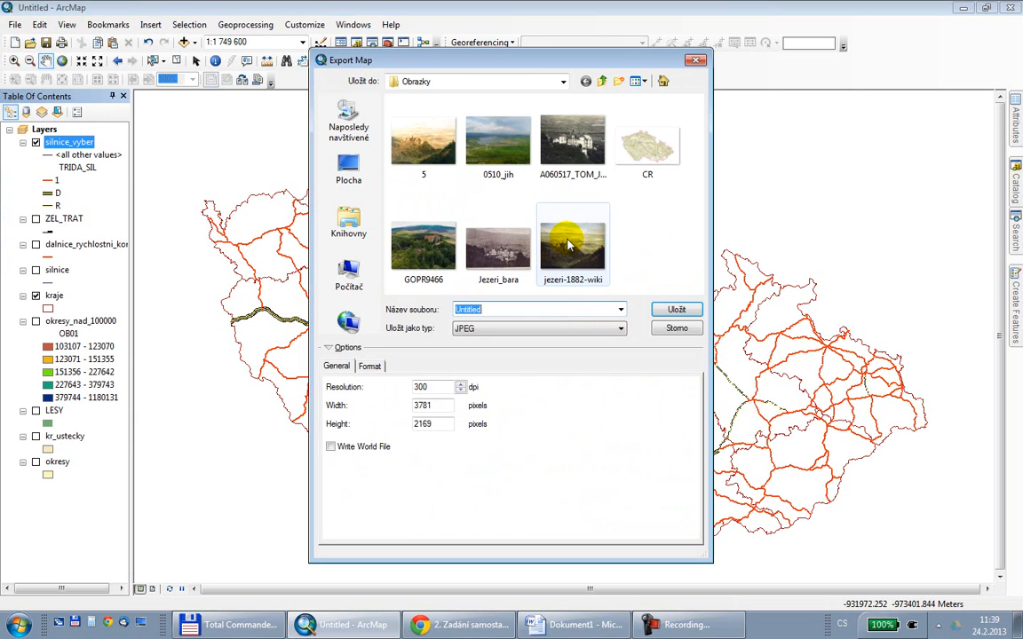
pyautogui.click(346, 129)
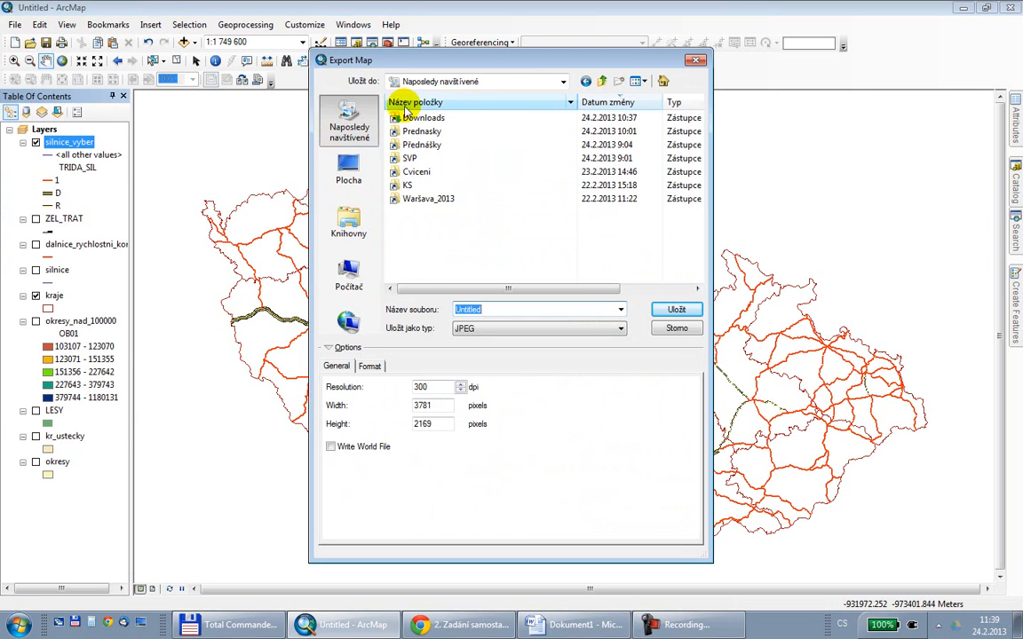
pyautogui.doubleClick(426, 158)
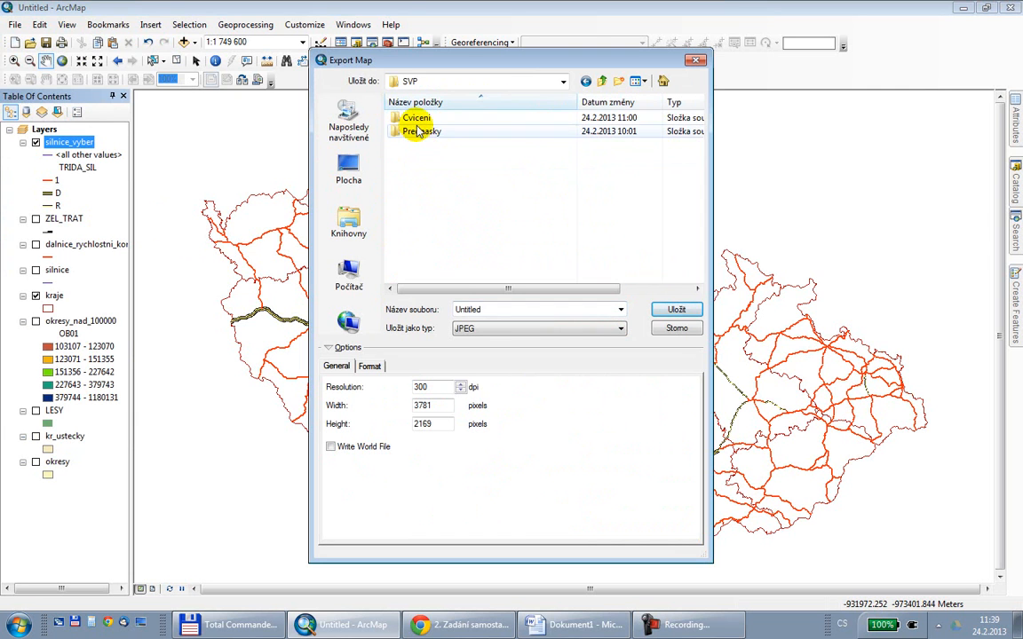
pyautogui.doubleClick(418, 120)
pyautogui.doubleClick(546, 149)
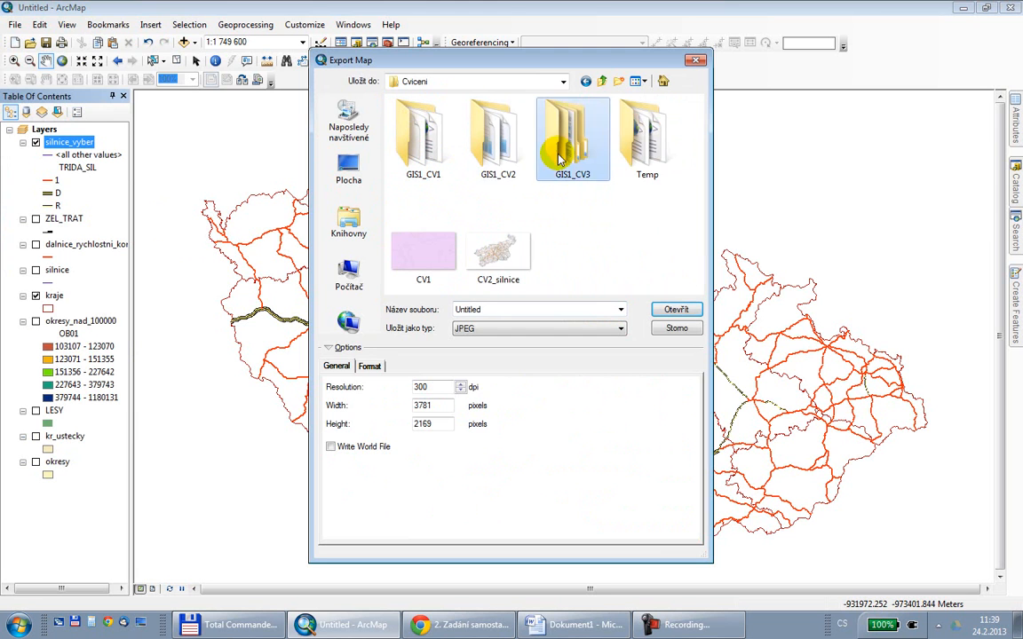
pyautogui.doubleClick(424, 131)
# - Export the map as the JPEG silnice_vyber at a resolution of 150 dpi
pyautogui.doubleClick(503, 311)
pyautogui.write('silnice_vyber')
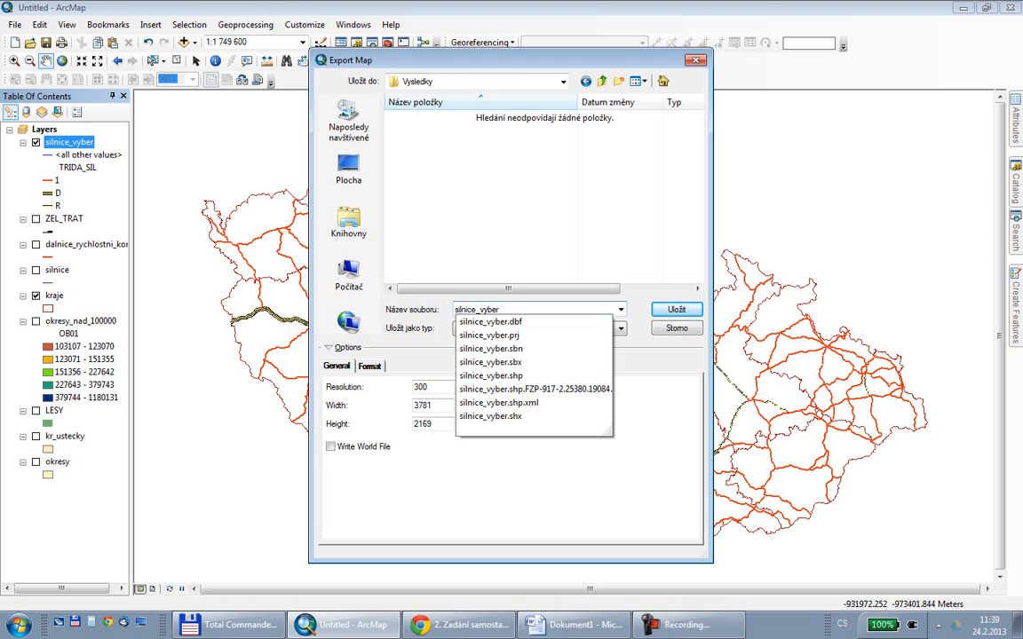
pyautogui.click(405, 398)
pyautogui.moveTo(435, 388); pyautogui.dragTo(392, 386)
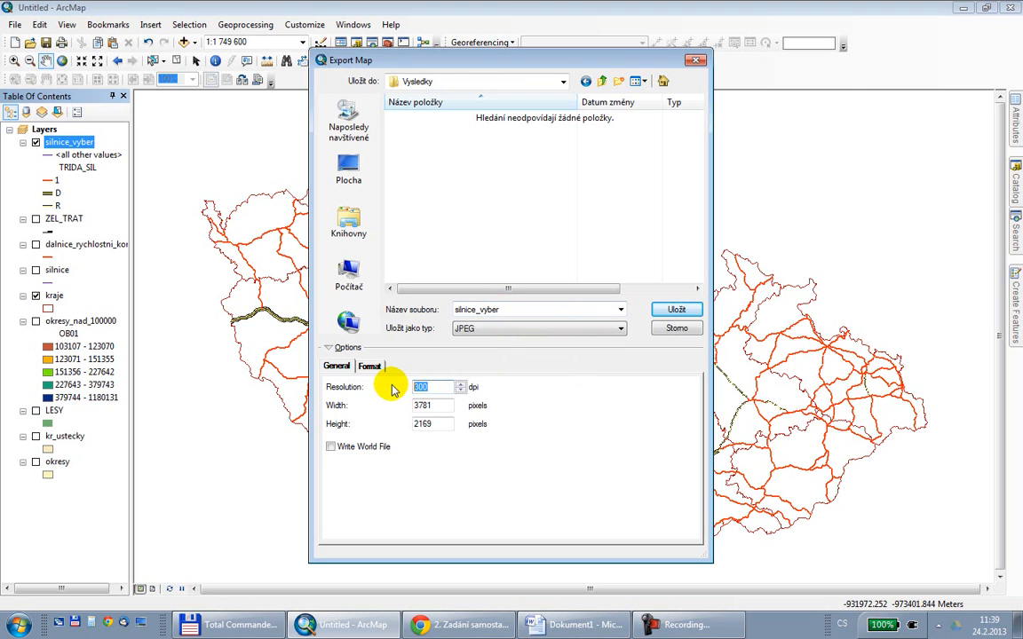
pyautogui.write('150')
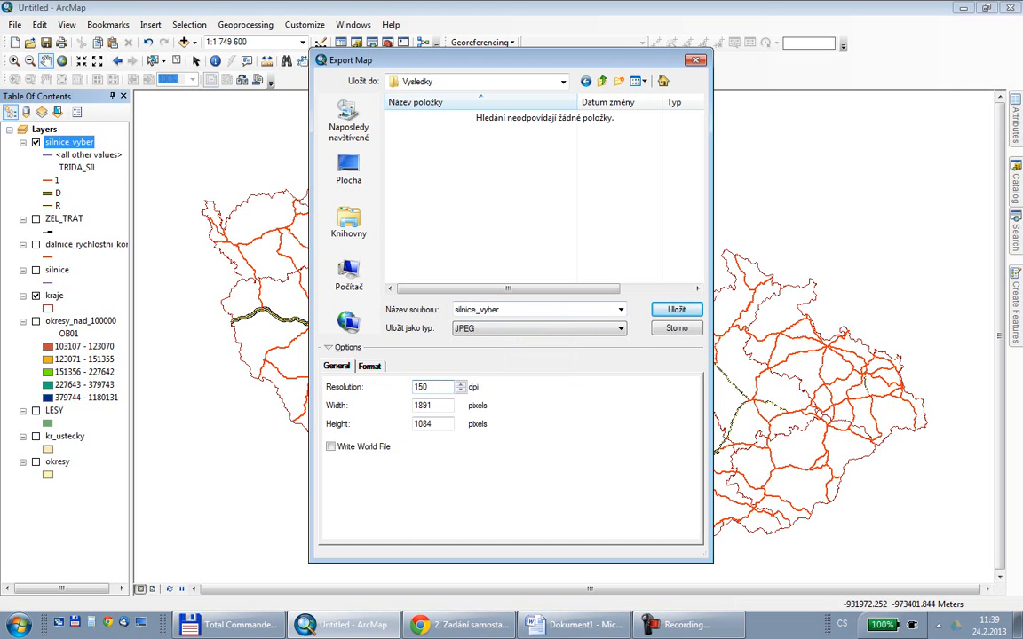
pyautogui.click(678, 309)
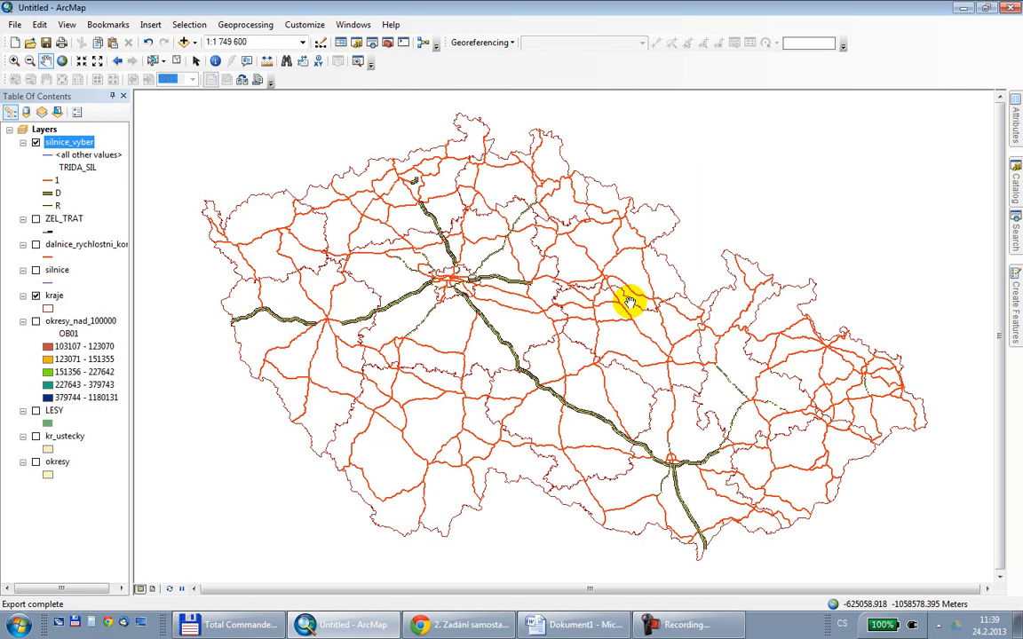
# - In Total Commander, open silnice_vyber.jpg from the Vysledky folder, inspect the exported map full screen and close the viewer
pyautogui.click(232, 624)
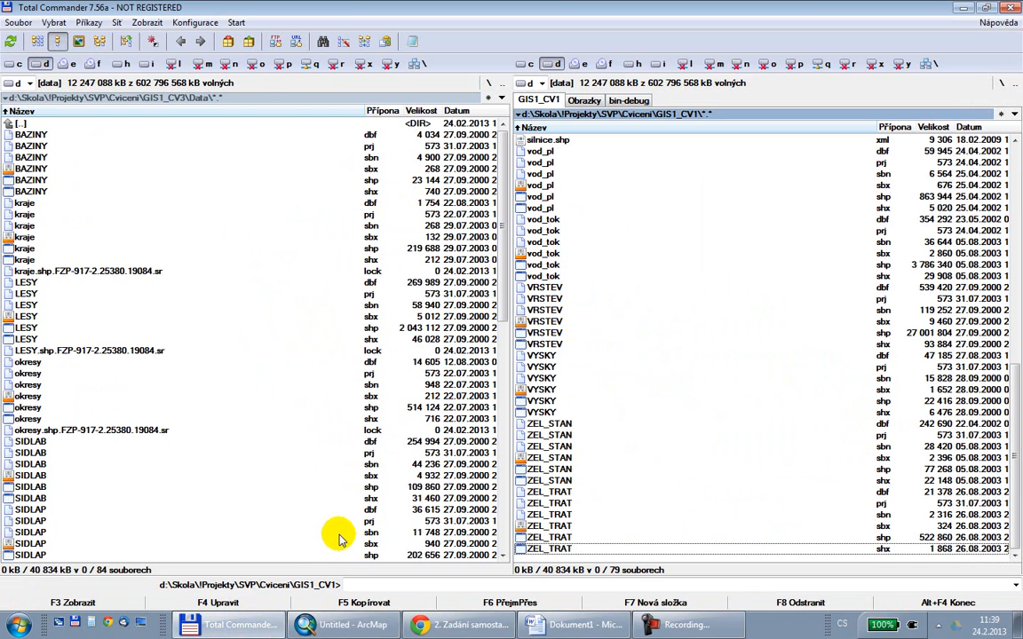
pyautogui.doubleClick(22, 125)
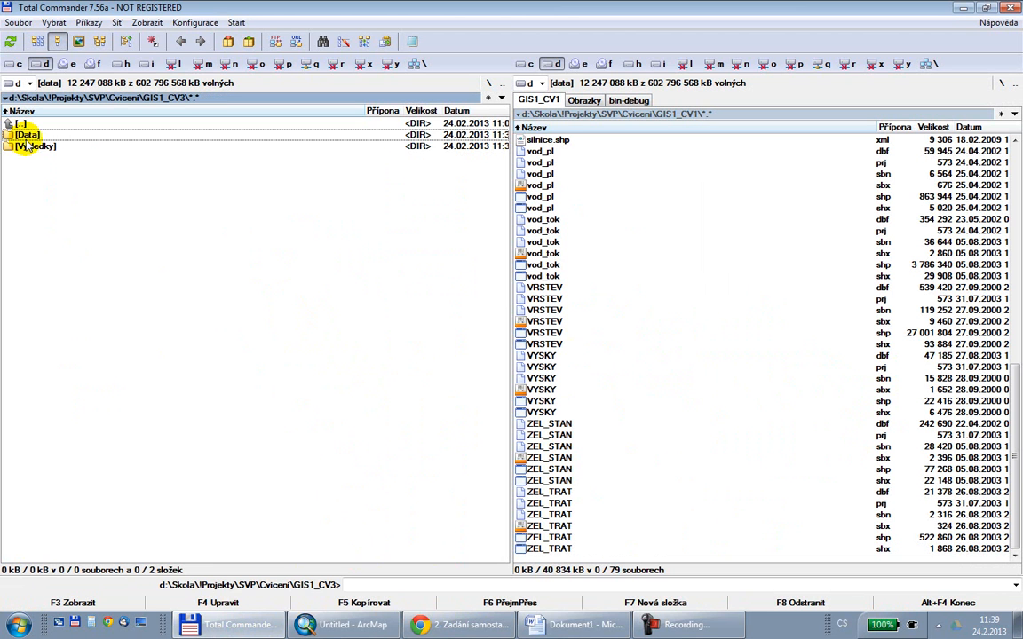
pyautogui.doubleClick(34, 146)
pyautogui.doubleClick(27, 396)
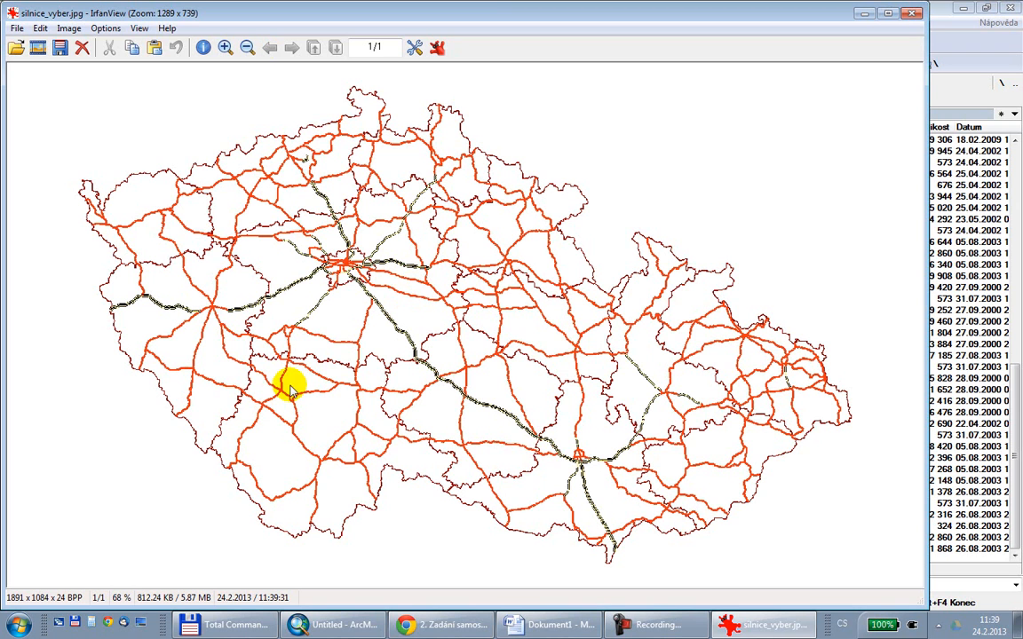
pyautogui.click(886, 14)
pyautogui.click(547, 626)
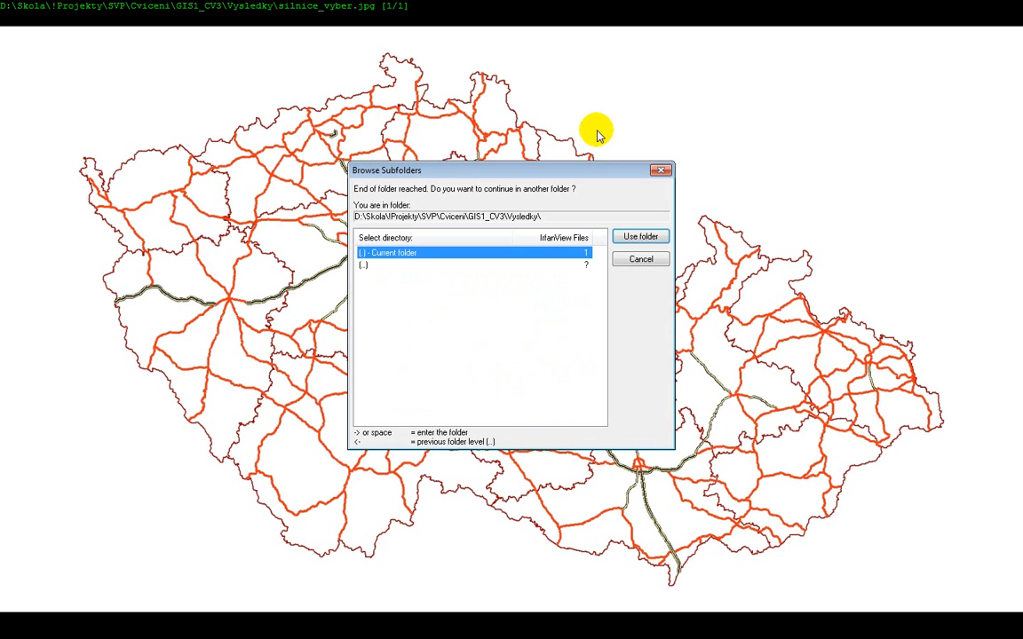
pyautogui.click(660, 170)
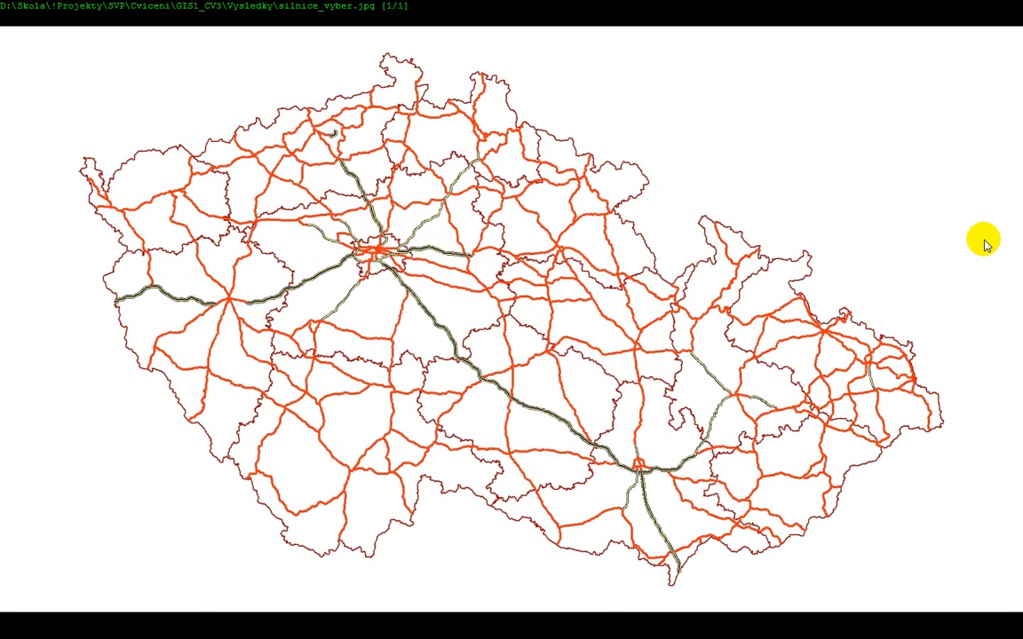
pyautogui.press('Escape')
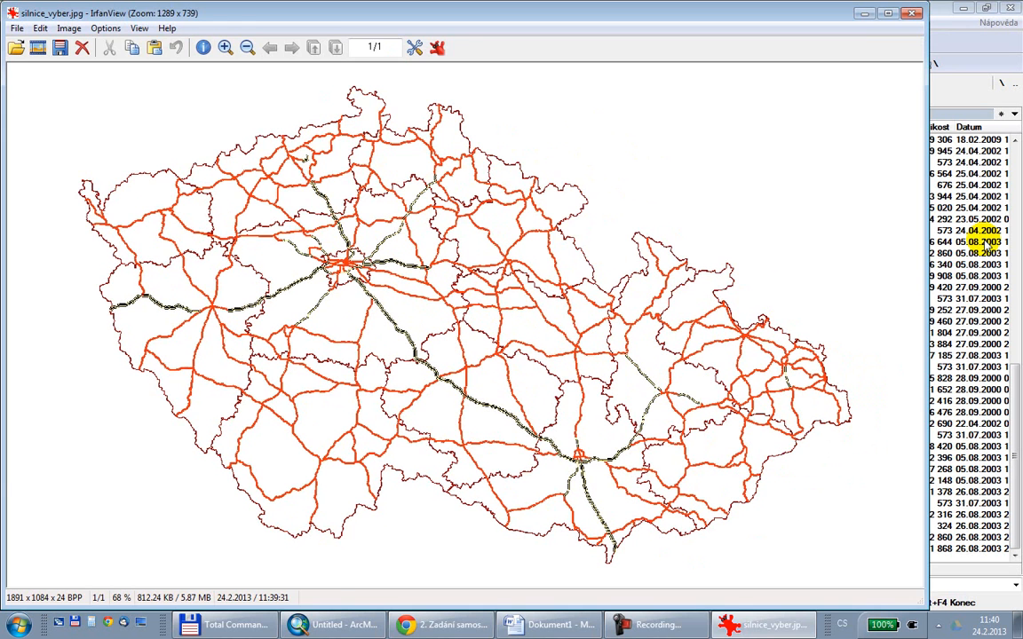
pyautogui.press('Escape')
pyautogui.click(671, 627)
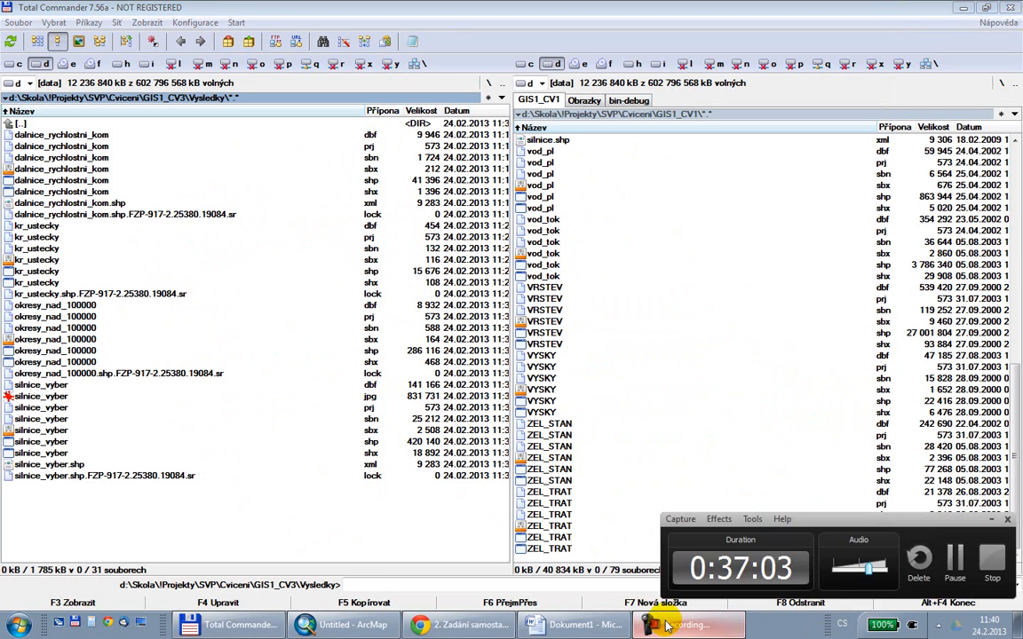
pyautogui.click(371, 627)
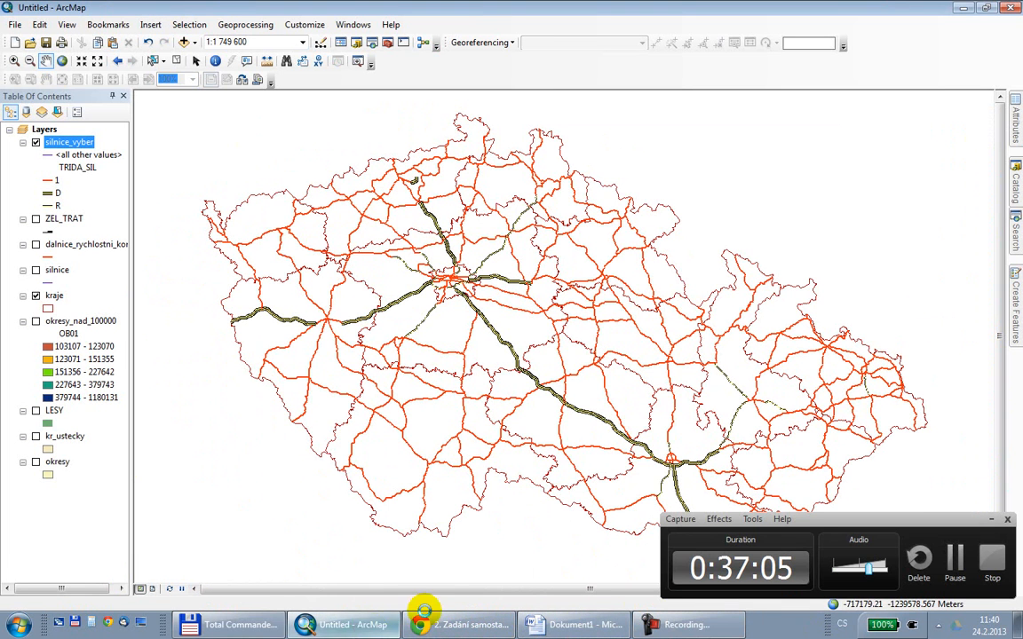
pyautogui.click(991, 521)
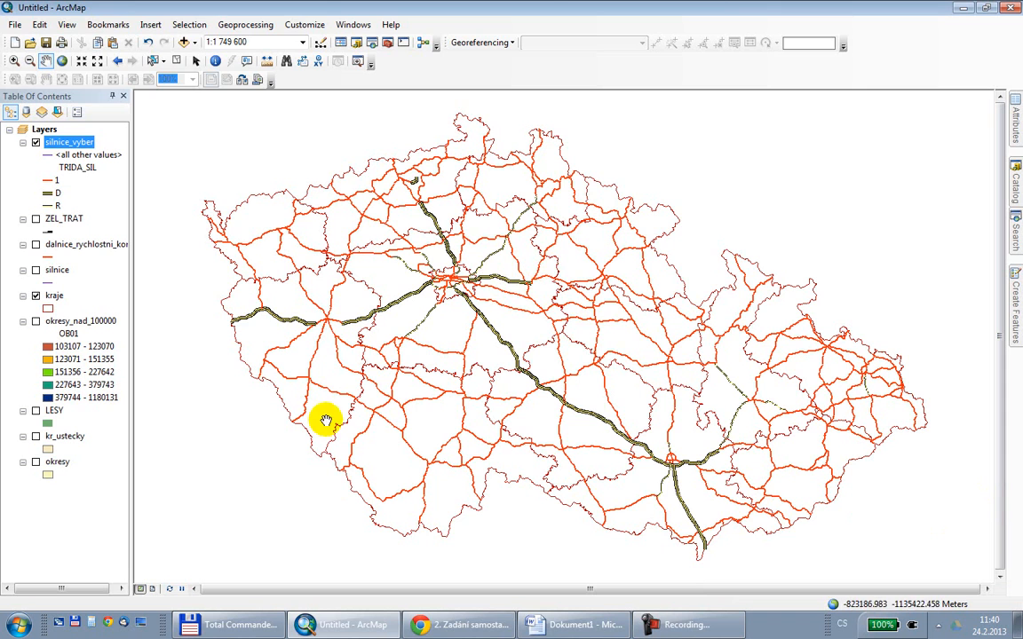
# - Review the third task, on elevation points above 800 m, on the assignment page in Chrome
pyautogui.click(450, 624)
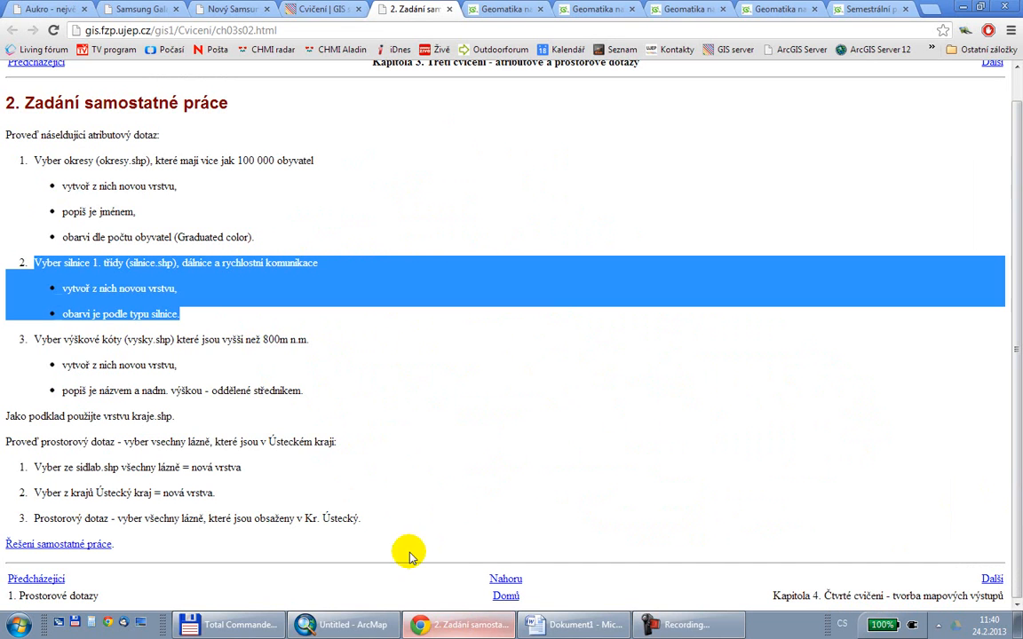
pyautogui.click(135, 353)
pyautogui.moveTo(36, 336); pyautogui.dragTo(302, 364)
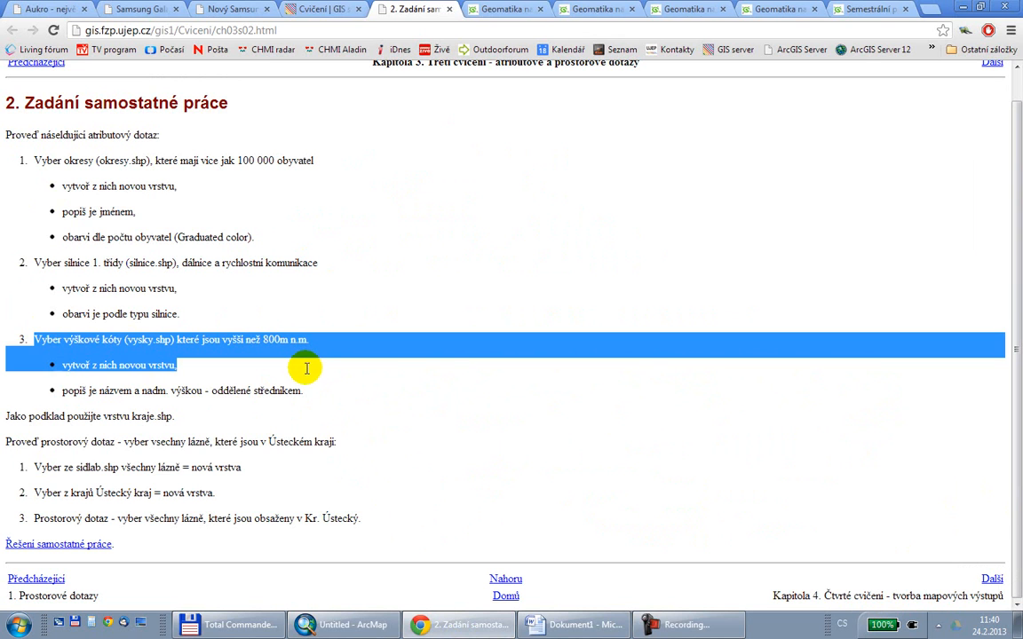
pyautogui.moveTo(302, 366); pyautogui.dragTo(318, 380)
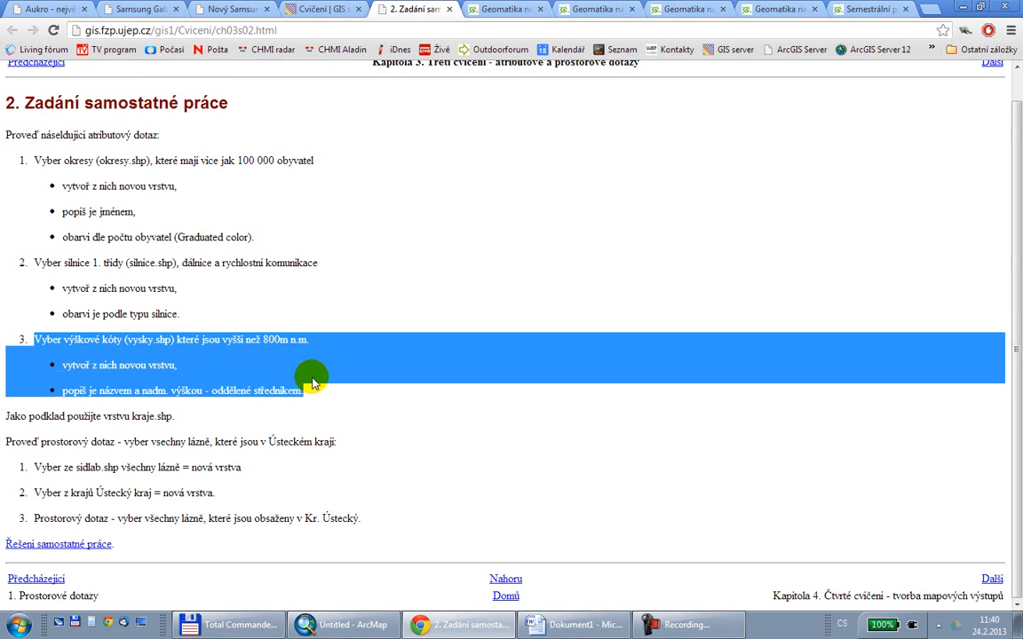
# - Switch to ArcMap, hide the silnice_vyber layer and add VYSKY.shp from the Data folder to the map
pyautogui.click(355, 625)
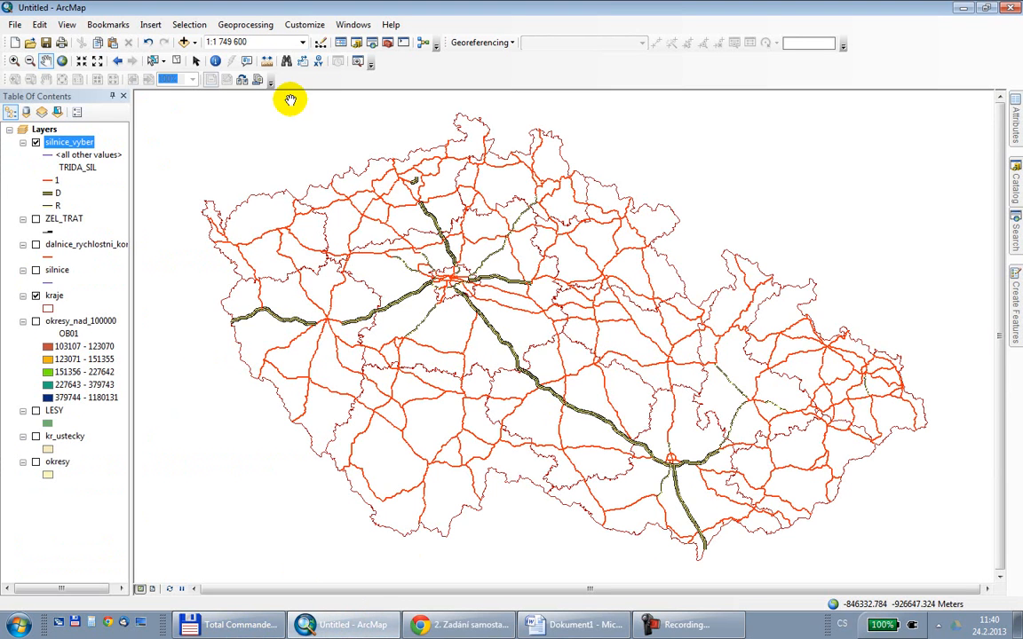
pyautogui.click(35, 143)
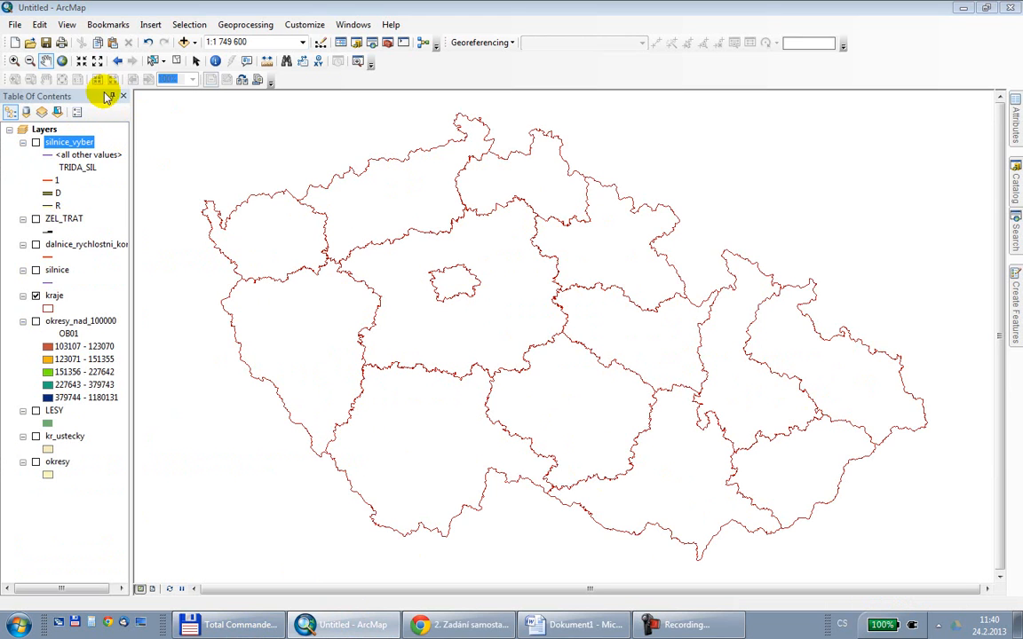
pyautogui.click(184, 43)
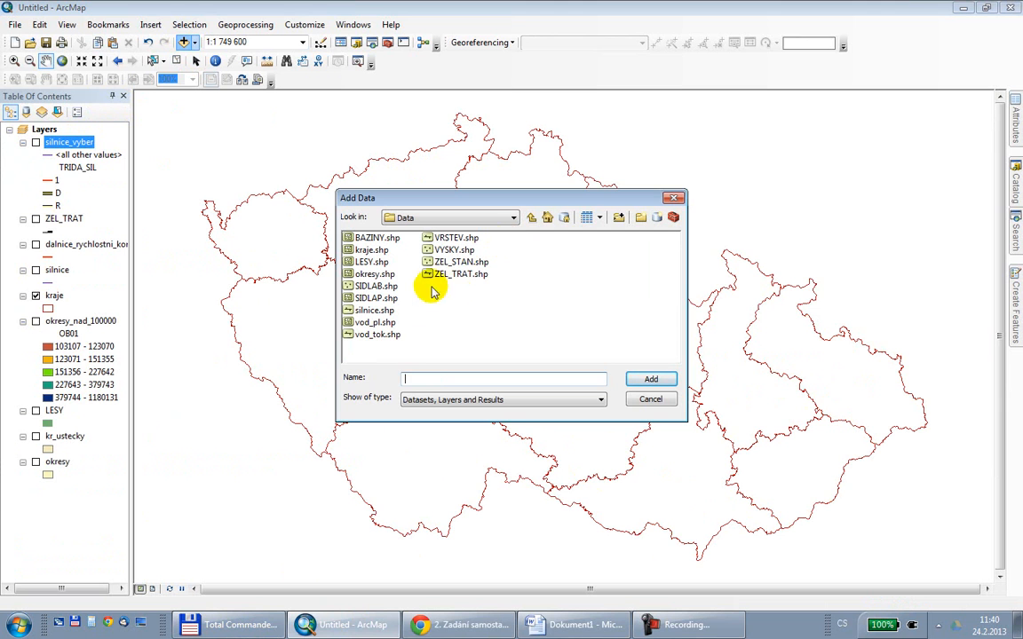
pyautogui.click(453, 249)
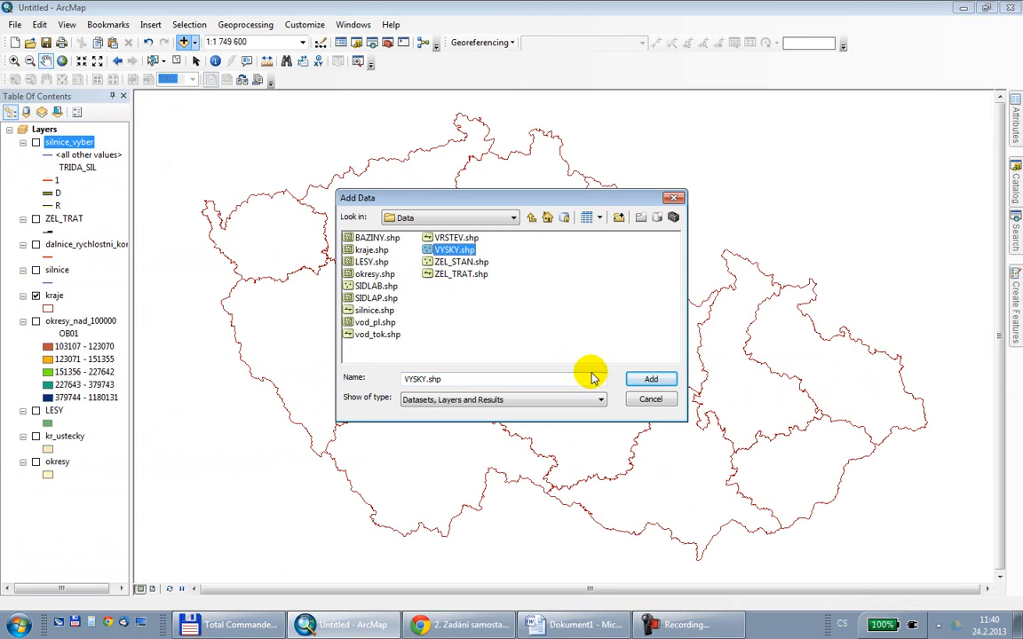
pyautogui.click(651, 380)
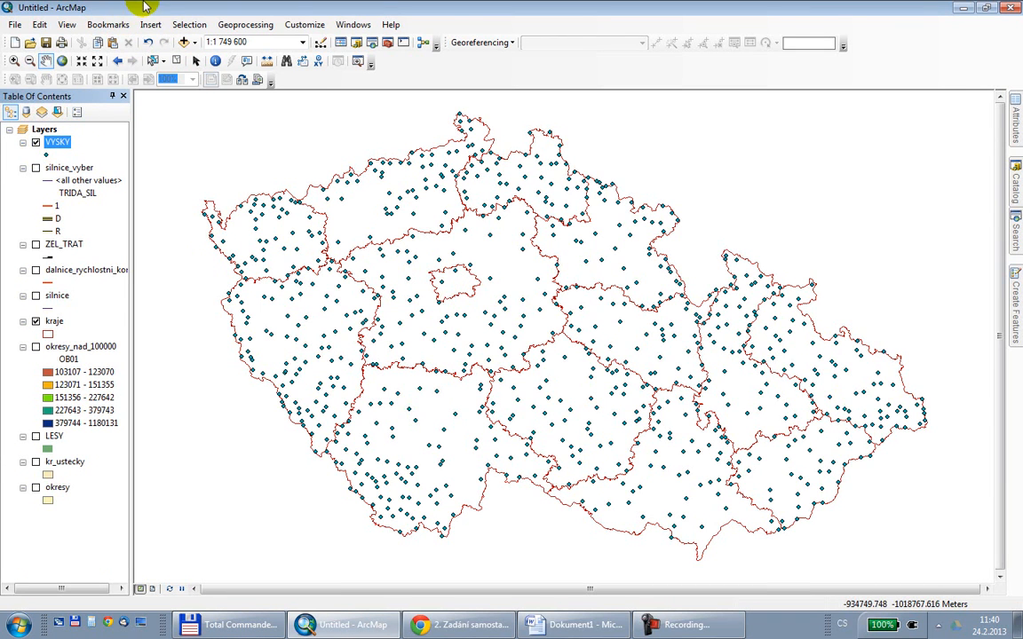
# - Select by attributes the VYSKY points that satisfy "VYSKA" > 800, as a new selection
pyautogui.click(177, 24)
pyautogui.click(180, 34)
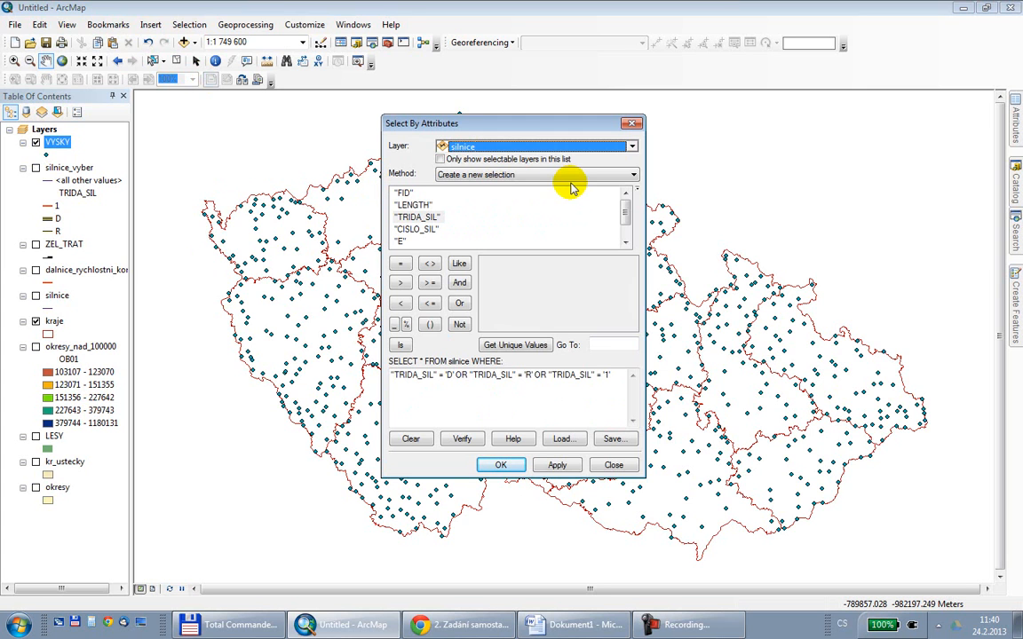
pyautogui.click(457, 147)
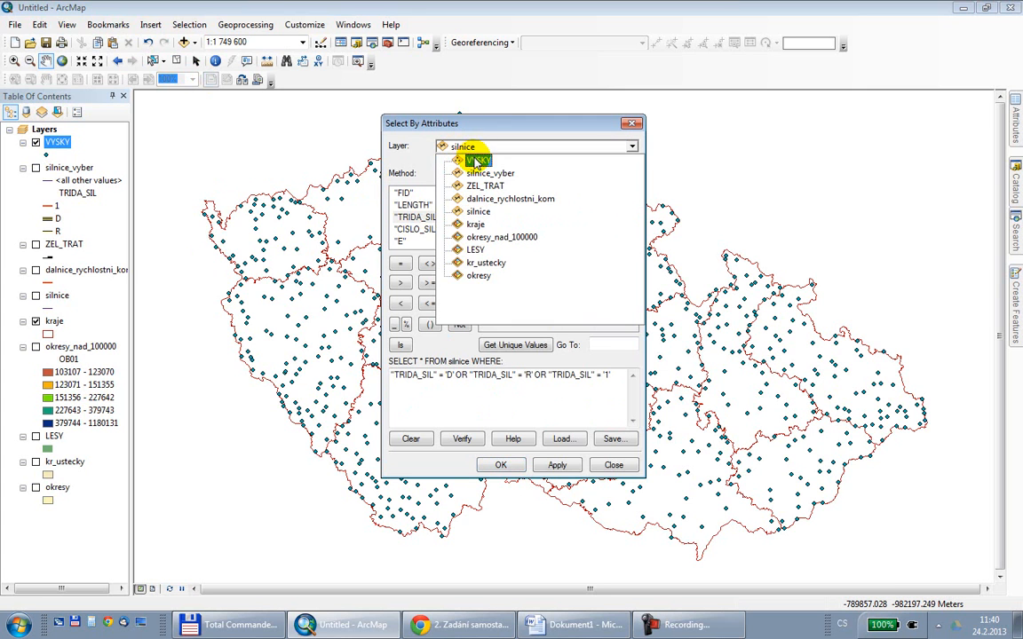
pyautogui.click(478, 160)
pyautogui.click(414, 229)
pyautogui.doubleClick(417, 229)
pyautogui.click(400, 283)
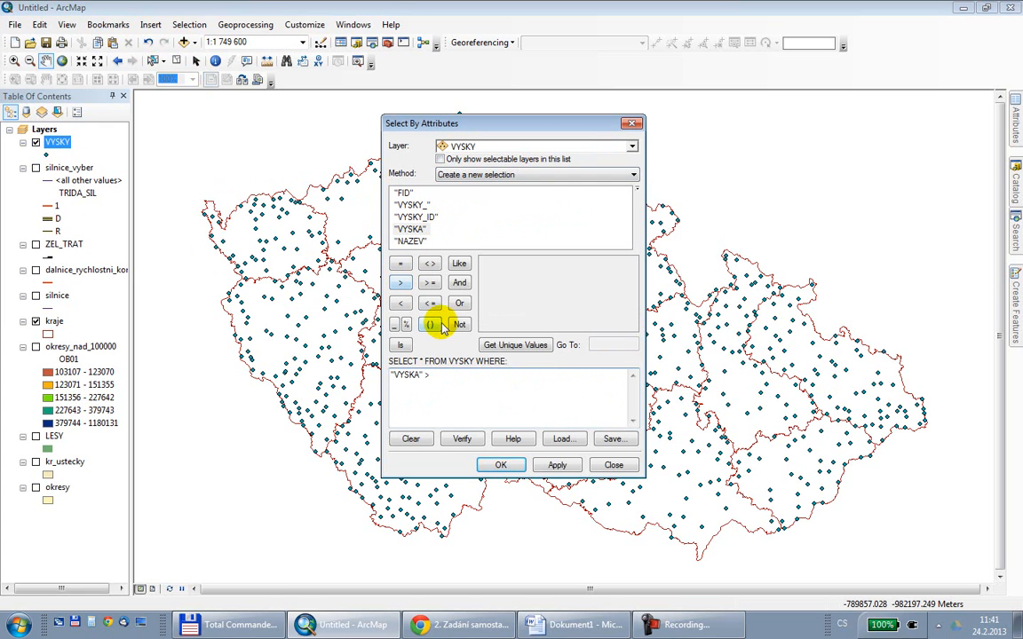
pyautogui.write('800')
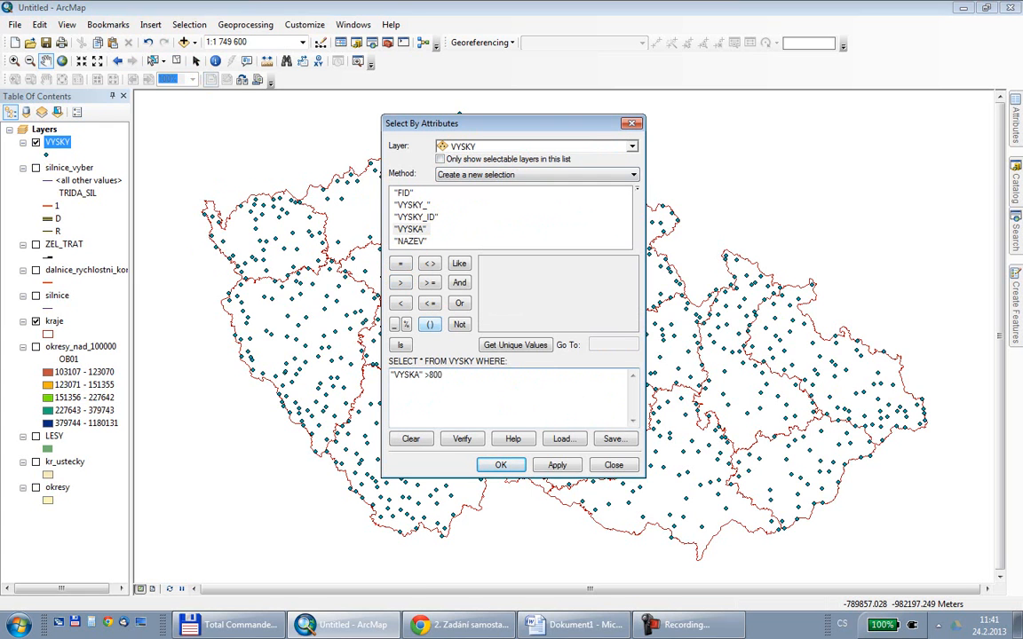
pyautogui.click(515, 465)
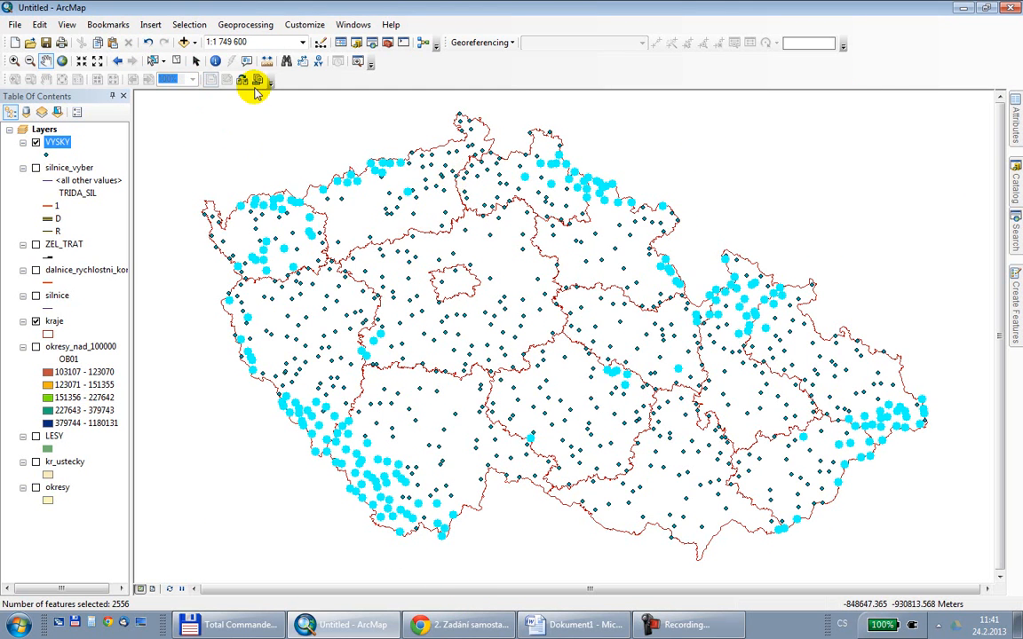
# - Export the selected VYSKY points as the shapefile vysky_nad_800 in the Vysledky folder and add it to the map as a layer
pyautogui.rightClick(64, 143)
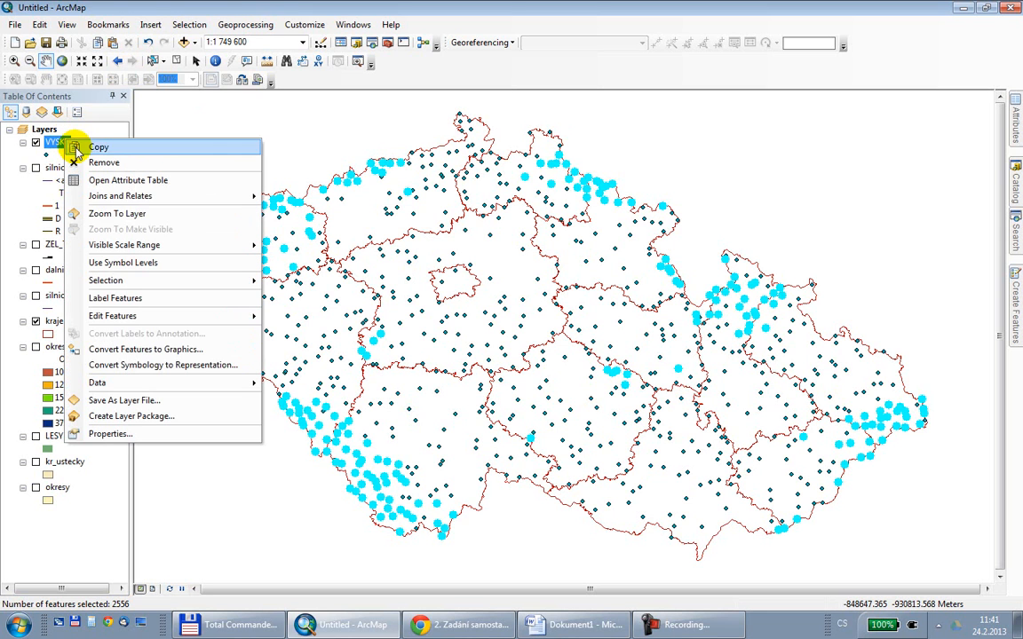
pyautogui.moveTo(201, 382)
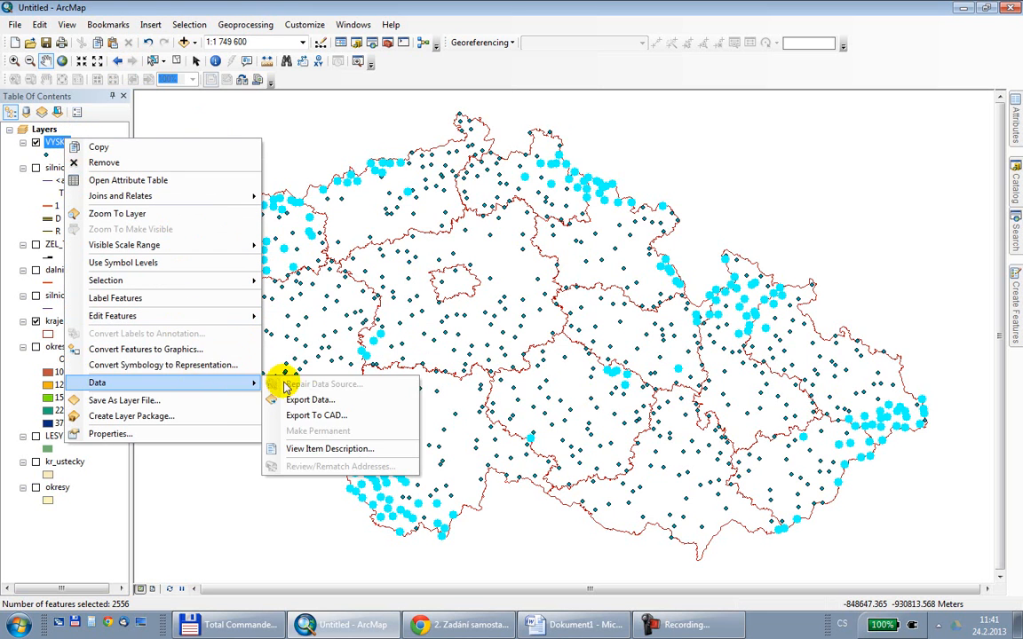
pyautogui.click(311, 400)
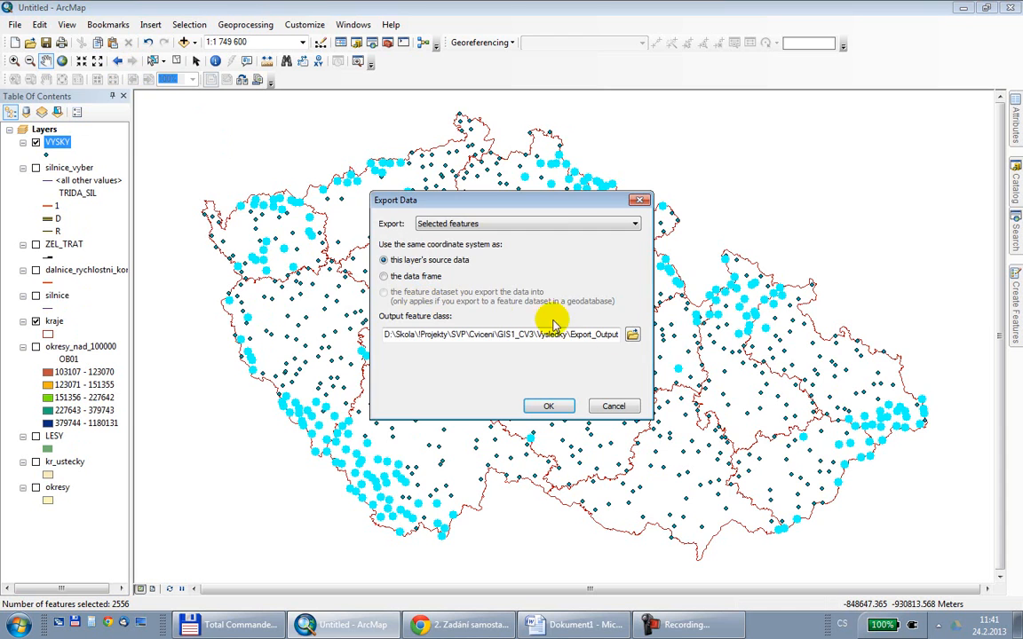
pyautogui.click(632, 334)
pyautogui.doubleClick(486, 379)
pyautogui.write('vysky_nad_800')
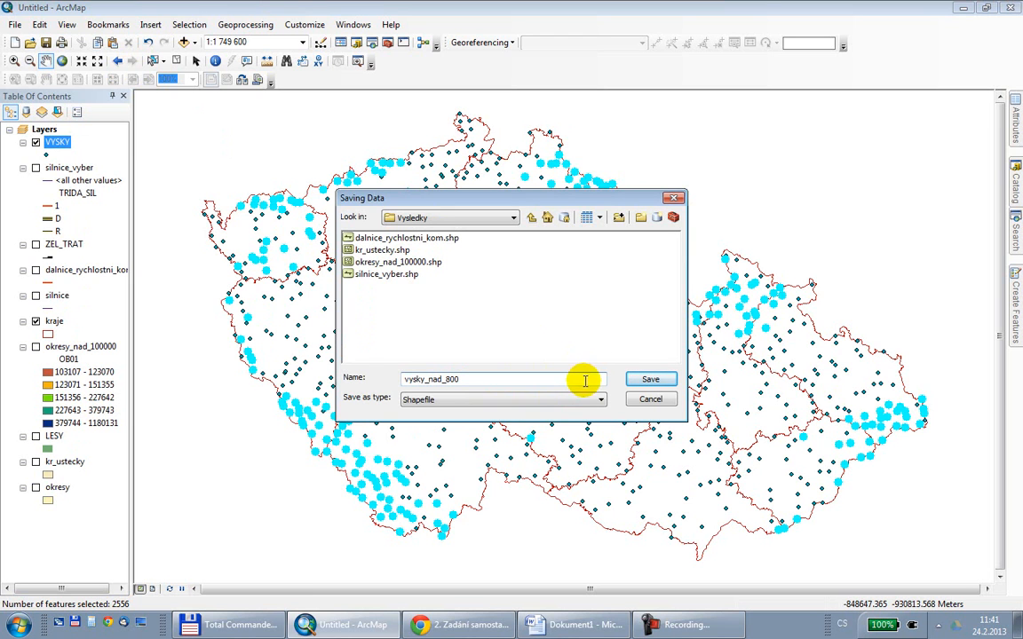
pyautogui.click(651, 380)
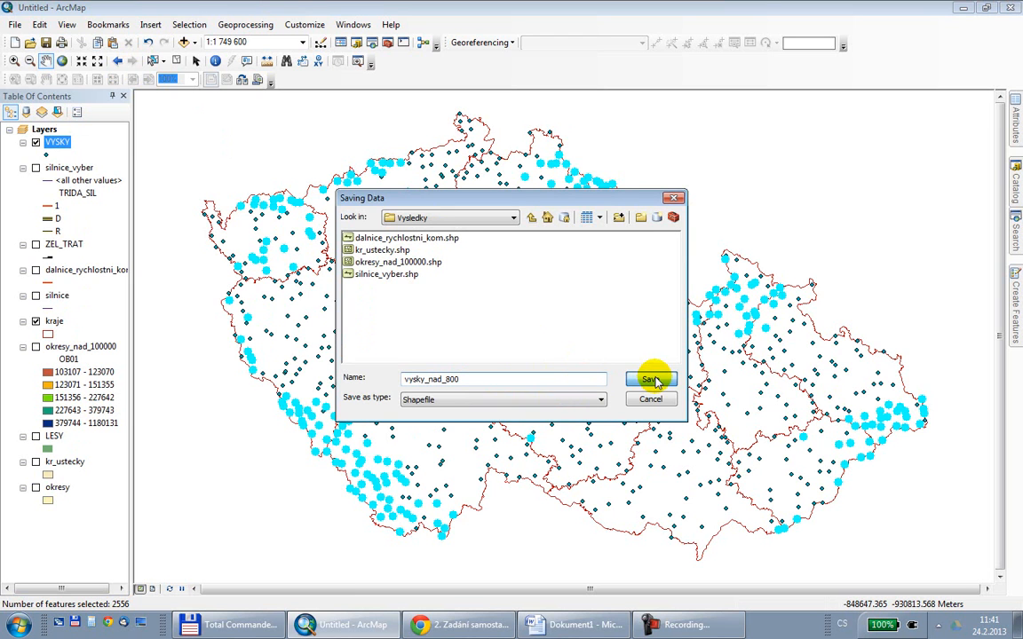
pyautogui.click(550, 405)
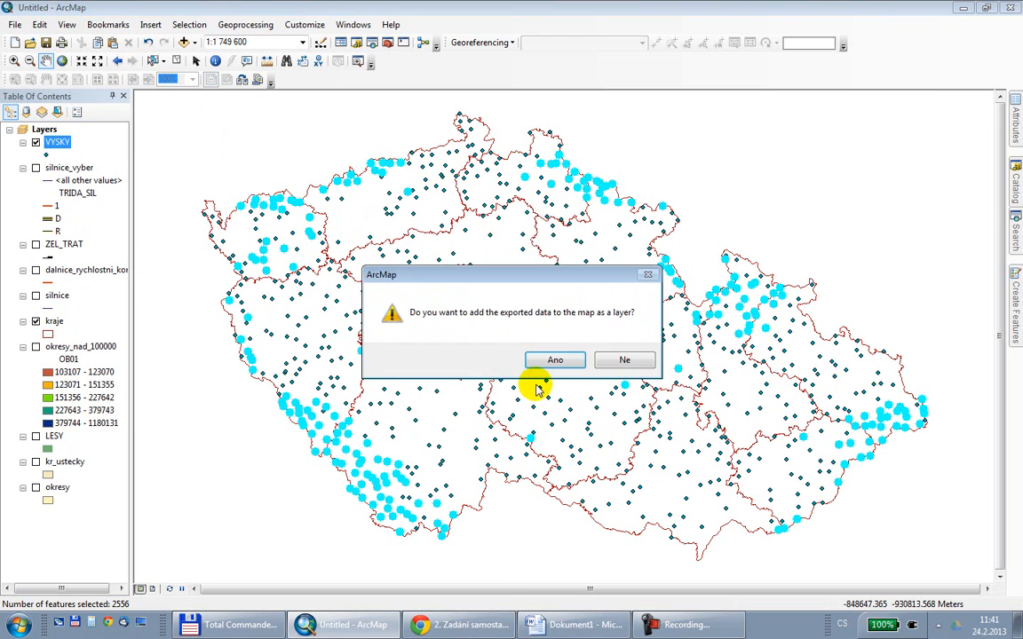
pyautogui.click(537, 360)
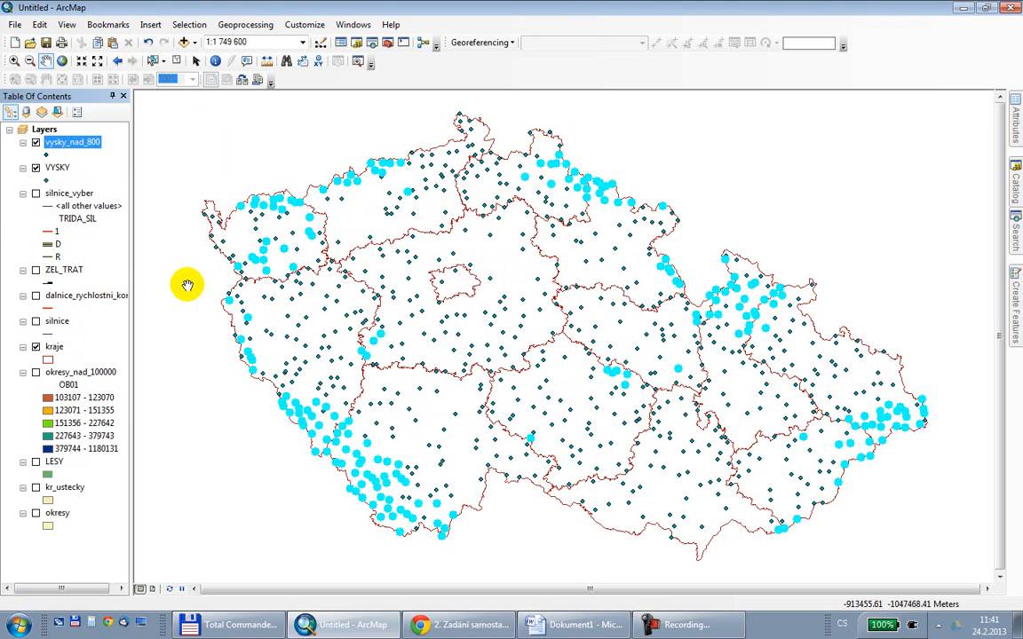
# - Hide the VYSKY layer and build the vysky_nad_800 label expression [NAZEV] & "; " & [VYSKA]
pyautogui.click(36, 168)
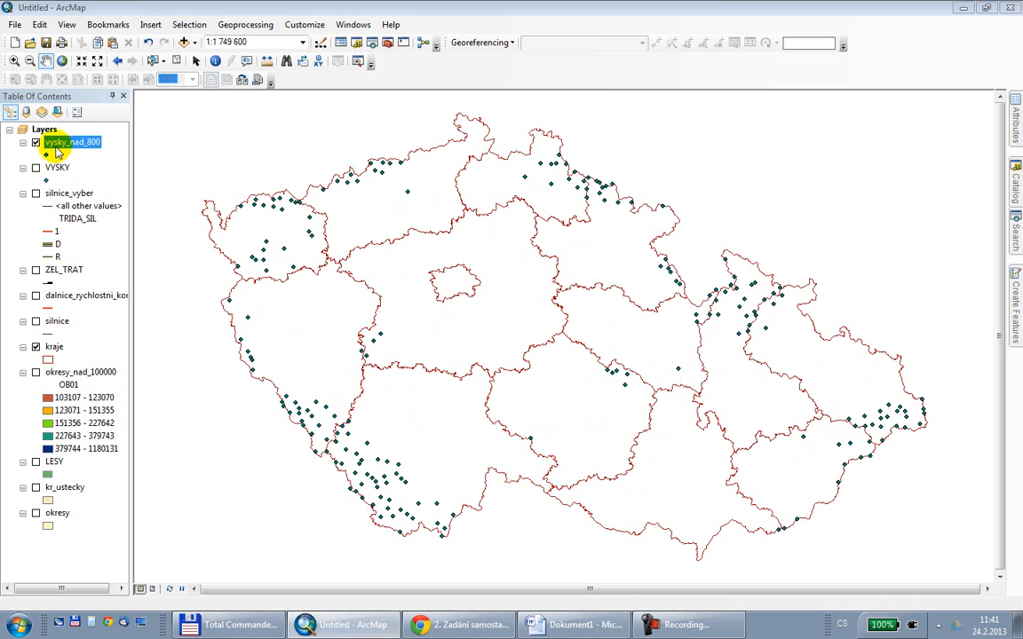
pyautogui.rightClick(69, 143)
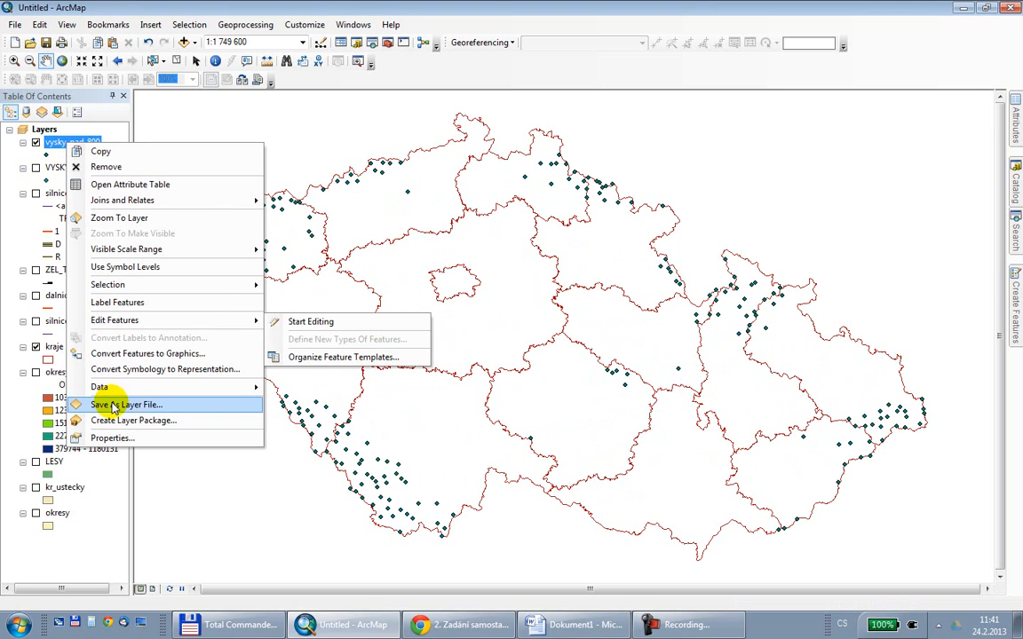
pyautogui.click(113, 437)
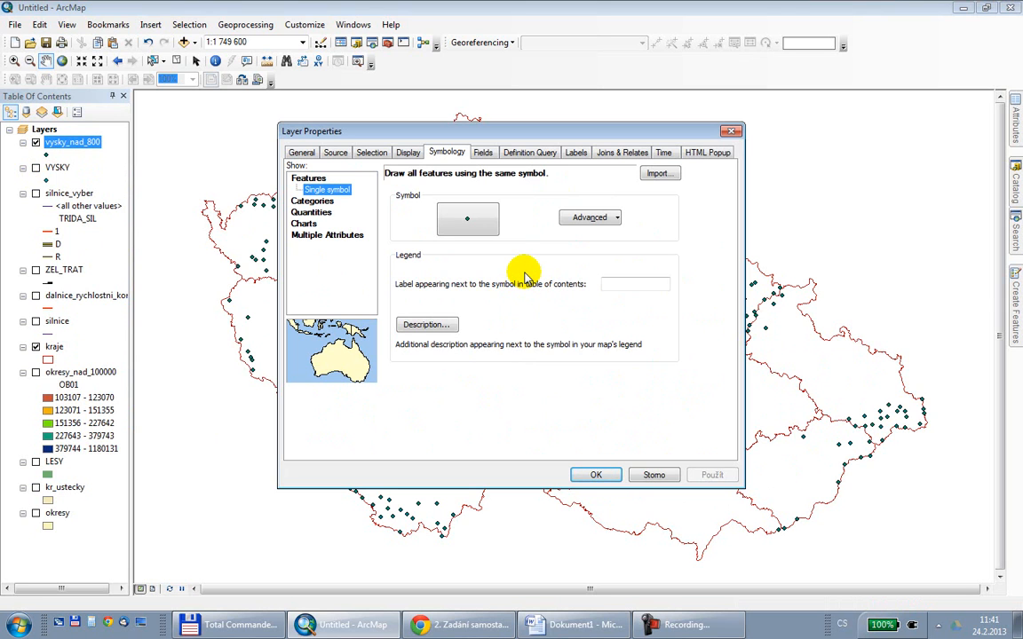
pyautogui.click(573, 154)
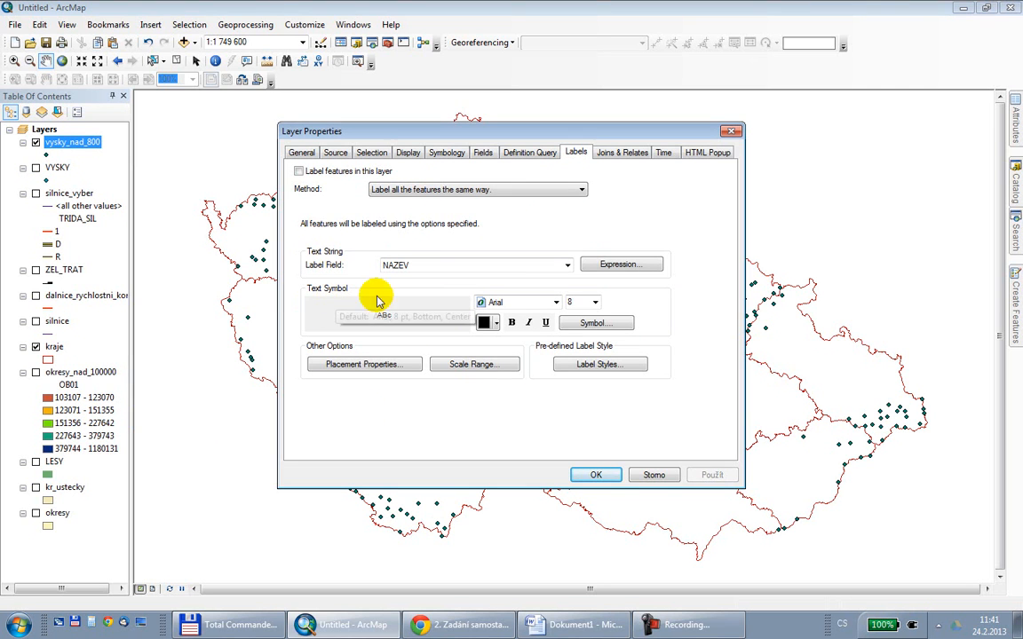
pyautogui.click(613, 265)
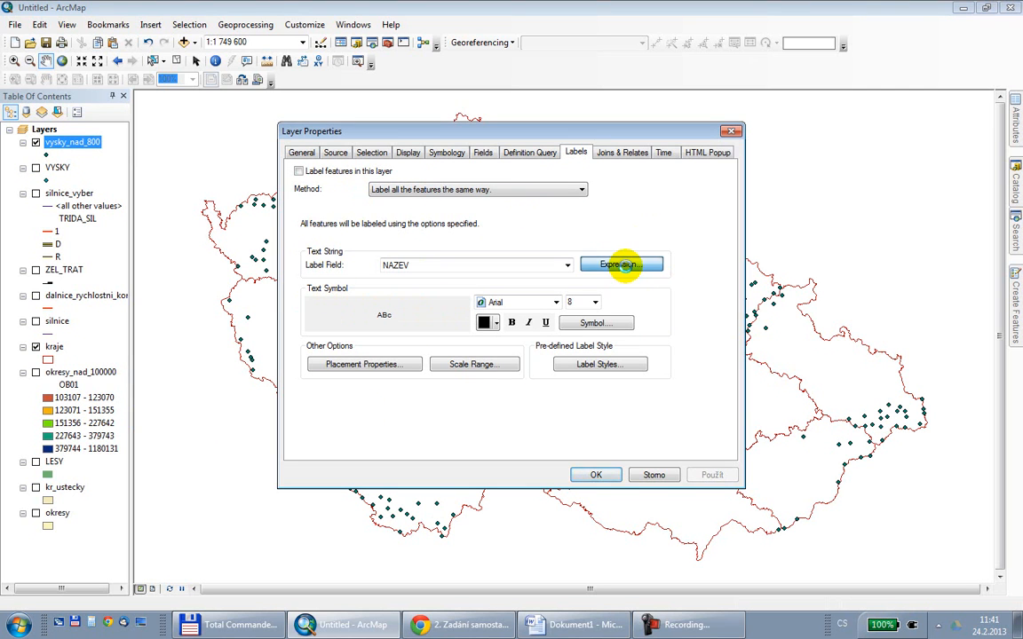
pyautogui.click(388, 223)
pyautogui.click(401, 275)
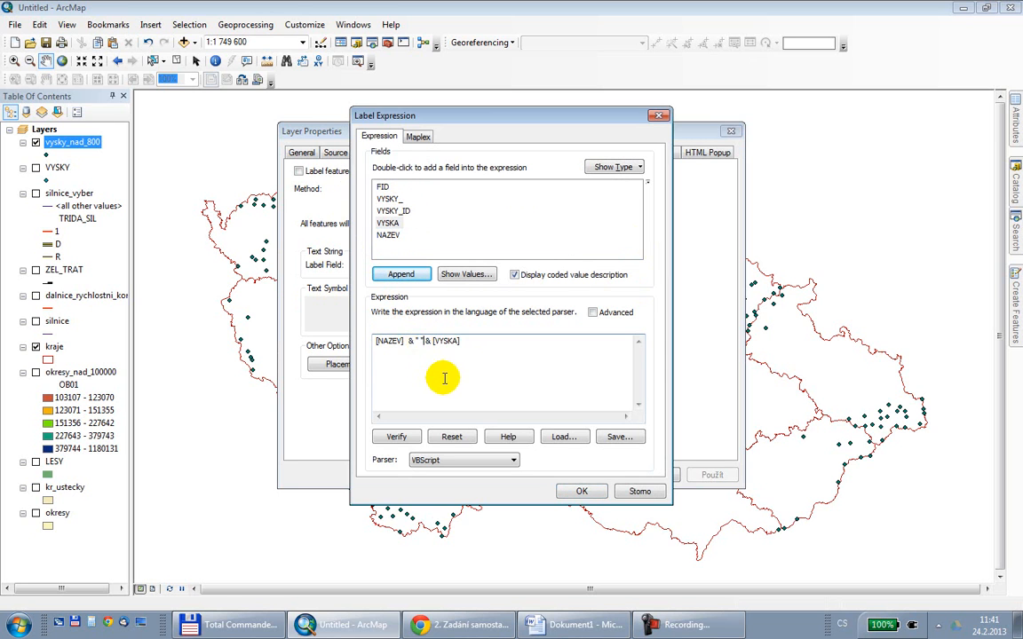
pyautogui.press('BackSpace')
pyautogui.write(';')
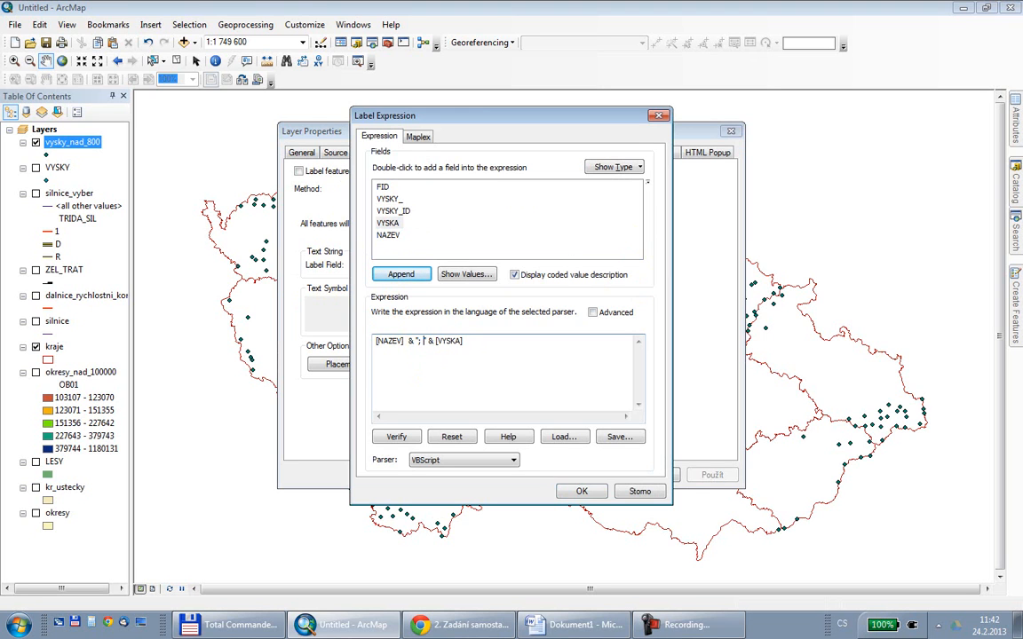
# - Append & "m" to the label expression after [VYSKA] and turn on labels for the vysky_nad_800 layer
pyautogui.click(490, 348)
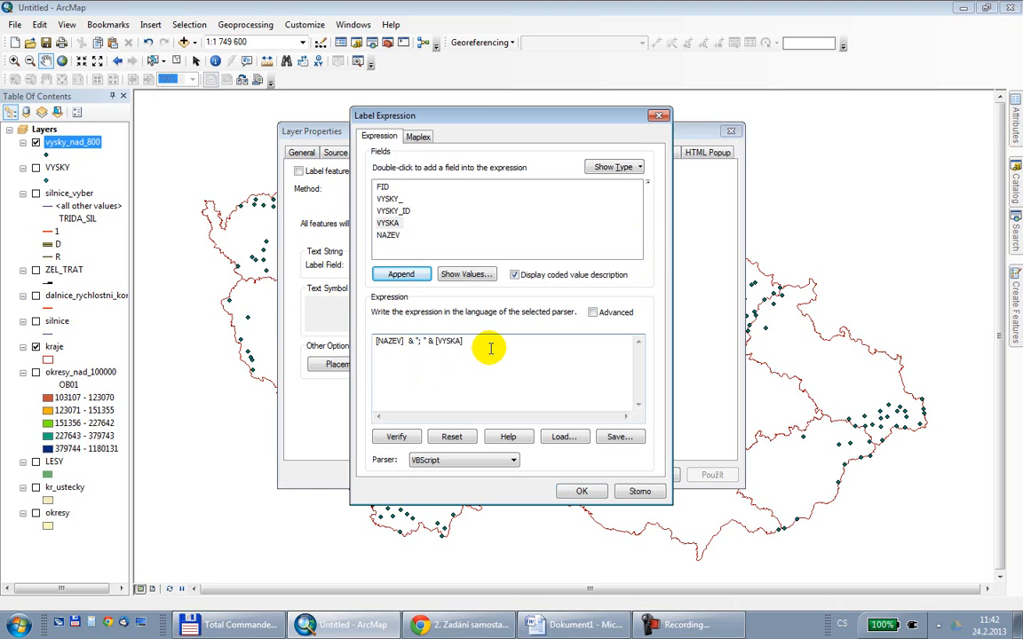
pyautogui.write('&')
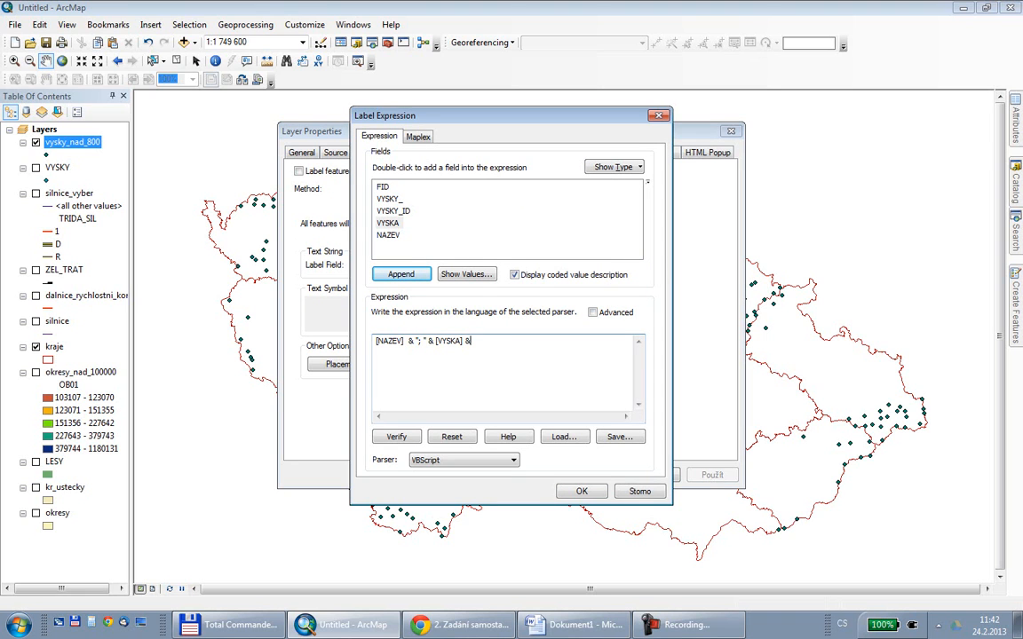
pyautogui.click(479, 345)
pyautogui.write('m')
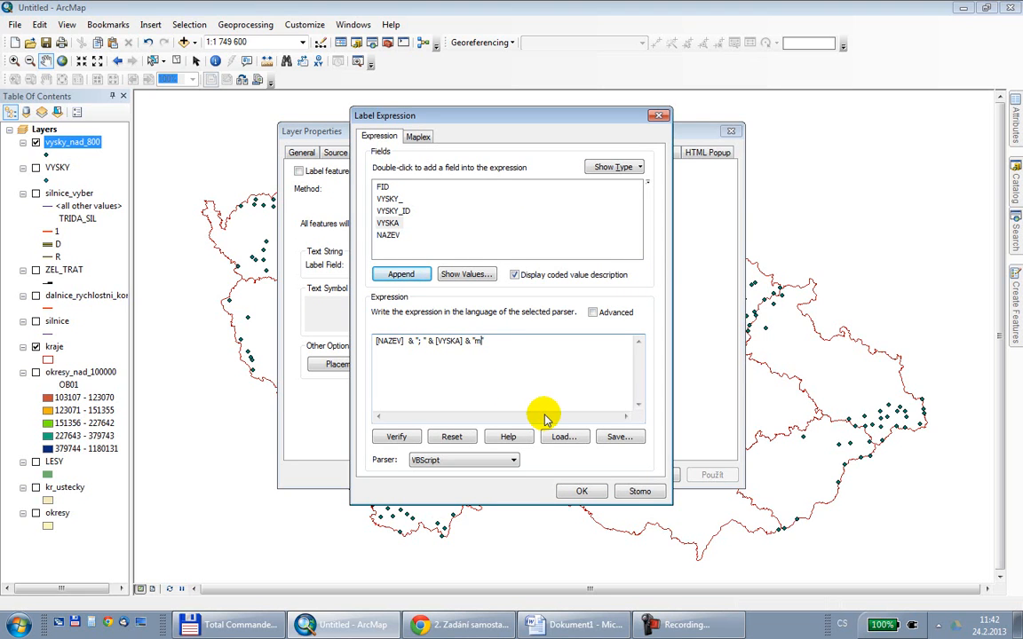
pyautogui.click(586, 491)
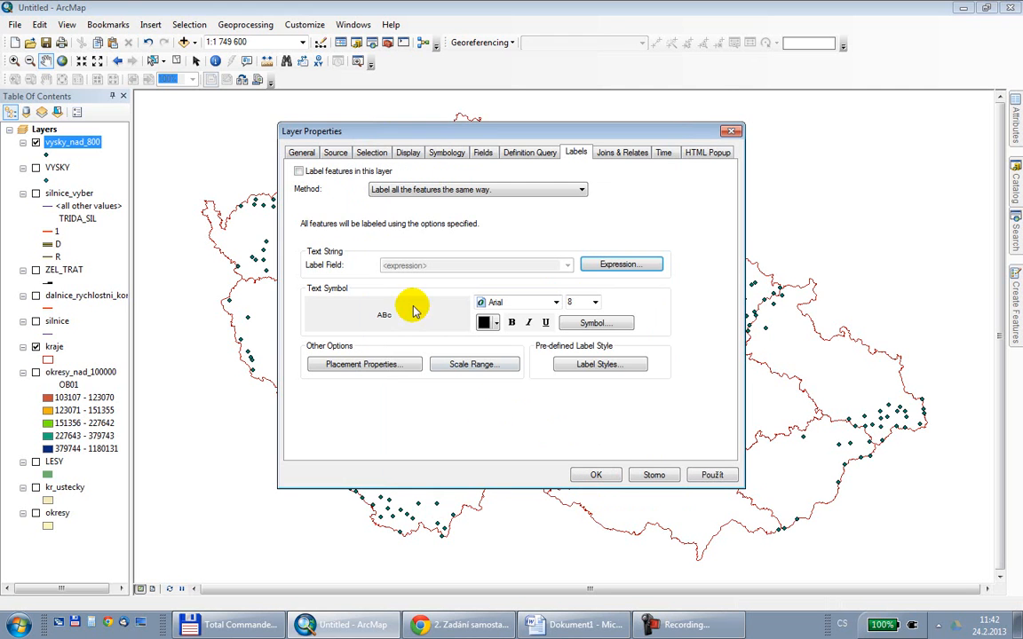
pyautogui.click(300, 171)
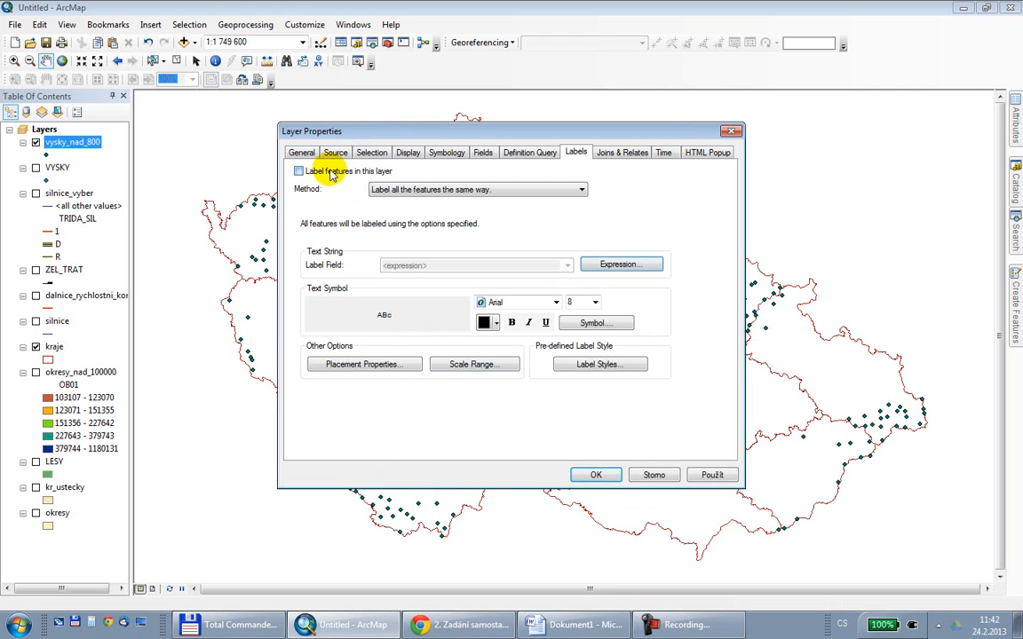
pyautogui.click(597, 476)
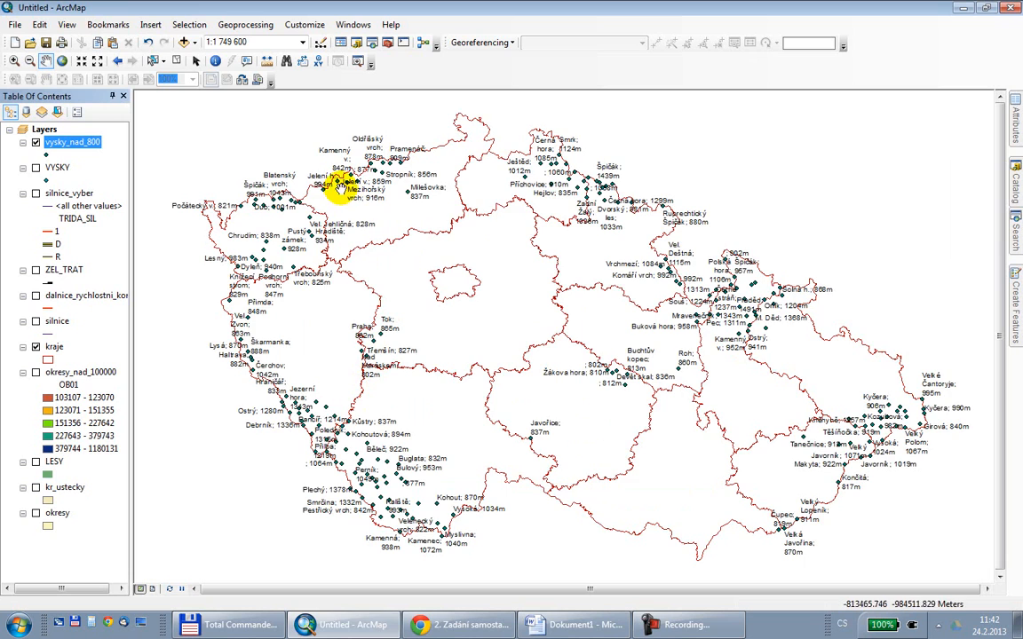
# - Inspect the elevation point labels up close in the western part of the map, then return to the full extent
pyautogui.scroll(3, 509, 286)
pyautogui.scroll(3, 509, 281)
pyautogui.moveTo(371, 343); pyautogui.dragTo(756, 331)
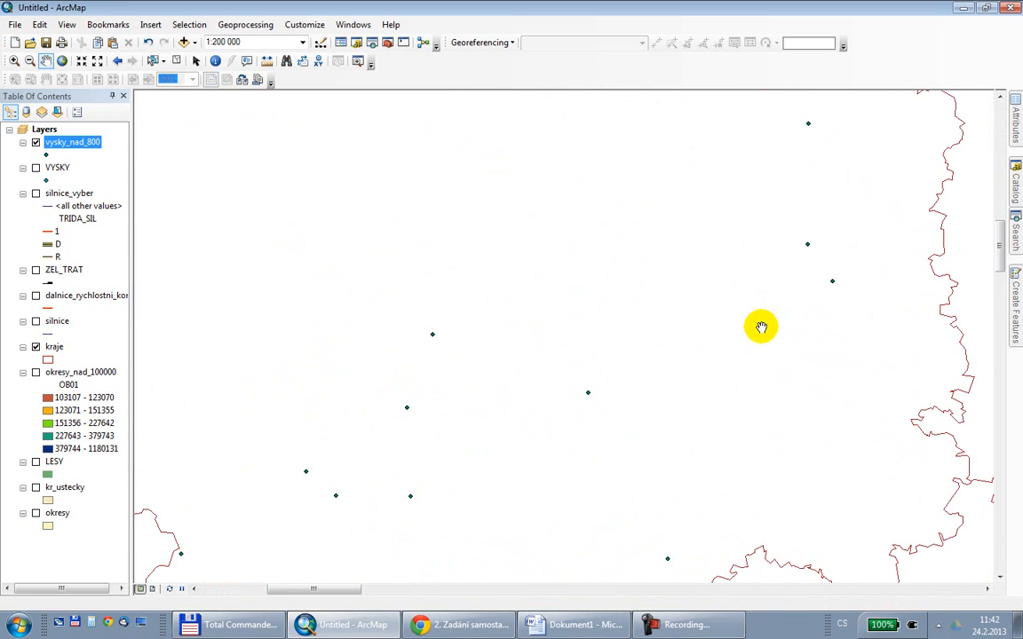
pyautogui.moveTo(589, 441); pyautogui.dragTo(644, 343)
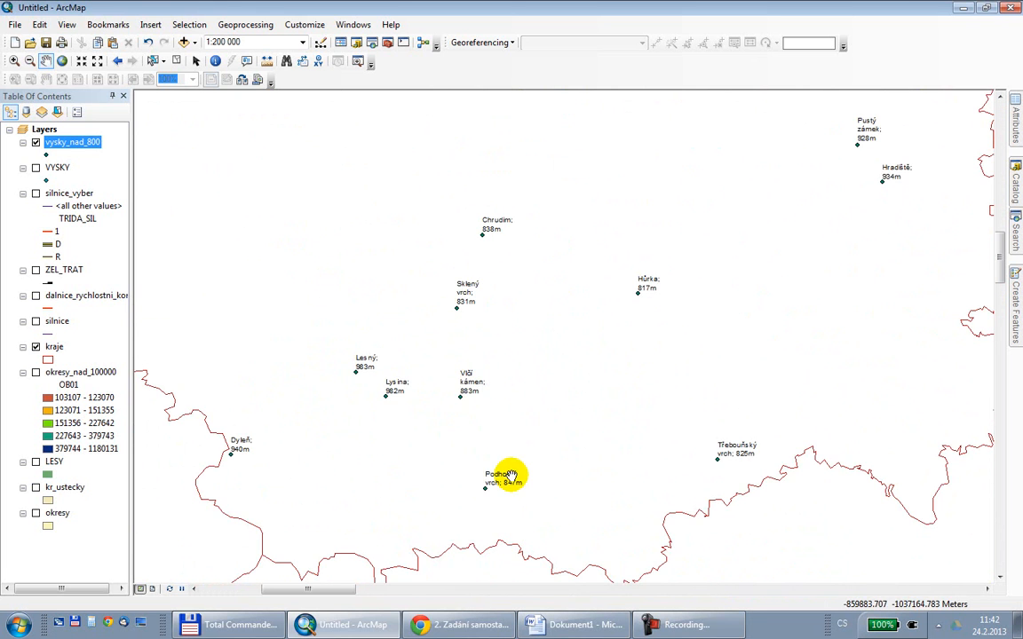
pyautogui.moveTo(509, 477); pyautogui.dragTo(472, 256)
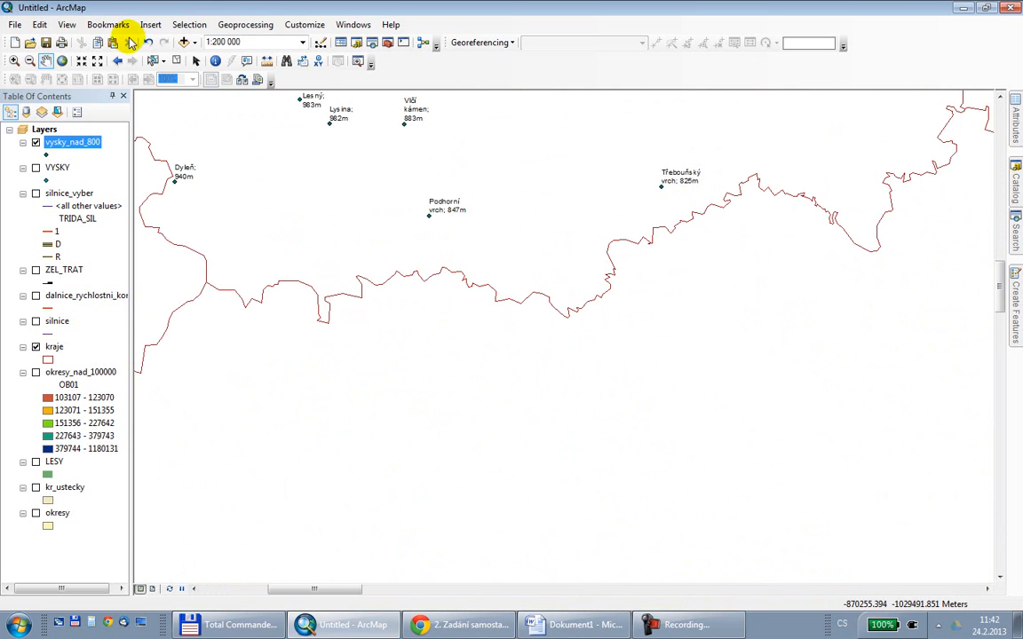
pyautogui.click(62, 59)
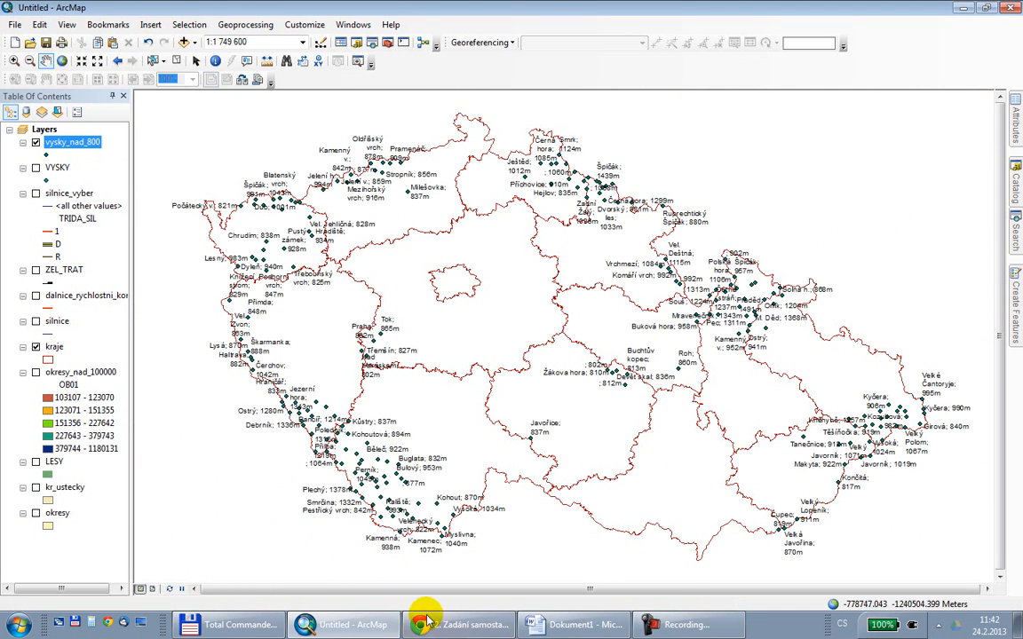
# - Switch to the assignment page in Chrome and read the spatial query task on spas in the Ústecký region
pyautogui.click(455, 626)
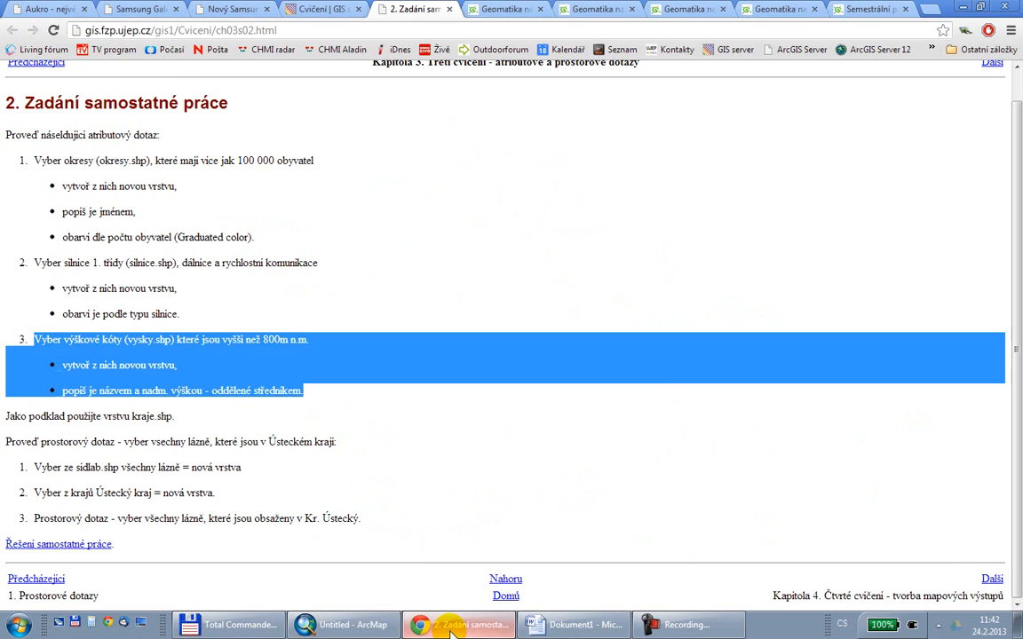
pyautogui.click(348, 400)
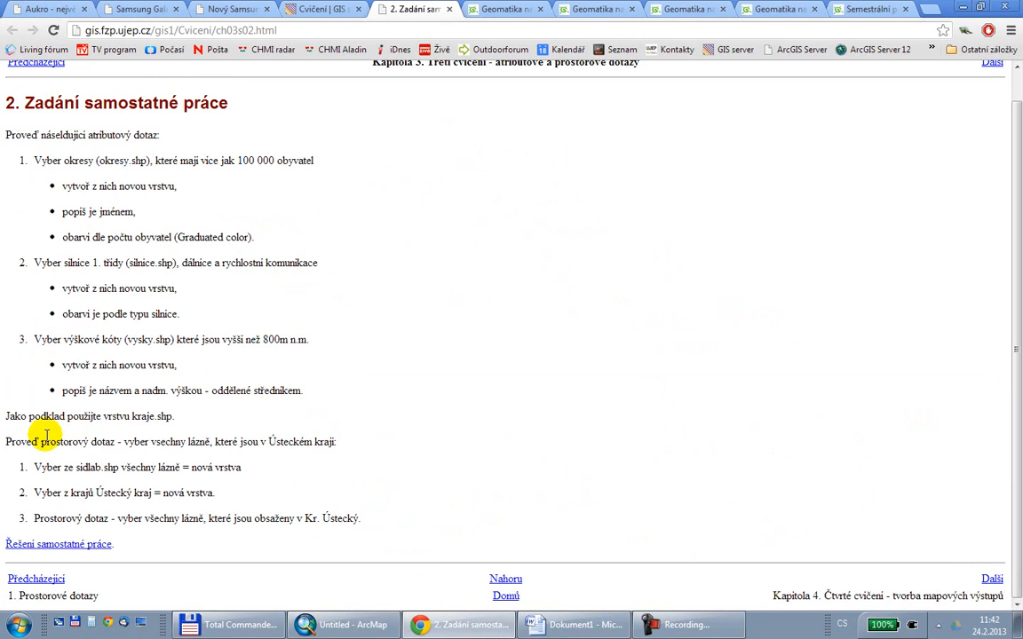
pyautogui.moveTo(6, 441); pyautogui.dragTo(133, 435)
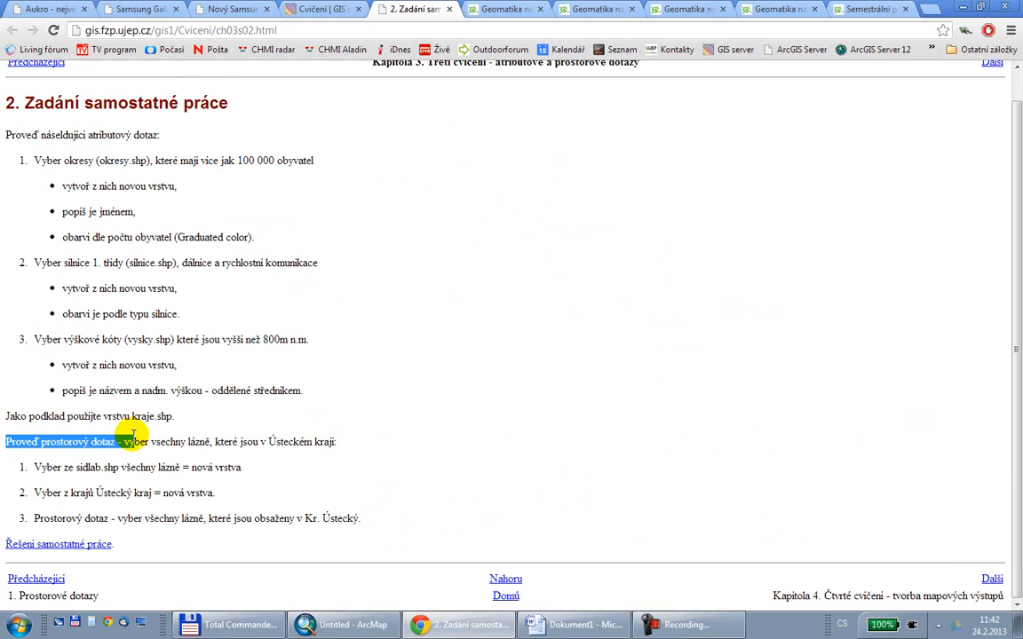
pyautogui.moveTo(133, 435); pyautogui.dragTo(378, 445)
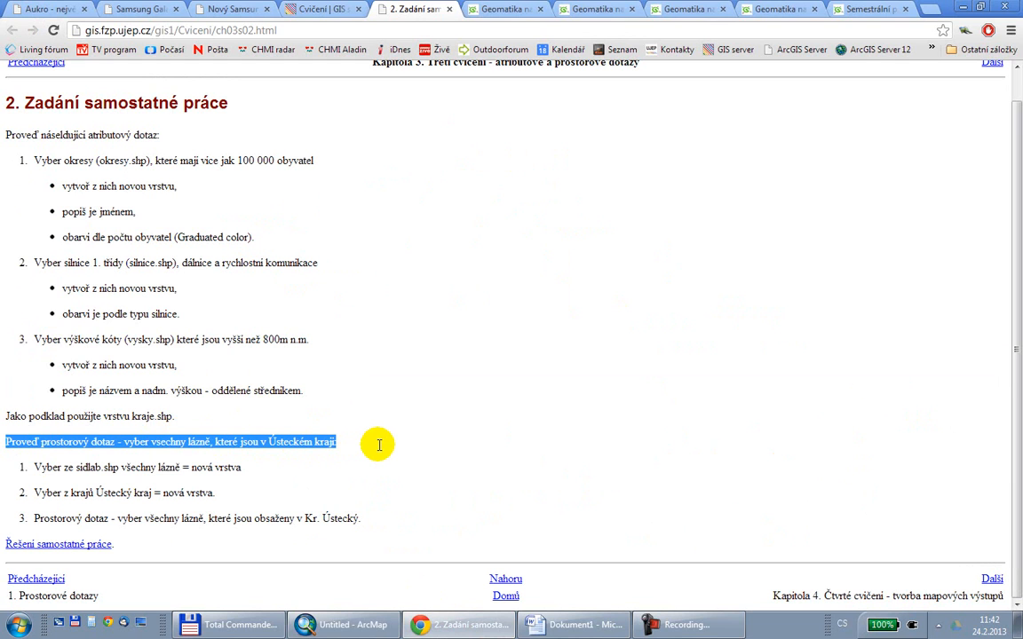
pyautogui.moveTo(378, 445); pyautogui.dragTo(378, 469)
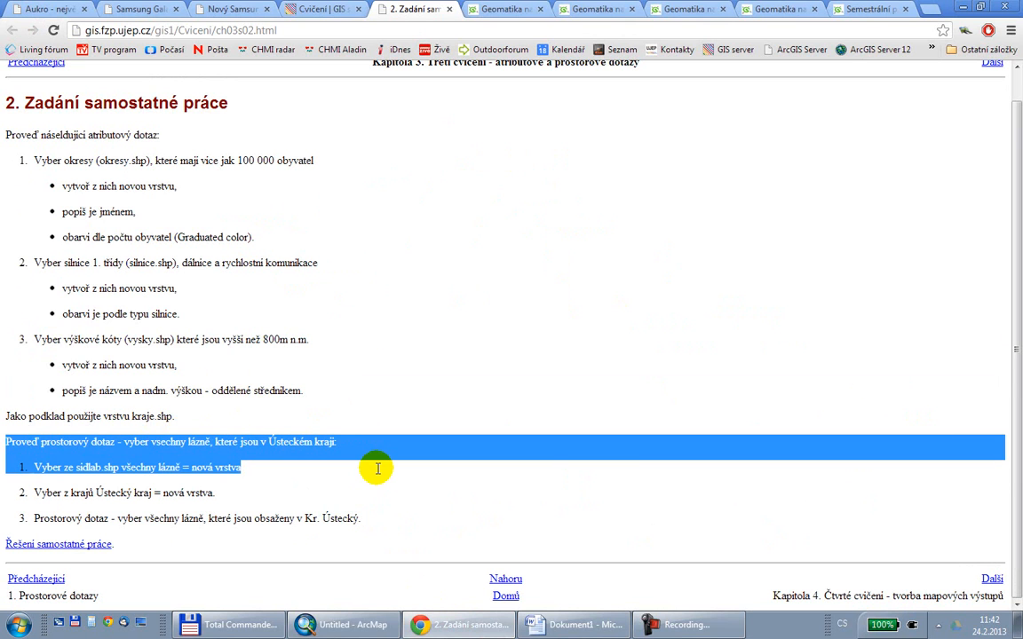
pyautogui.moveTo(378, 469); pyautogui.dragTo(373, 490)
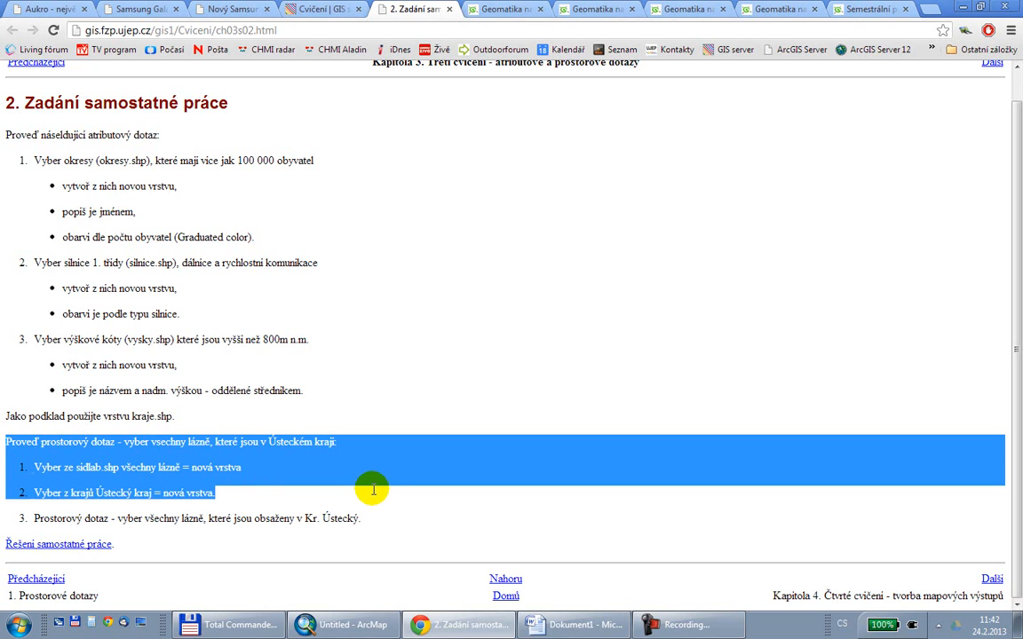
pyautogui.moveTo(373, 490); pyautogui.dragTo(371, 522)
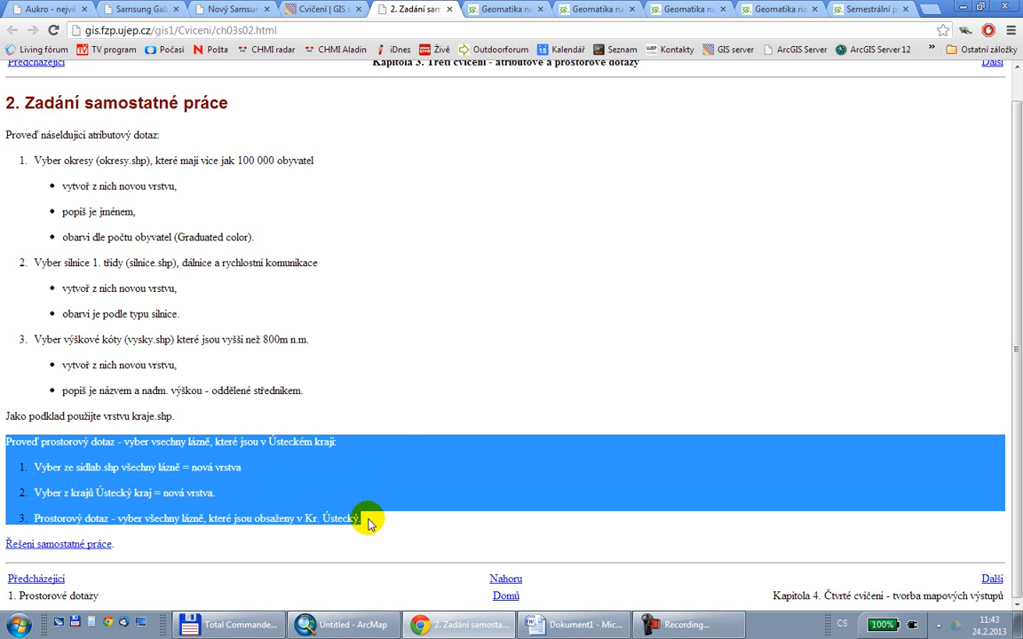
pyautogui.click(430, 369)
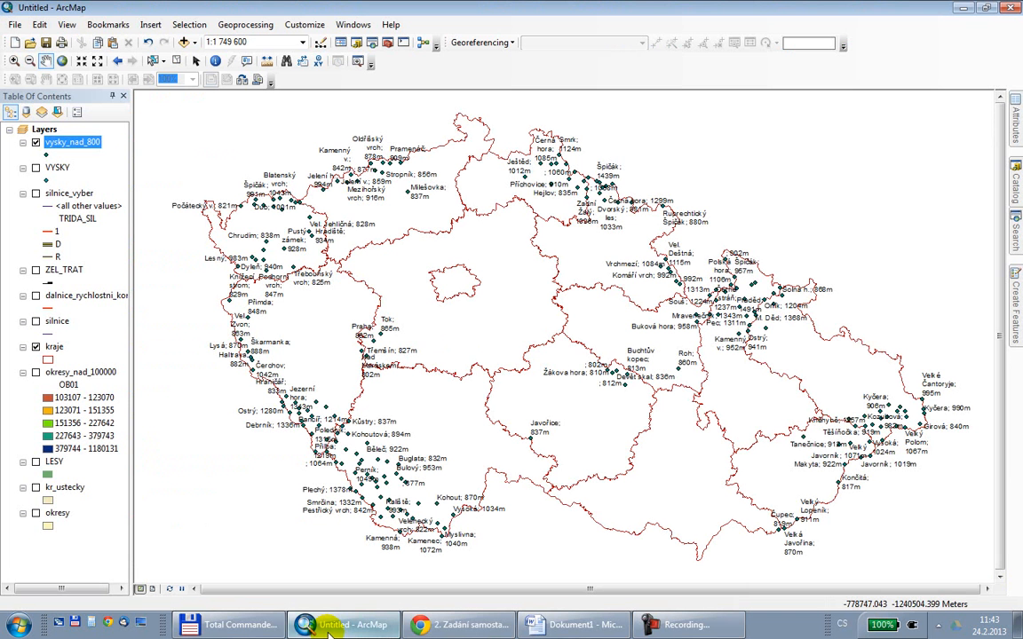
# - Return to ArcMap, hide the vysky_nad_800 layer and add the SIDLAB layer to the map
pyautogui.click(346, 624)
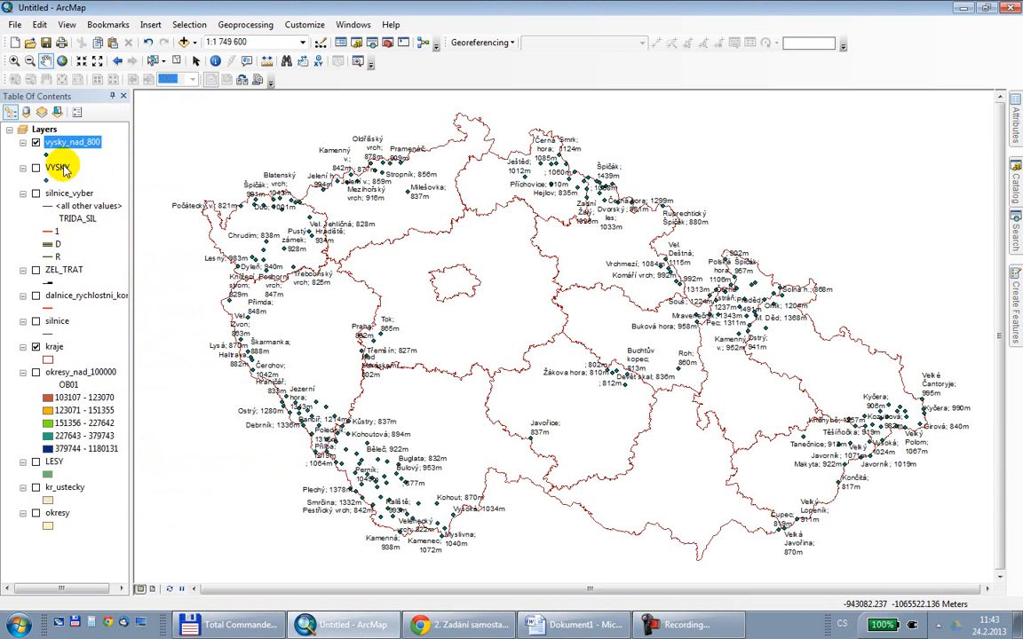
pyautogui.click(36, 143)
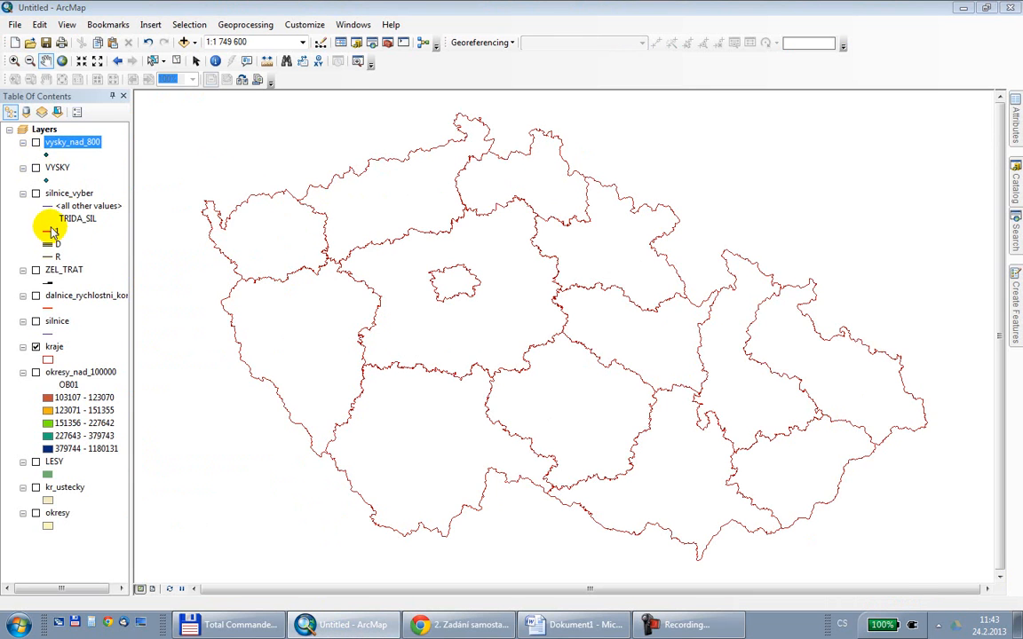
pyautogui.click(184, 42)
pyautogui.click(381, 286)
pyautogui.click(651, 379)
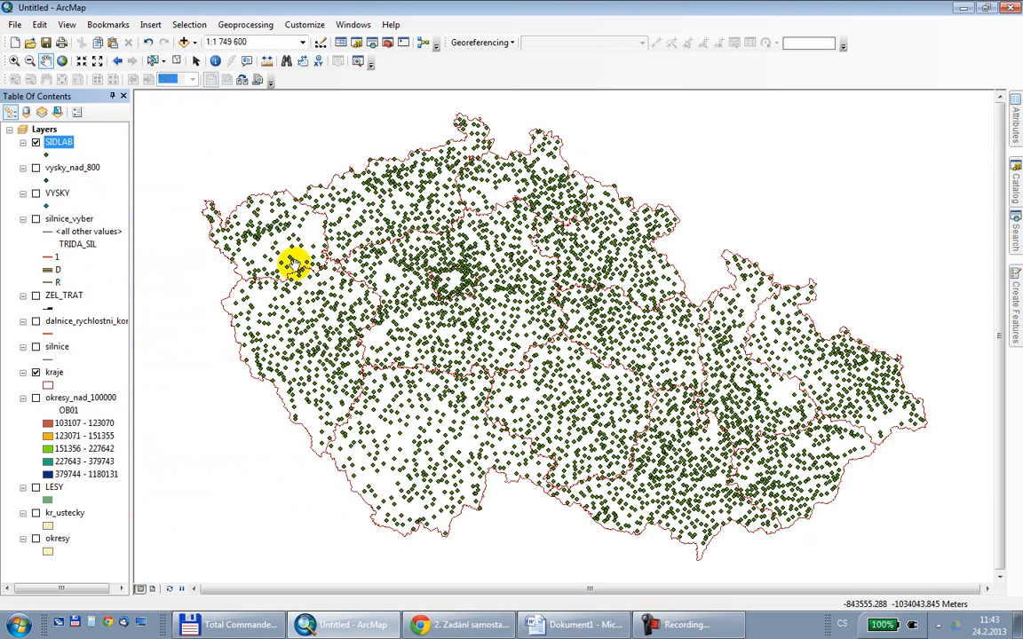
# - Examine the SIDLAB attribute table sorted by LAZNE in descending order to find the code marking spas, then close it
pyautogui.rightClick(57, 142)
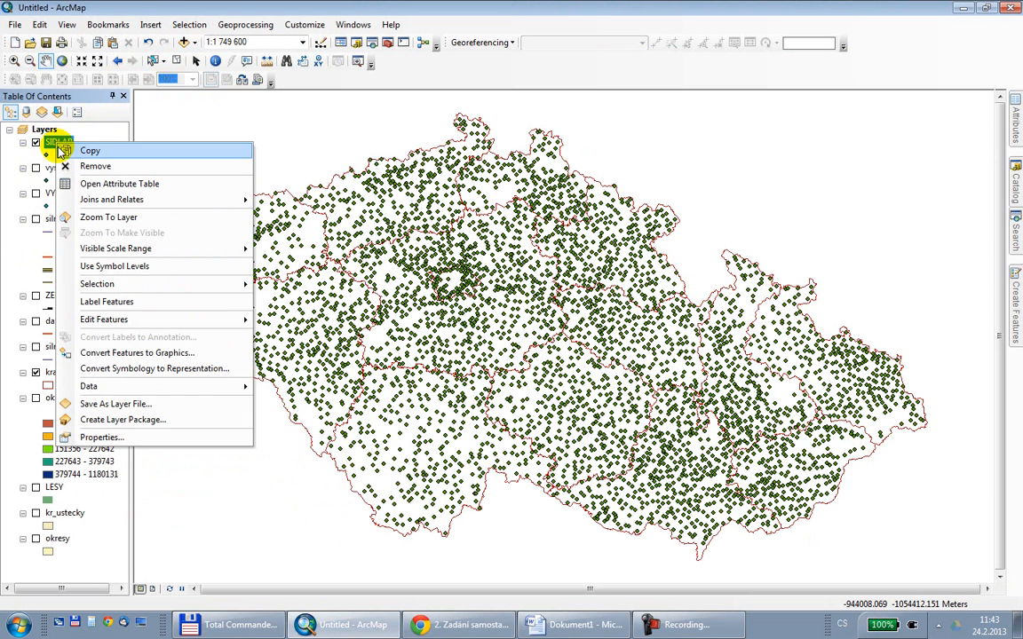
pyautogui.click(80, 183)
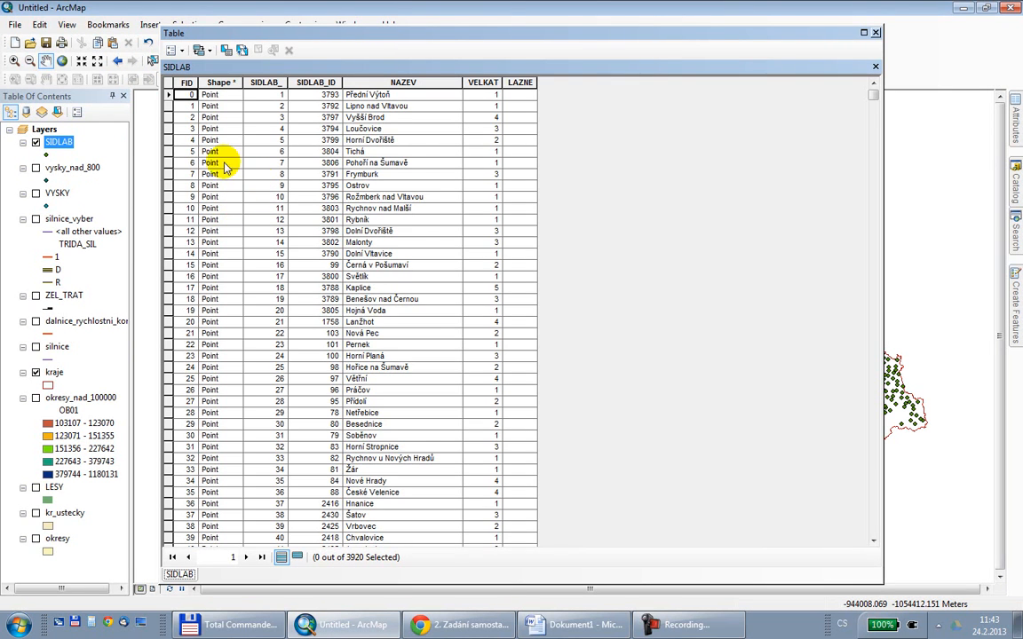
pyautogui.rightClick(525, 82)
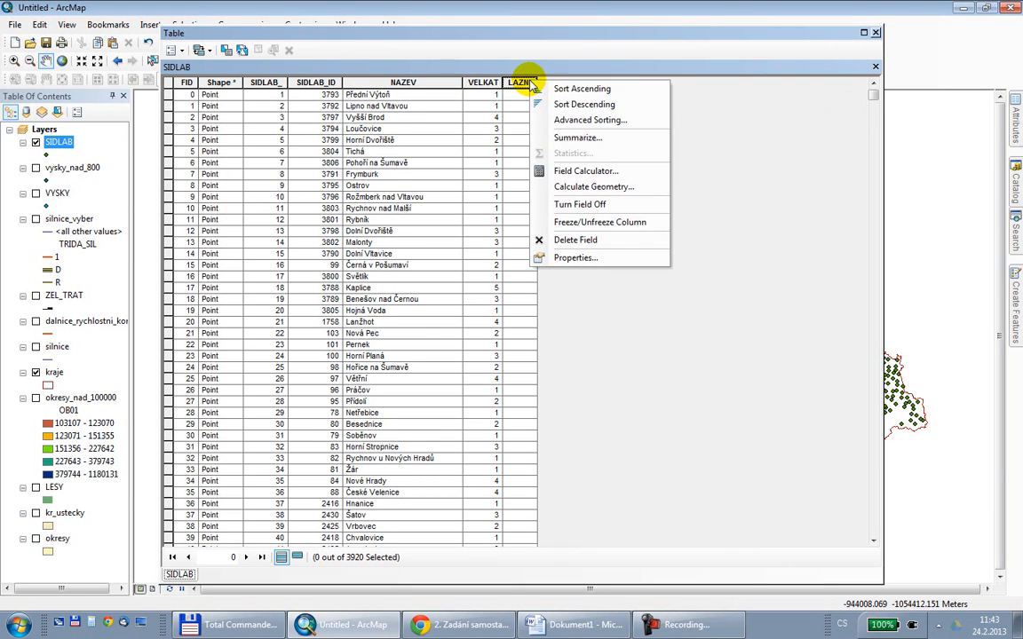
pyautogui.click(544, 105)
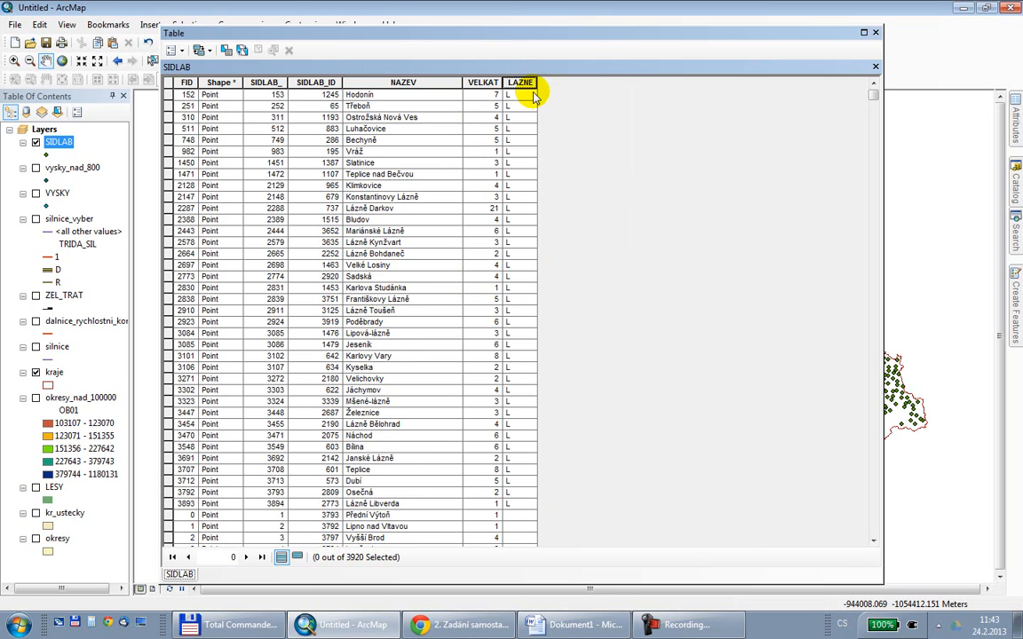
pyautogui.click(876, 34)
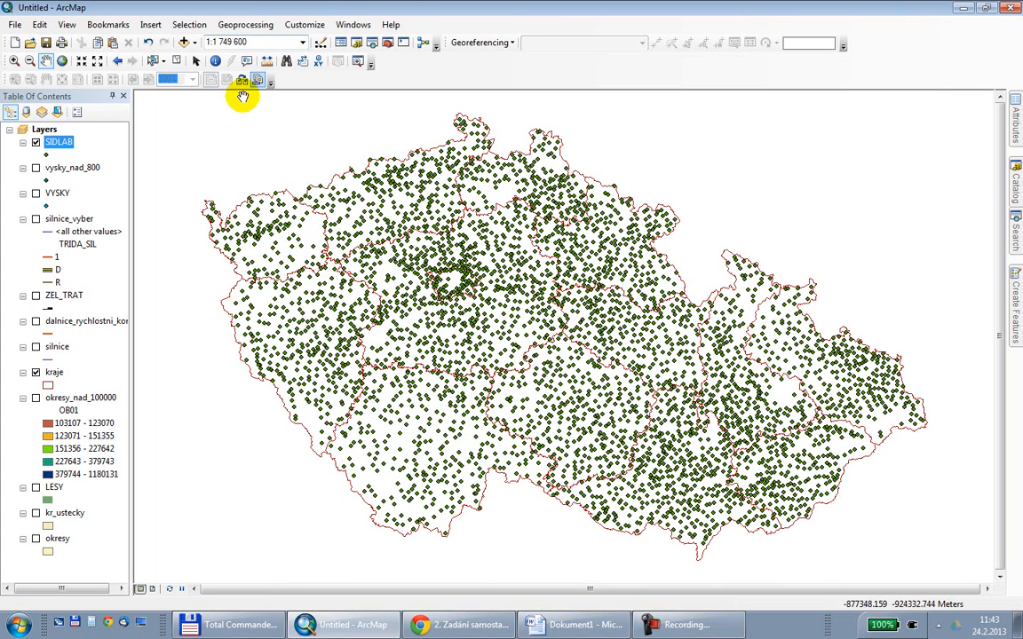
# - Select the spa settlements in the SIDLAB layer by attributes with the expression "LAZNE" = 'L'
pyautogui.click(189, 24)
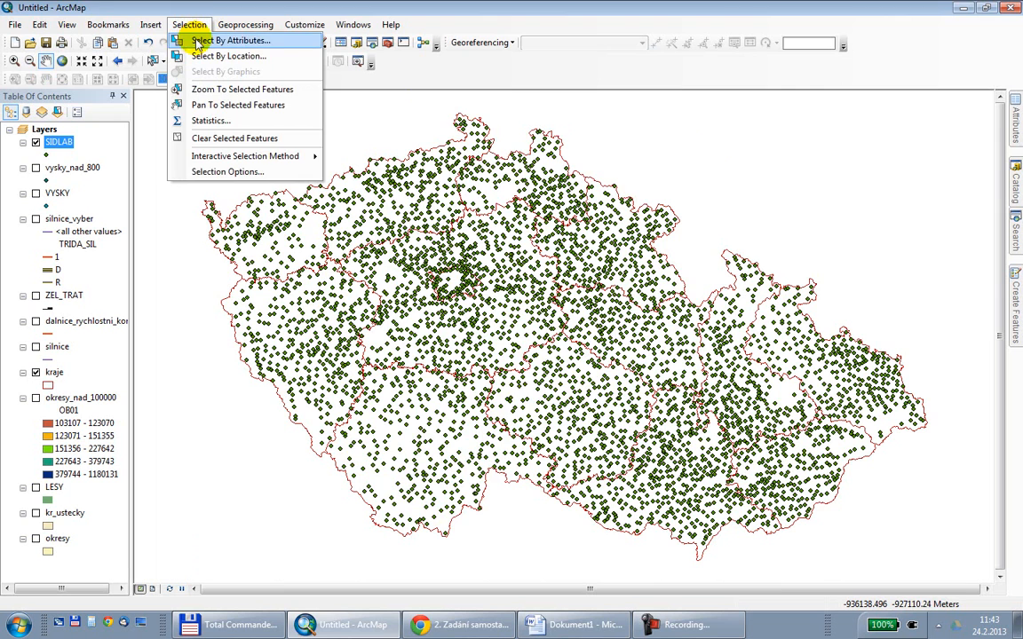
pyautogui.click(192, 40)
pyautogui.click(455, 148)
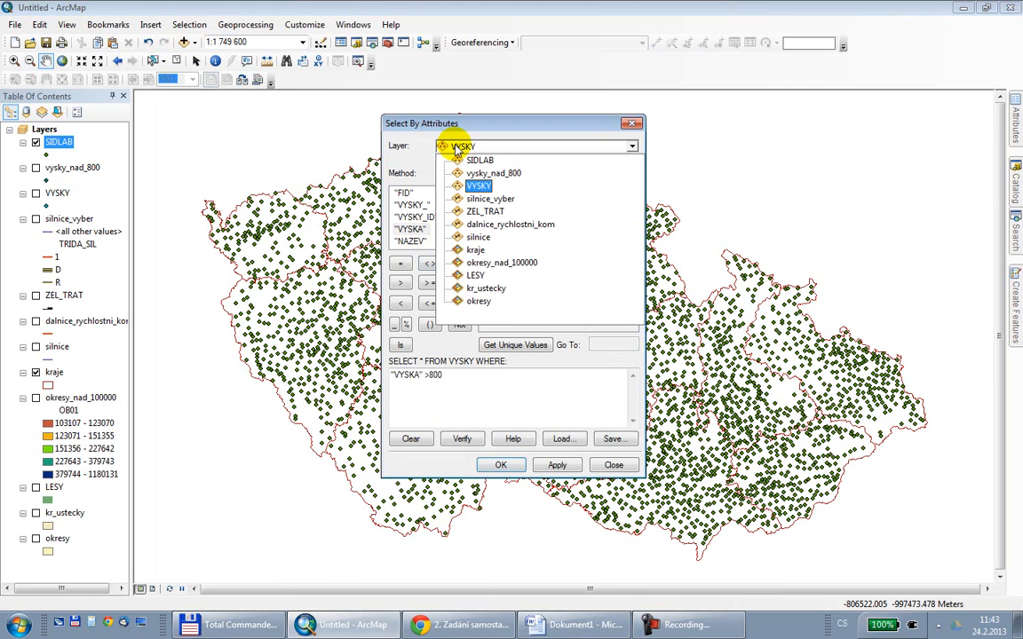
pyautogui.click(479, 160)
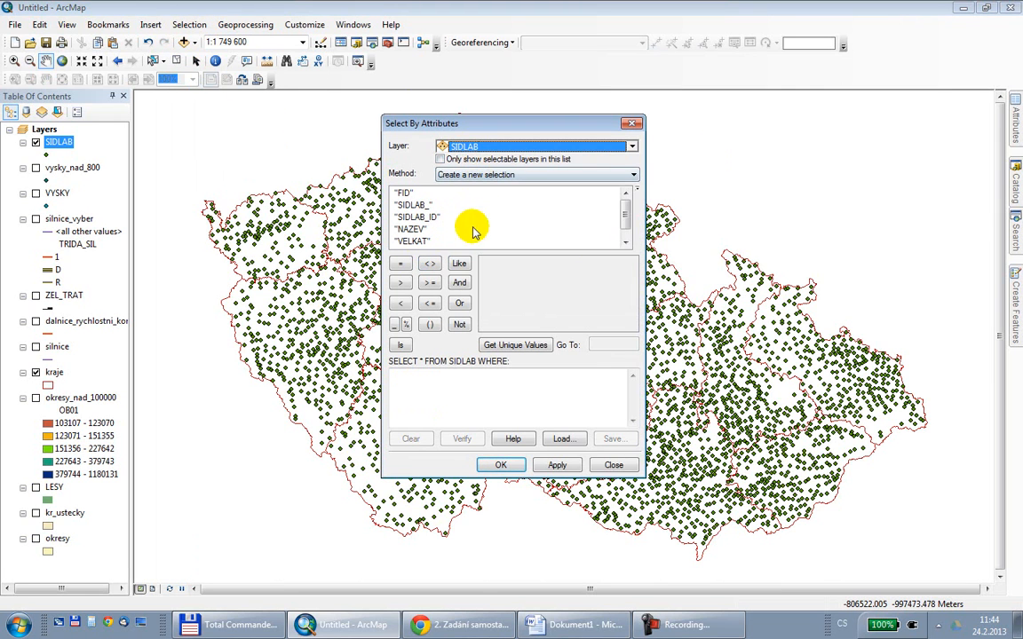
pyautogui.scroll(-1, 628, 216)
pyautogui.doubleClick(411, 242)
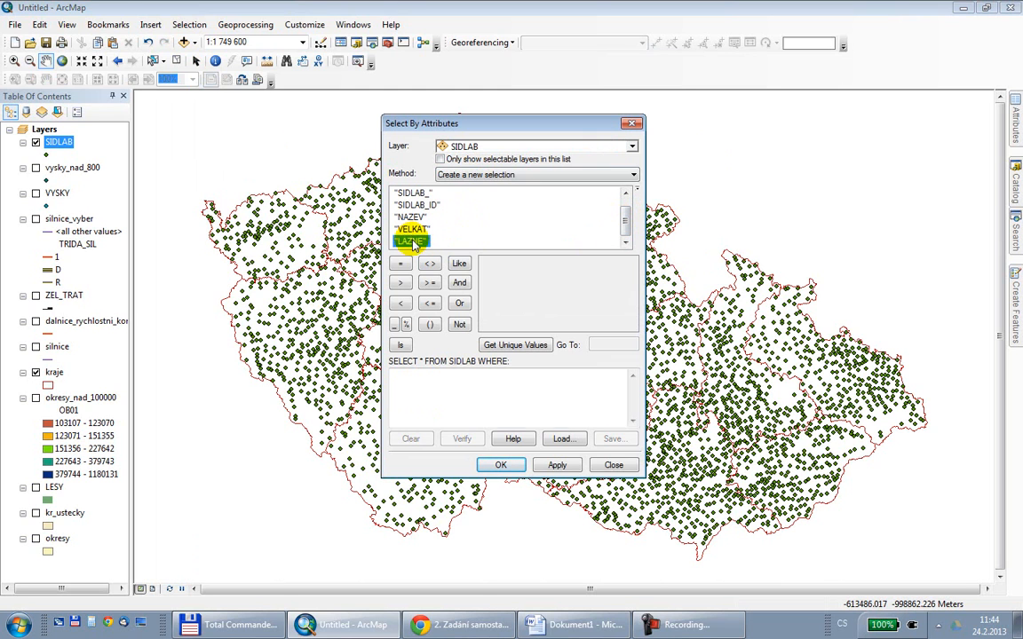
pyautogui.click(400, 263)
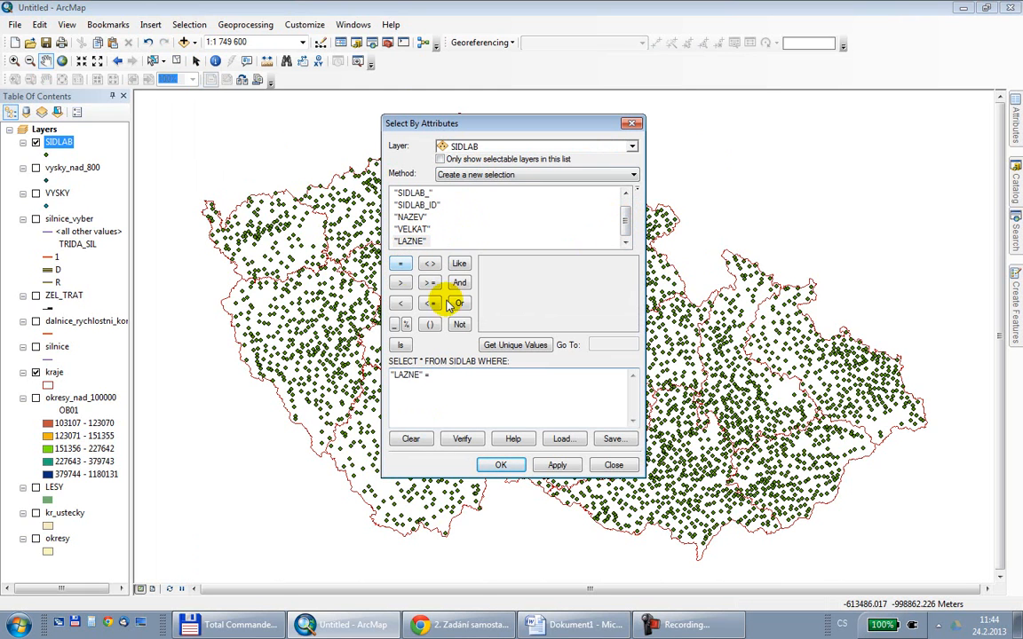
pyautogui.click(487, 345)
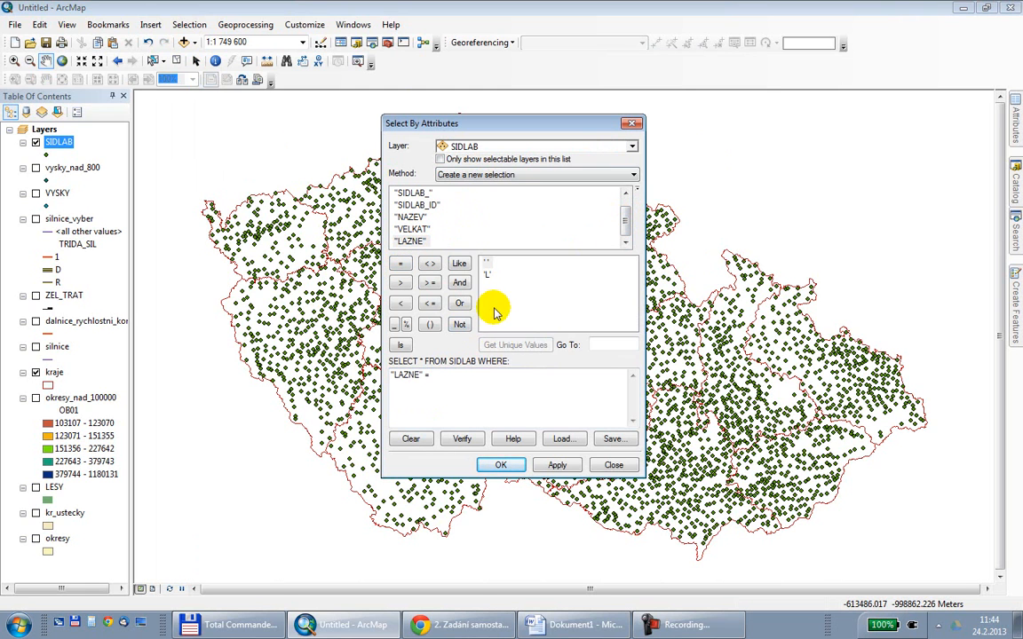
pyautogui.doubleClick(487, 274)
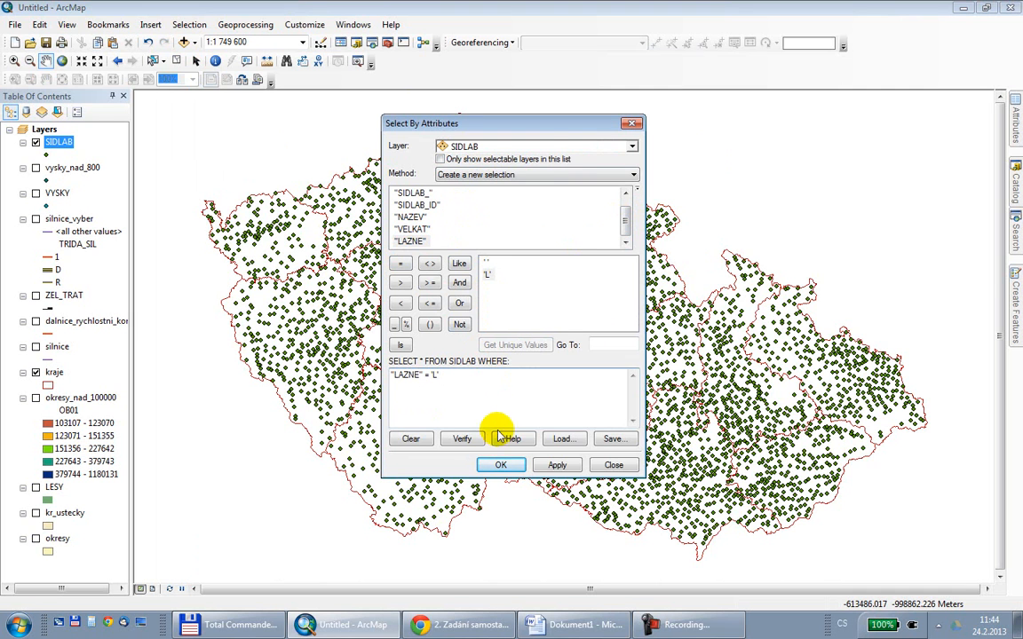
pyautogui.click(502, 466)
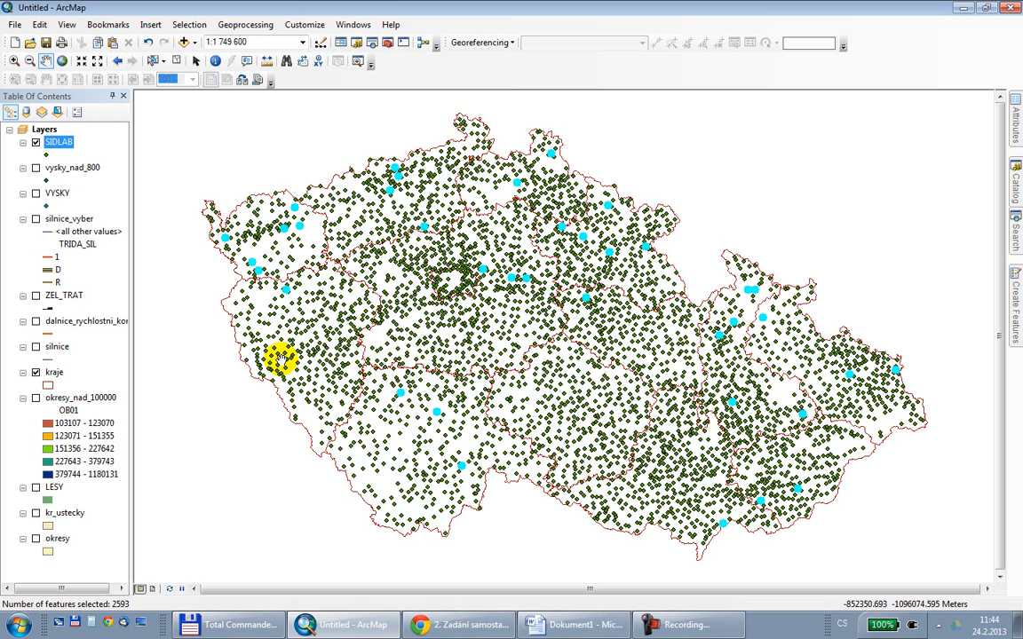
# - Export the selected SIDLAB points as the shapefile lazne in the Vysledky folder and add it to the map
pyautogui.rightClick(57, 144)
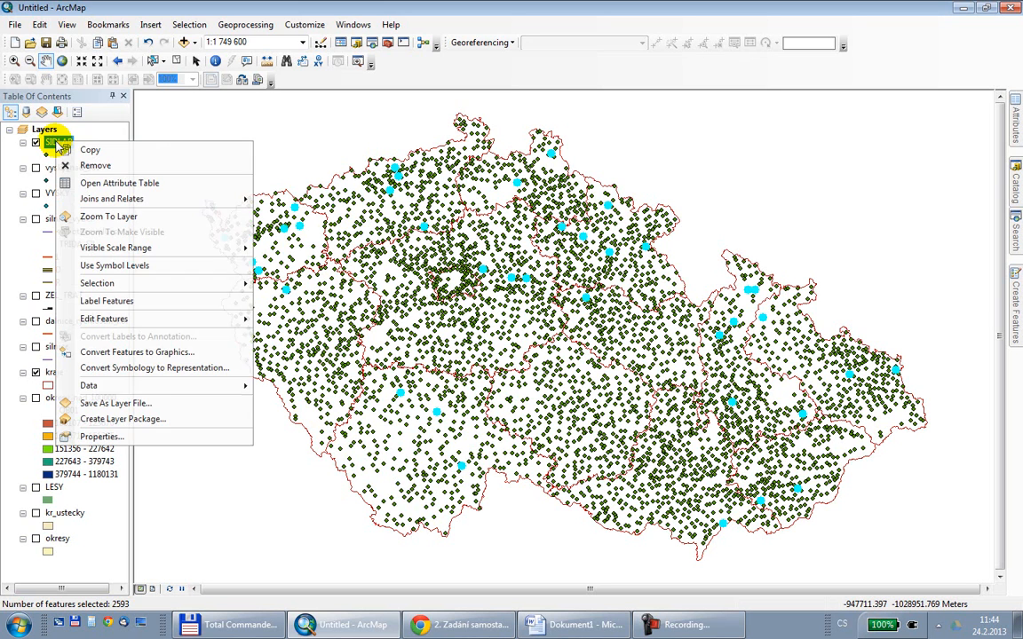
pyautogui.moveTo(133, 385)
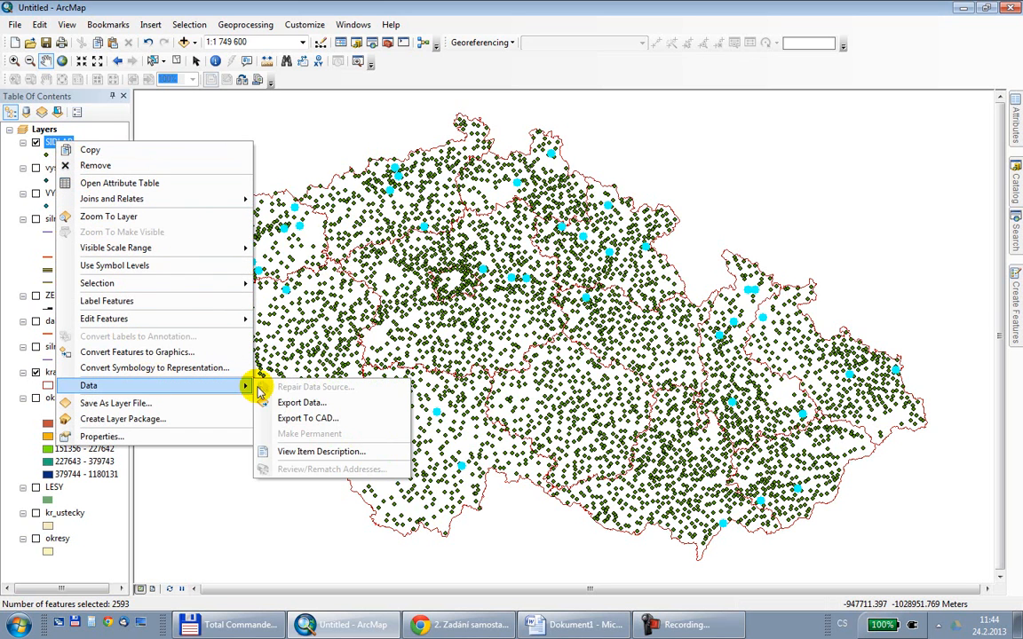
pyautogui.click(300, 402)
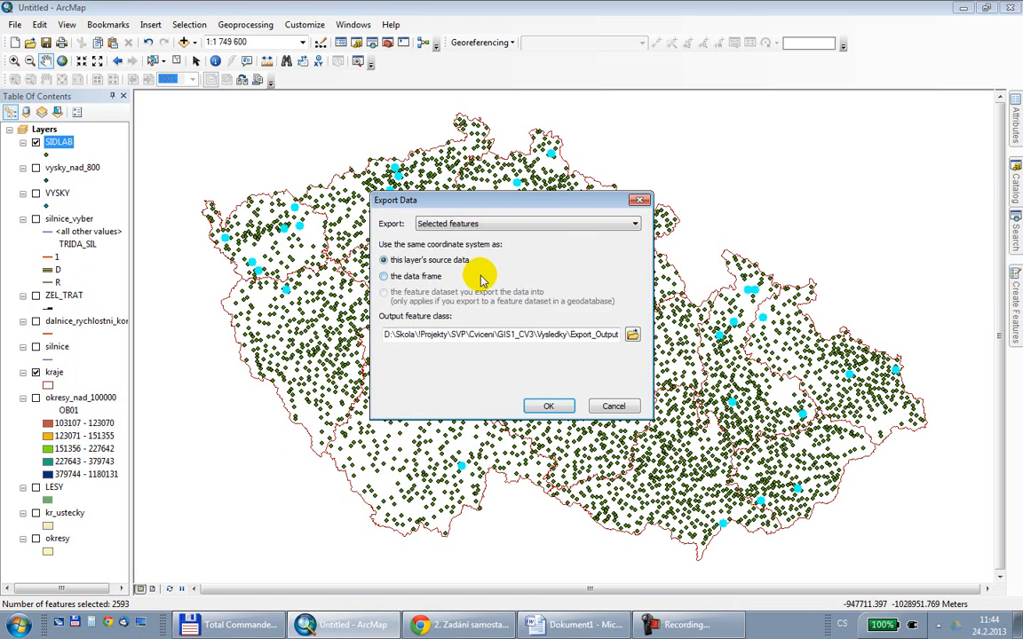
pyautogui.click(632, 334)
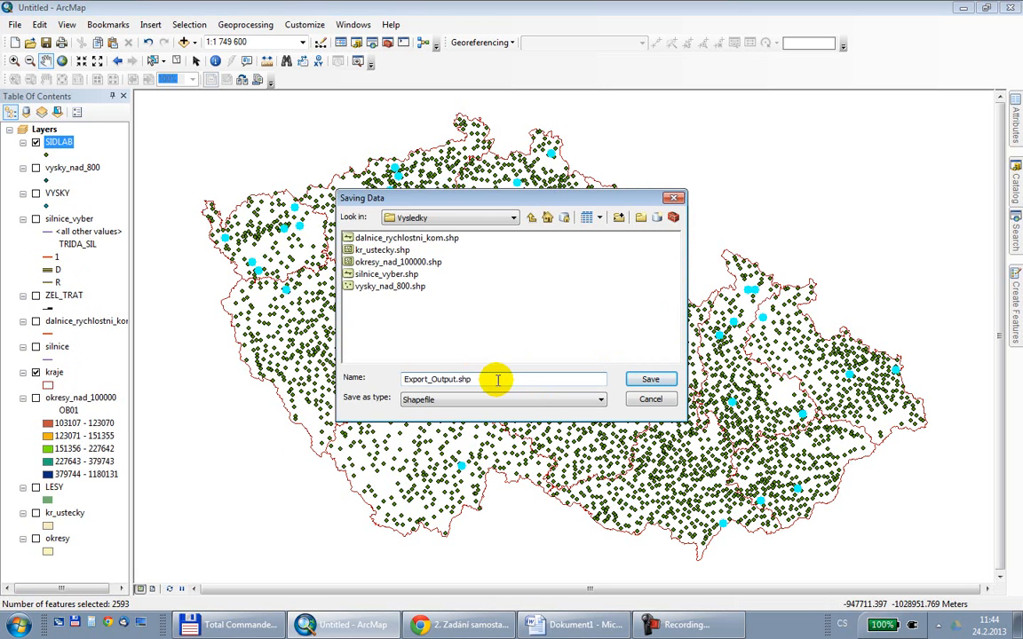
pyautogui.doubleClick(495, 375)
pyautogui.write('lazne')
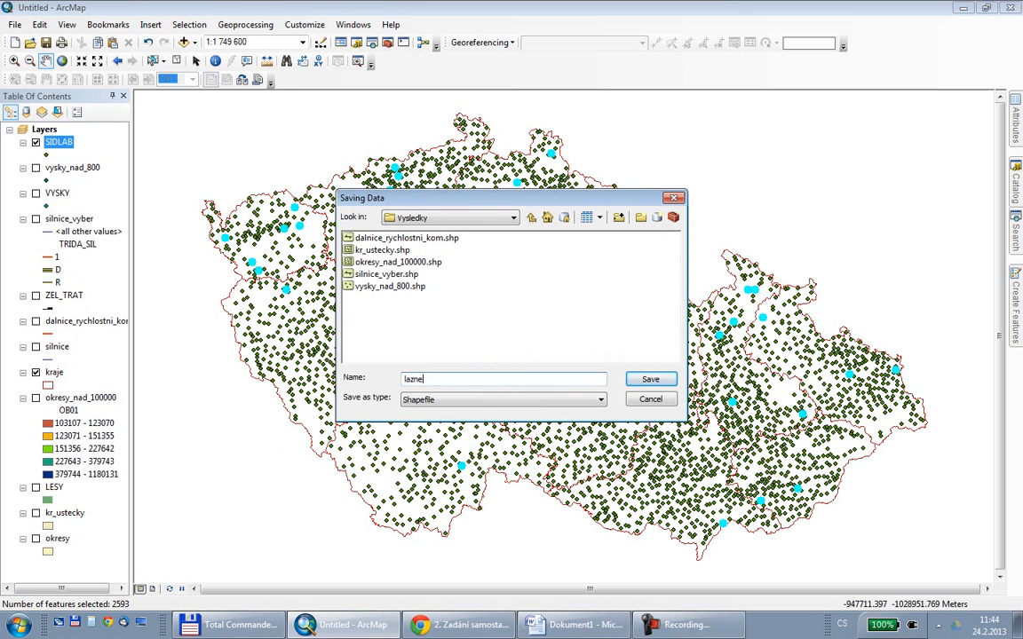
pyautogui.click(634, 381)
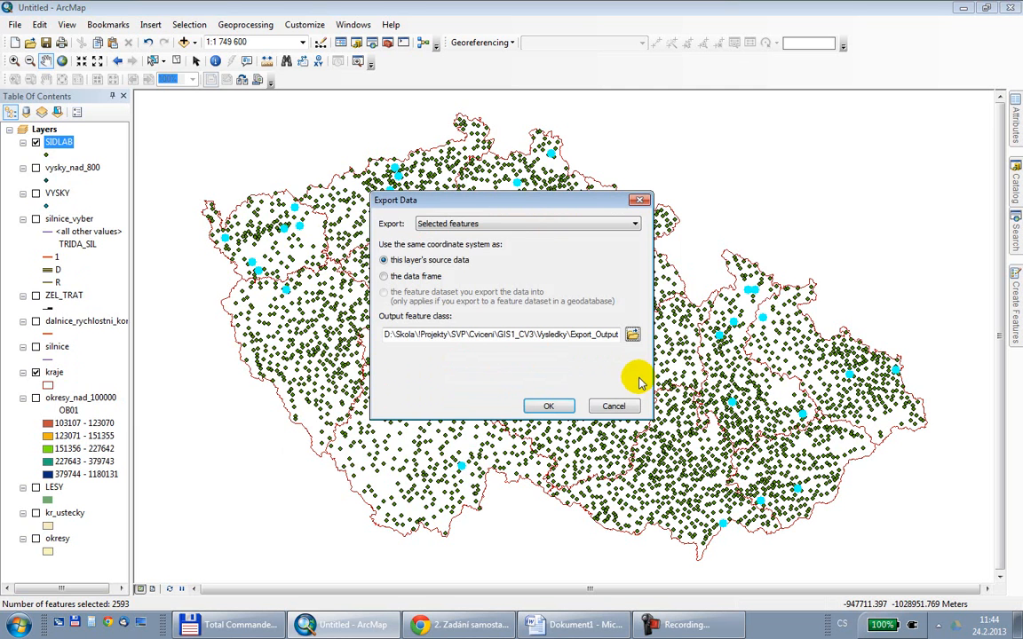
pyautogui.click(558, 406)
pyautogui.click(548, 420)
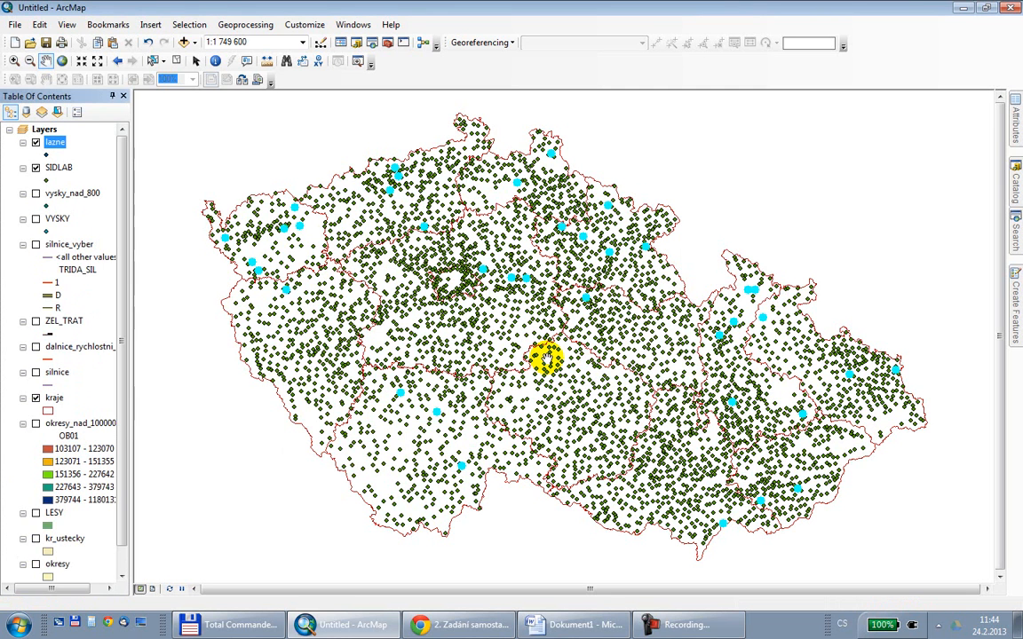
# - Hide the SIDLAB layer and show the kr_ustecky layer
pyautogui.click(36, 168)
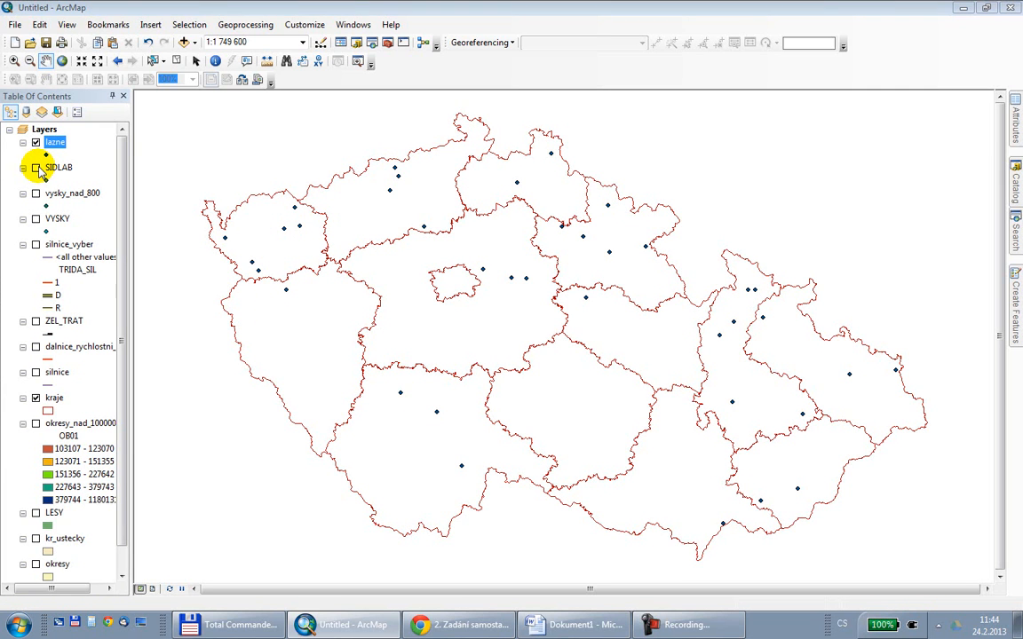
pyautogui.click(36, 540)
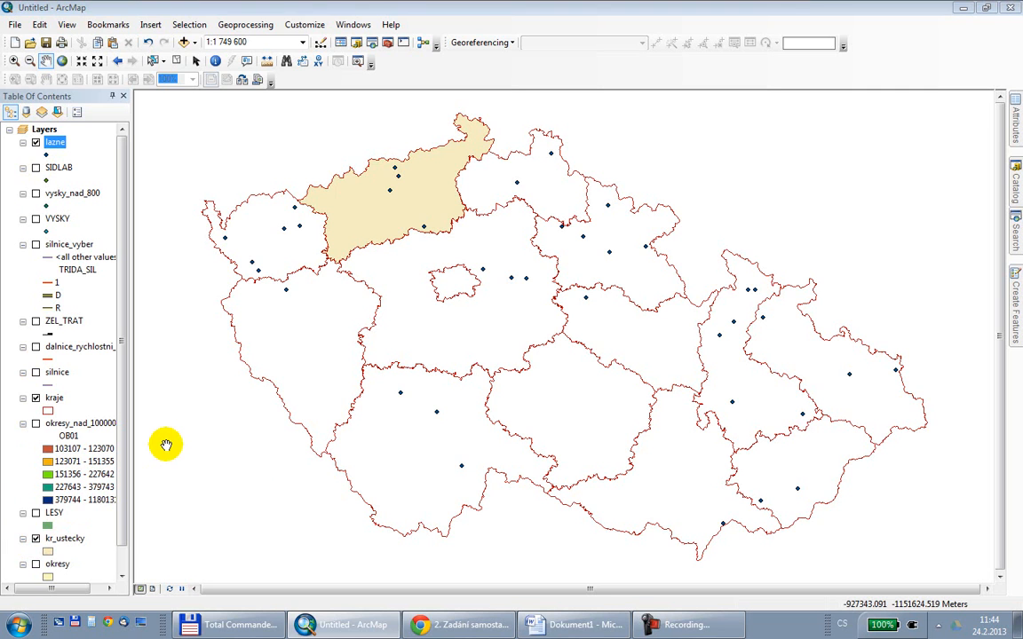
# - Select by location the lazne features that intersect the kr_ustecky layer, with a search distance of 100 meters
pyautogui.click(199, 24)
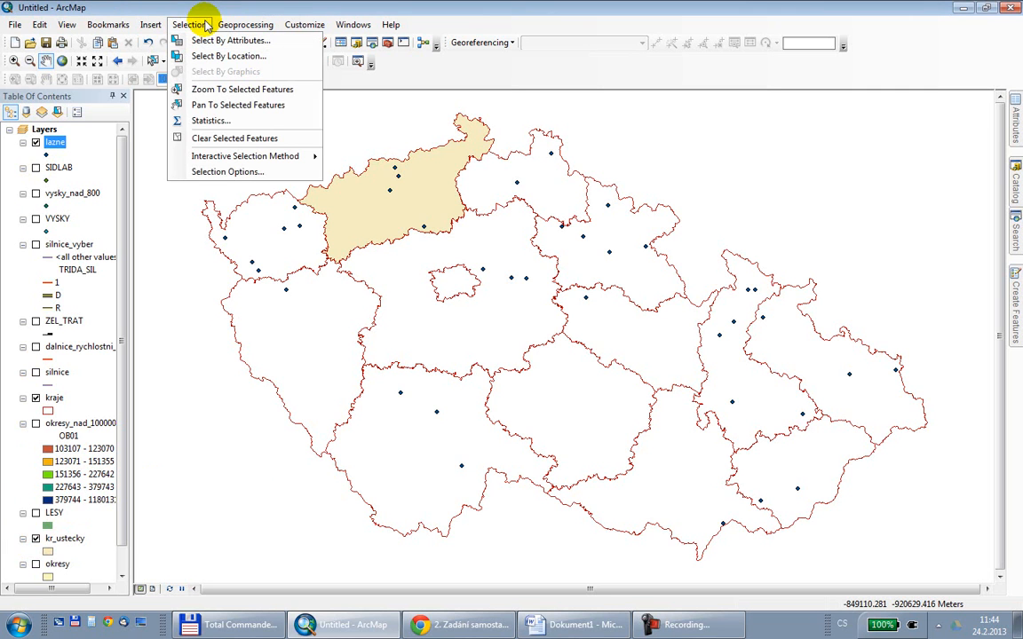
pyautogui.click(213, 56)
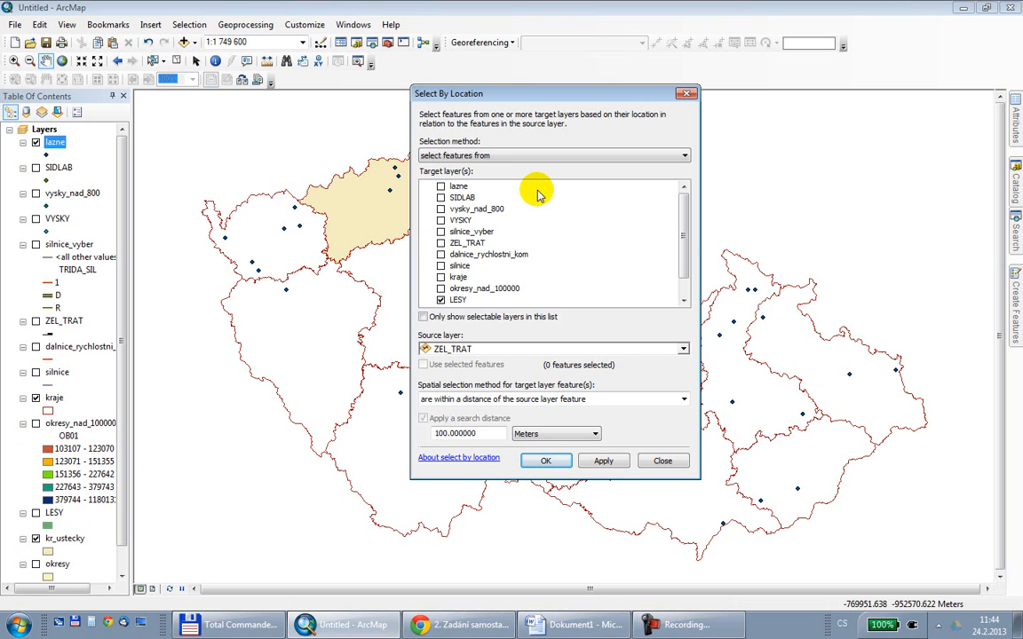
pyautogui.click(442, 300)
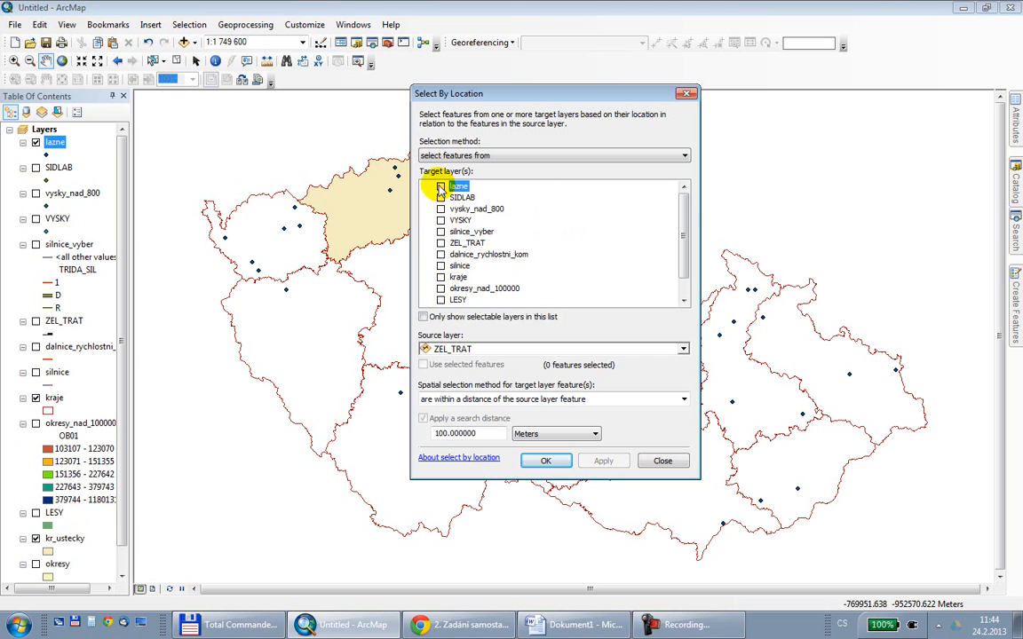
pyautogui.click(441, 186)
pyautogui.click(500, 350)
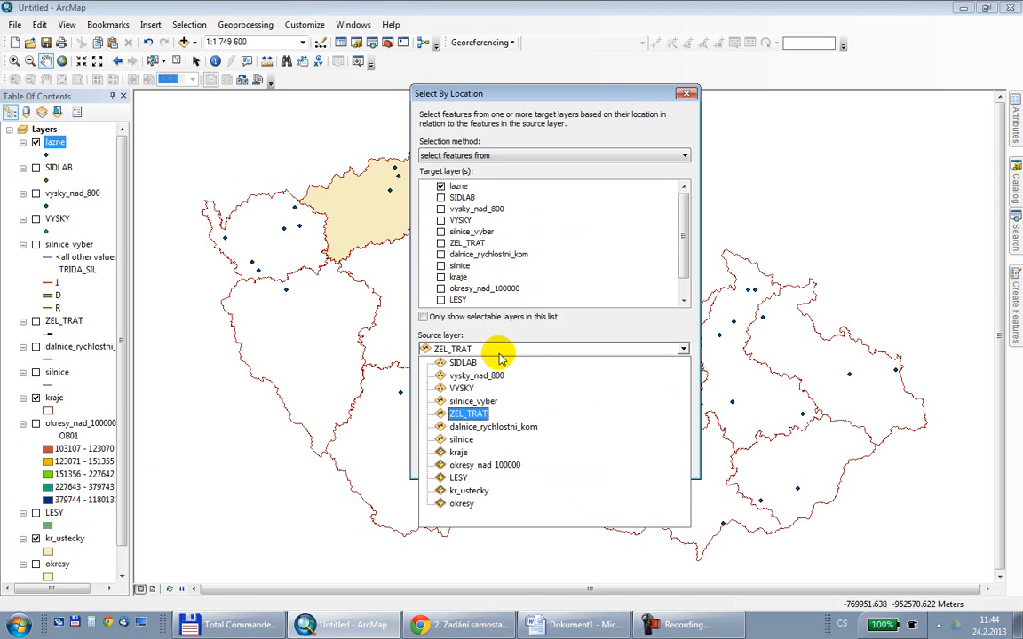
pyautogui.click(480, 490)
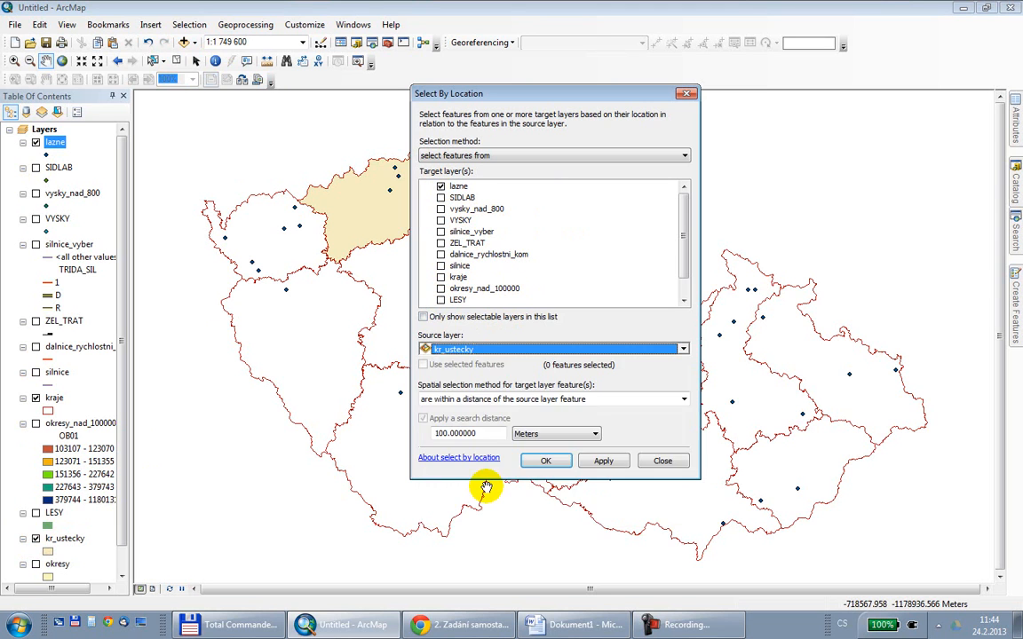
pyautogui.click(496, 398)
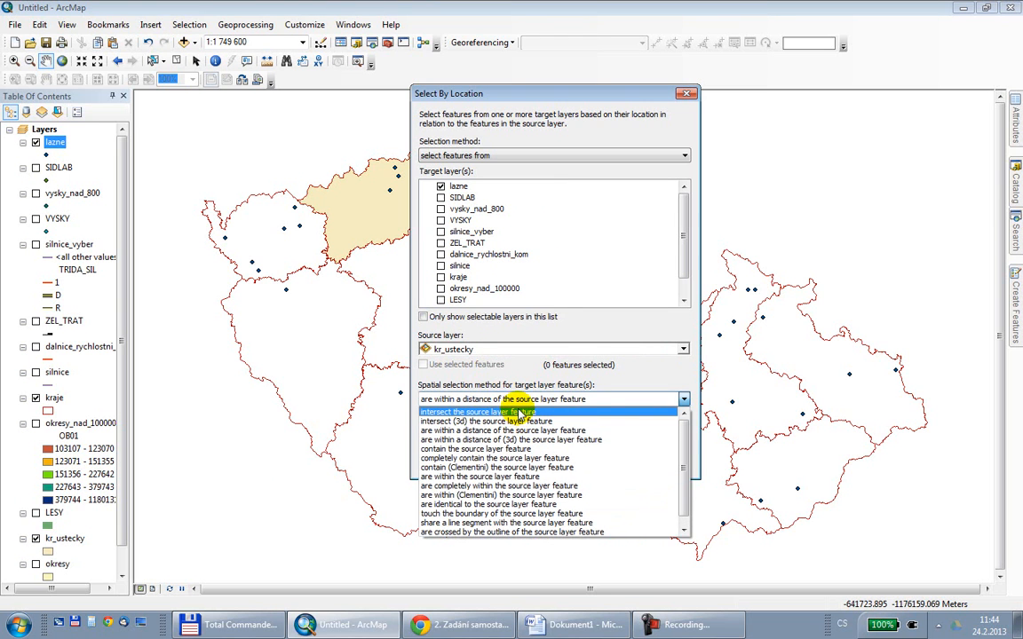
pyautogui.click(518, 414)
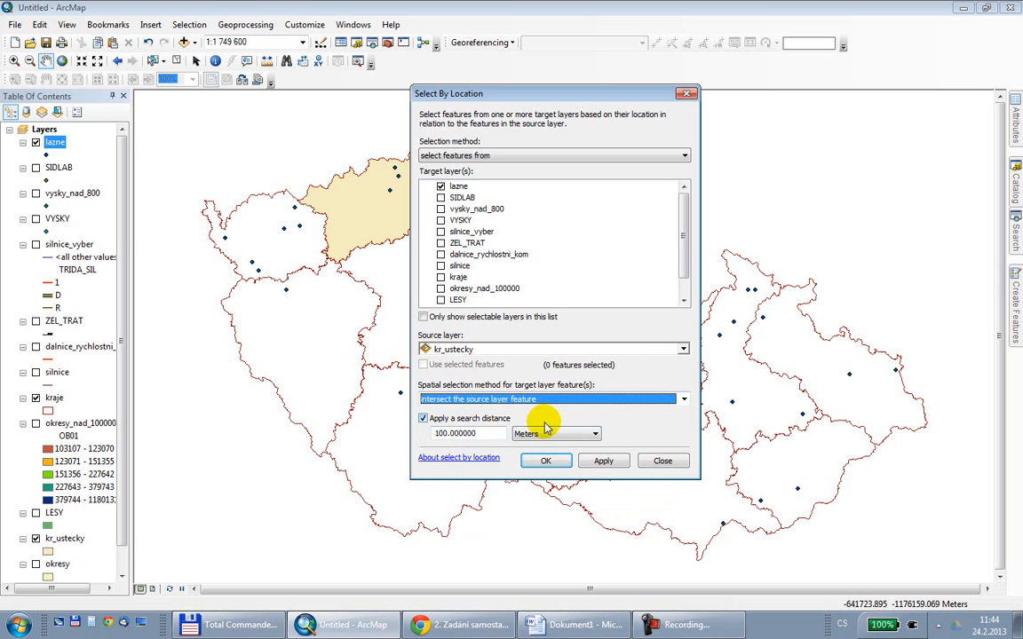
pyautogui.moveTo(532, 87); pyautogui.dragTo(735, 124)
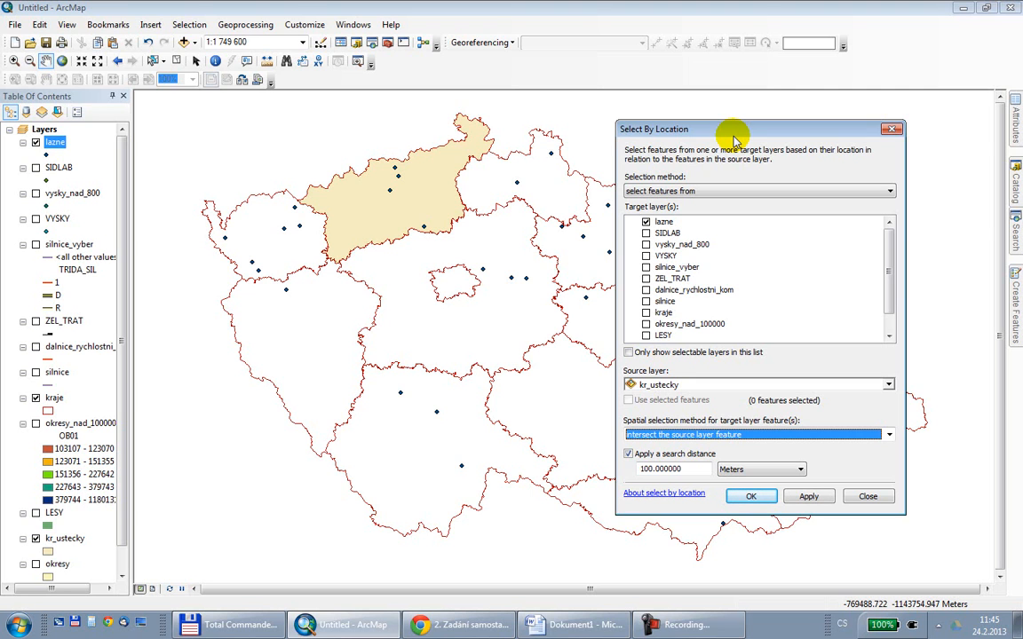
pyautogui.click(806, 496)
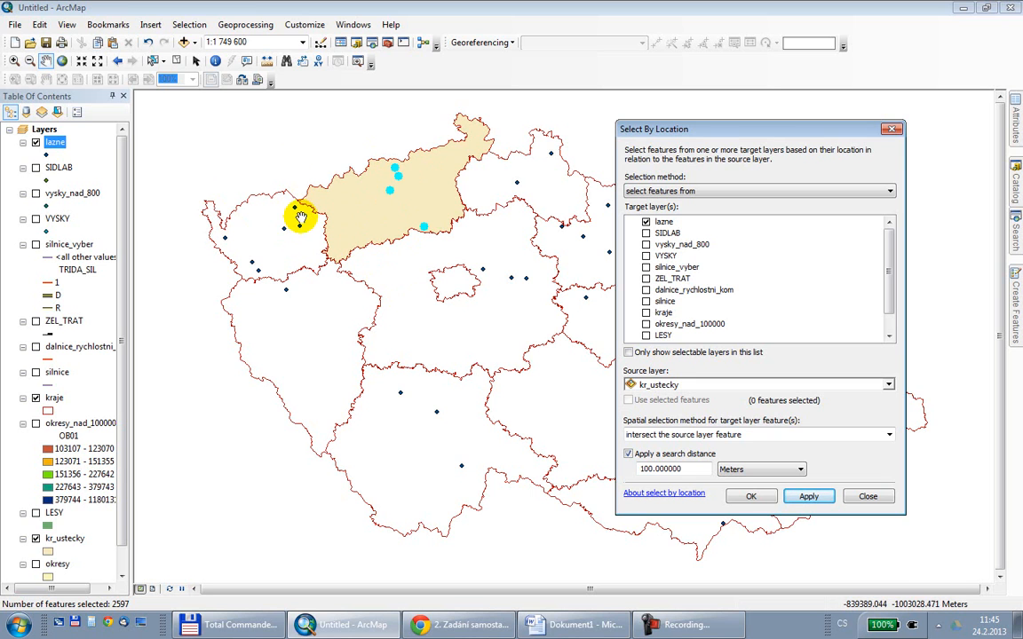
# - Identify the unselected spa point just outside the southwestern border of the Ústecký region, and close the results
pyautogui.click(215, 60)
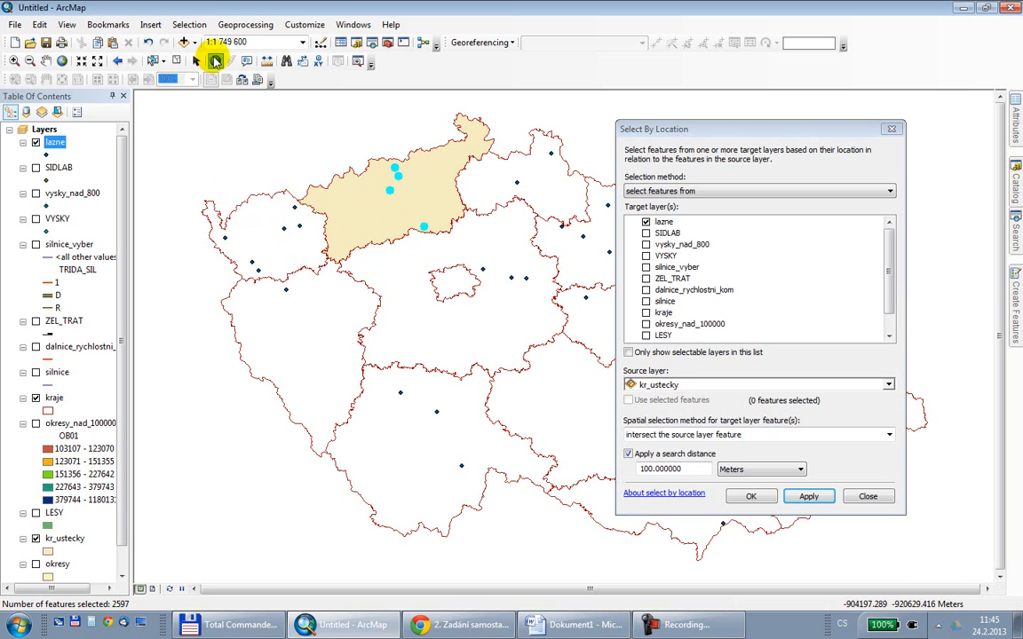
pyautogui.click(296, 204)
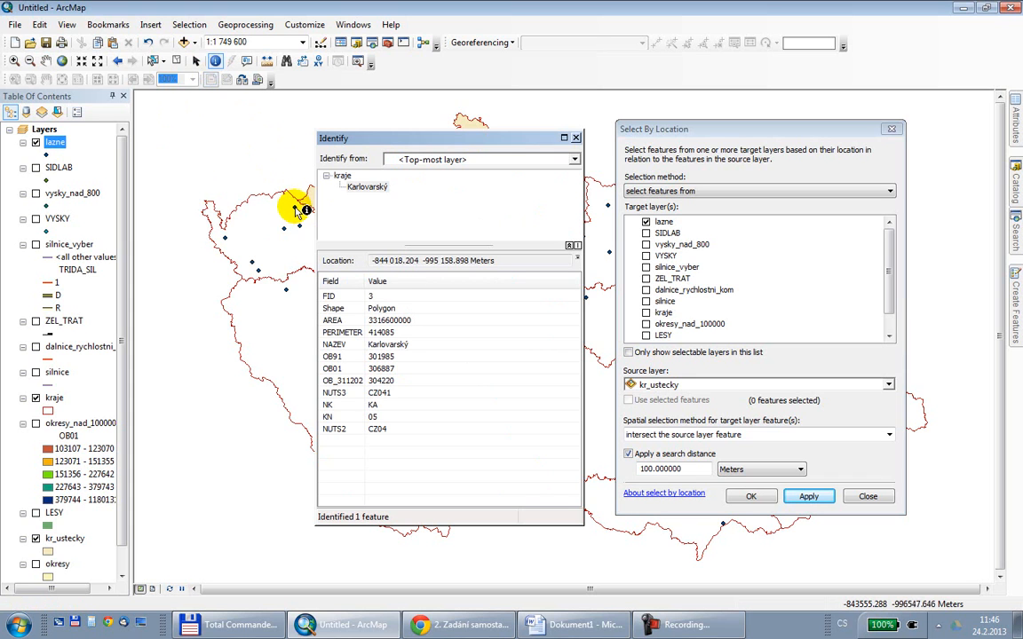
pyautogui.click(294, 206)
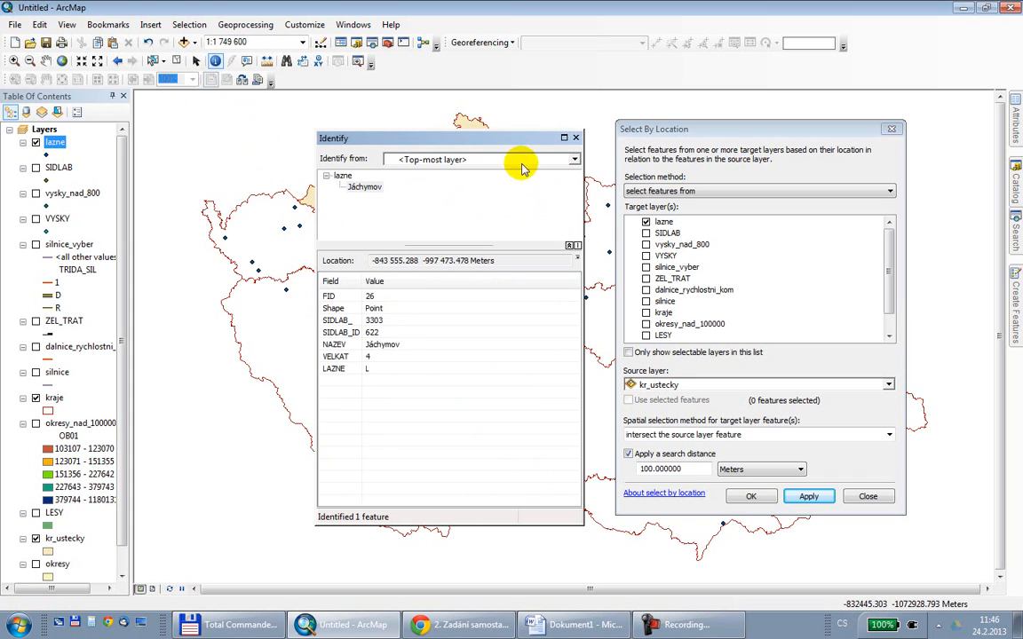
pyautogui.click(576, 137)
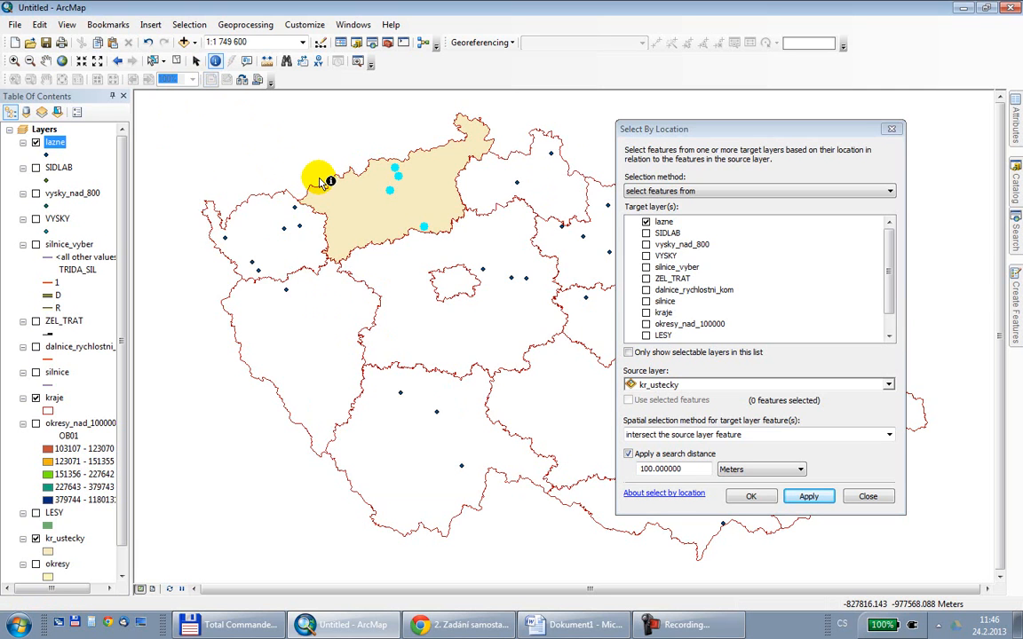
# - Reapply the location selection of spas around kr_ustecky with a search distance of 5 kilometers, and close the dialog
pyautogui.doubleClick(633, 474)
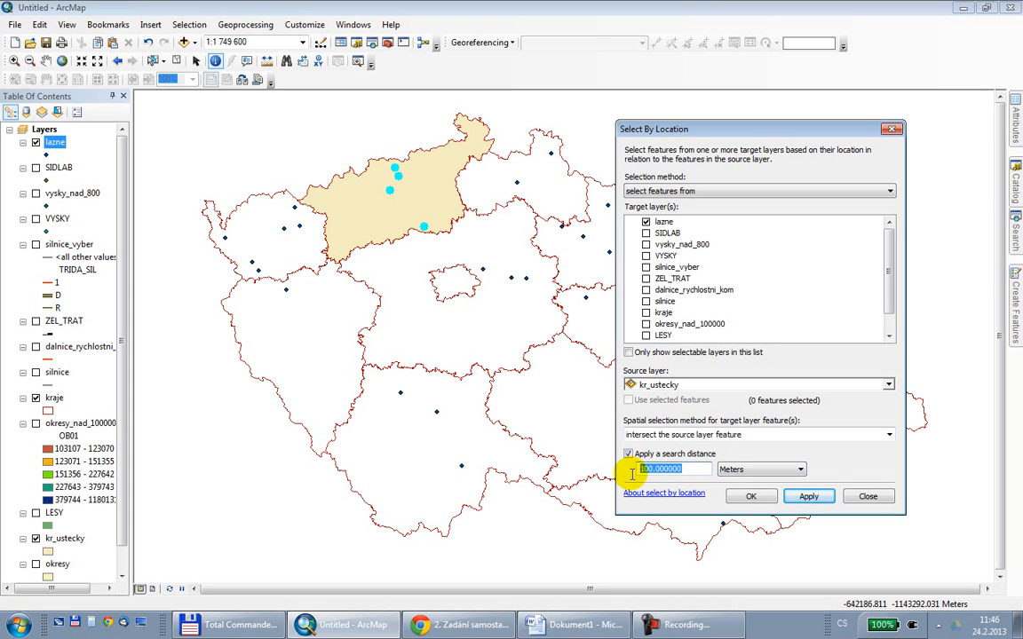
pyautogui.write('5')
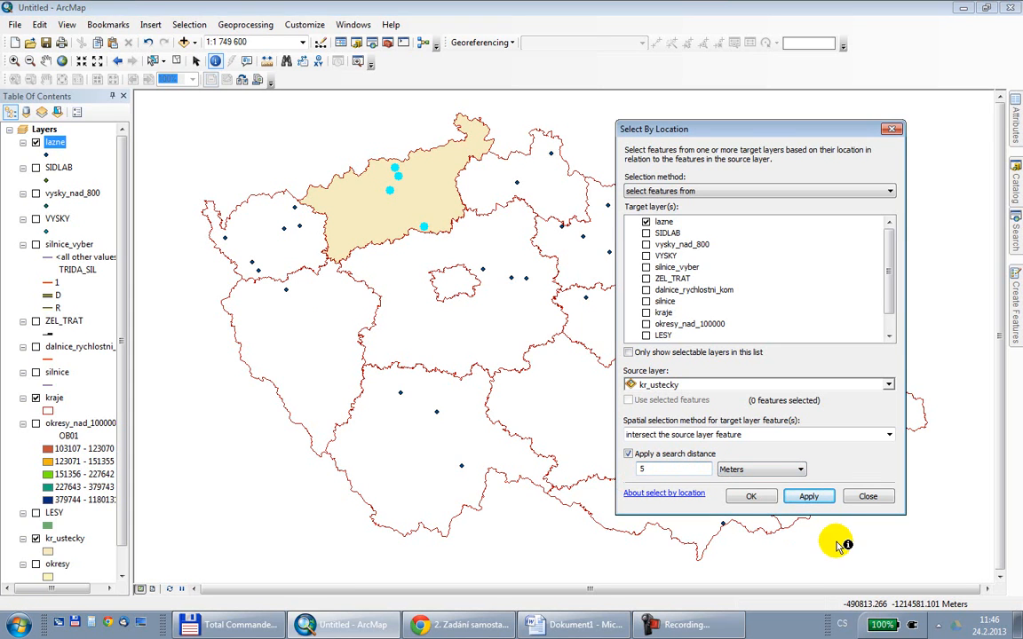
pyautogui.click(762, 471)
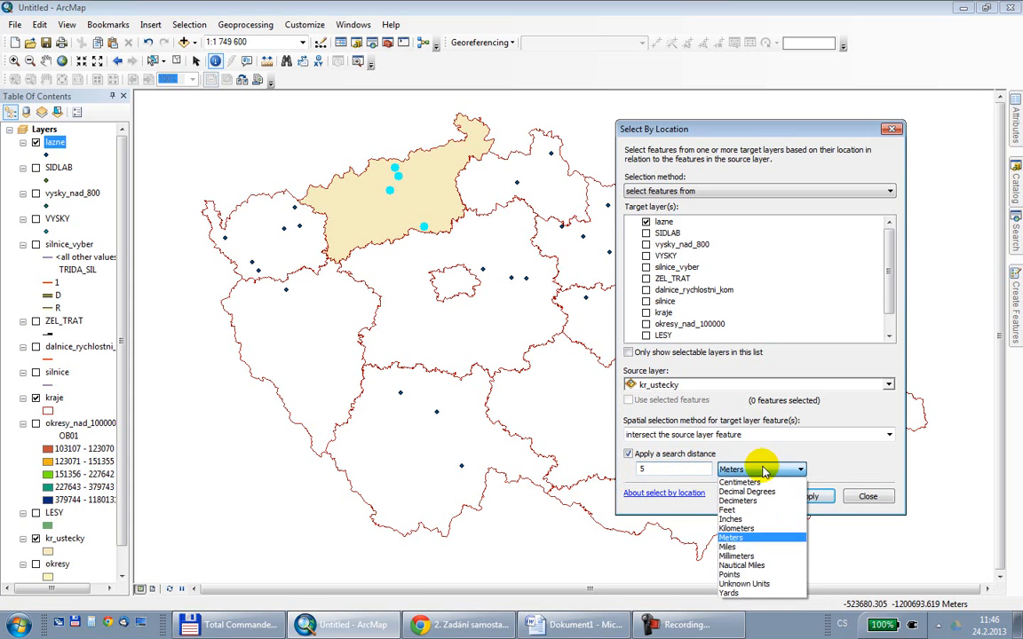
pyautogui.click(762, 528)
pyautogui.click(806, 497)
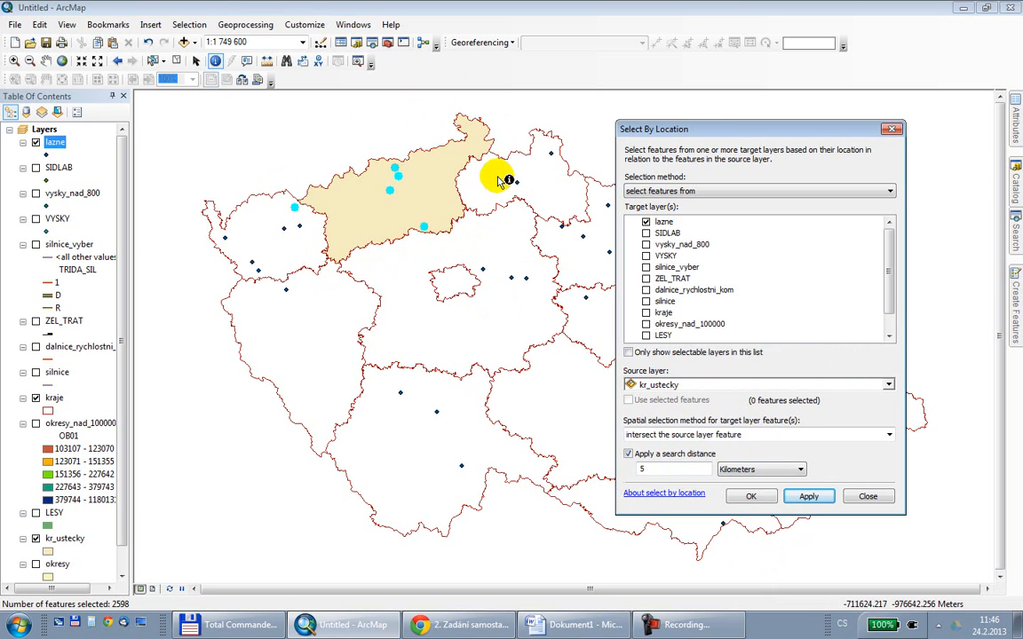
pyautogui.click(866, 495)
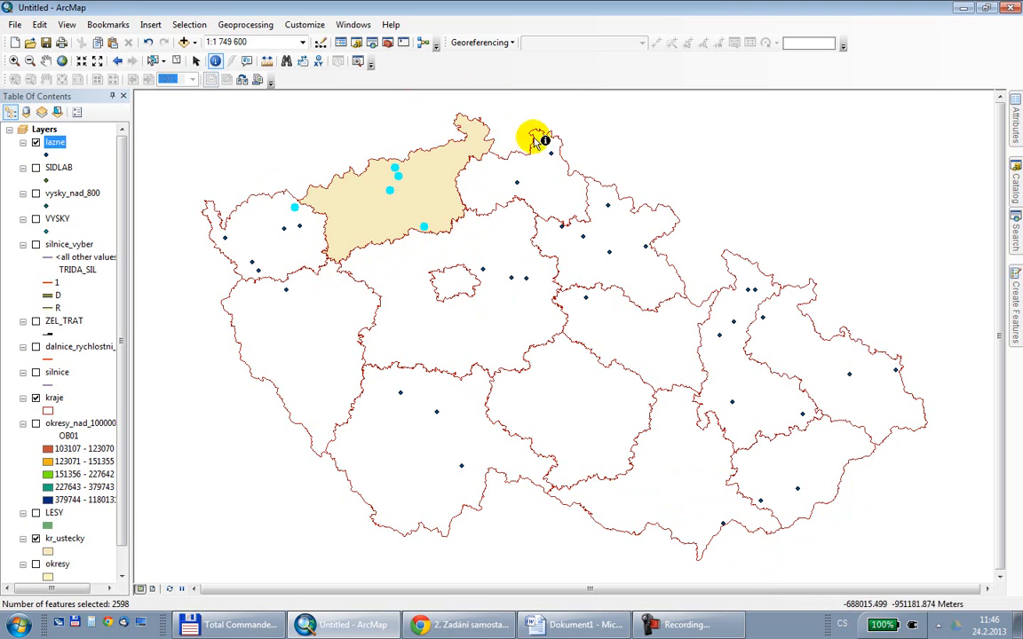
# - Clear the selected features and hide the kr_ustecky layer
pyautogui.click(187, 24)
pyautogui.click(218, 132)
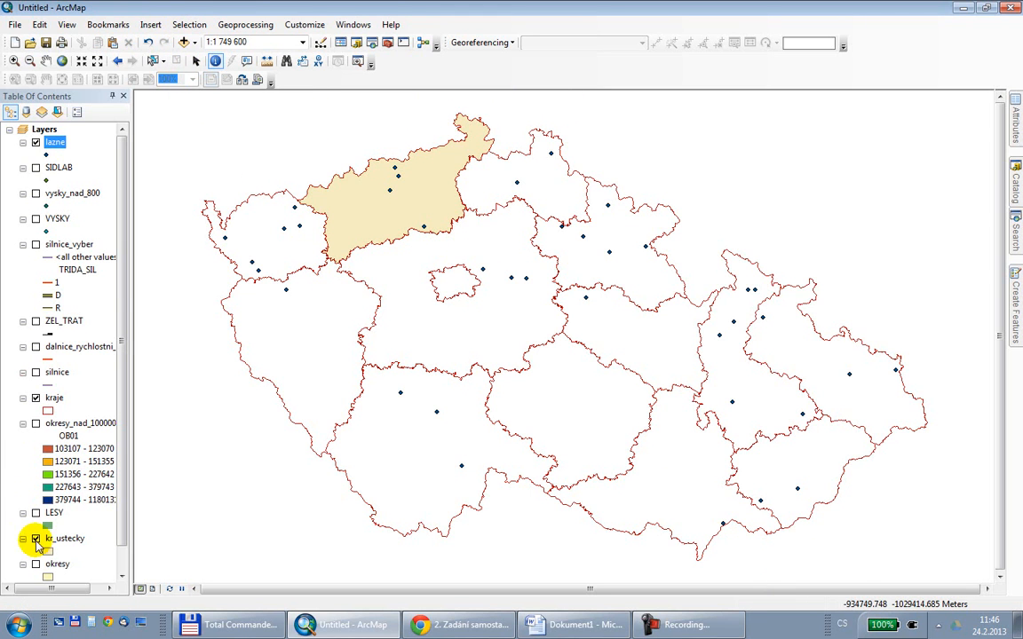
pyautogui.click(36, 539)
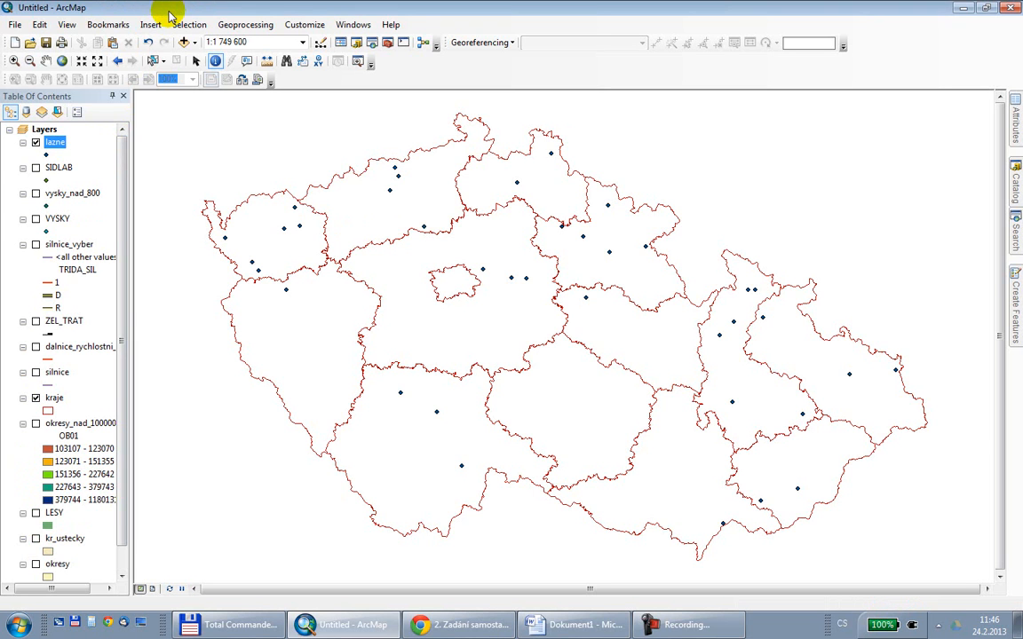
# - Select the SIDLAB settlements matching "LAZNE" = 'L', and show the SIDLAB layer in place of lazne
pyautogui.click(187, 24)
pyautogui.click(186, 41)
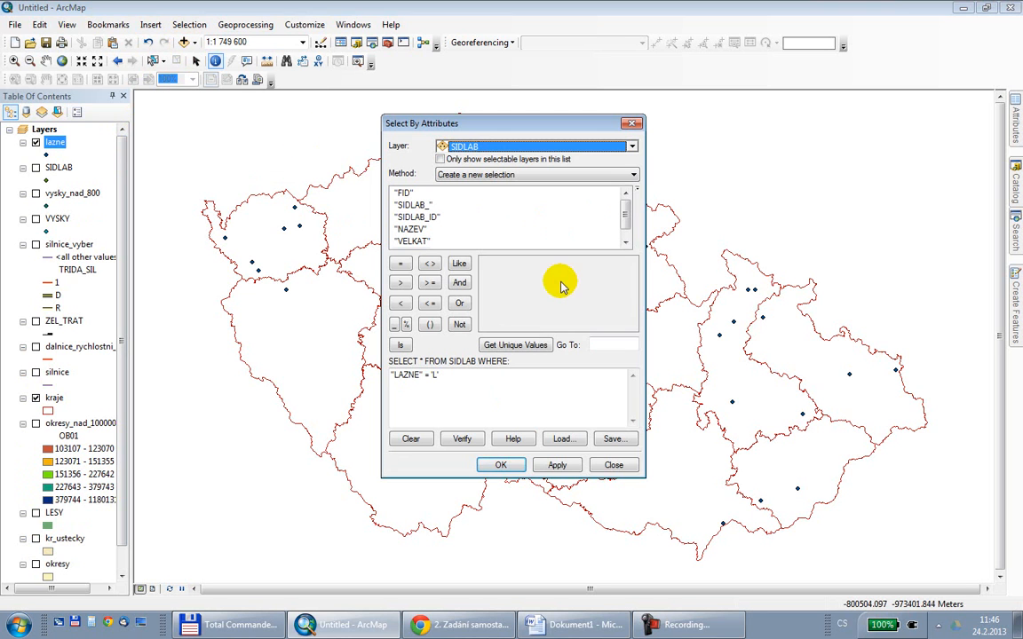
pyautogui.click(468, 397)
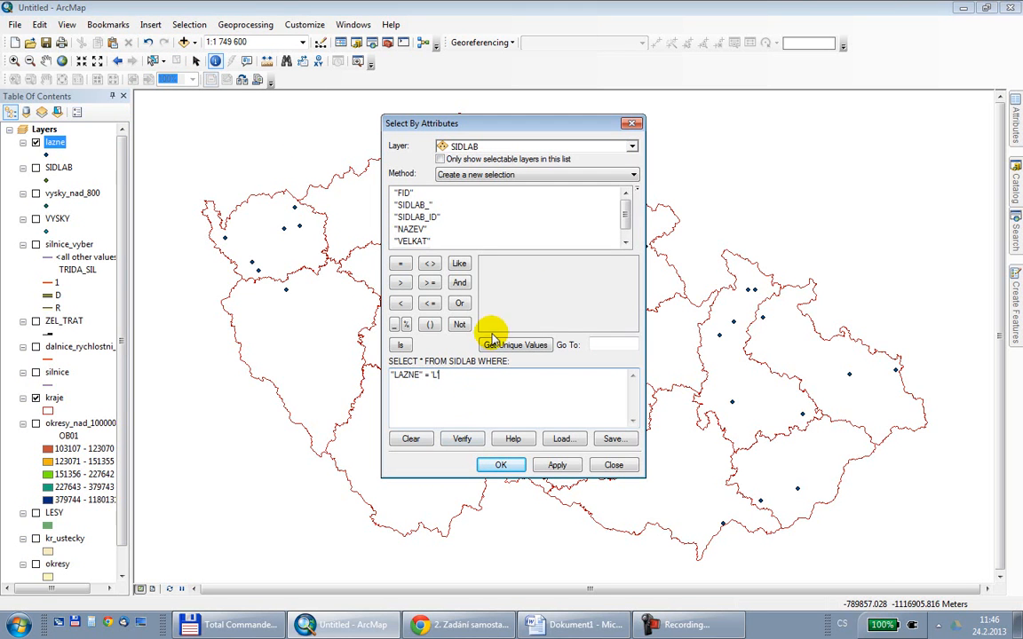
pyautogui.click(500, 465)
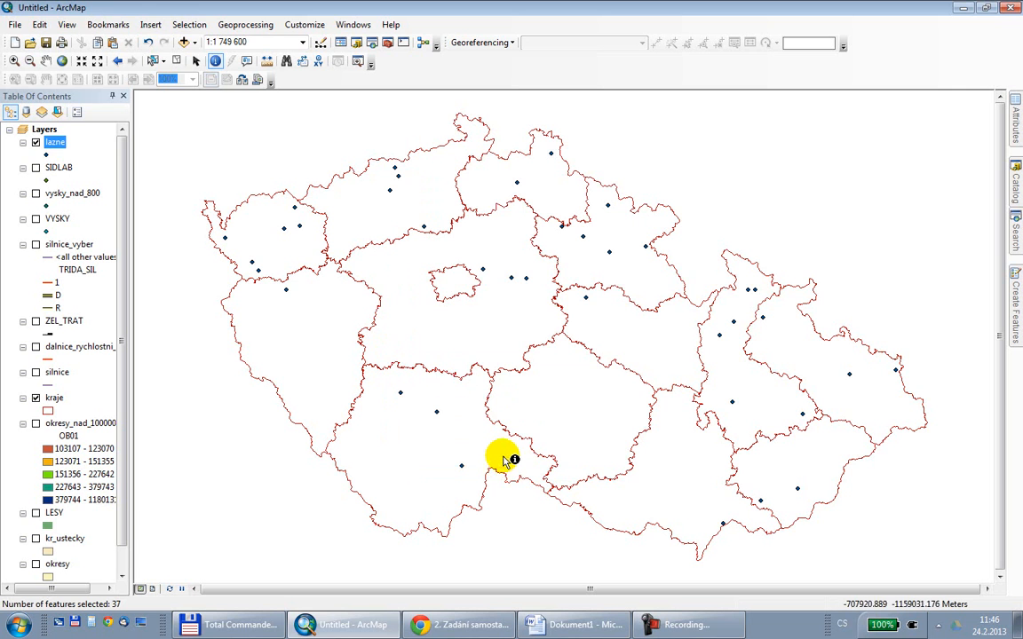
pyautogui.click(36, 143)
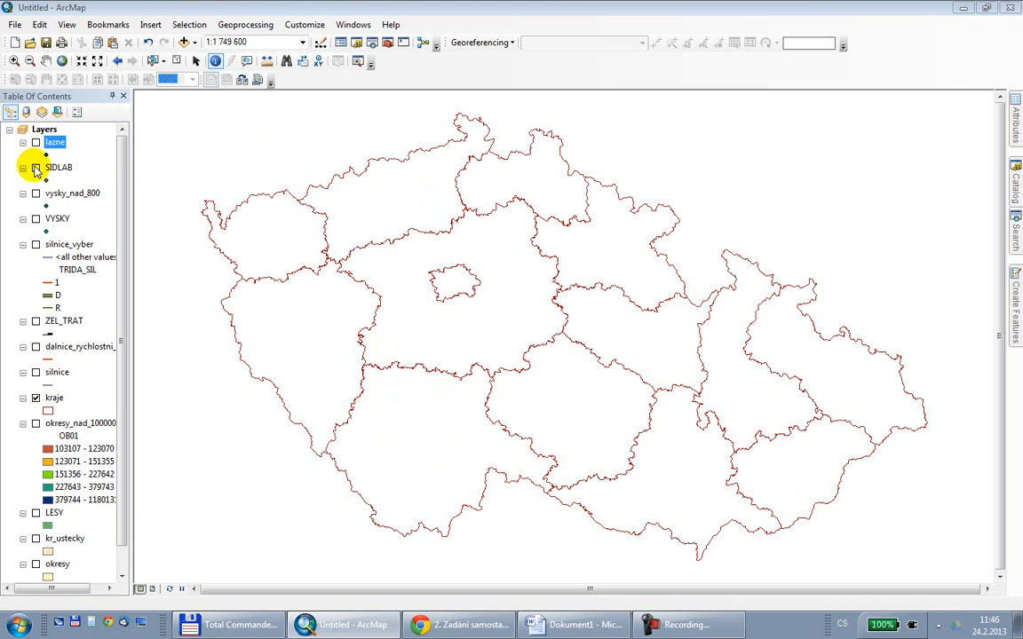
pyautogui.click(35, 168)
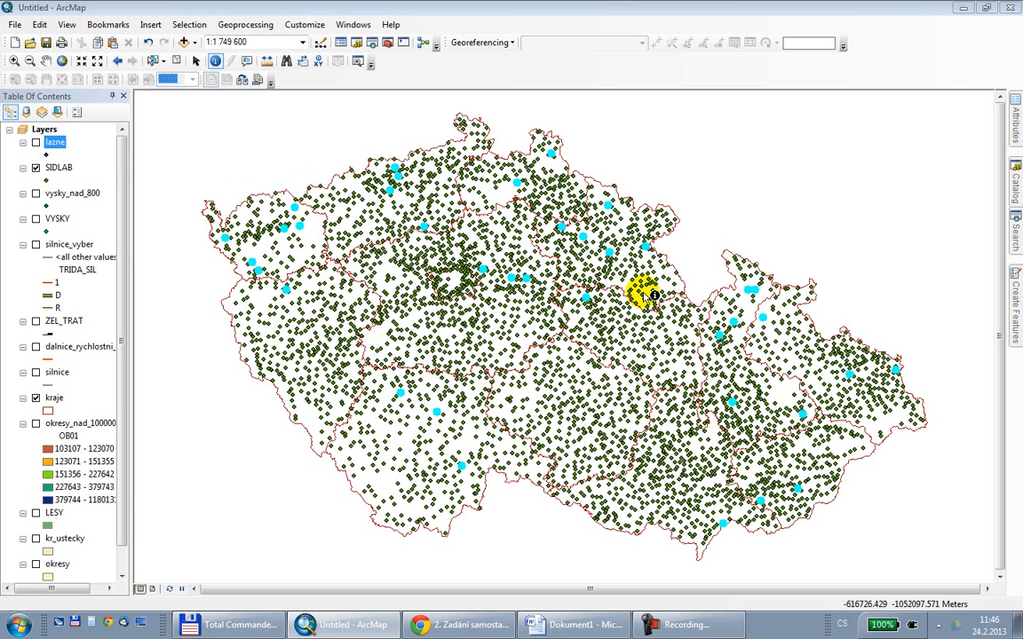
# - Select the Ústecký region in the kraje layer by attributes, matching its name in the NAZEV field
pyautogui.click(189, 25)
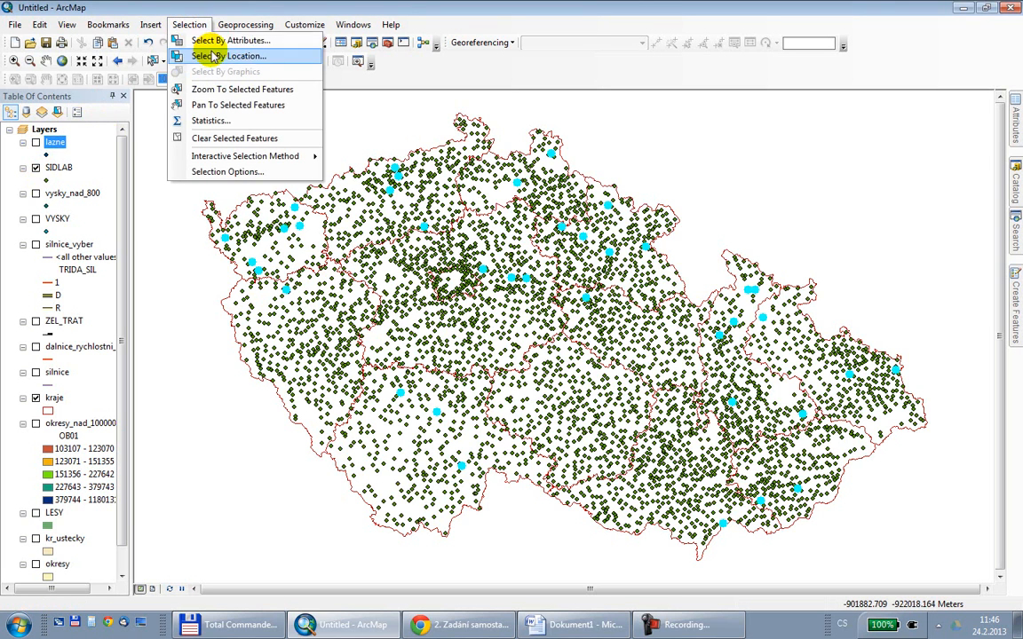
pyautogui.click(211, 41)
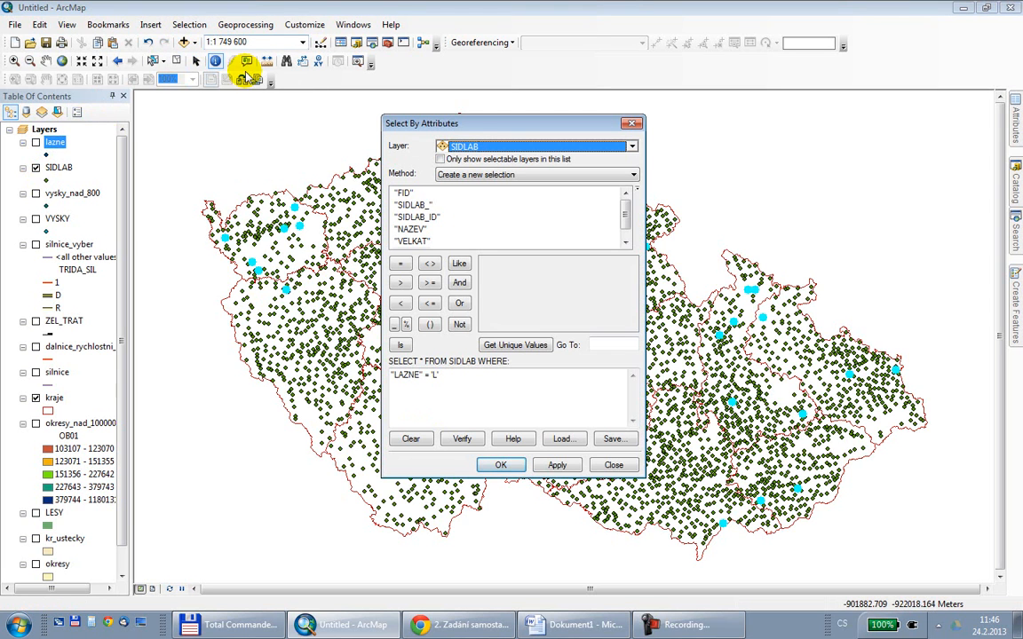
pyautogui.click(473, 145)
pyautogui.click(471, 263)
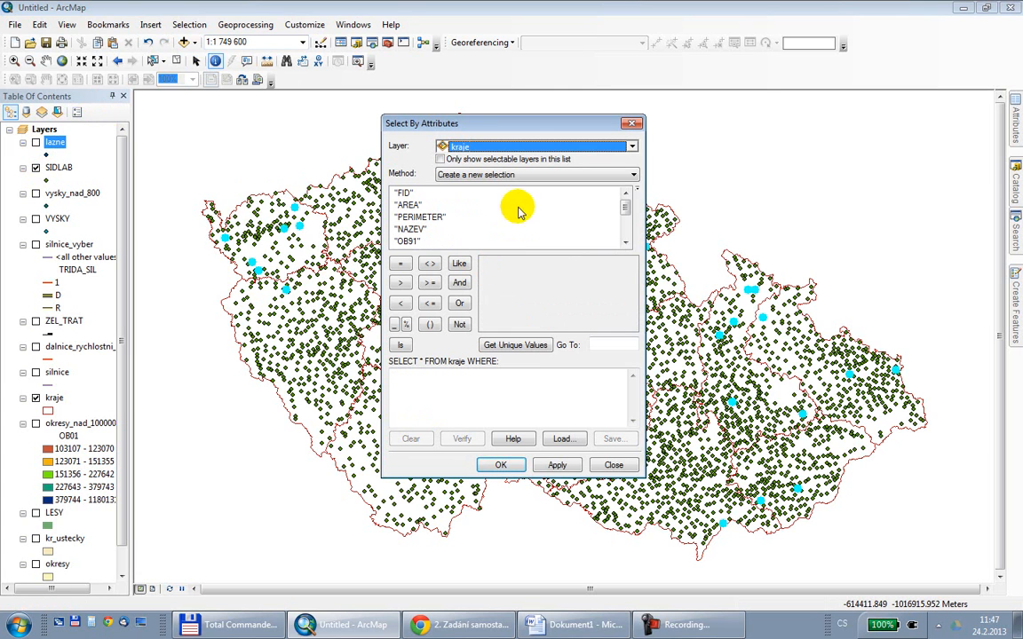
pyautogui.click(626, 242)
pyautogui.click(626, 243)
pyautogui.click(626, 242)
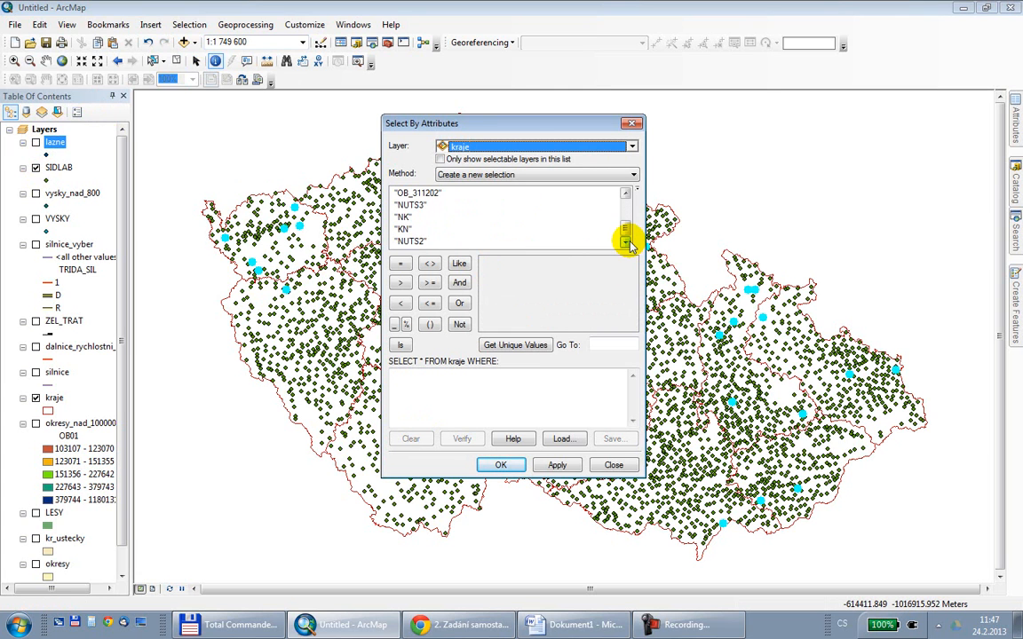
pyautogui.moveTo(626, 230); pyautogui.dragTo(624, 210)
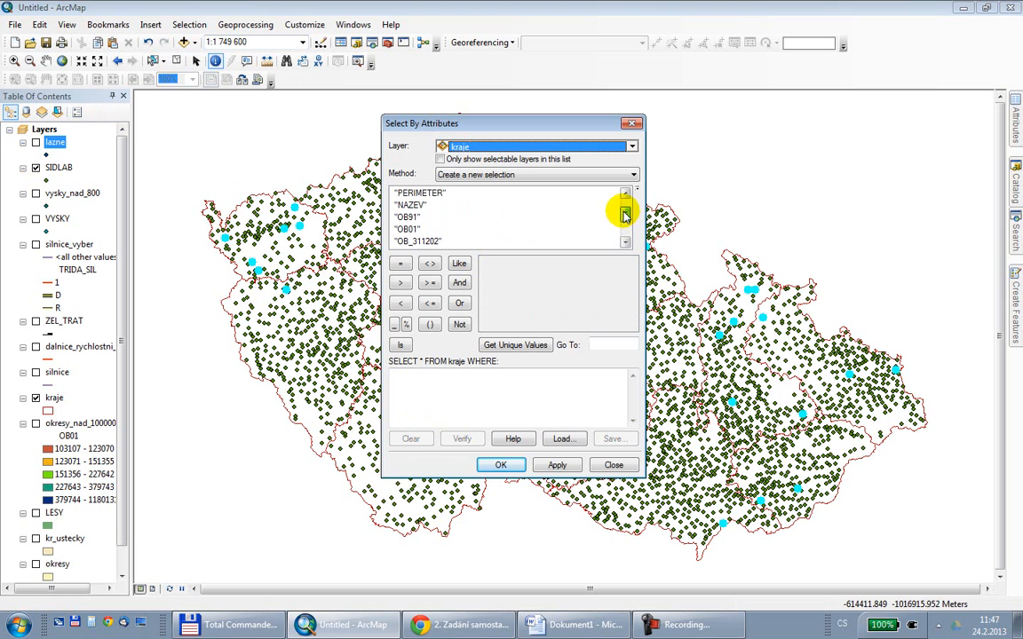
pyautogui.doubleClick(407, 205)
pyautogui.click(400, 263)
pyautogui.click(515, 345)
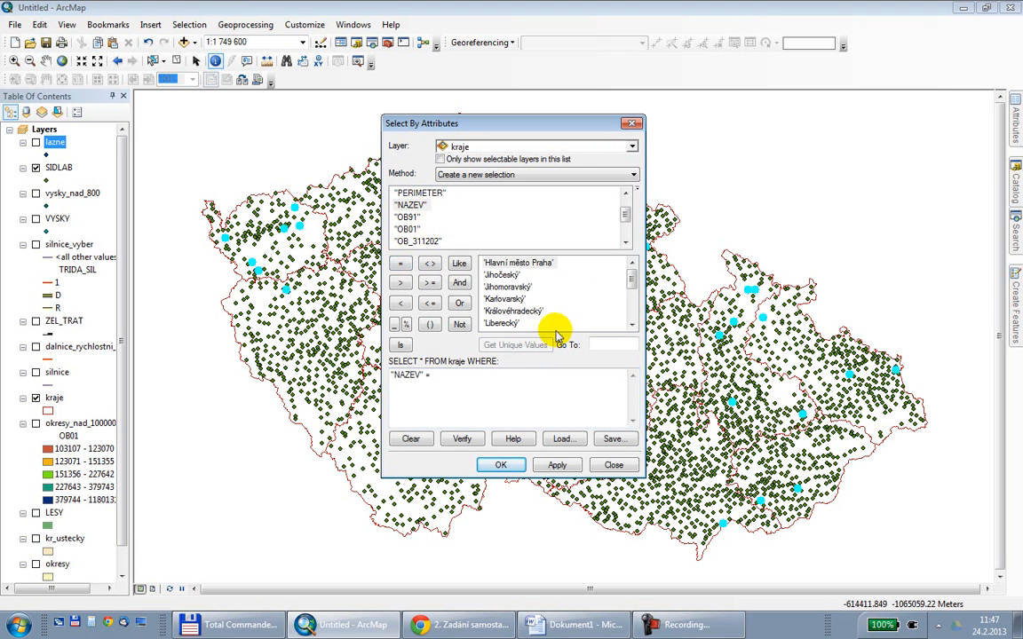
pyautogui.scroll(-3, 622, 316)
pyautogui.doubleClick(498, 299)
pyautogui.click(500, 466)
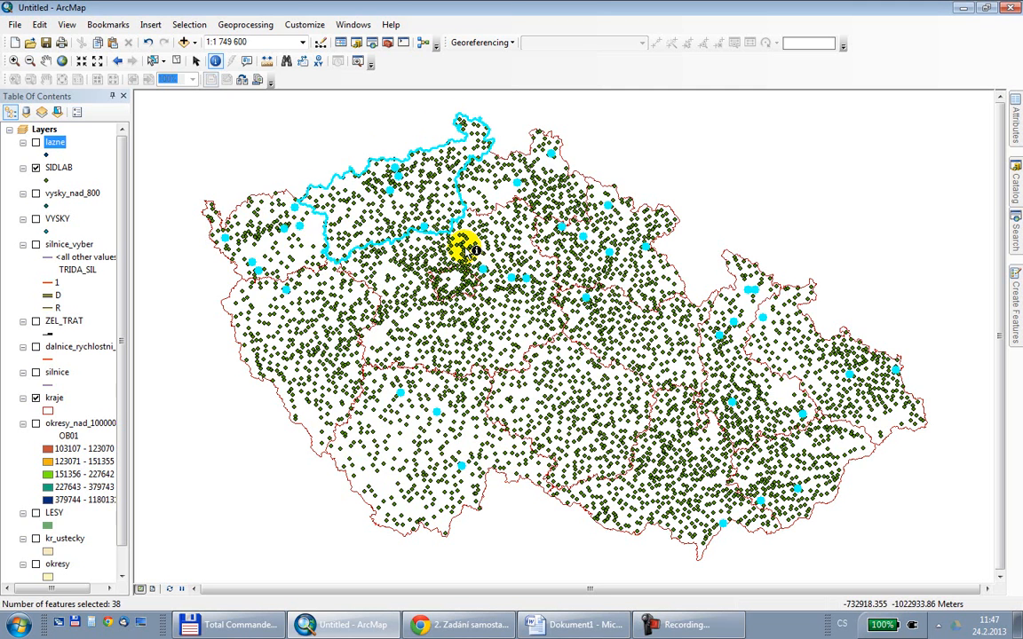
# - Set up a location selection targeting SIDLAB instead of lazne, selecting from its currently selected features
pyautogui.click(188, 25)
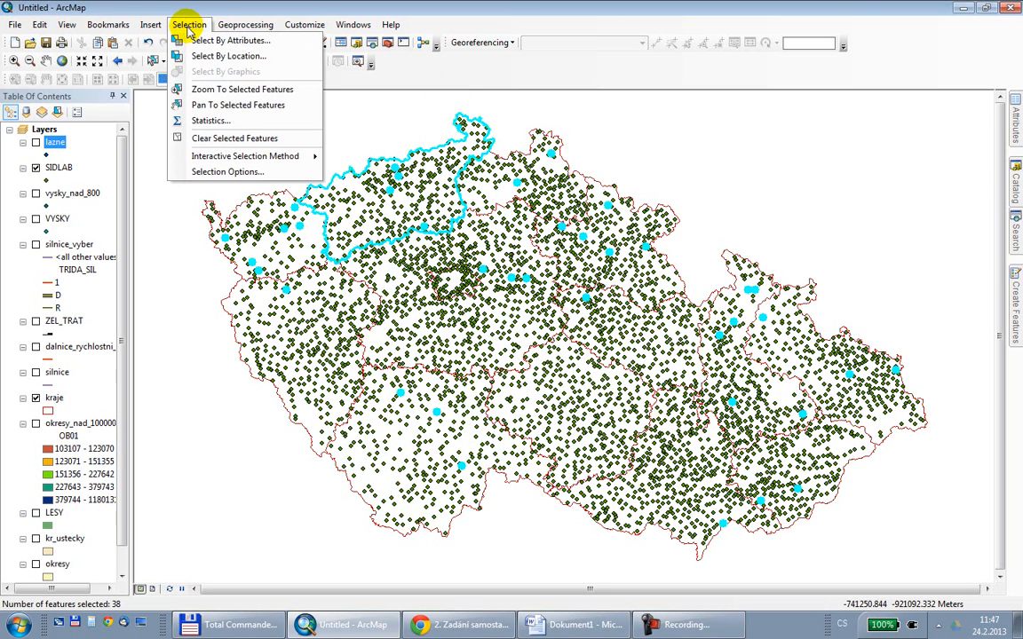
pyautogui.click(223, 56)
pyautogui.moveTo(652, 140); pyautogui.dragTo(482, 97)
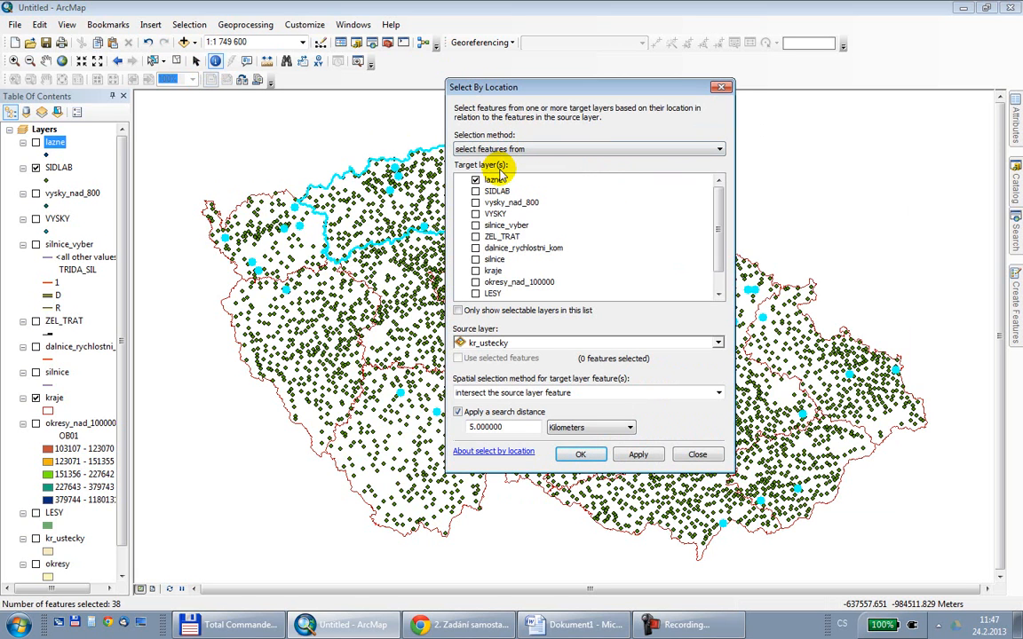
pyautogui.click(475, 180)
pyautogui.click(476, 191)
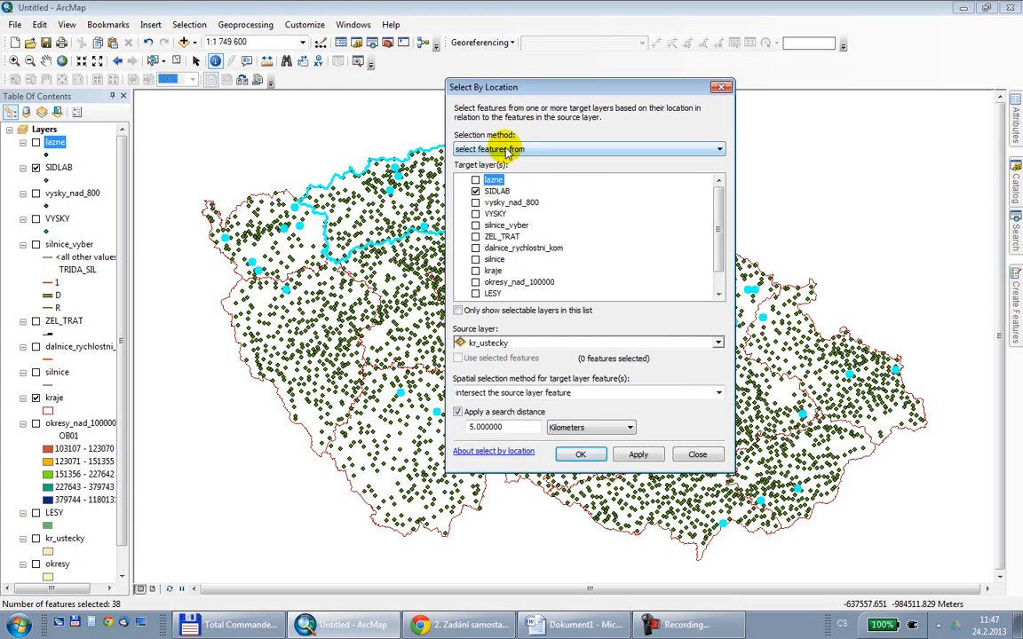
pyautogui.click(508, 149)
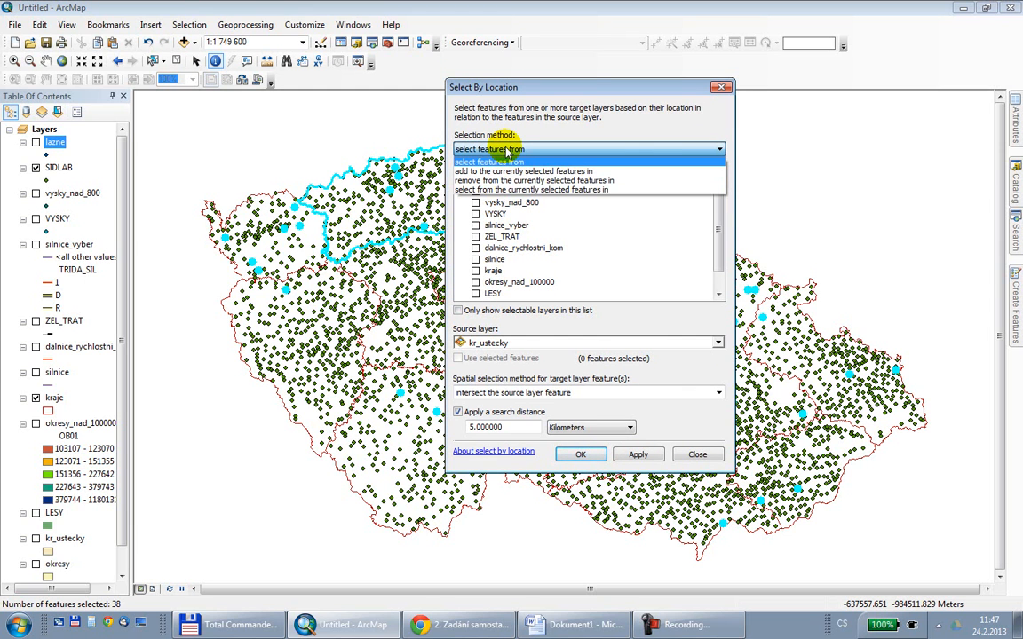
pyautogui.click(495, 192)
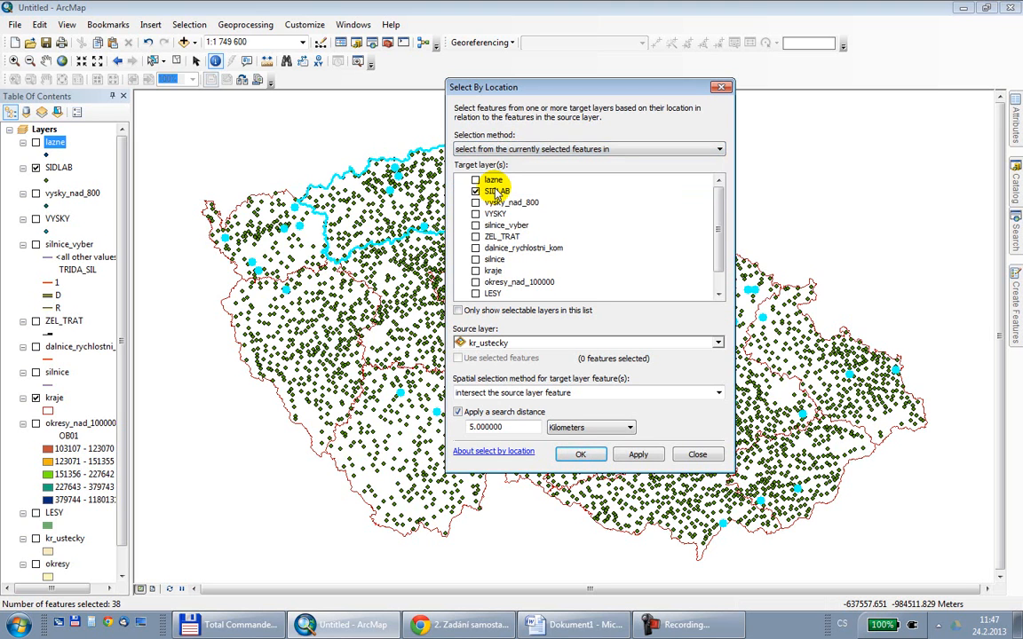
# - Use the selected kraje feature as the intersecting source, turn off the search distance, and run the location selection
pyautogui.click(494, 345)
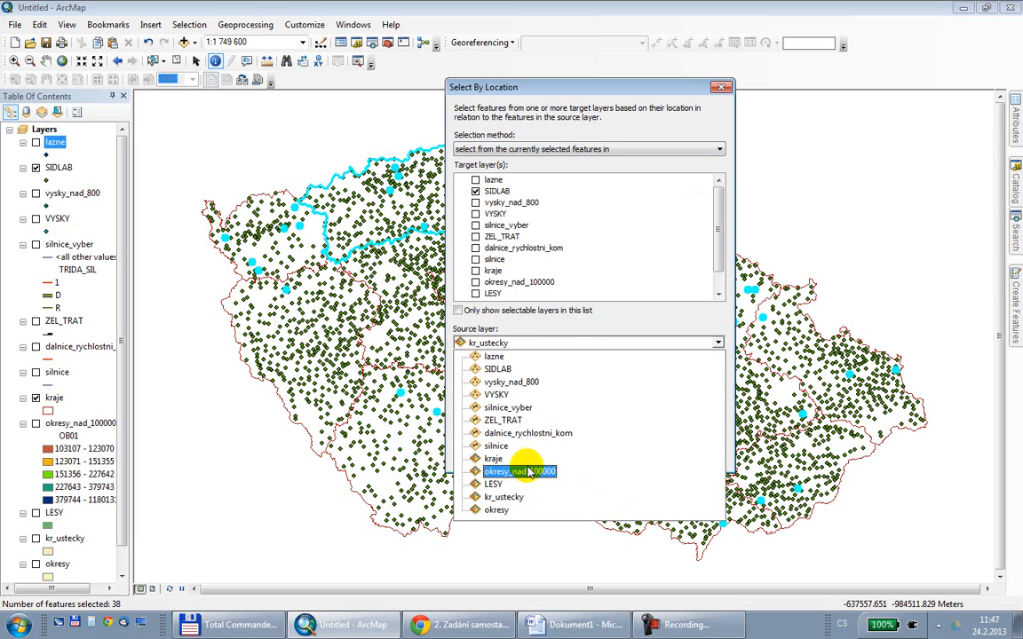
pyautogui.click(511, 458)
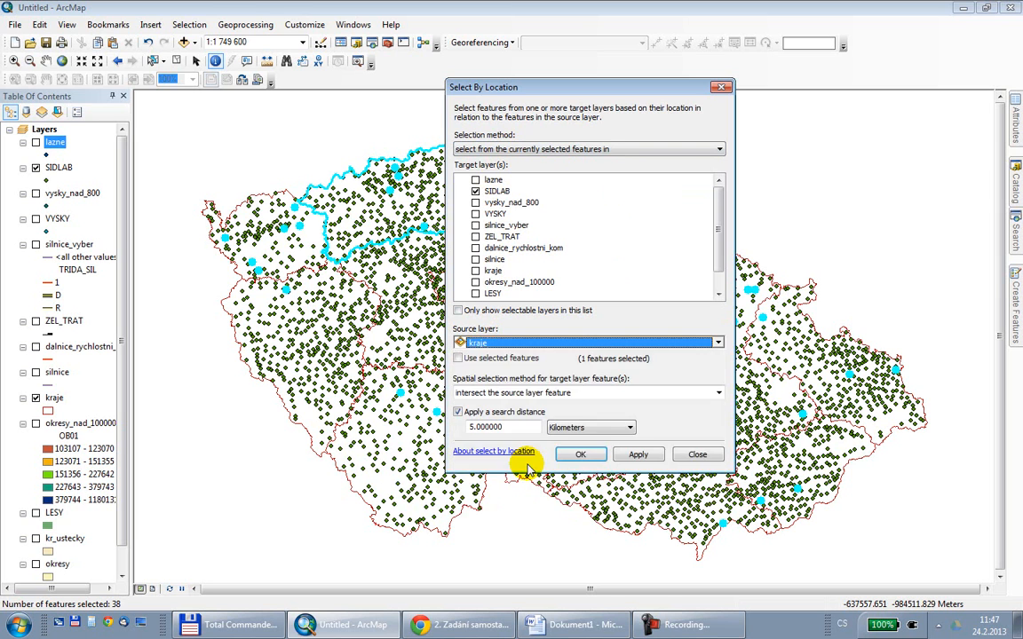
pyautogui.click(482, 361)
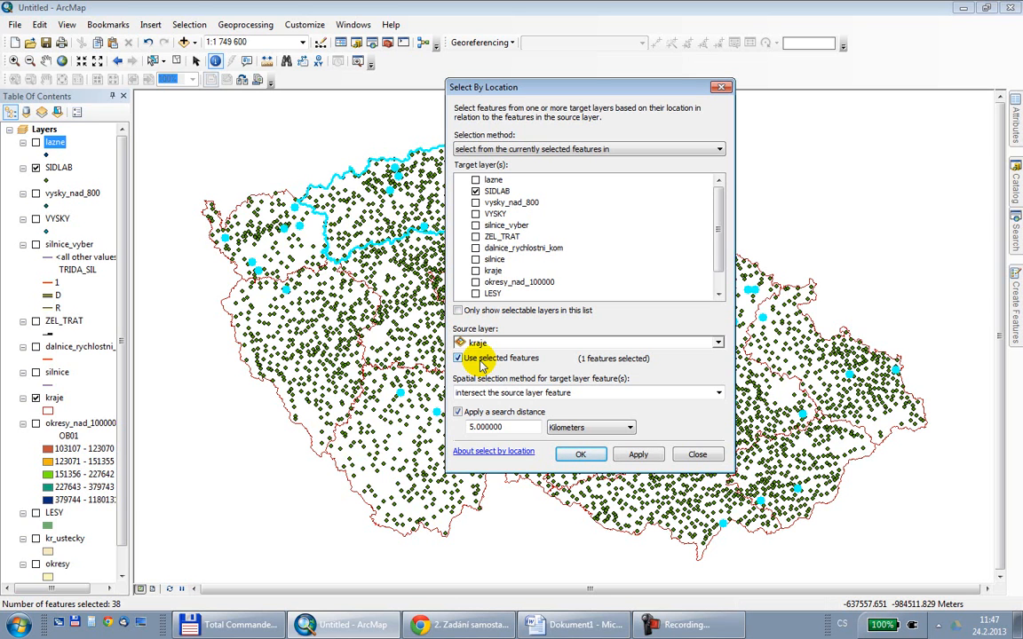
pyautogui.click(497, 414)
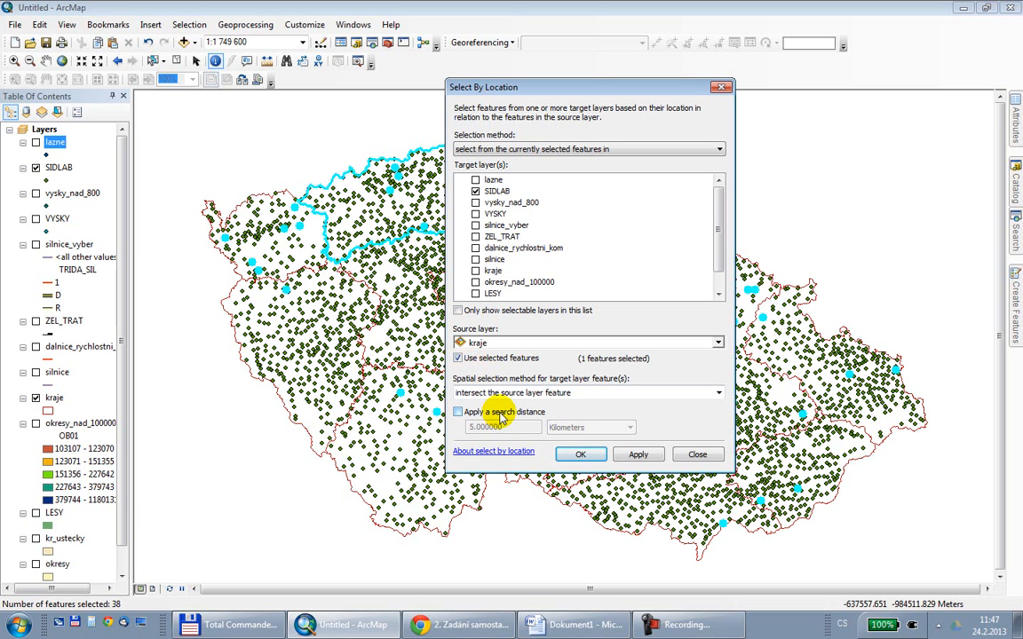
pyautogui.click(580, 454)
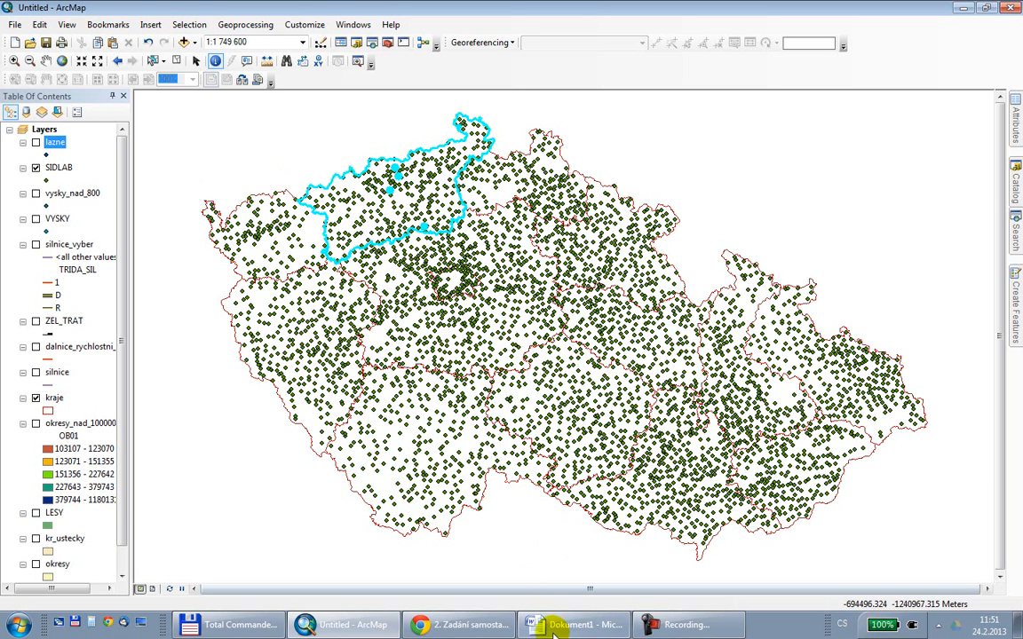
# - Switch to Chrome and view the beginning of the KMA/APA semester paper on chaining spatial analyses
pyautogui.moveTo(557, 632)
pyautogui.moveTo(453, 631)
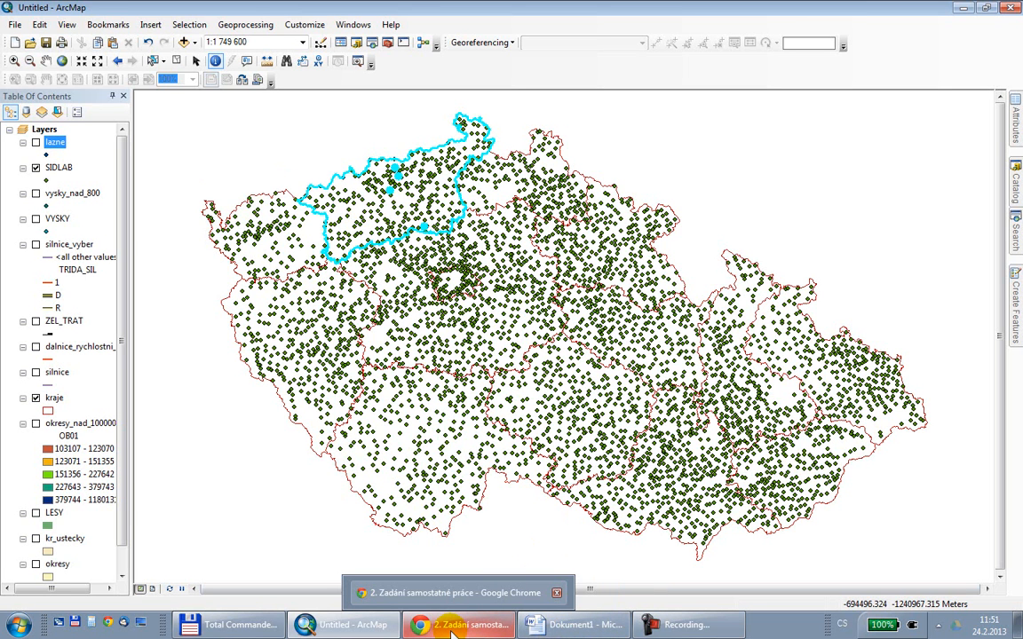
pyautogui.click(453, 628)
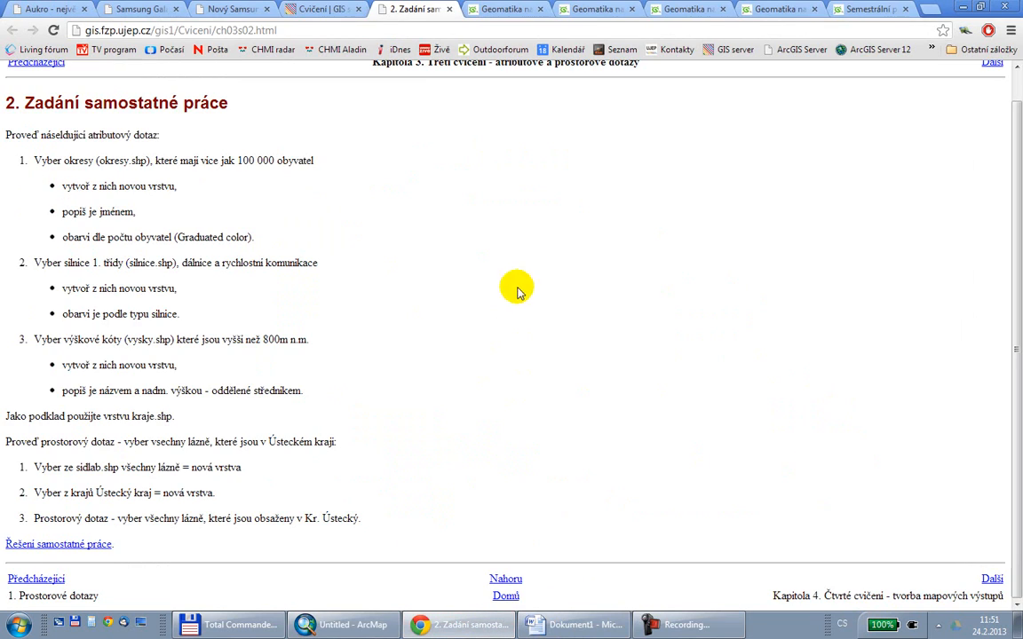
pyautogui.click(838, 11)
pyautogui.scroll(2, 800, 187)
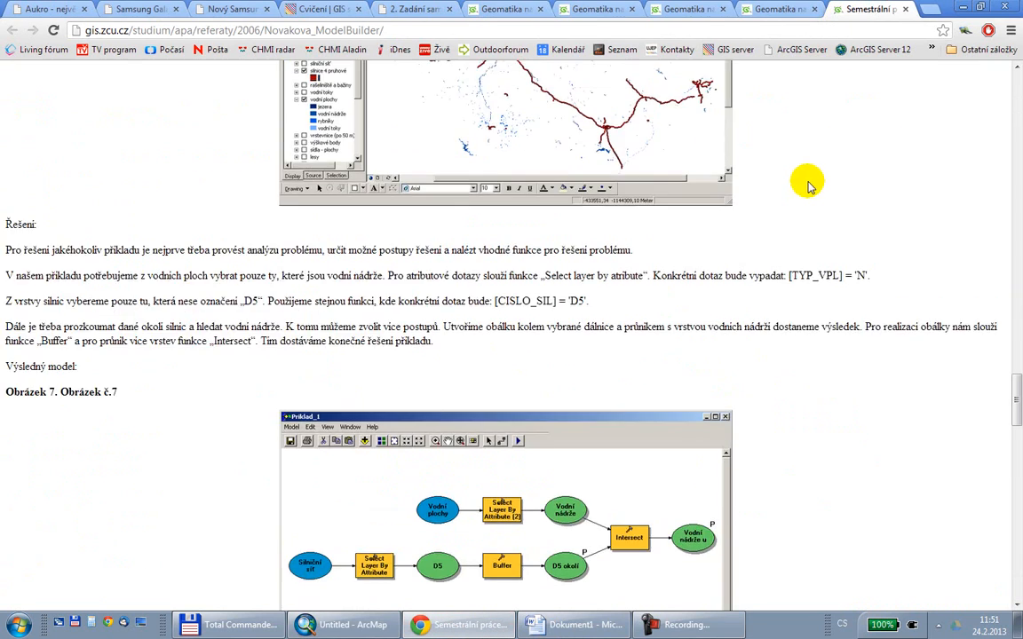
pyautogui.scroll(4, 812, 196)
pyautogui.moveTo(1017, 357); pyautogui.dragTo(1019, 67)
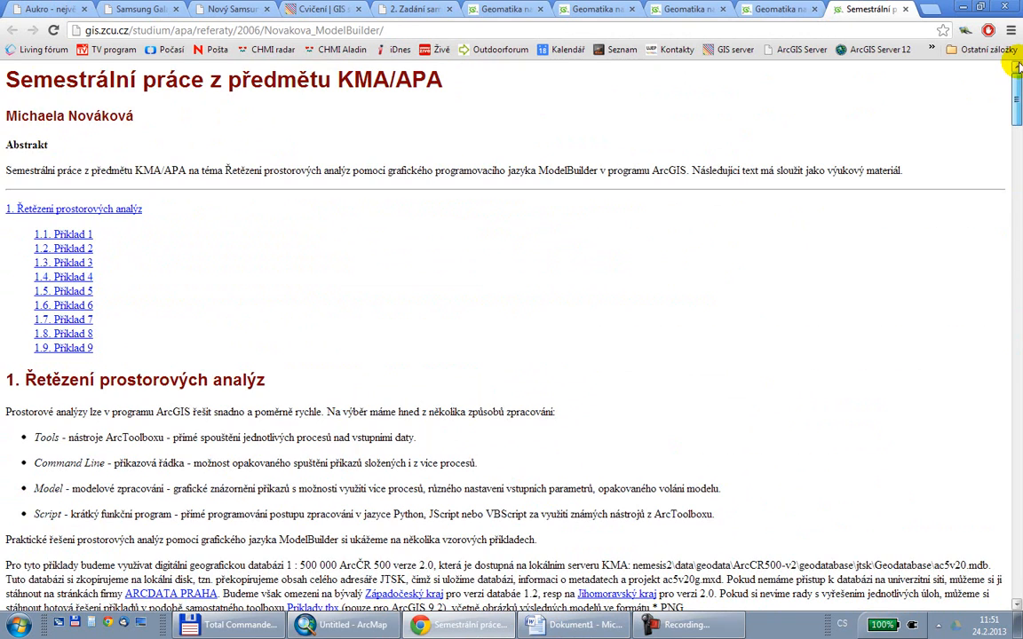
pyautogui.moveTo(3, 113); pyautogui.dragTo(205, 115)
pyautogui.click(198, 107)
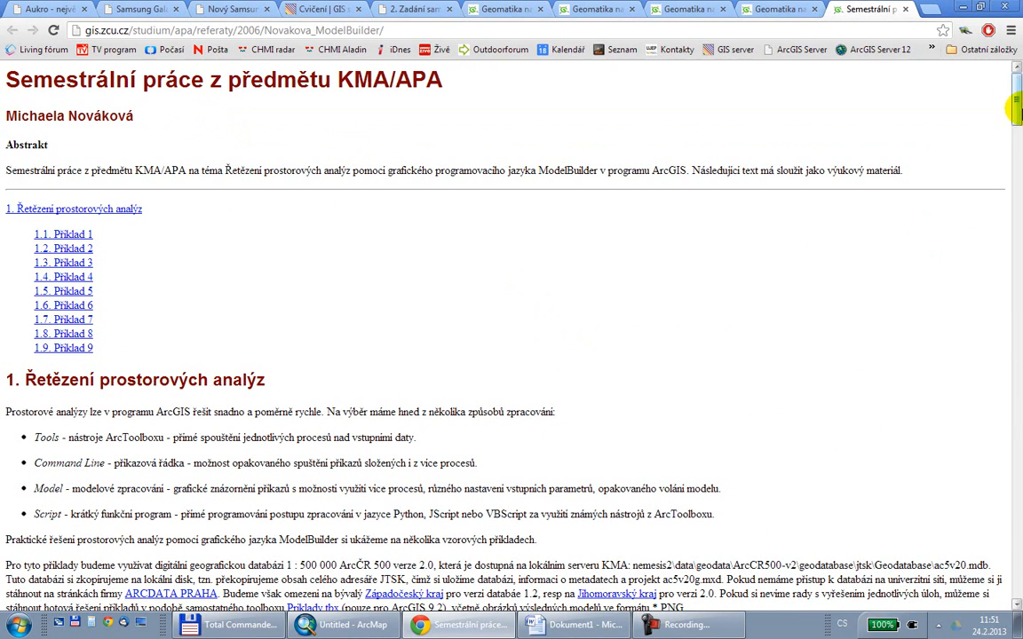
pyautogui.moveTo(1017, 87)
pyautogui.mouseDown()
pyautogui.moveTo(1015, 428)
pyautogui.moveTo(1014, 84)
pyautogui.mouseUp()
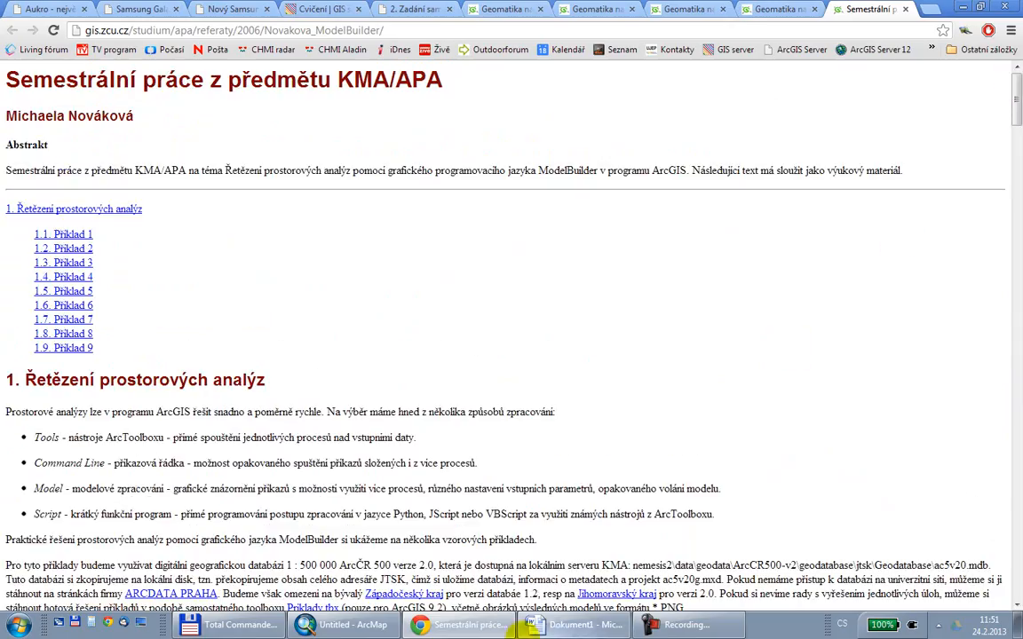
# - Switch to the Word document and read the Příklad 1 assignment, its available layers and the model diagram
pyautogui.click(530, 624)
pyautogui.scroll(-1, 566, 284)
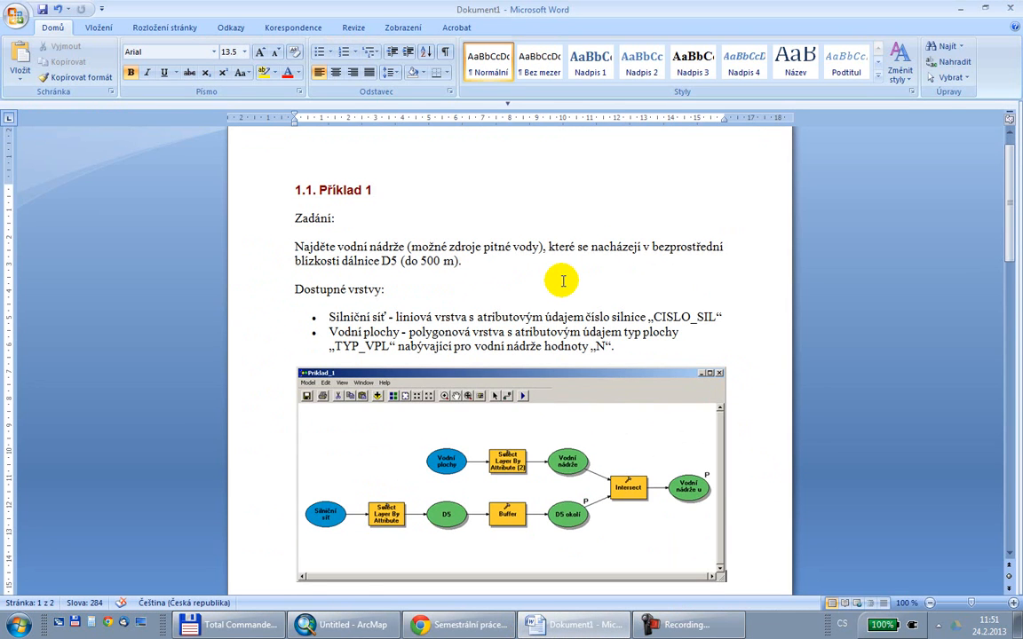
pyautogui.scroll(-2, 563, 281)
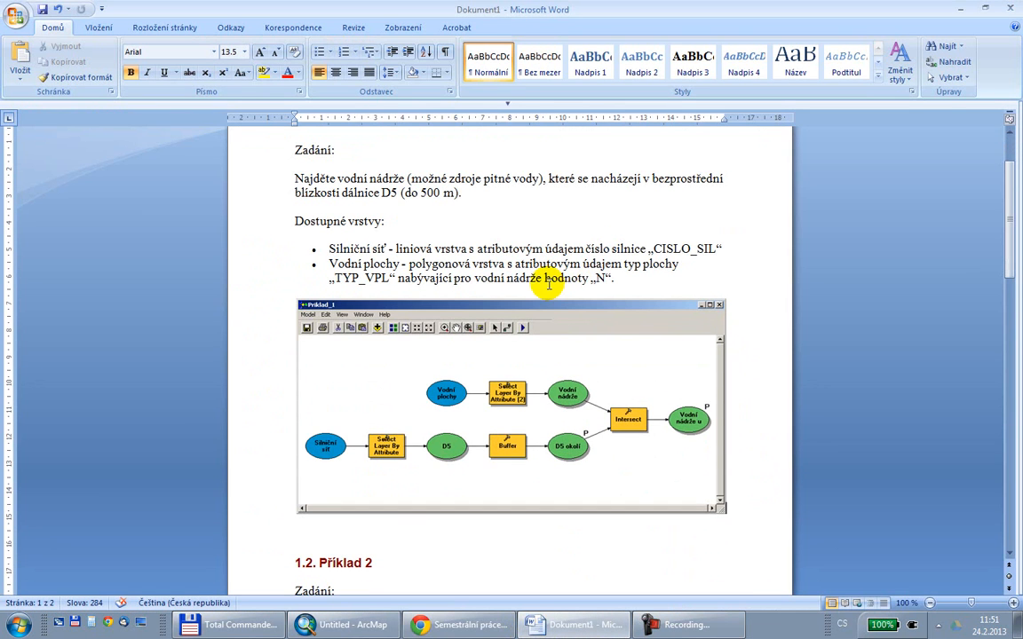
pyautogui.scroll(3, 549, 283)
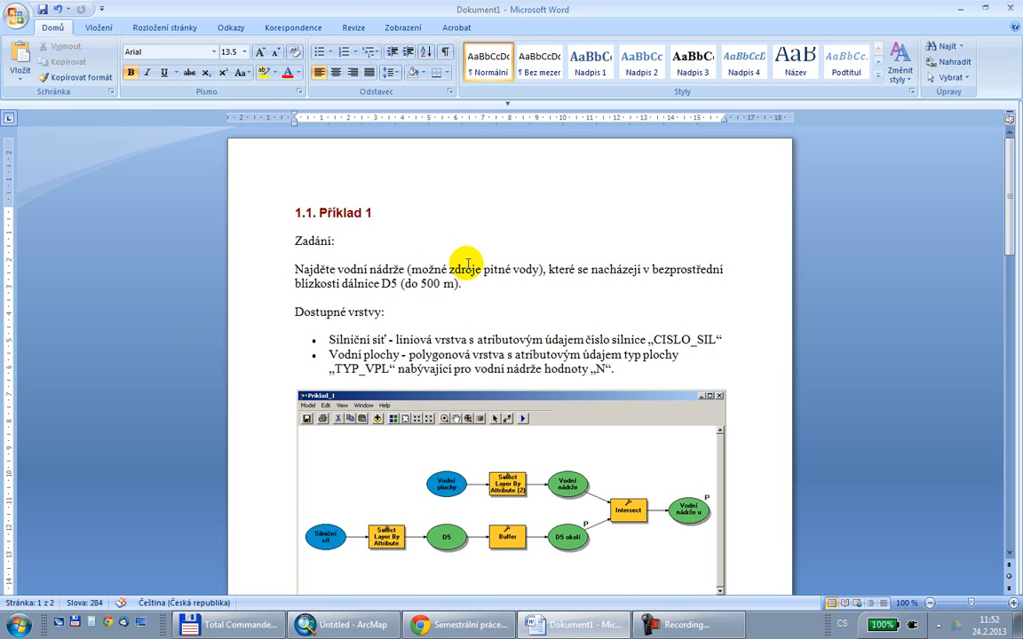
pyautogui.click(404, 283)
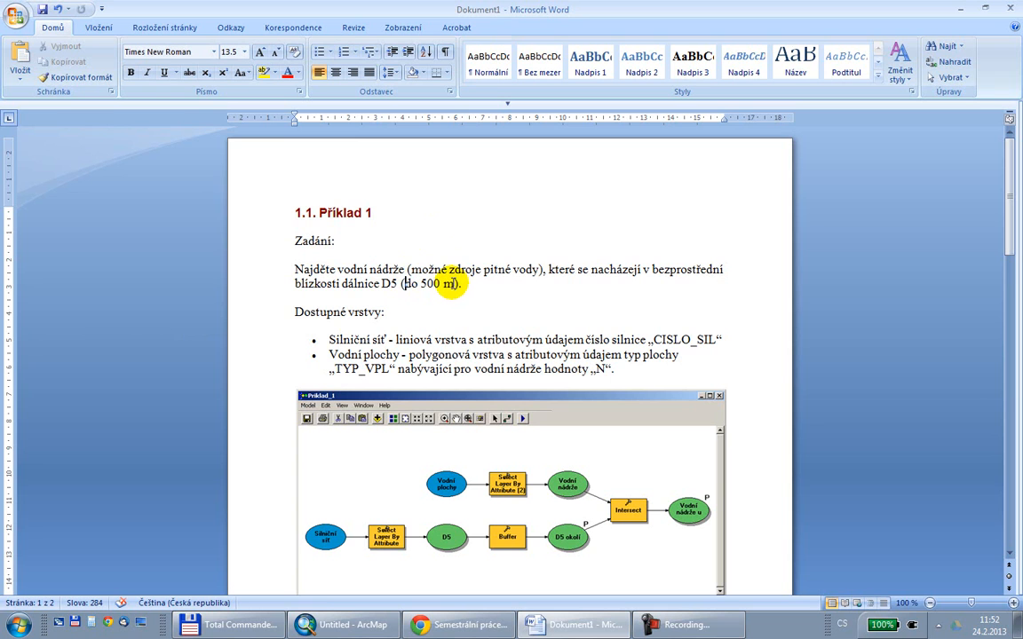
pyautogui.moveTo(451, 283); pyautogui.dragTo(457, 286)
pyautogui.scroll(-1, 456, 289)
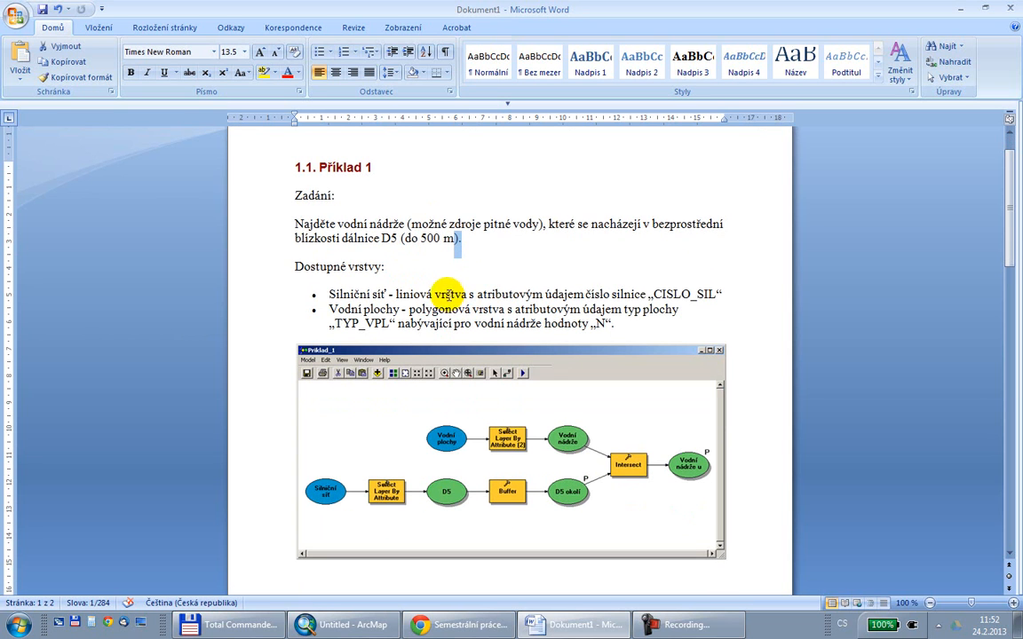
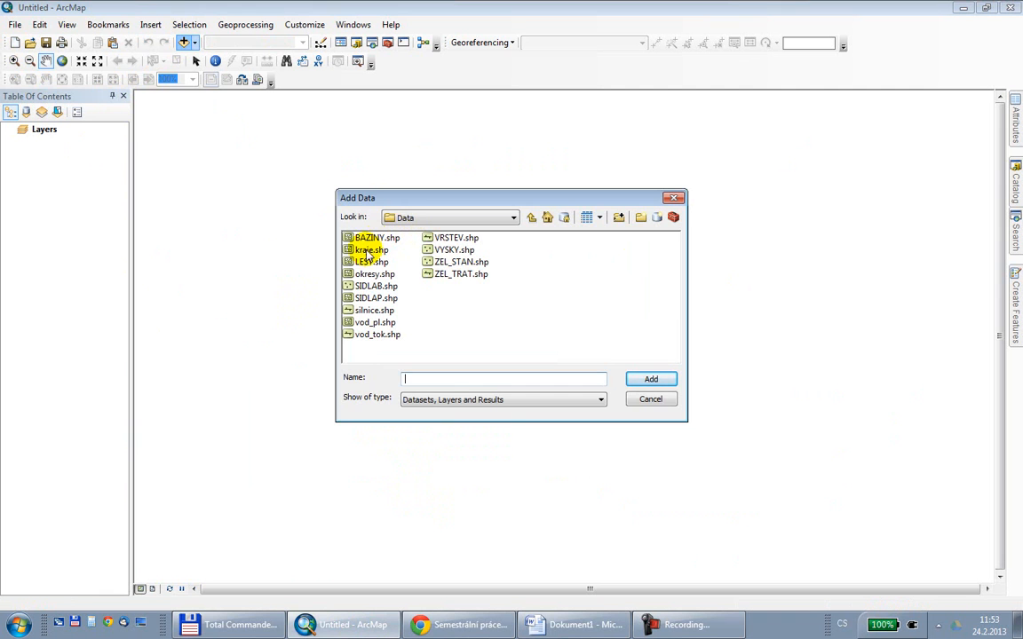
# - Add kraje.shp to the empty ArcMap document and symbolize it with no fill and a purple outline of width 2
pyautogui.click(651, 379)
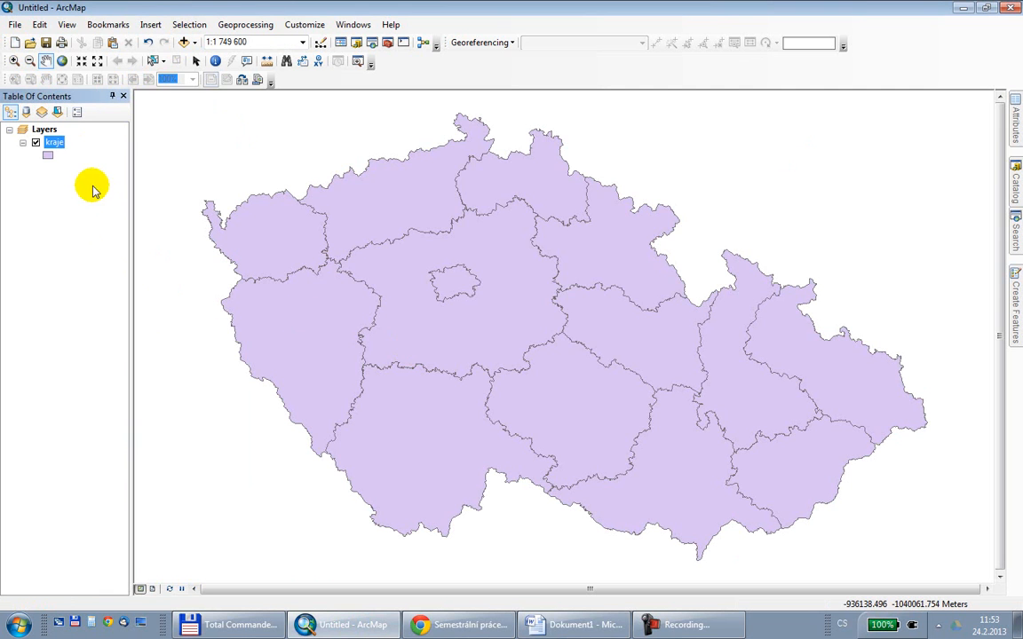
pyautogui.click(48, 156)
pyautogui.click(638, 241)
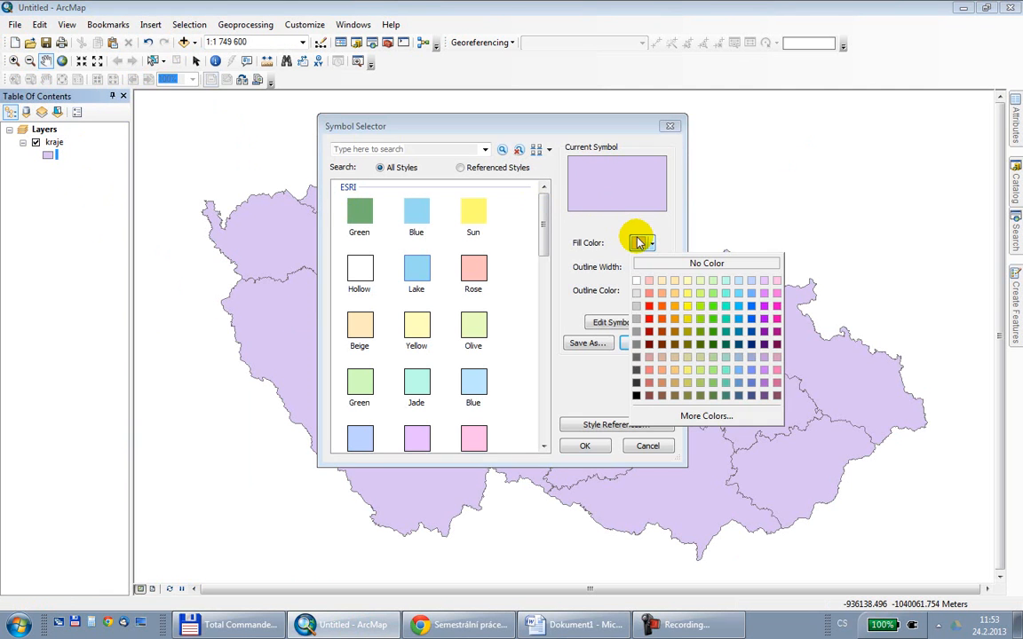
pyautogui.click(648, 267)
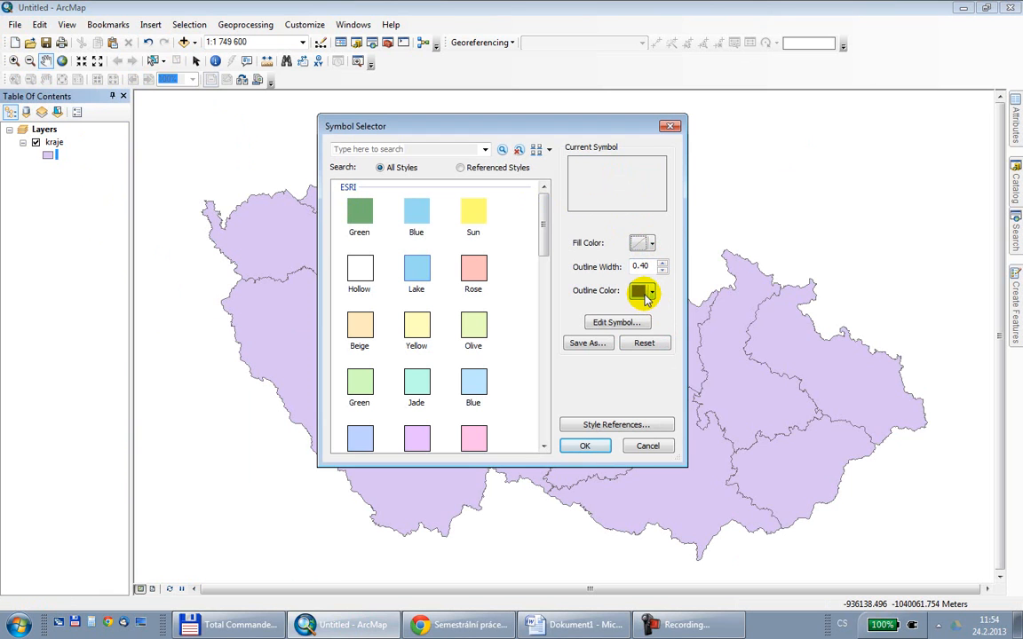
pyautogui.click(646, 293)
pyautogui.click(690, 348)
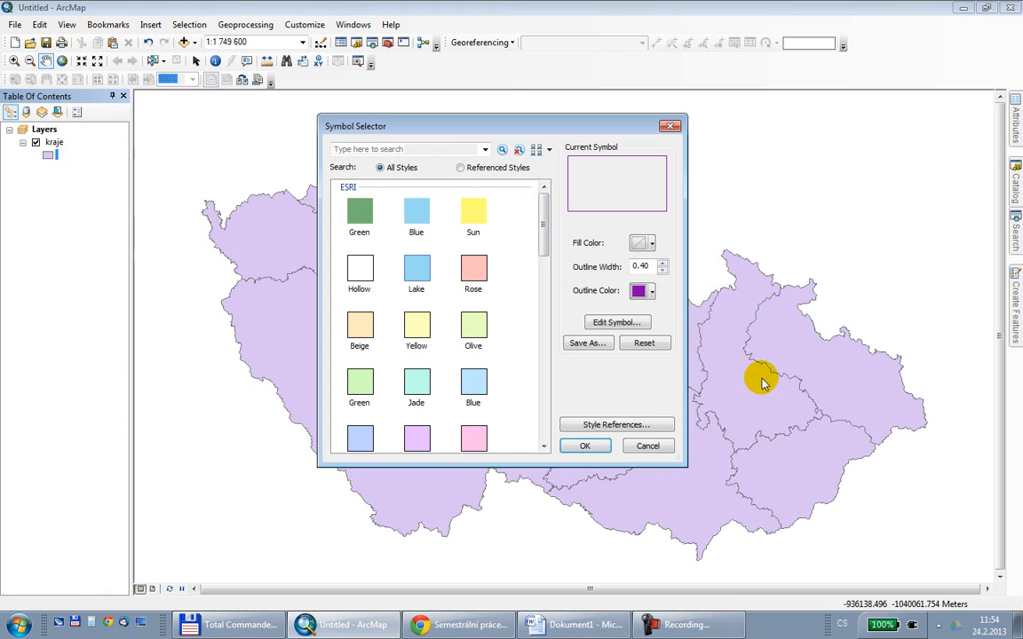
pyautogui.click(663, 262)
pyautogui.click(663, 263)
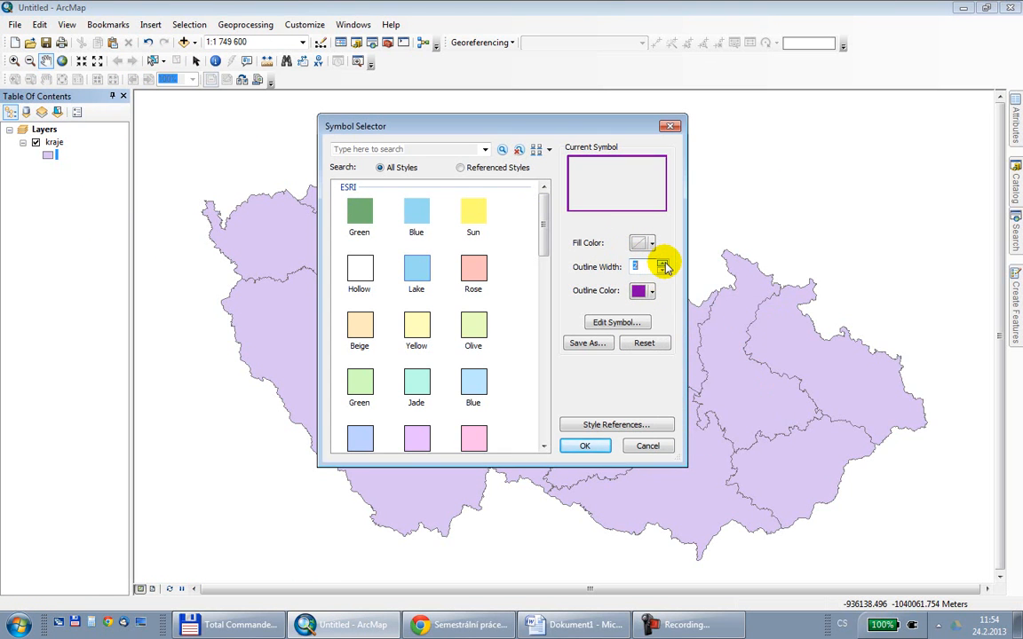
pyautogui.click(585, 445)
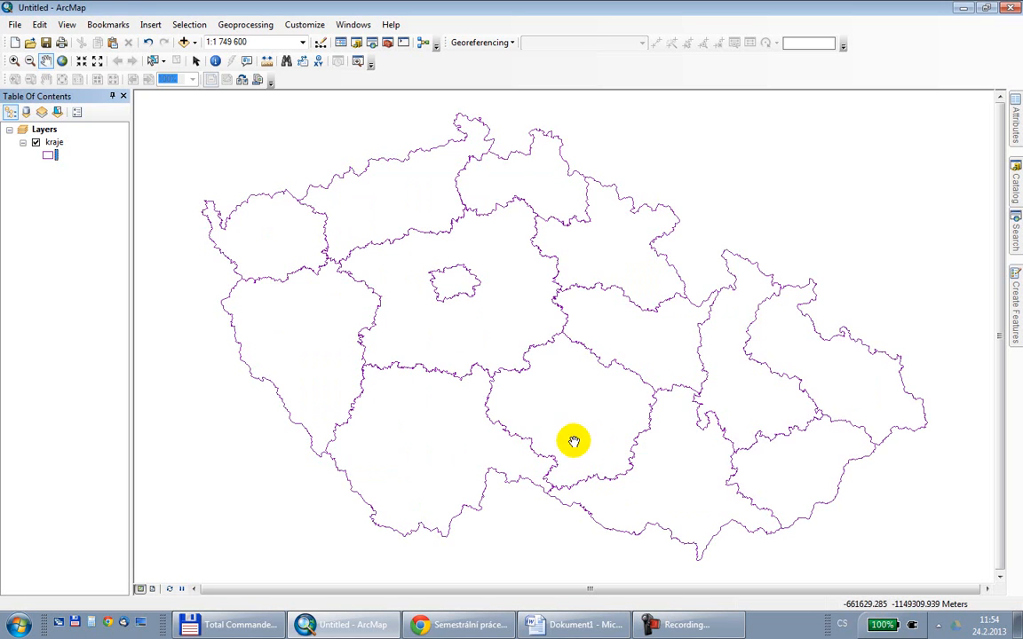
# - Add the silnice.shp and vod_pl.shp layers from the Data folder
pyautogui.click(183, 41)
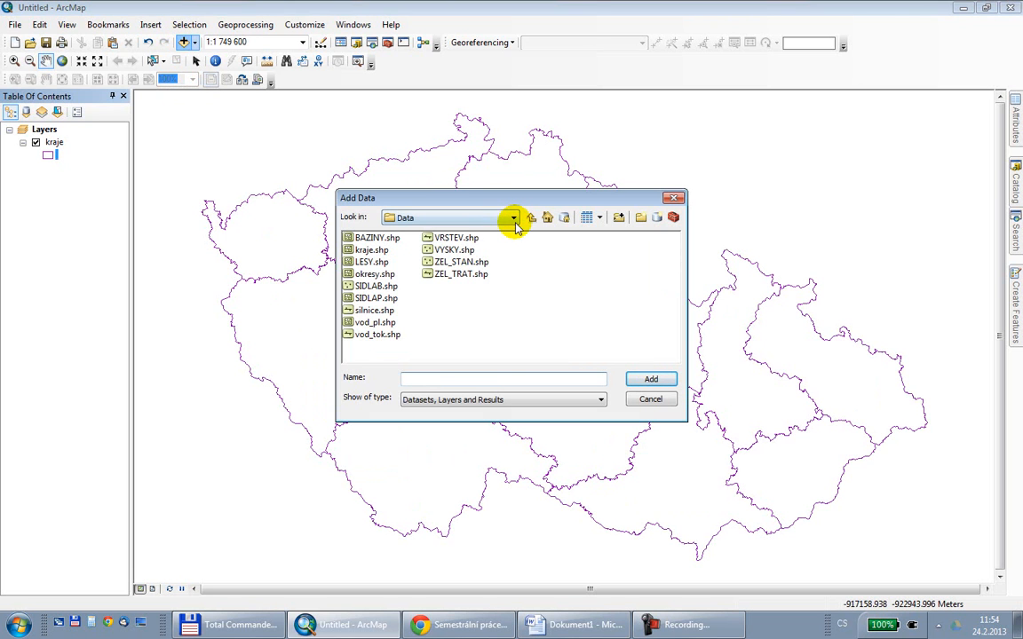
pyautogui.doubleClick(373, 310)
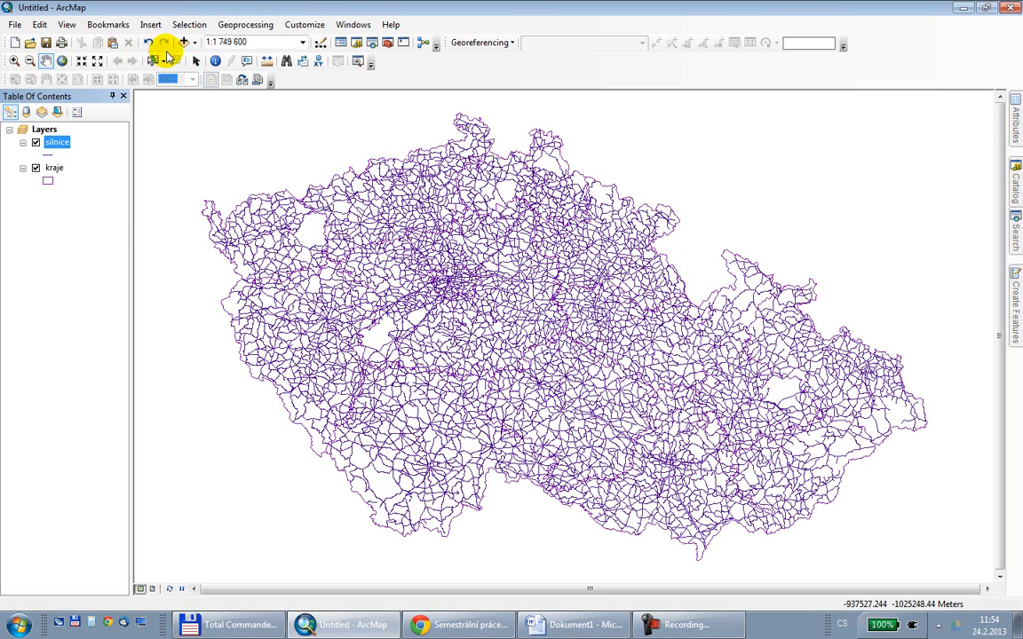
pyautogui.click(183, 42)
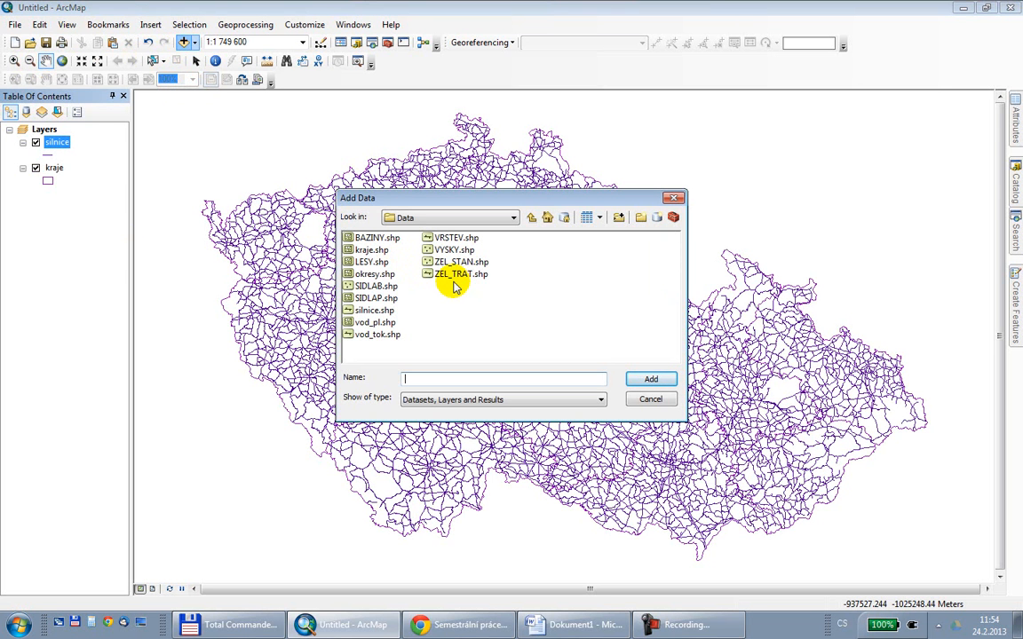
pyautogui.doubleClick(375, 321)
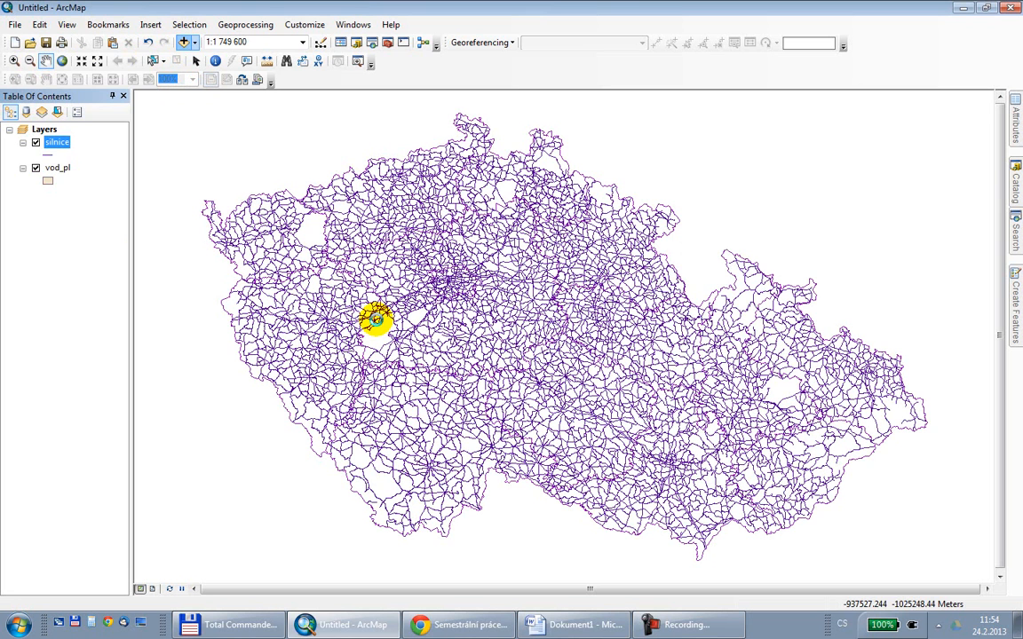
# - Apply the Lake symbol to the vod_pl layer
pyautogui.click(47, 180)
pyautogui.click(416, 266)
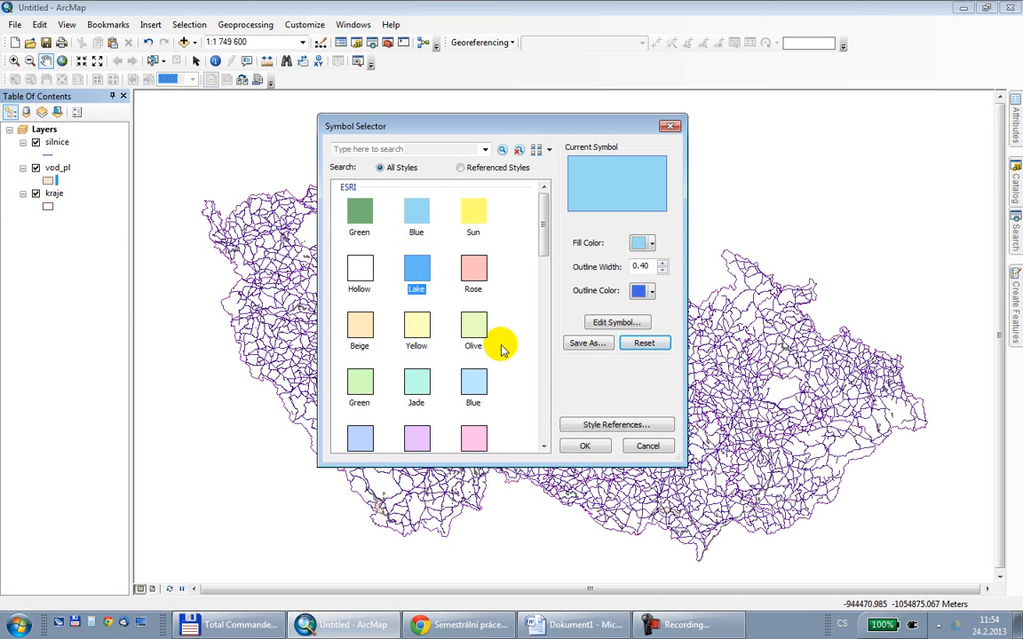
pyautogui.click(579, 446)
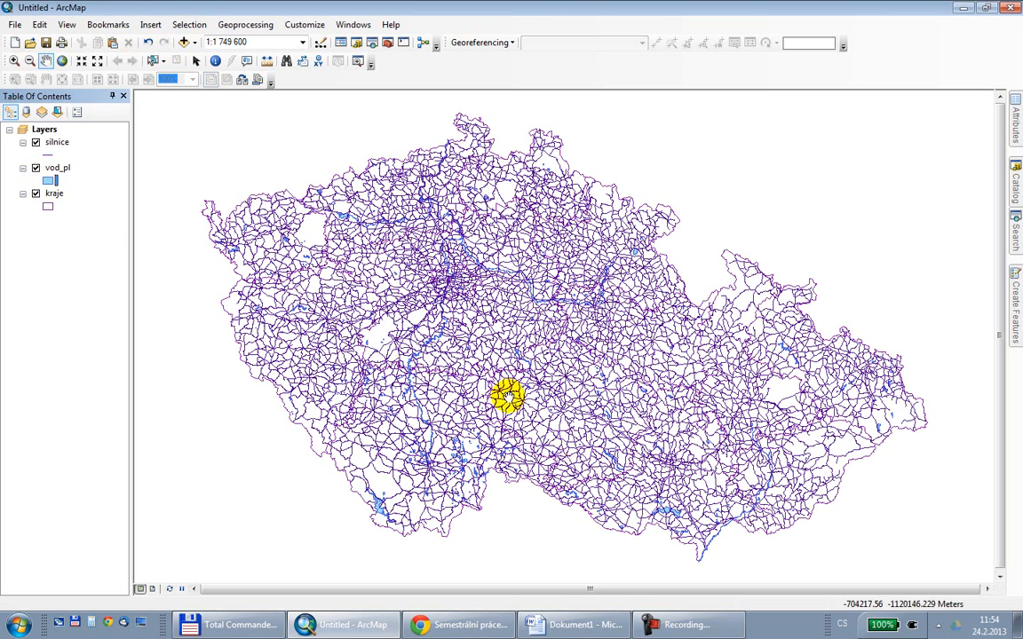
# - Select the D5 motorway features in the silnice layer by attributes with "CISLO_SIL" = 'D5'
pyautogui.click(189, 25)
pyautogui.click(177, 40)
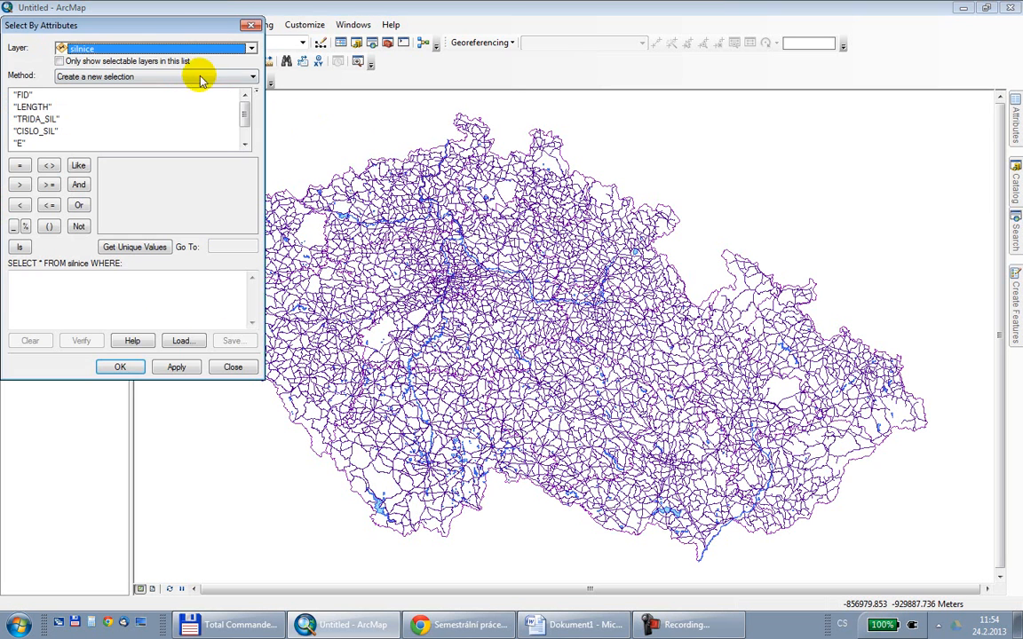
pyautogui.moveTo(151, 35); pyautogui.dragTo(597, 142)
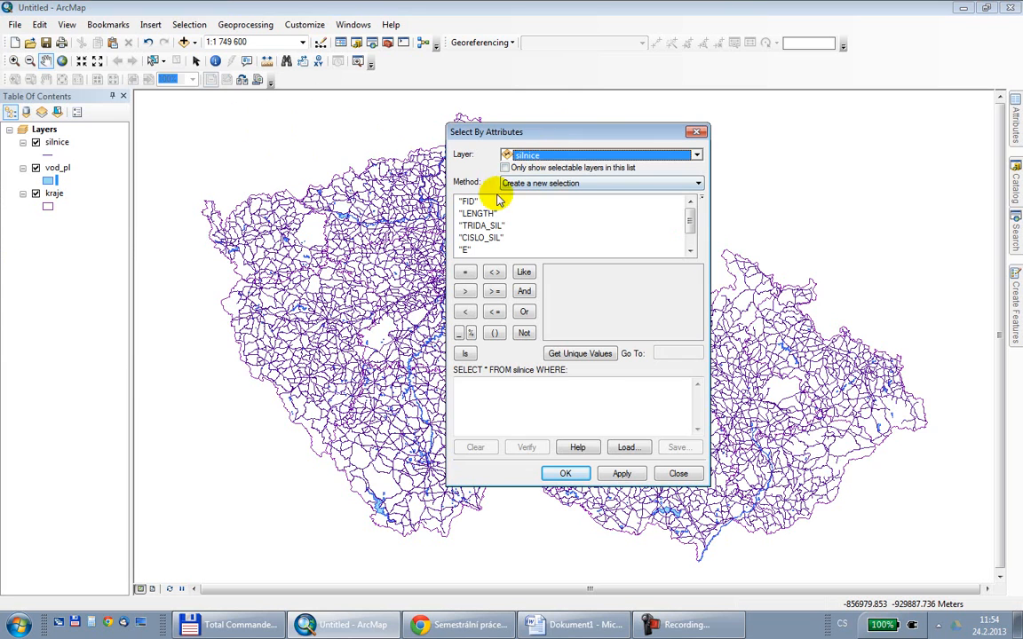
pyautogui.doubleClick(484, 237)
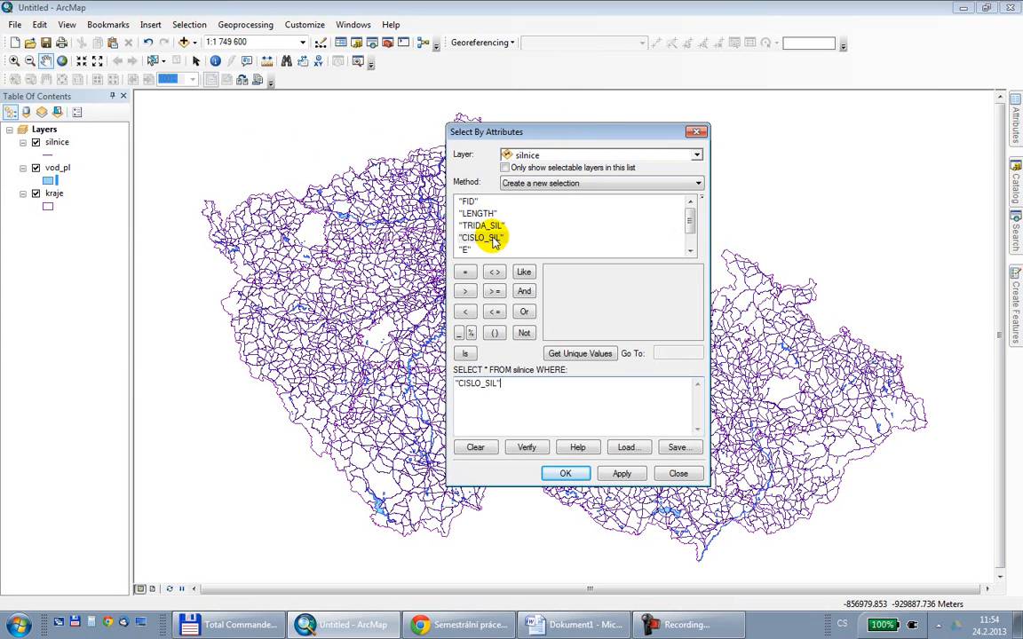
pyautogui.click(465, 273)
pyautogui.click(580, 353)
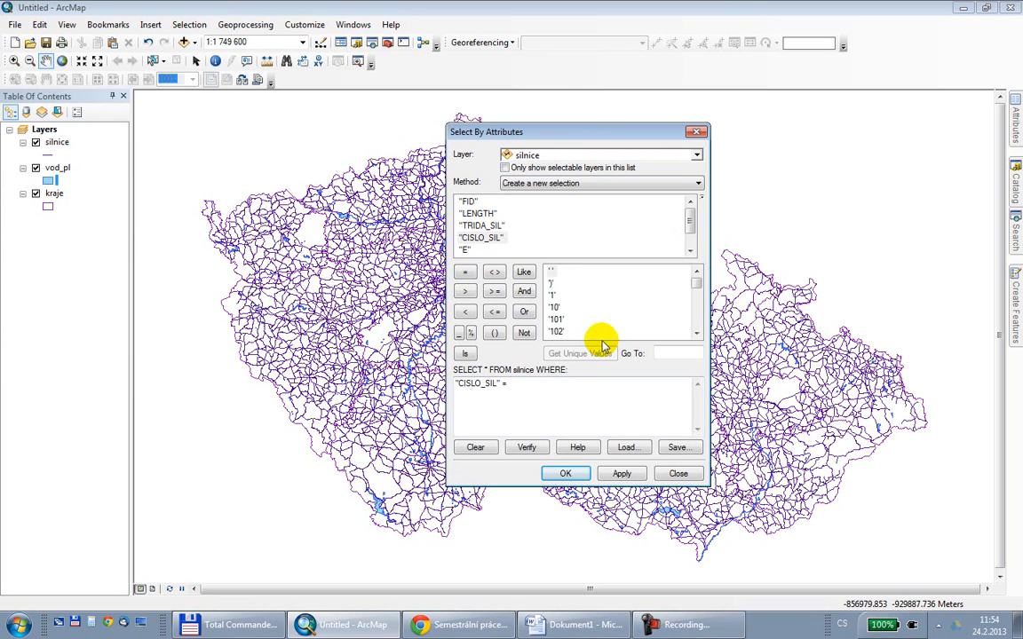
pyautogui.moveTo(696, 284); pyautogui.dragTo(698, 320)
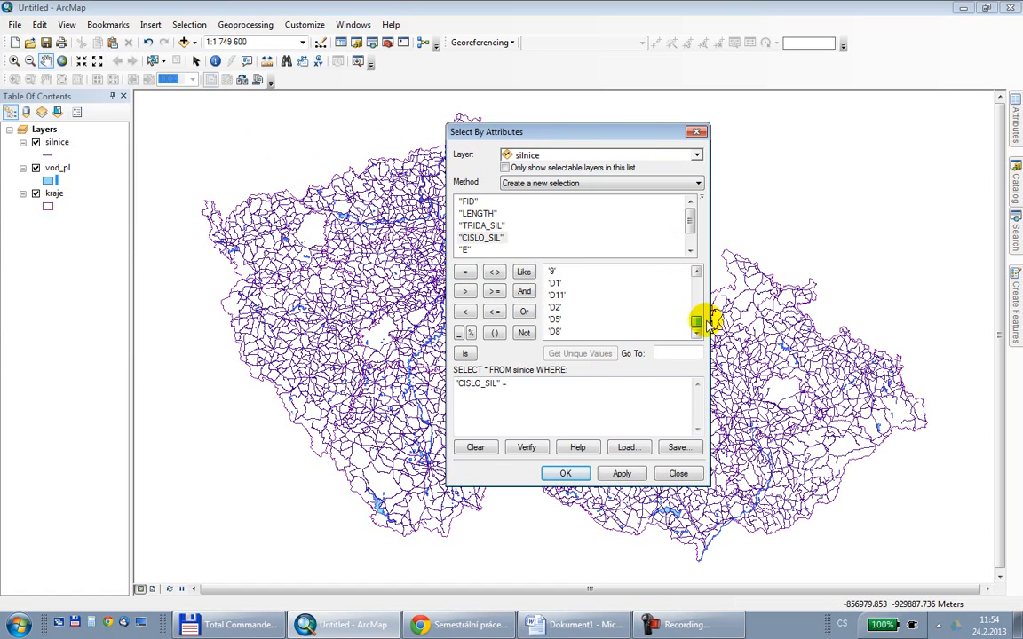
pyautogui.doubleClick(555, 321)
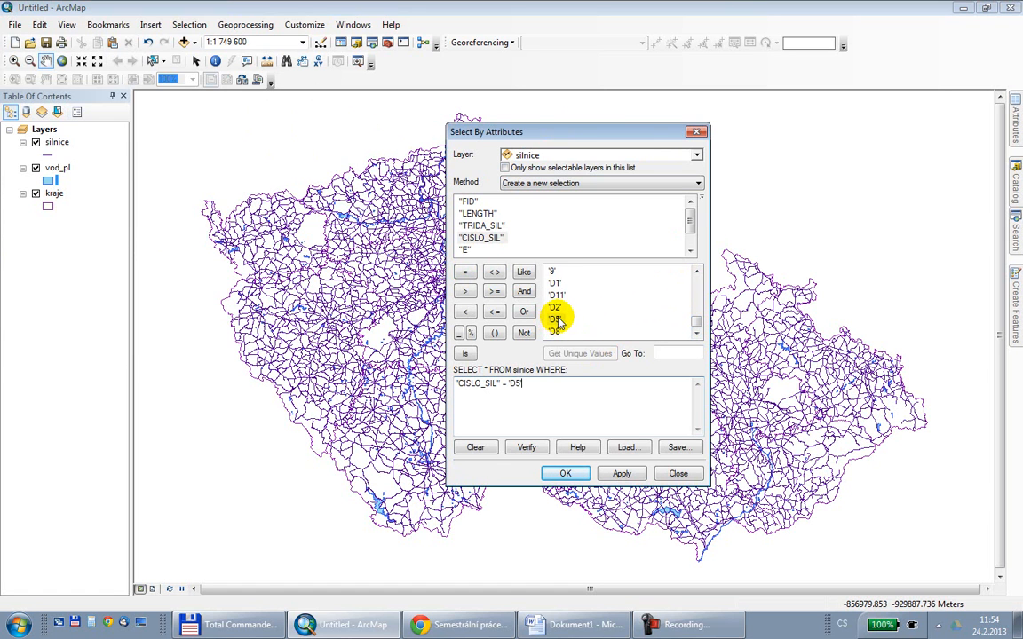
pyautogui.click(565, 473)
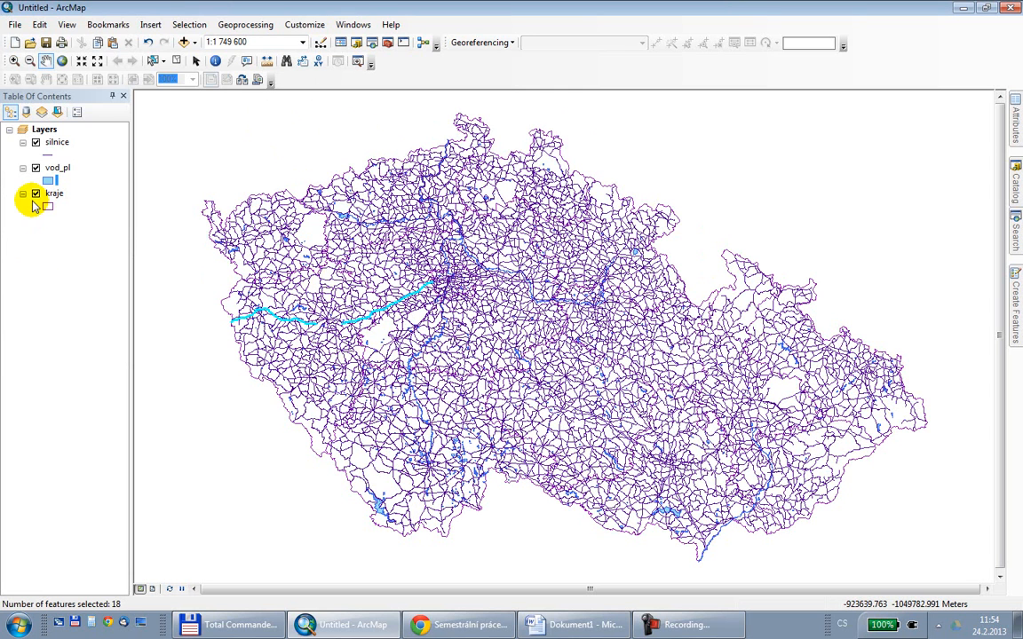
# - Export the selected silnice features to the Vysledky folder as shapefile D5 and add it to the map
pyautogui.rightClick(55, 142)
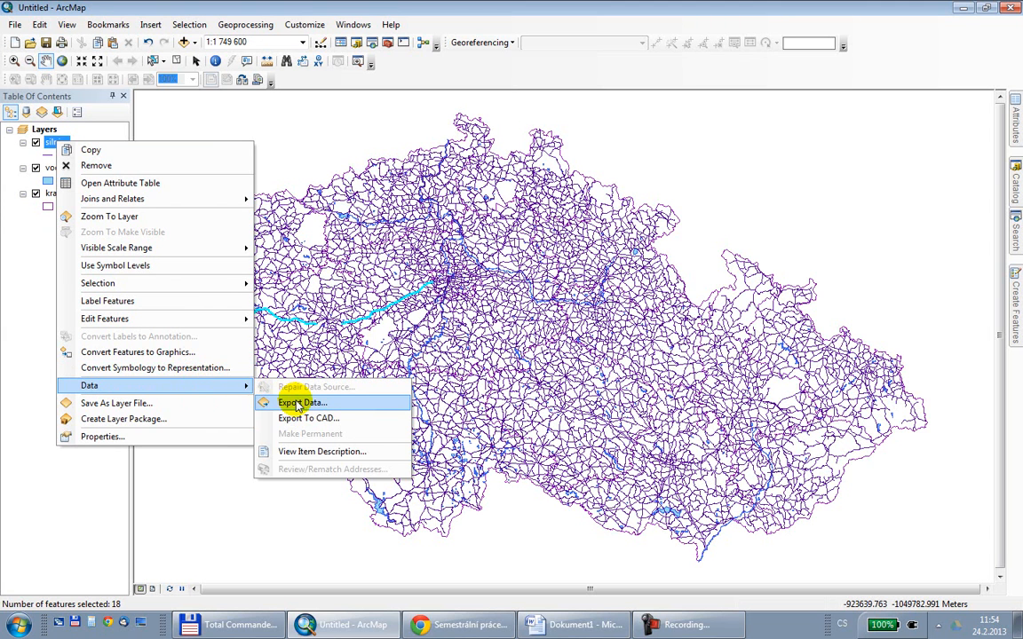
pyautogui.click(284, 401)
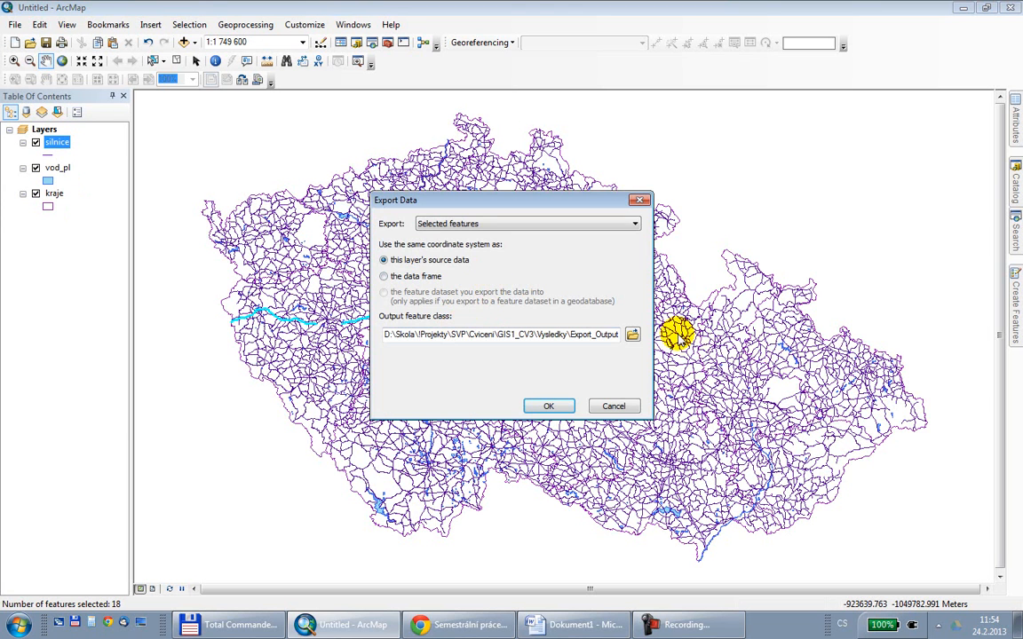
pyautogui.click(632, 335)
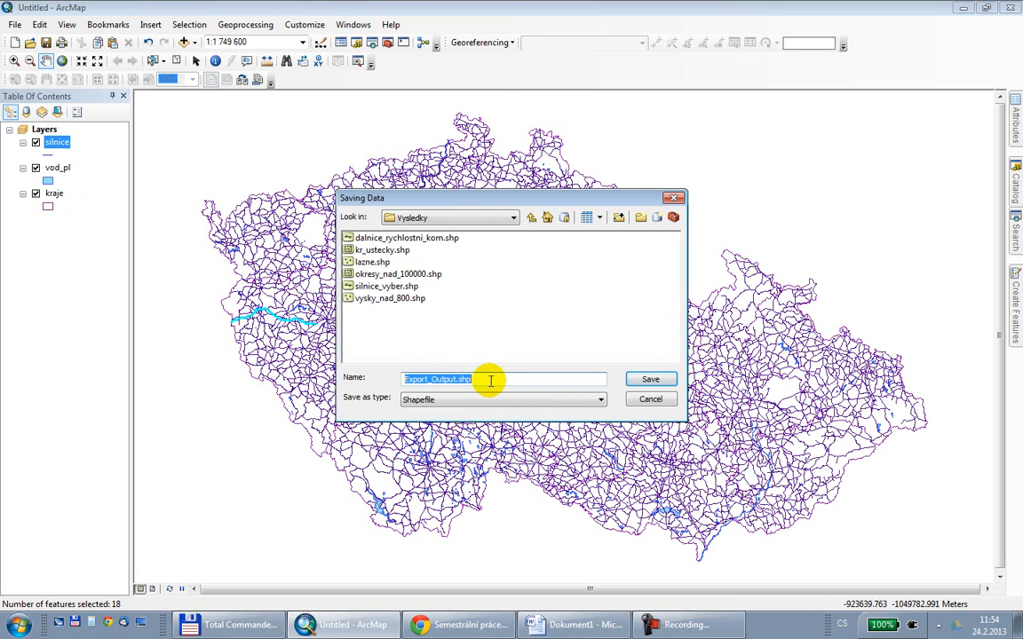
pyautogui.write('D5')
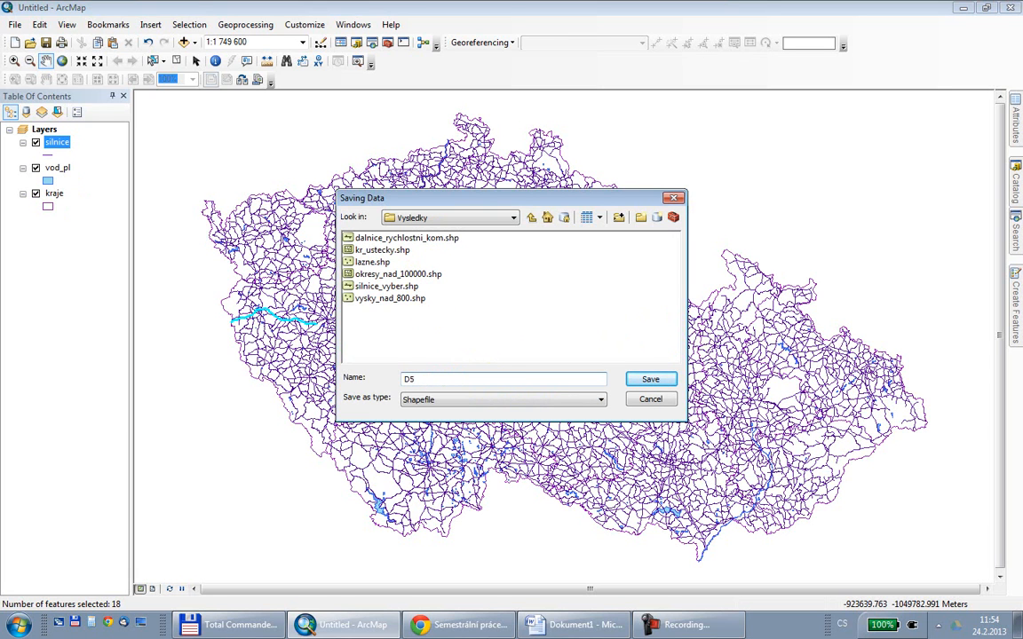
pyautogui.click(651, 379)
pyautogui.click(551, 405)
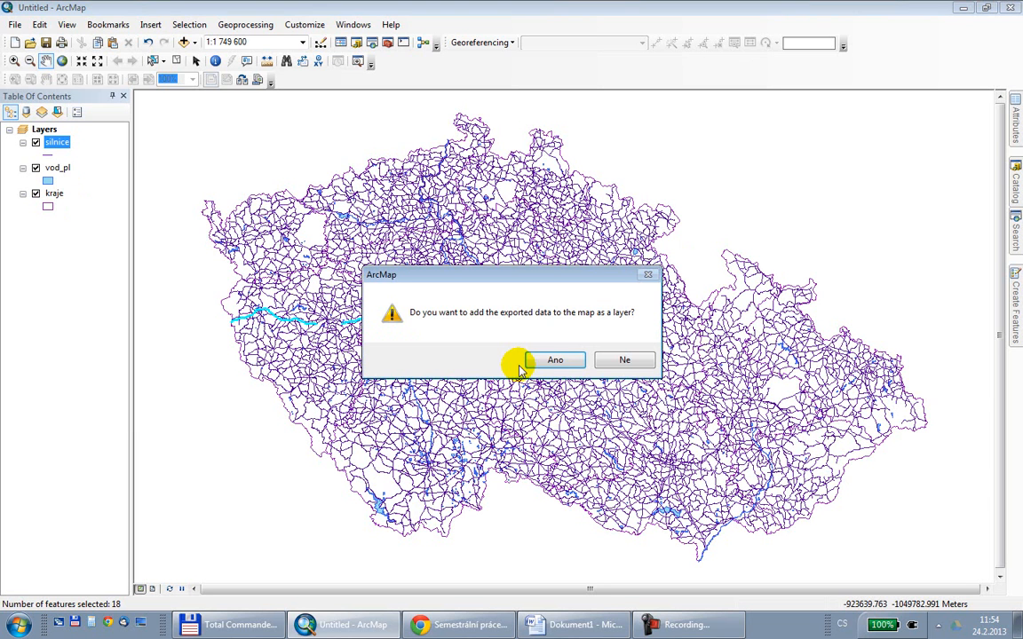
pyautogui.click(540, 360)
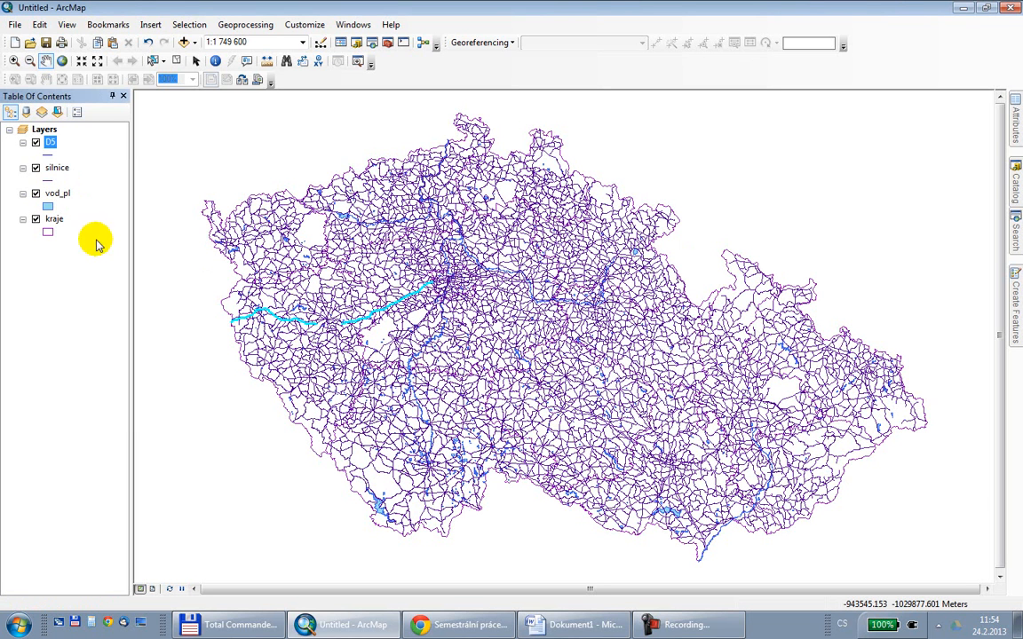
# - Hide the silnice layer and apply the Highway Ramp symbol to the D5 layer
pyautogui.click(35, 168)
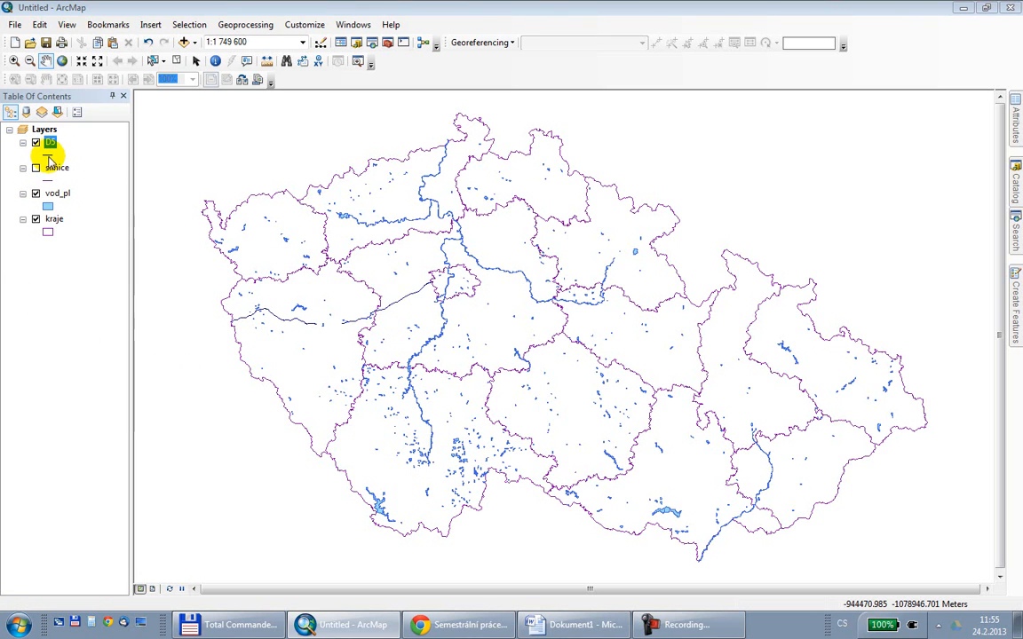
pyautogui.click(50, 156)
pyautogui.click(411, 211)
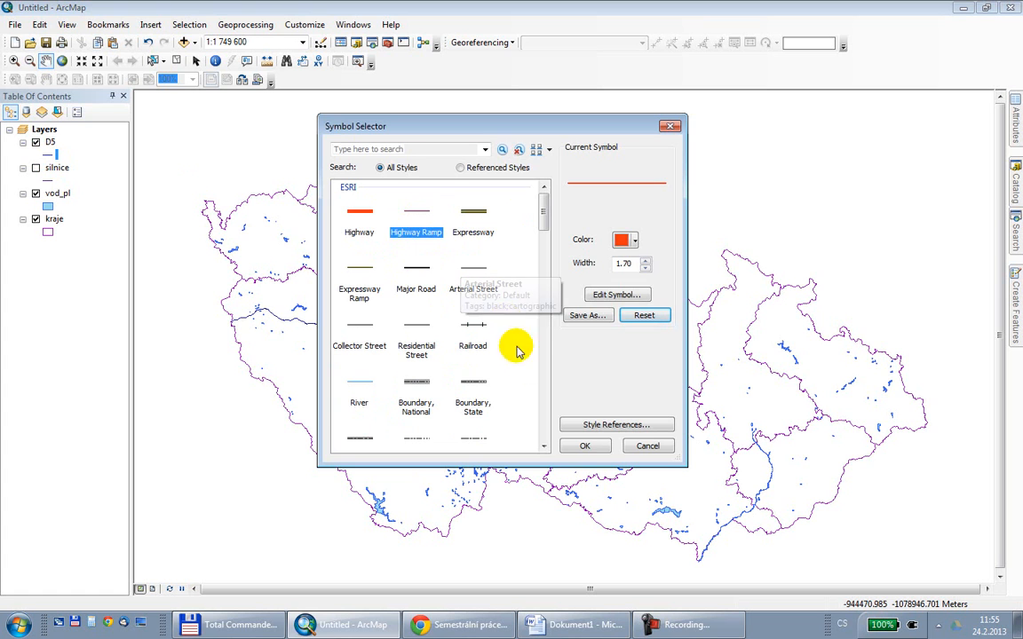
pyautogui.click(569, 441)
pyautogui.click(51, 145)
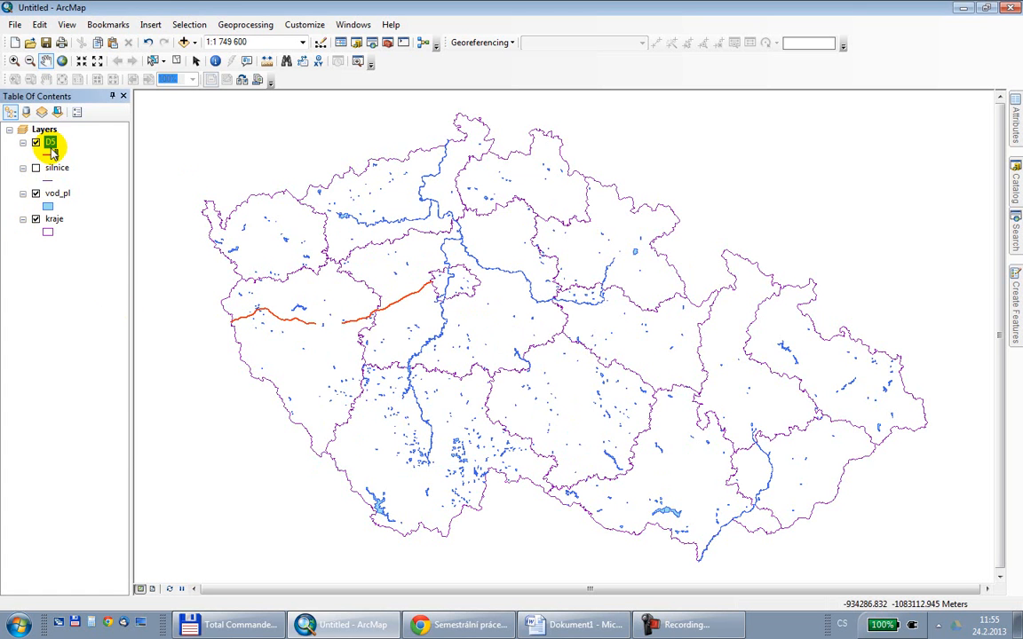
pyautogui.rightClick(71, 147)
pyautogui.click(106, 222)
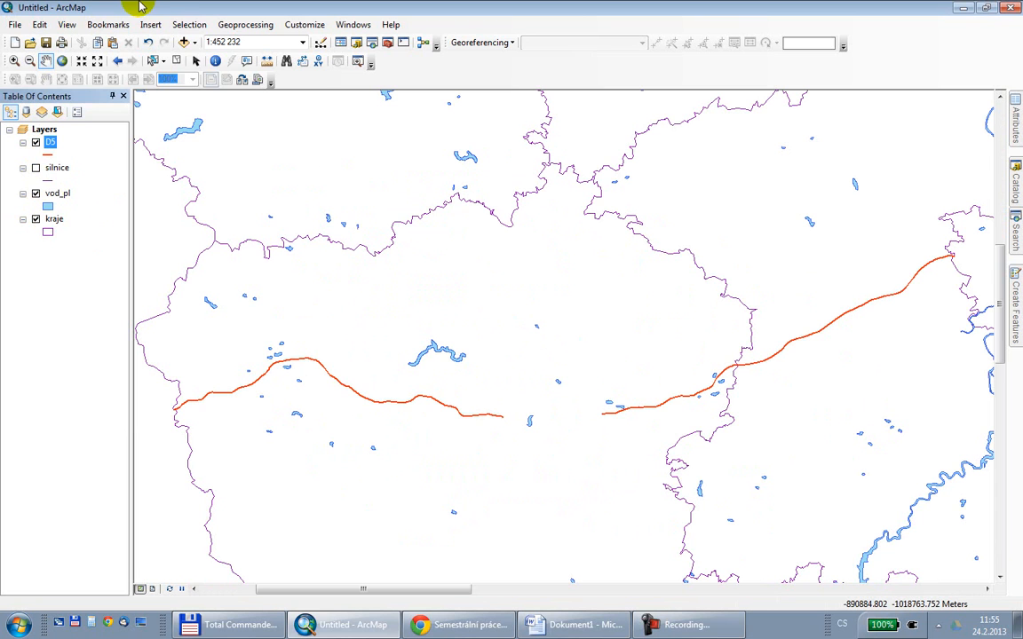
# - Select the water reservoirs in the vod_pl layer by attributes with "TYP_VPL" = 'N'
pyautogui.click(181, 24)
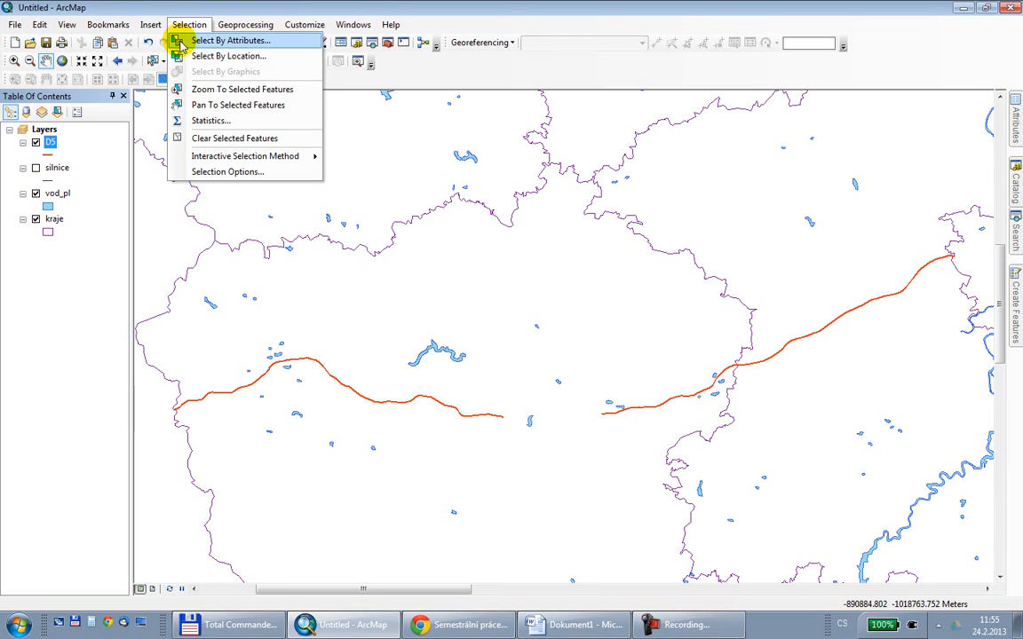
pyautogui.click(182, 40)
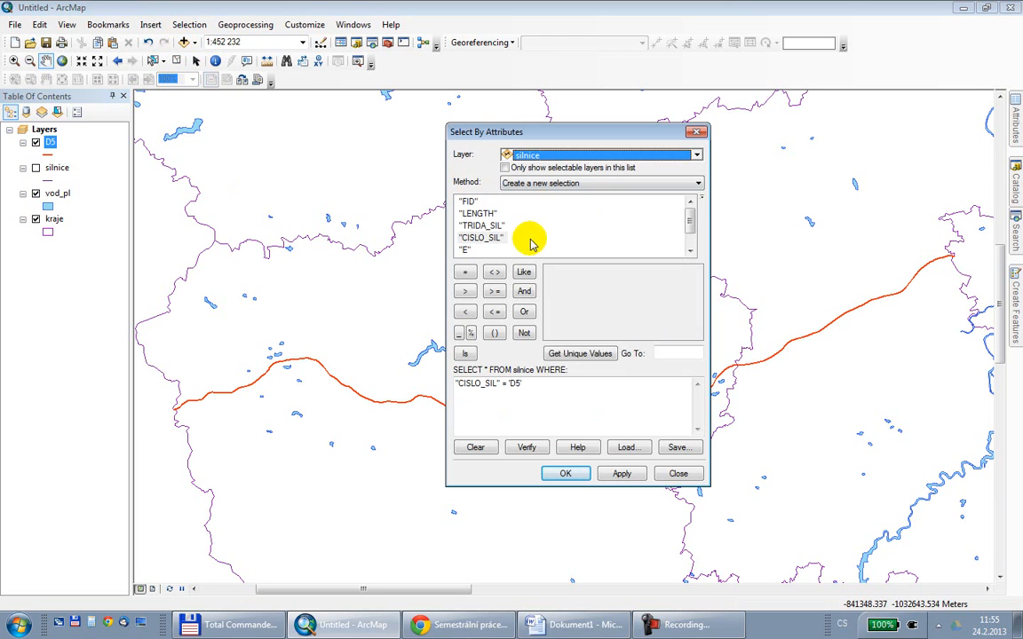
pyautogui.click(584, 158)
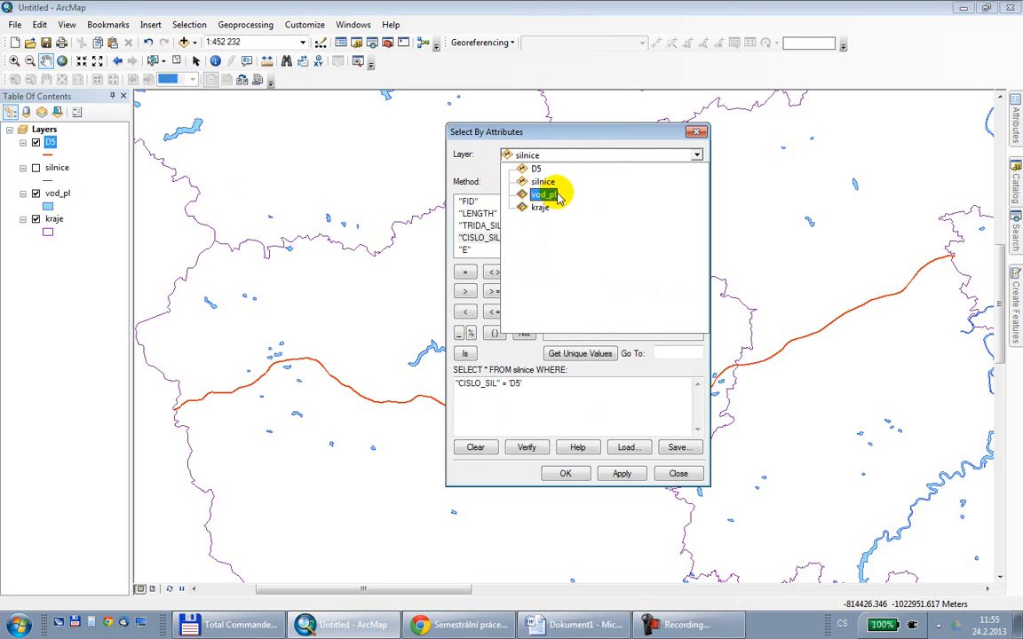
pyautogui.click(576, 196)
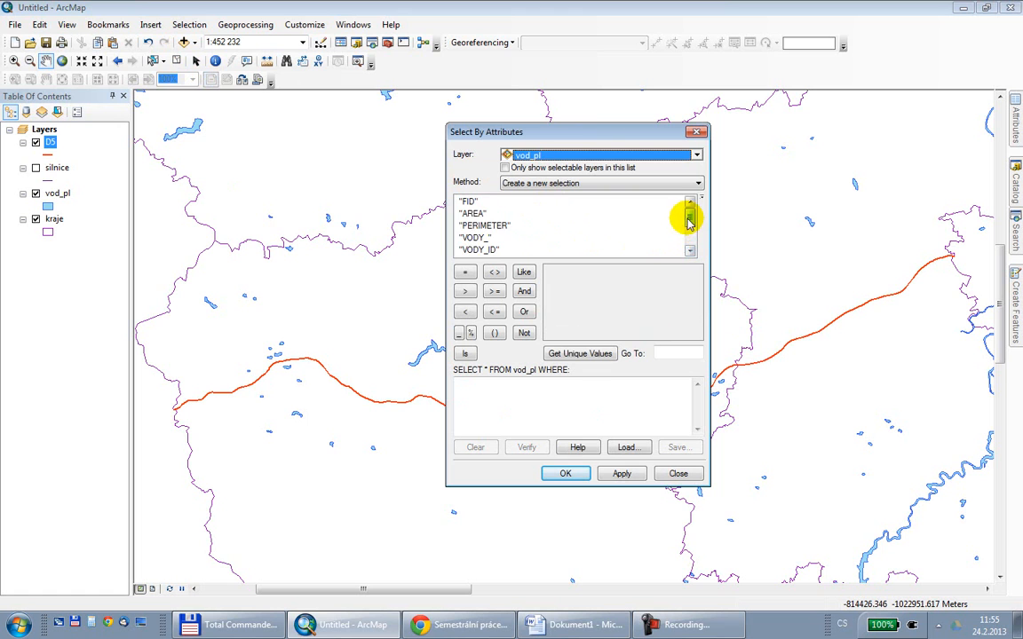
pyautogui.moveTo(689, 216); pyautogui.dragTo(691, 246)
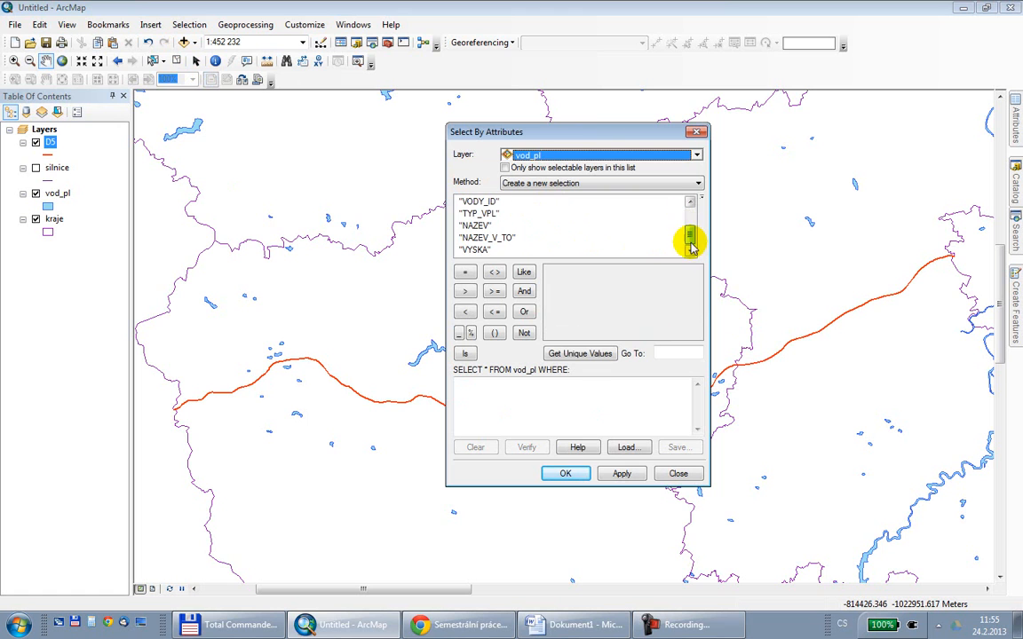
pyautogui.doubleClick(468, 214)
pyautogui.click(464, 272)
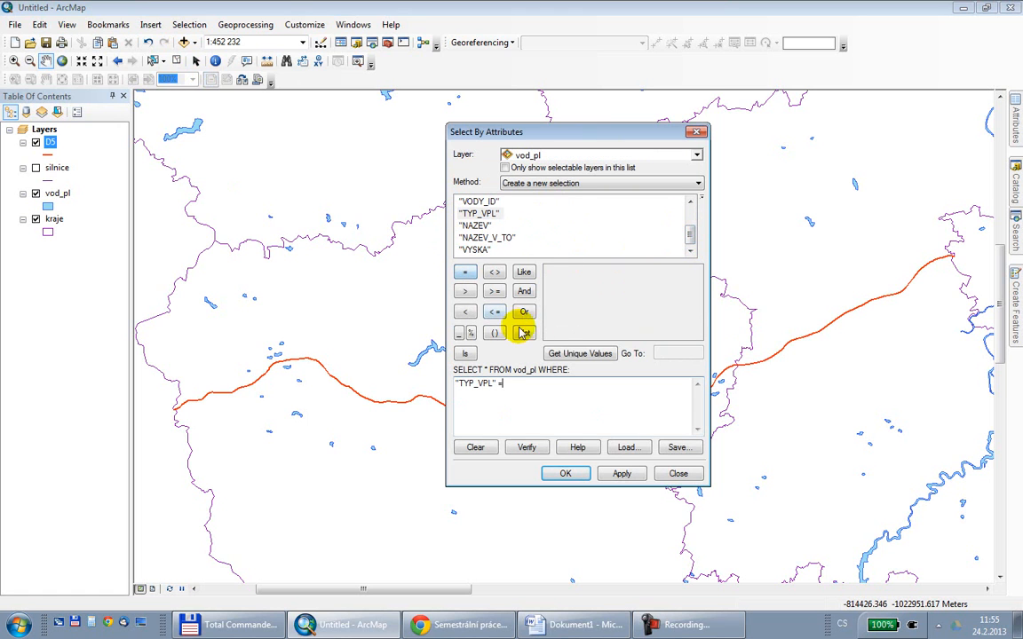
pyautogui.click(564, 354)
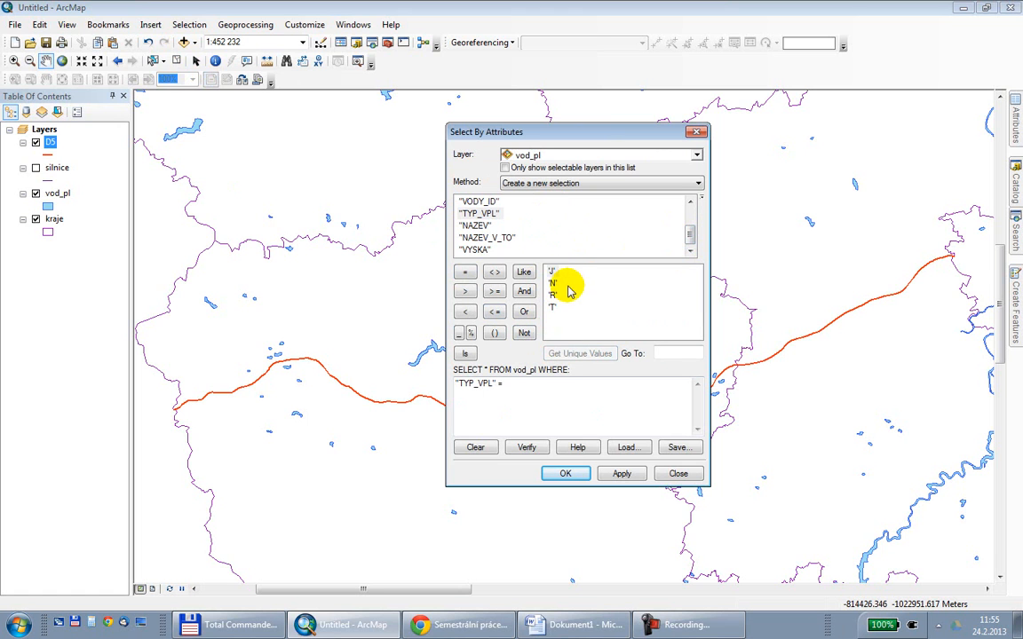
pyautogui.doubleClick(552, 283)
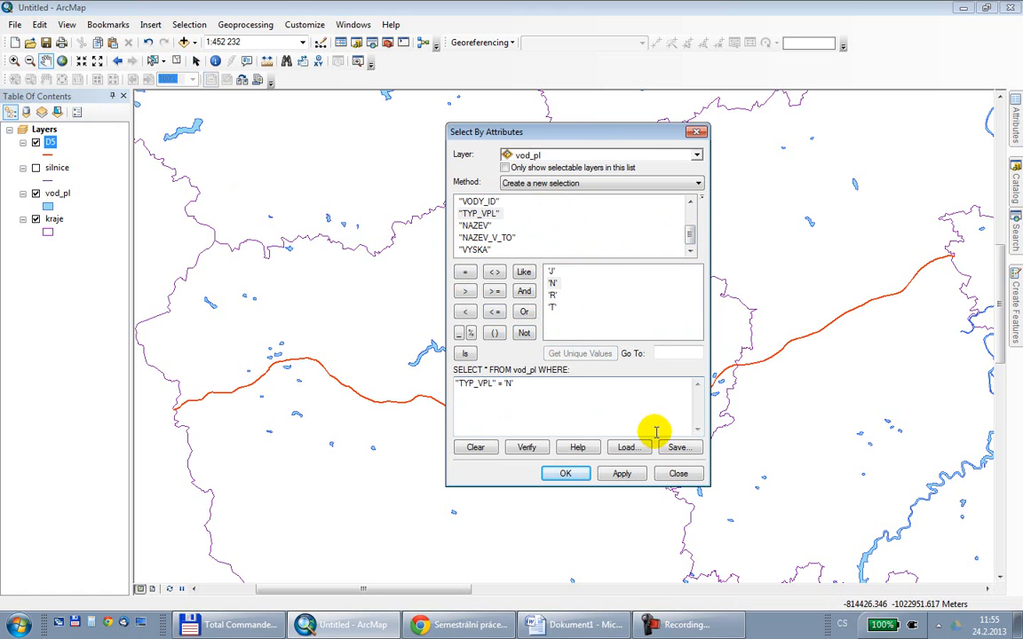
pyautogui.click(565, 473)
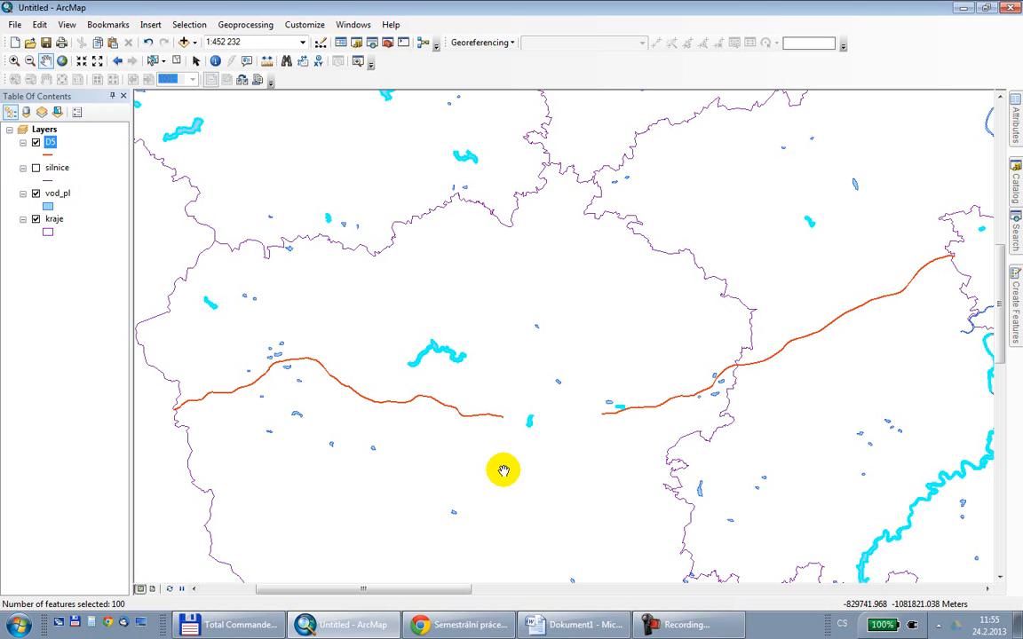
# - Export the selected vod_pl features to the Vysledky folder as pitna_vodni_plocha, add it to the map, and clear the selection
pyautogui.rightClick(56, 196)
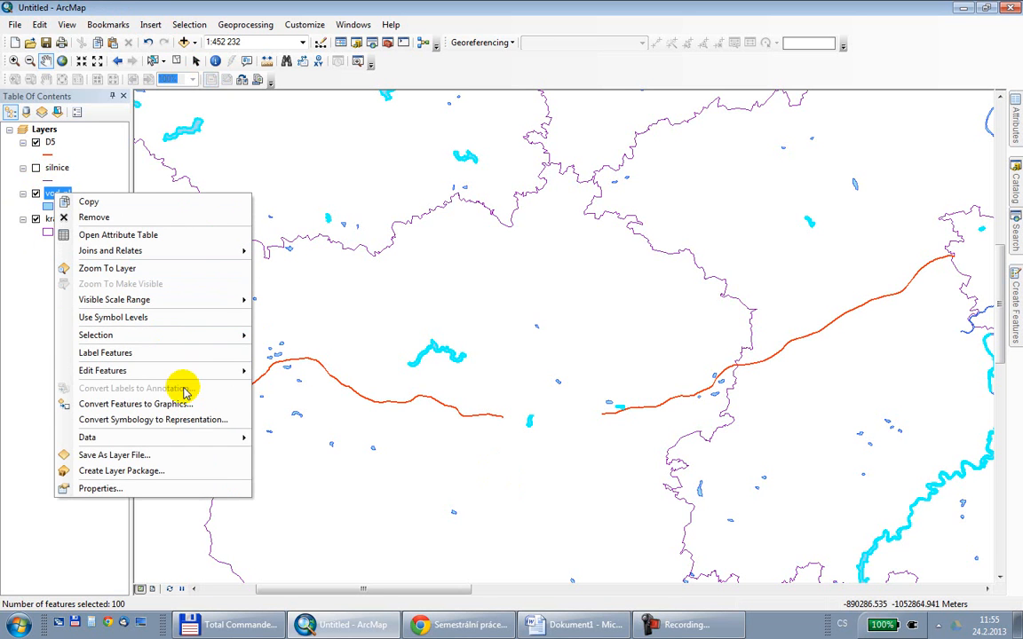
pyautogui.moveTo(201, 442)
pyautogui.click(271, 453)
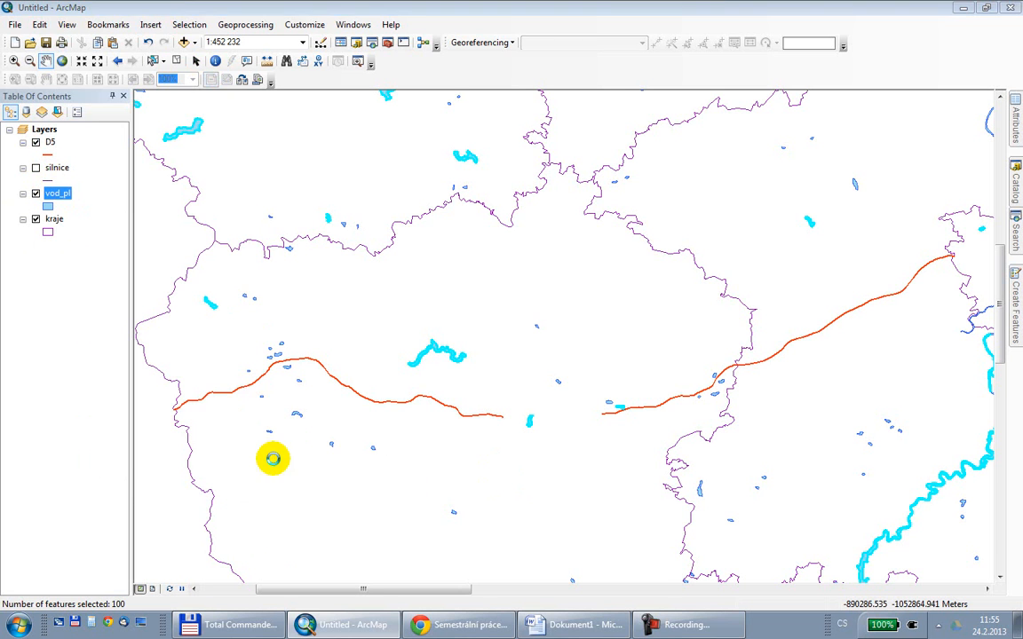
pyautogui.click(632, 334)
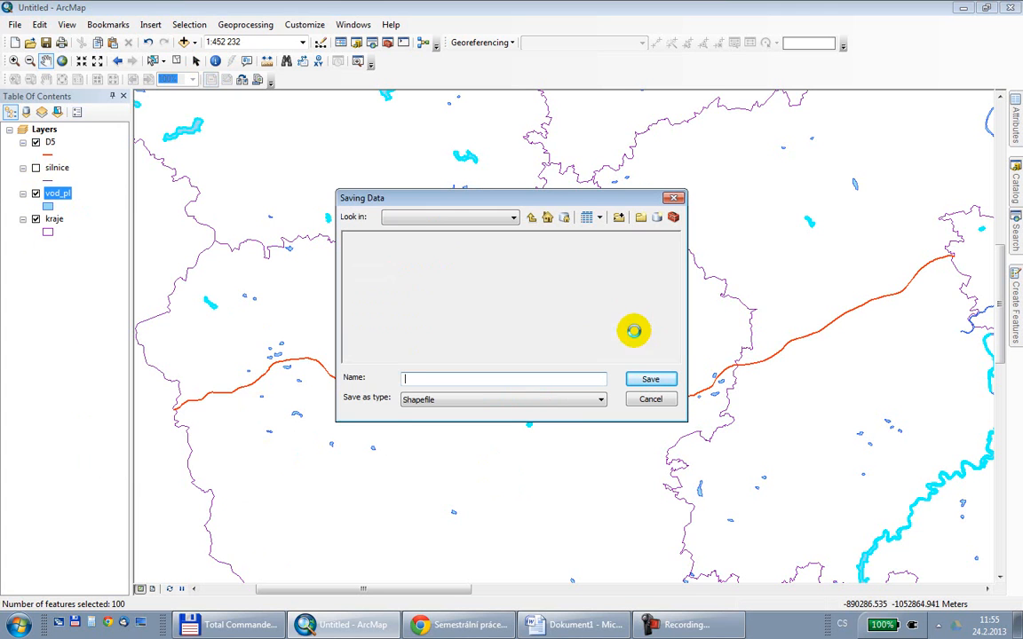
pyautogui.click(530, 383)
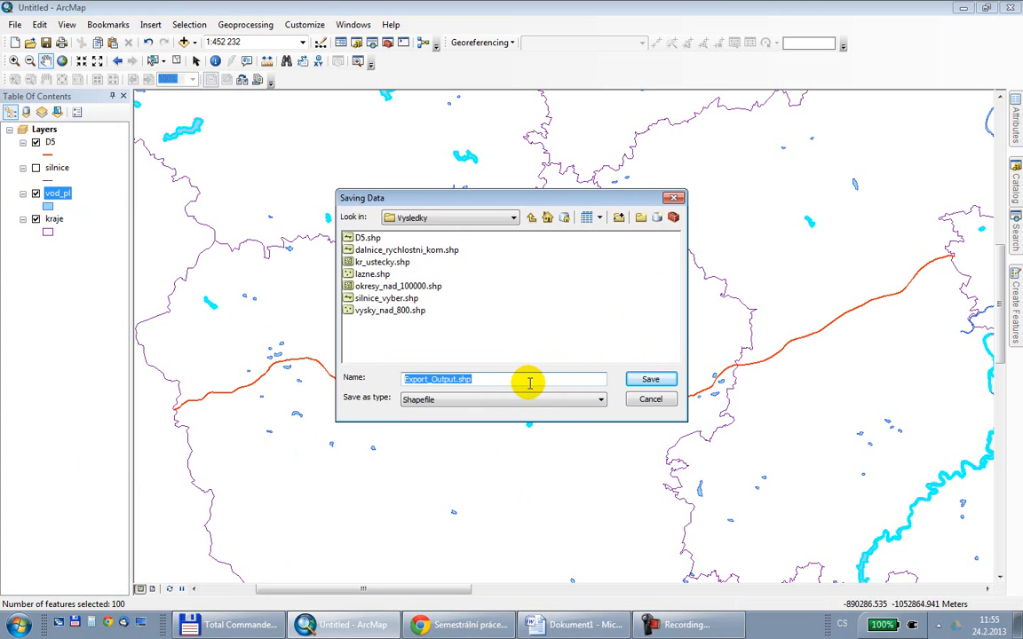
pyautogui.write('plo')
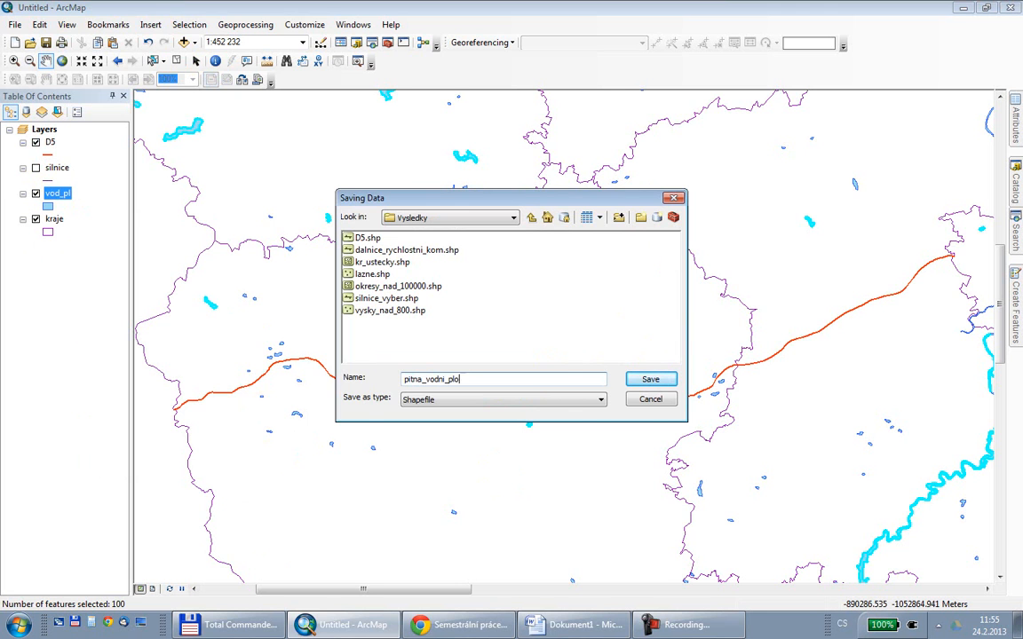
pyautogui.write('tna_vodni_plocha')
pyautogui.press('Return')
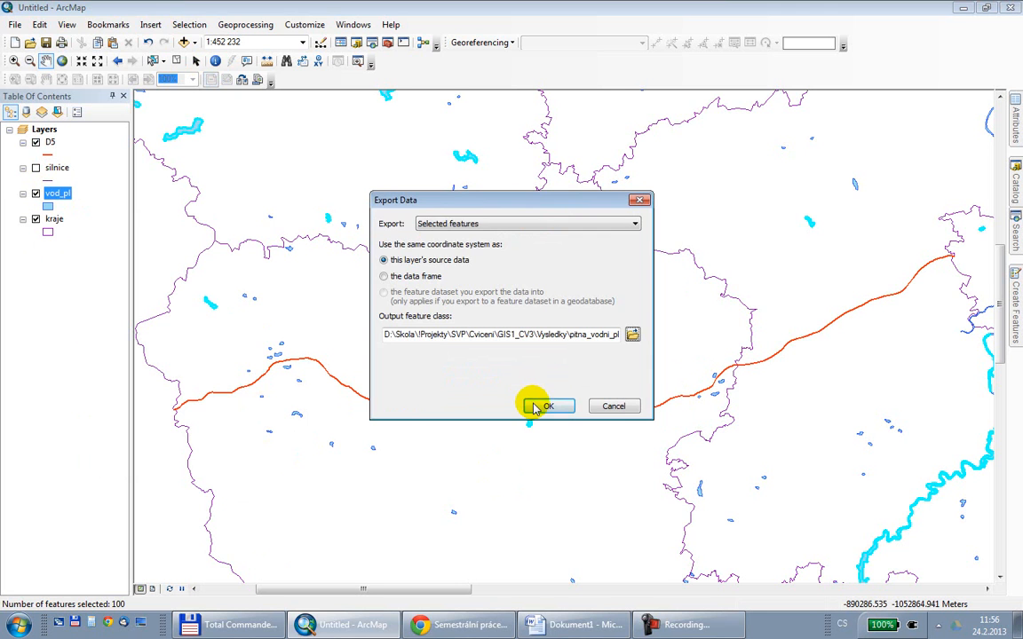
pyautogui.click(533, 405)
pyautogui.click(538, 359)
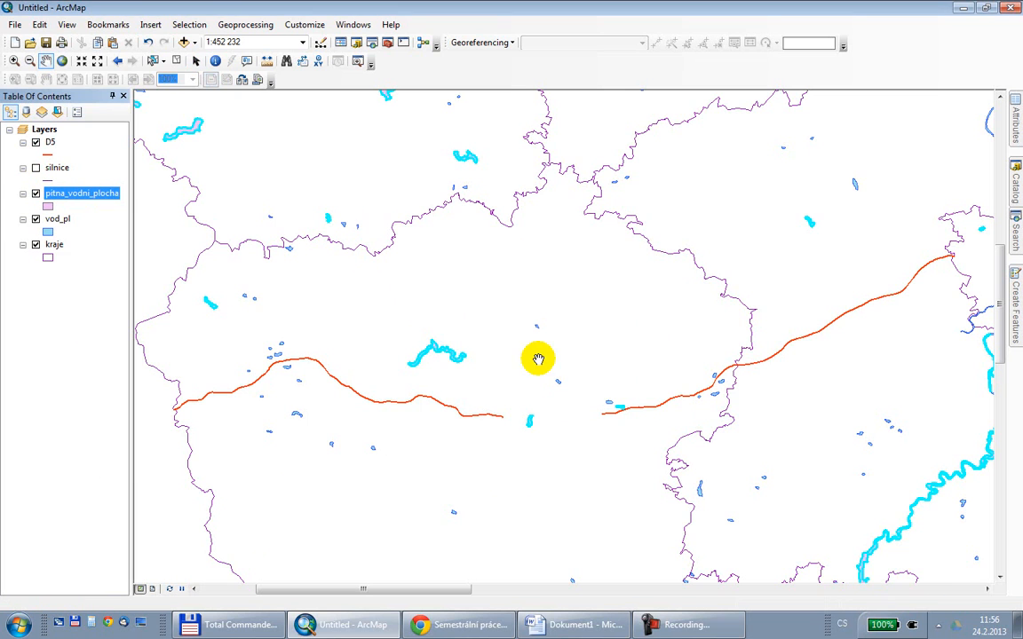
pyautogui.click(76, 305)
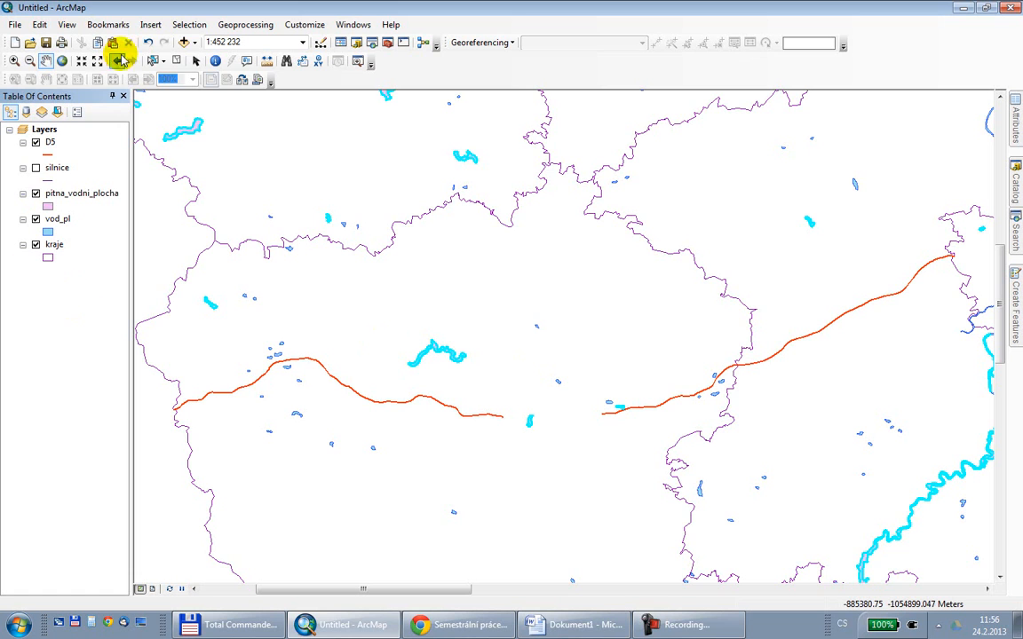
pyautogui.click(177, 60)
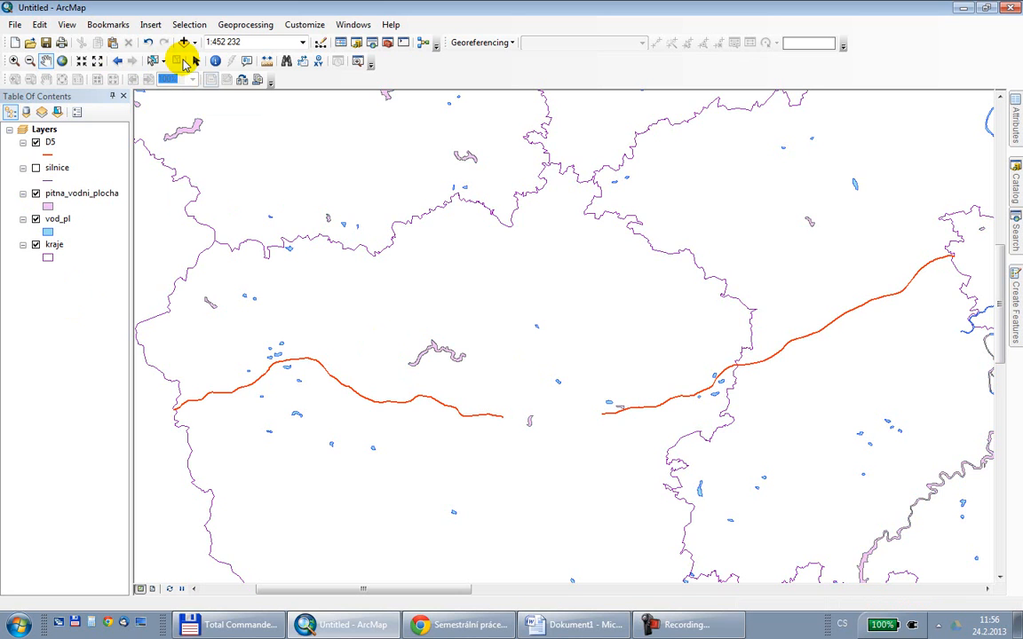
# - Hide the vod_pl layer and set up a selection by location with vod_pl as target and D5 as source layer
pyautogui.click(36, 218)
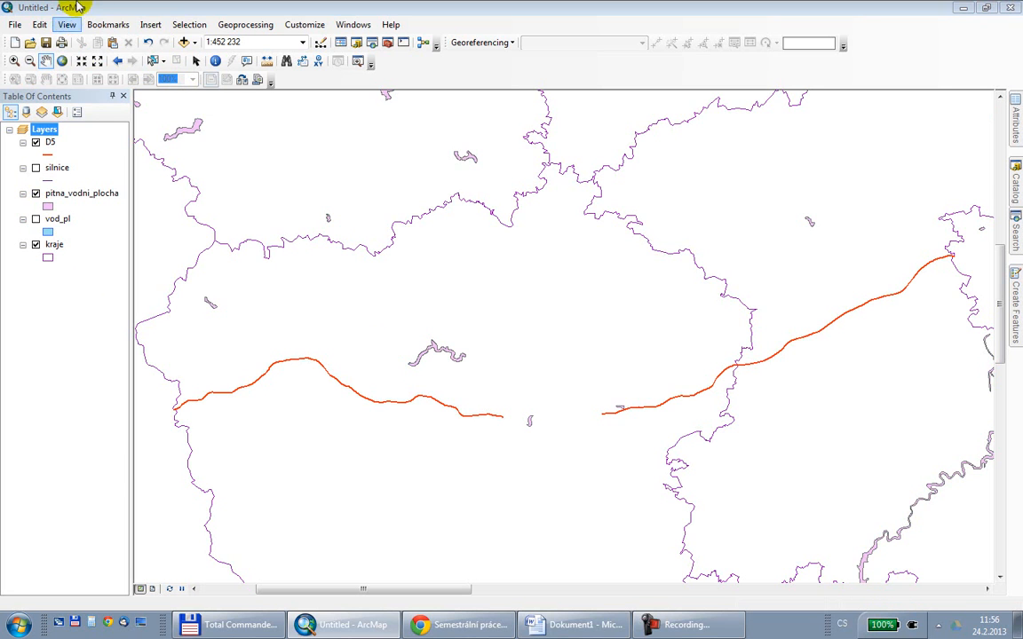
pyautogui.click(187, 26)
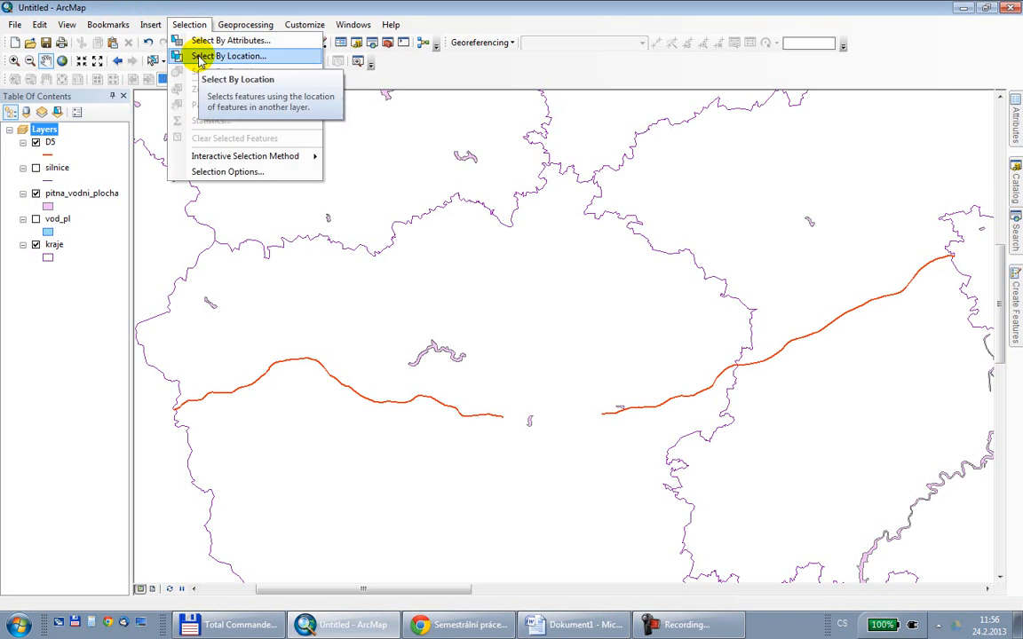
pyautogui.click(201, 59)
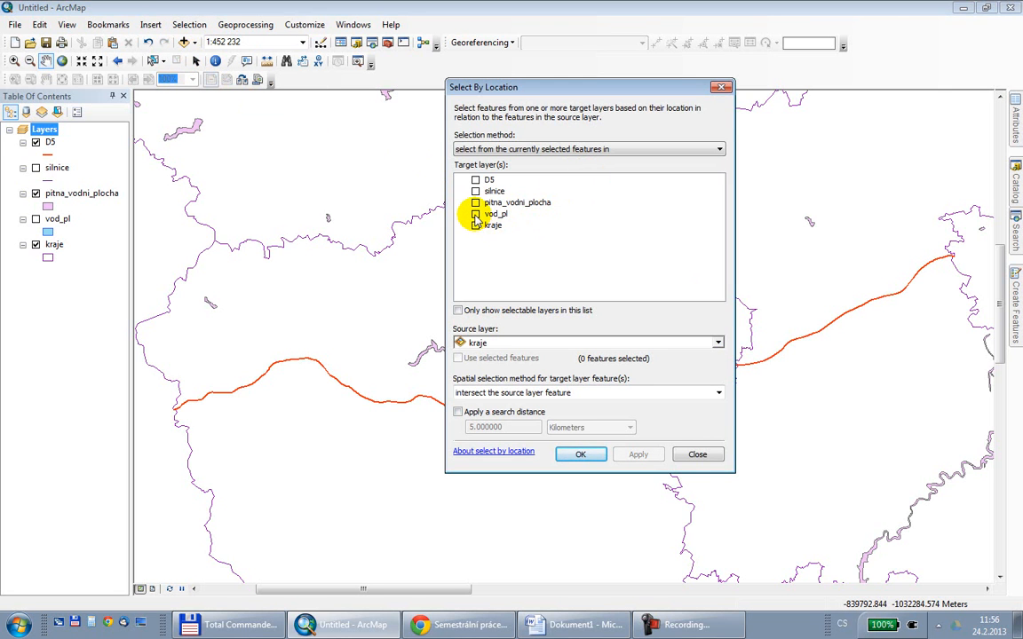
pyautogui.click(548, 344)
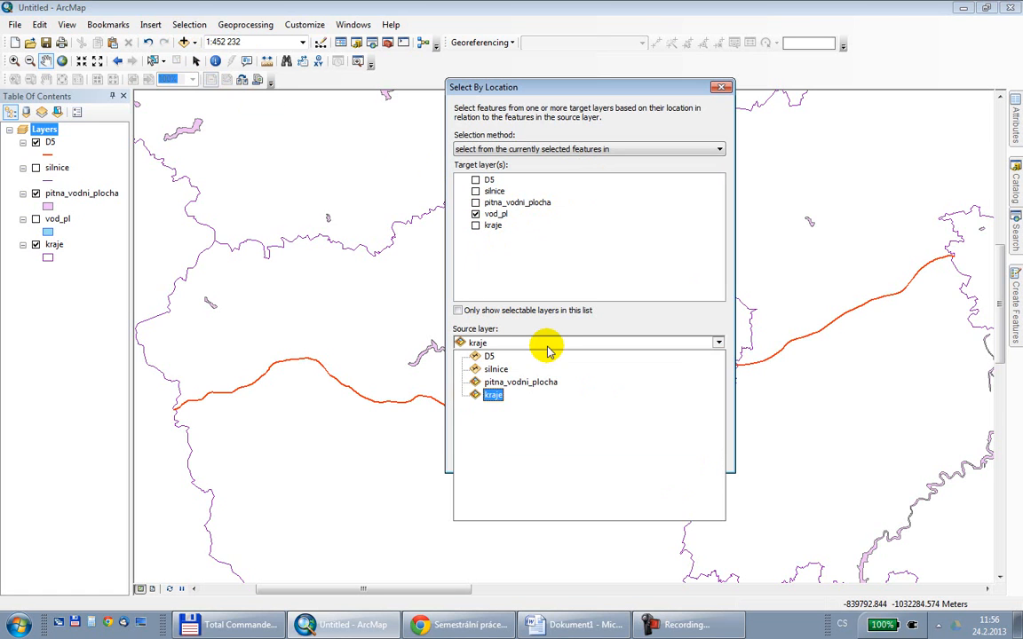
pyautogui.click(489, 355)
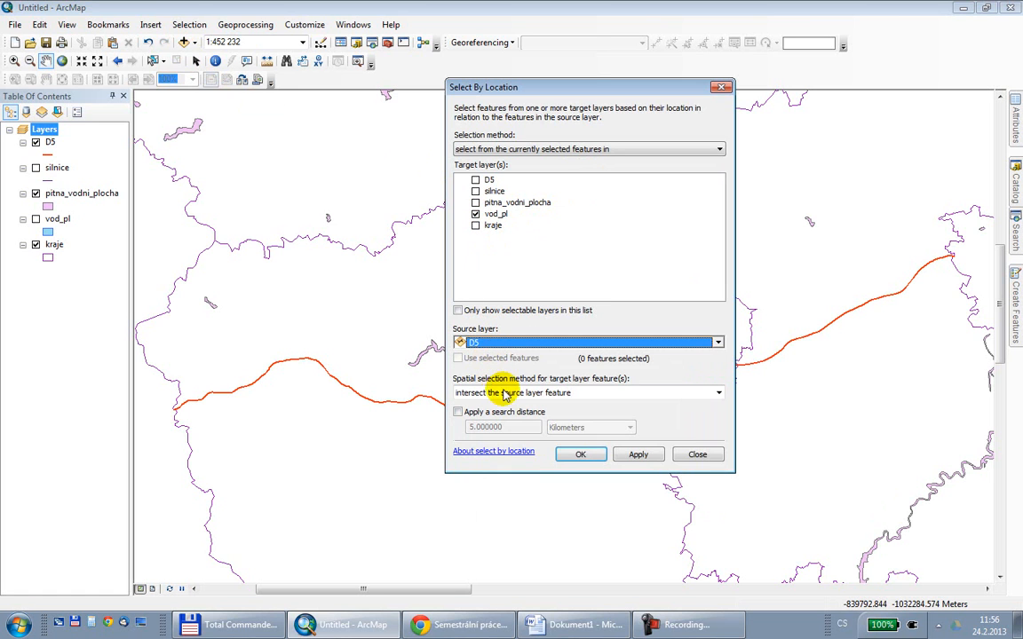
# - Try to select the vod_pl features that are within a distance of 500 meters of the D5 layer
pyautogui.click(510, 395)
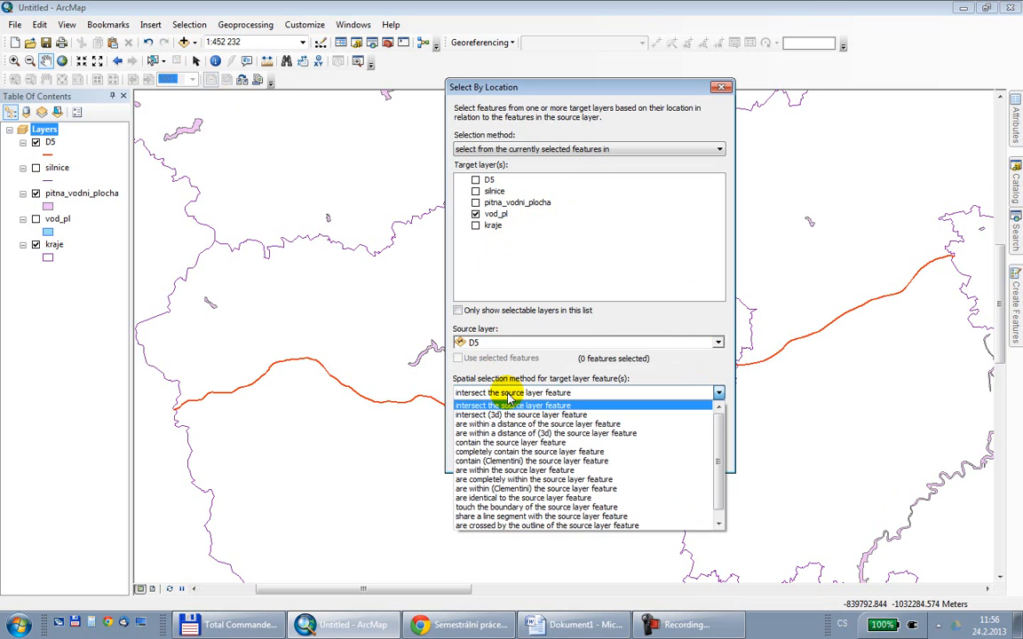
pyautogui.click(538, 426)
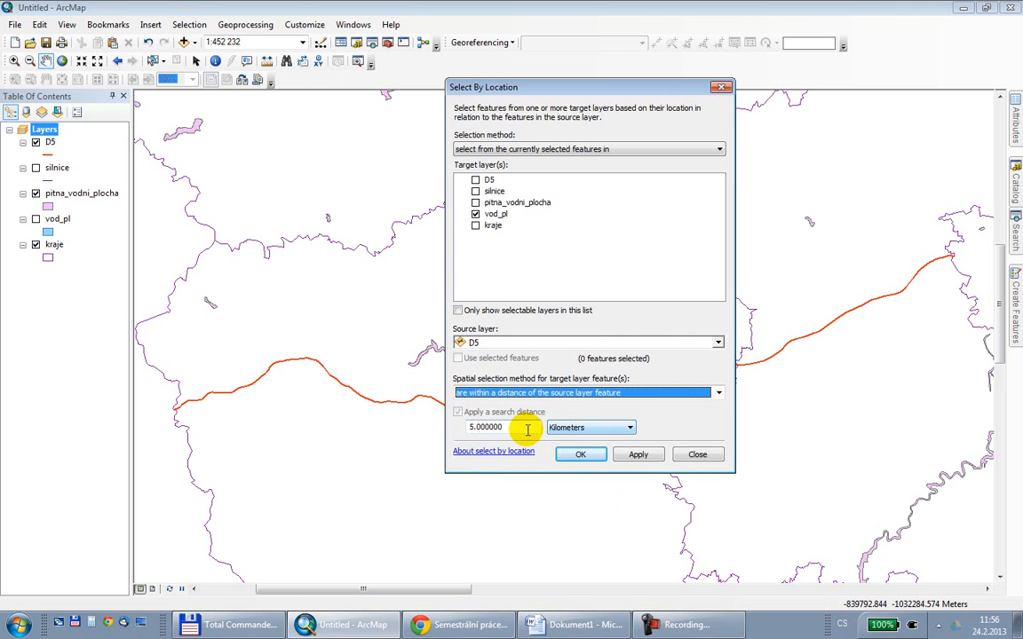
pyautogui.click(528, 430)
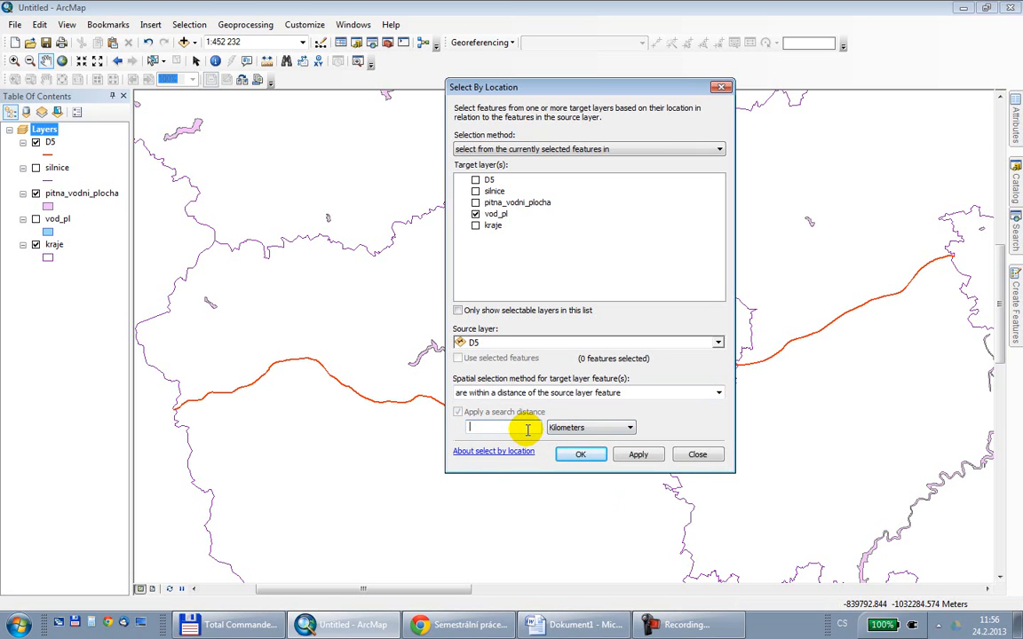
pyautogui.write('500')
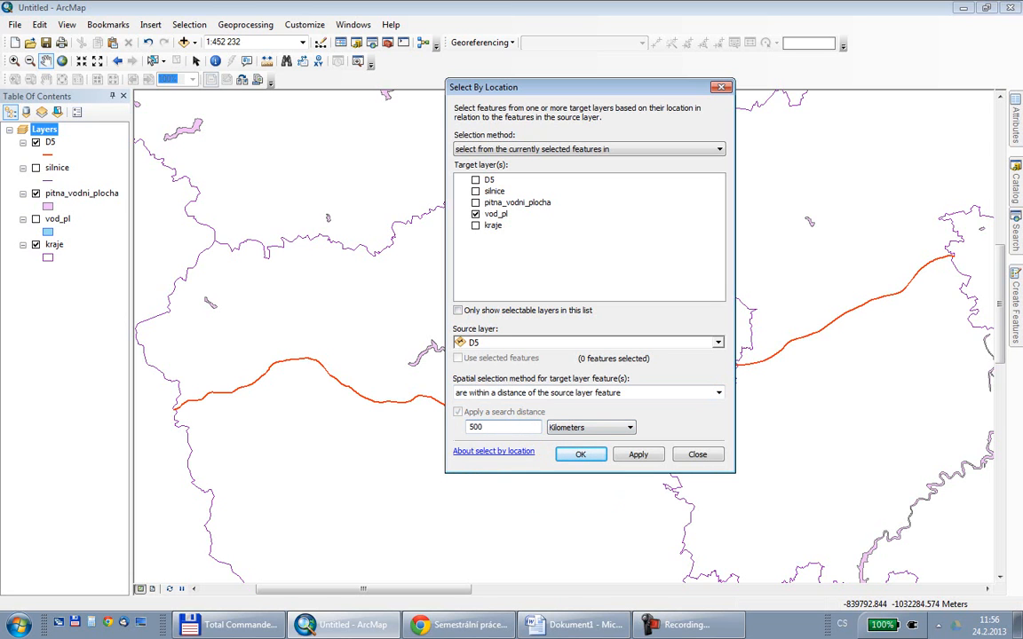
pyautogui.click(561, 427)
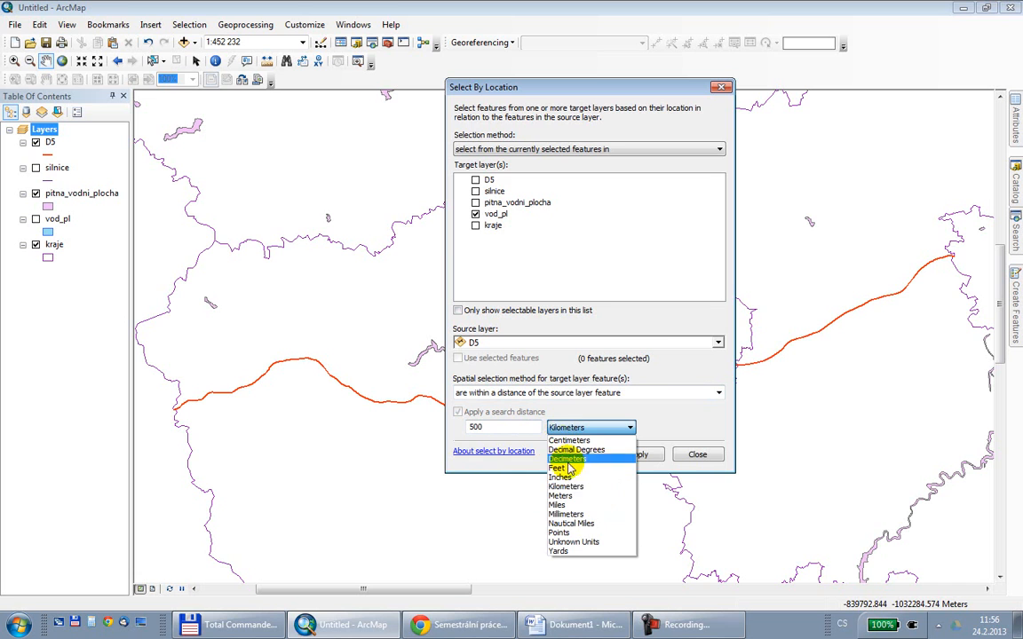
pyautogui.click(565, 495)
pyautogui.click(578, 454)
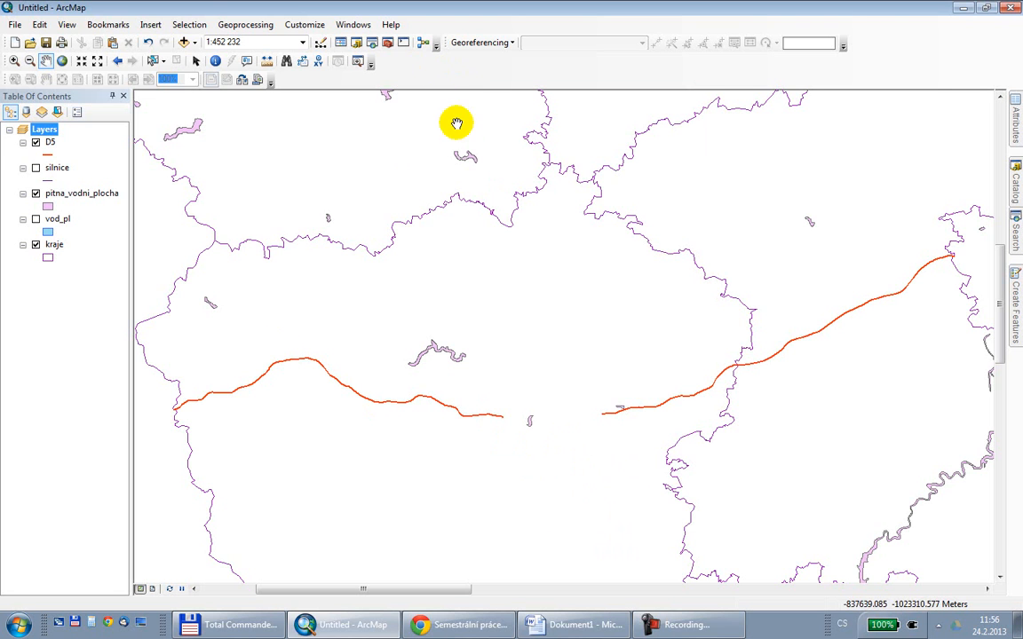
# - Change the location selection's target to pitna_vodni_plocha and its method to "select features from", and apply it with 500 kilometers around D5
pyautogui.click(189, 24)
pyautogui.click(190, 55)
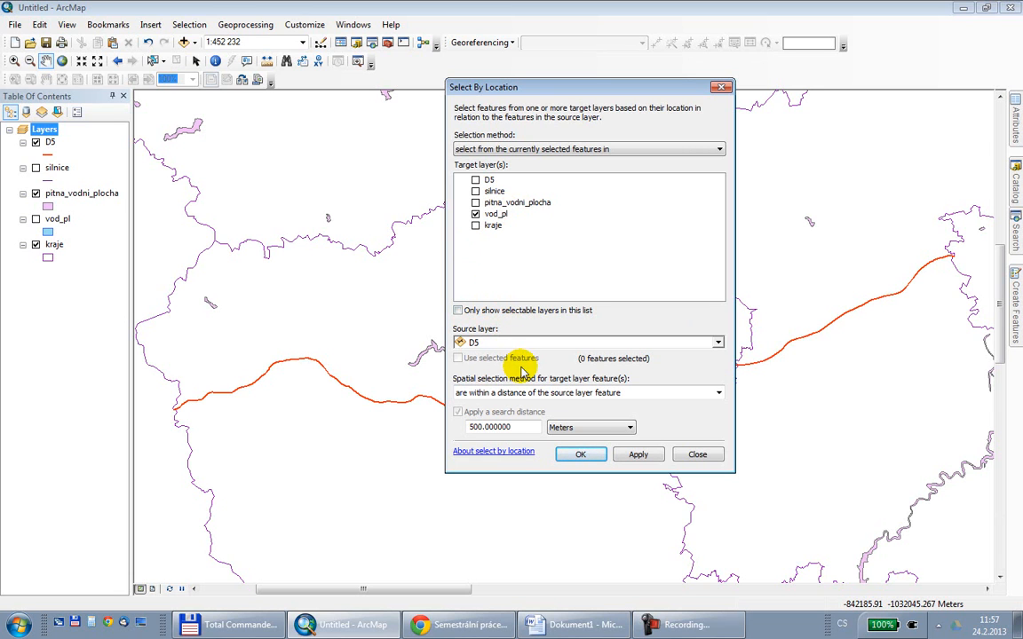
pyautogui.click(476, 214)
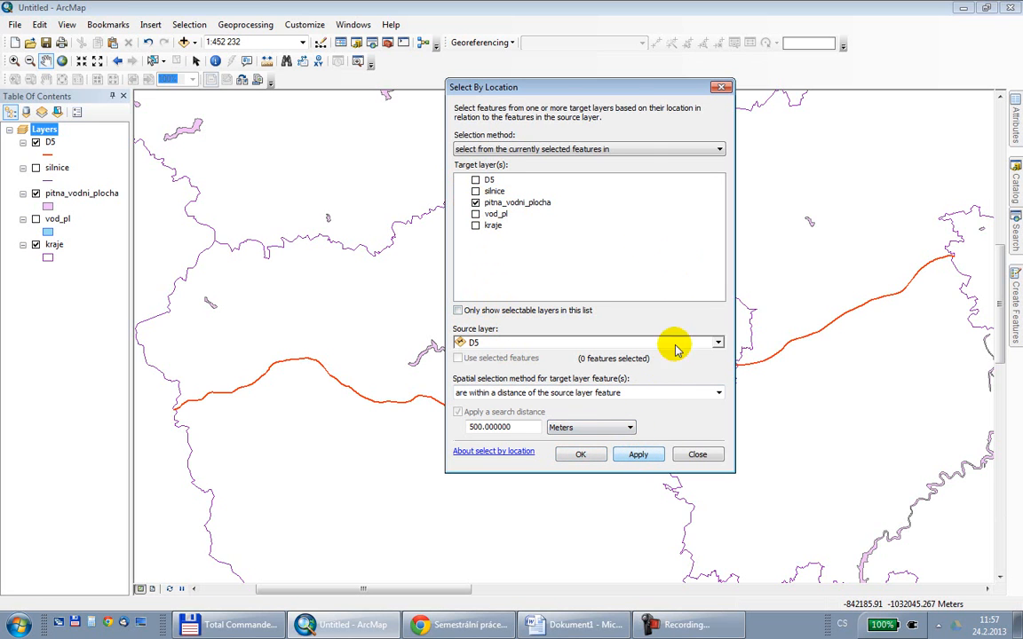
pyautogui.moveTo(628, 96); pyautogui.dragTo(632, 185)
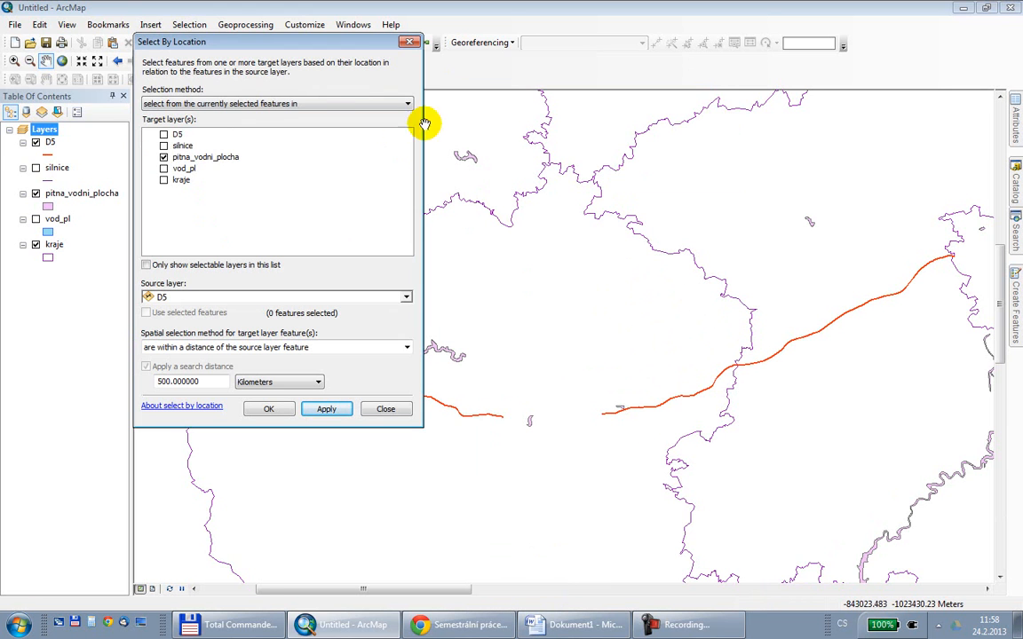
pyautogui.click(253, 103)
pyautogui.click(245, 117)
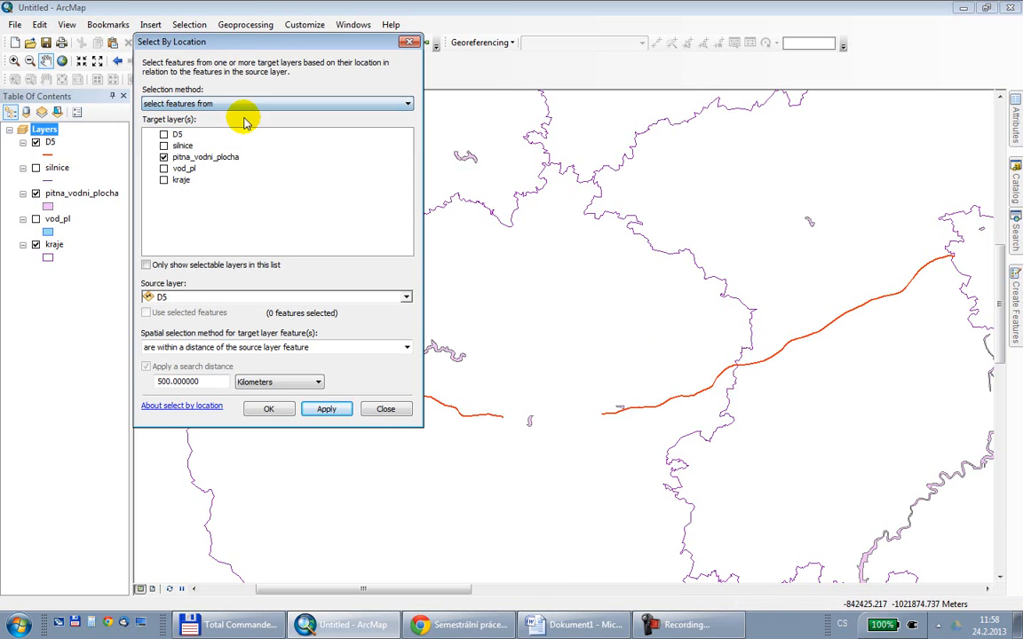
pyautogui.moveTo(242, 42); pyautogui.dragTo(337, 73)
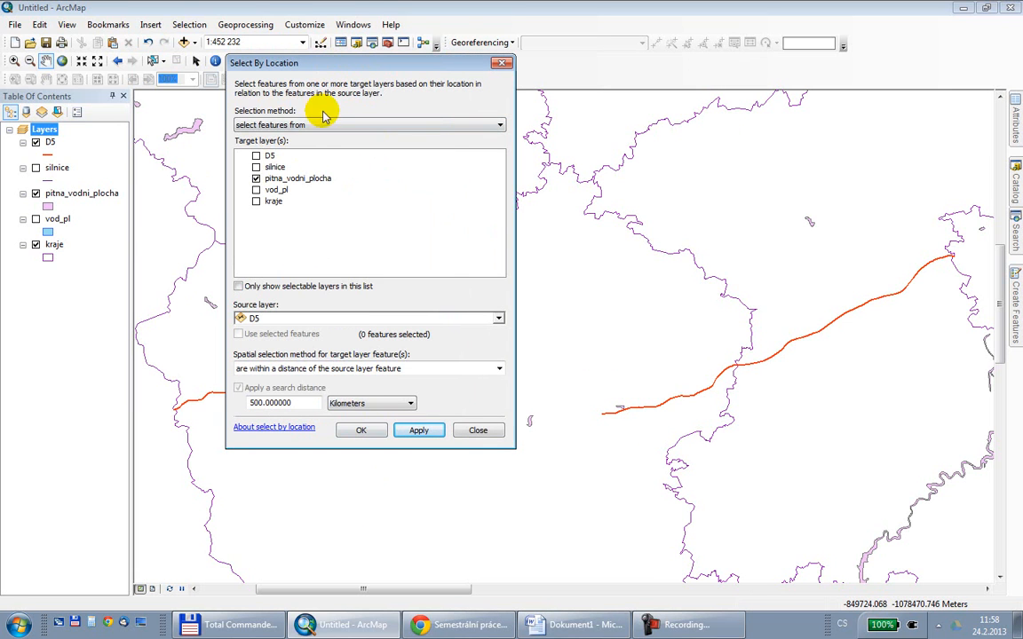
pyautogui.click(420, 433)
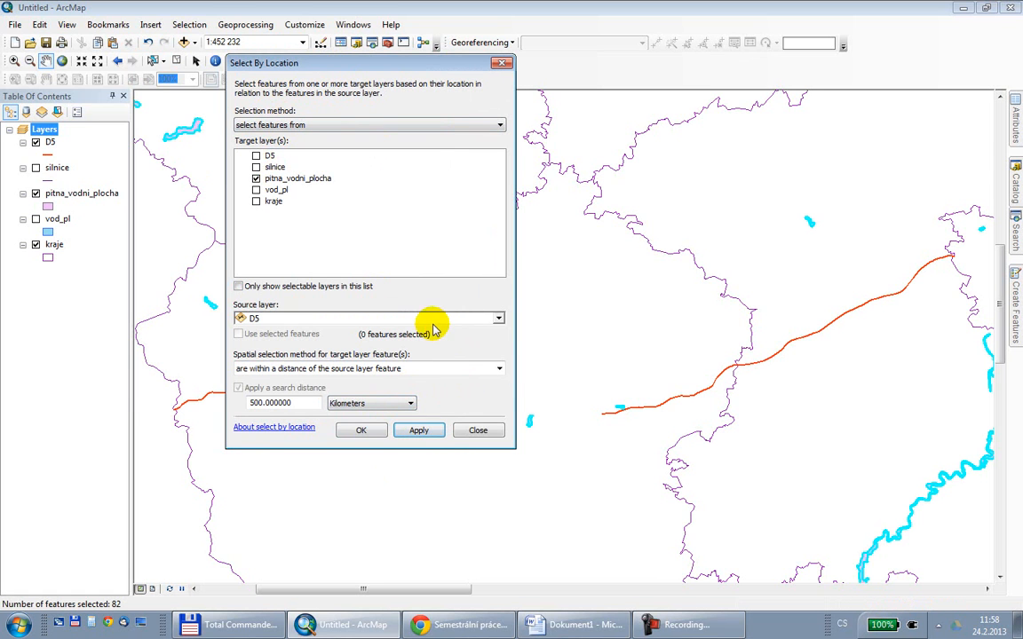
# - Switch the search distance unit to meters and reapply the selection of pitna_vodni_plocha features around D5
pyautogui.click(340, 403)
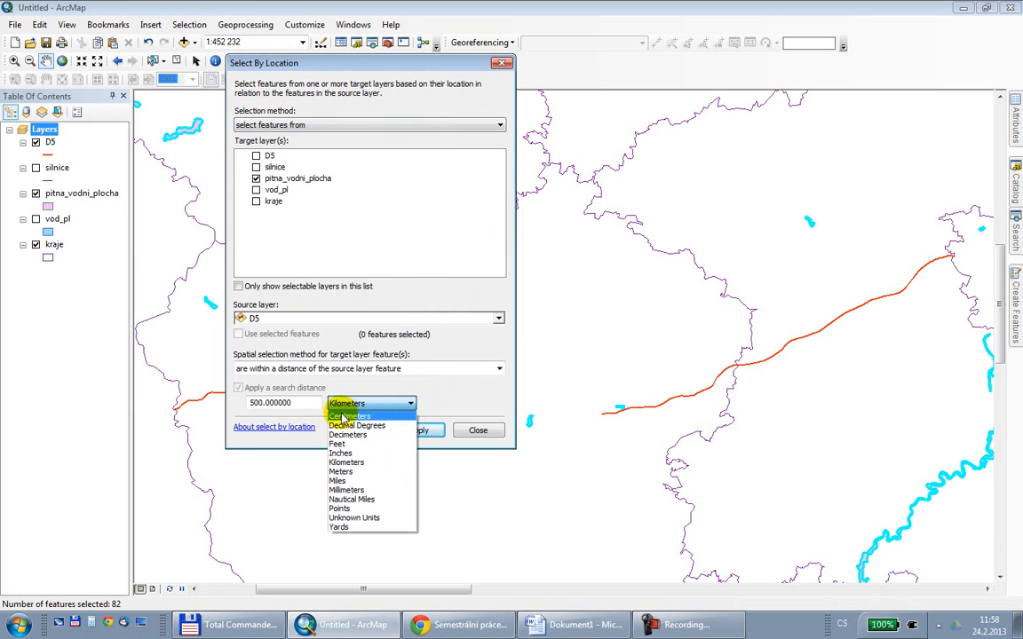
pyautogui.click(347, 472)
pyautogui.click(419, 432)
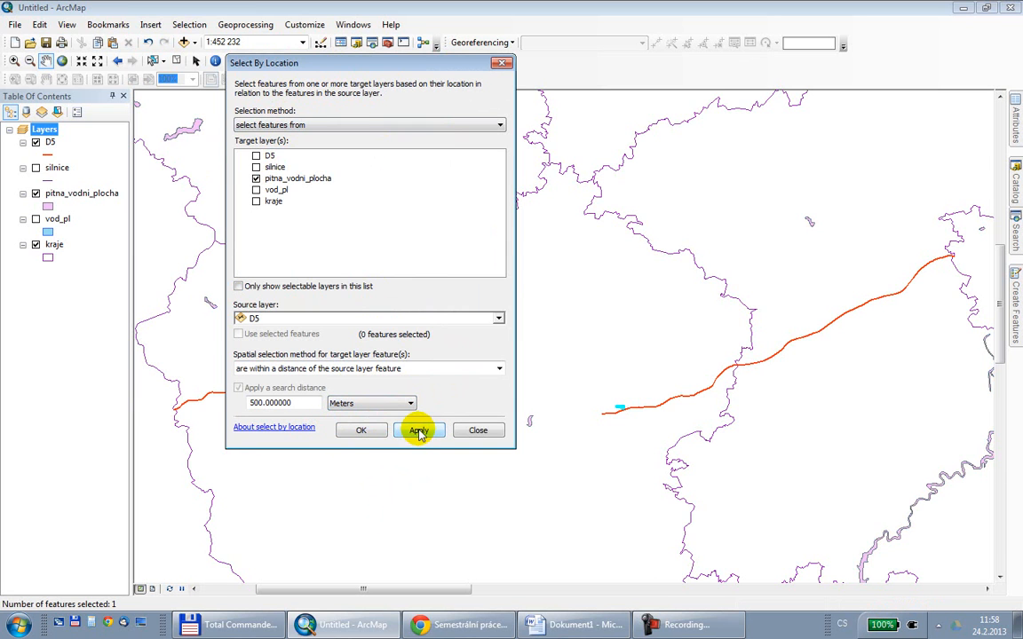
pyautogui.click(501, 64)
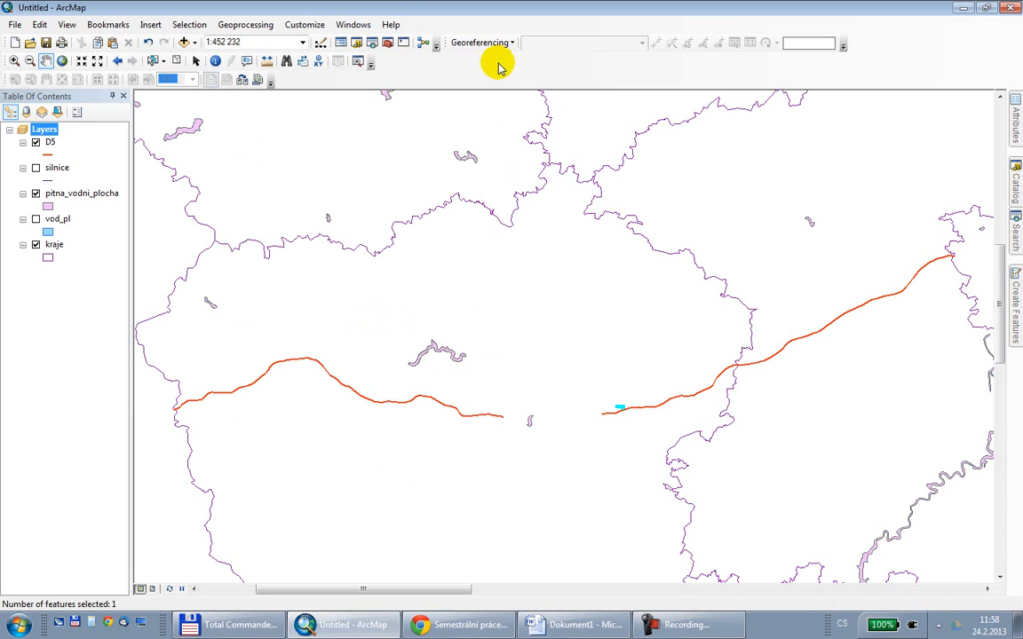
# - Inspect the selected water reservoir beside the D5 motorway up close
pyautogui.click(14, 60)
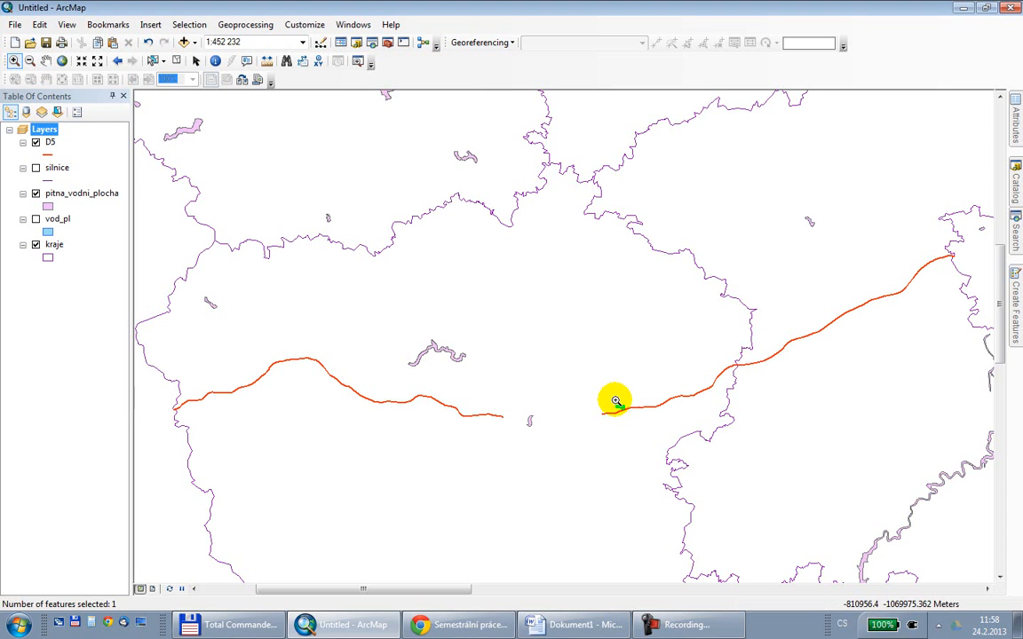
pyautogui.moveTo(605, 395); pyautogui.dragTo(638, 418)
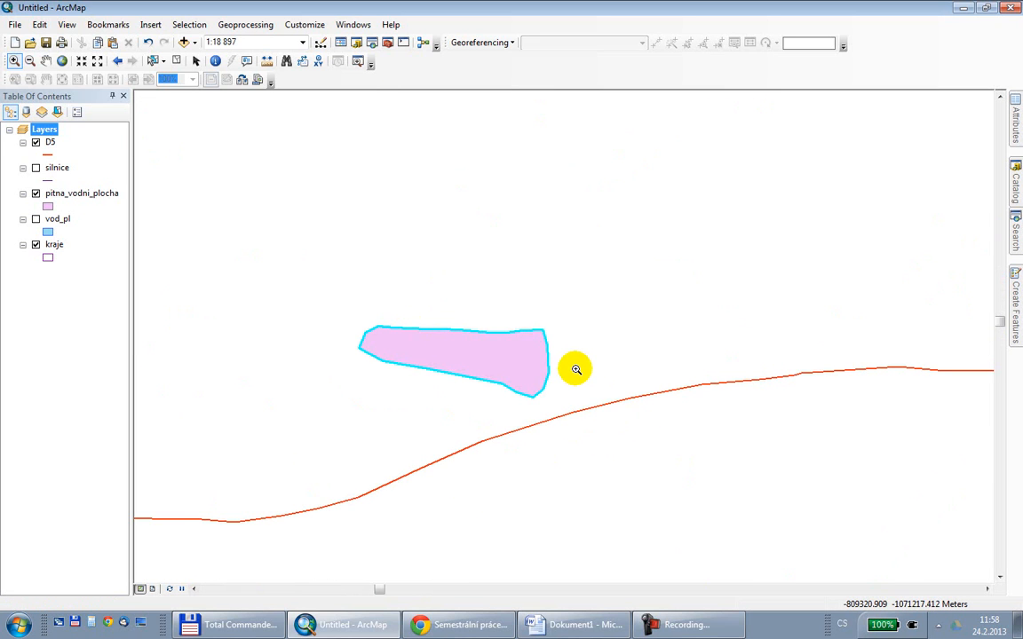
pyautogui.scroll(6, 576, 369)
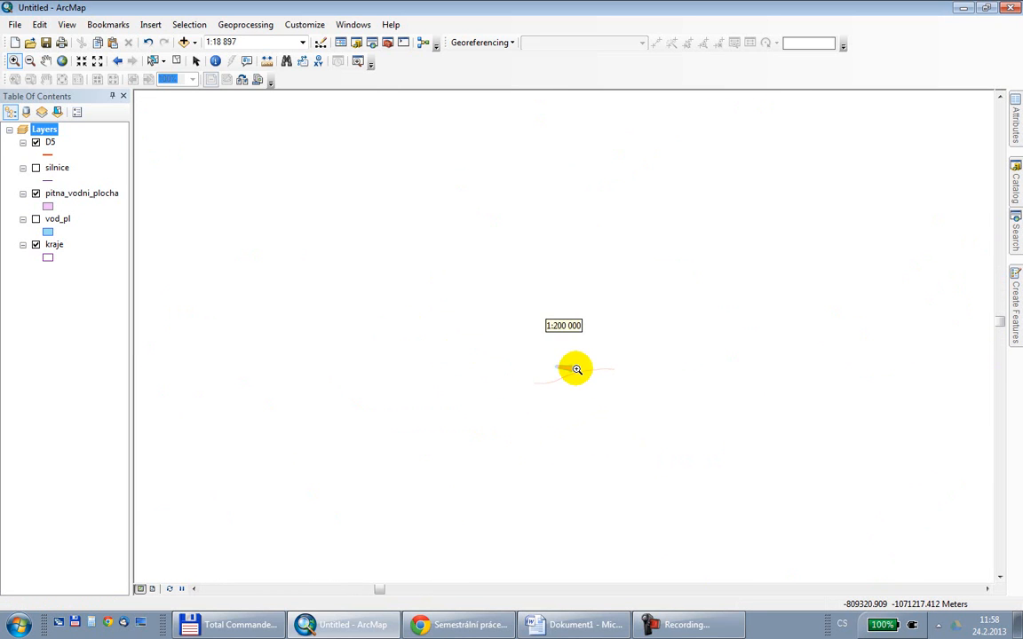
pyautogui.scroll(4, 577, 370)
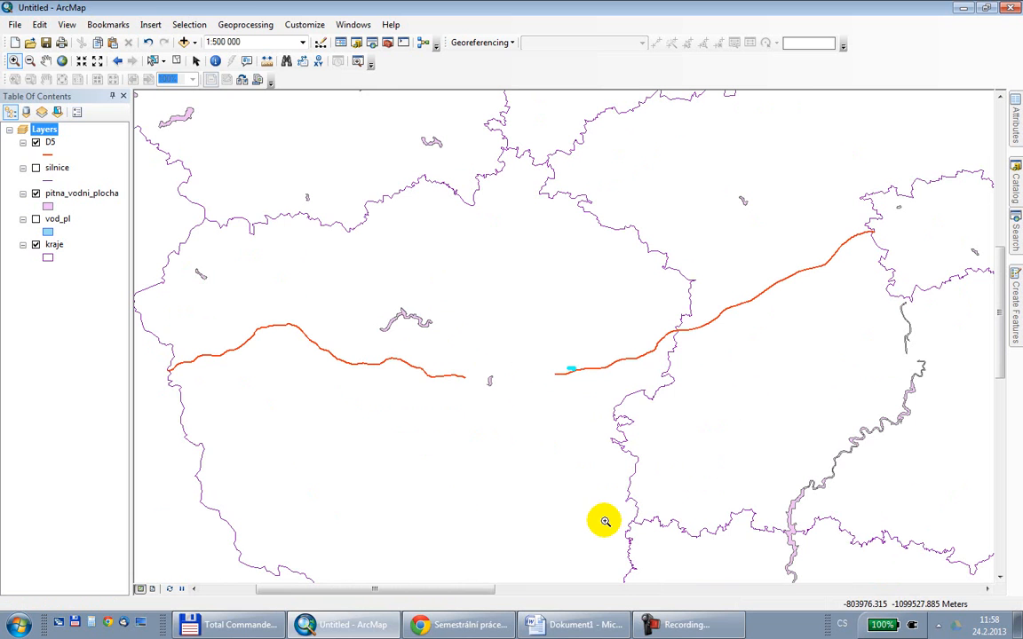
# - Switch to the Word document and read the Příklad 2 assignment about bathing waters near forests and roads
pyautogui.click(556, 627)
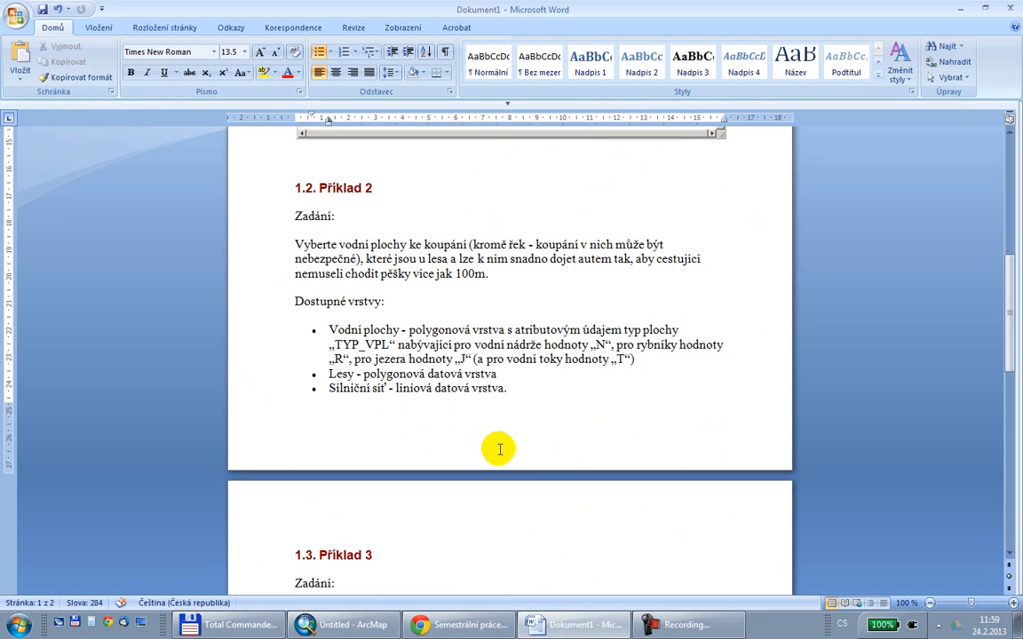
pyautogui.click(294, 247)
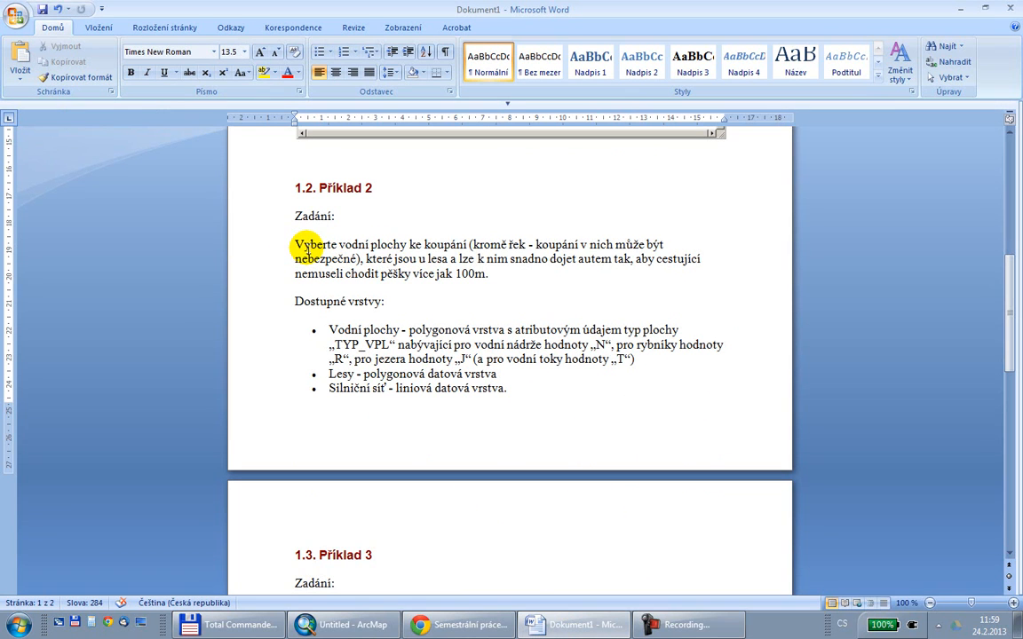
pyautogui.click(472, 245)
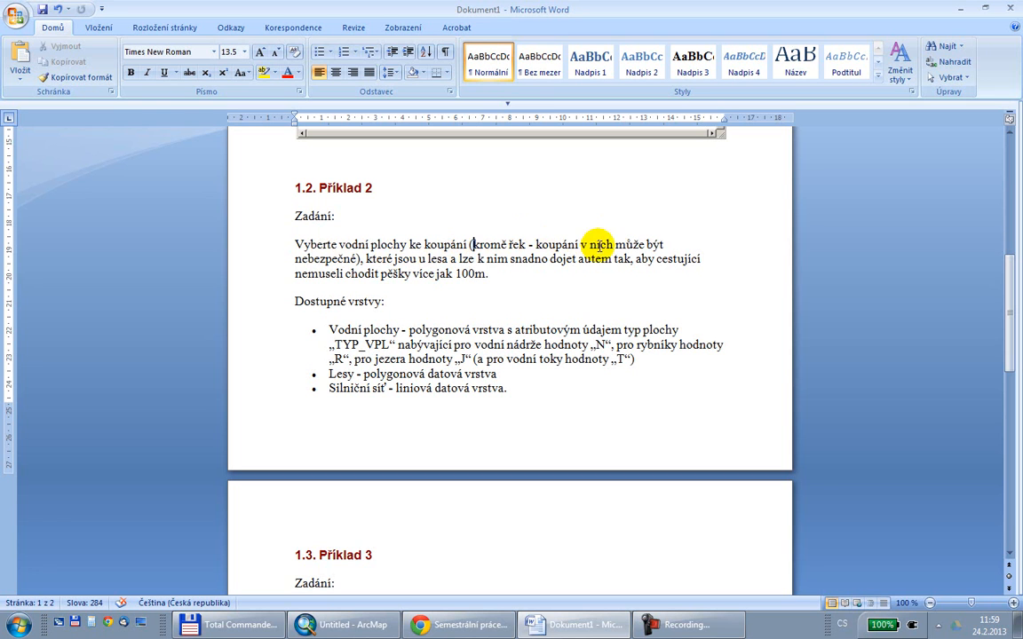
pyautogui.tripleClick(600, 257)
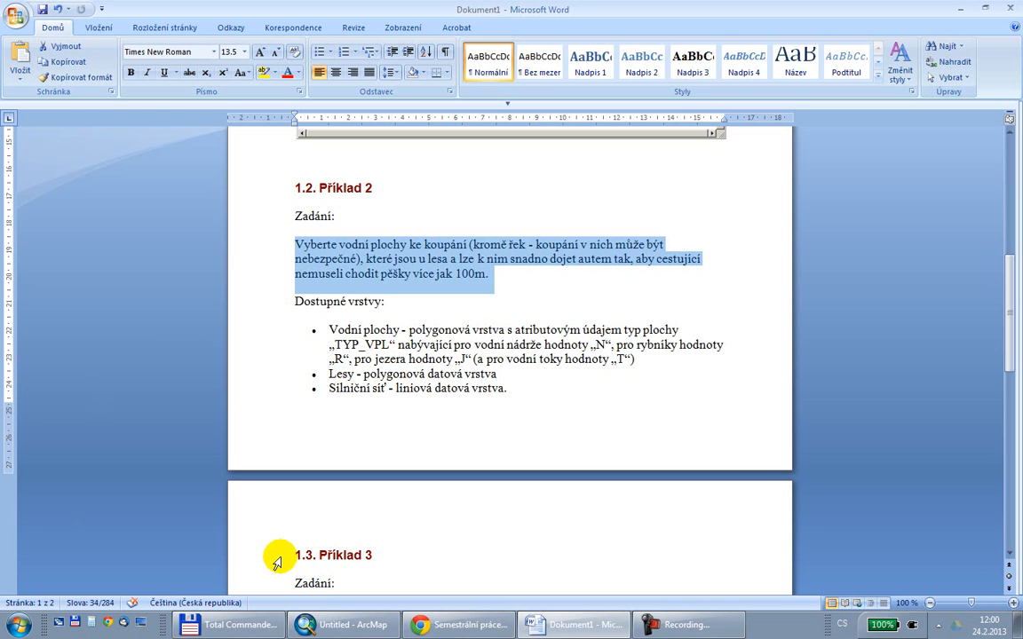
# - Switch back to ArcMap and add the LESY.shp forest layer from the Data folder to the map
pyautogui.click(326, 627)
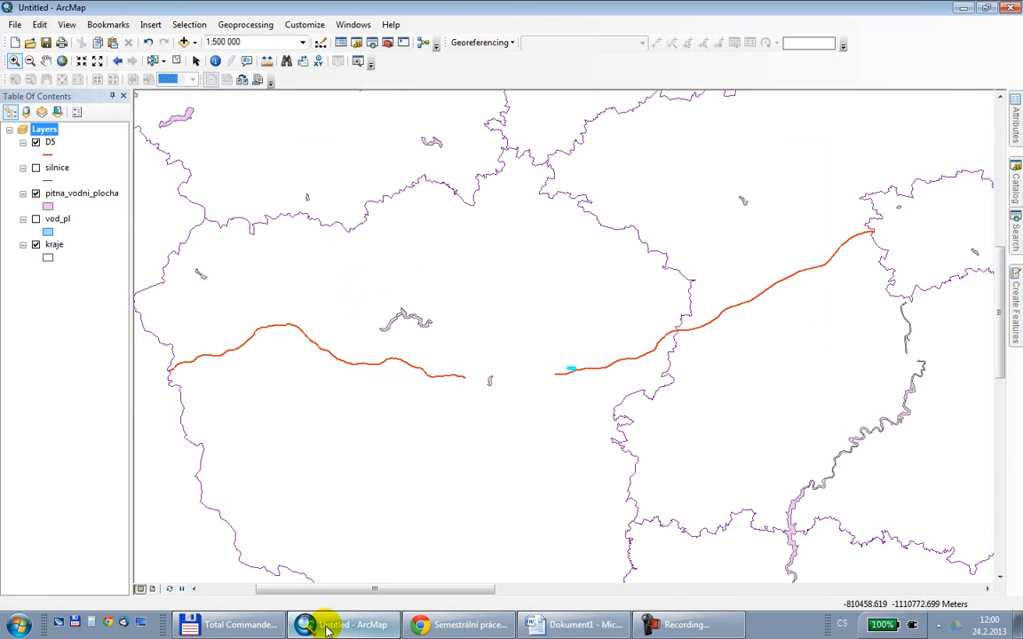
pyautogui.click(61, 61)
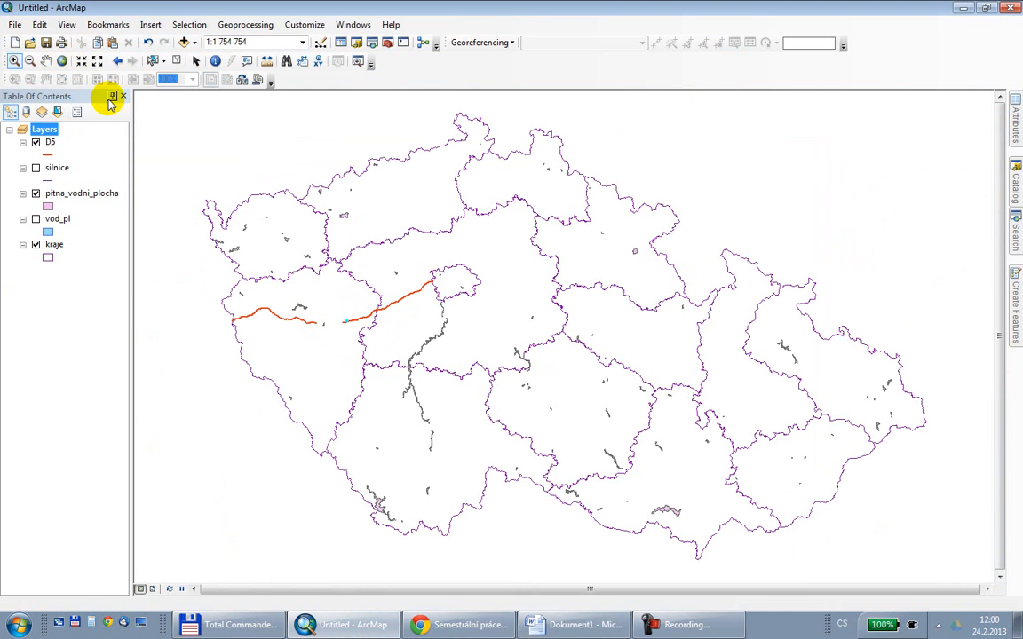
pyautogui.click(184, 42)
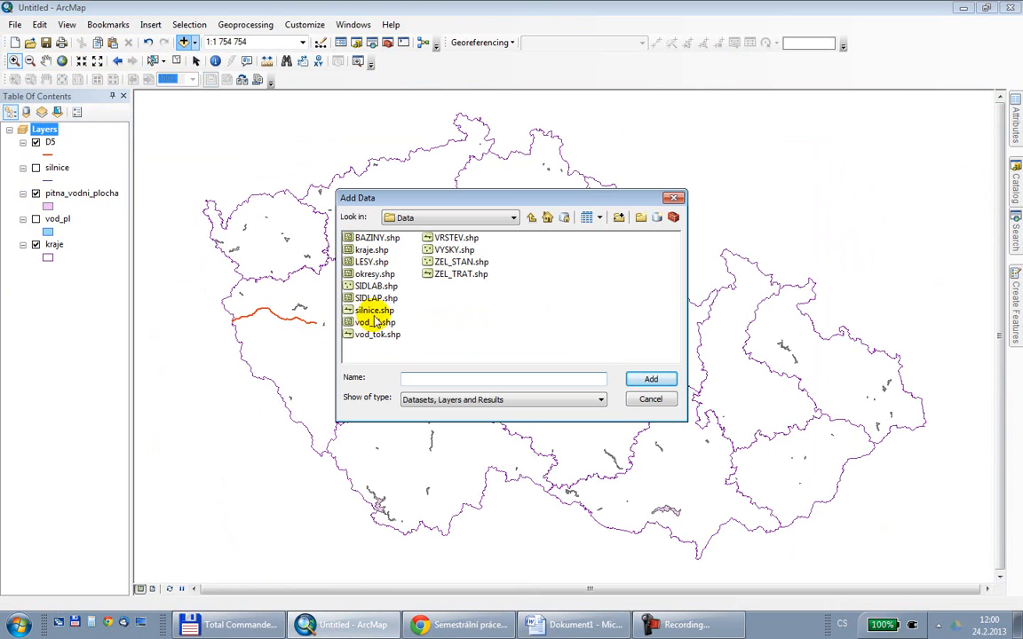
pyautogui.click(371, 262)
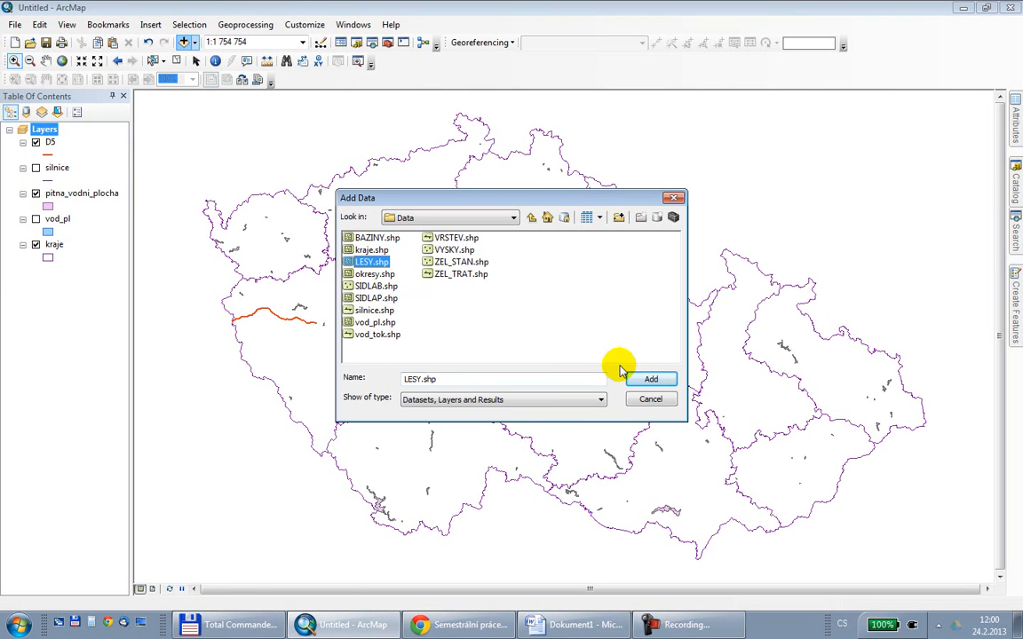
pyautogui.click(646, 379)
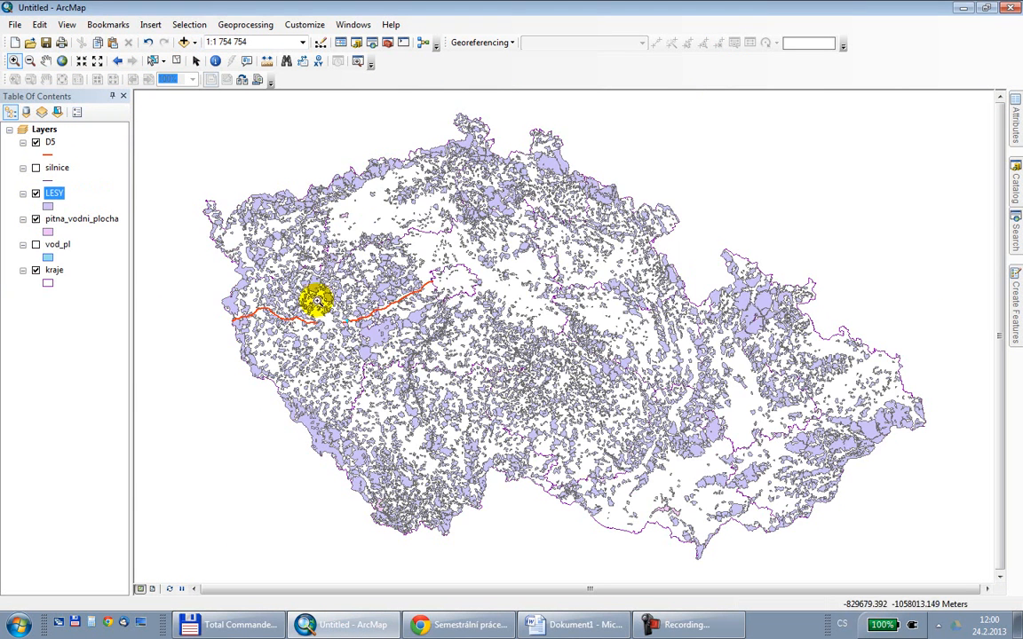
# - Apply the solid Green symbol without an outline to the LESY layer
pyautogui.click(48, 206)
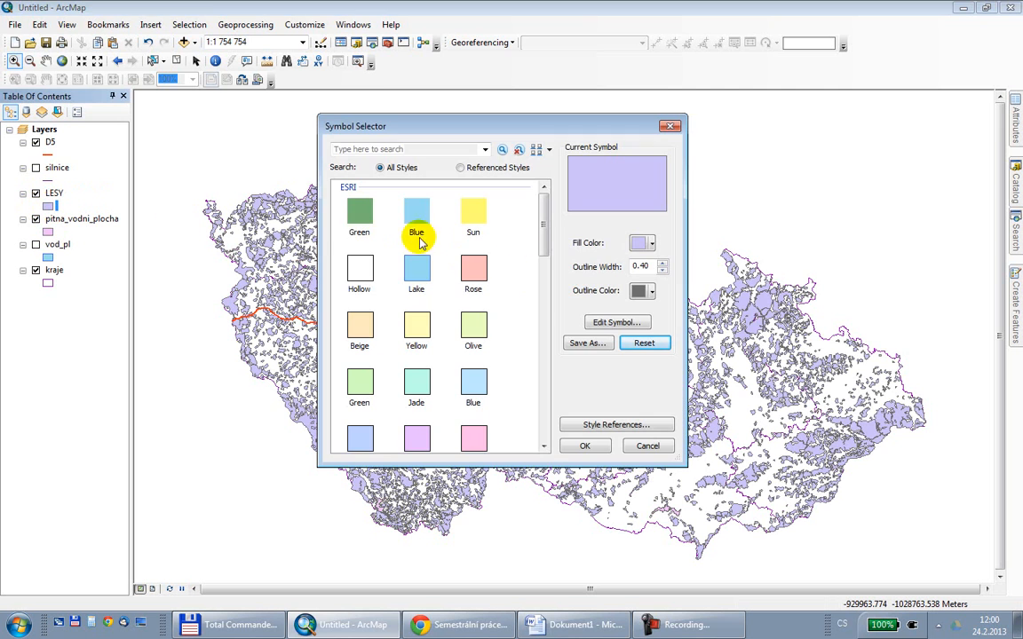
pyautogui.click(361, 213)
pyautogui.click(588, 446)
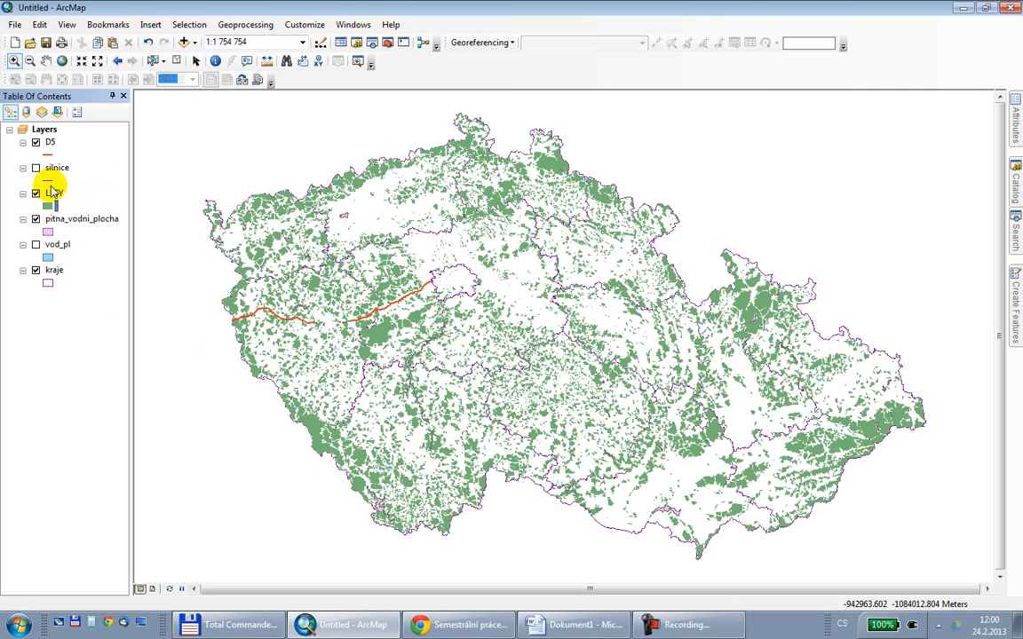
# - Move kraje above LESY and vod_pl below silnice, showing silnice and vod_pl while hiding D5 and pitna_vodni_plocha
pyautogui.moveTo(53, 272); pyautogui.dragTo(55, 180)
pyautogui.click(35, 143)
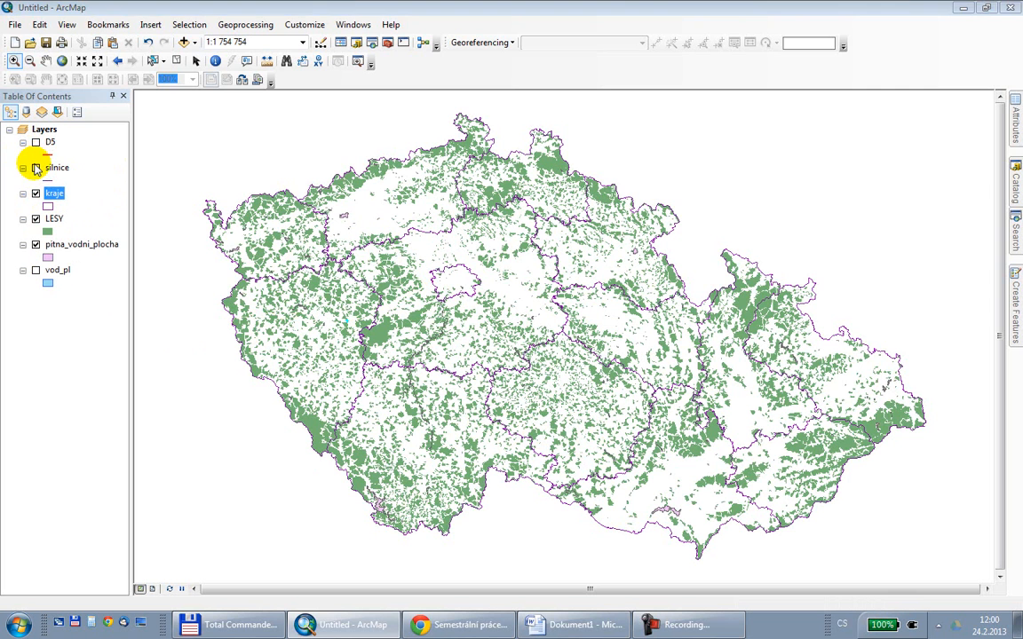
pyautogui.click(35, 168)
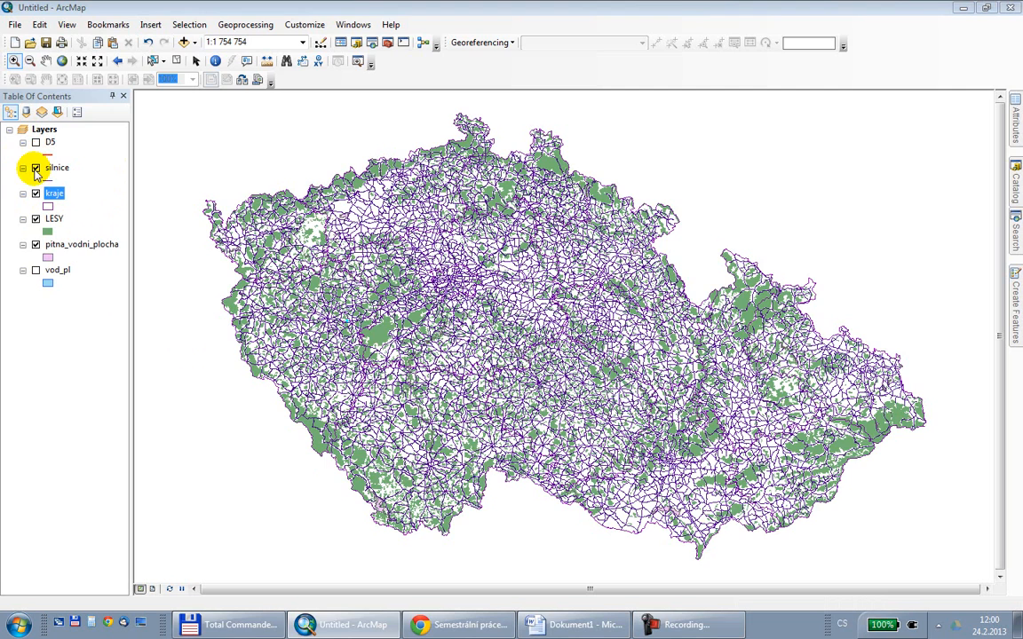
pyautogui.click(35, 245)
pyautogui.click(36, 270)
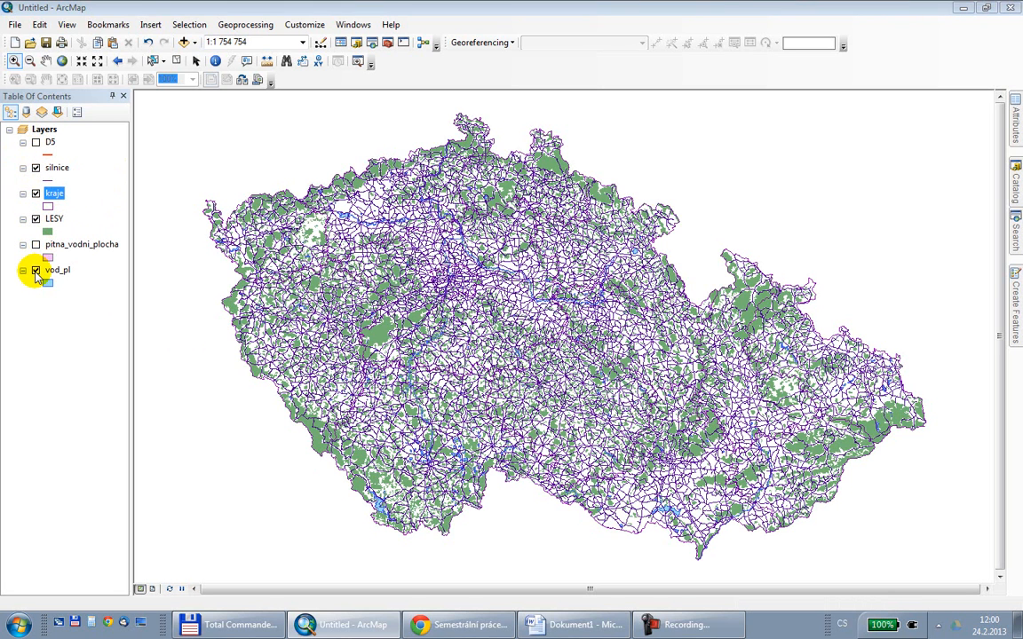
pyautogui.moveTo(64, 271); pyautogui.dragTo(68, 191)
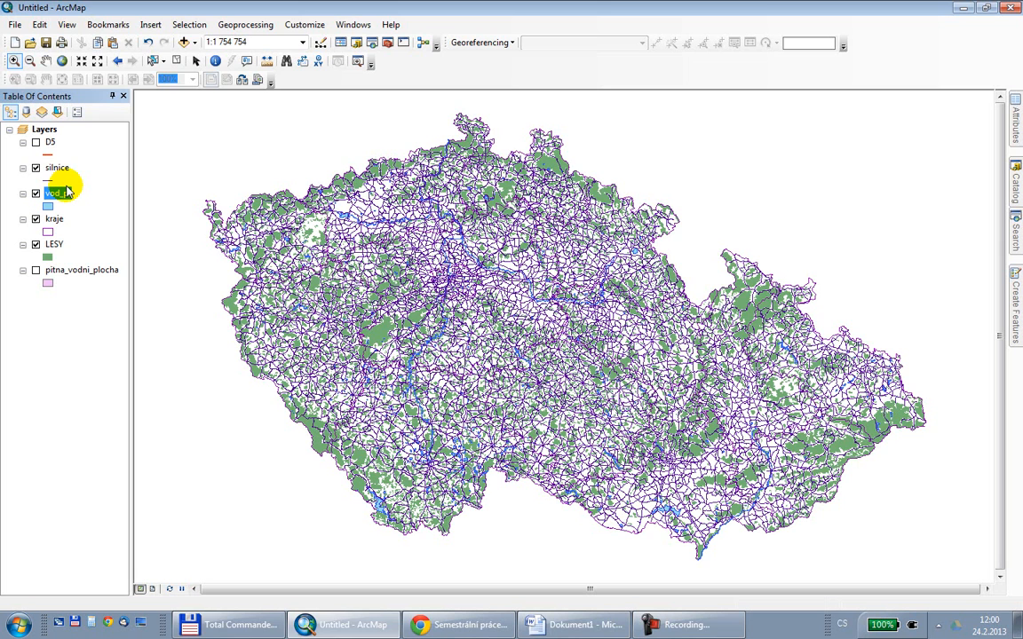
# - Recheck the Příklad 2 assignment in Word, and back in ArcMap open Select By Attributes for the vod_pl layer
pyautogui.click(586, 624)
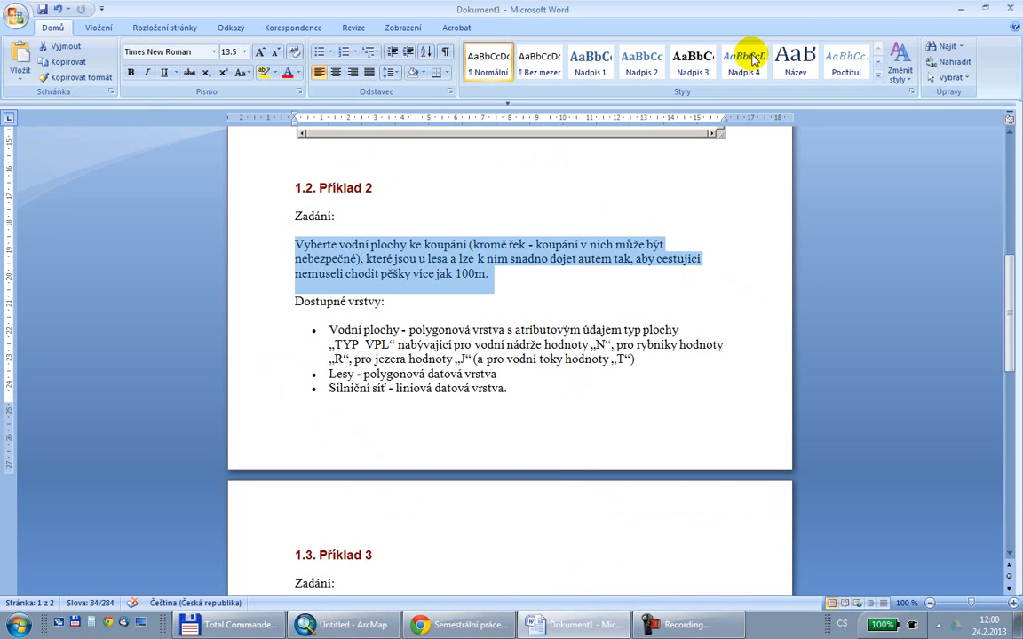
pyautogui.click(959, 8)
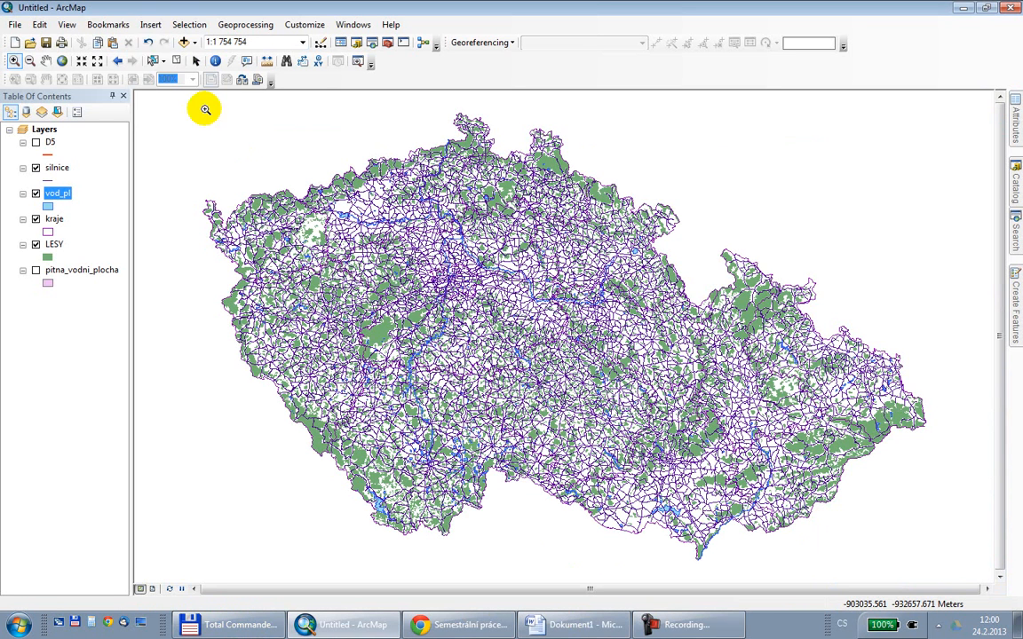
pyautogui.click(187, 25)
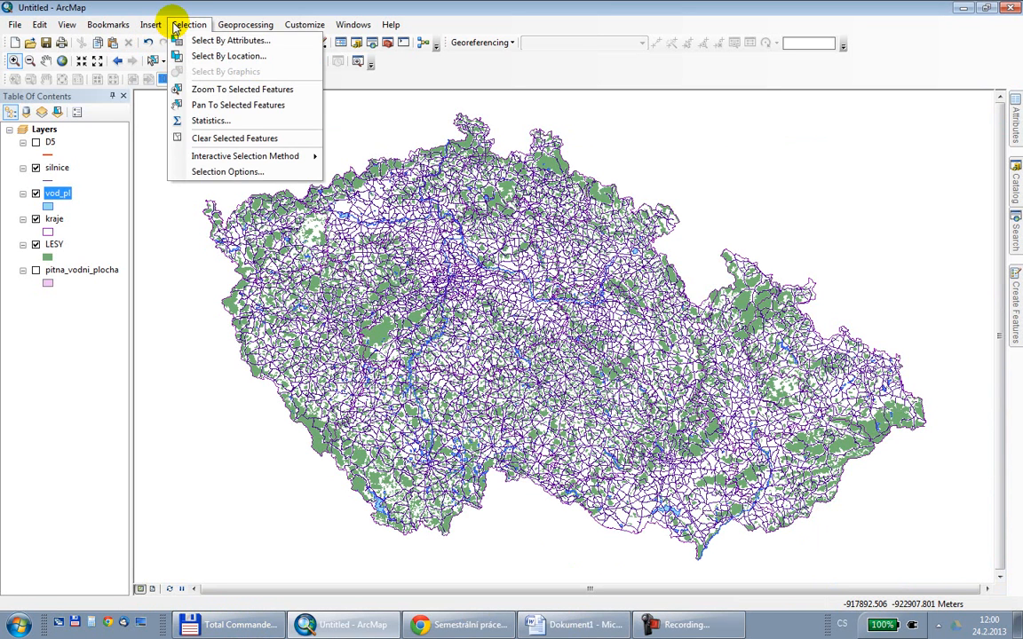
pyautogui.click(182, 40)
pyautogui.click(558, 155)
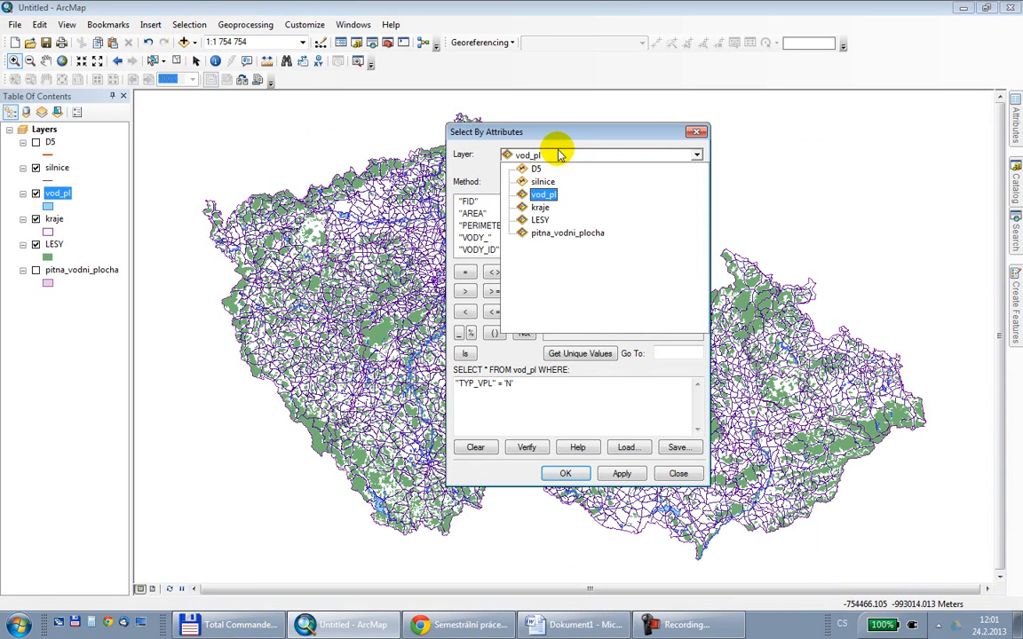
pyautogui.click(551, 192)
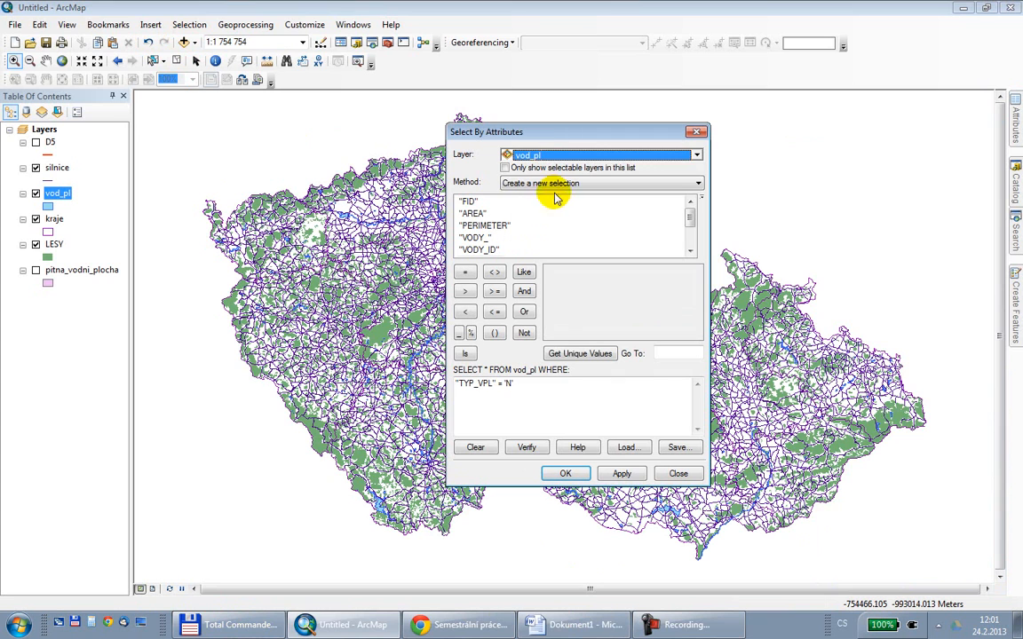
# - Extend the existing vod_pl query with OR "TYP_VPL" = 'J', checking the water type codes in the Word assignment
pyautogui.click(534, 383)
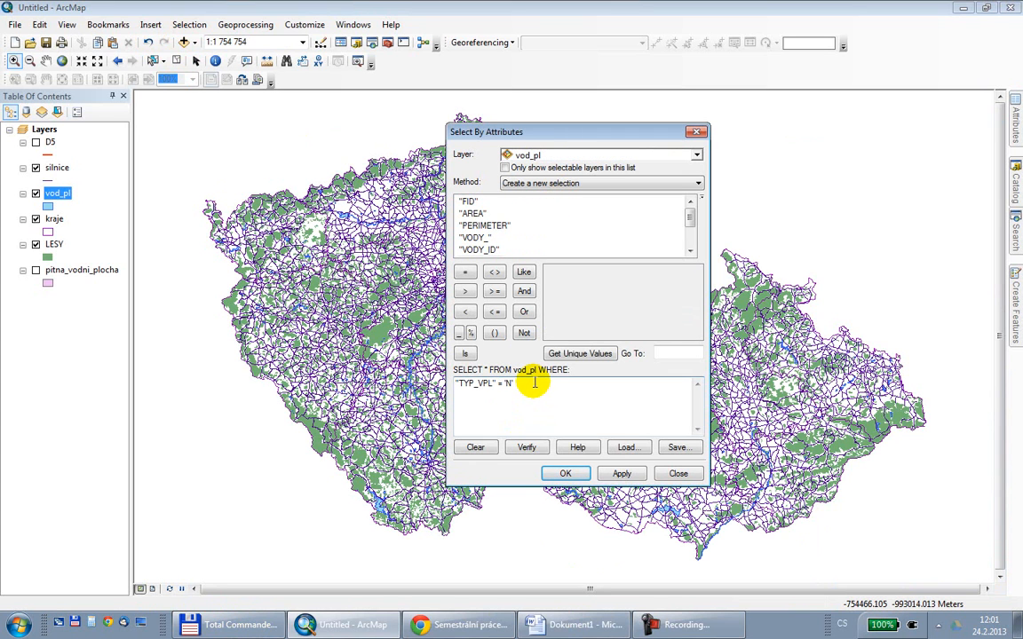
pyautogui.click(524, 312)
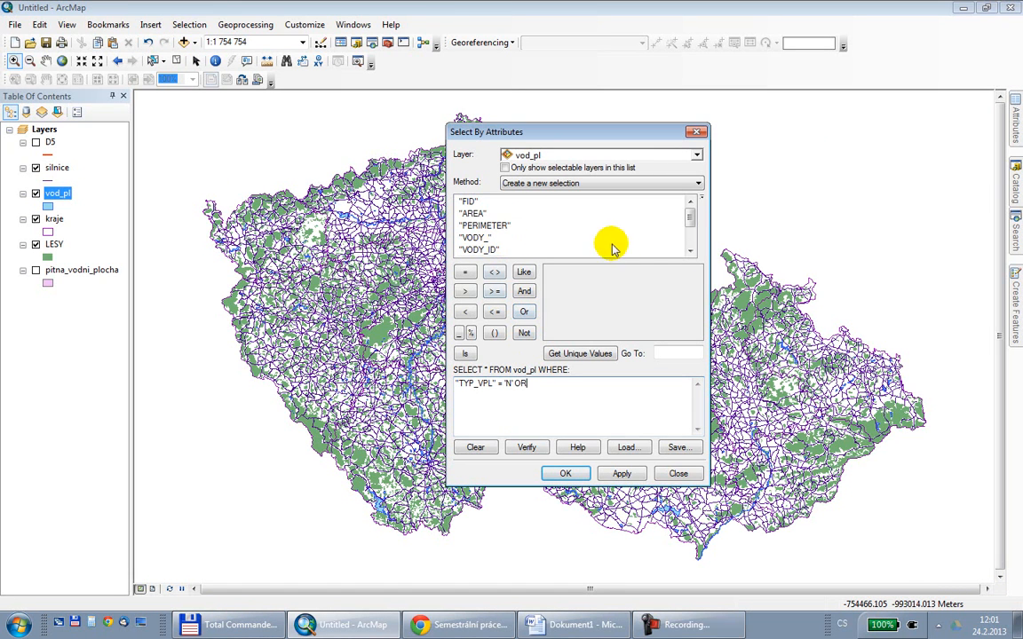
pyautogui.click(690, 253)
pyautogui.scroll(-1, 690, 255)
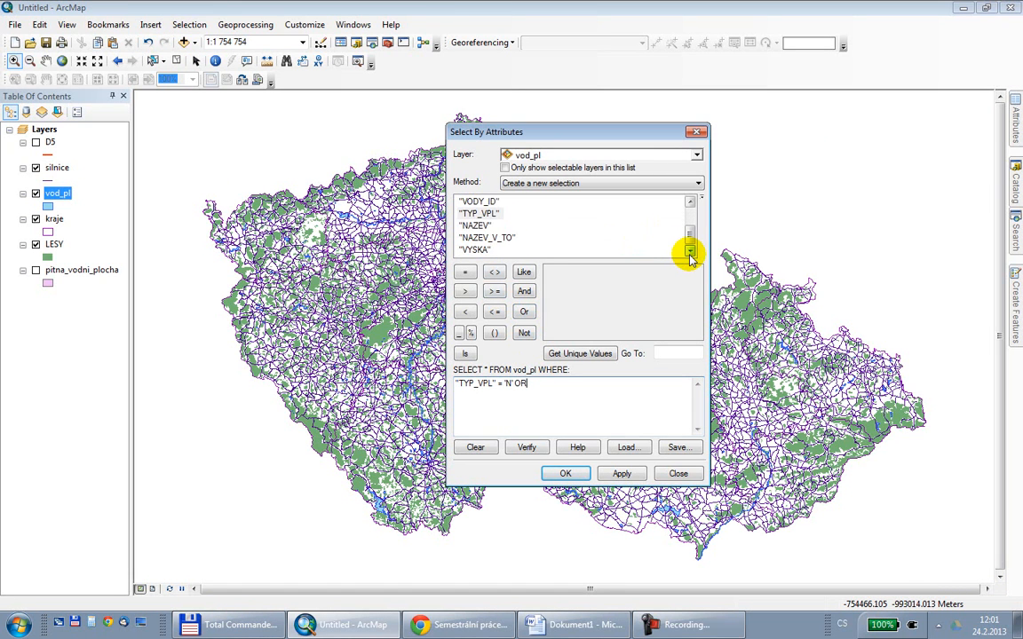
pyautogui.doubleClick(485, 215)
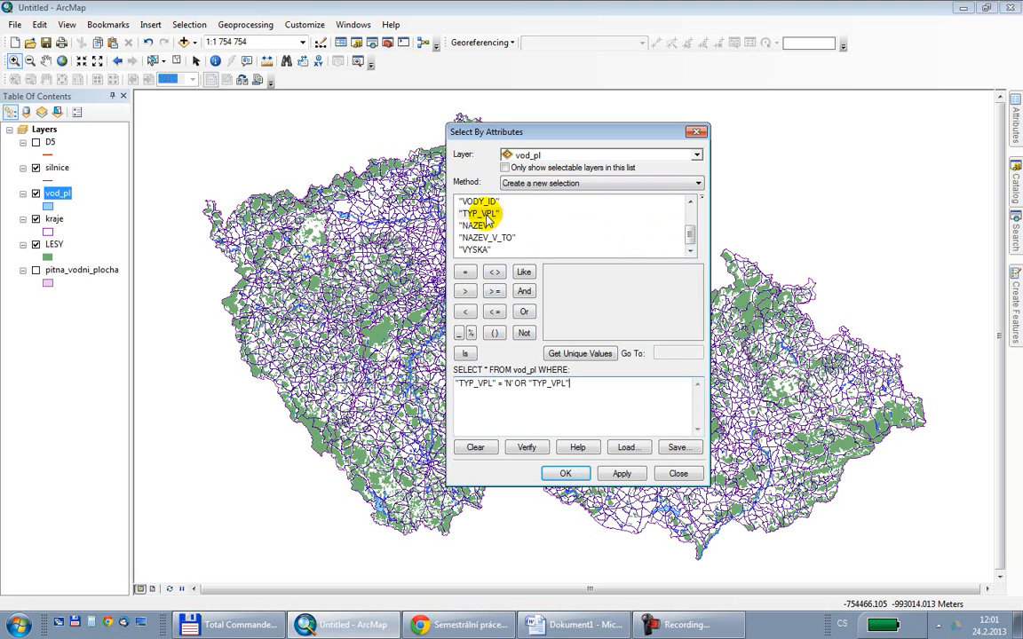
pyautogui.click(465, 272)
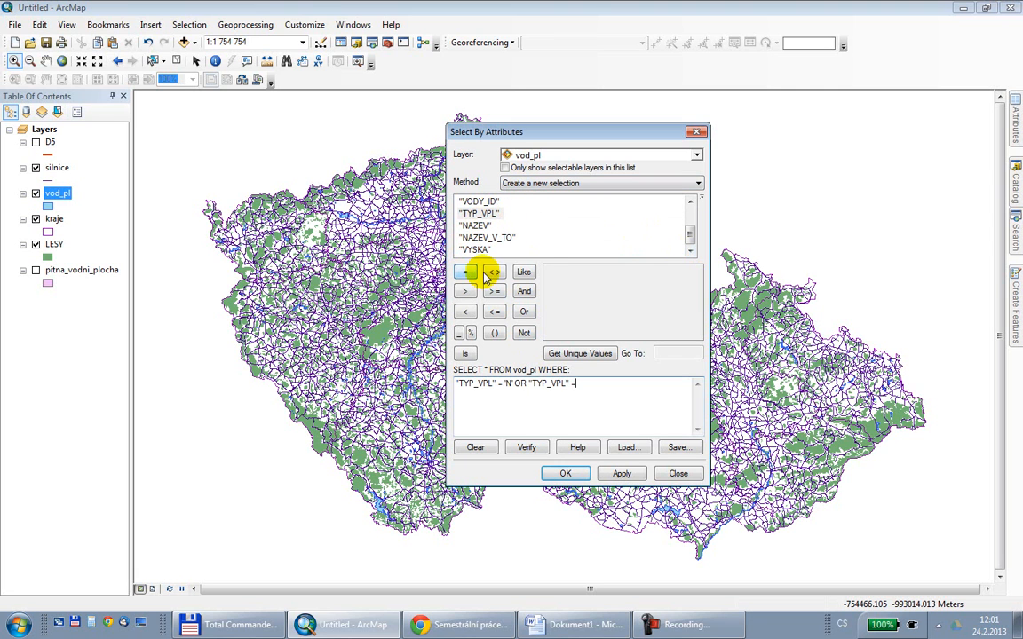
pyautogui.click(548, 352)
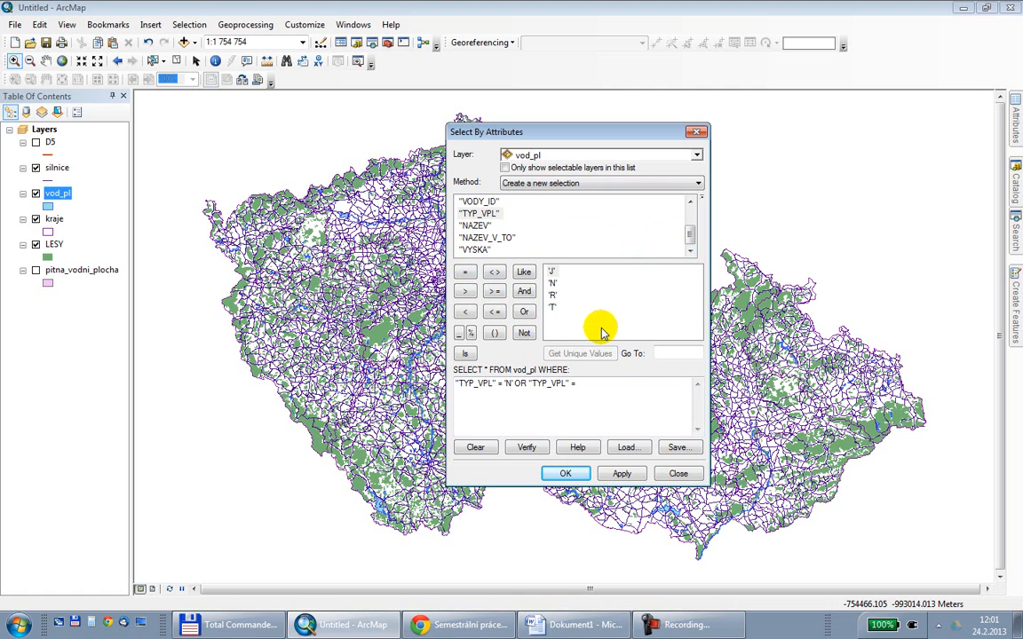
pyautogui.click(579, 625)
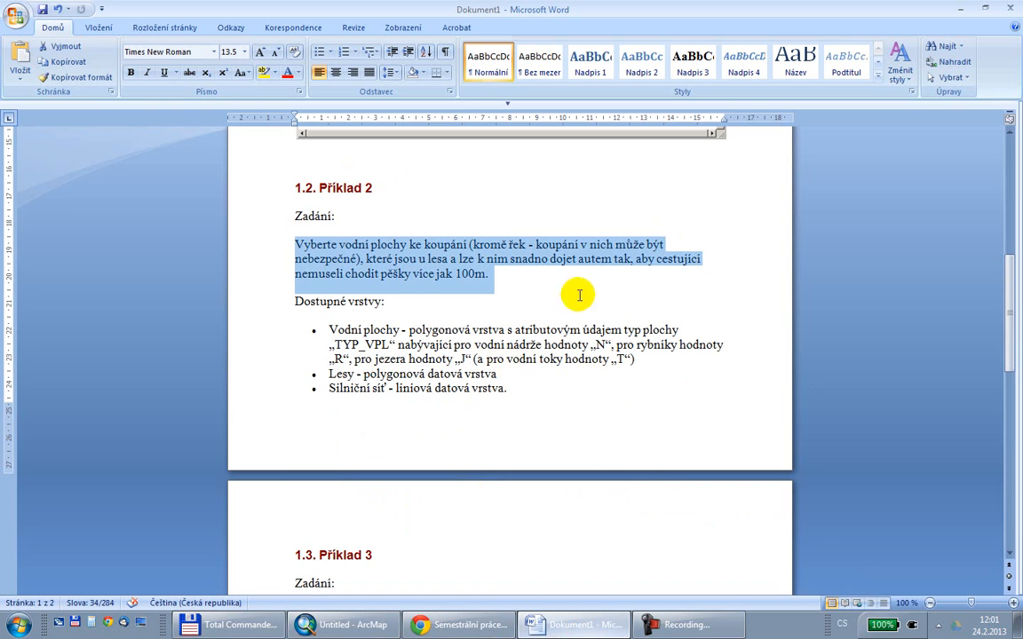
pyautogui.click(959, 9)
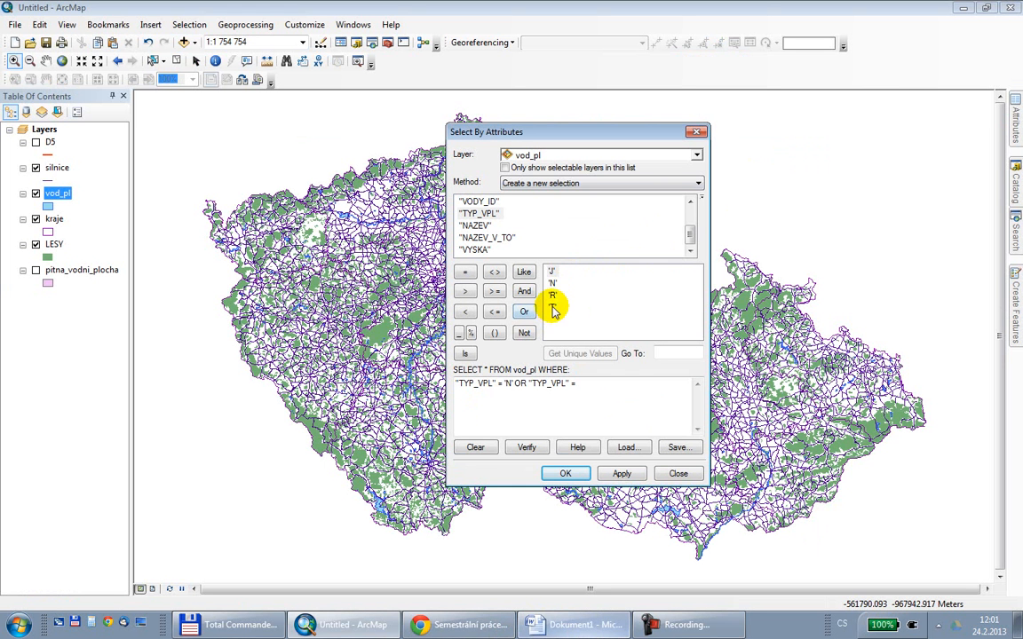
pyautogui.doubleClick(552, 270)
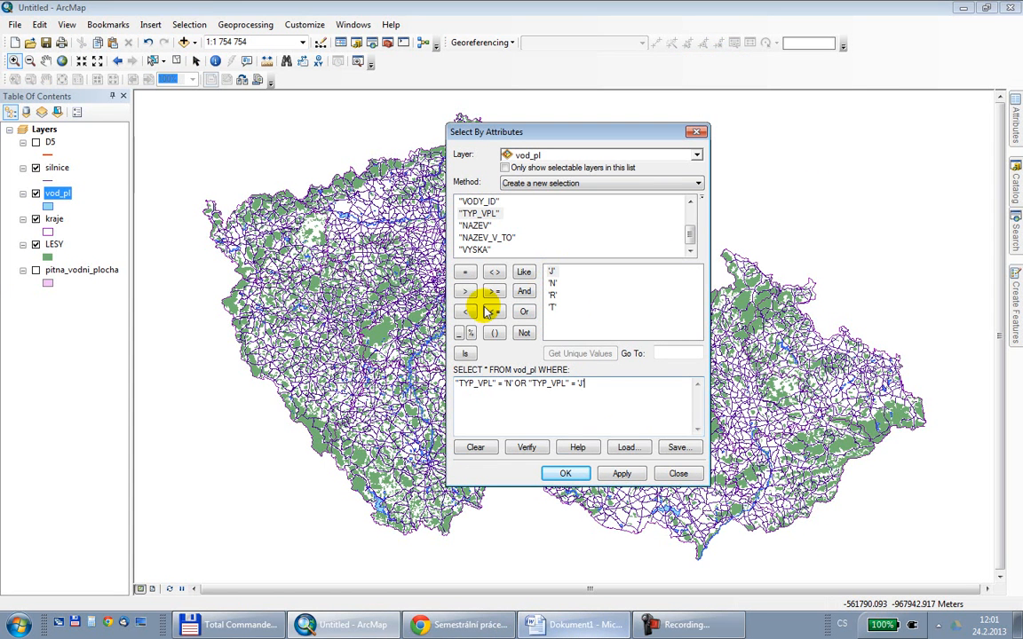
# - Add OR "TYP_VPL" = 'R' to the query and run the selection on vod_pl
pyautogui.click(524, 312)
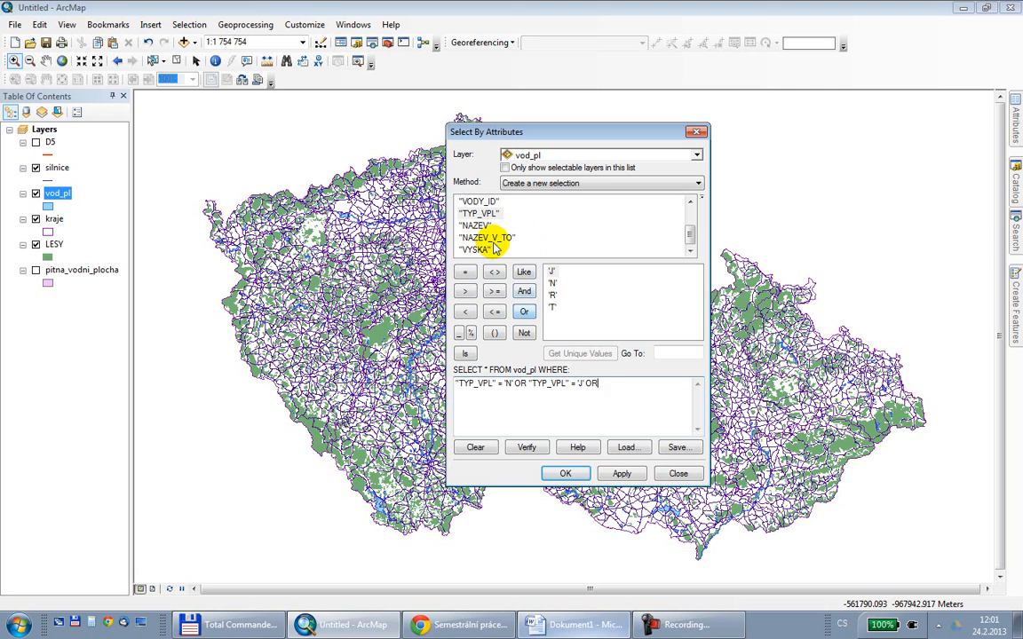
pyautogui.doubleClick(481, 214)
pyautogui.click(468, 273)
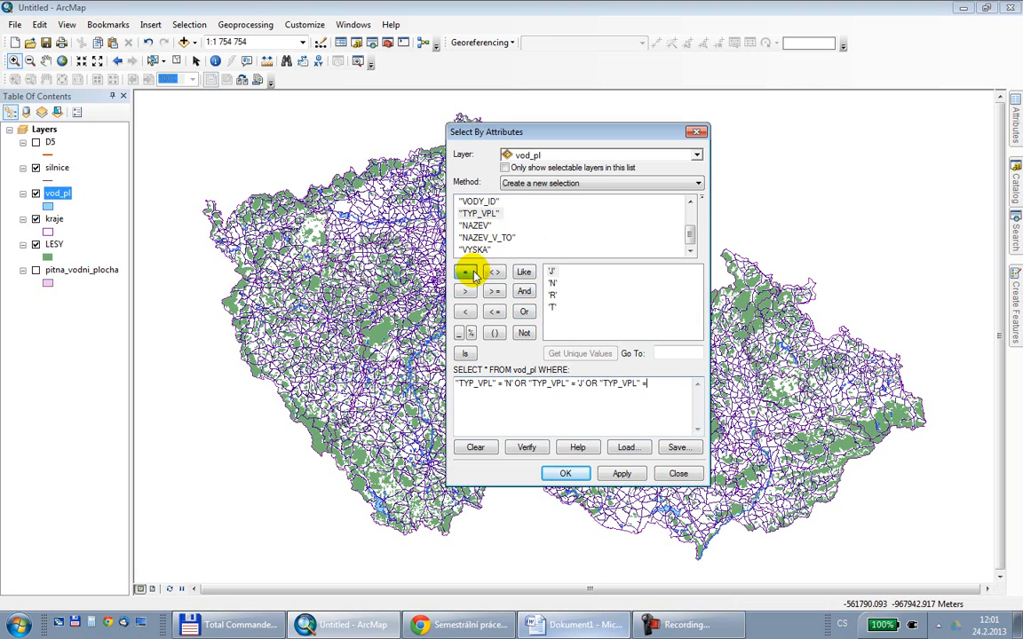
pyautogui.doubleClick(555, 296)
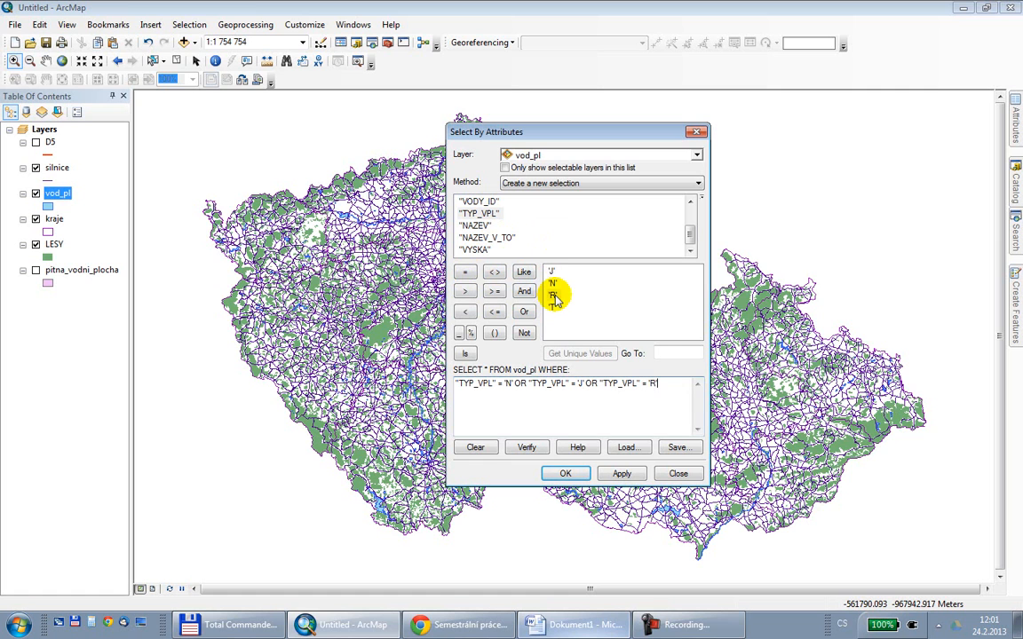
pyautogui.click(565, 476)
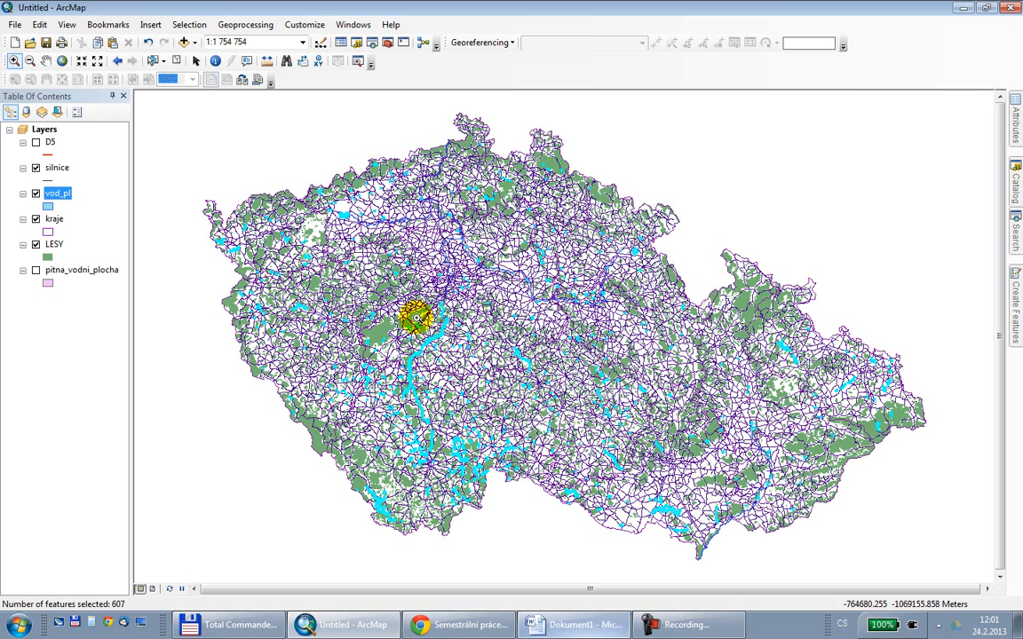
# - Export the selected vod_pl features to the Vysledky folder as shapefile vodni_pl_koupani and add it to the map
pyautogui.rightClick(49, 202)
pyautogui.moveTo(203, 450)
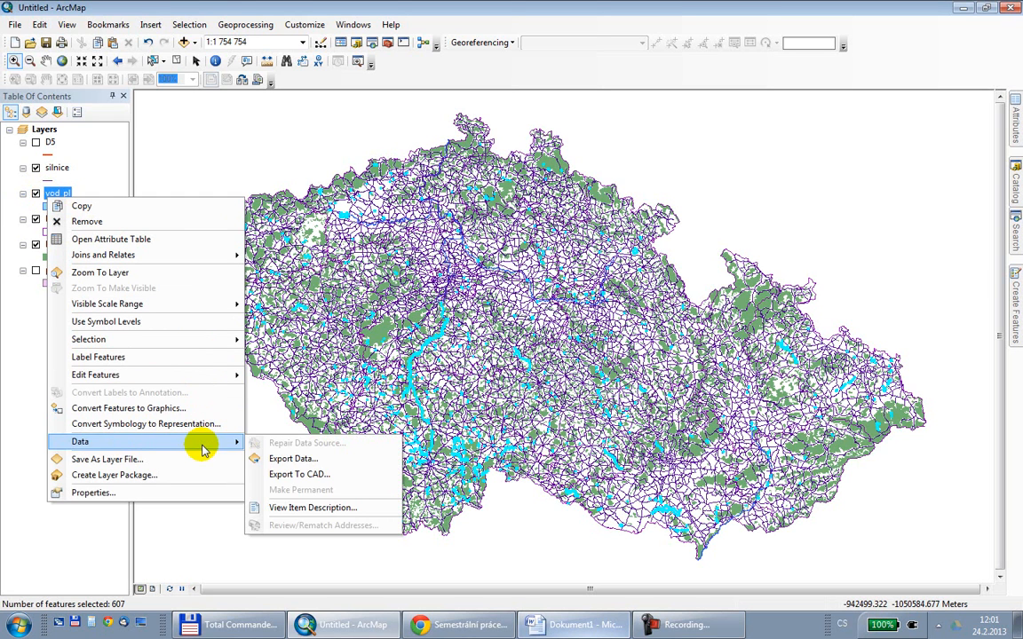
pyautogui.click(293, 459)
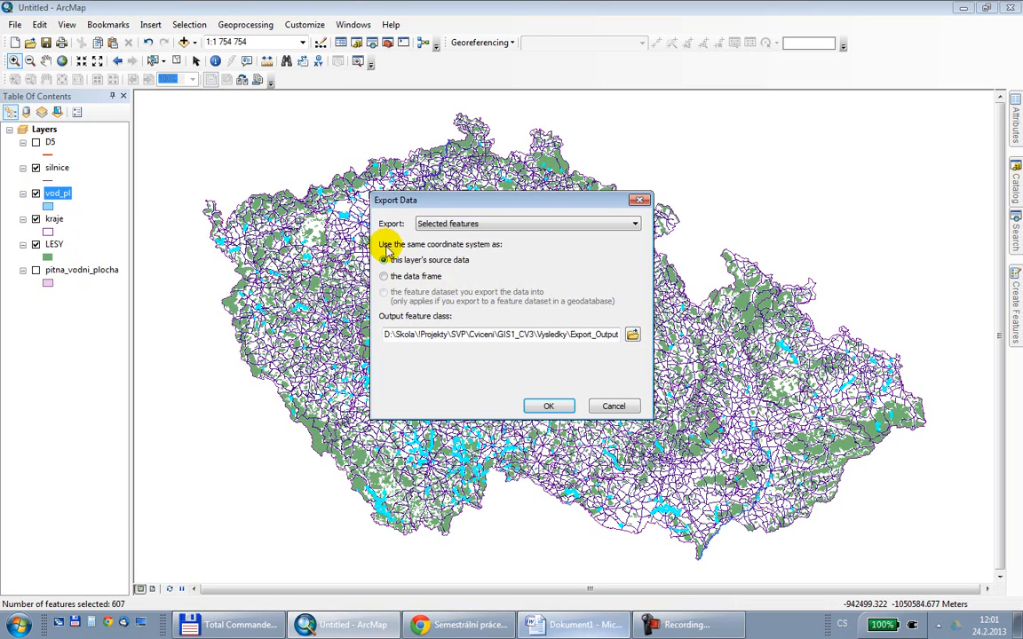
pyautogui.click(632, 334)
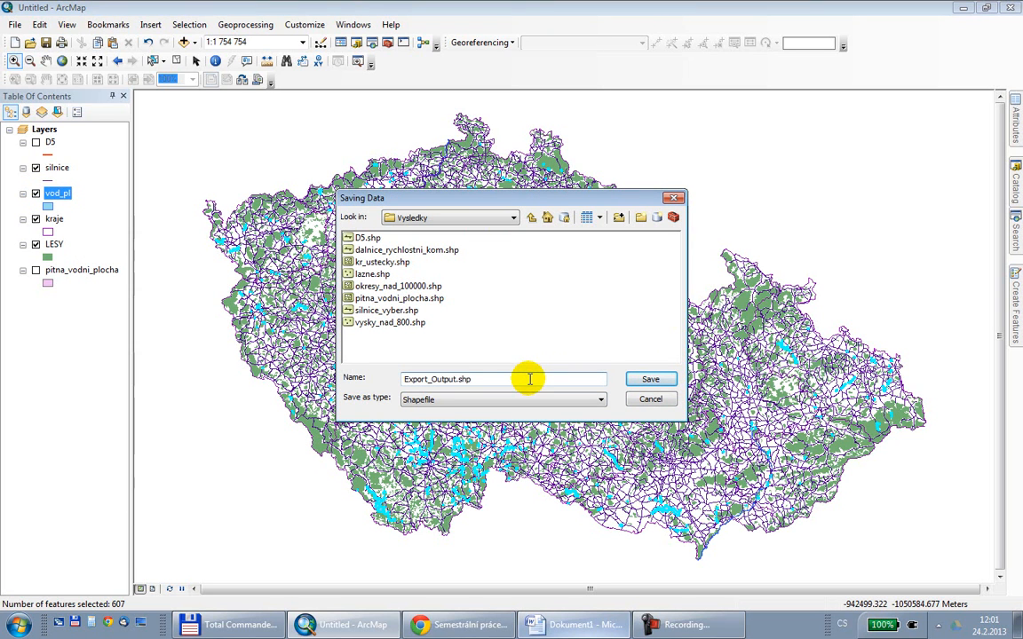
pyautogui.write('vodni_pl_koupani')
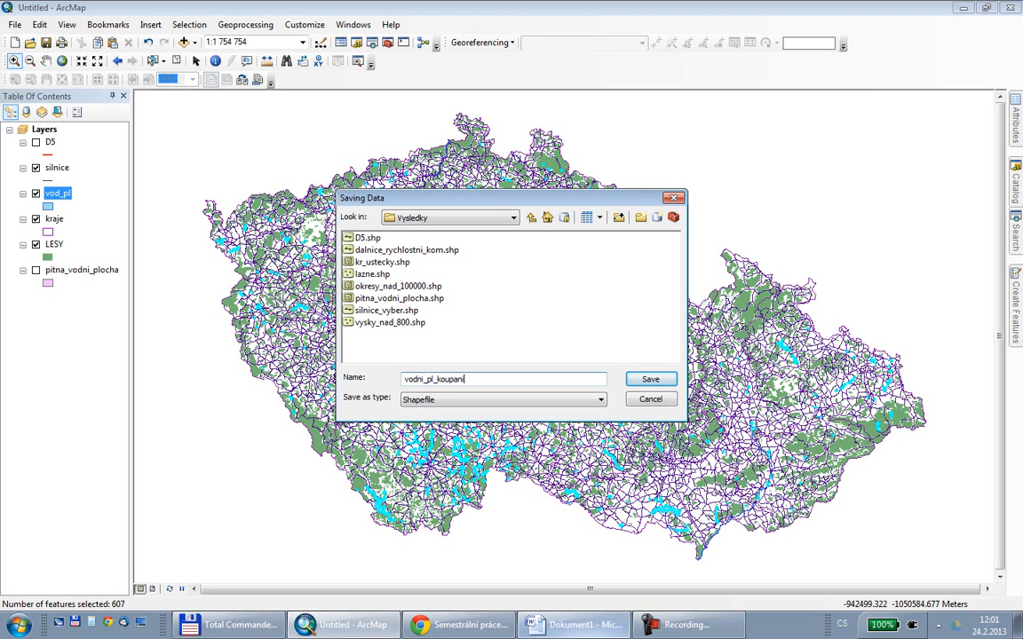
pyautogui.click(650, 379)
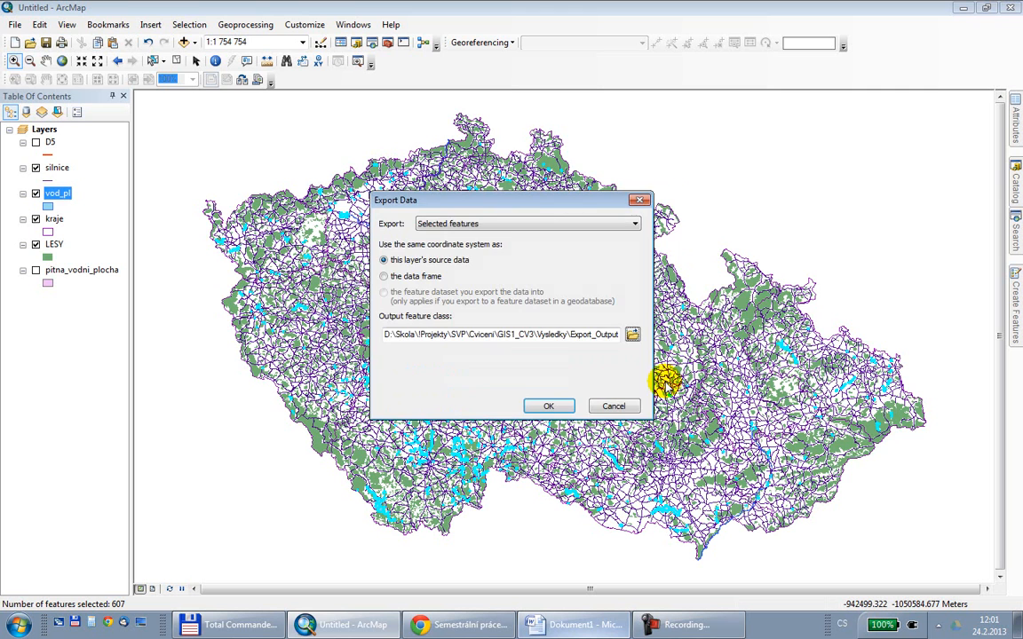
pyautogui.click(549, 406)
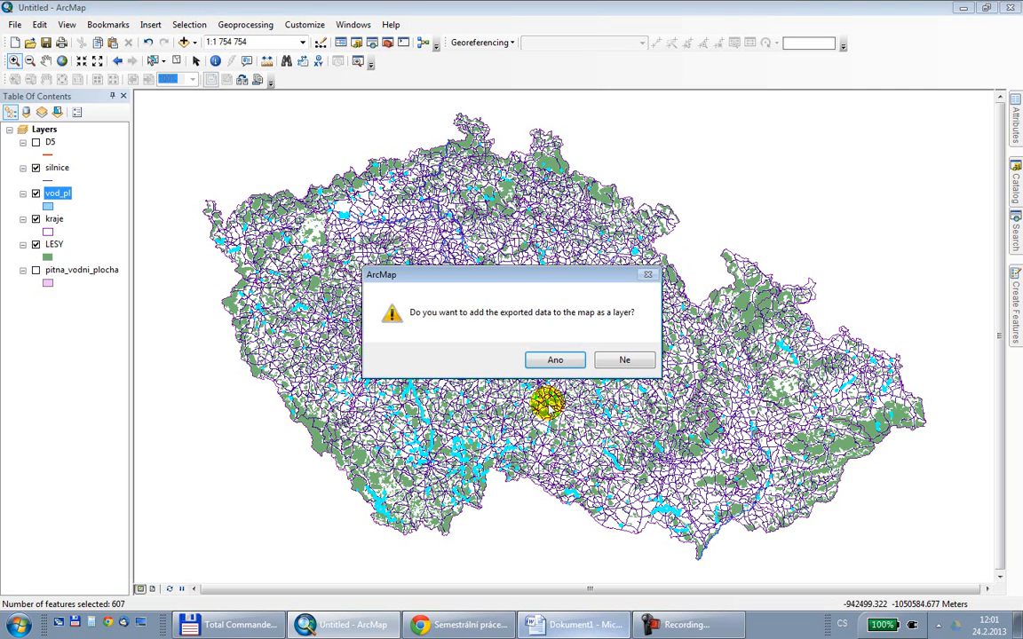
pyautogui.click(553, 360)
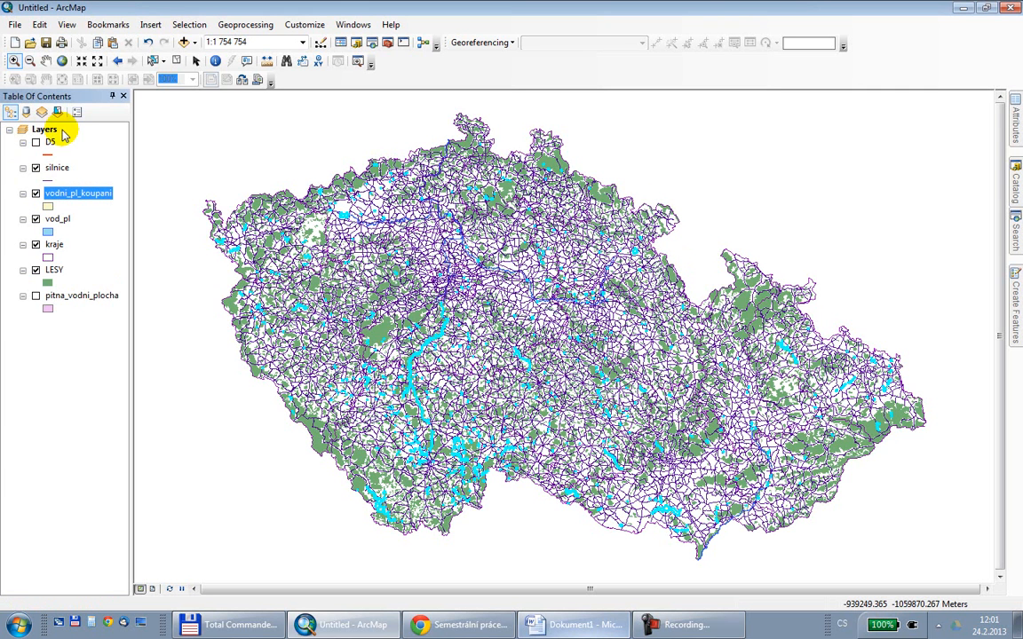
# - Hide the vod_pl layer and apply the Lake symbol to the vodni_pl_koupani layer
pyautogui.click(35, 220)
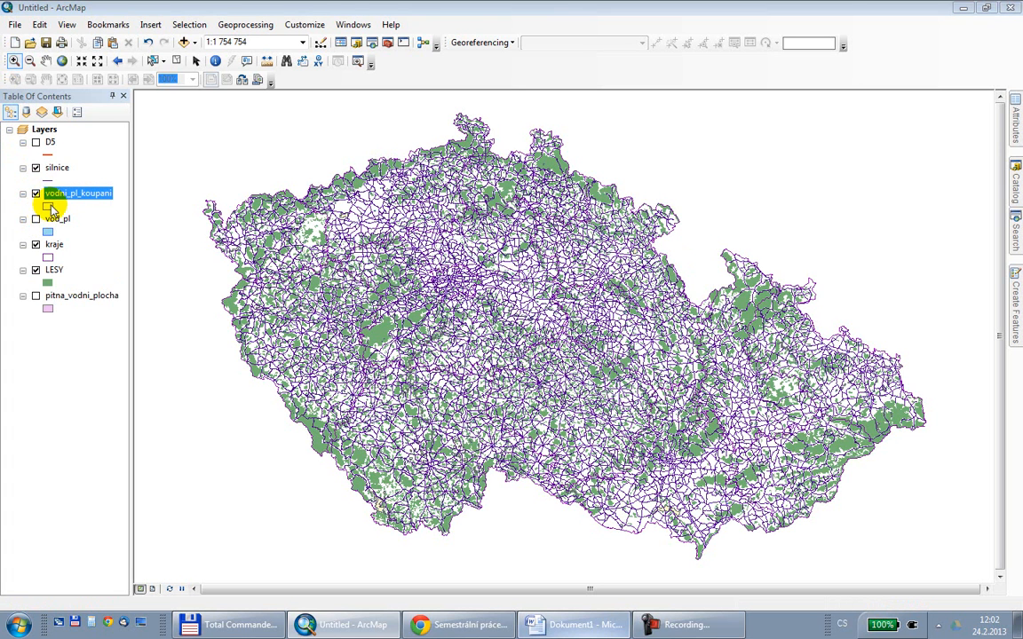
pyautogui.click(47, 206)
pyautogui.click(415, 266)
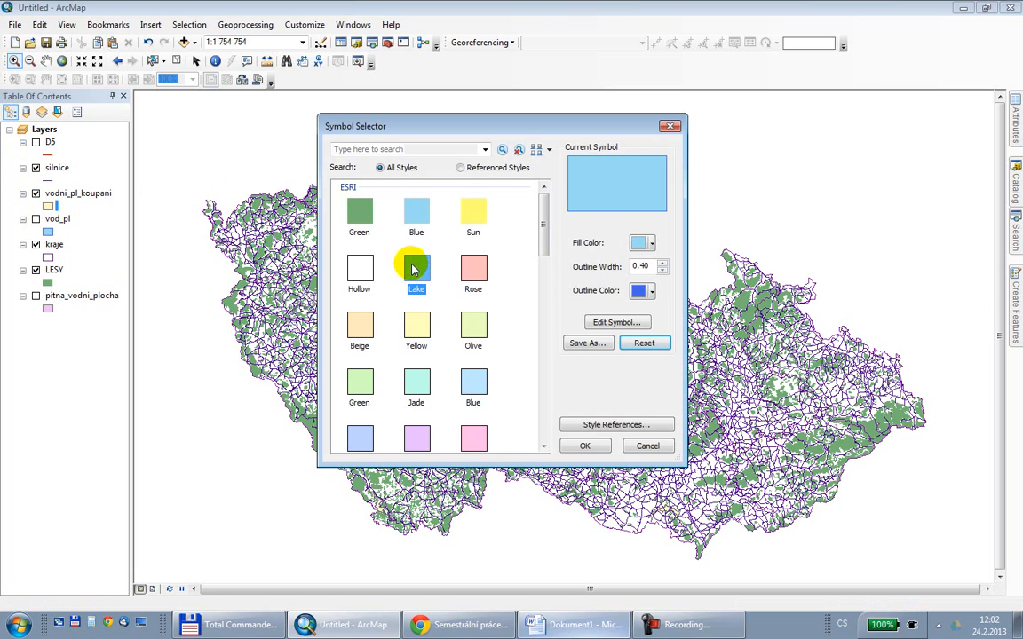
pyautogui.click(584, 445)
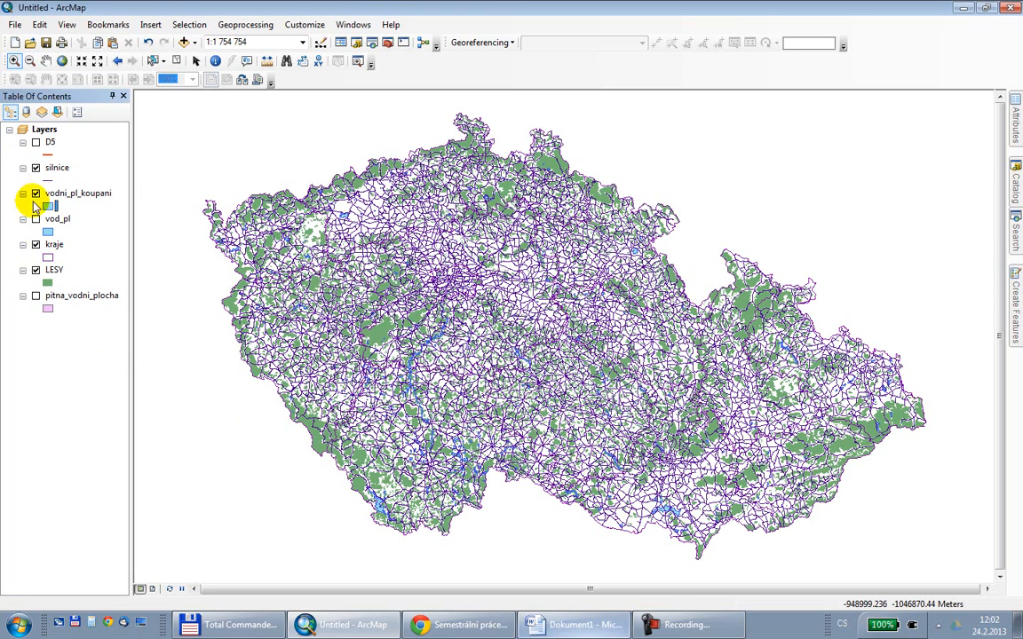
# - Examine the bathing waters against the forests with the silnice layer temporarily hidden
pyautogui.click(36, 167)
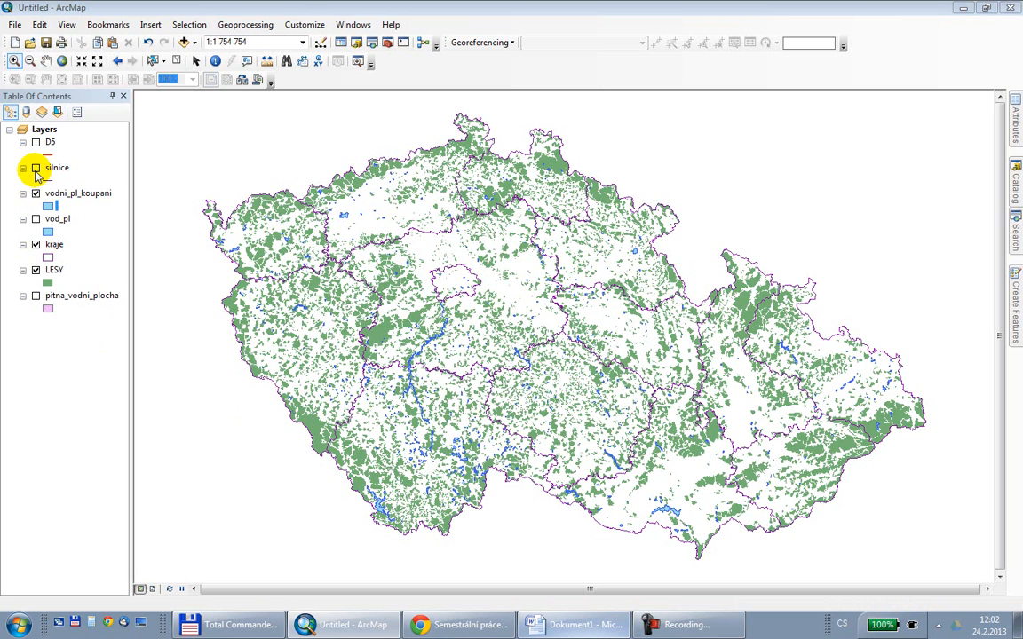
pyautogui.click(36, 270)
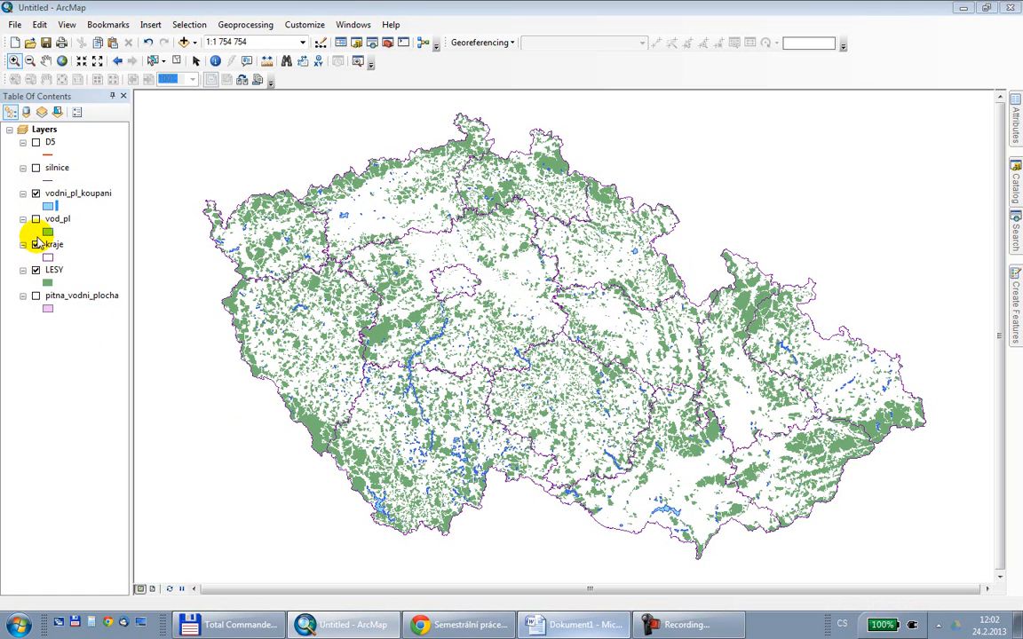
pyautogui.click(35, 168)
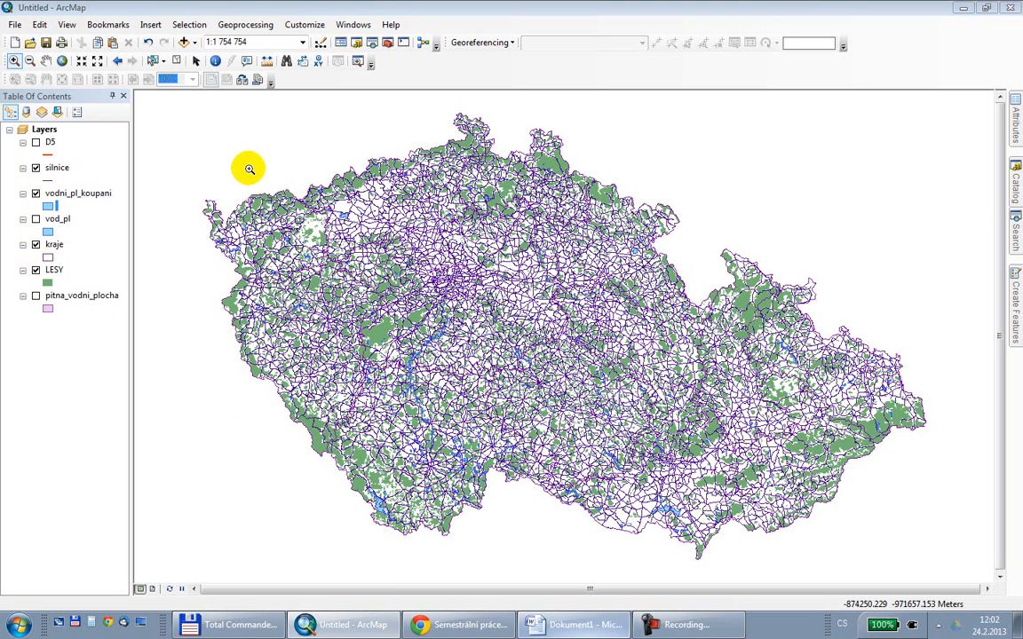
# - Select by location the vodni_pl_koupani features that are within a distance of 100 meters of the silnice layer
pyautogui.click(197, 25)
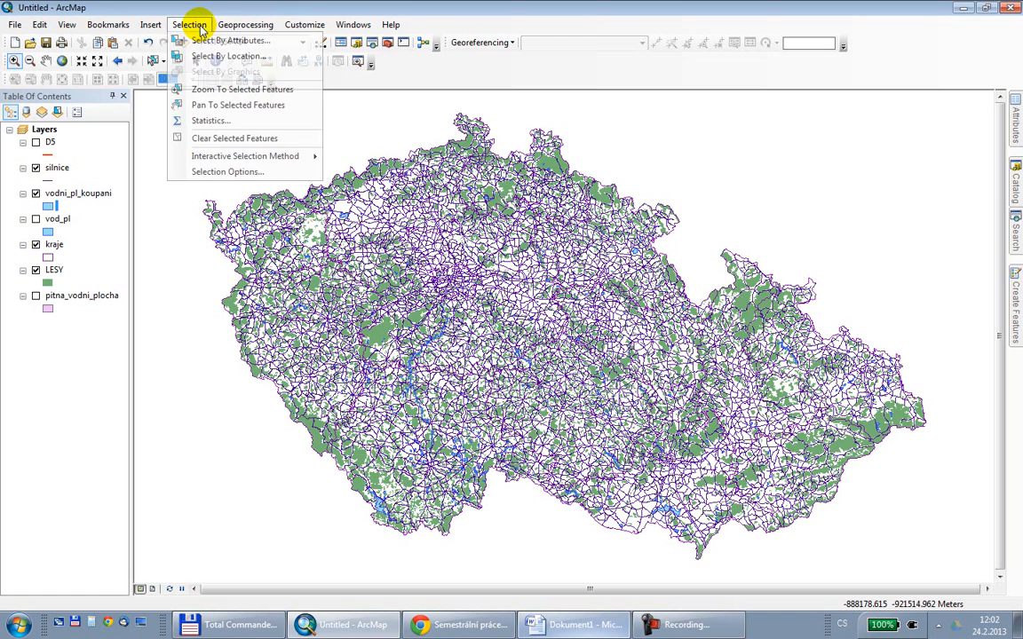
pyautogui.click(198, 57)
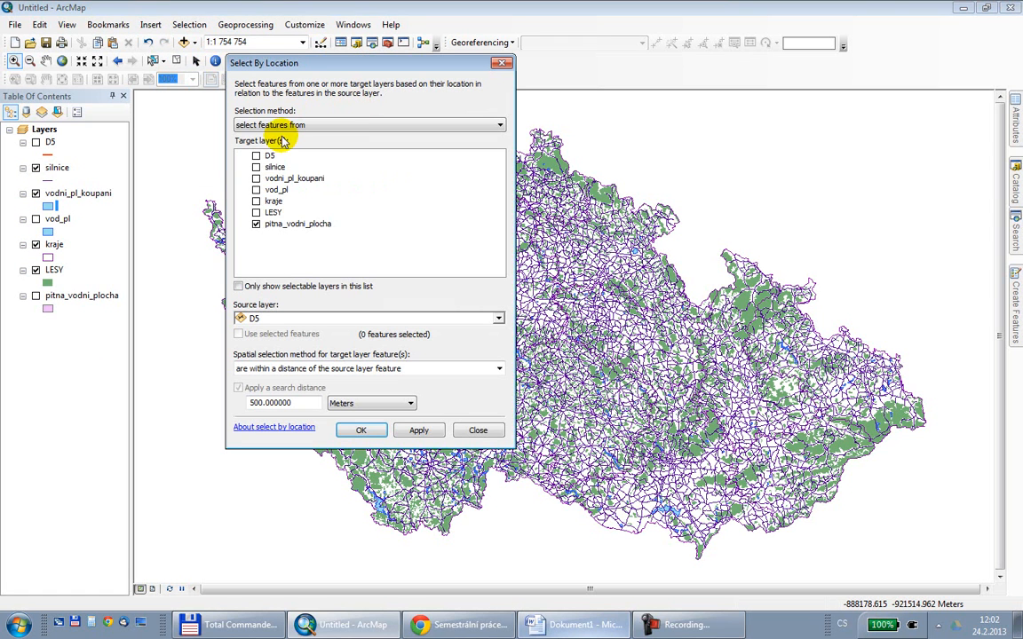
pyautogui.click(256, 224)
pyautogui.click(256, 179)
pyautogui.click(296, 320)
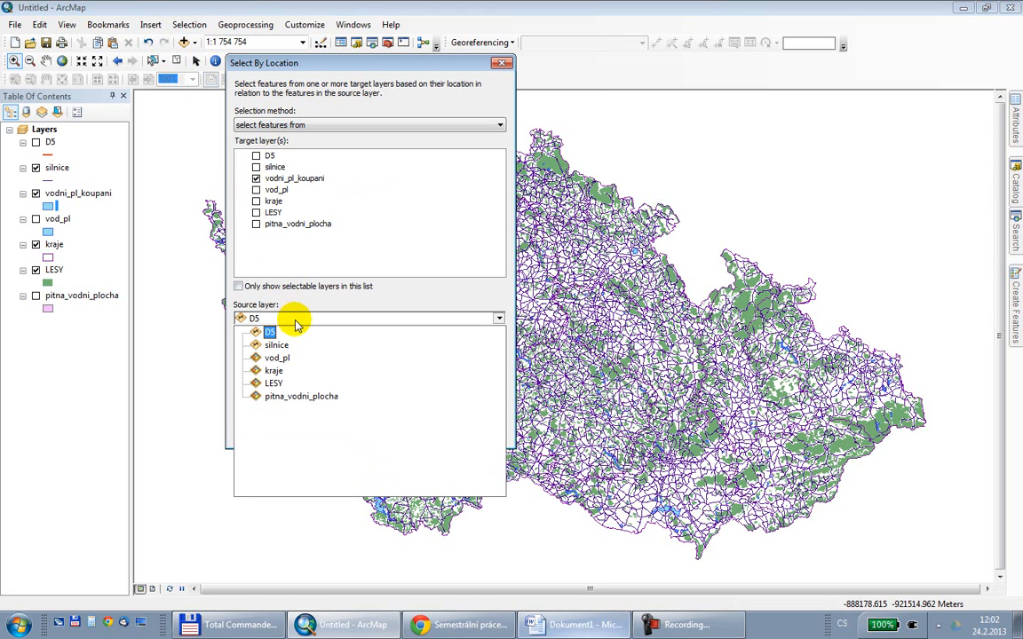
pyautogui.click(297, 345)
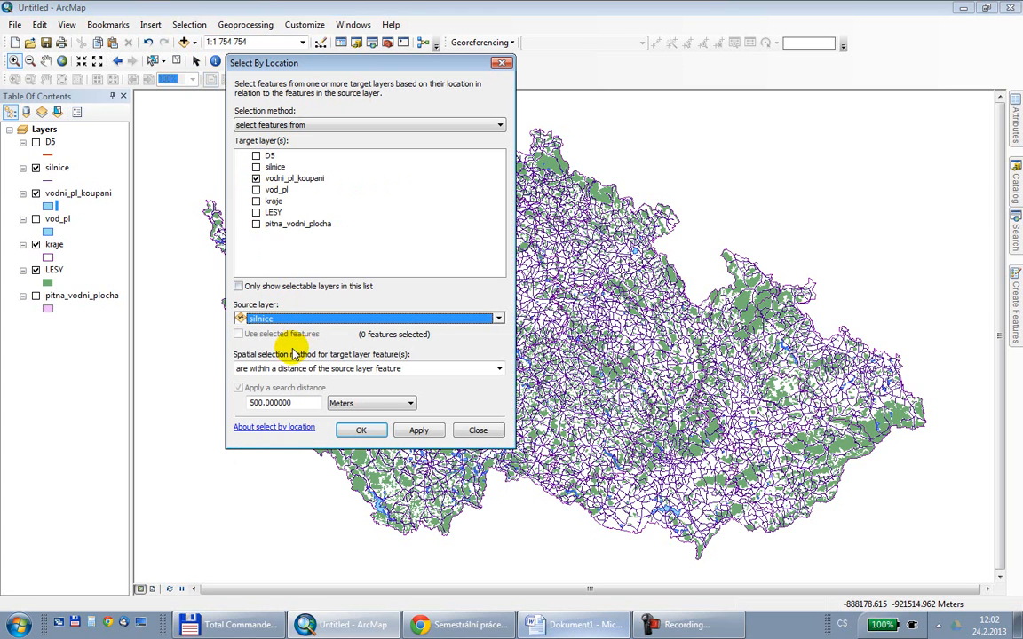
pyautogui.moveTo(293, 404); pyautogui.dragTo(227, 404)
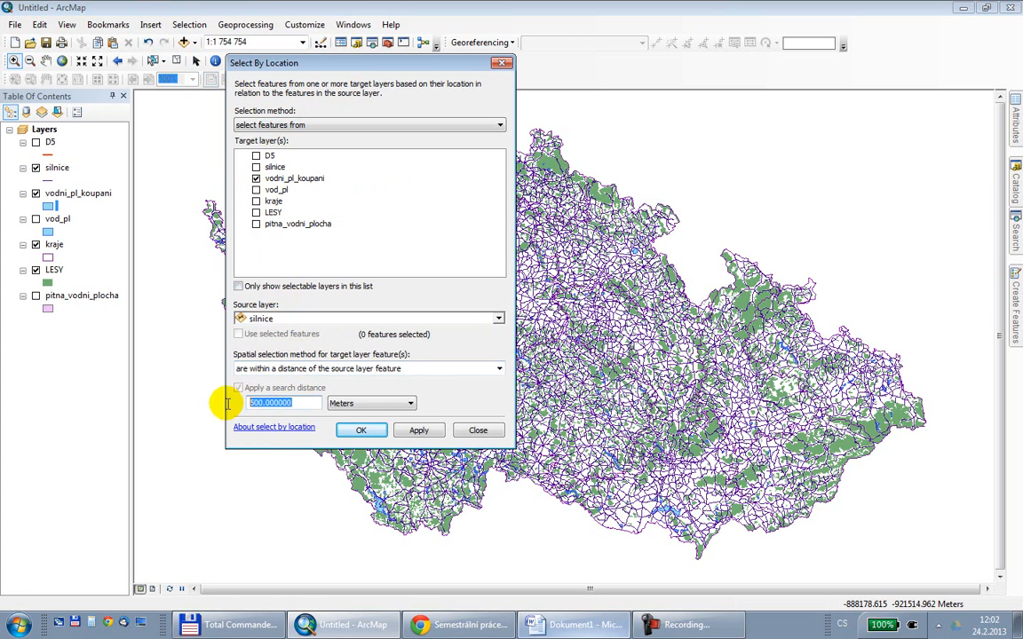
pyautogui.write('1')
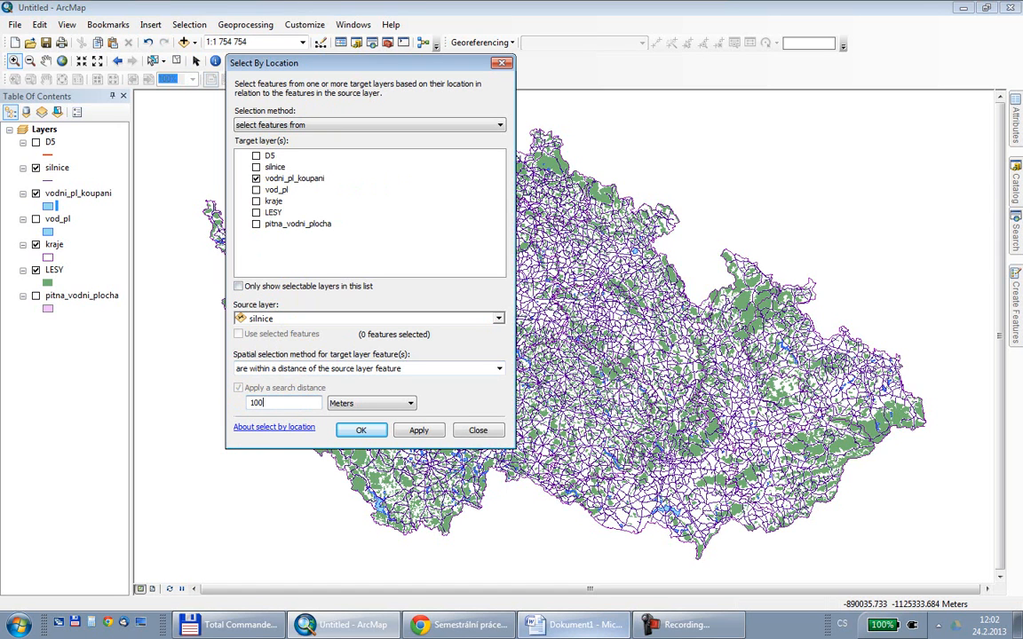
pyautogui.click(360, 432)
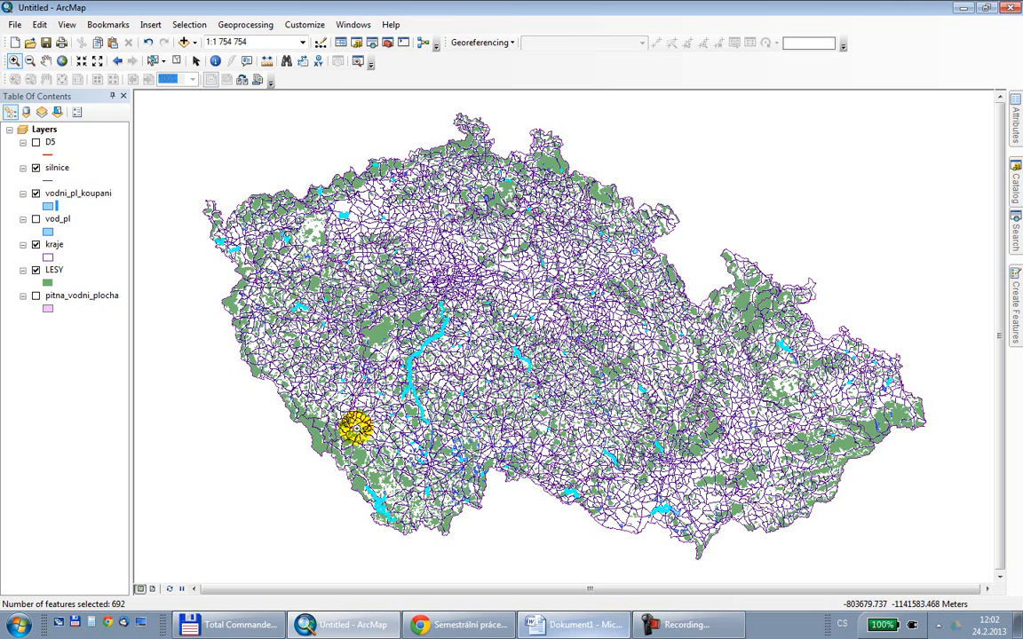
# - Export the selected vodni_pl_koupani features to the Vysledky folder as shapefile koupani_100m_od_silnice and add it to the map
pyautogui.rightClick(78, 198)
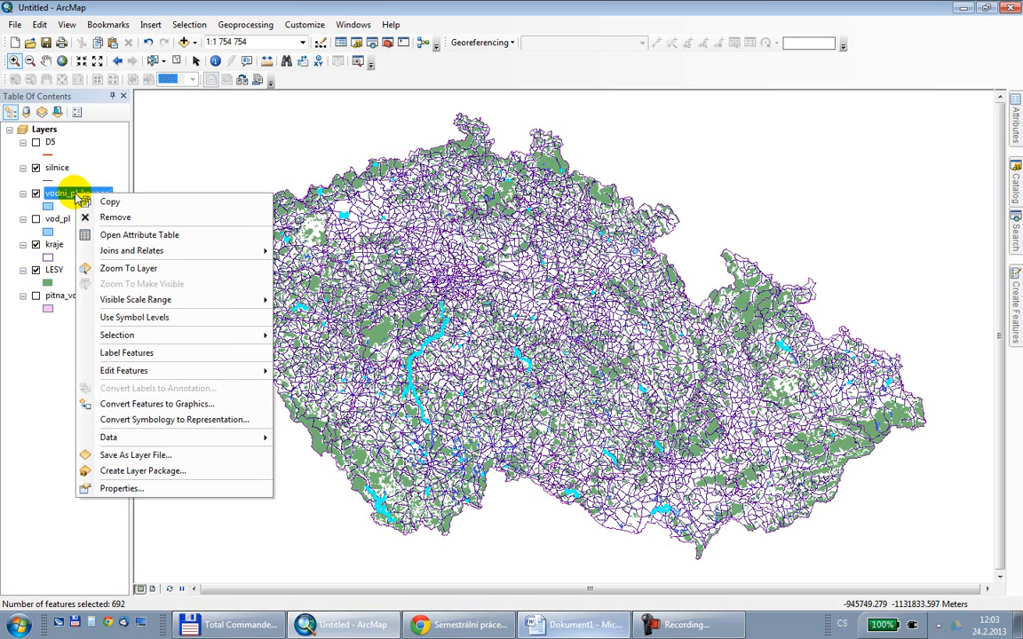
pyautogui.moveTo(214, 435)
pyautogui.click(302, 453)
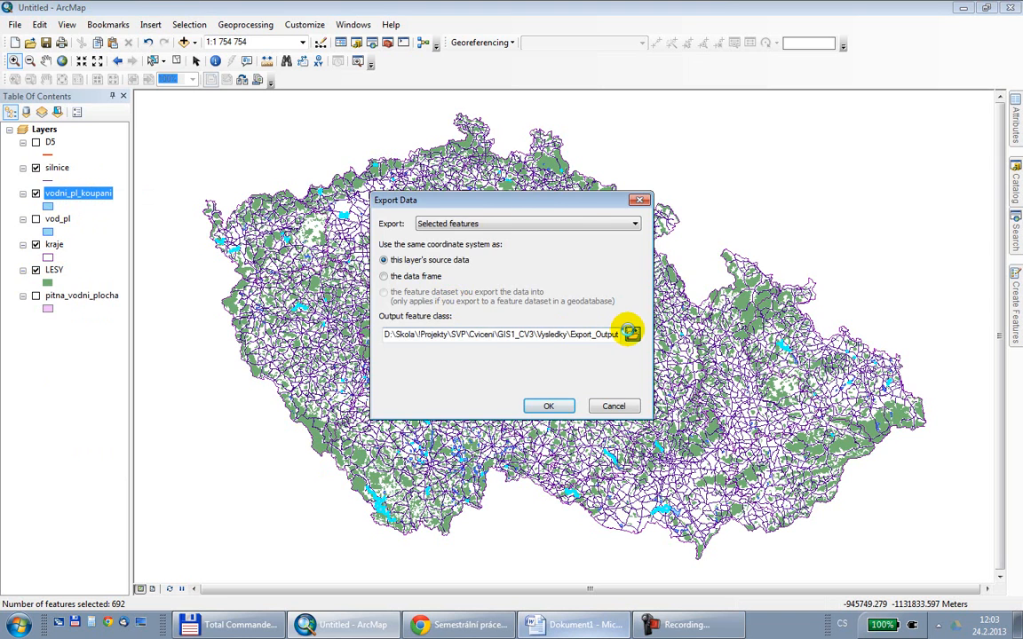
pyautogui.click(629, 333)
pyautogui.doubleClick(490, 380)
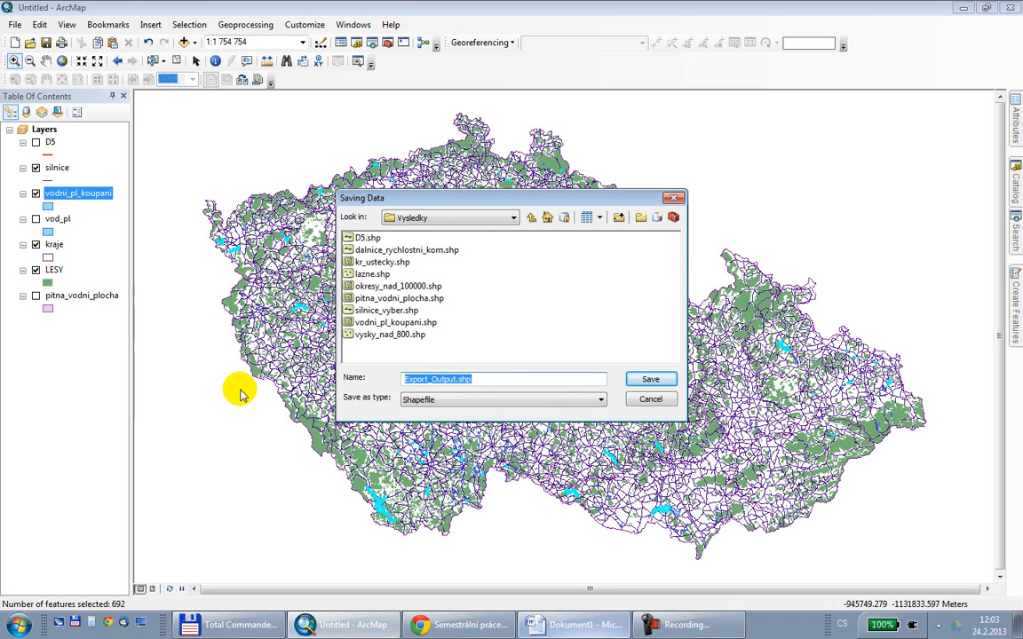
pyautogui.write('koupani_100m_od_silnice')
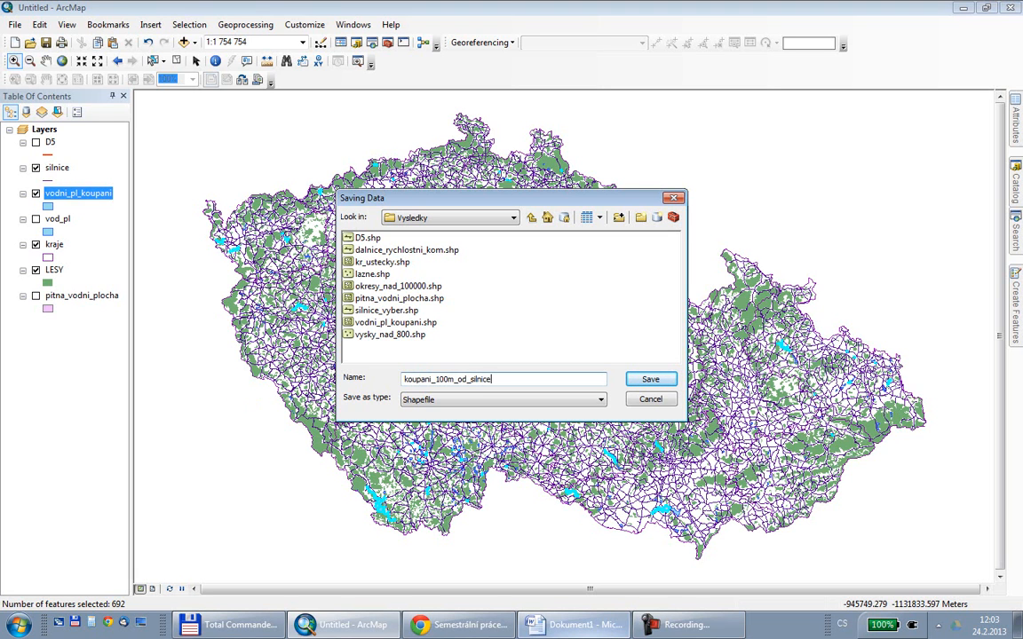
pyautogui.click(651, 380)
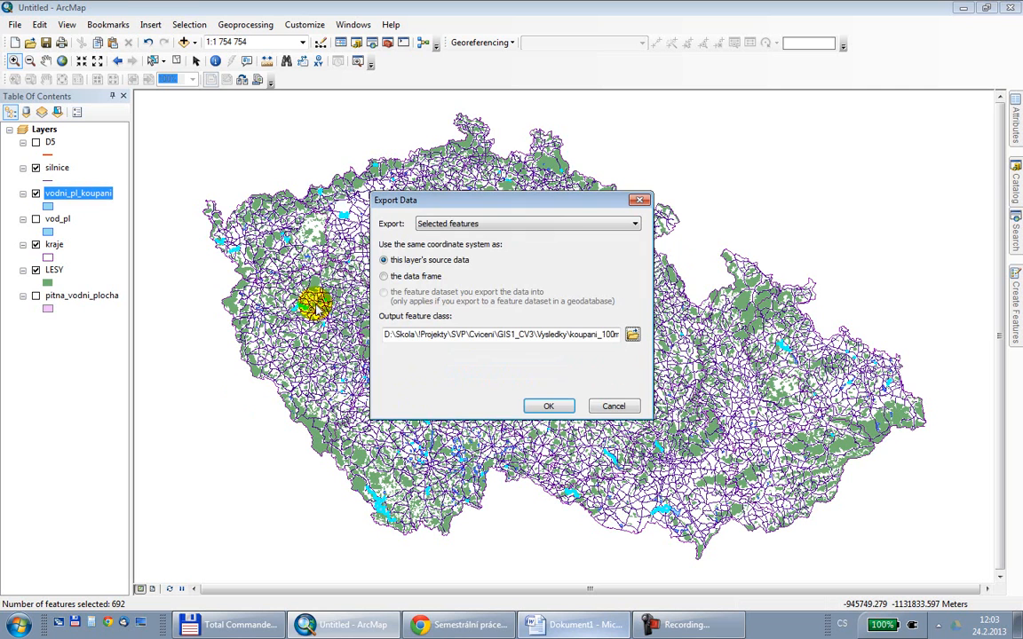
pyautogui.click(524, 407)
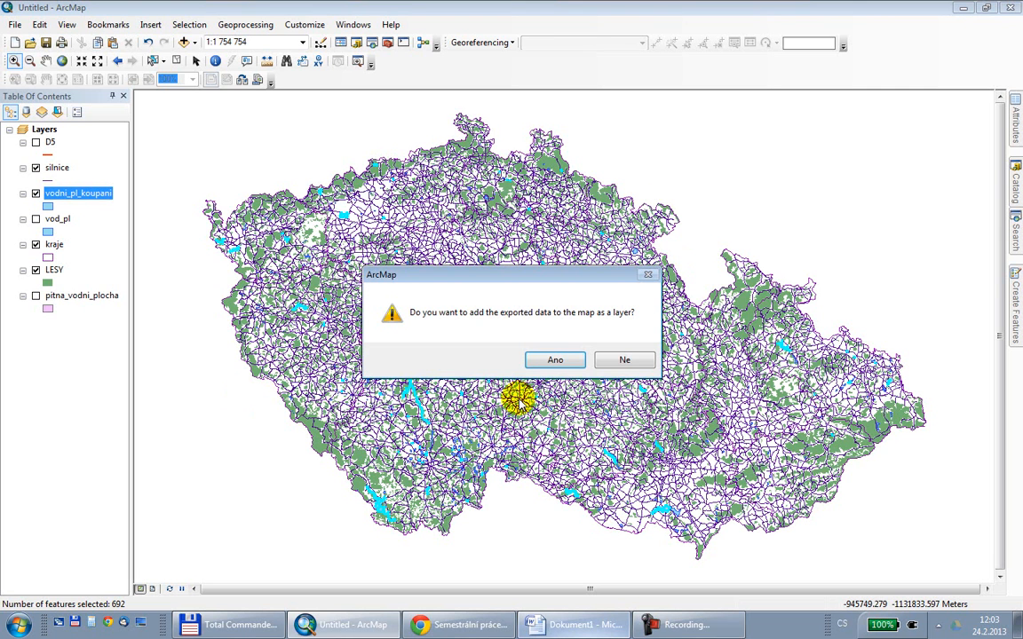
pyautogui.click(544, 359)
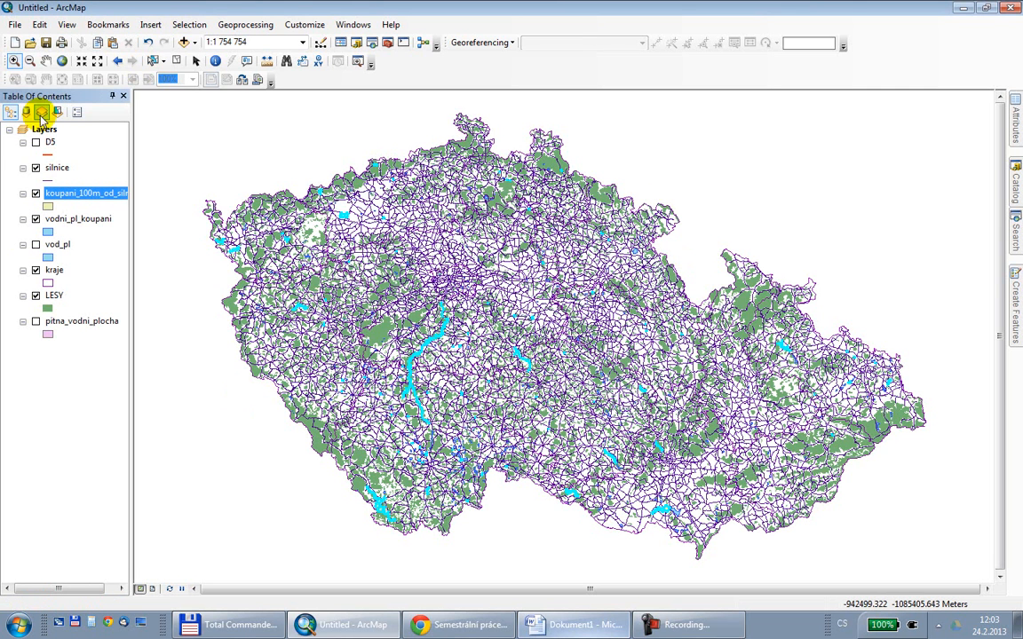
# - Hide the silnice, vodni_pl_koupani and LESY layers and briefly display vod_pl to compare it with the exported waters
pyautogui.click(37, 168)
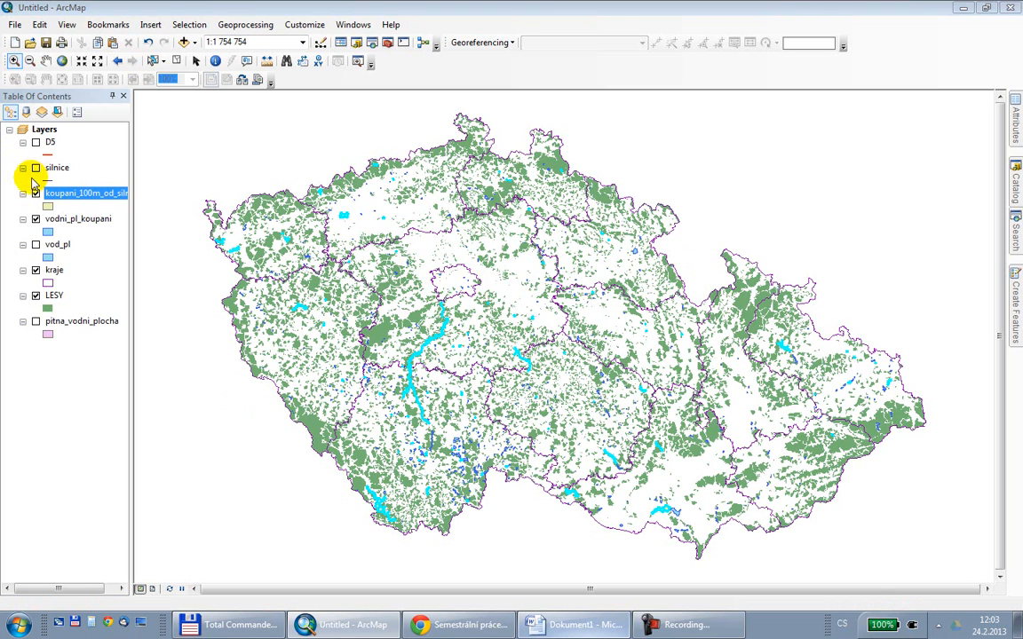
pyautogui.click(36, 219)
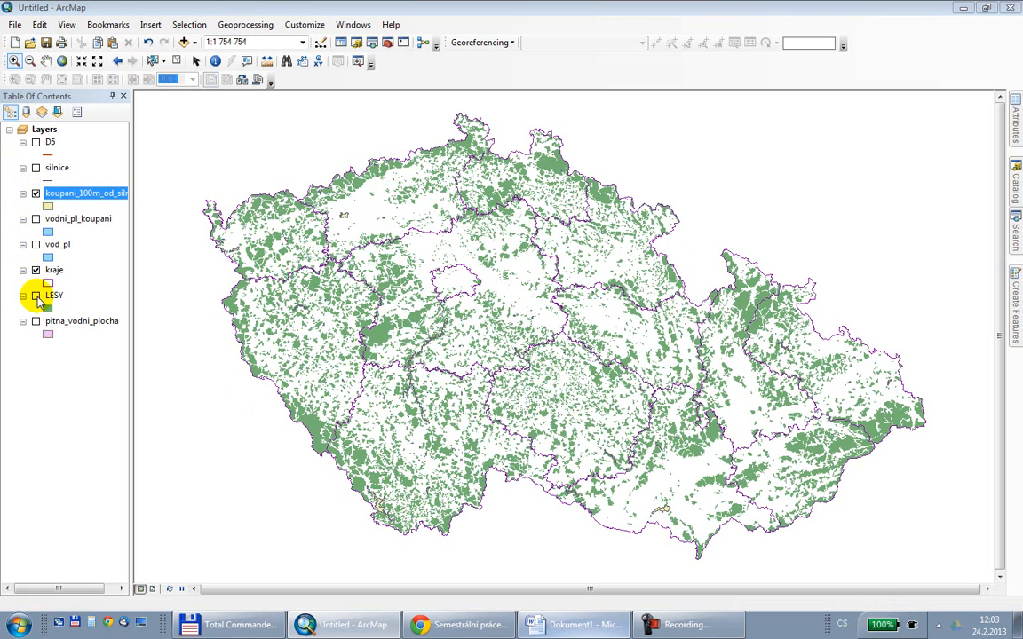
pyautogui.click(37, 296)
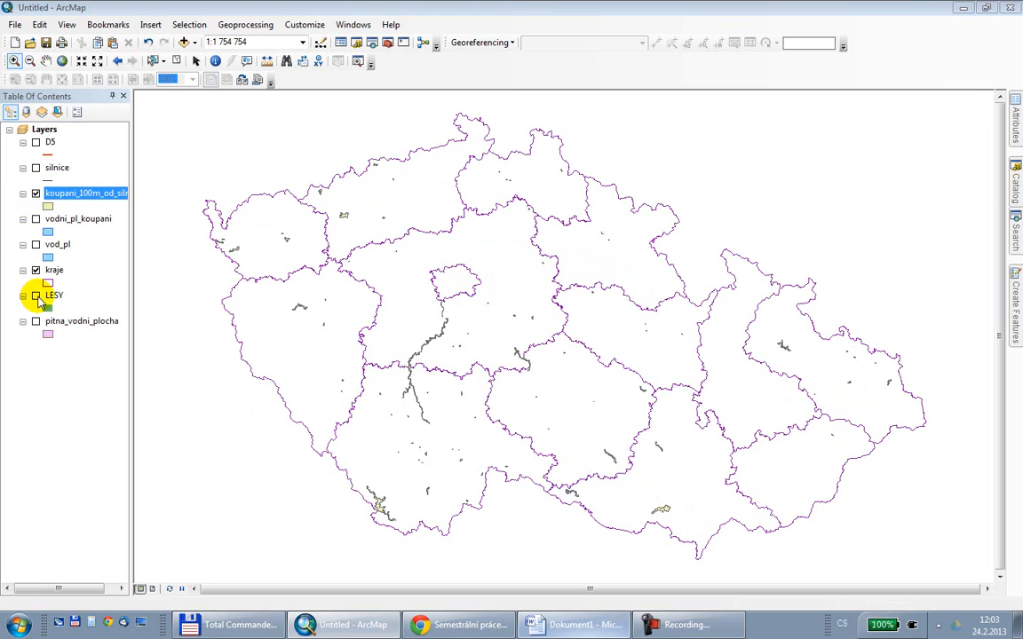
pyautogui.click(35, 246)
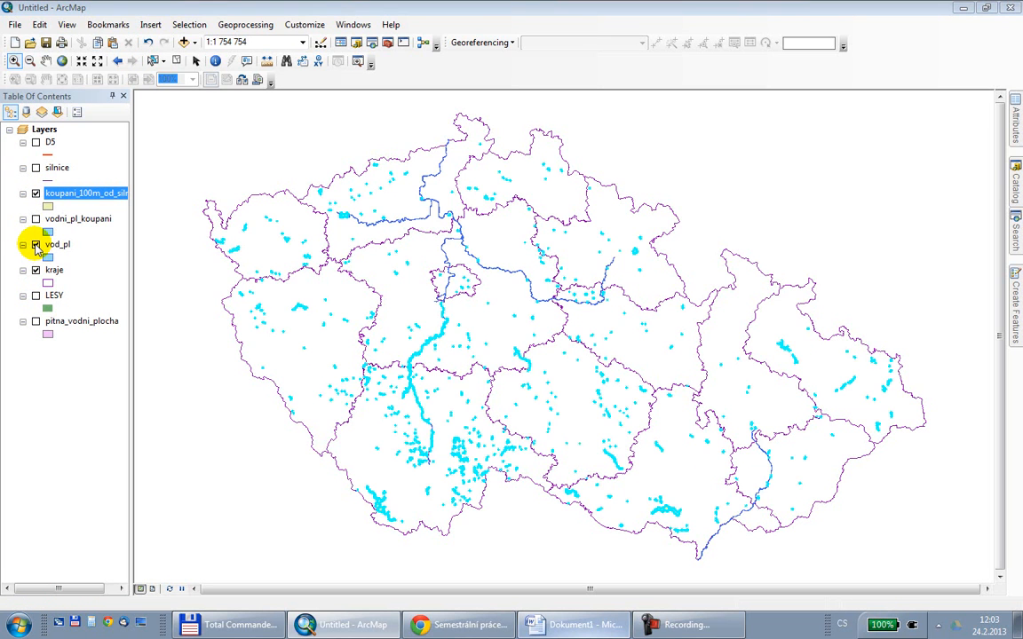
pyautogui.click(36, 245)
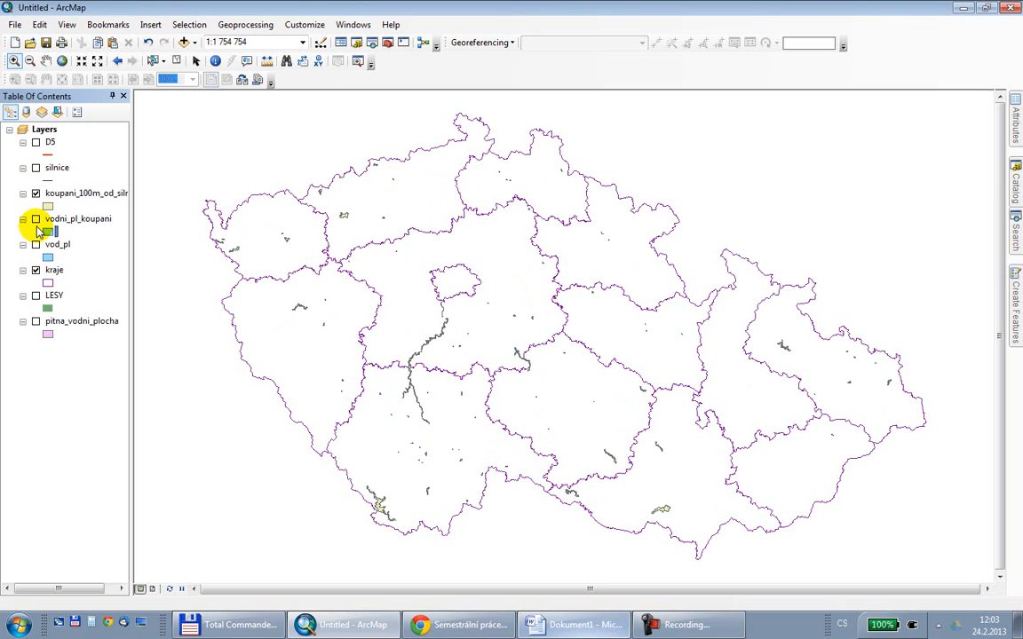
# - Apply the Lake symbol to the koupani_100m_od_silnice layer
pyautogui.click(46, 206)
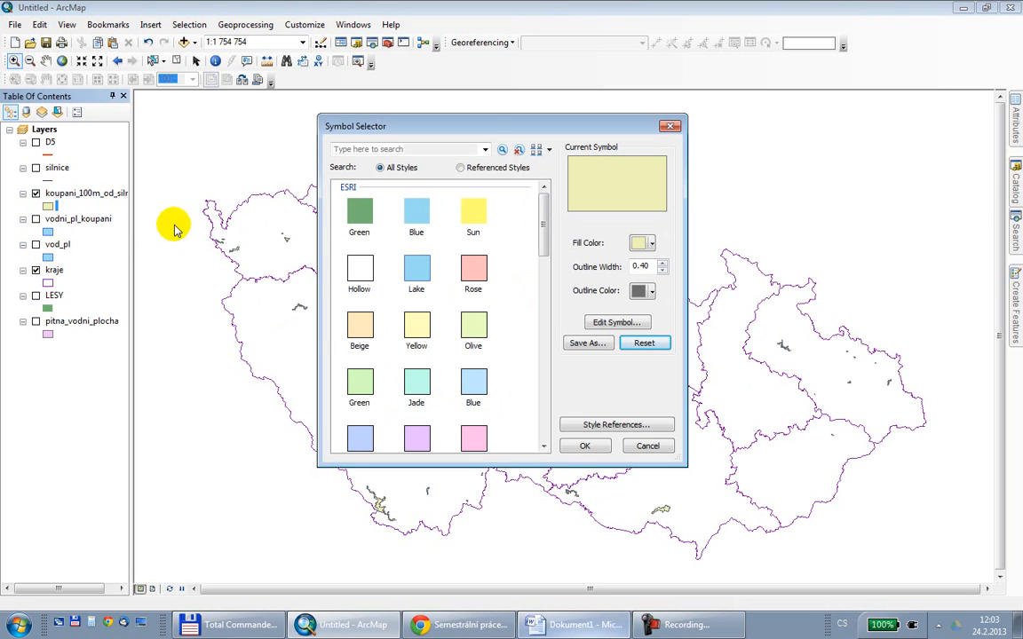
pyautogui.click(416, 268)
pyautogui.click(586, 446)
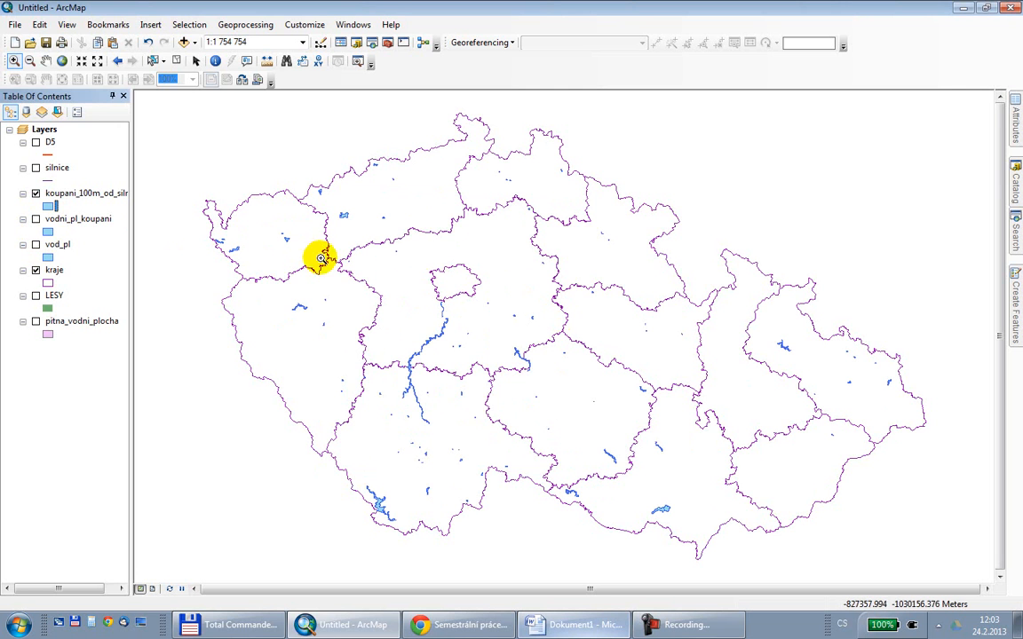
pyautogui.click(46, 60)
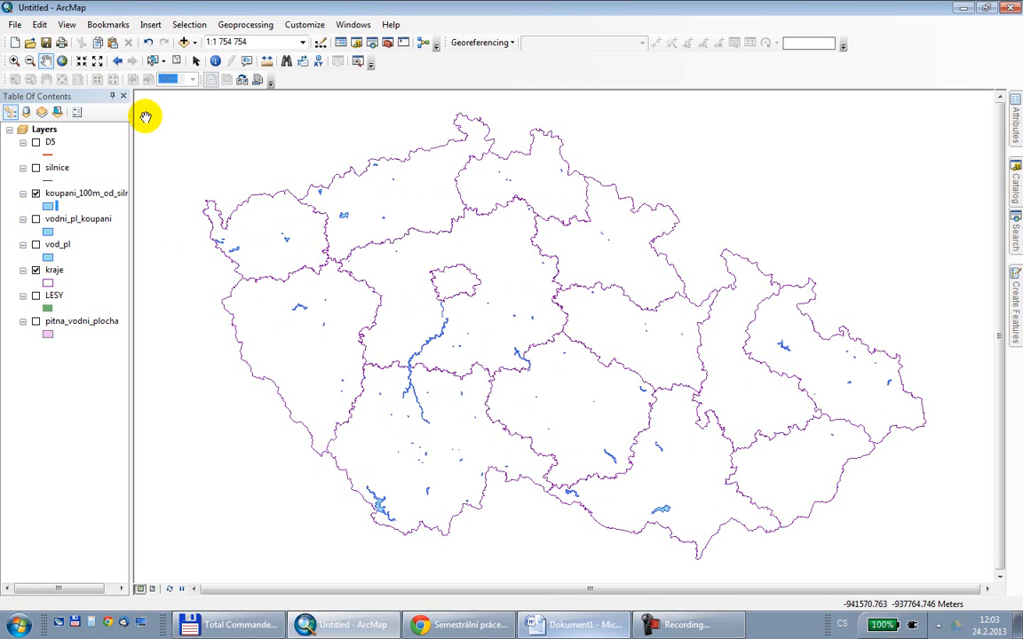
# - Show the LESY forest layer on the map together with the koupani_100m_od_silnice and kraje layers
pyautogui.moveTo(330, 278); pyautogui.dragTo(369, 246)
pyautogui.scroll(-2, 396, 307)
pyautogui.moveTo(623, 402); pyautogui.dragTo(536, 270)
pyautogui.scroll(-4, 524, 336)
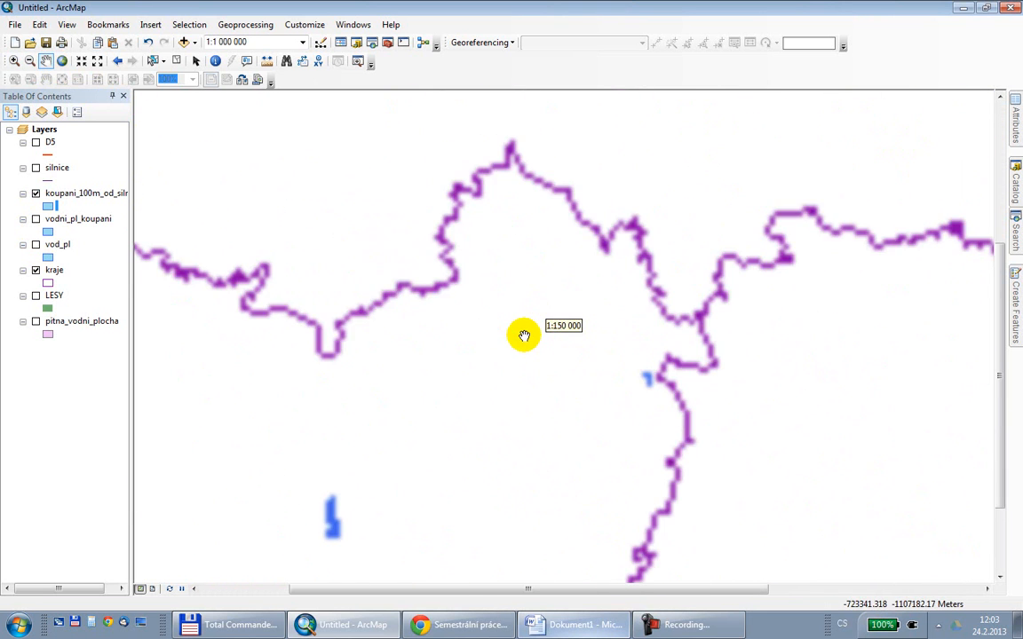
pyautogui.scroll(5, 500, 468)
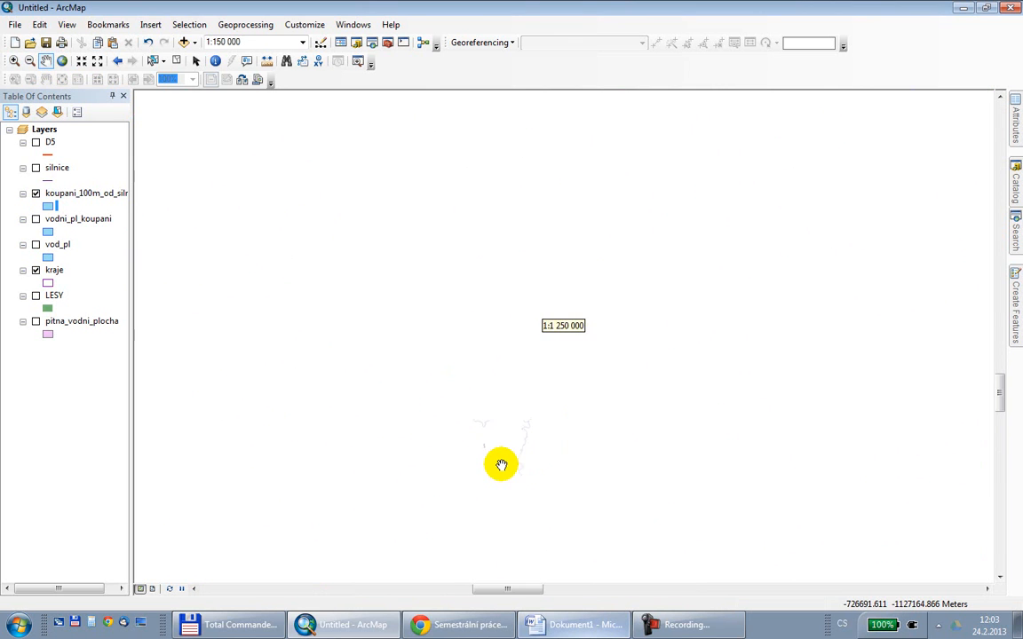
pyautogui.moveTo(441, 399); pyautogui.dragTo(436, 372)
pyautogui.scroll(2, 436, 372)
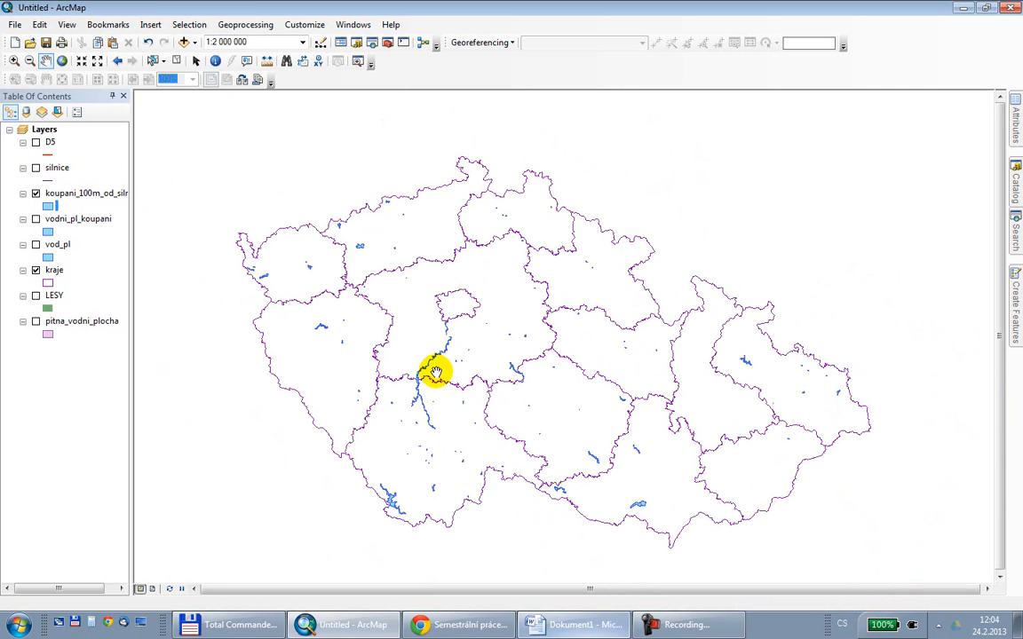
pyautogui.click(36, 296)
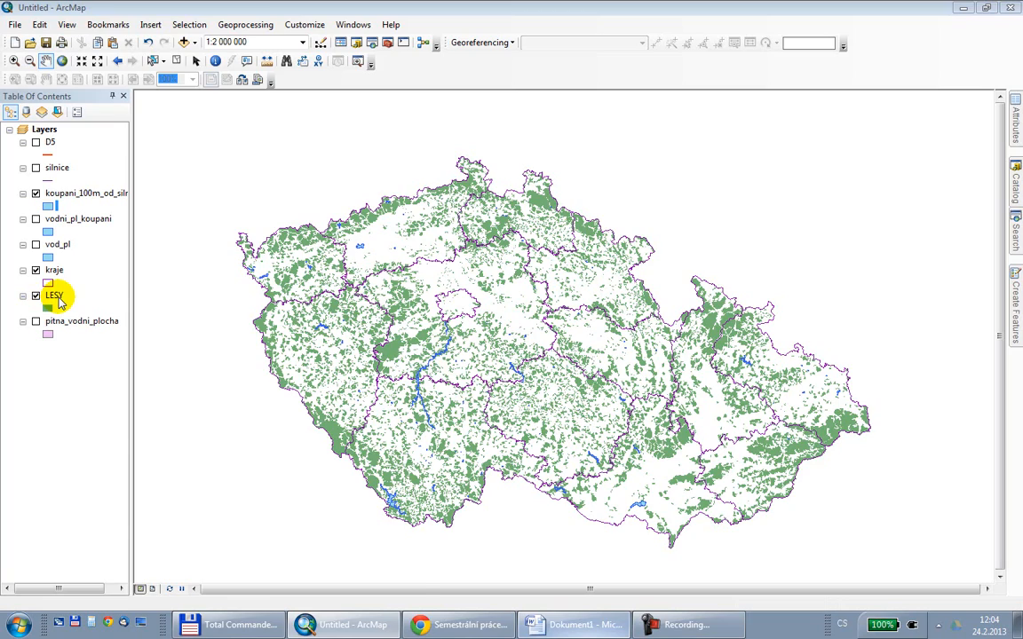
# - Examine how the LESY forest polygons lie in relation to the koupani_100m_od_silnice water areas, in close-up and across the whole country
pyautogui.scroll(3, 380, 304)
pyautogui.moveTo(349, 313); pyautogui.dragTo(461, 293)
pyautogui.moveTo(370, 281); pyautogui.dragTo(423, 485)
pyautogui.scroll(6, 429, 418)
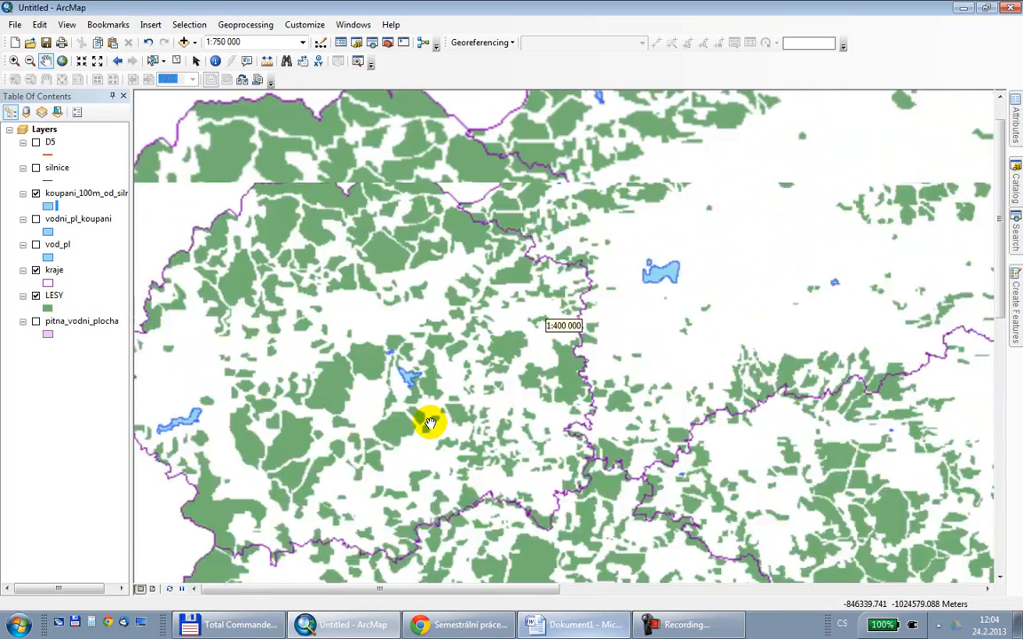
pyautogui.moveTo(345, 344); pyautogui.dragTo(613, 265)
pyautogui.moveTo(351, 394); pyautogui.dragTo(463, 351)
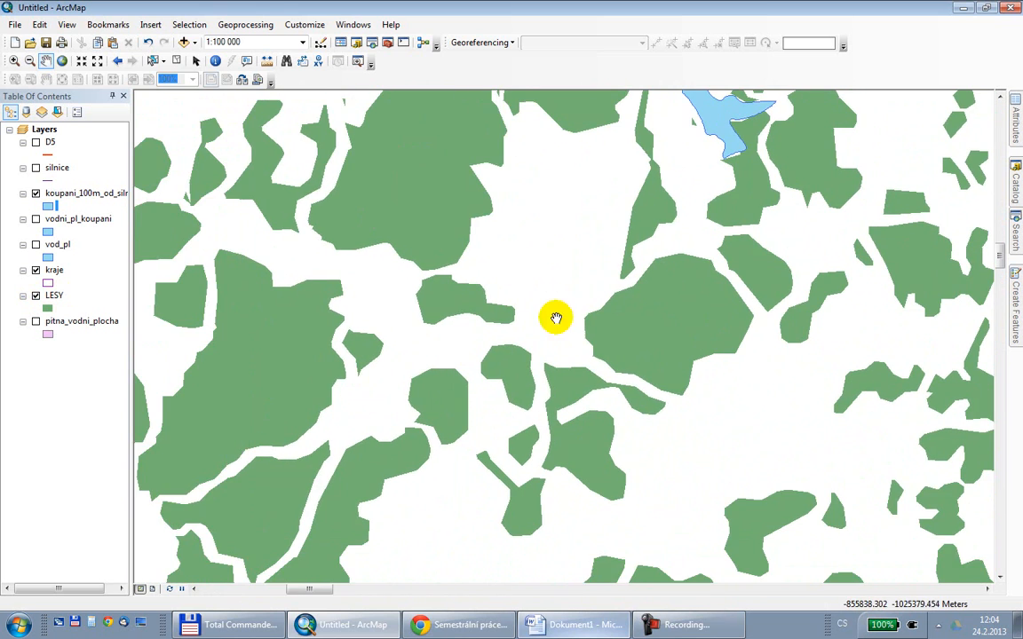
pyautogui.moveTo(555, 317); pyautogui.dragTo(413, 454)
pyautogui.moveTo(382, 339); pyautogui.dragTo(341, 548)
pyautogui.moveTo(553, 472); pyautogui.dragTo(125, 397)
pyautogui.moveTo(623, 472); pyautogui.dragTo(341, 402)
pyautogui.scroll(-5, 422, 436)
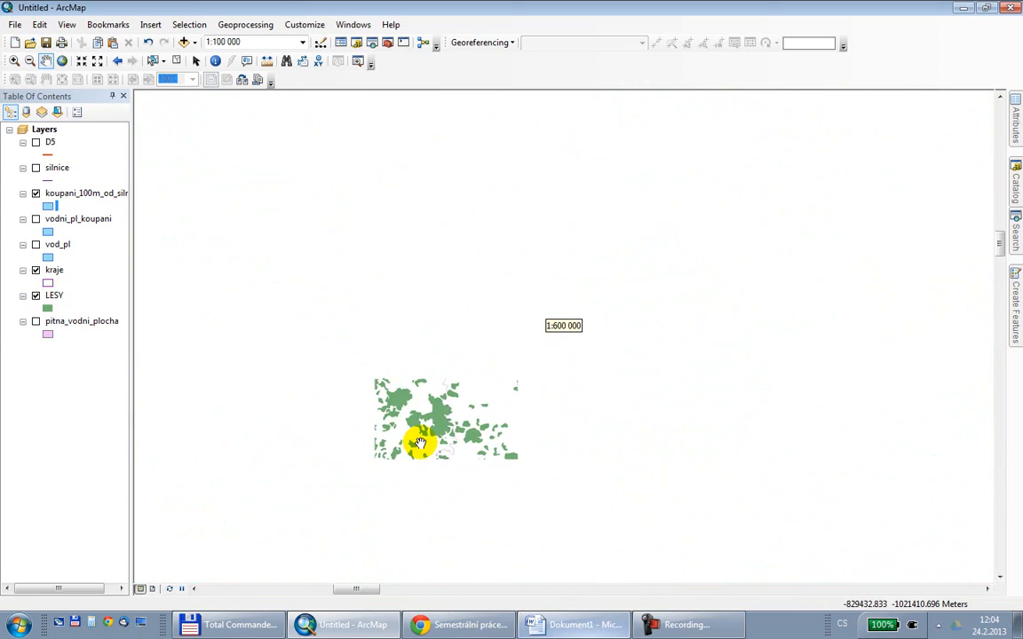
pyautogui.scroll(-3, 421, 443)
pyautogui.moveTo(498, 468); pyautogui.dragTo(429, 323)
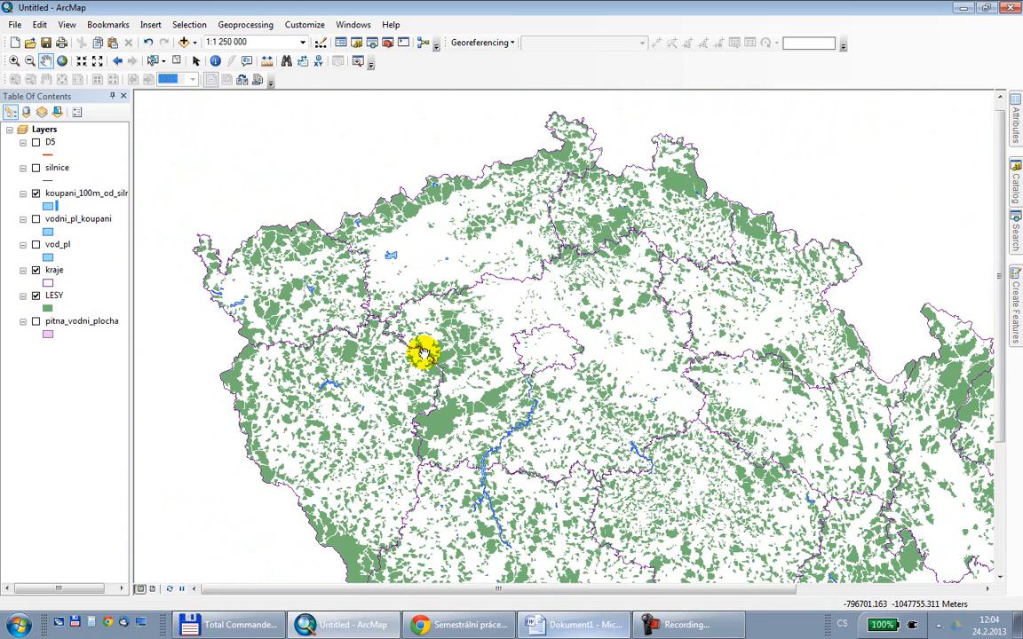
pyautogui.scroll(-2, 424, 354)
pyautogui.moveTo(524, 399); pyautogui.dragTo(494, 354)
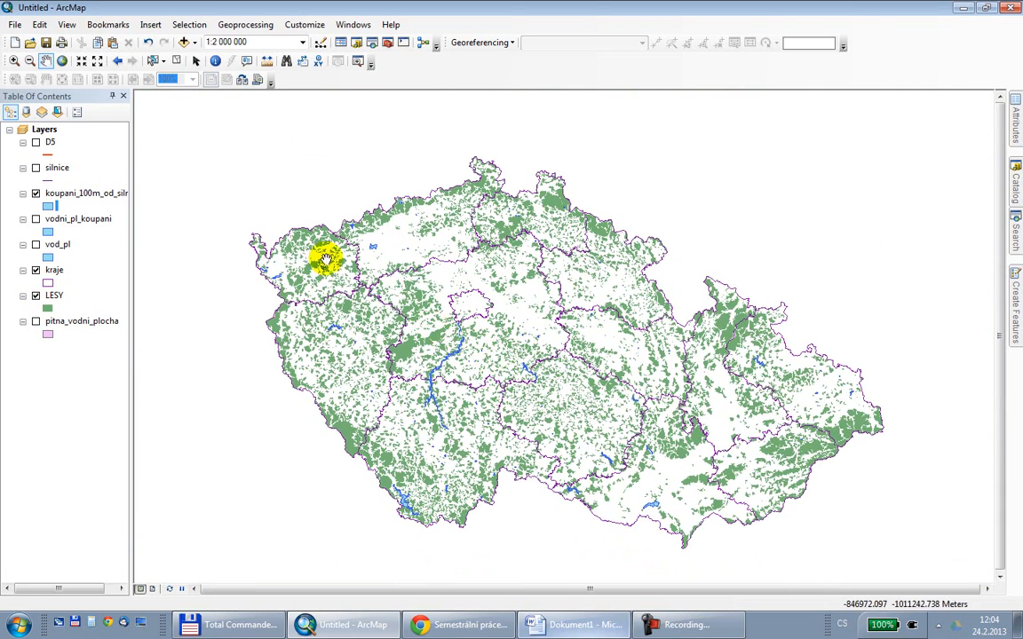
# - Select by location the koupani_100m_od_silnice features that are within a distance of 100 meters of the LESY layer
pyautogui.click(187, 25)
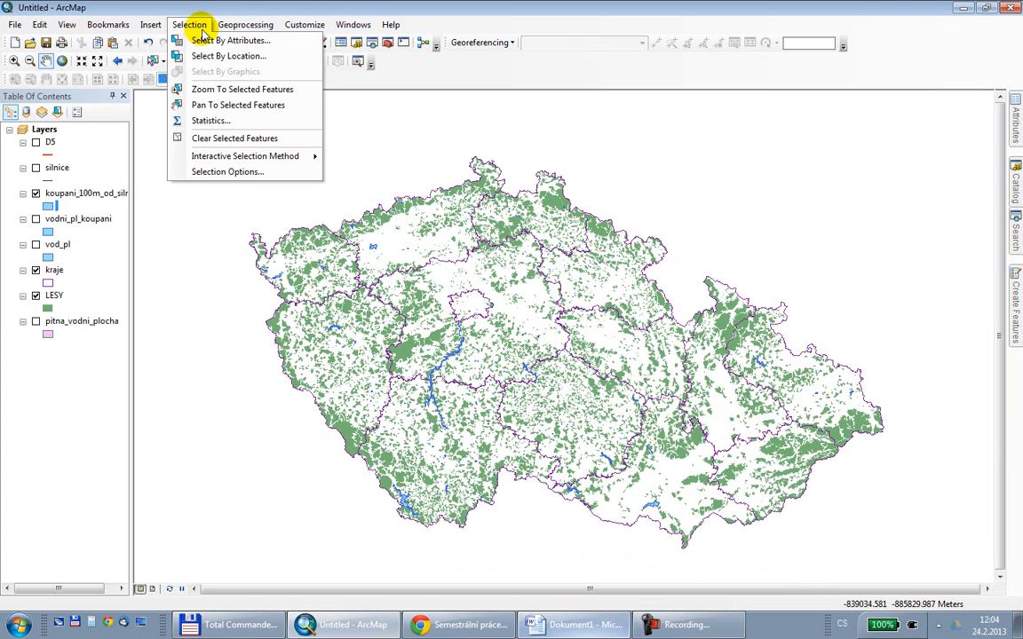
pyautogui.click(192, 57)
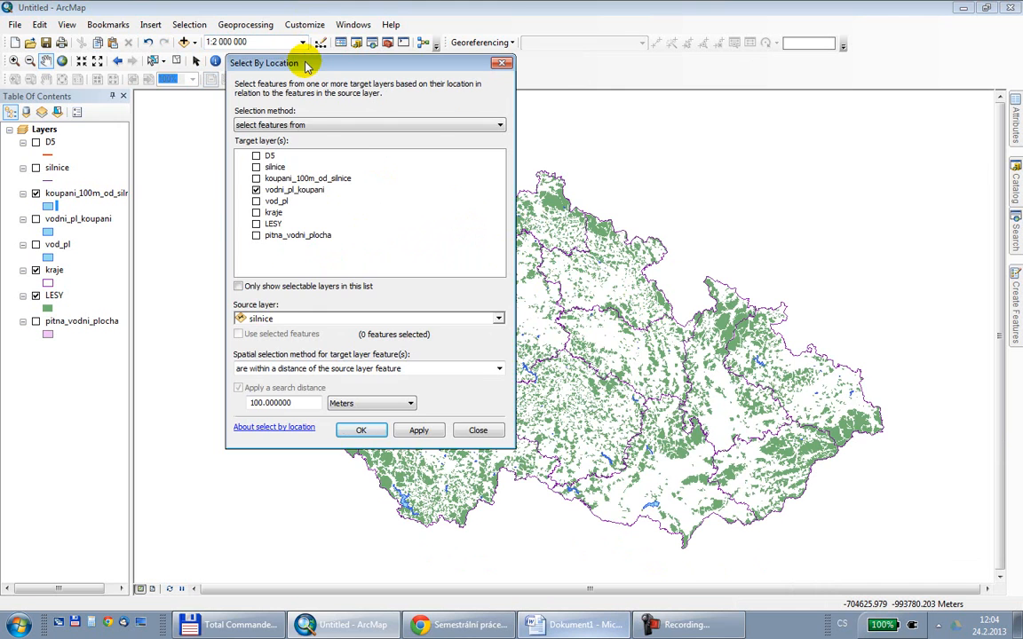
pyautogui.moveTo(304, 69); pyautogui.dragTo(388, 96)
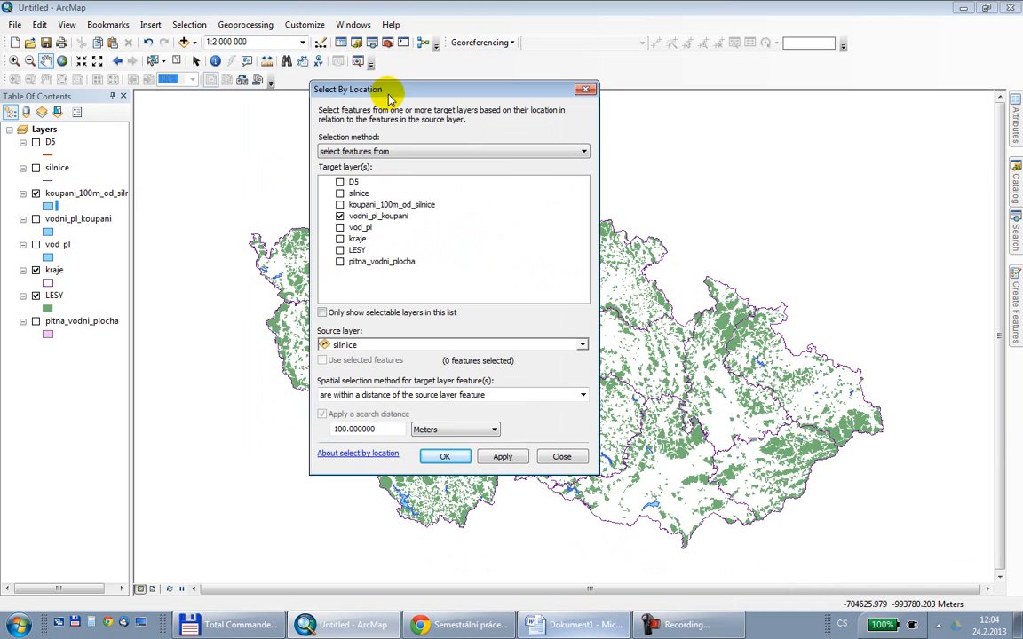
pyautogui.click(339, 216)
pyautogui.click(340, 204)
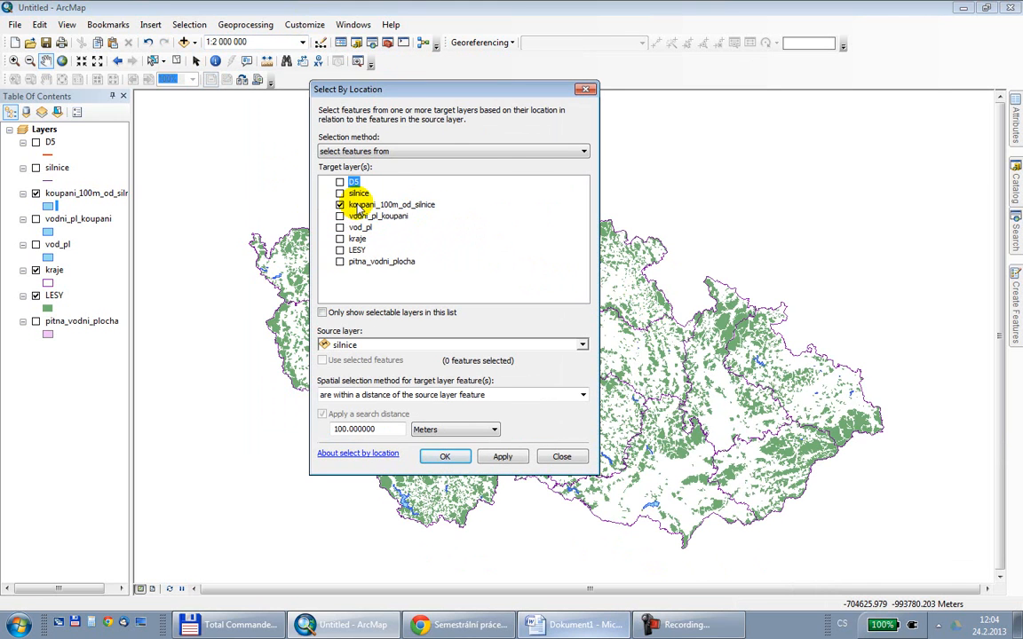
pyautogui.click(410, 347)
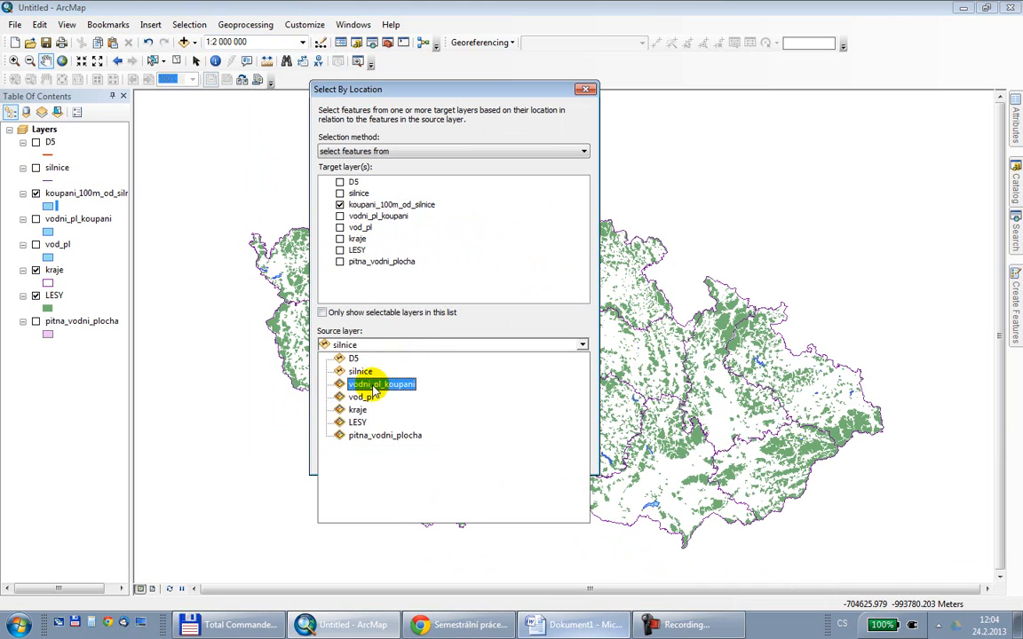
pyautogui.click(419, 423)
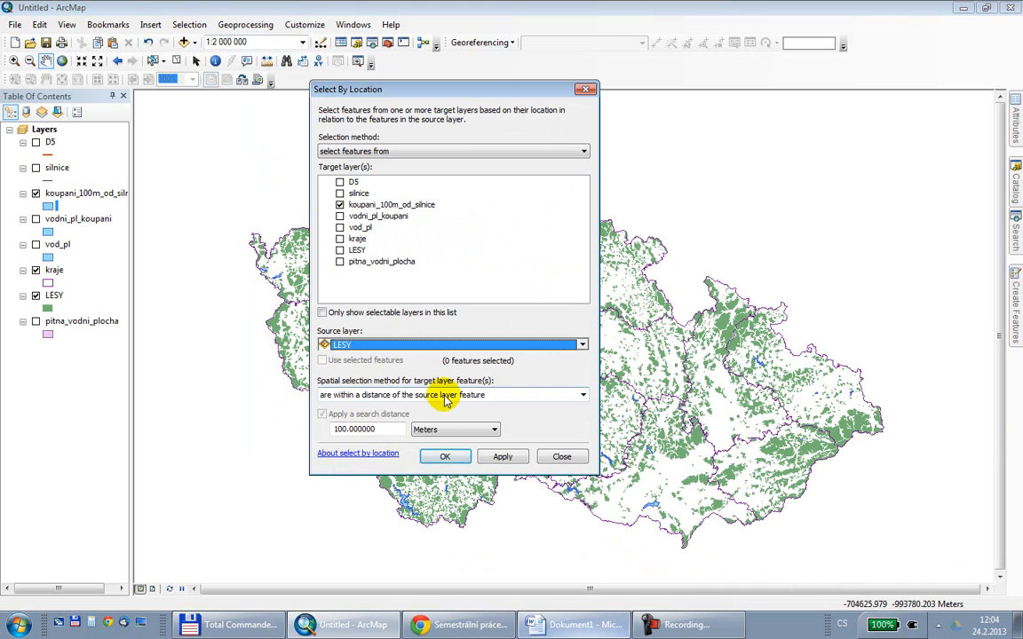
pyautogui.click(445, 399)
pyautogui.click(436, 394)
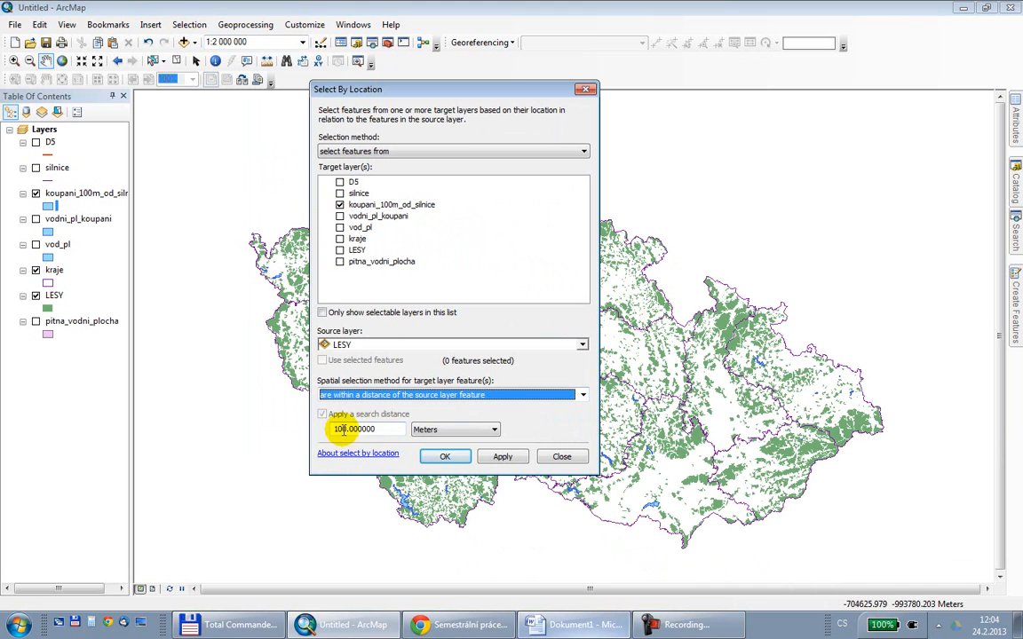
pyautogui.click(503, 458)
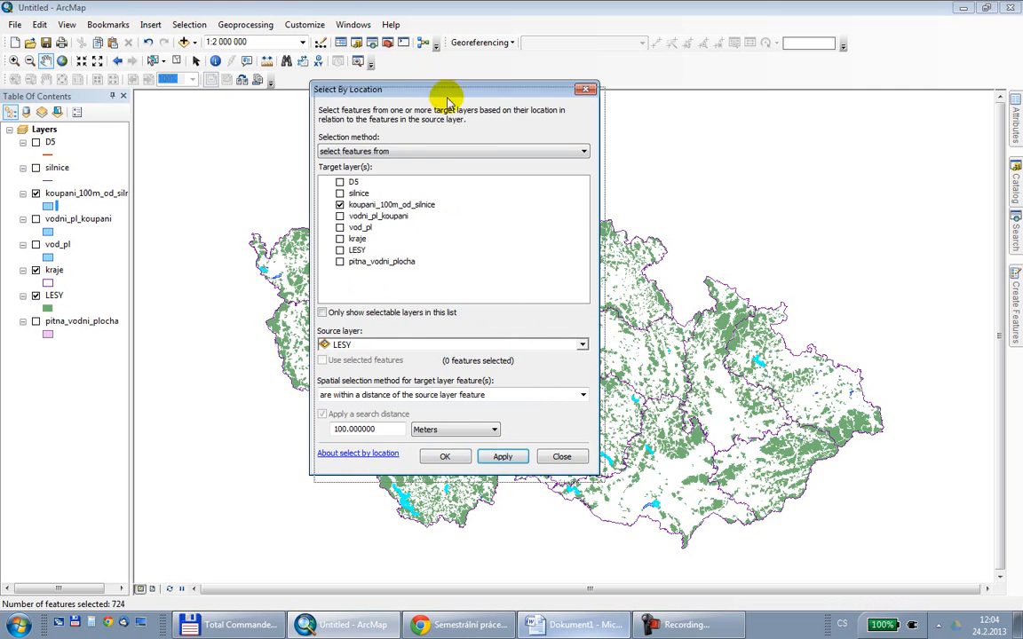
# - Try selecting the koupani_100m_od_silnice features that touch the boundary of the LESY layer features
pyautogui.moveTo(438, 83); pyautogui.dragTo(748, 111)
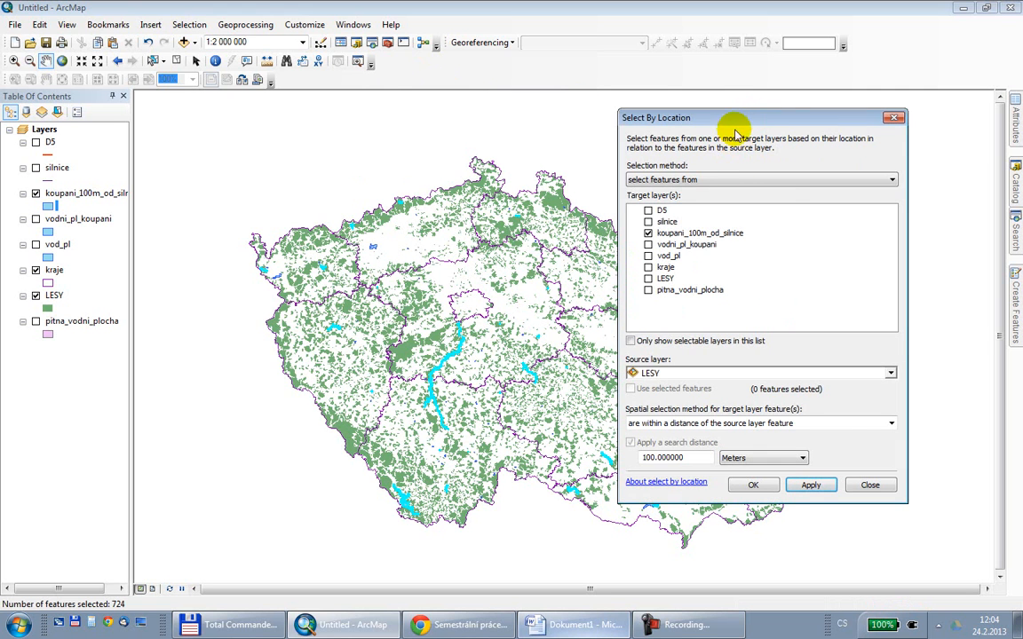
pyautogui.moveTo(679, 118); pyautogui.dragTo(560, 88)
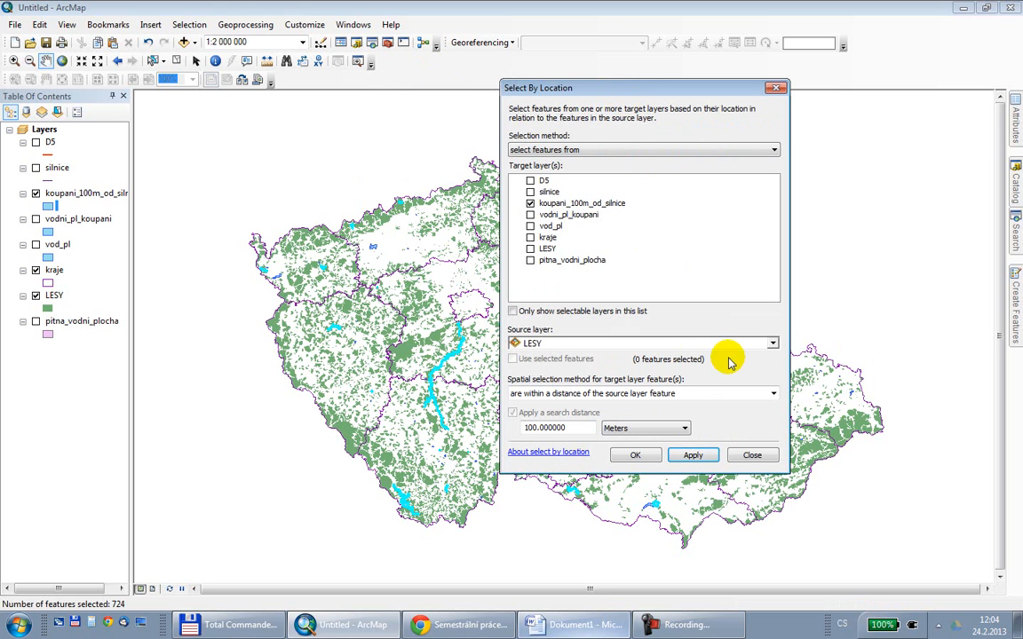
pyautogui.click(602, 394)
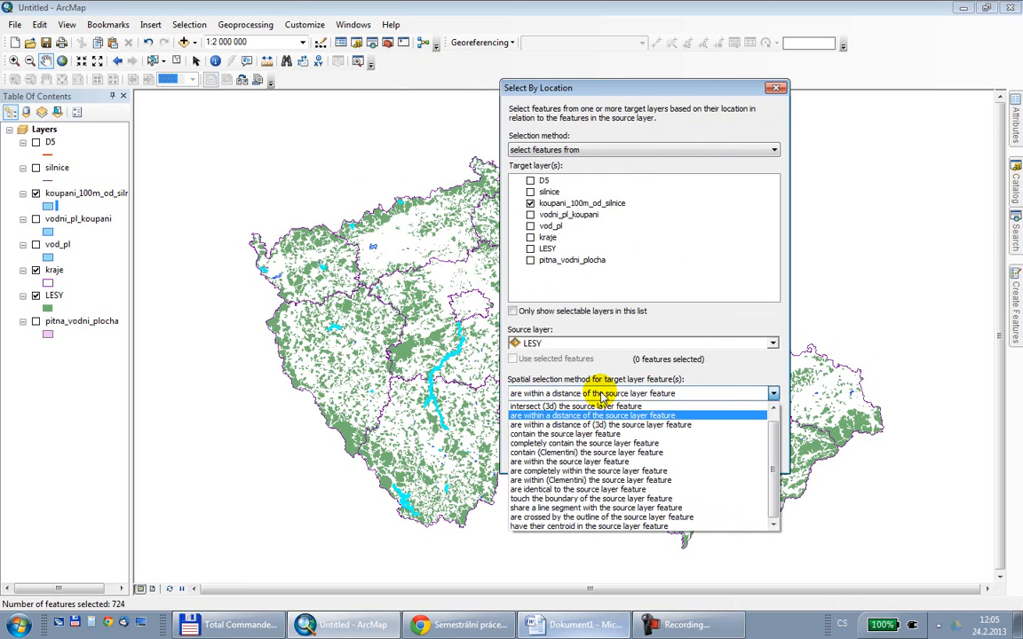
pyautogui.click(588, 498)
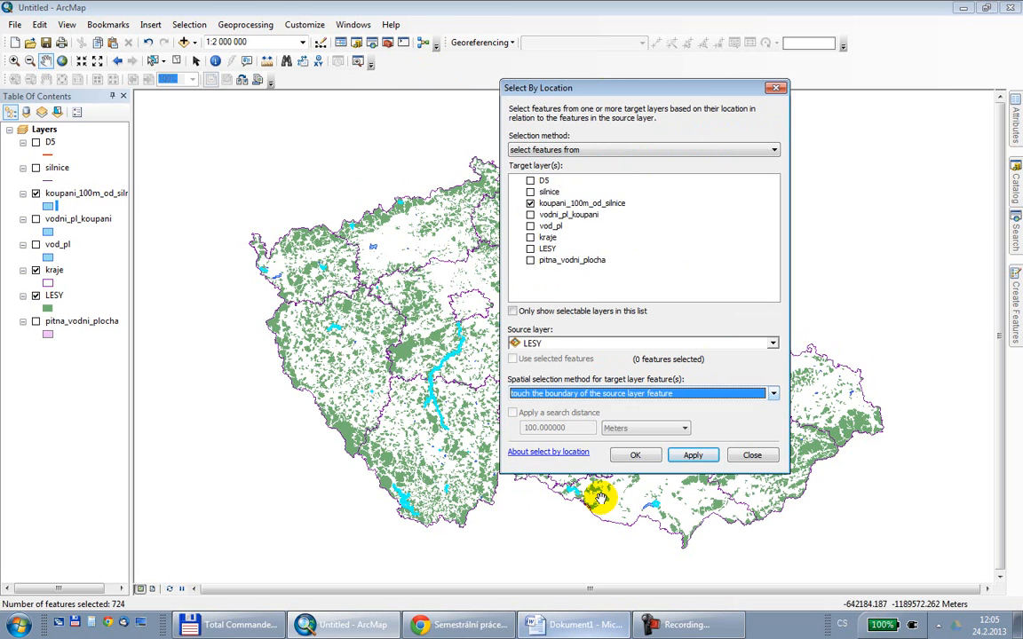
pyautogui.click(694, 455)
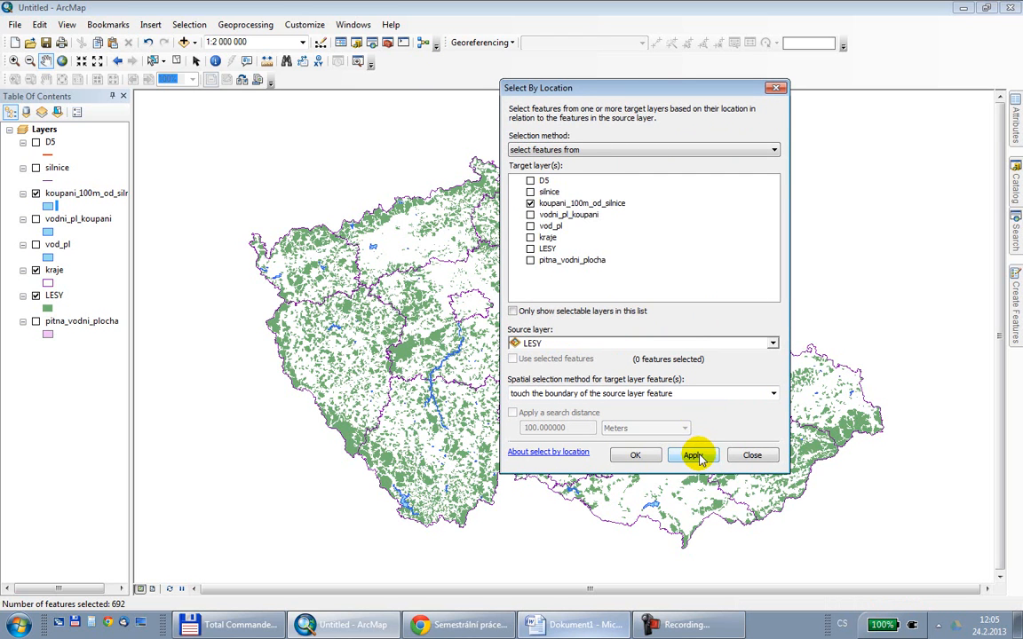
# - Reselect the koupani_100m_od_silnice features within a distance of 100 meters of LESY and finish the location selection
pyautogui.moveTo(562, 88); pyautogui.dragTo(524, 120)
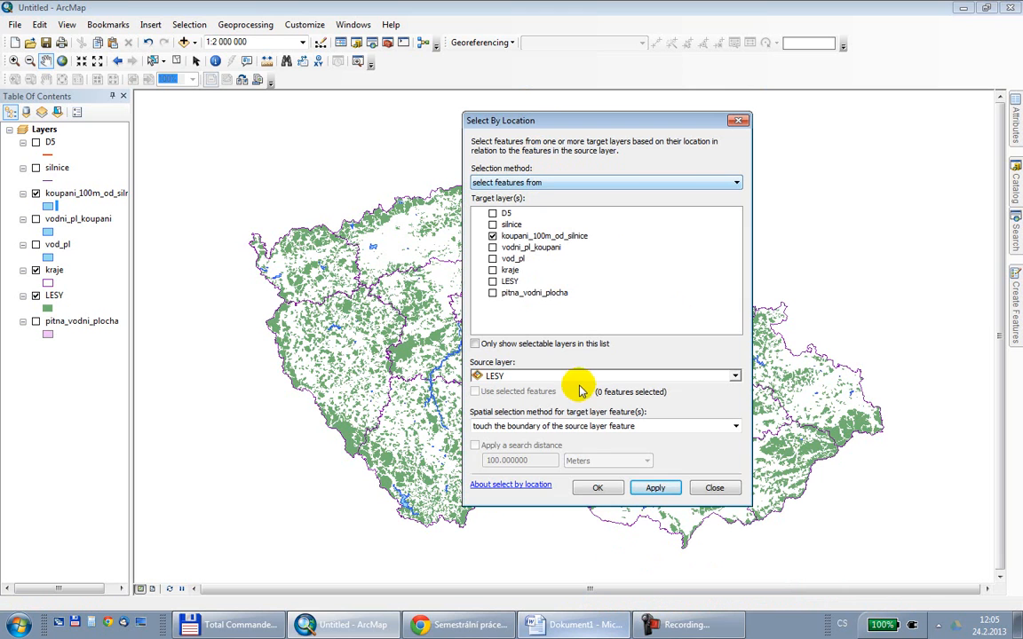
pyautogui.click(520, 426)
pyautogui.scroll(1, 571, 453)
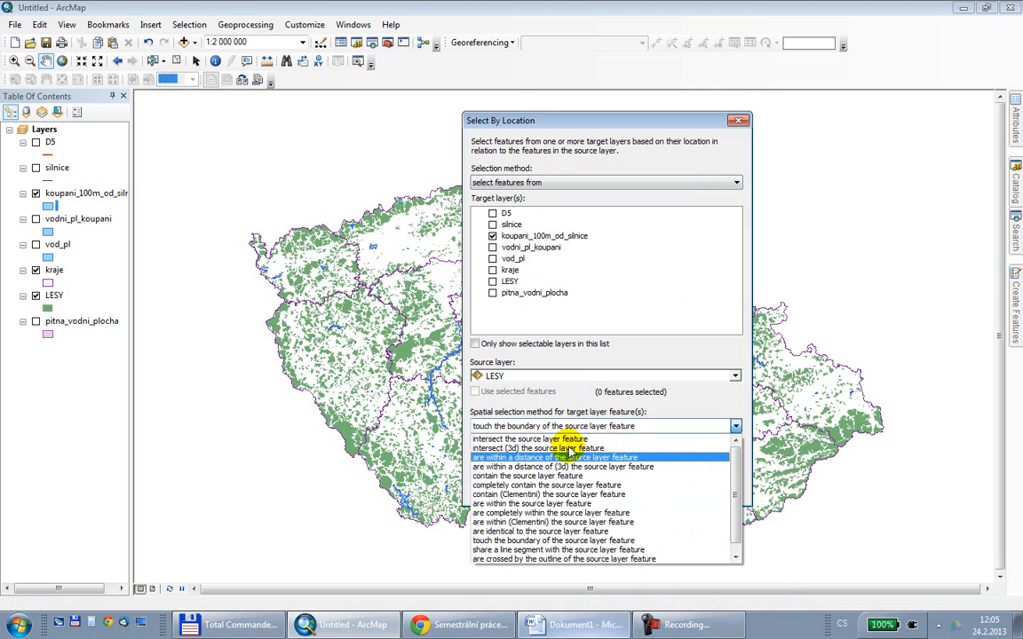
pyautogui.click(572, 440)
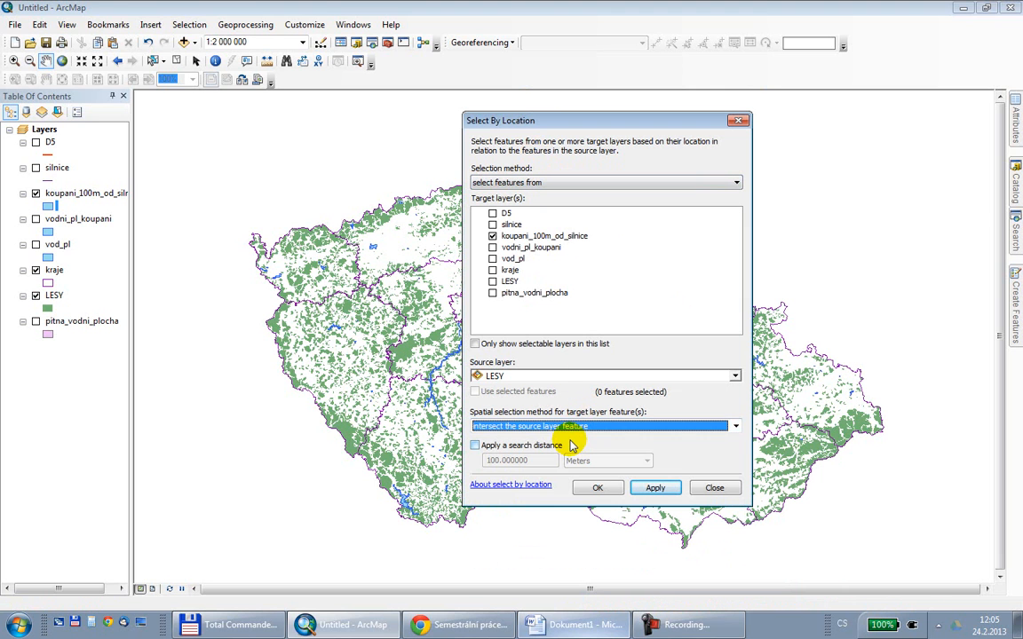
pyautogui.click(500, 428)
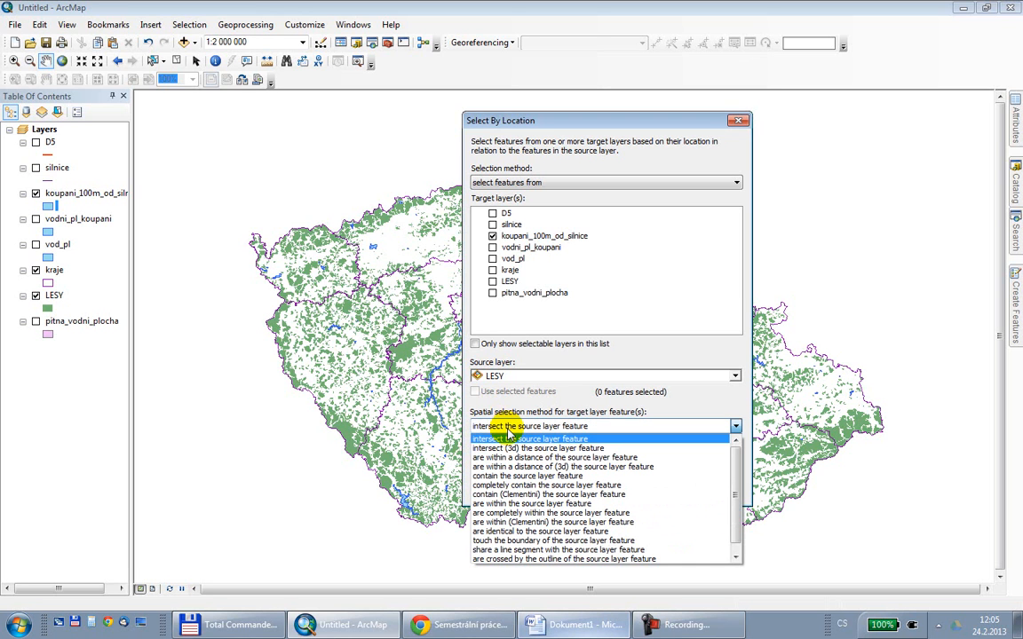
pyautogui.click(519, 458)
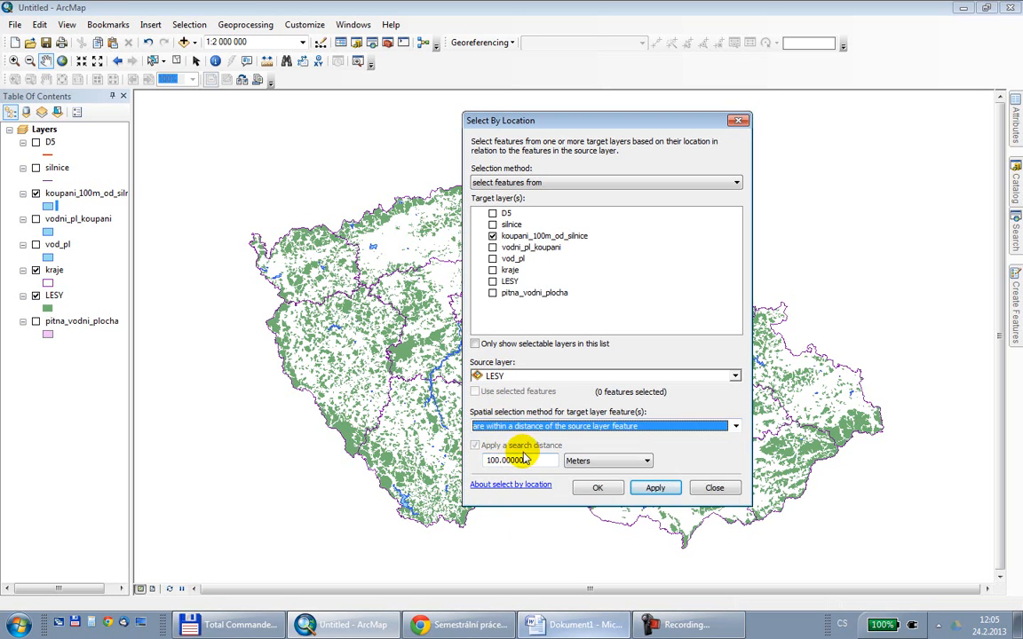
pyautogui.click(593, 490)
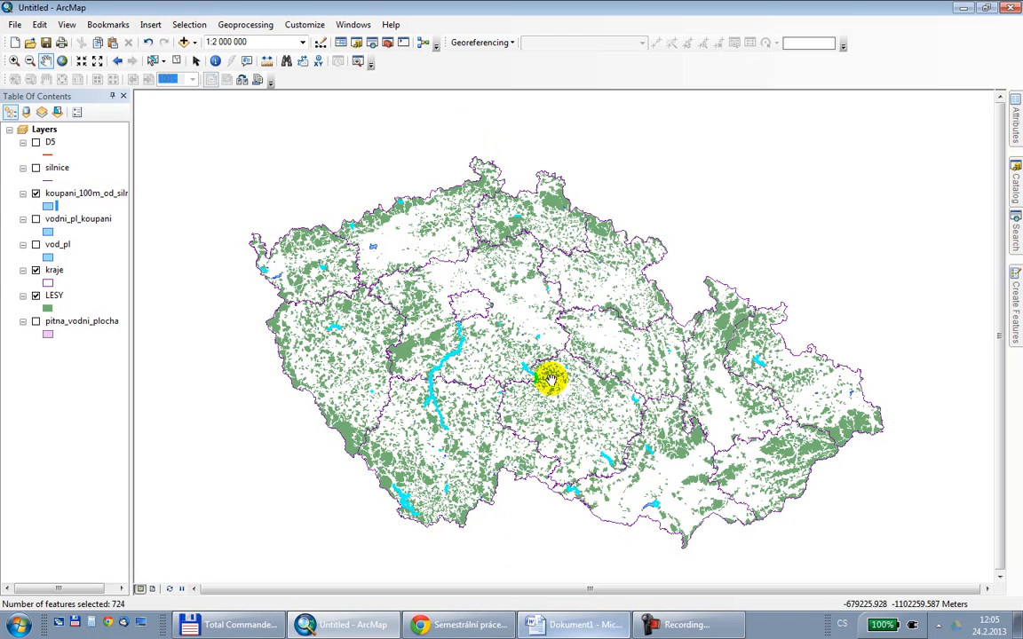
# - Inspect selected and unselected waters against the surrounding forests, and identify the attributes of the selected winding reservoir
pyautogui.moveTo(400, 251); pyautogui.dragTo(475, 308)
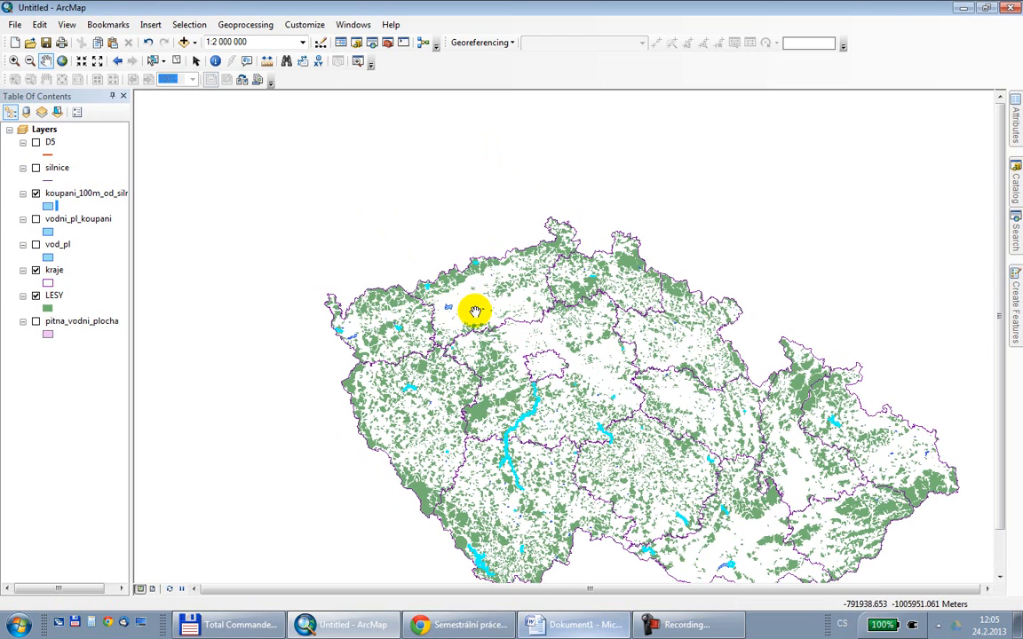
pyautogui.scroll(4, 471, 293)
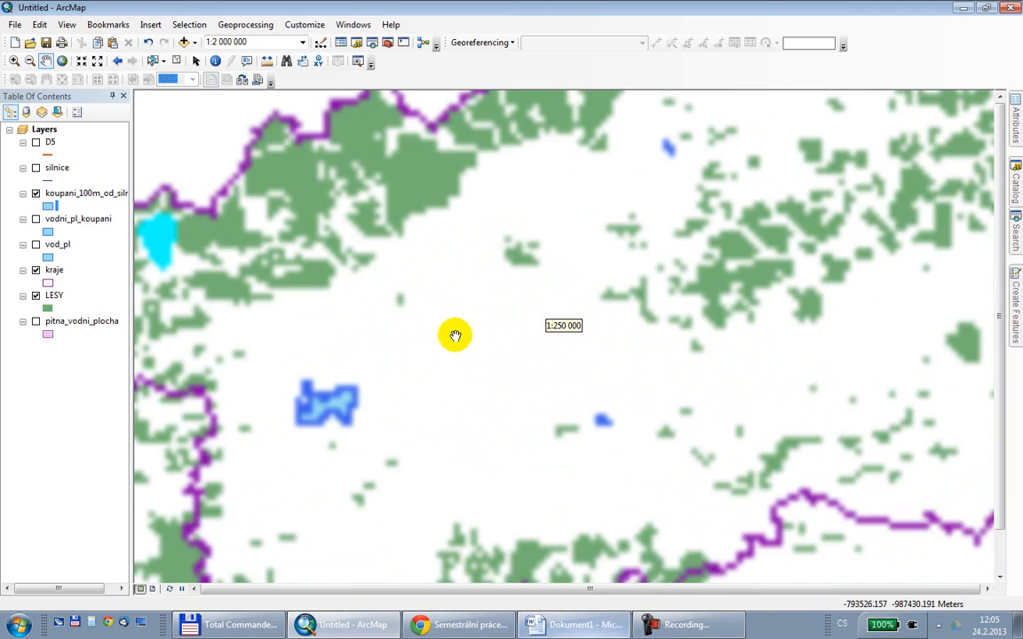
pyautogui.moveTo(357, 410); pyautogui.dragTo(479, 306)
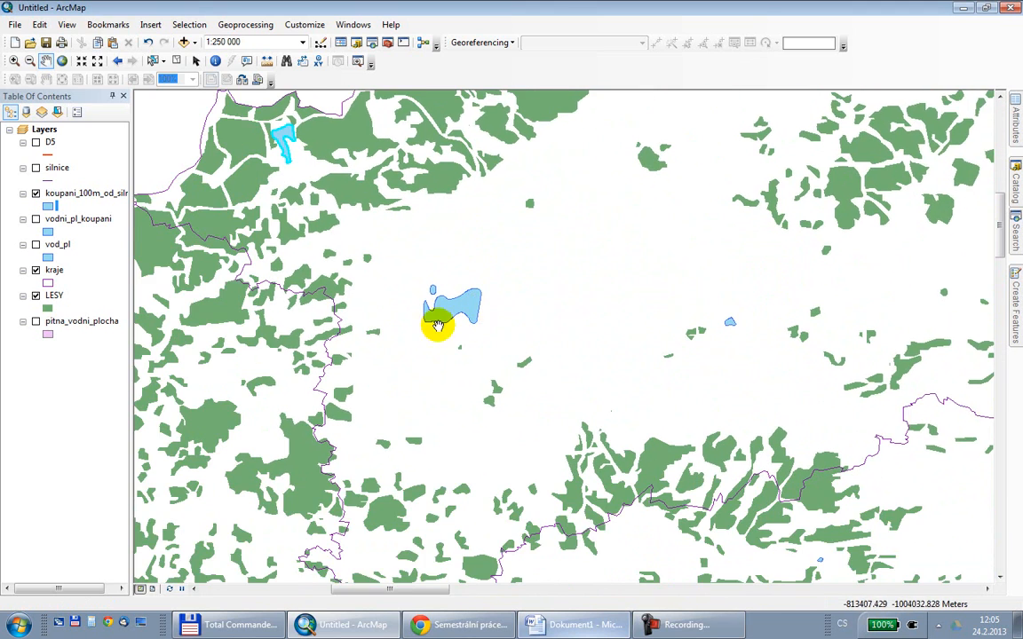
pyautogui.moveTo(351, 371); pyautogui.dragTo(431, 346)
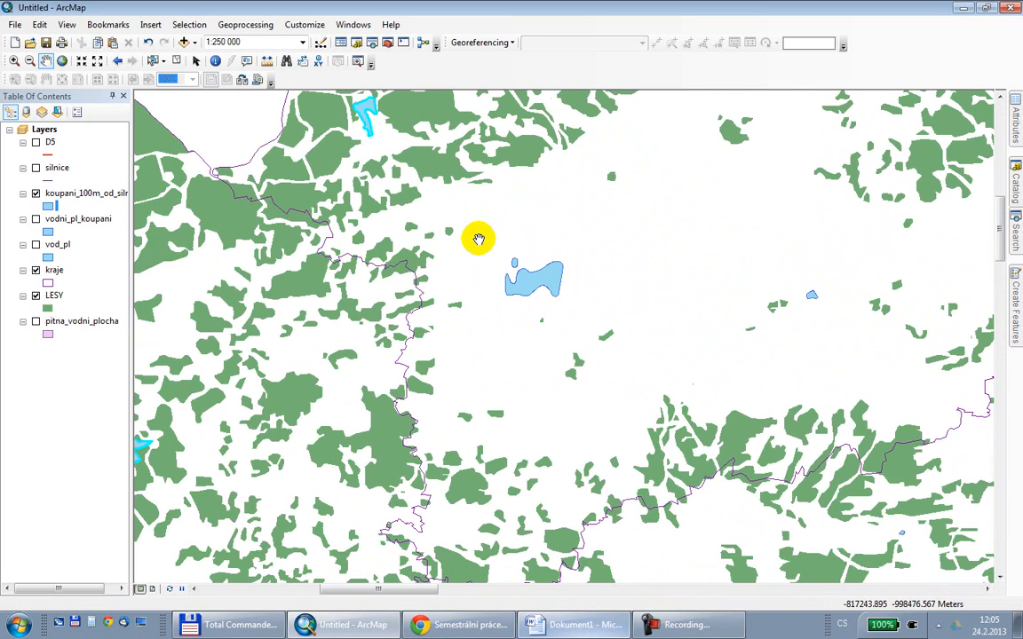
pyautogui.moveTo(293, 391); pyautogui.dragTo(511, 105)
pyautogui.moveTo(491, 344); pyautogui.dragTo(471, 172)
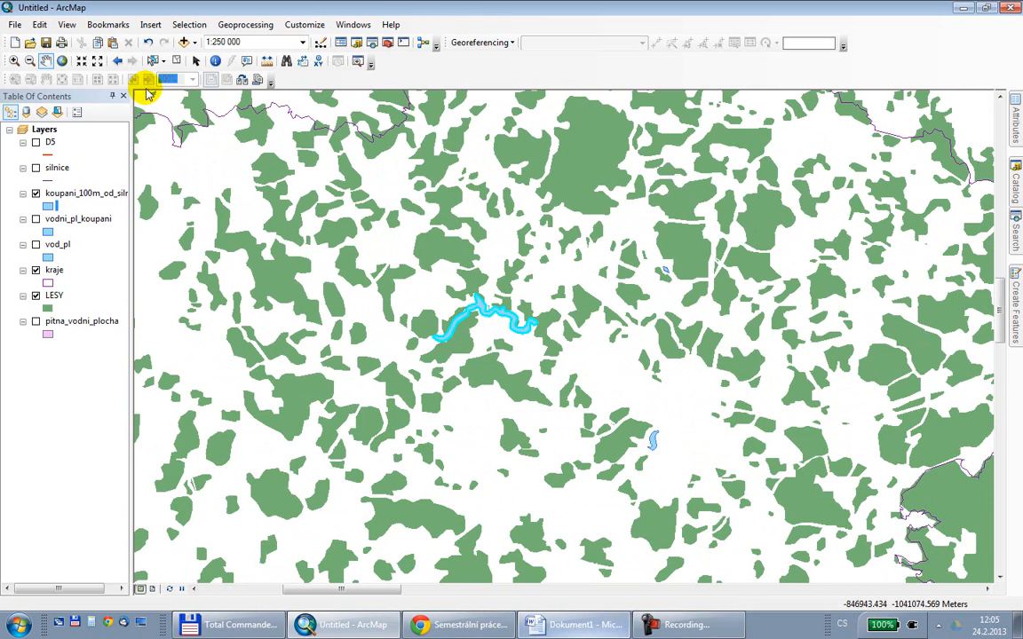
pyautogui.click(214, 60)
pyautogui.click(524, 335)
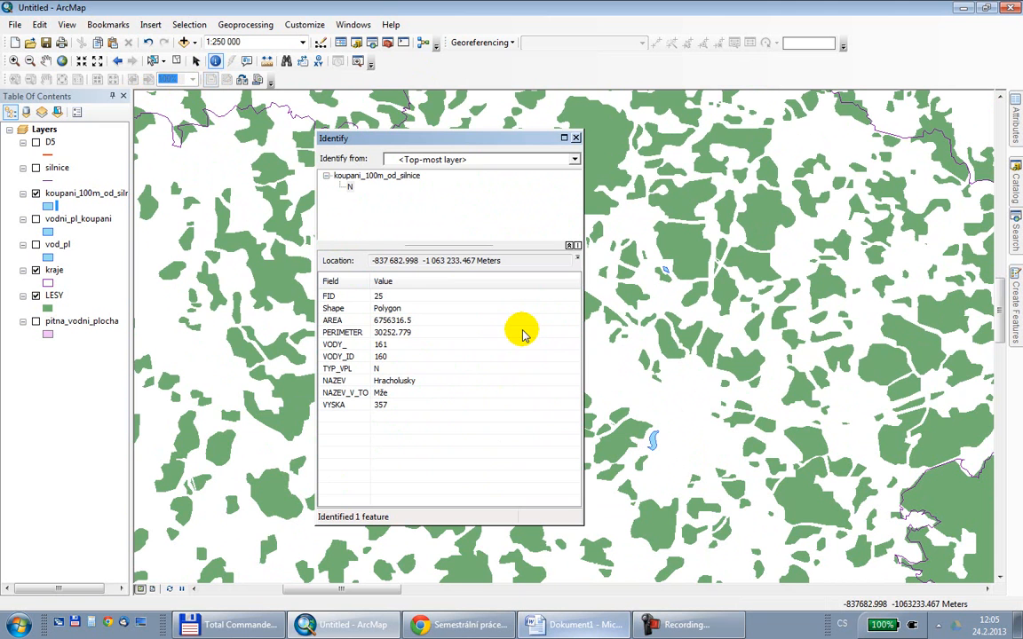
pyautogui.click(576, 138)
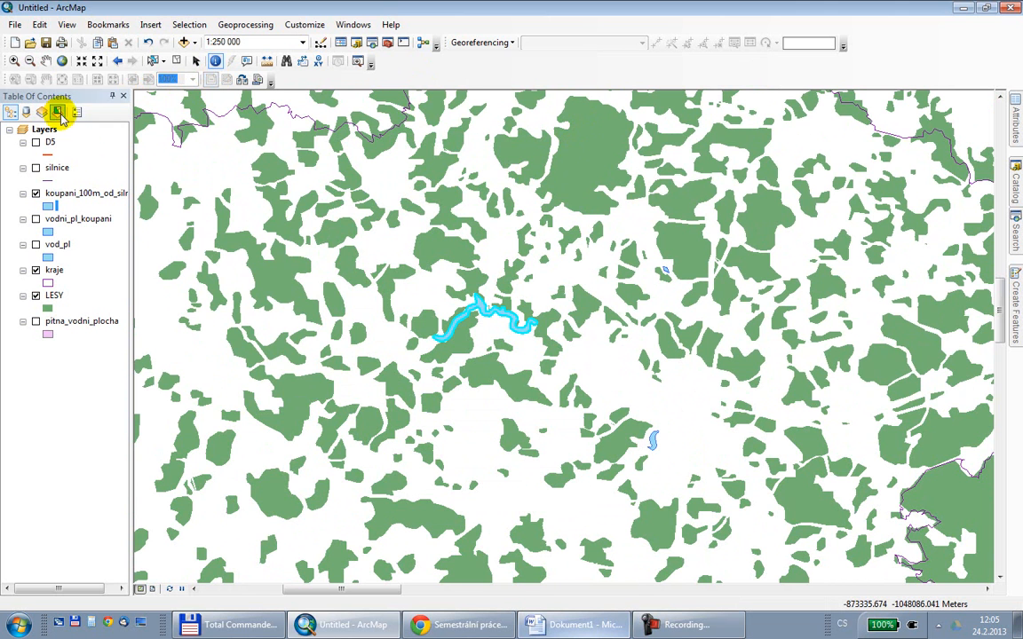
# - Pan to the northern waters and identify the attributes of the selected reservoir lying between the forests, then close the results
pyautogui.click(45, 60)
pyautogui.moveTo(266, 117); pyautogui.dragTo(342, 400)
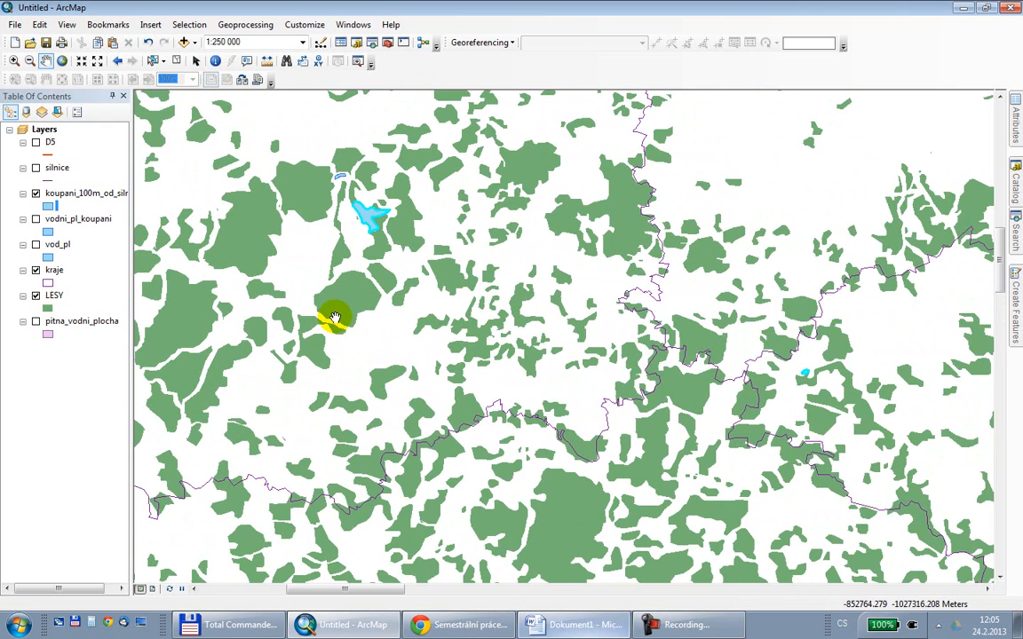
pyautogui.moveTo(360, 284); pyautogui.dragTo(400, 365)
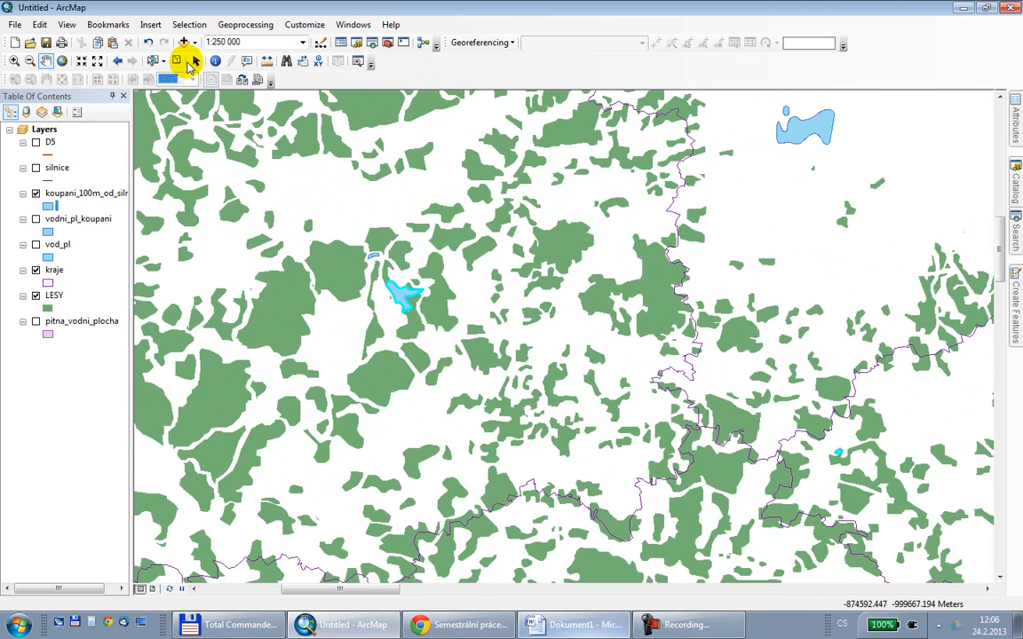
pyautogui.click(215, 60)
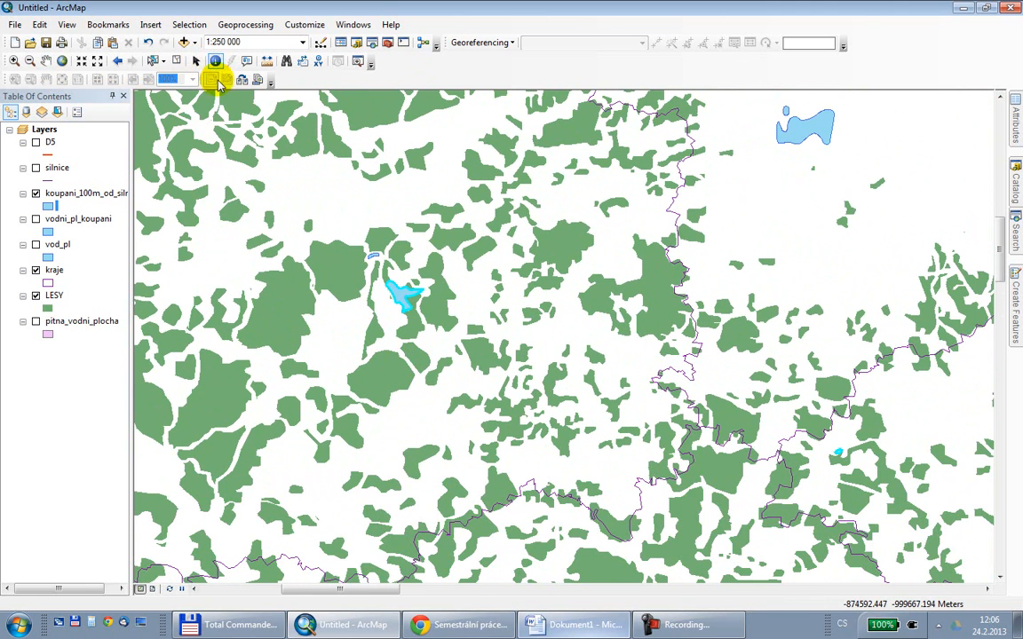
pyautogui.click(402, 295)
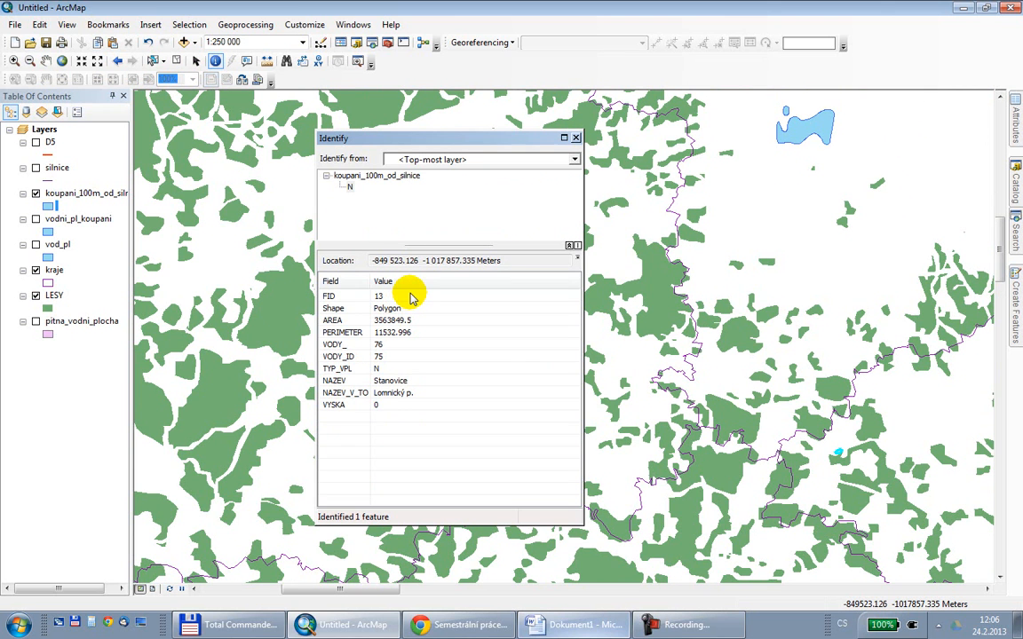
pyautogui.click(576, 137)
pyautogui.scroll(-2, 579, 142)
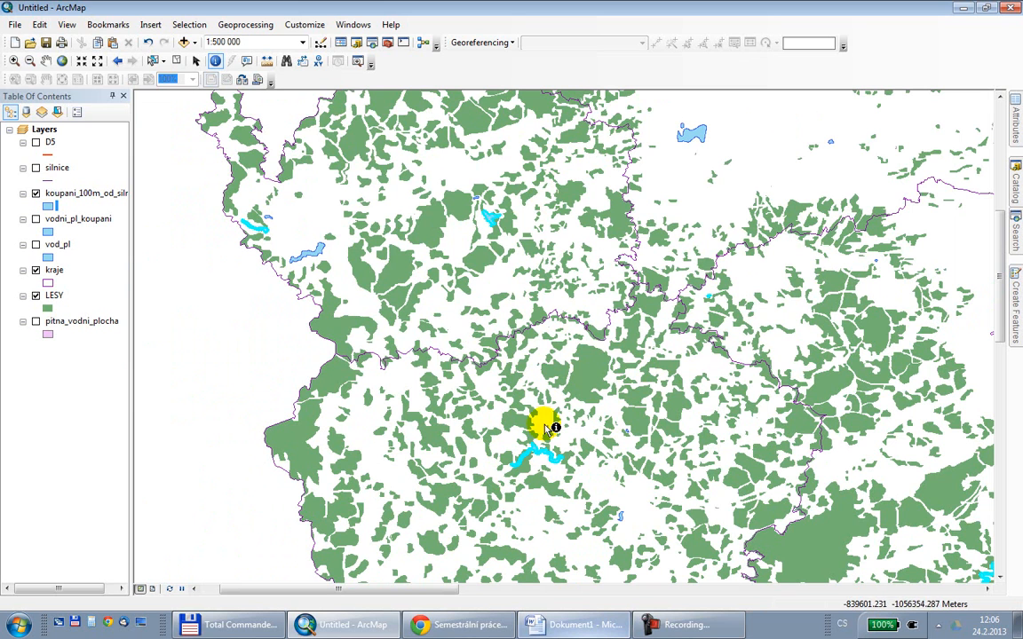
# - Switch to the Word document and read the Příklad 3 assignment and its list of available layers
pyautogui.click(541, 621)
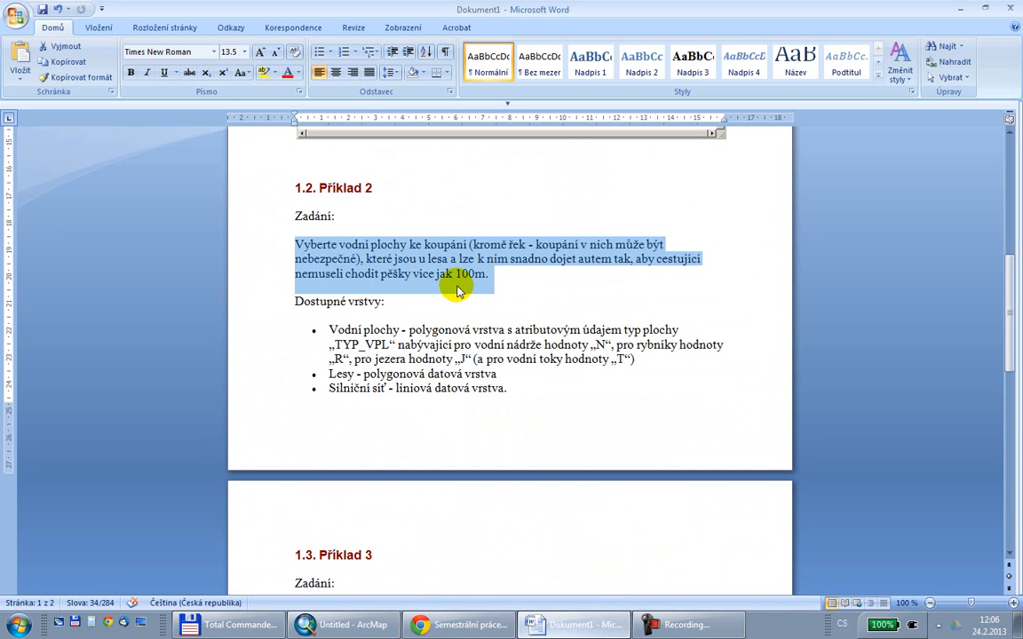
pyautogui.scroll(-12, 457, 293)
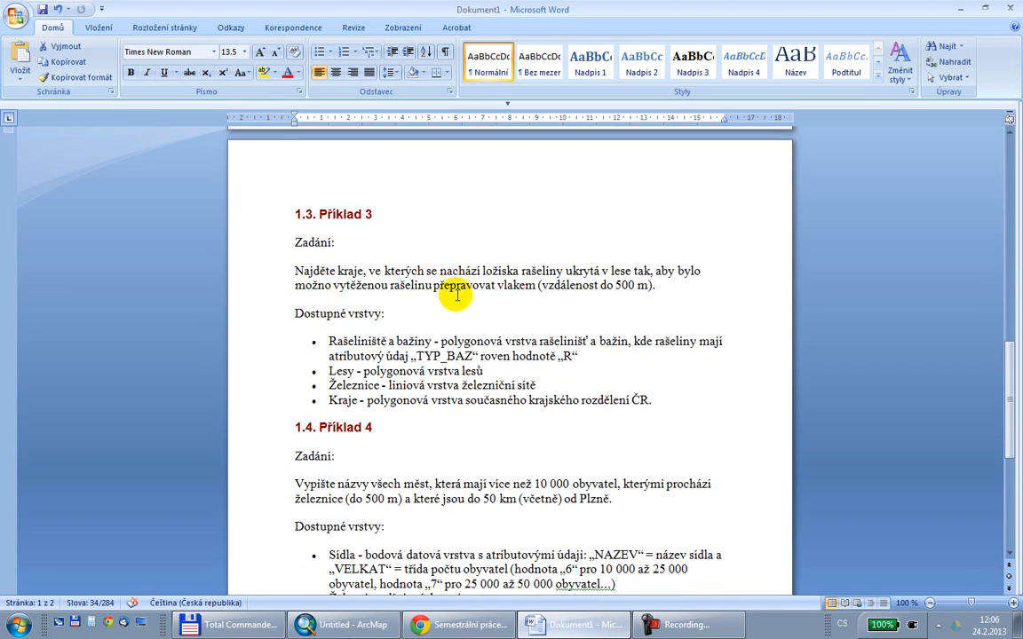
pyautogui.scroll(-3, 456, 294)
pyautogui.scroll(8, 457, 295)
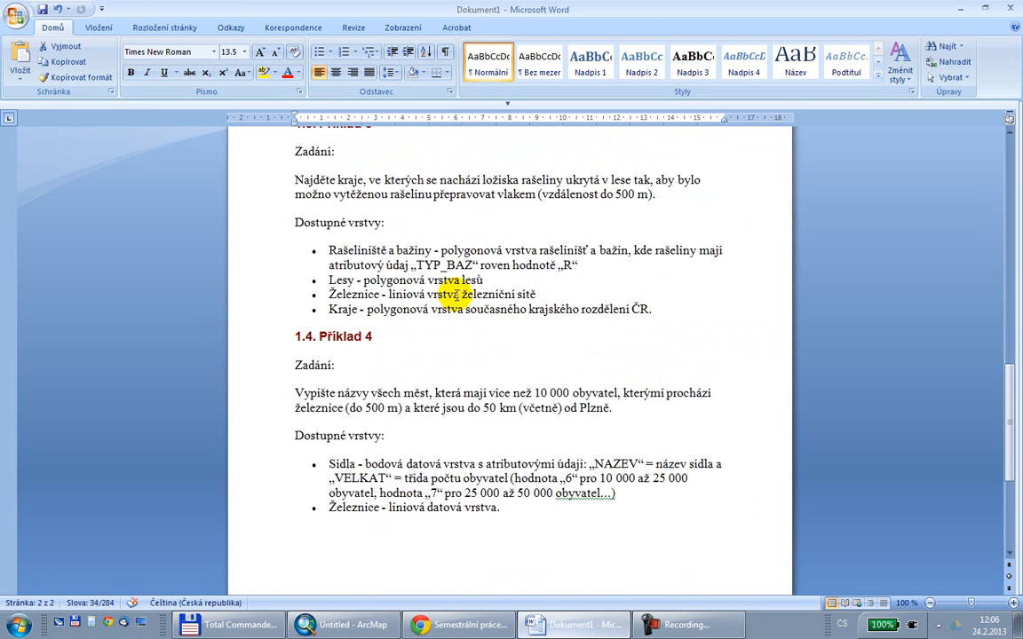
pyautogui.scroll(-1, 455, 295)
pyautogui.click(484, 307)
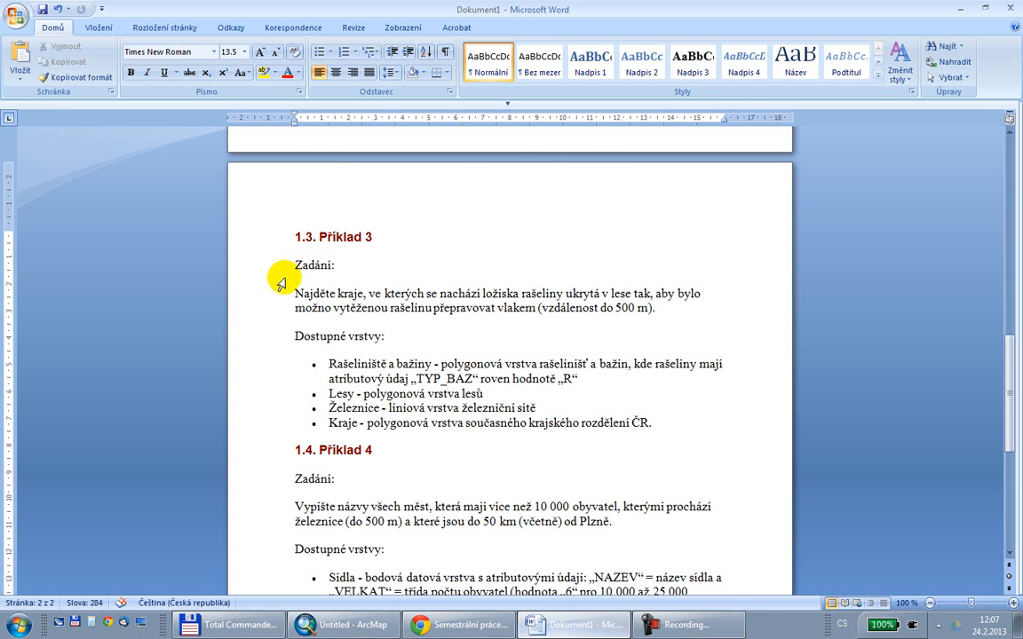
# - Switch back to ArcMap and add the BAZINY.shp layer from the Data folder
pyautogui.click(311, 624)
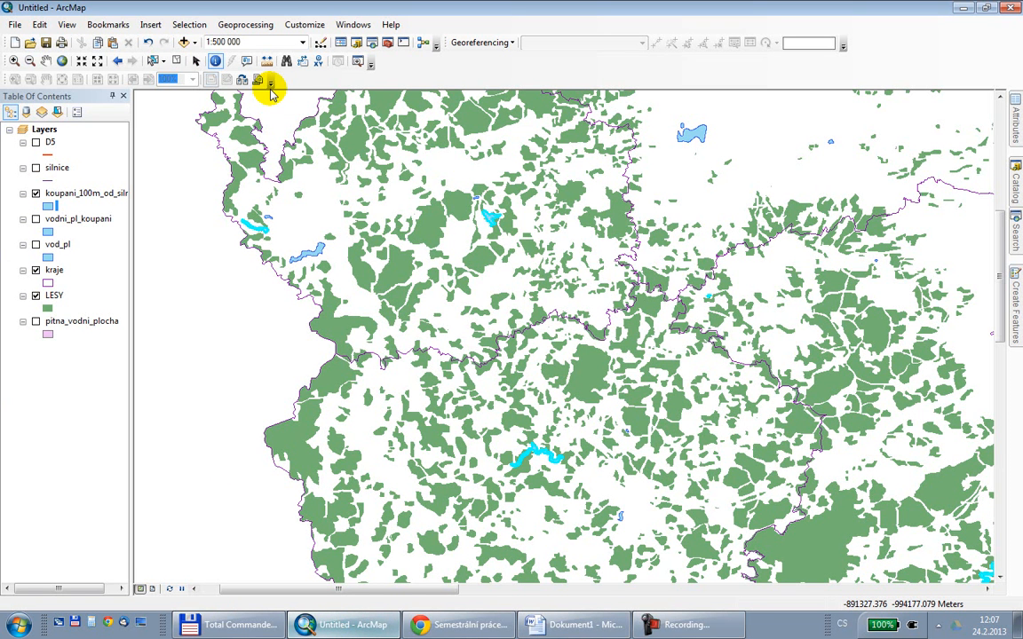
pyautogui.click(184, 41)
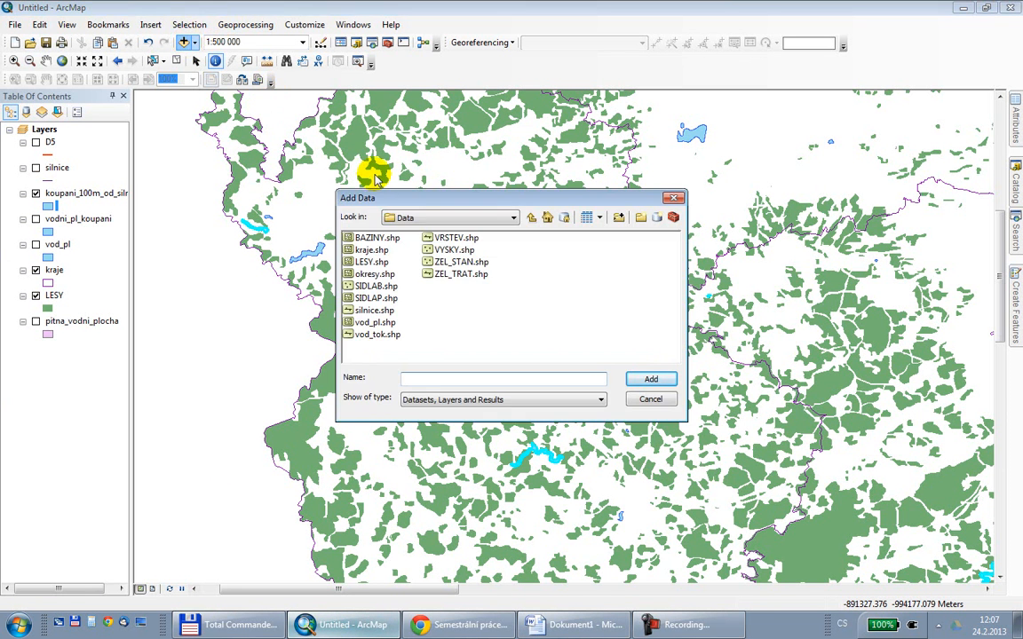
pyautogui.click(366, 238)
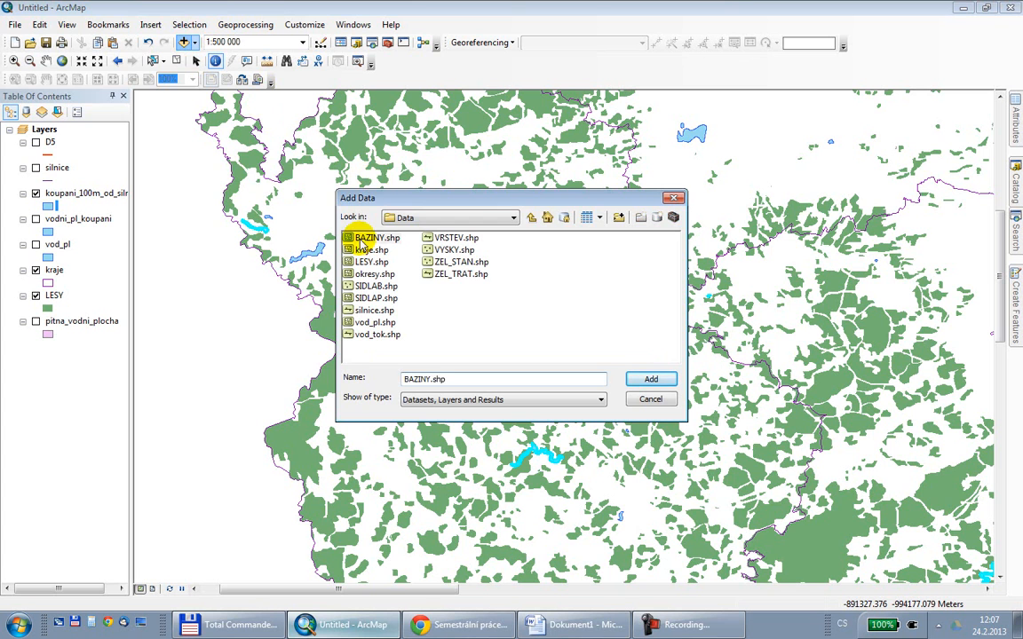
pyautogui.click(631, 381)
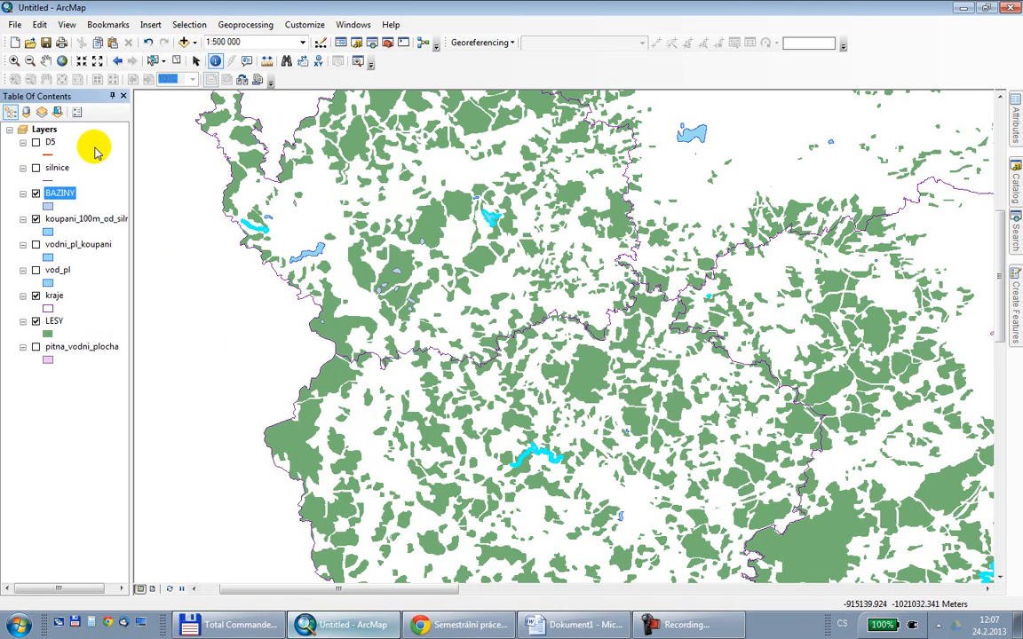
# - Remove the D5, silnice, koupani_100m_od_silnice and vodni_pl_koupani layers from the map
pyautogui.rightClick(53, 140)
pyautogui.click(82, 167)
pyautogui.rightClick(49, 142)
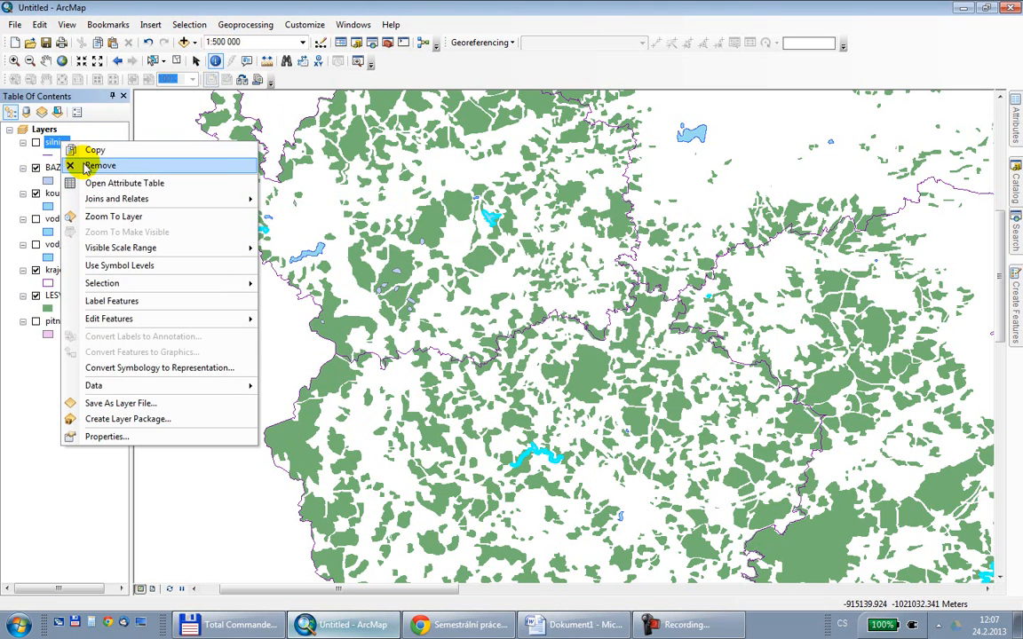
pyautogui.click(69, 163)
pyautogui.rightClick(76, 167)
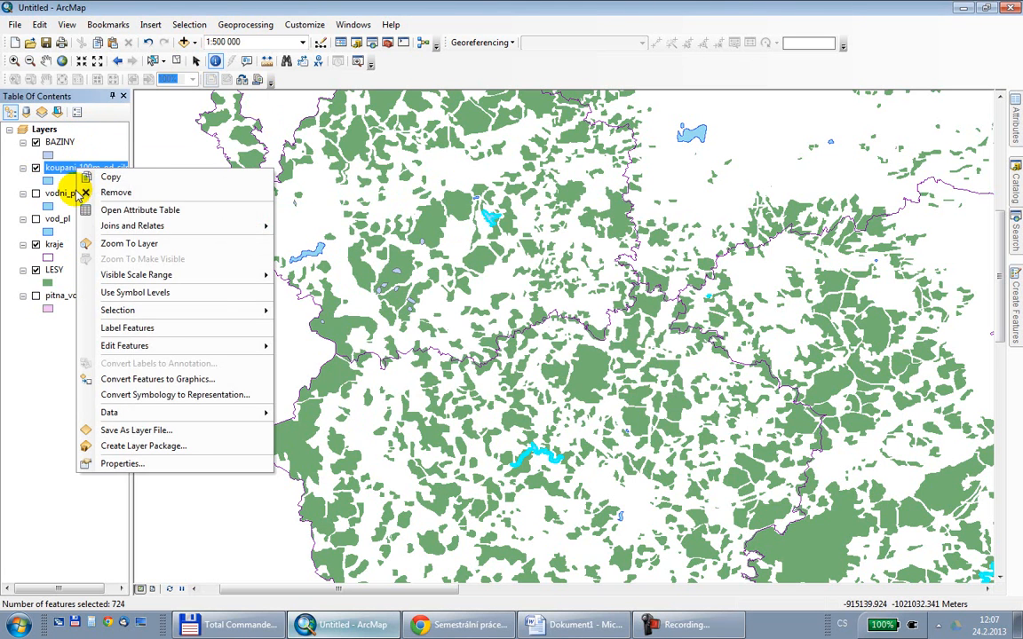
pyautogui.click(85, 188)
pyautogui.rightClick(80, 175)
pyautogui.click(96, 188)
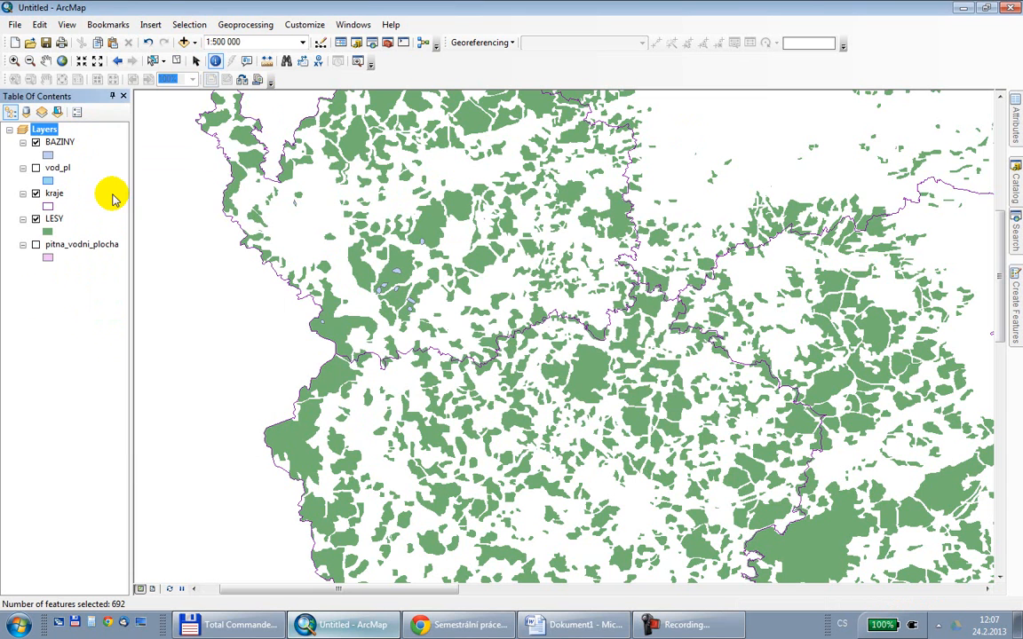
# - Remove the vod_pl and pitna_vodni_plocha layers from the map
pyautogui.click(62, 170)
pyautogui.rightClick(64, 171)
pyautogui.click(95, 192)
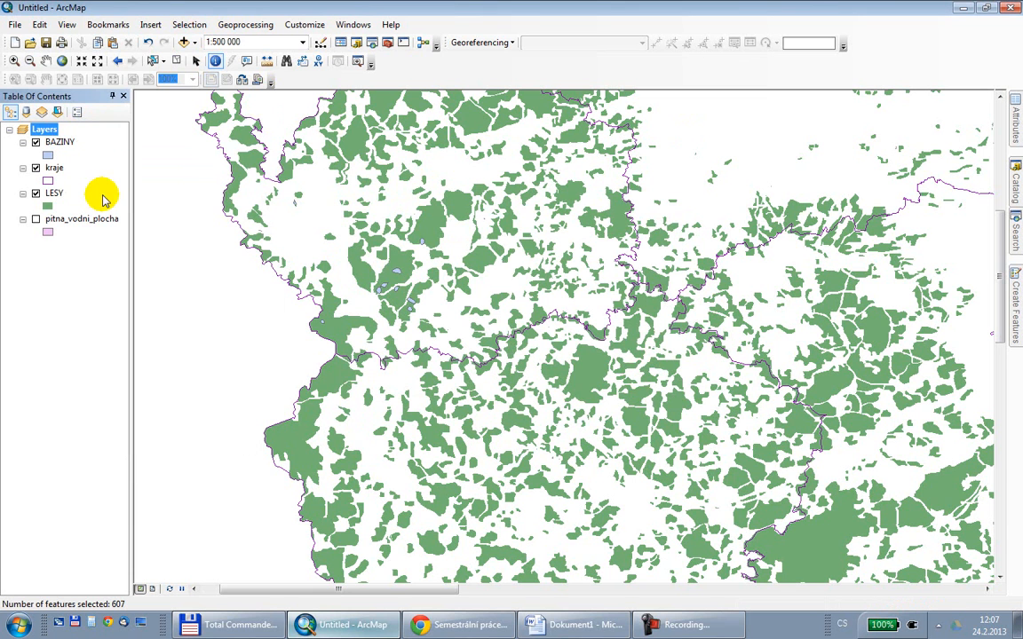
pyautogui.rightClick(79, 222)
pyautogui.click(99, 242)
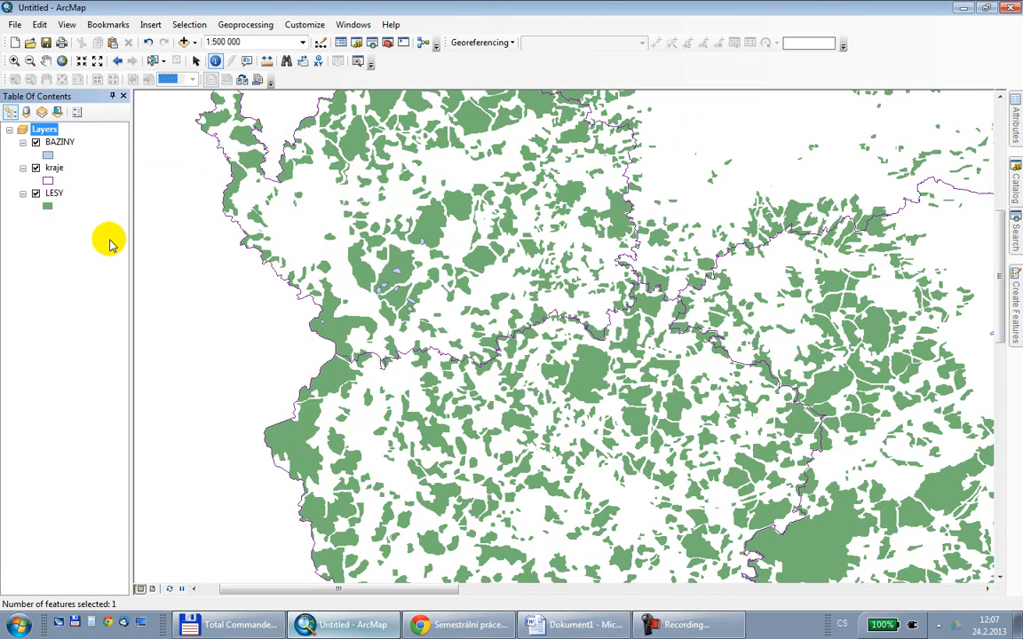
# - Add the railway layer ZEL_TRAT.shp from the Data folder to the map
pyautogui.click(183, 42)
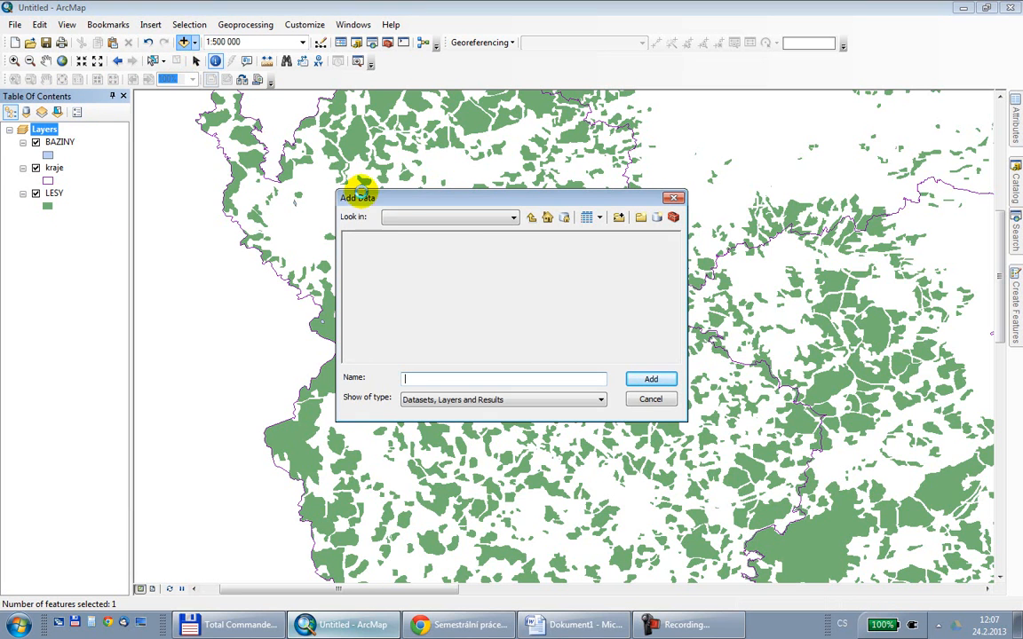
pyautogui.click(461, 274)
pyautogui.click(651, 381)
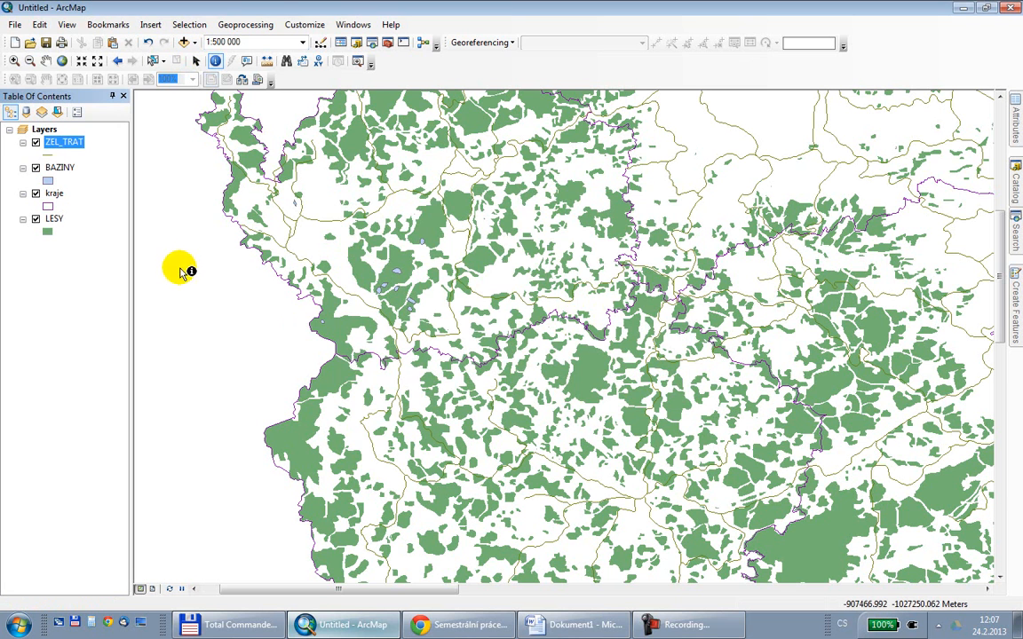
# - Change the ZEL_TRAT line symbol to the Single, Nautical Dashed style
pyautogui.click(48, 155)
pyautogui.moveTo(544, 210); pyautogui.dragTo(560, 354)
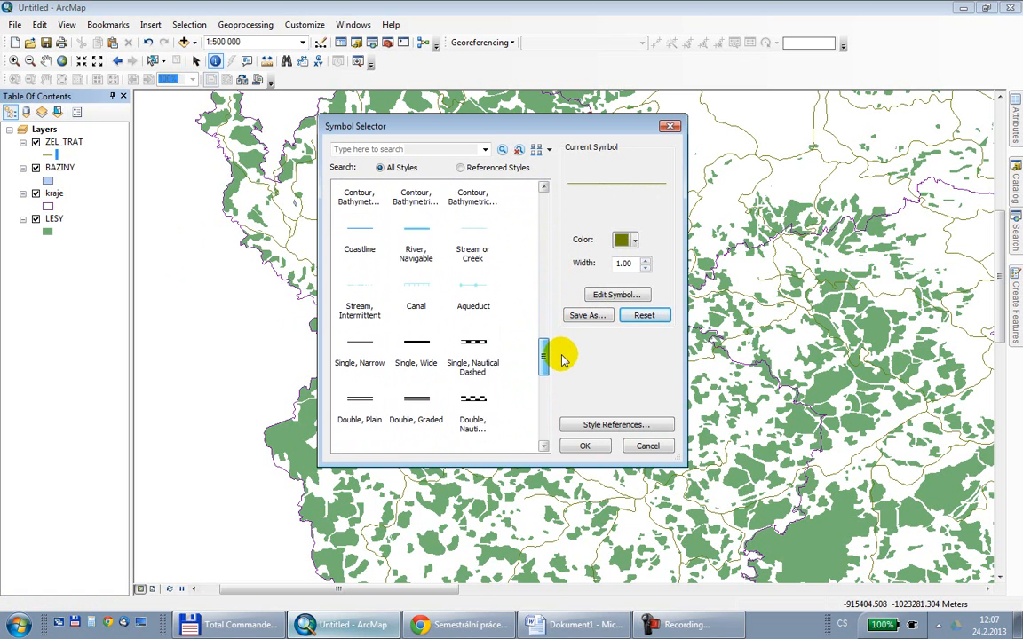
pyautogui.click(472, 345)
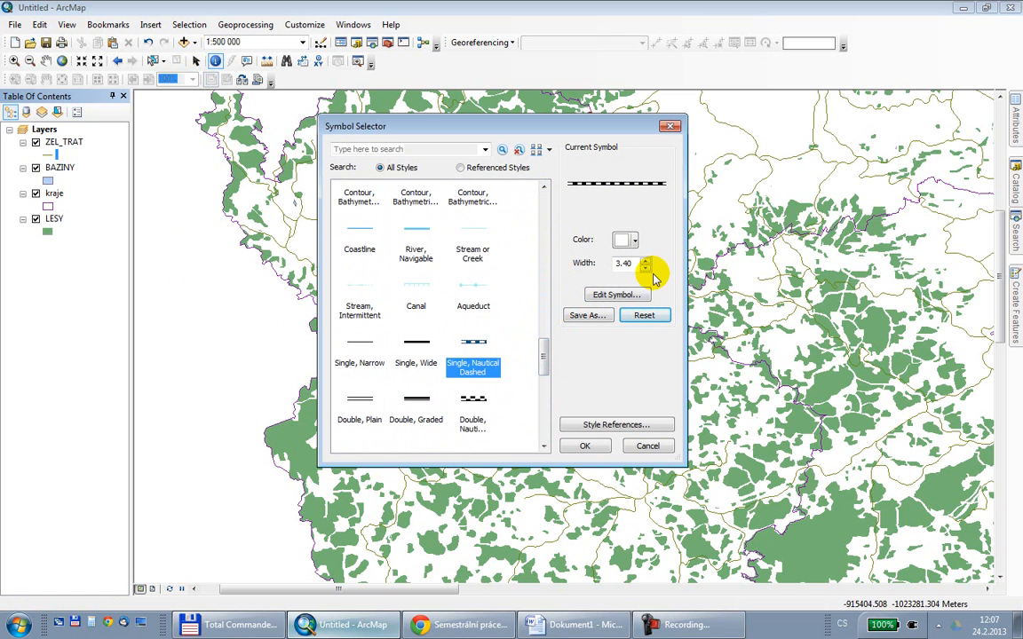
pyautogui.click(585, 446)
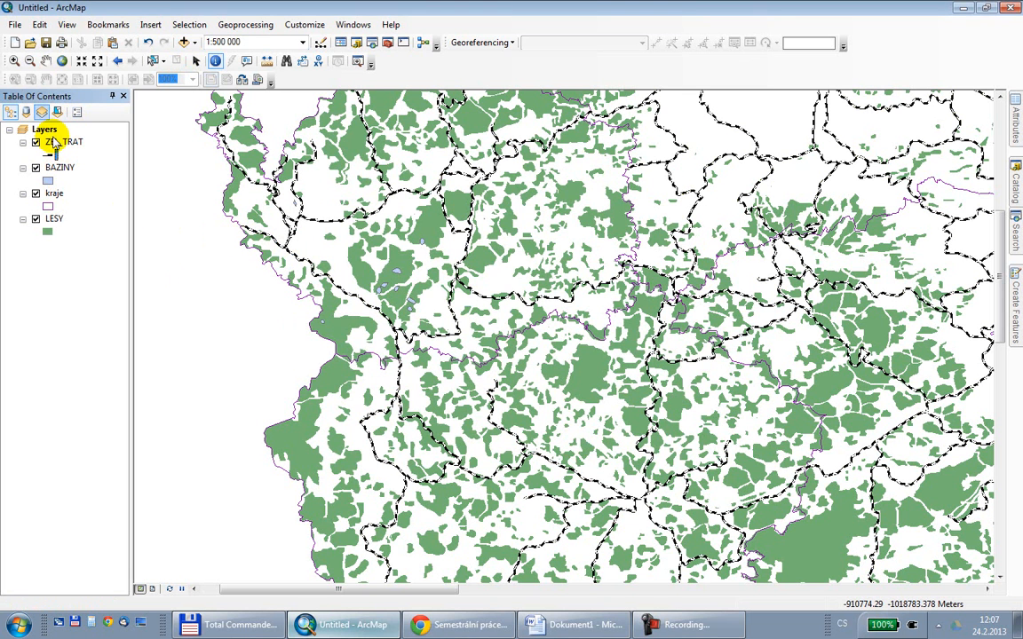
# - Change the fill color of the BAZINY polygons to red
pyautogui.click(48, 180)
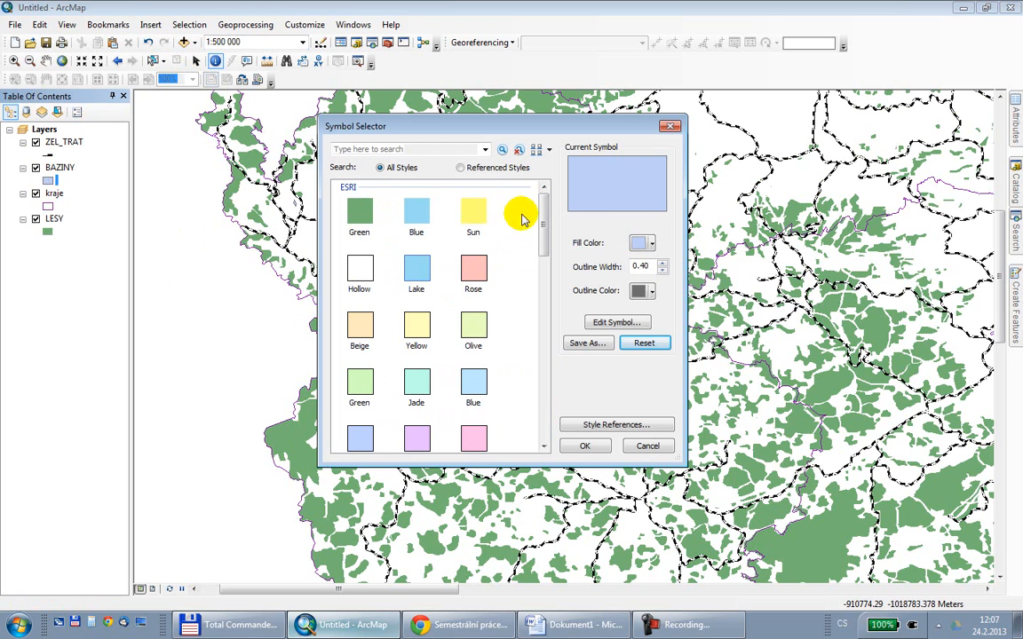
pyautogui.click(641, 244)
pyautogui.click(648, 303)
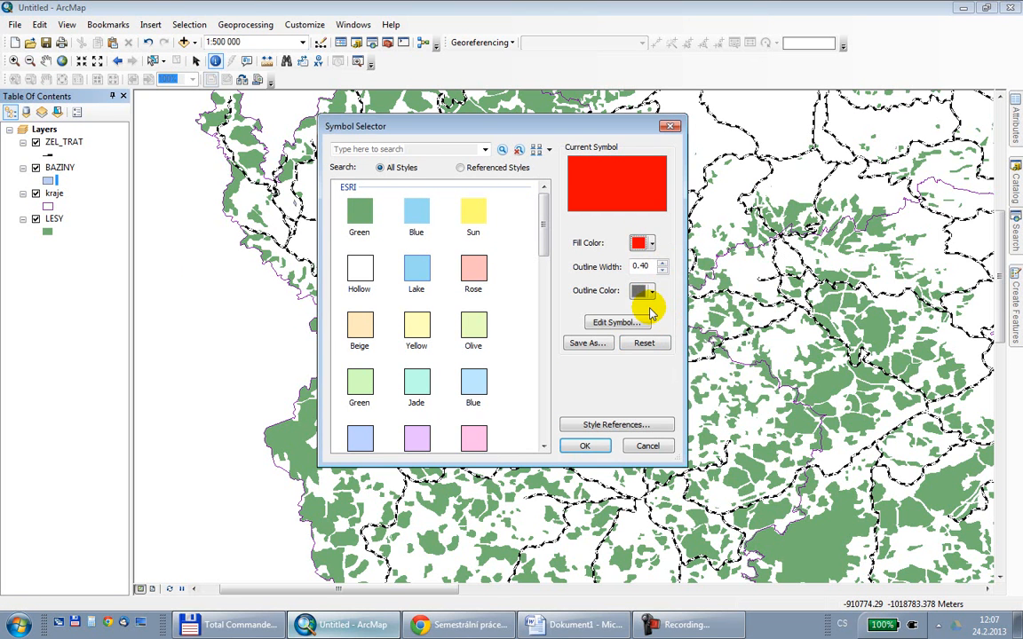
pyautogui.click(584, 444)
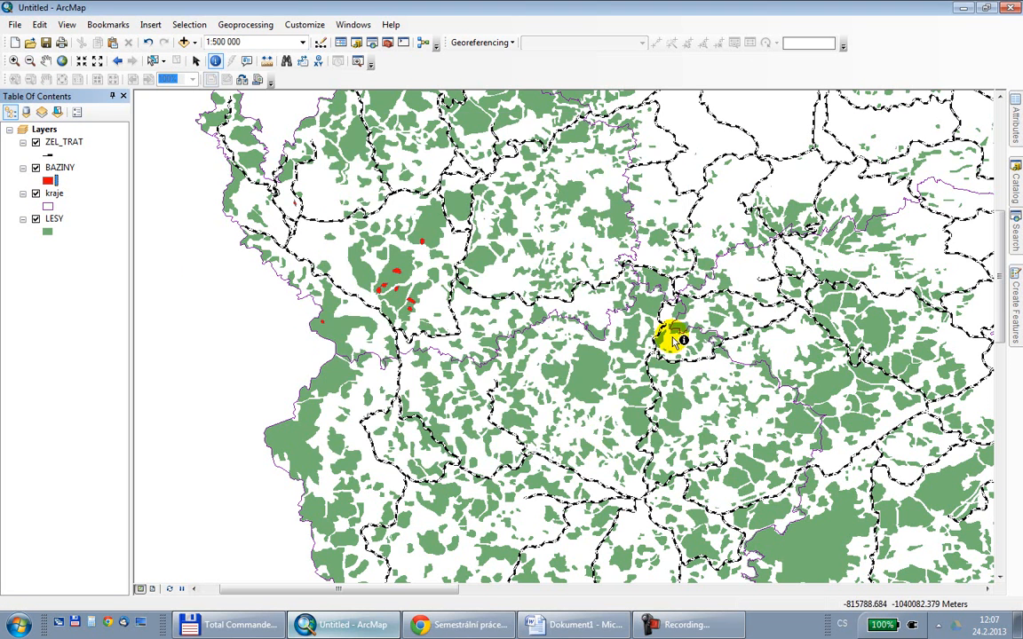
# - Examine the distribution of the red BAZINY areas among forests and railways across the whole country at 1:1 500 000
pyautogui.scroll(-2, 680, 299)
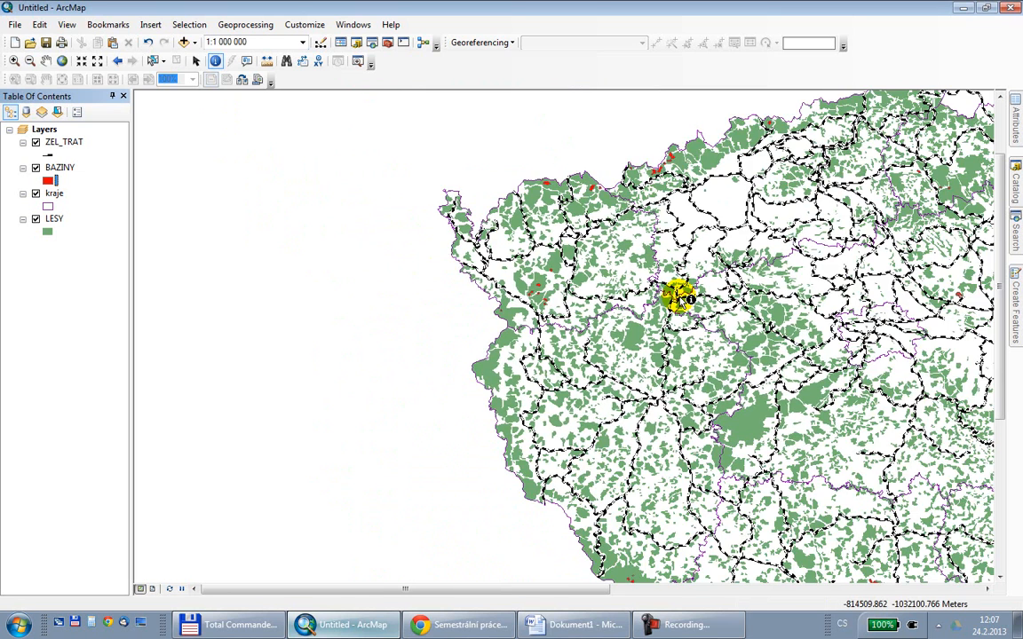
pyautogui.scroll(-1, 678, 300)
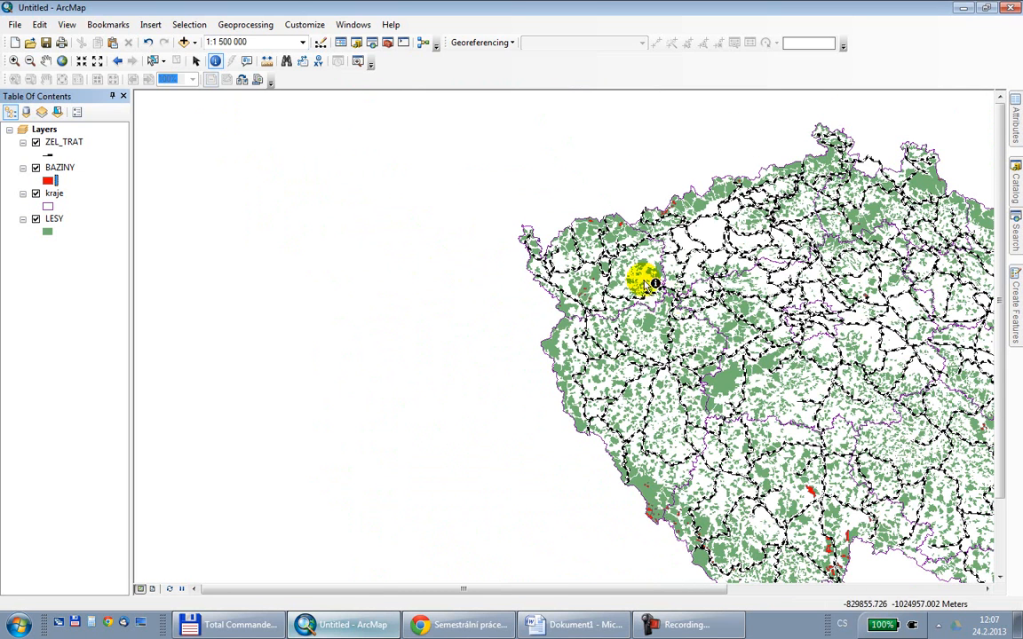
pyautogui.click(46, 61)
pyautogui.moveTo(631, 231); pyautogui.dragTo(293, 200)
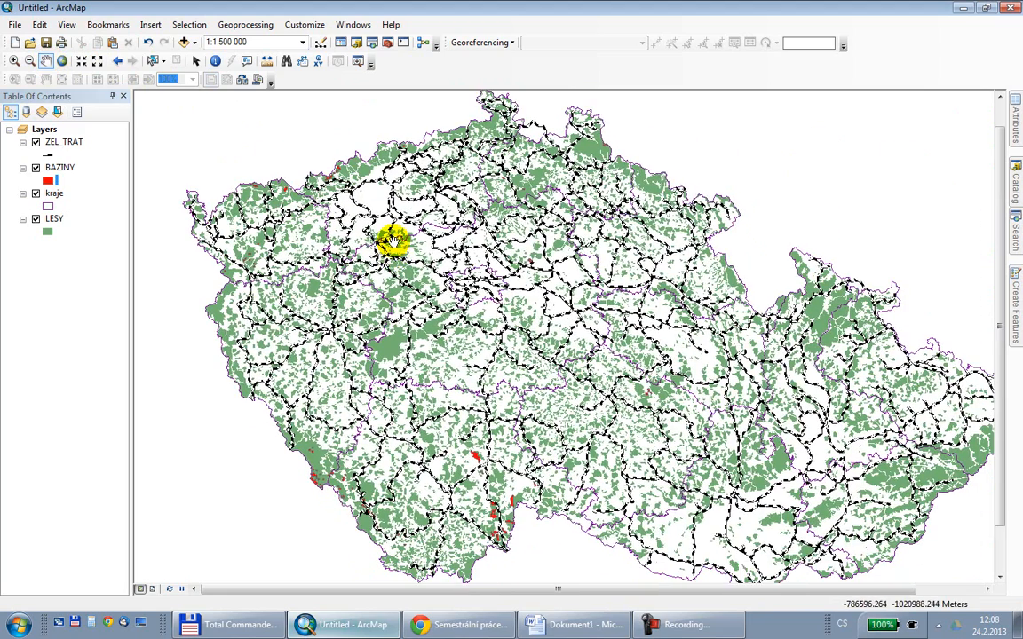
pyautogui.moveTo(628, 385); pyautogui.dragTo(553, 366)
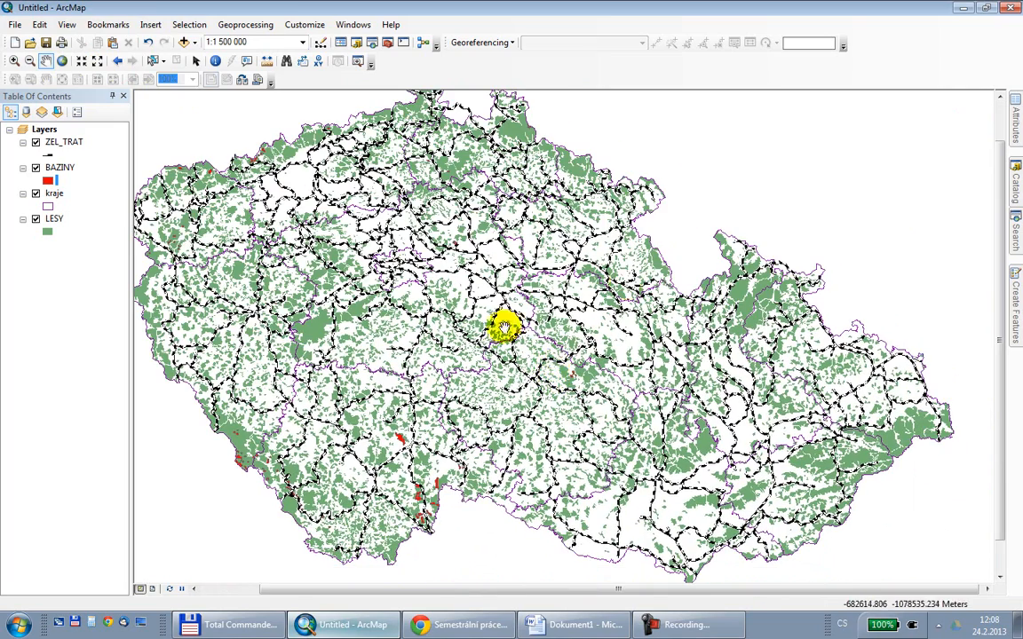
pyautogui.moveTo(431, 320); pyautogui.dragTo(555, 333)
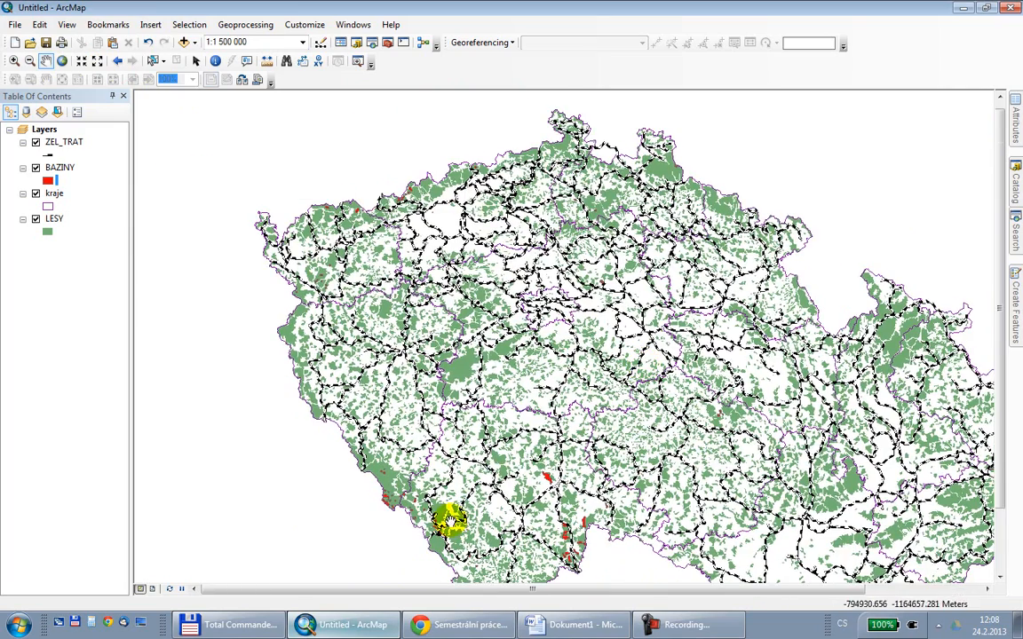
pyautogui.moveTo(539, 541); pyautogui.dragTo(534, 508)
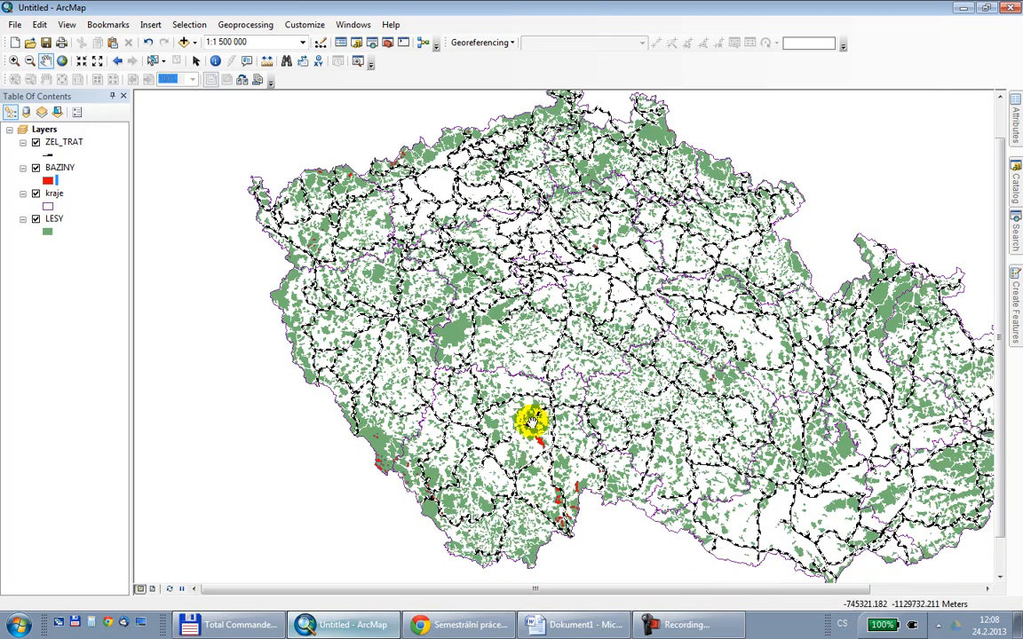
pyautogui.moveTo(529, 401); pyautogui.dragTo(533, 441)
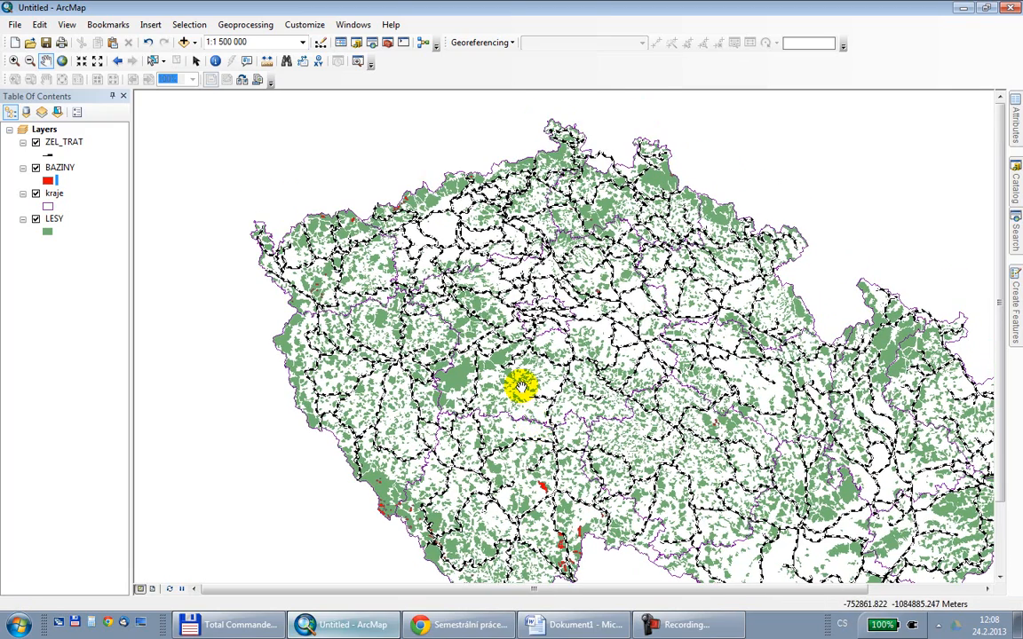
pyautogui.moveTo(521, 385); pyautogui.dragTo(484, 372)
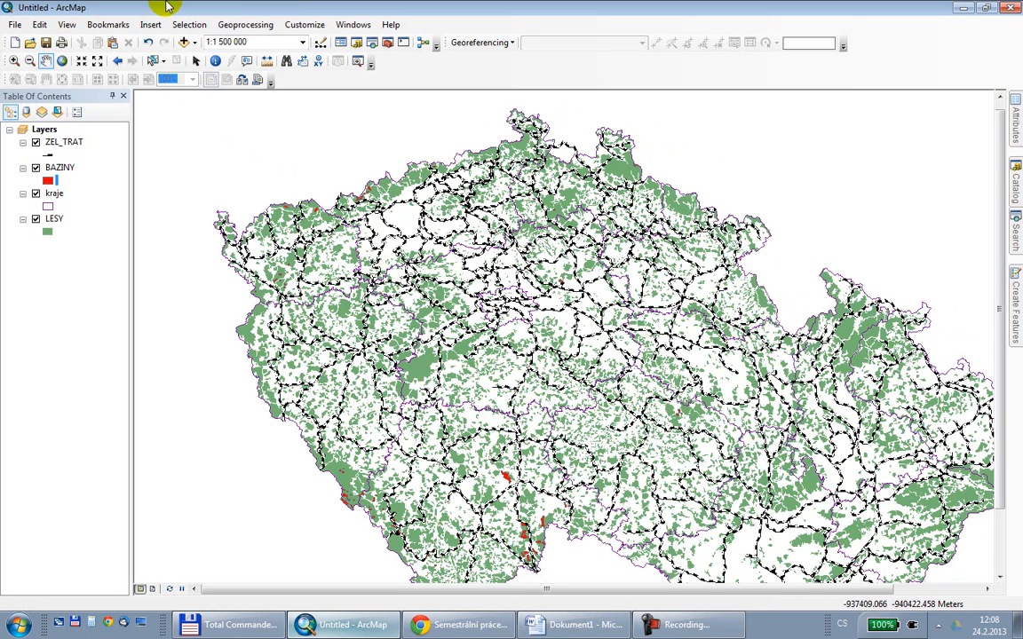
# - Select by attributes the features in the BAZINY layer where "TYP_BAZ" = 'R'
pyautogui.click(190, 25)
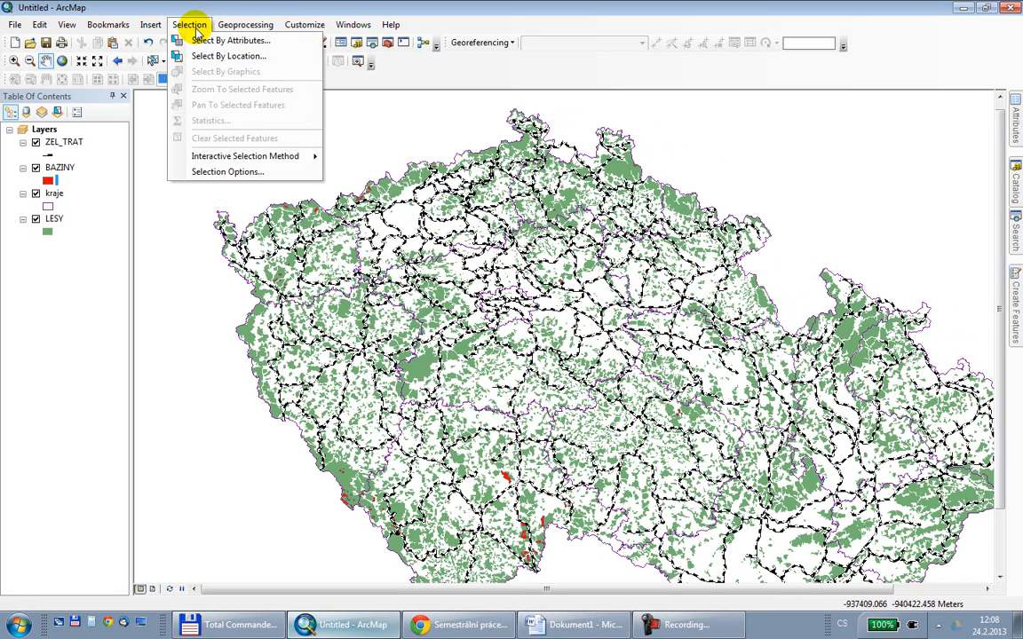
pyautogui.click(227, 42)
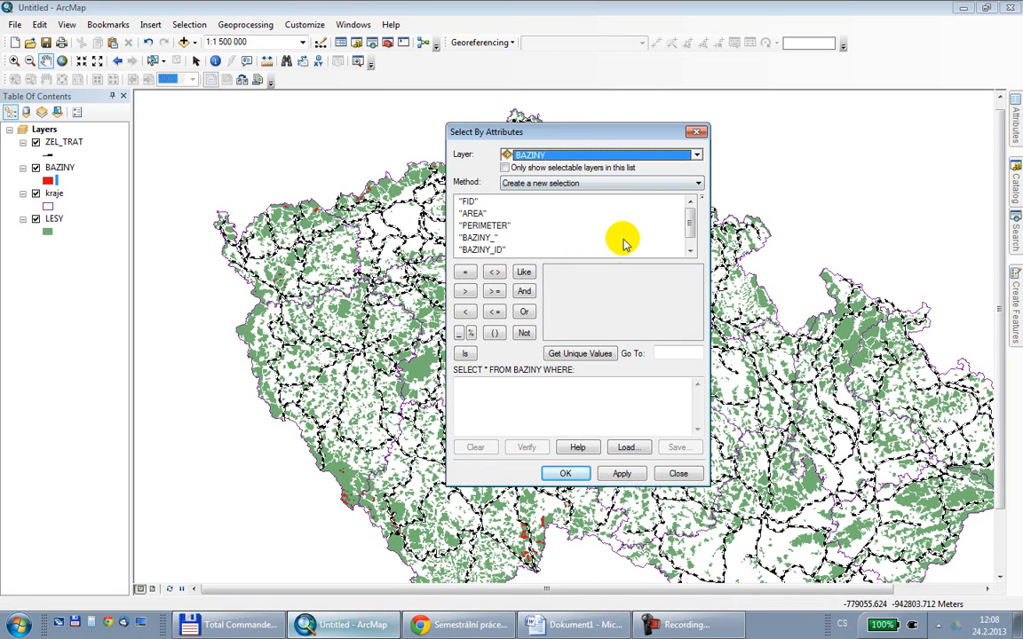
pyautogui.click(690, 251)
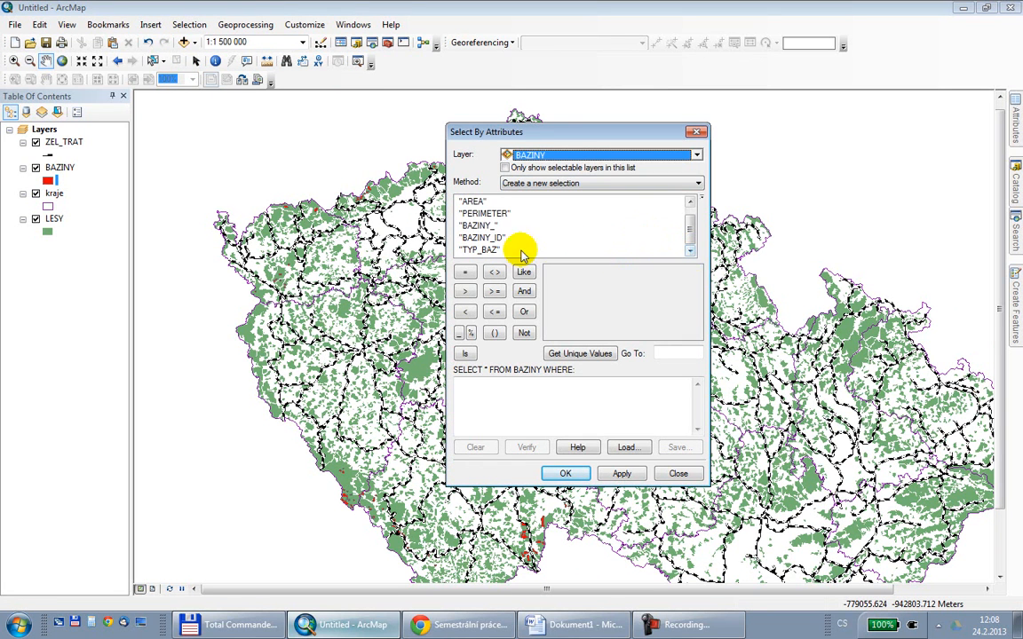
pyautogui.doubleClick(471, 249)
pyautogui.click(465, 271)
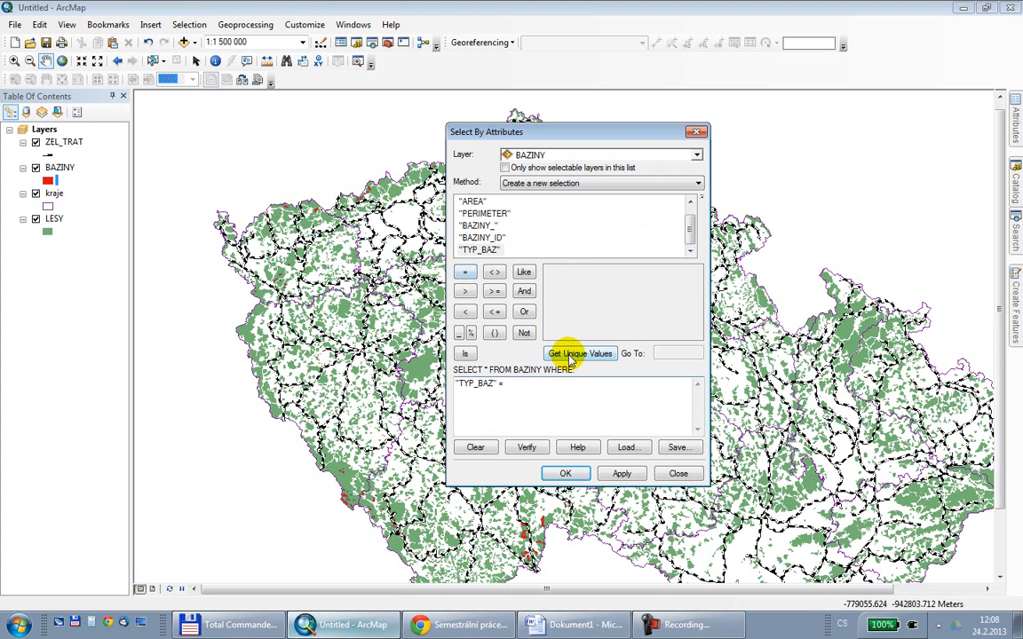
pyautogui.click(569, 356)
pyautogui.doubleClick(552, 282)
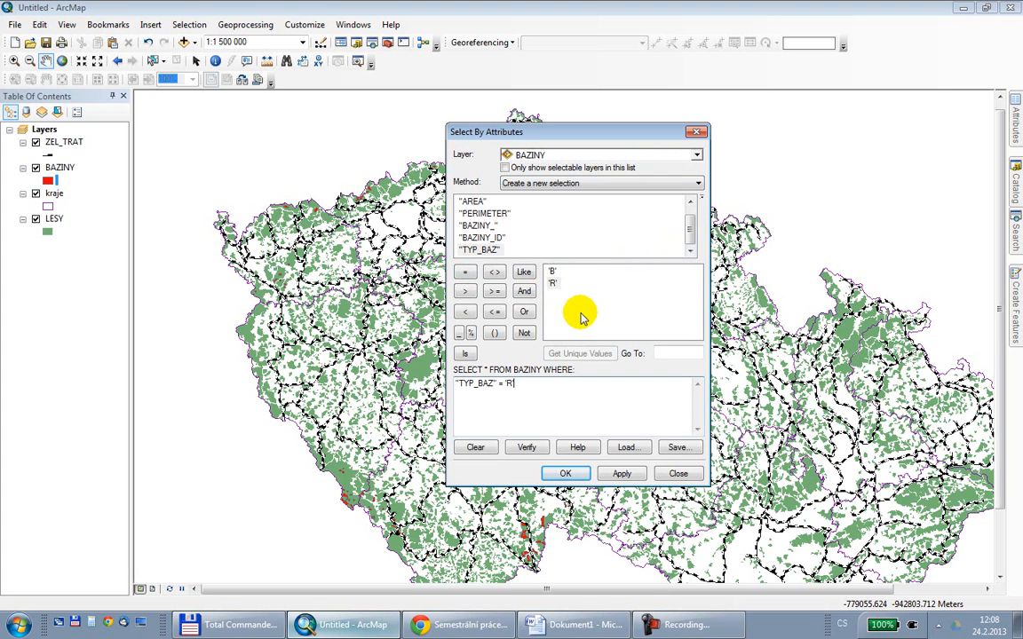
pyautogui.click(563, 473)
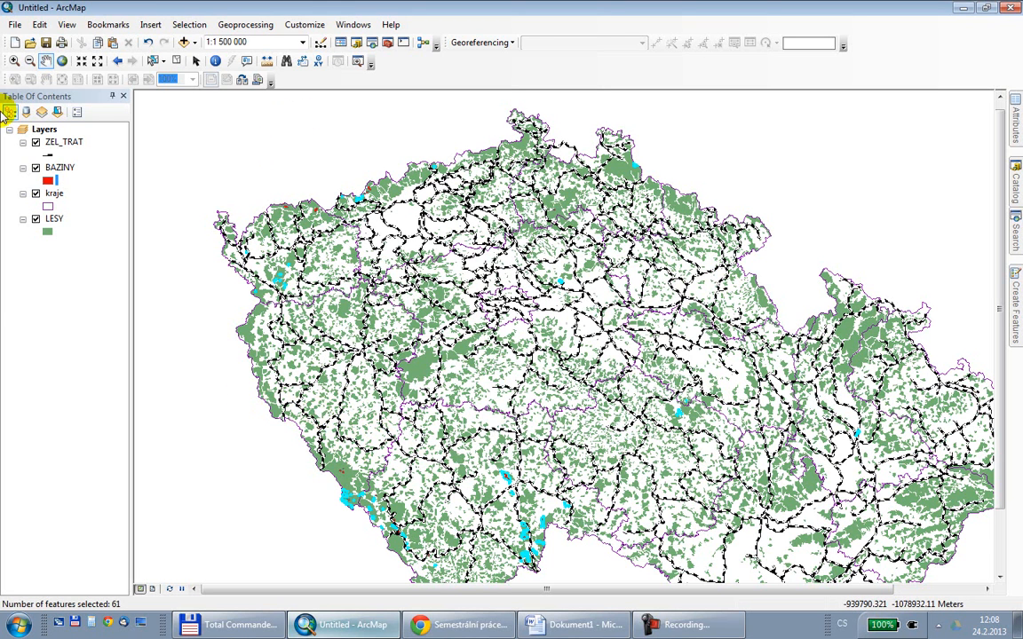
# - Export the selected BAZINY features to a shapefile named raselina in the Vysledky folder and add it to the map
pyautogui.rightClick(62, 172)
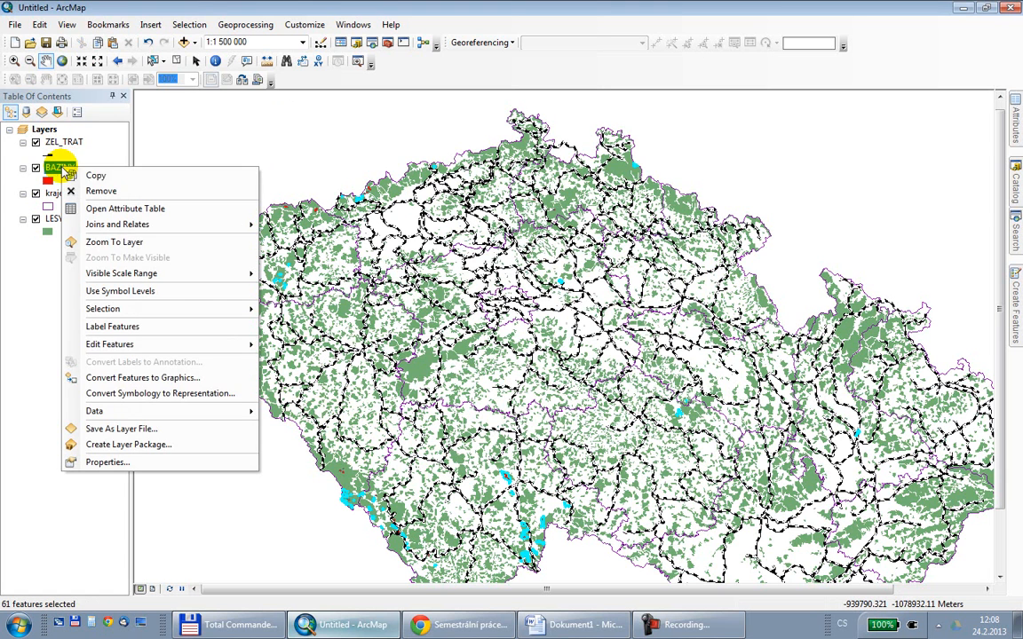
pyautogui.moveTo(176, 413)
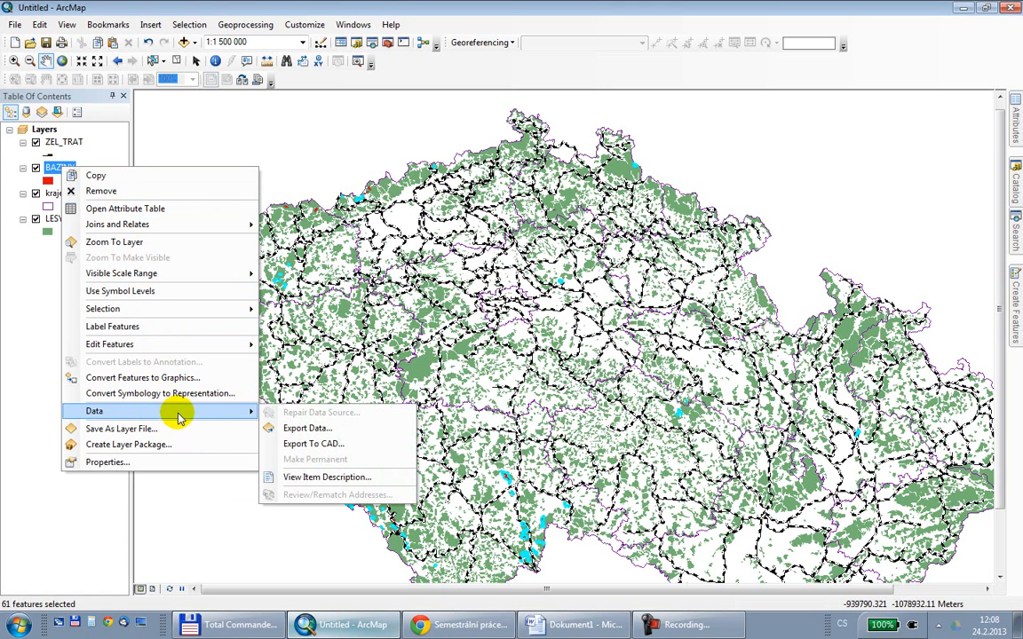
pyautogui.click(311, 425)
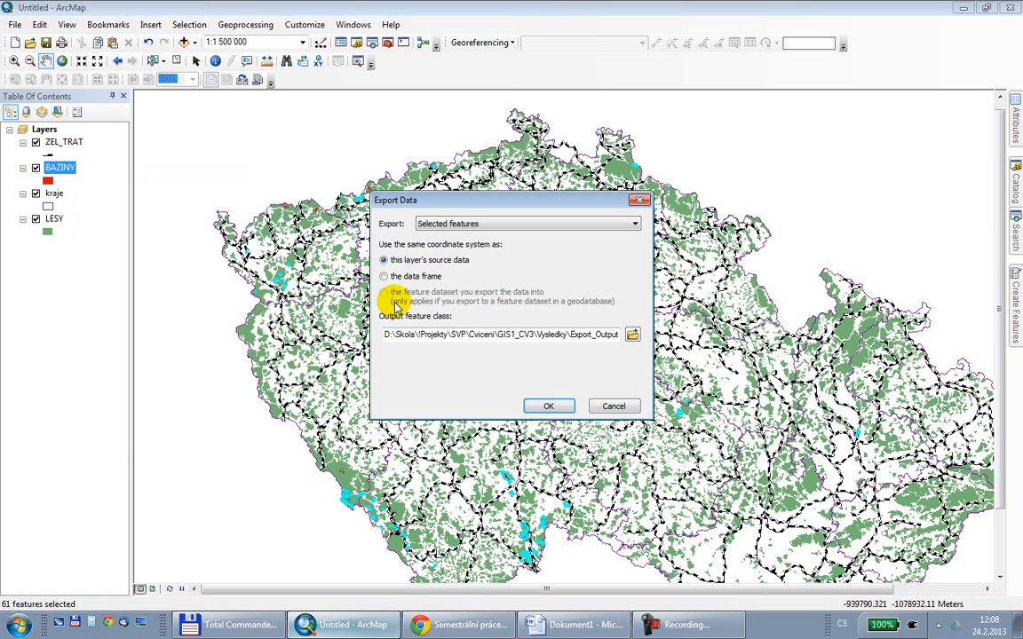
pyautogui.click(633, 334)
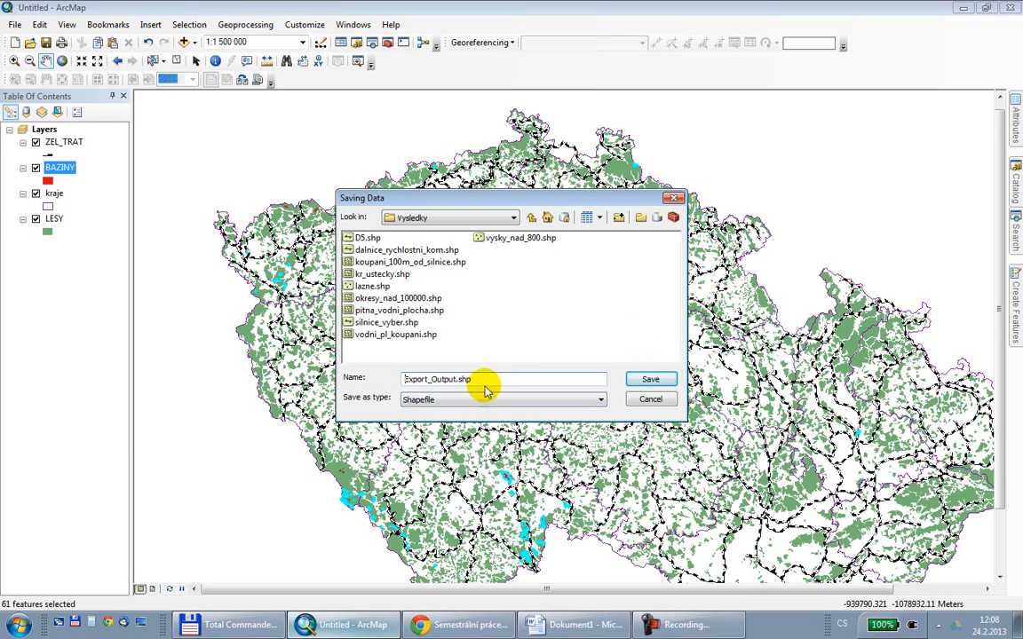
pyautogui.write('rase')
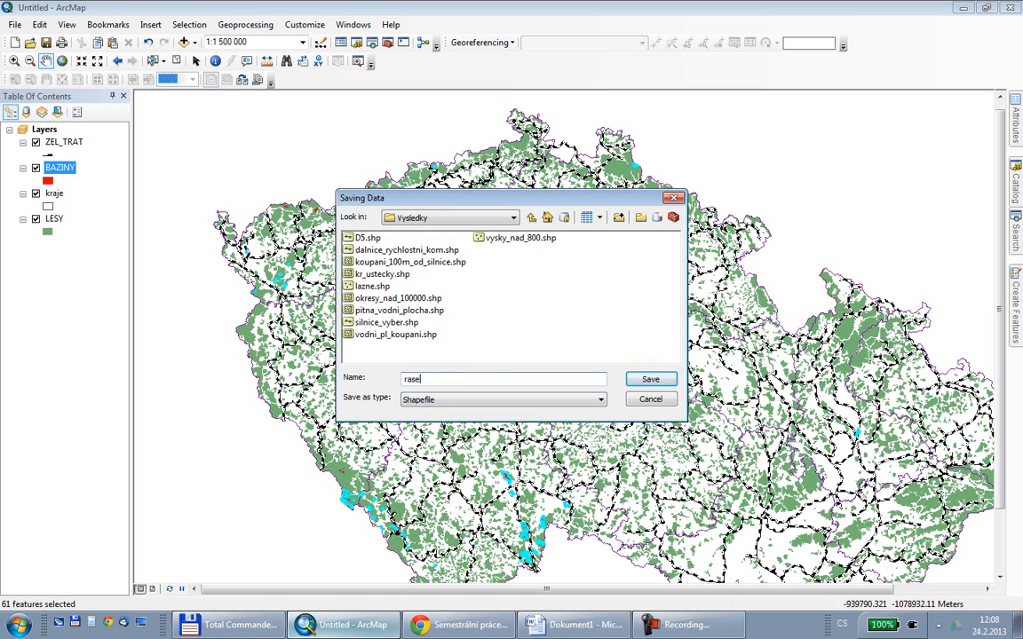
pyautogui.write('lina')
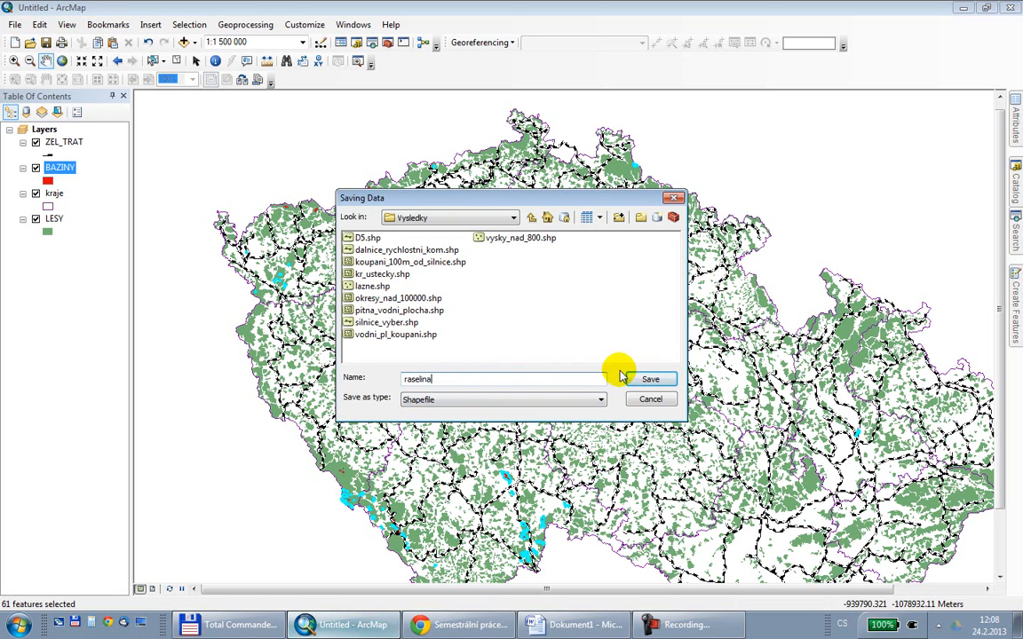
pyautogui.click(650, 379)
pyautogui.click(548, 406)
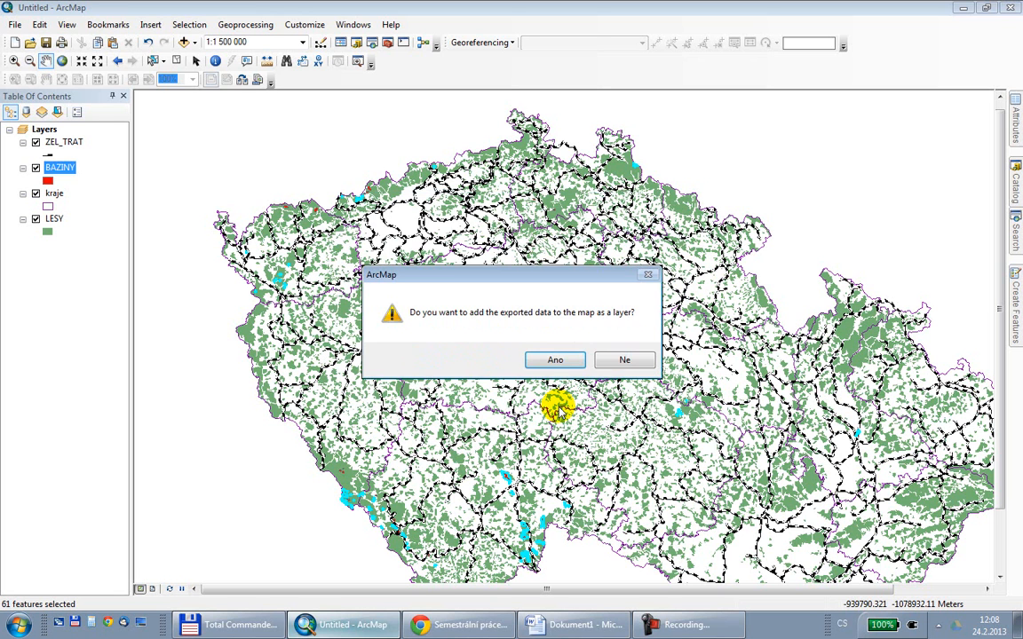
pyautogui.click(553, 358)
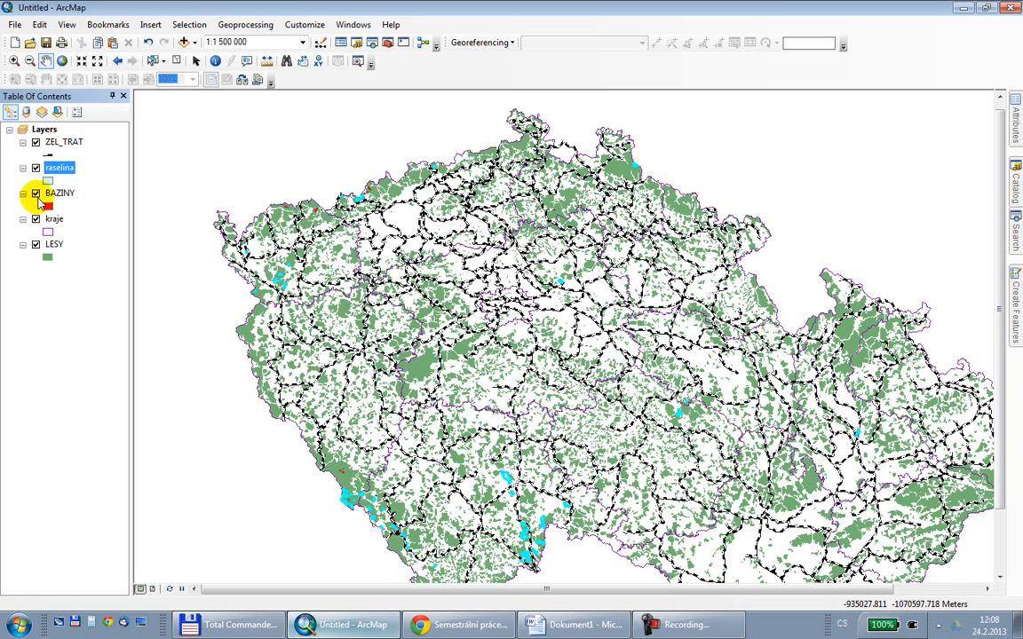
# - Hide the BAZINY layer and change the fill color of the raselina polygons to orange
pyautogui.click(35, 193)
pyautogui.click(48, 182)
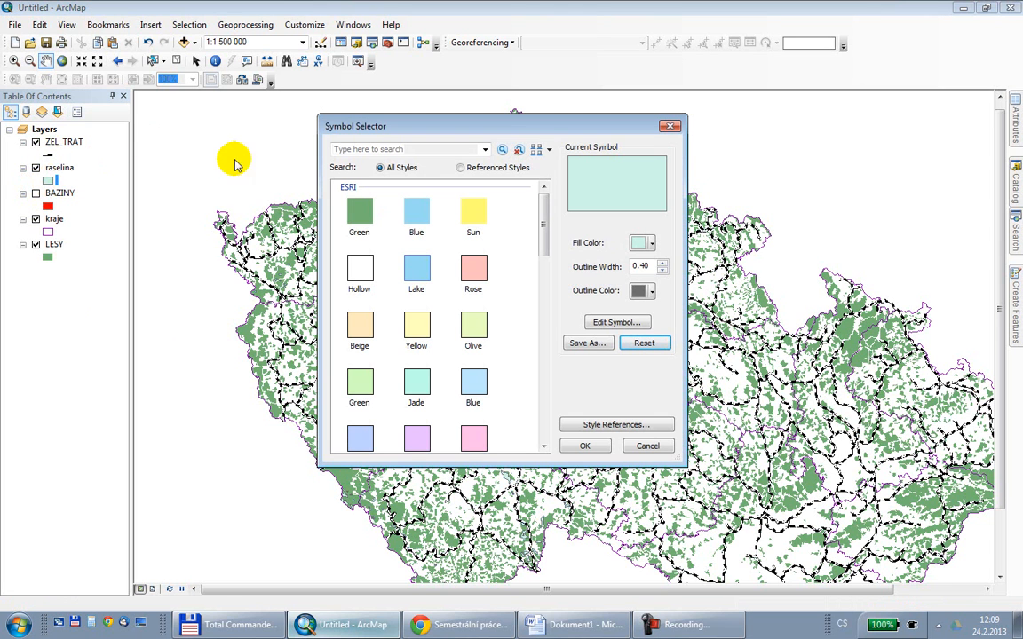
pyautogui.click(631, 246)
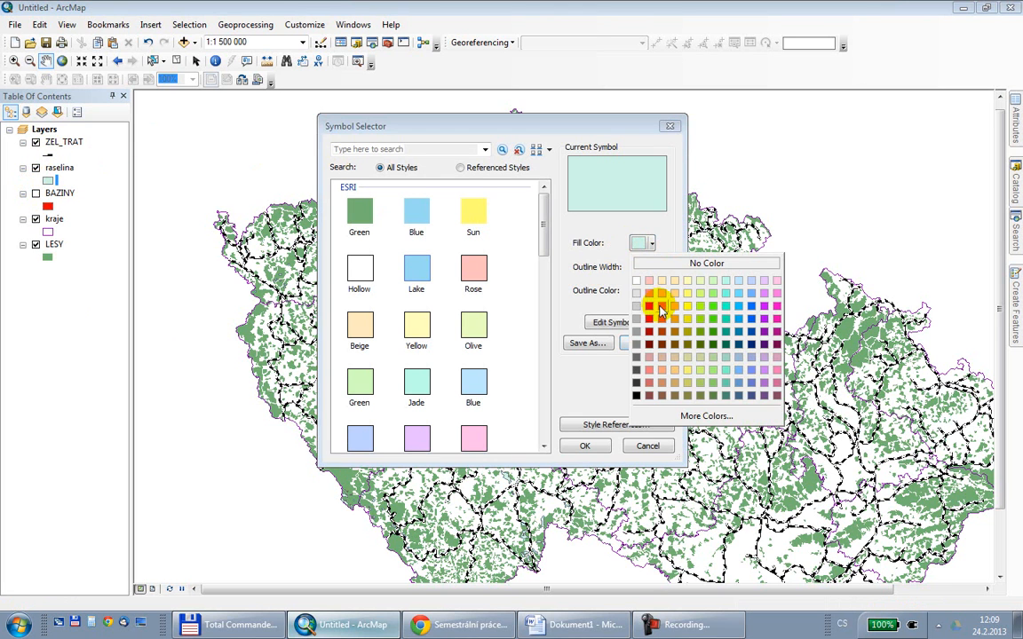
pyautogui.click(655, 298)
pyautogui.click(586, 445)
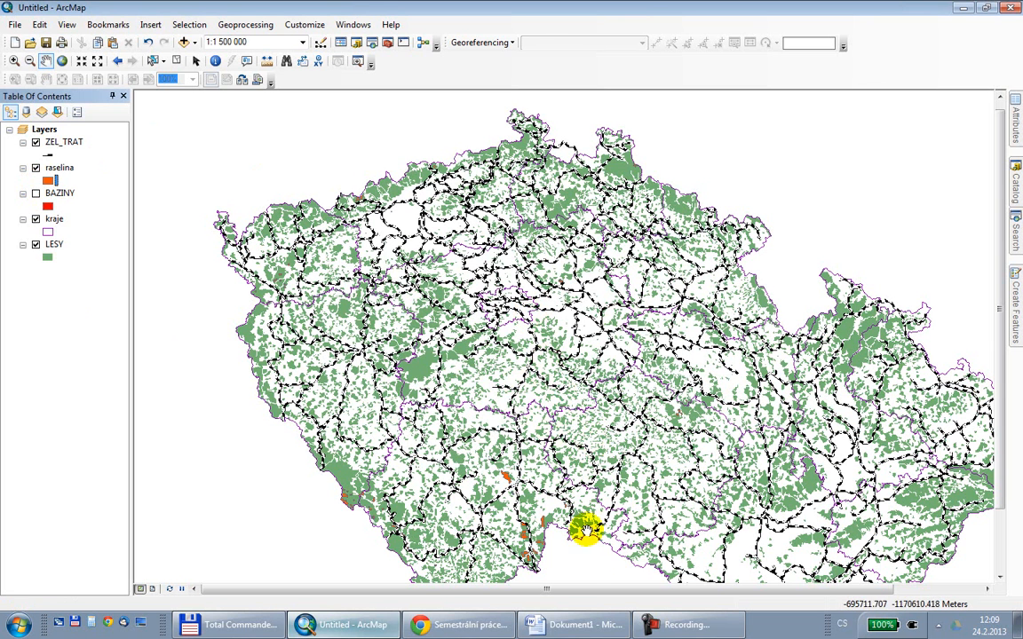
# - Check the Příklad 3 assignment in Word and, back in ArcMap, select by location the raselina features that intersect LESY, without a search distance
pyautogui.click(581, 625)
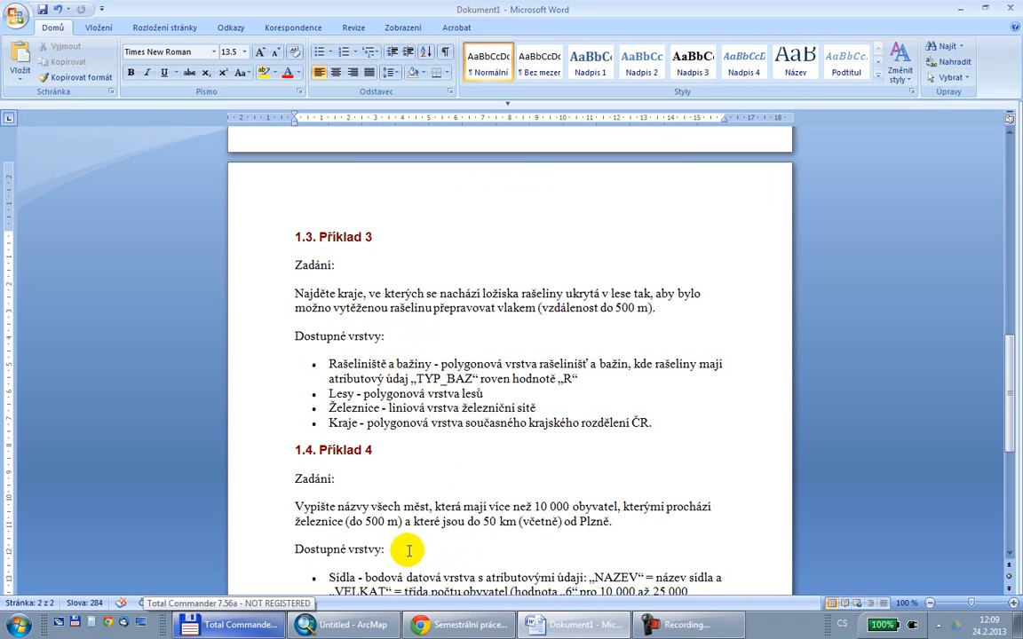
pyautogui.click(343, 613)
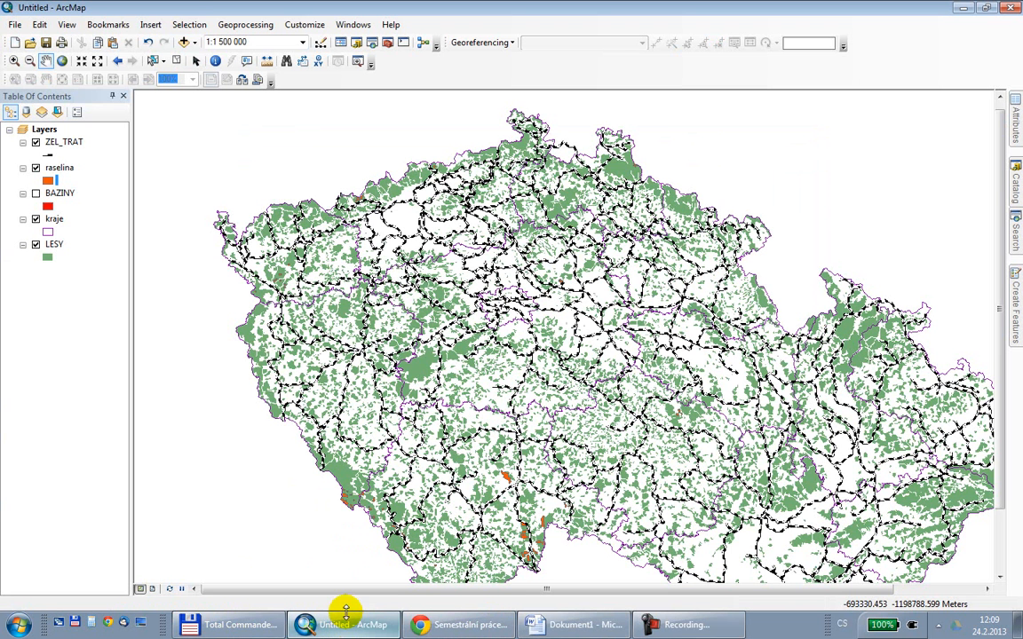
pyautogui.click(186, 25)
pyautogui.click(206, 60)
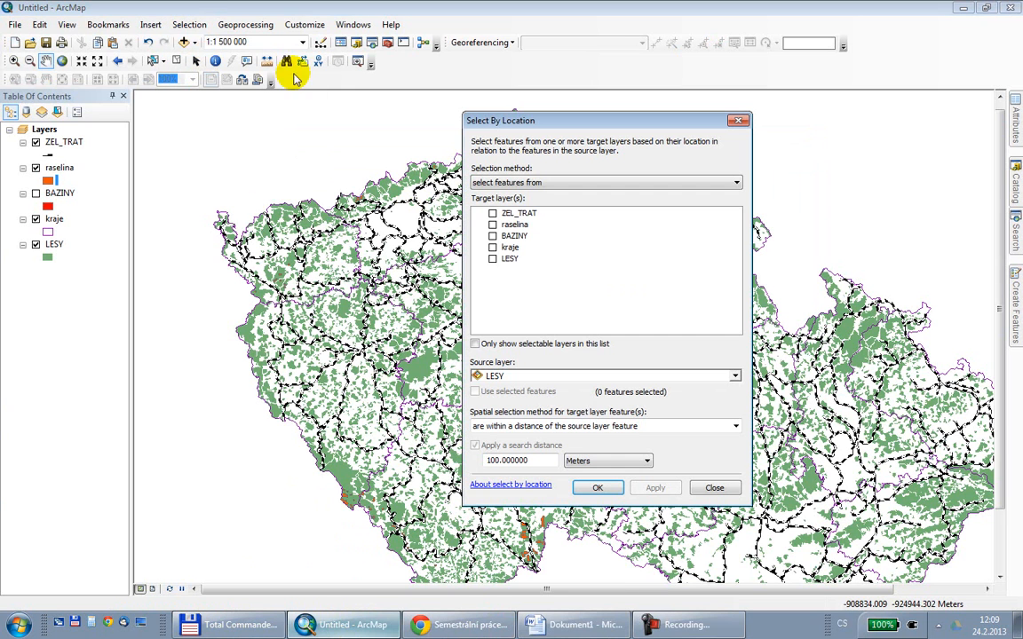
pyautogui.click(493, 226)
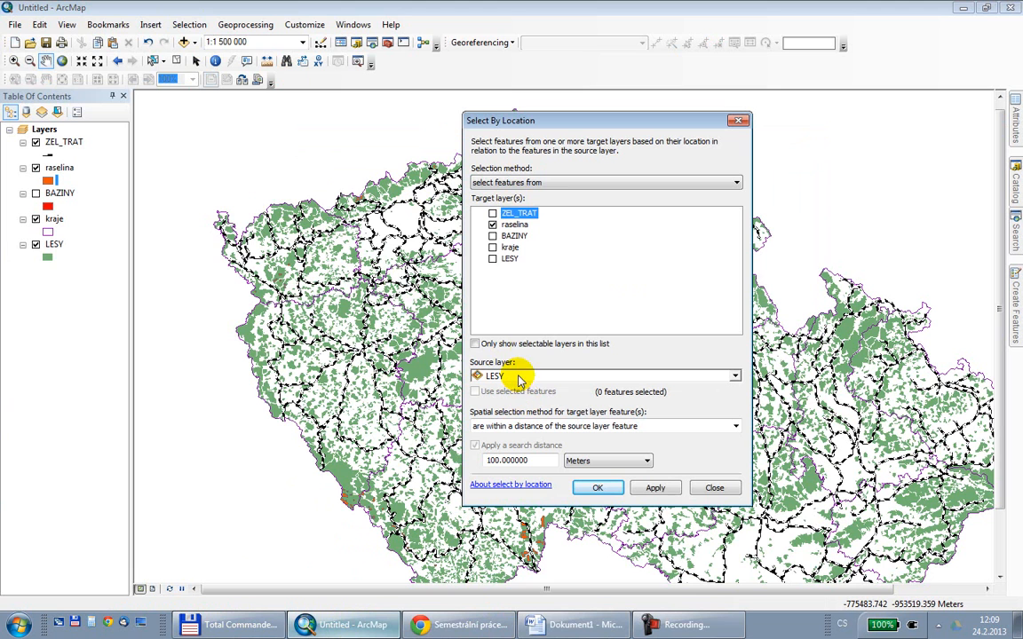
pyautogui.moveTo(505, 120); pyautogui.dragTo(427, 107)
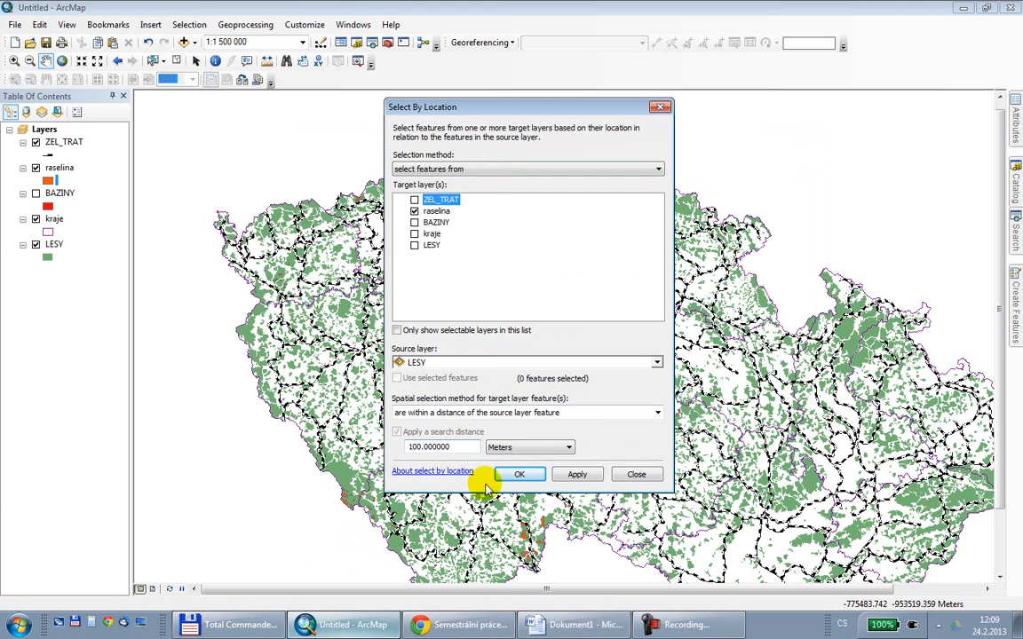
pyautogui.click(486, 414)
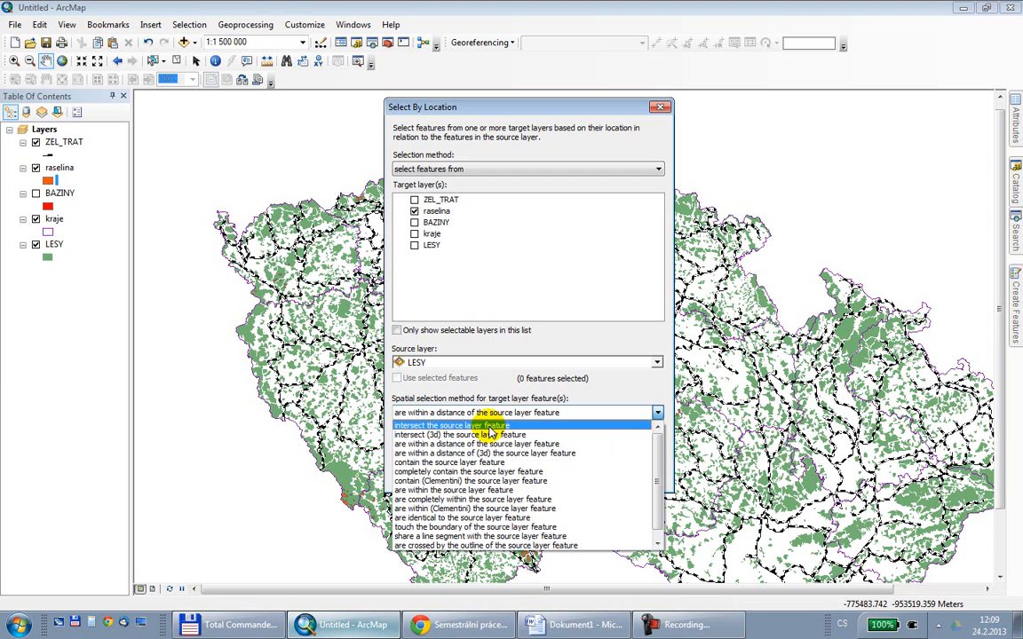
pyautogui.click(488, 426)
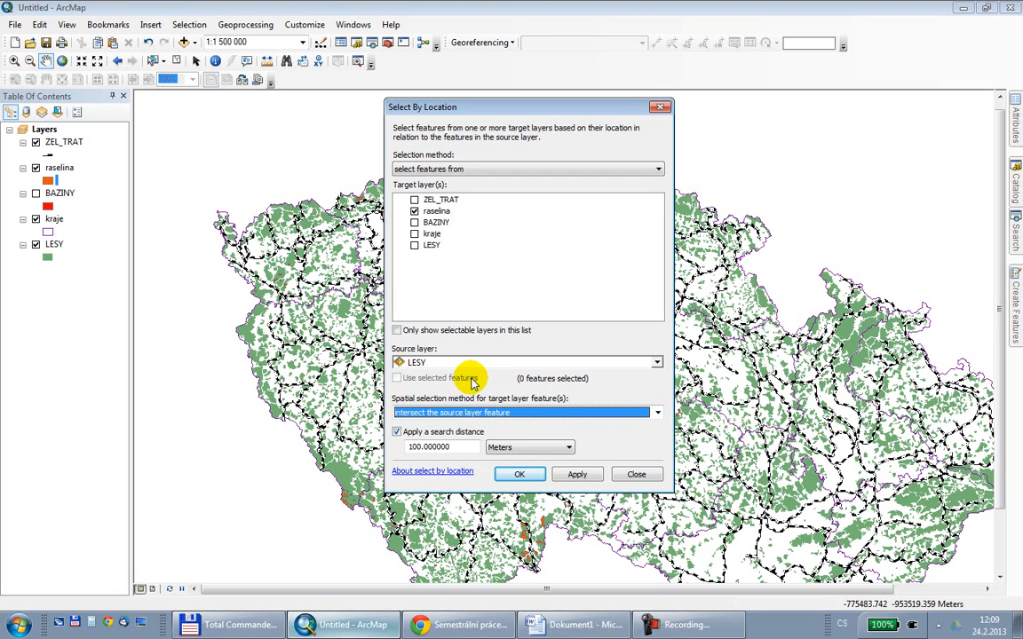
pyautogui.click(408, 432)
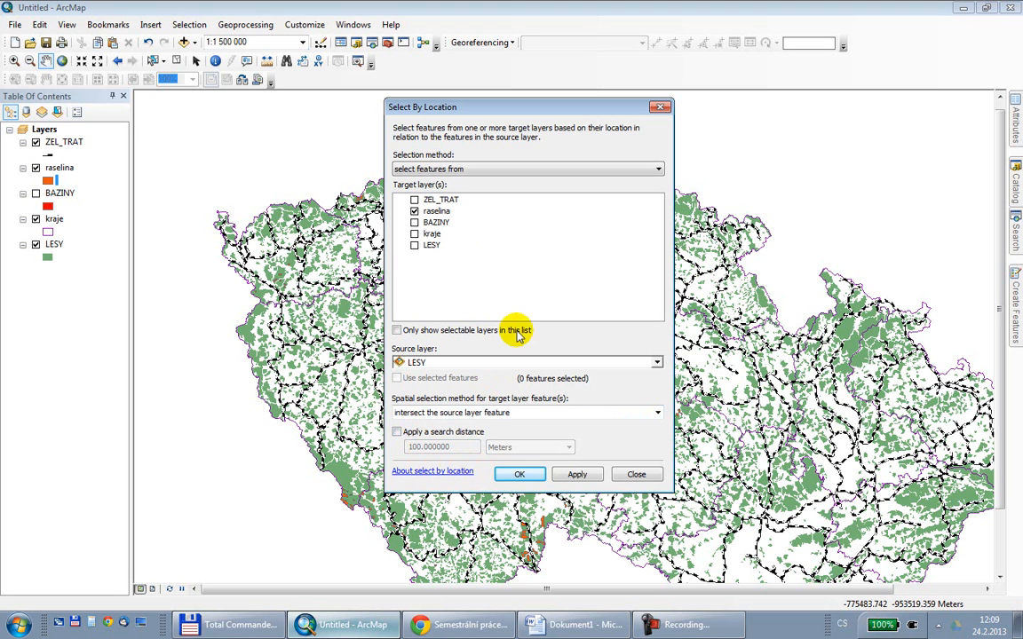
pyautogui.click(518, 473)
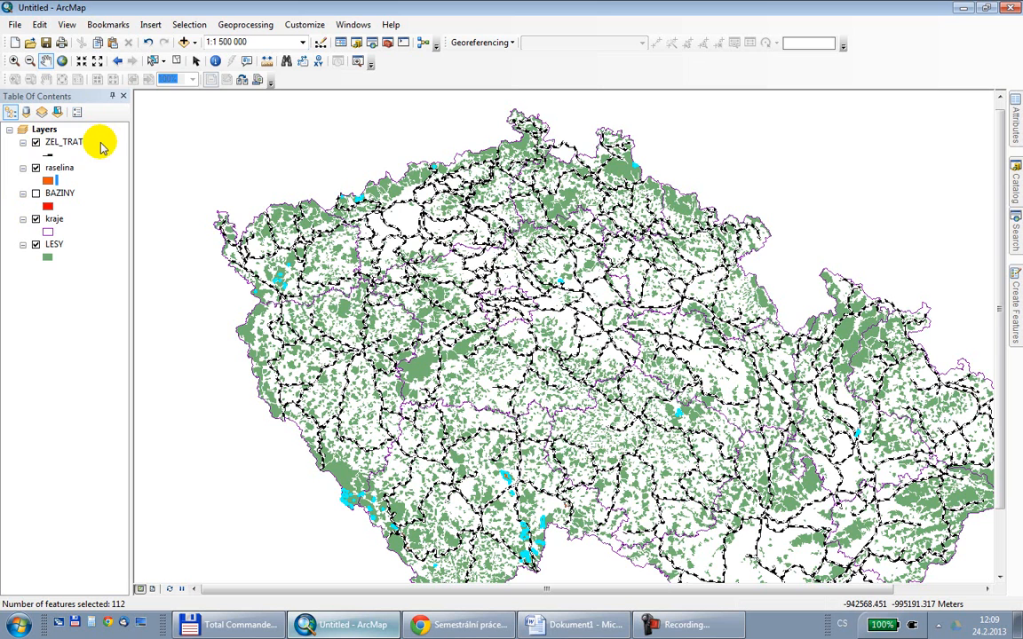
# - Export the selected raselina features to a shapefile named raselina_v_lese in the Vysledky folder and add it to the map
pyautogui.rightClick(58, 168)
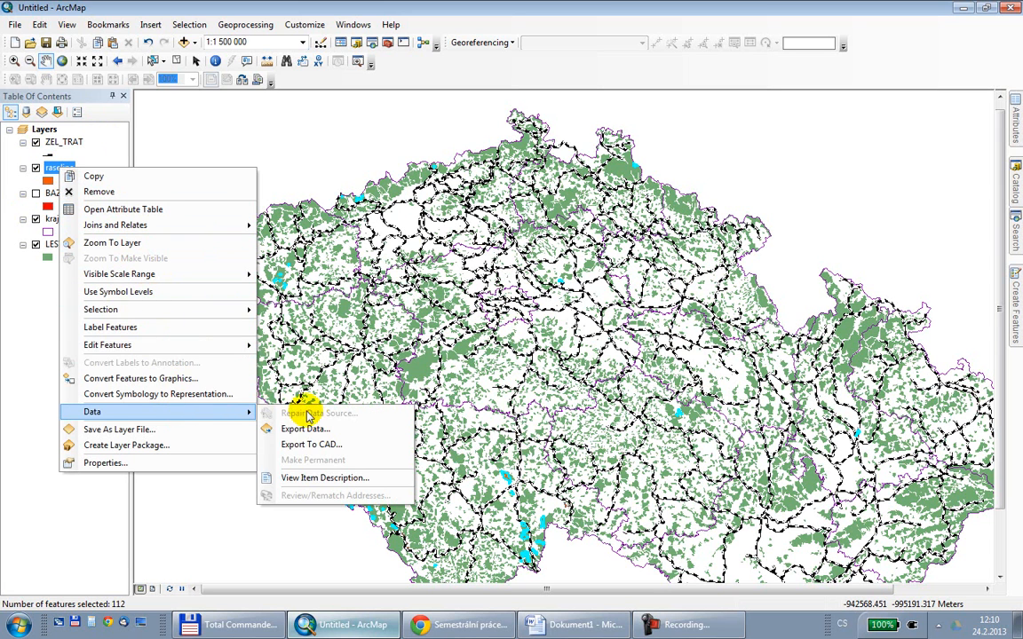
pyautogui.click(318, 431)
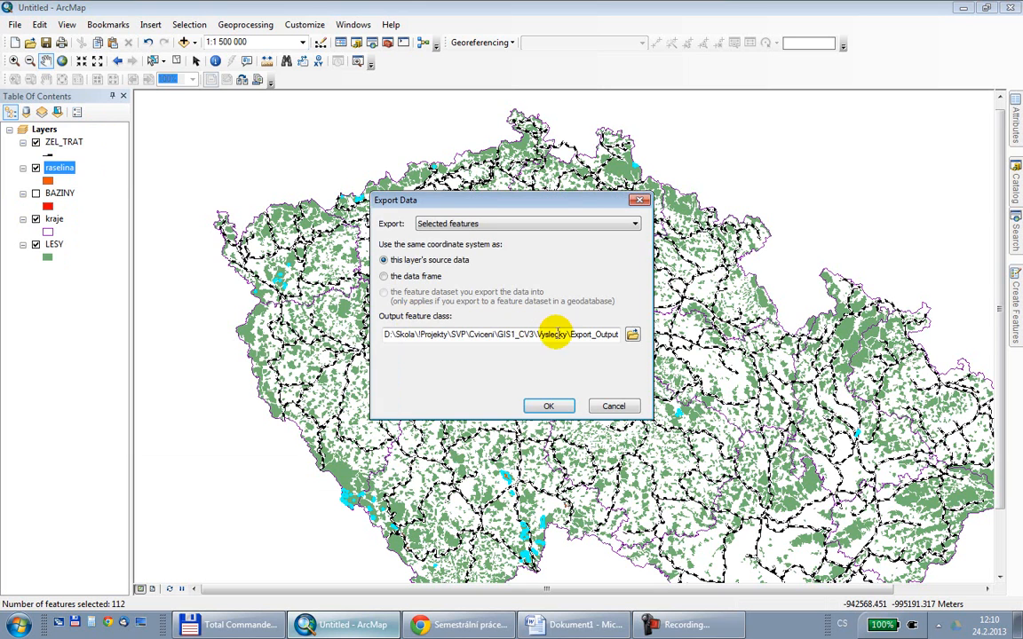
pyautogui.click(631, 334)
pyautogui.moveTo(524, 378); pyautogui.dragTo(321, 330)
pyautogui.write('raselina_v_lese')
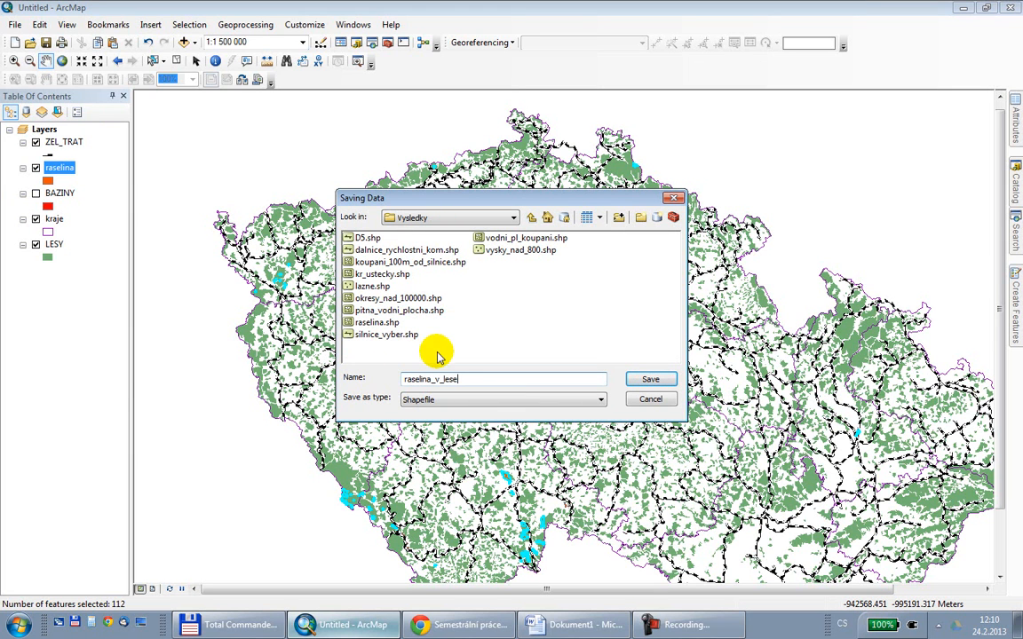
pyautogui.click(651, 379)
pyautogui.click(542, 406)
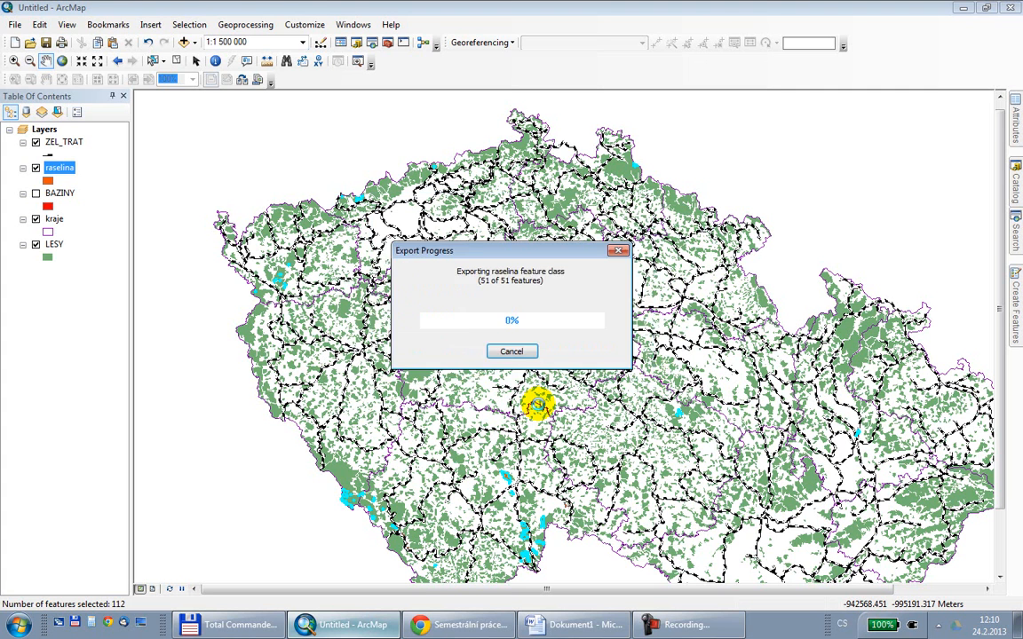
pyautogui.click(552, 360)
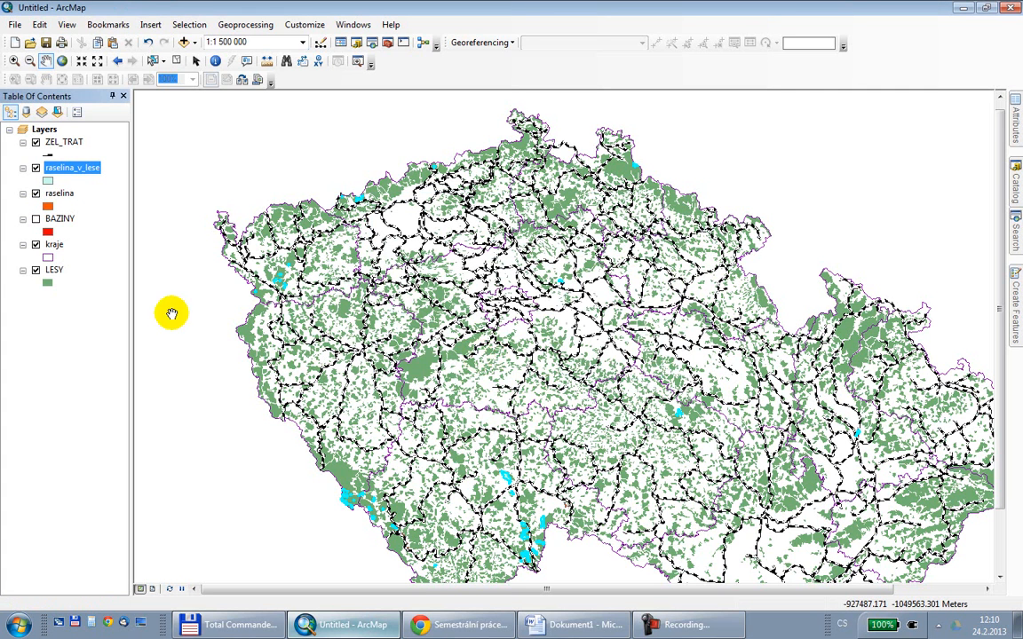
# - Hide the raselina layer and change the fill color of the raselina_v_lese polygons to orange
pyautogui.click(35, 193)
pyautogui.click(47, 180)
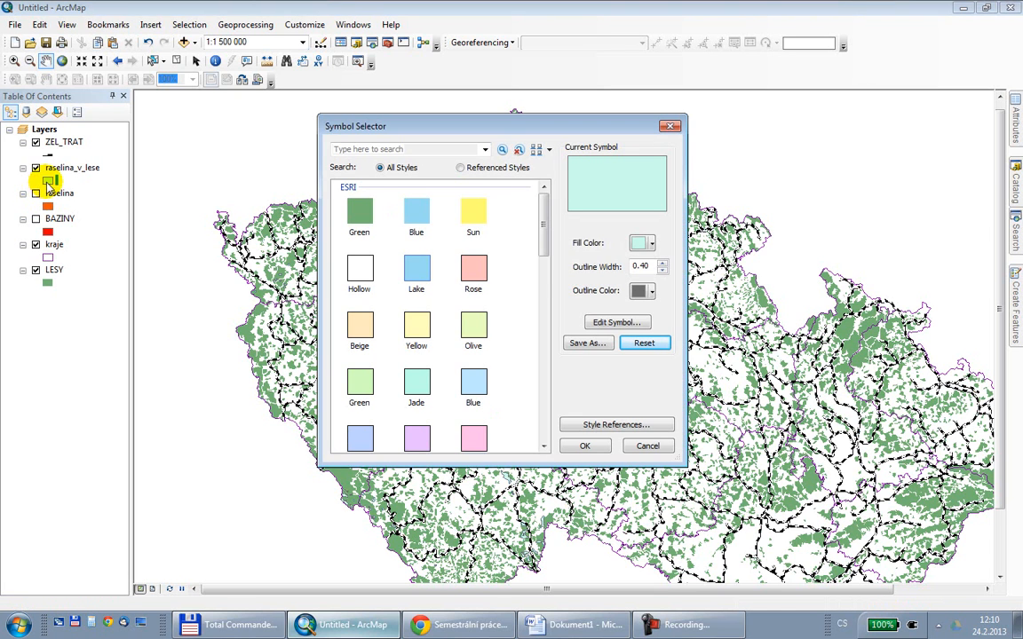
pyautogui.click(638, 246)
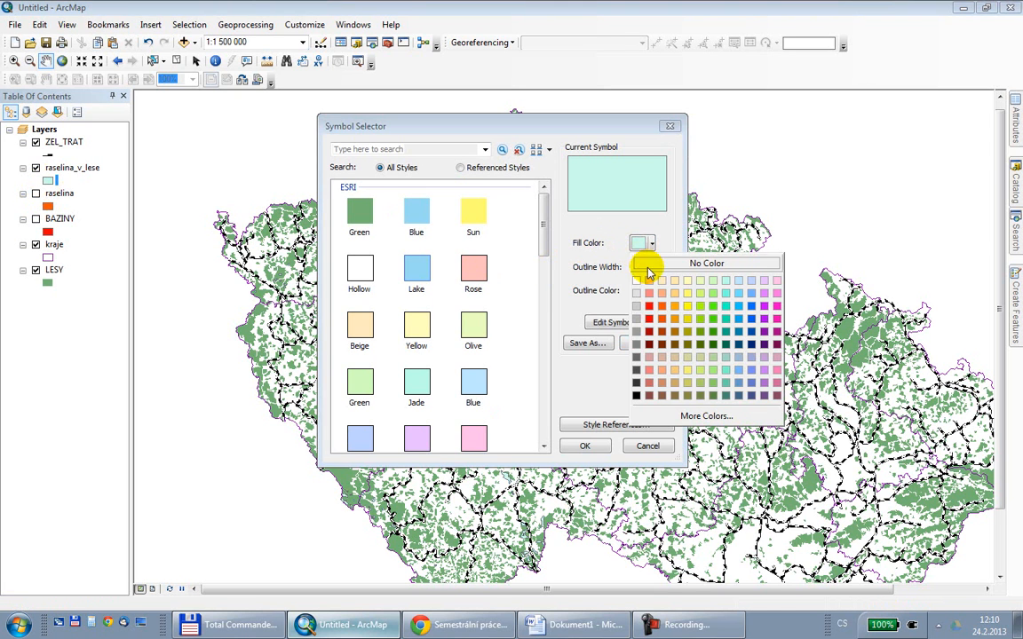
pyautogui.click(654, 298)
pyautogui.click(588, 447)
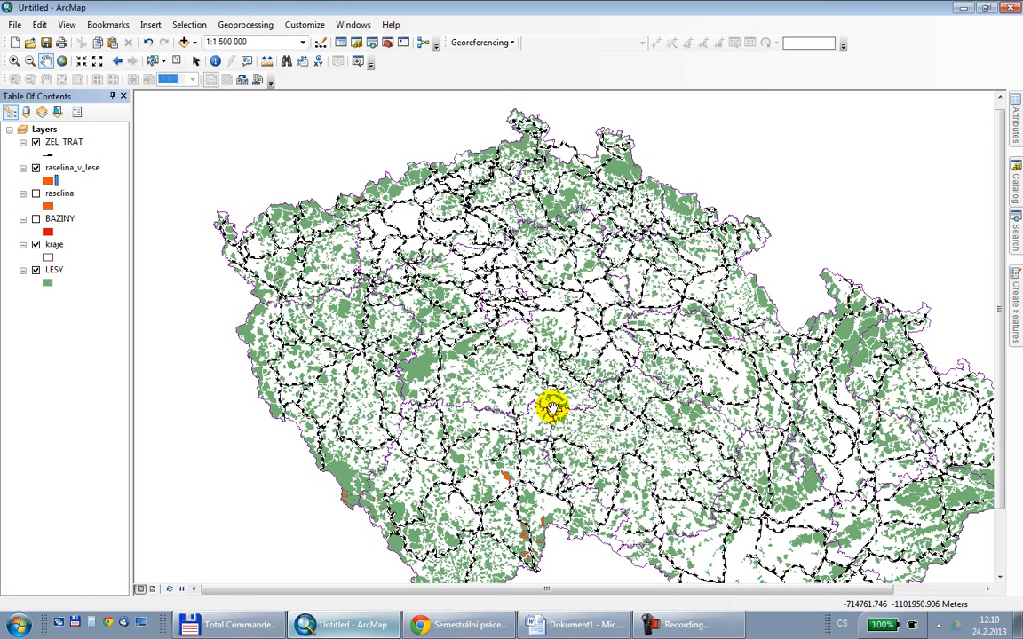
# - Check the railway distance limit in Word and, back in ArcMap, set up a location selection with target raselina_v_lese and source ZEL_TRAT
pyautogui.click(577, 626)
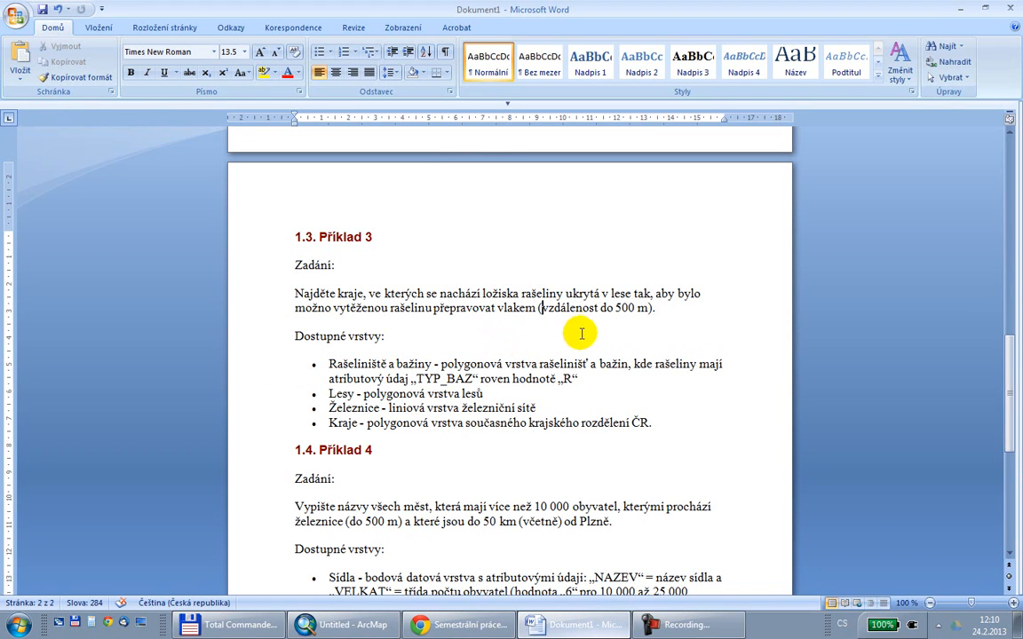
pyautogui.click(962, 12)
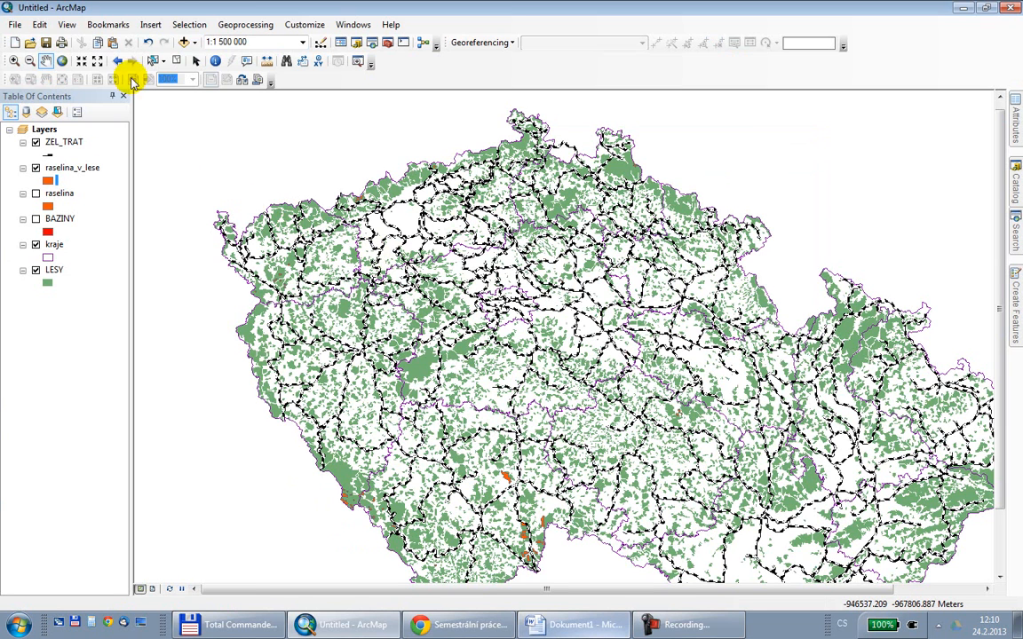
pyautogui.click(187, 24)
pyautogui.click(190, 55)
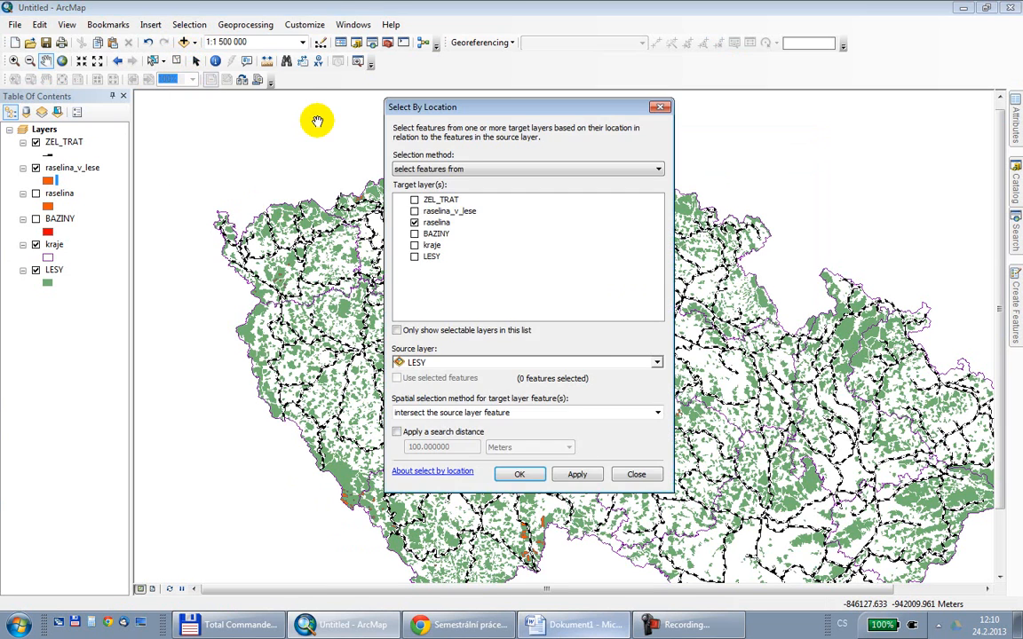
pyautogui.click(414, 222)
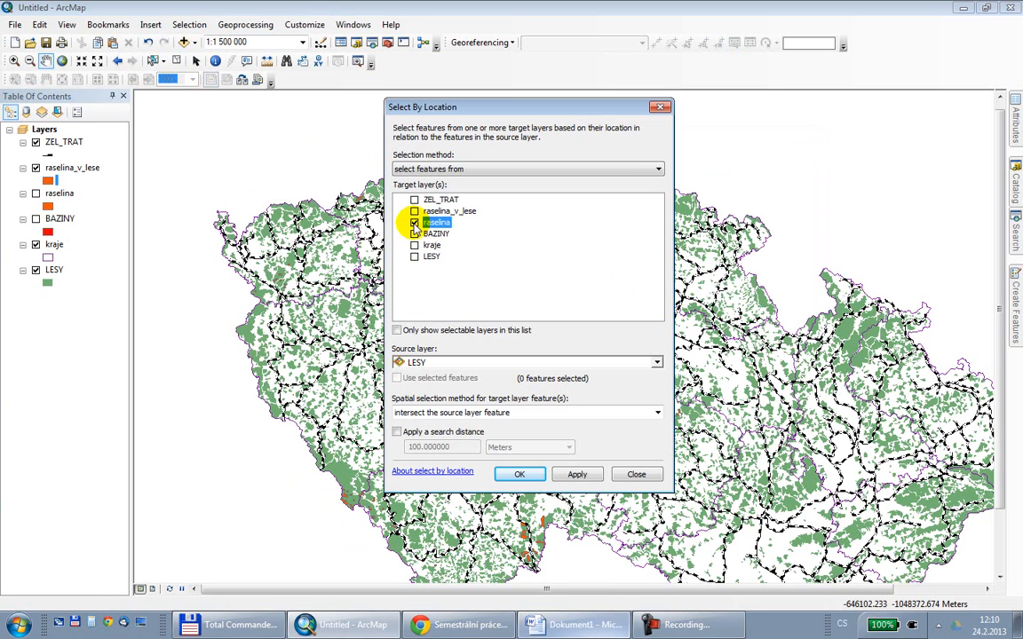
pyautogui.click(414, 223)
pyautogui.click(414, 212)
pyautogui.click(456, 363)
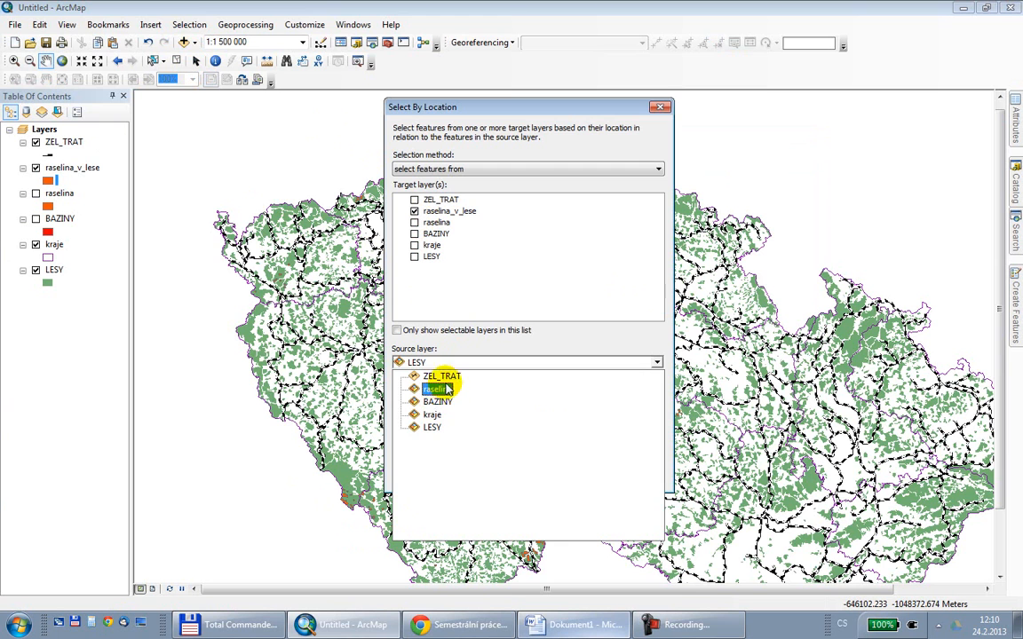
pyautogui.click(443, 377)
# - Select the target features that are within a distance of 500 meters of the source layer features
pyautogui.click(440, 414)
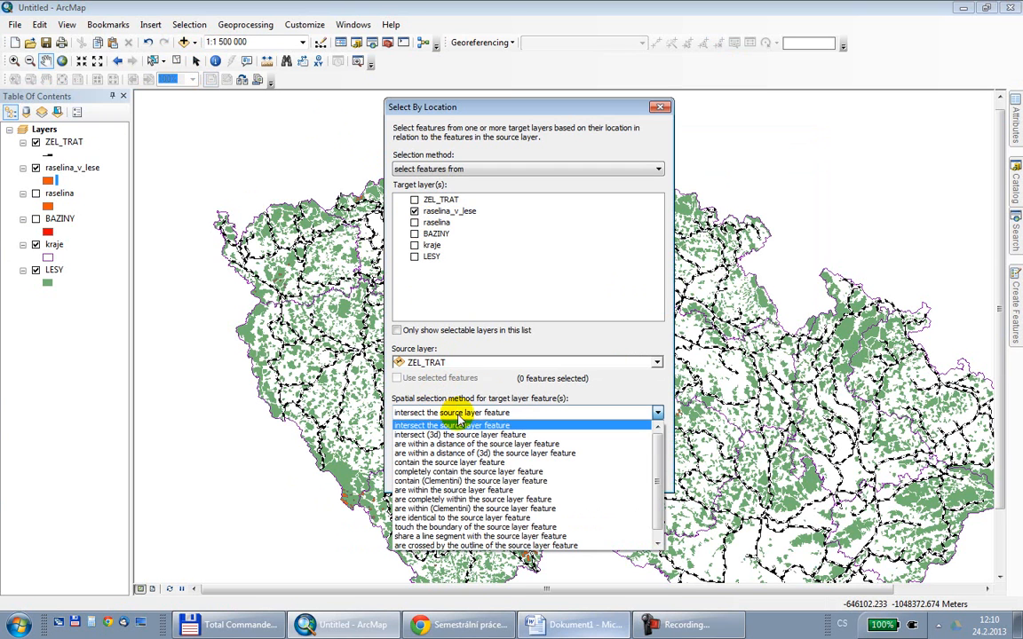
pyautogui.click(525, 444)
pyautogui.click(462, 447)
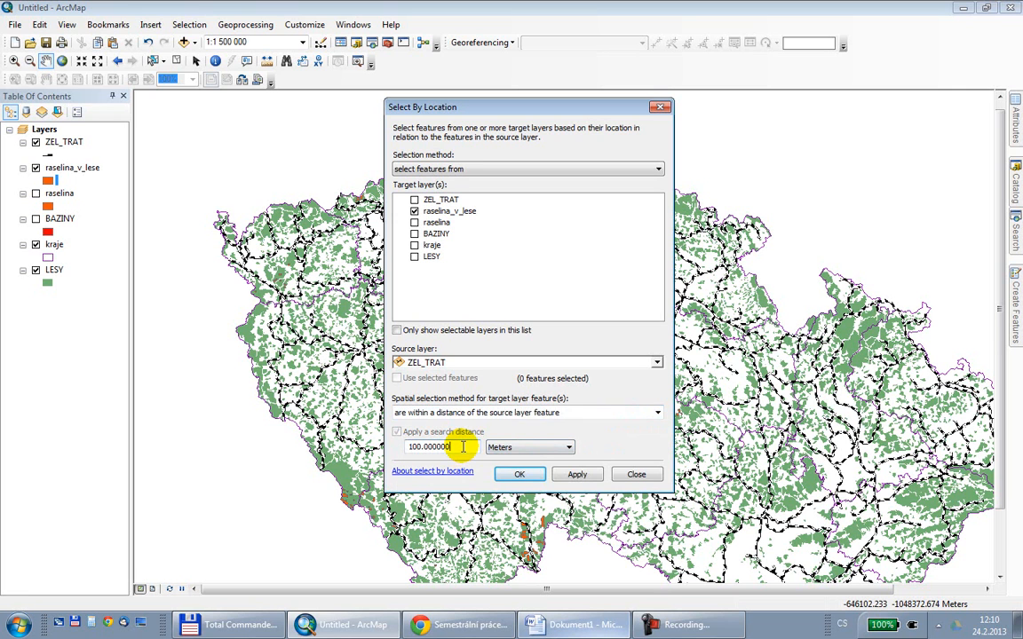
pyautogui.moveTo(462, 447); pyautogui.dragTo(404, 446)
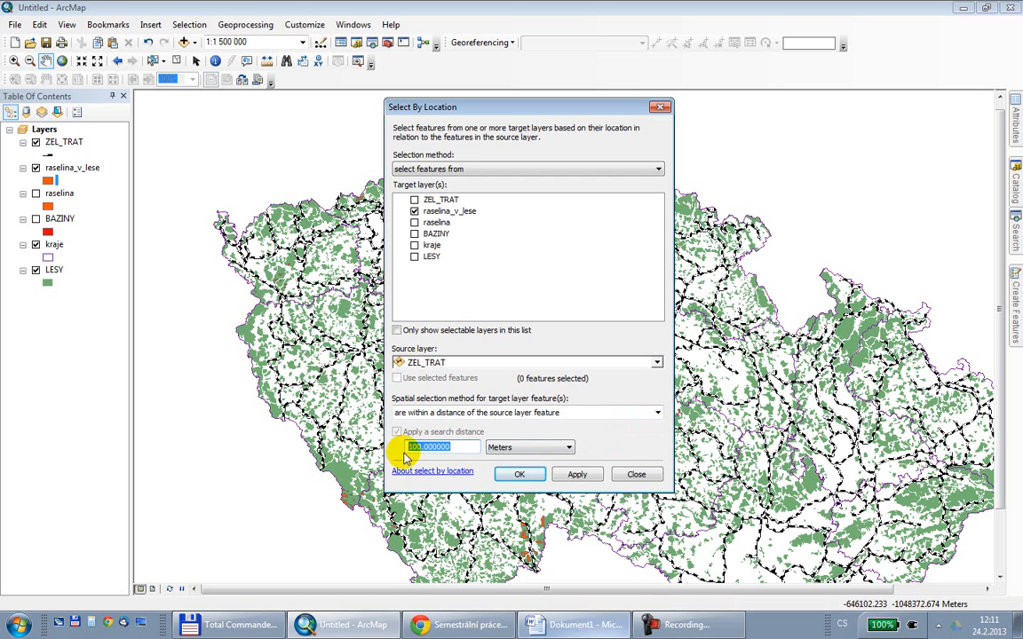
pyautogui.write('5')
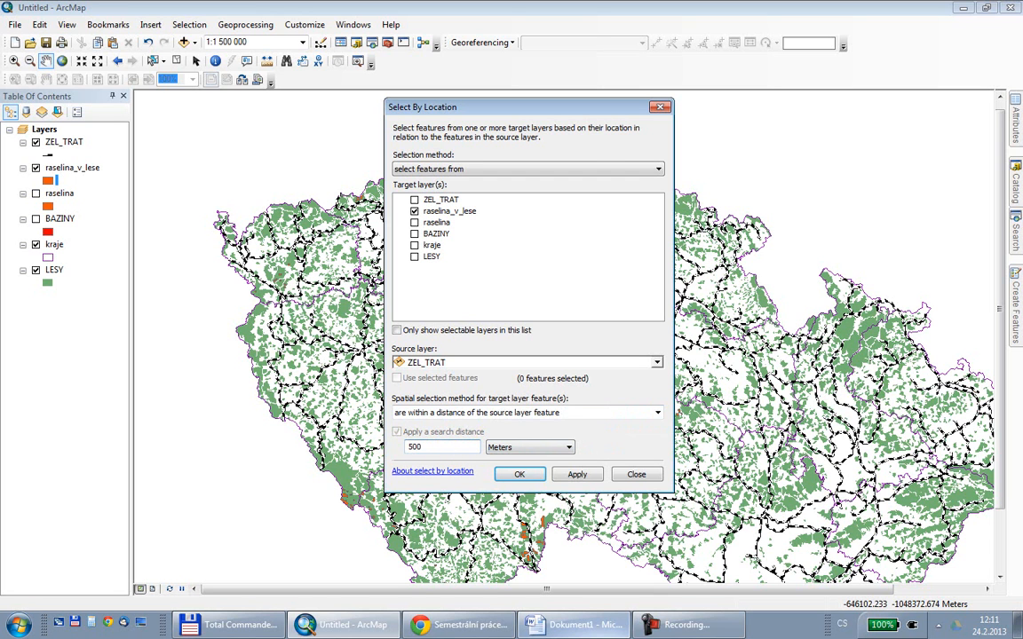
pyautogui.click(520, 473)
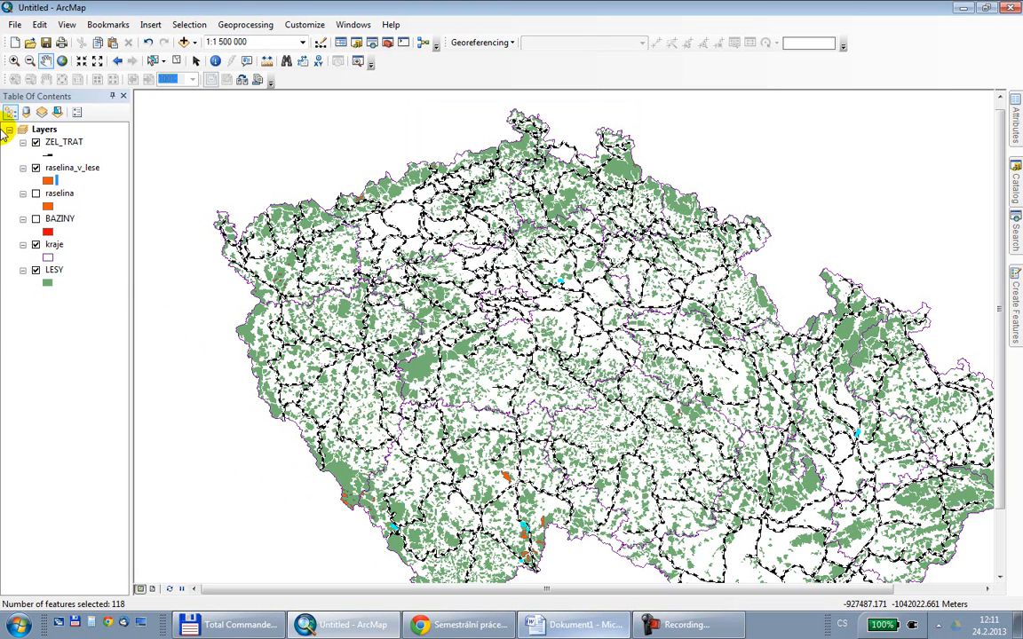
# - Export the selected raselina_v_lese features to a shapefile named raselina_k_tezbe in the Vysledky folder and add it to the map
pyautogui.rightClick(59, 169)
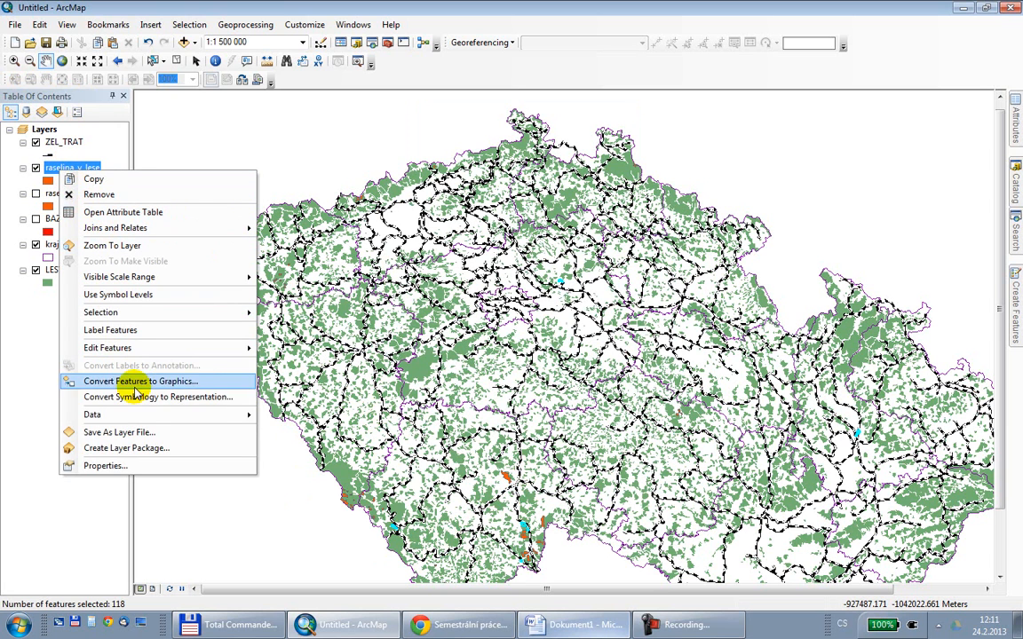
pyautogui.moveTo(147, 415)
pyautogui.click(358, 435)
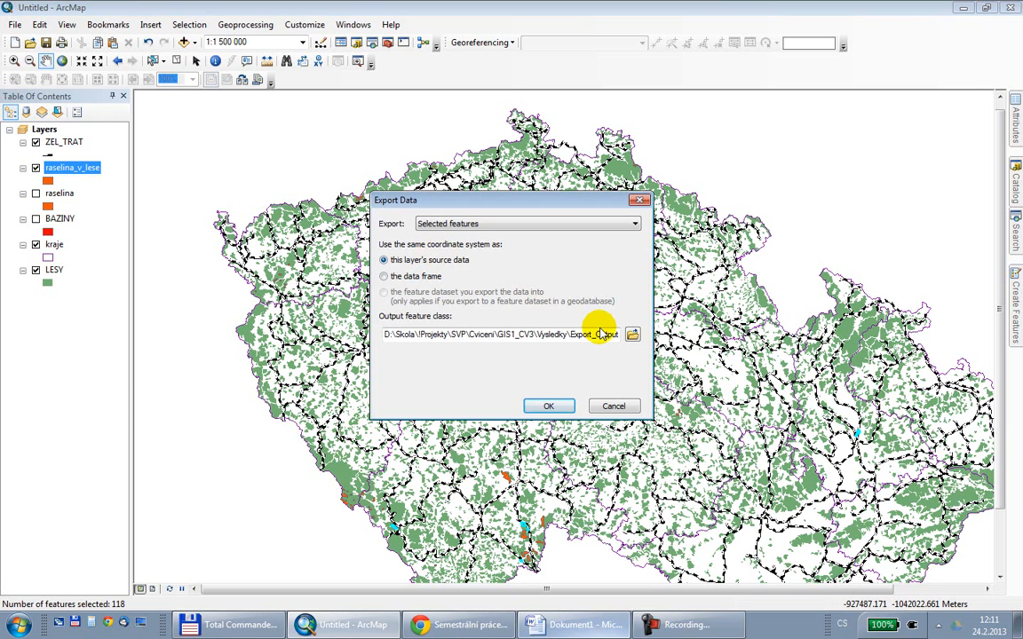
pyautogui.click(631, 334)
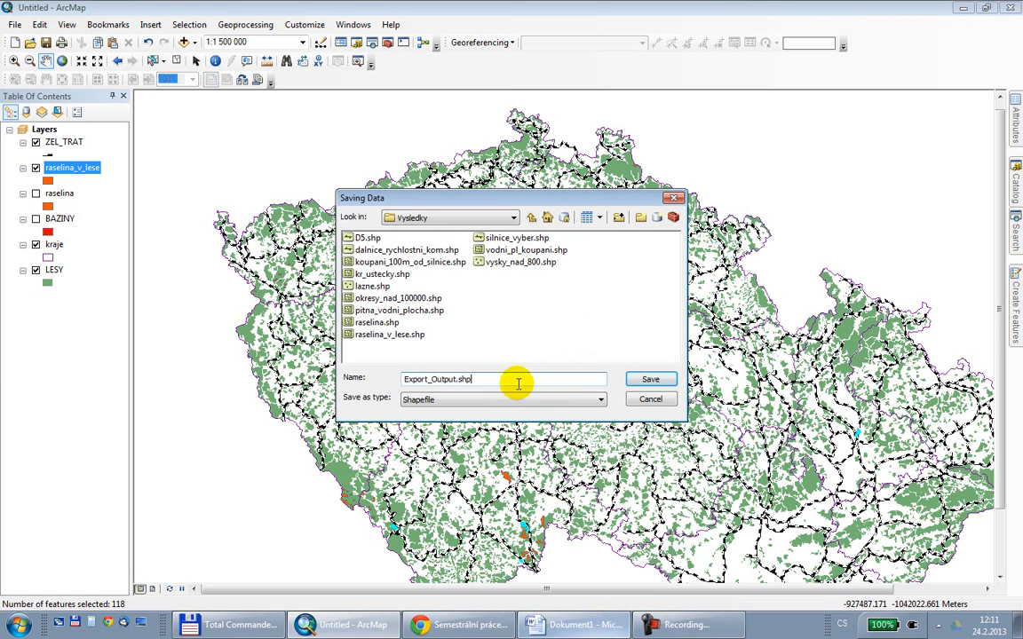
pyautogui.write('raselina_k_tezbe')
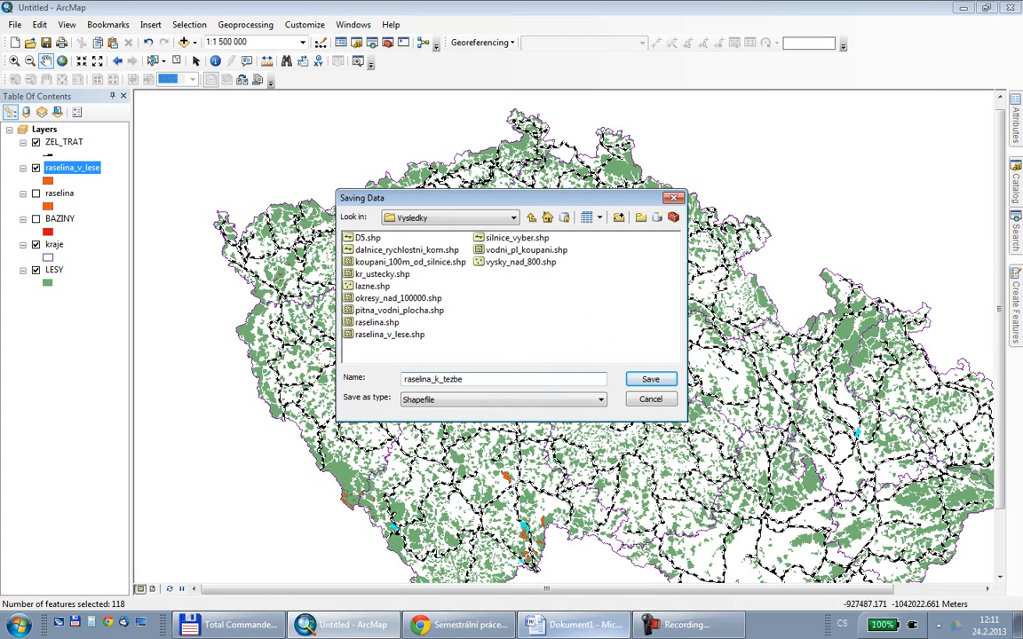
pyautogui.click(647, 379)
pyautogui.click(549, 406)
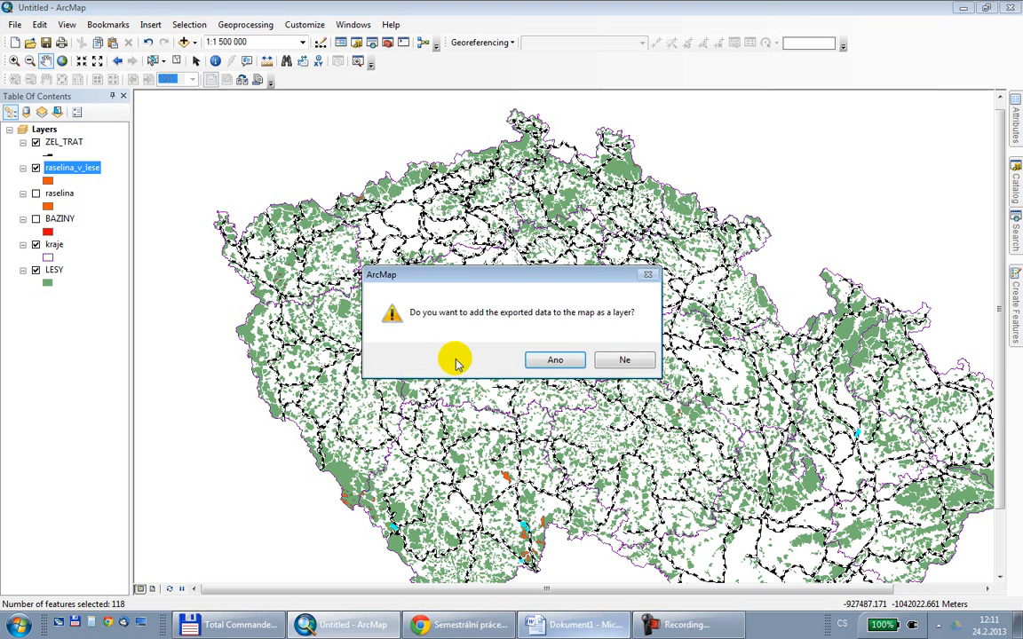
pyautogui.click(555, 361)
# - Hide the raselina_v_lese layer and open the attribute table of raselina_k_tezbe, moving it aside to uncover the map
pyautogui.click(36, 193)
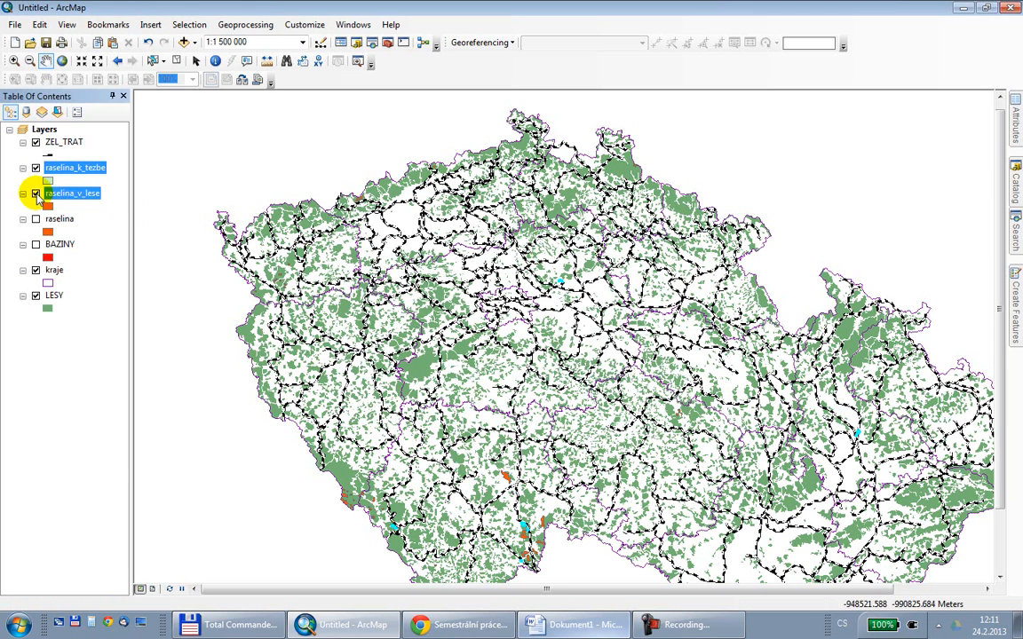
pyautogui.rightClick(56, 168)
pyautogui.click(106, 210)
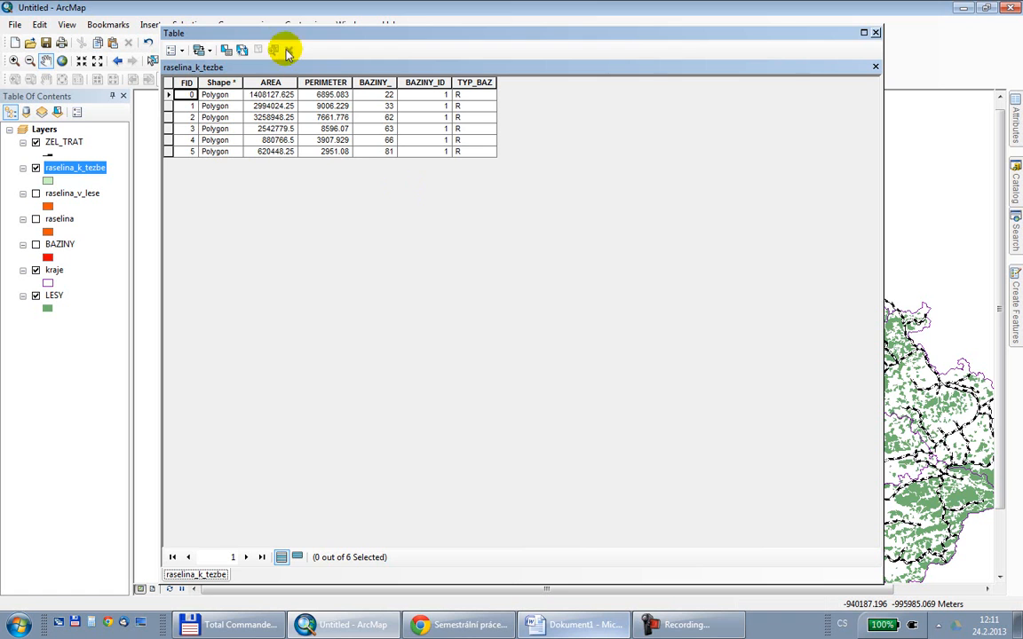
pyautogui.moveTo(266, 33); pyautogui.dragTo(658, 84)
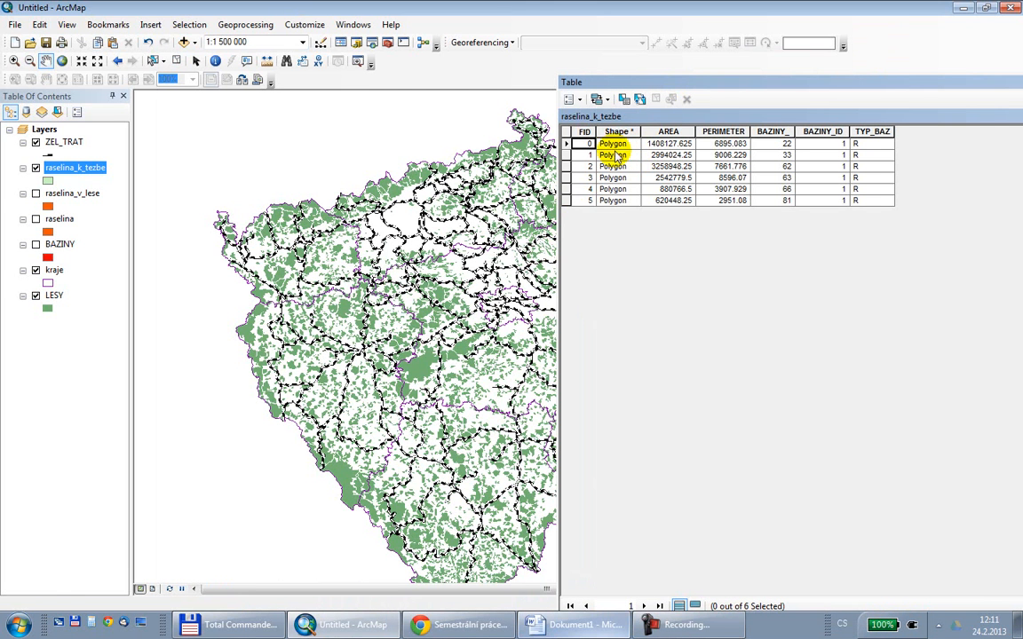
# - Change the fill color of the raselina_k_tezbe polygons to red
pyautogui.click(48, 181)
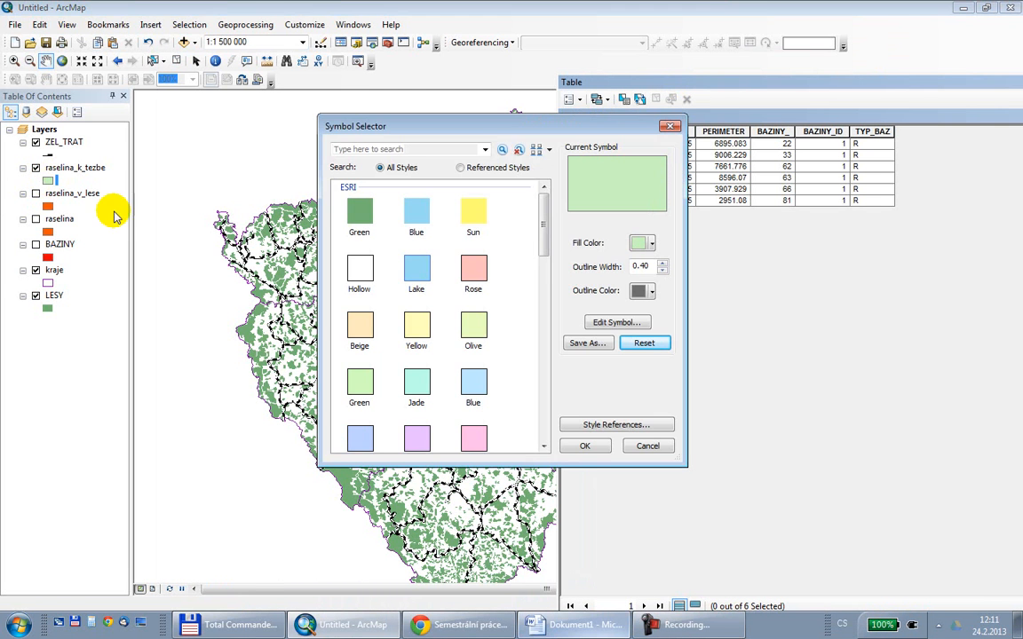
pyautogui.click(643, 244)
pyautogui.click(649, 305)
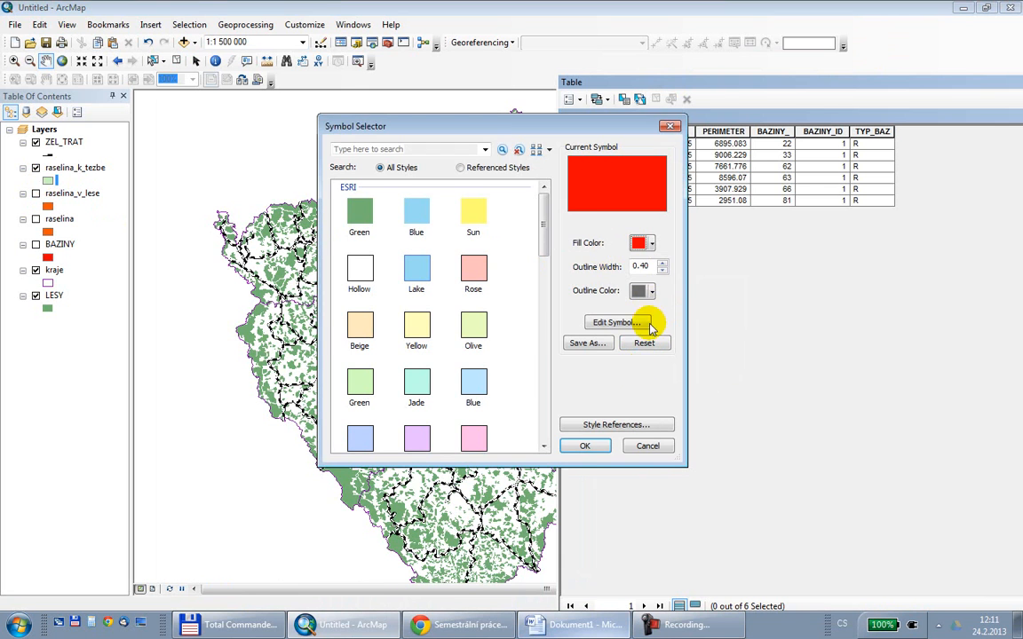
pyautogui.click(584, 446)
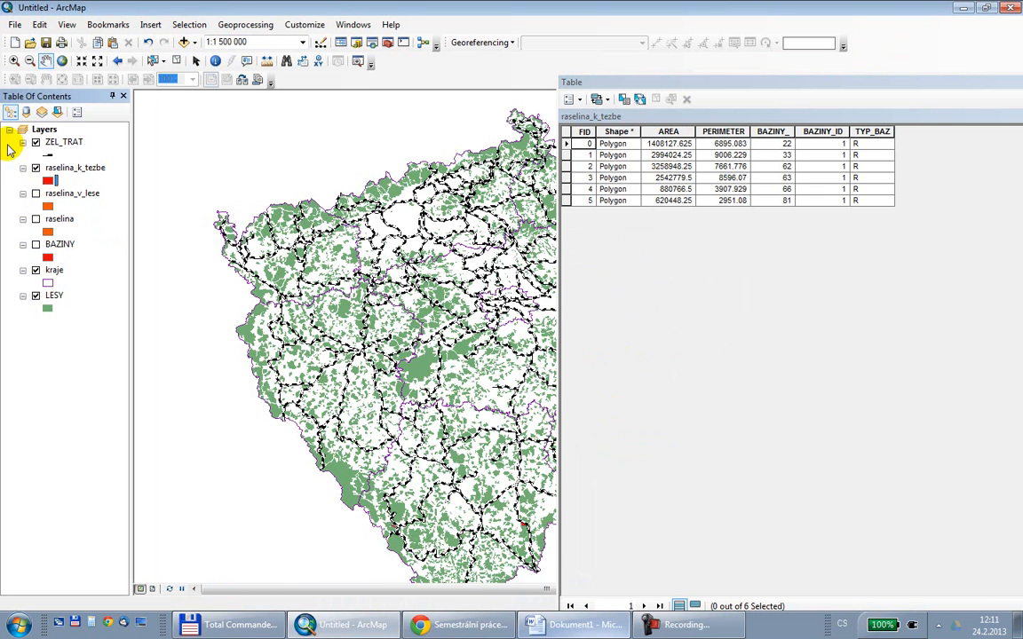
# - Zoom the map to the extent of the raselina_k_tezbe layer and close its attribute table
pyautogui.rightClick(66, 169)
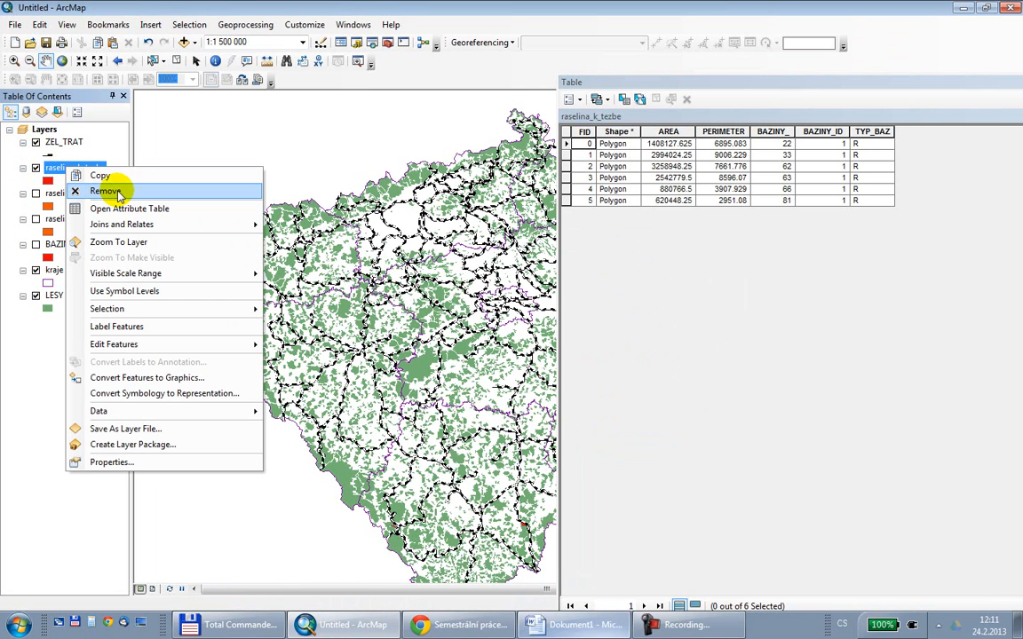
pyautogui.click(133, 242)
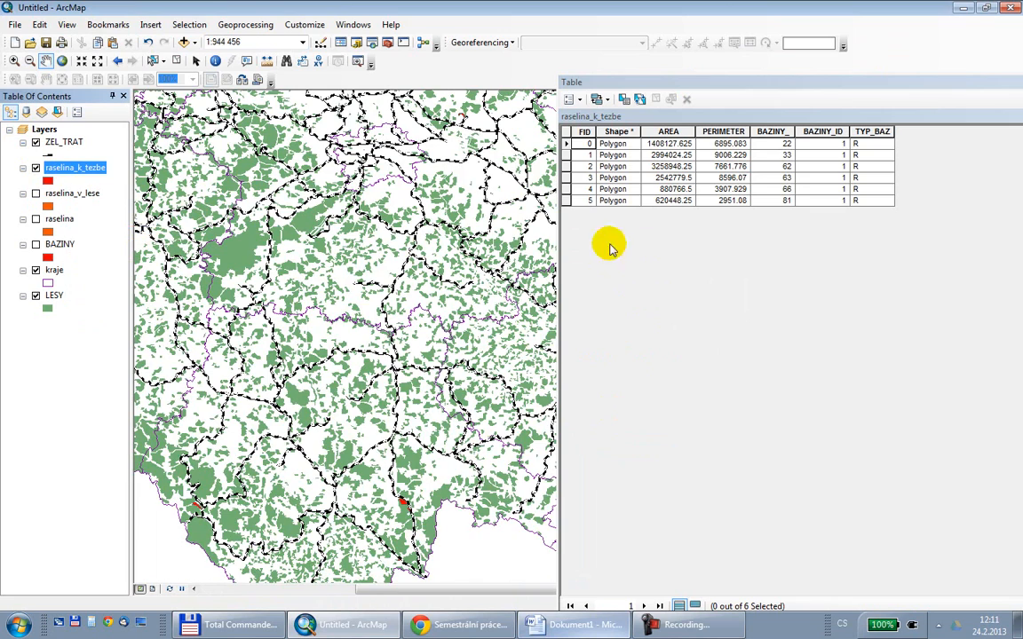
pyautogui.moveTo(927, 84); pyautogui.dragTo(403, 127)
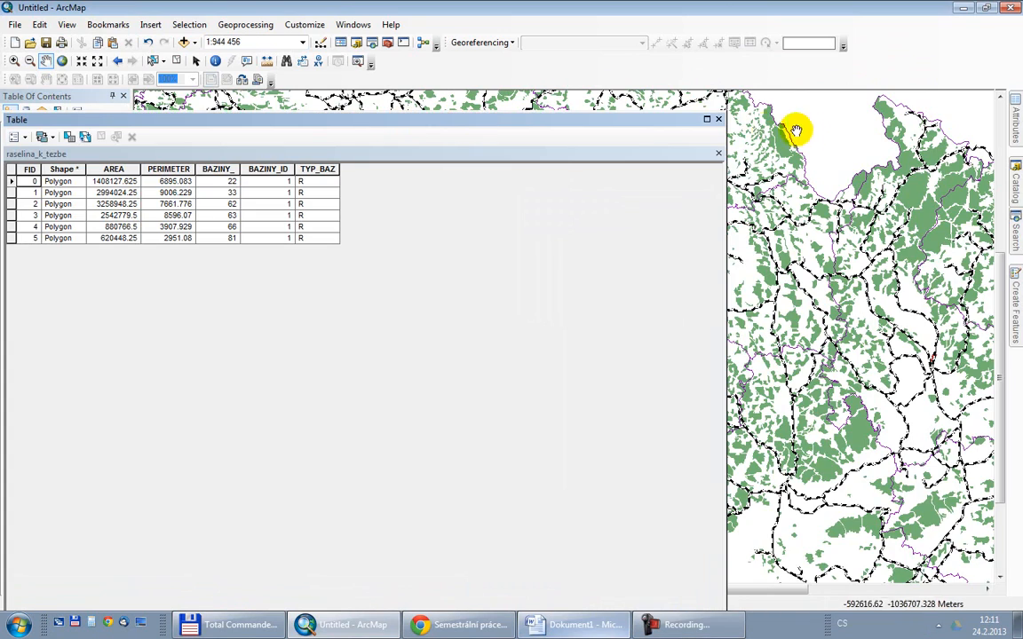
pyautogui.click(719, 119)
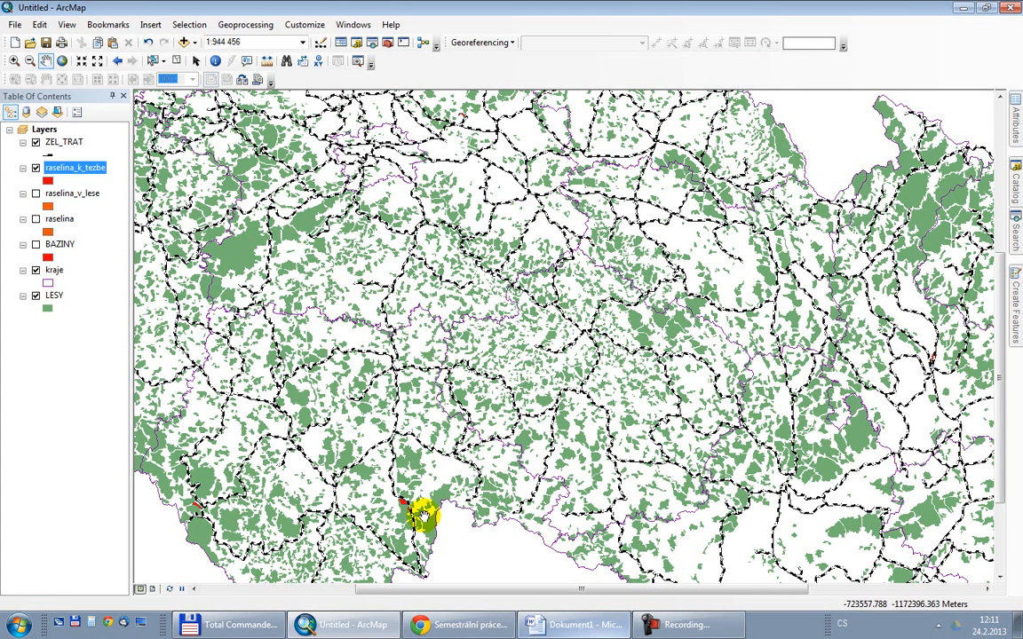
# - Examine on the map where the raselina_k_tezbe deposits lie relative to the railways, forests and region boundaries
pyautogui.scroll(-5, 361, 520)
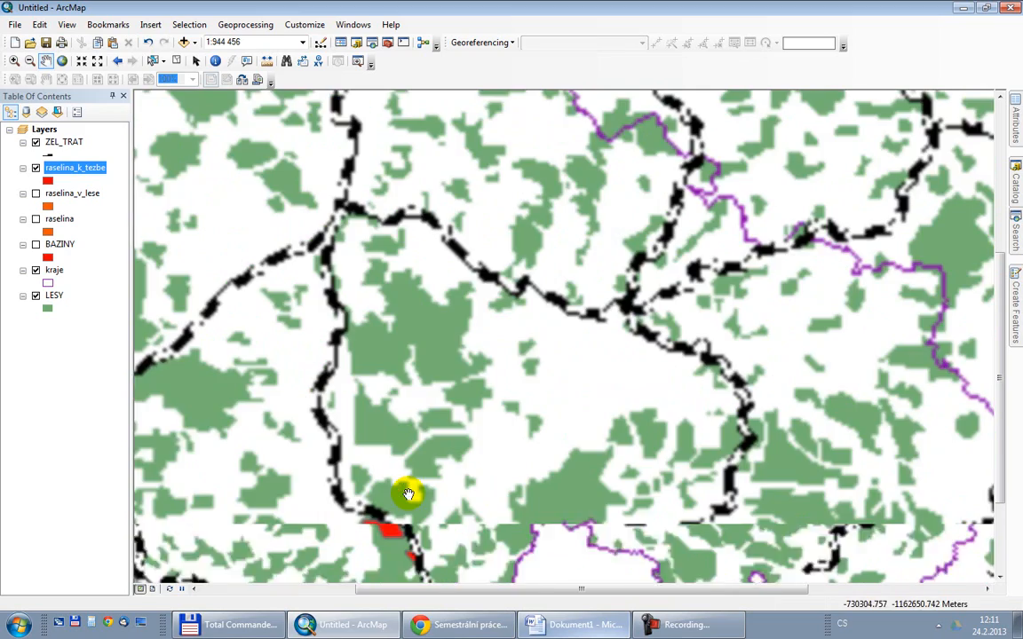
pyautogui.moveTo(414, 488); pyautogui.dragTo(557, 100)
pyautogui.moveTo(491, 170); pyautogui.dragTo(696, 231)
pyautogui.moveTo(435, 251); pyautogui.dragTo(645, 252)
pyautogui.moveTo(439, 329); pyautogui.dragTo(695, 294)
pyautogui.moveTo(371, 313); pyautogui.dragTo(445, 368)
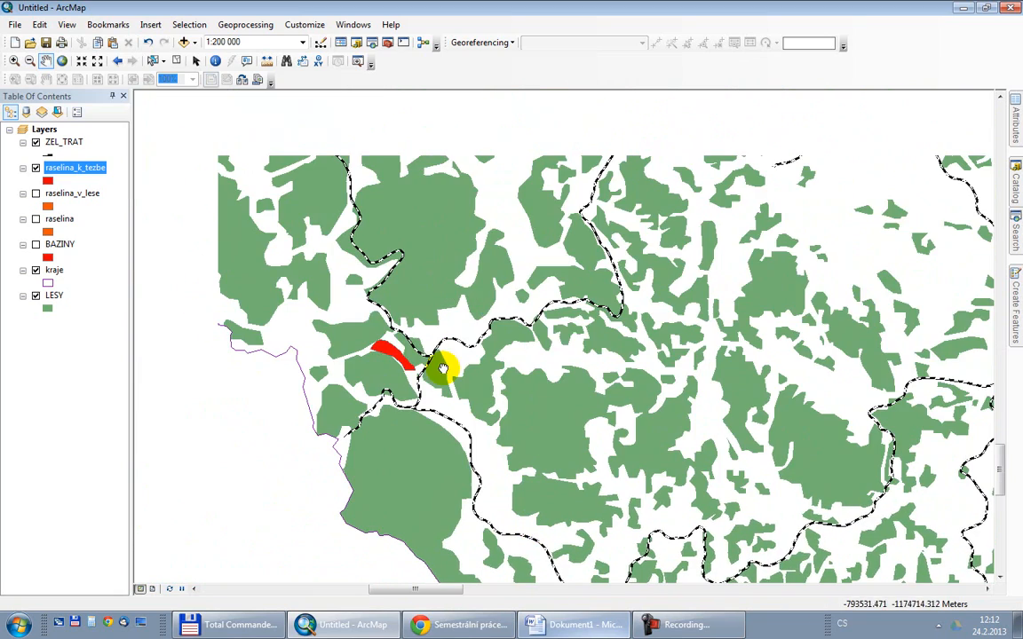
pyautogui.moveTo(579, 334); pyautogui.dragTo(447, 293)
pyautogui.moveTo(785, 369); pyautogui.dragTo(446, 336)
pyautogui.moveTo(694, 349); pyautogui.dragTo(635, 283)
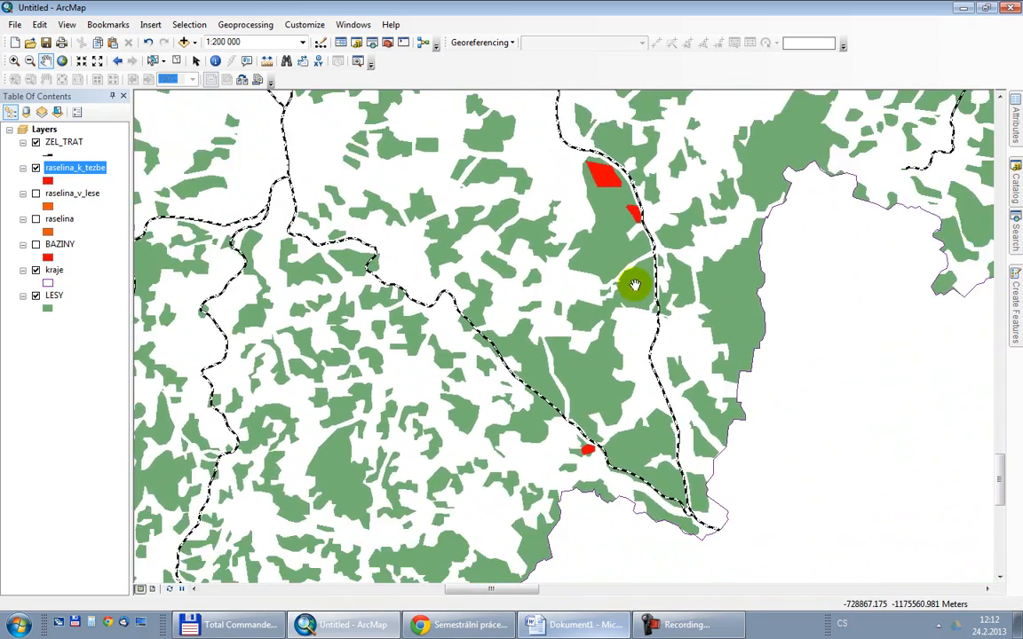
pyautogui.scroll(3, 632, 285)
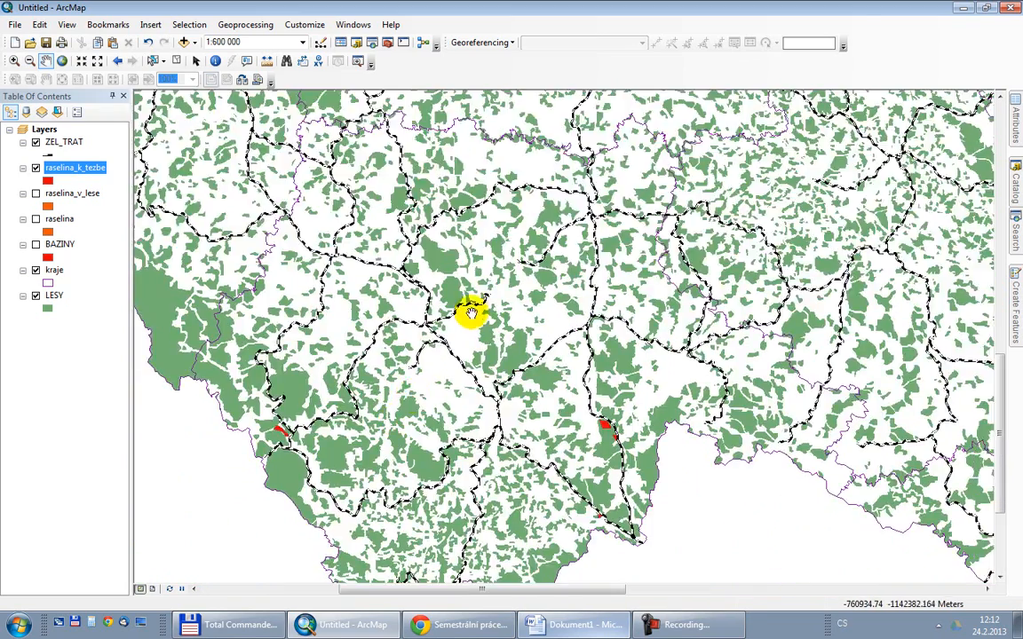
pyautogui.scroll(2, 468, 302)
pyautogui.scroll(2, 451, 322)
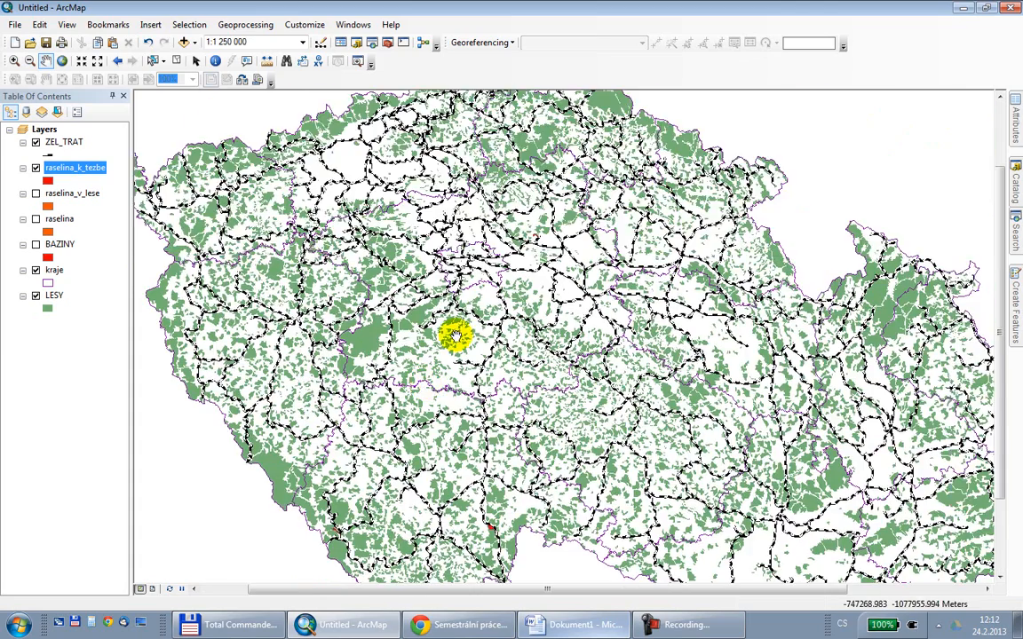
pyautogui.moveTo(461, 302); pyautogui.dragTo(478, 311)
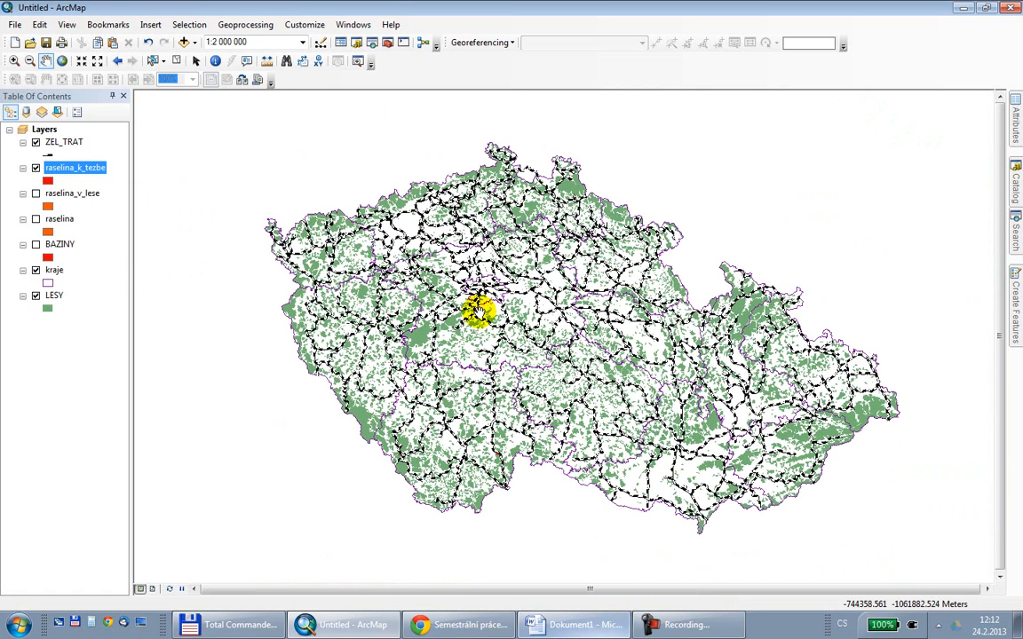
# - Read the Příklad 4 assignment in Word and, back in ArcMap, remove the raselina_k_tezbe, raselina_v_lese, raselina and BAZINY layers
pyautogui.click(582, 624)
pyautogui.scroll(-5, 480, 433)
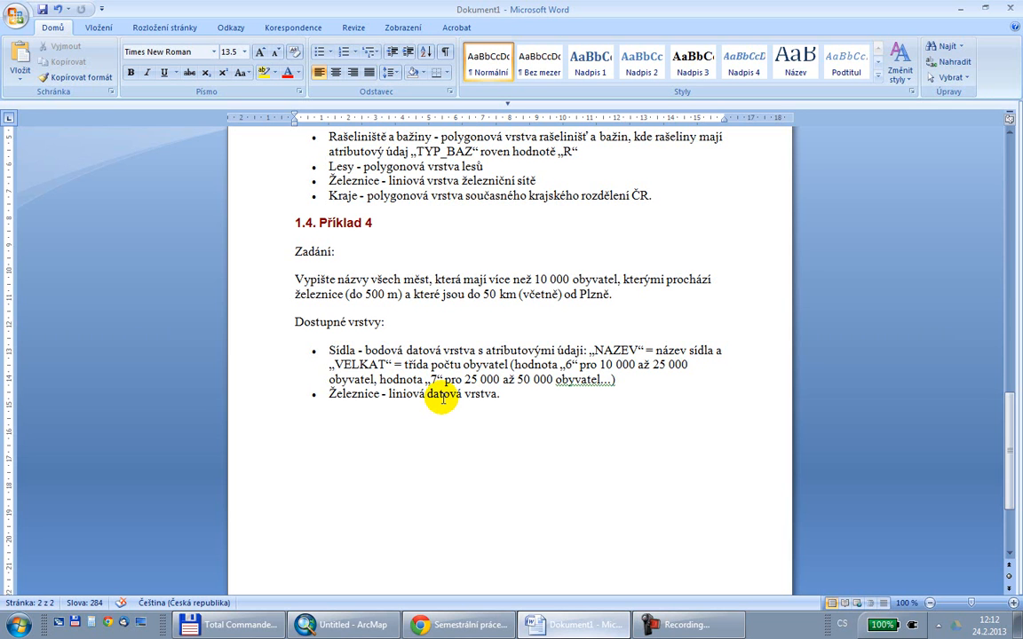
pyautogui.click(333, 625)
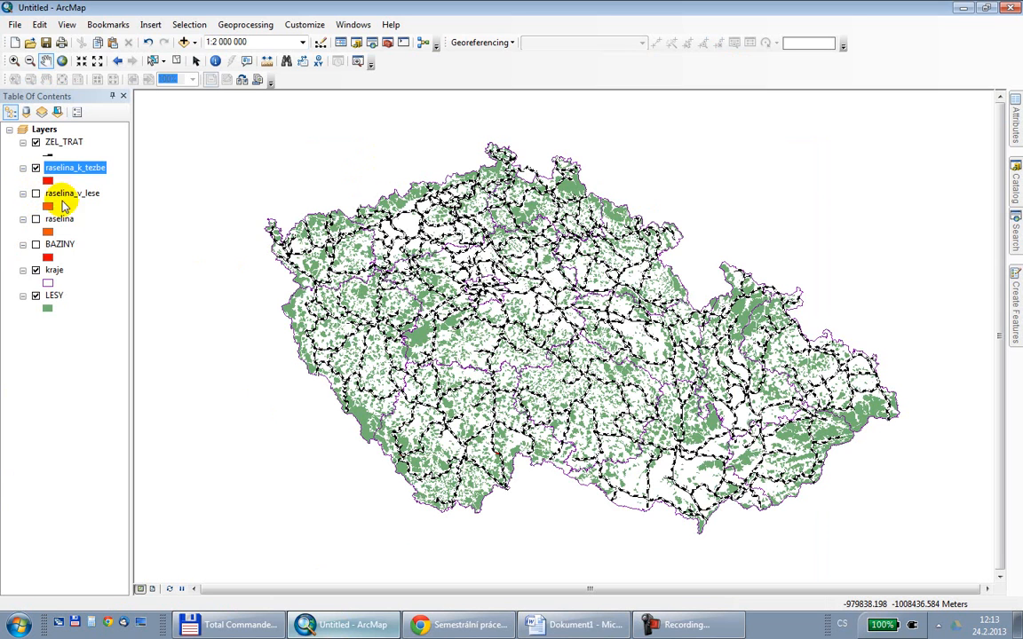
pyautogui.keyDown('shift'); pyautogui.click(60, 247); pyautogui.keyUp('shift')
pyautogui.rightClick(63, 245)
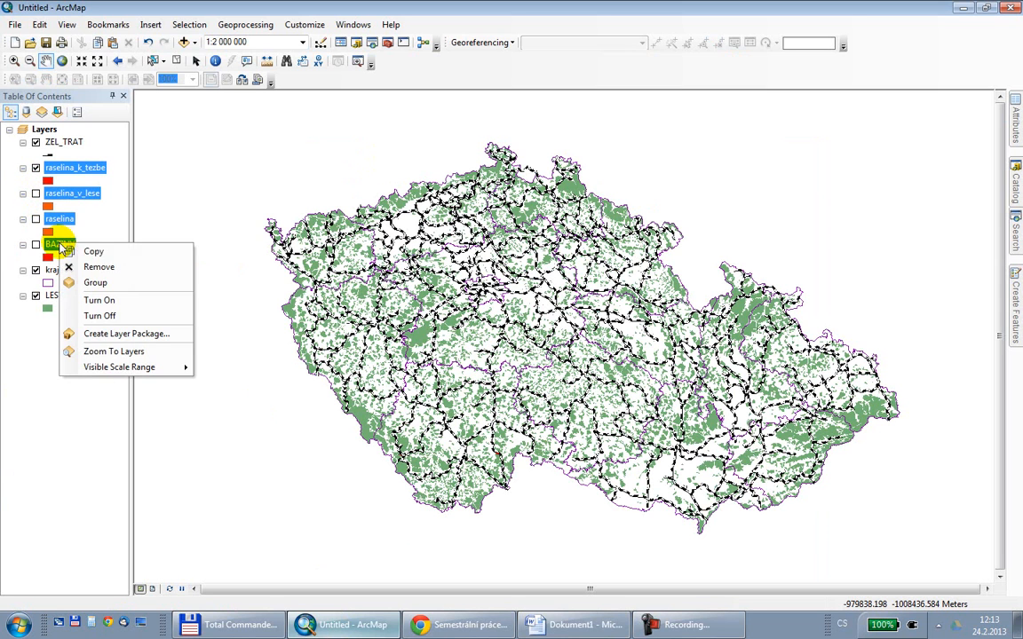
pyautogui.click(69, 264)
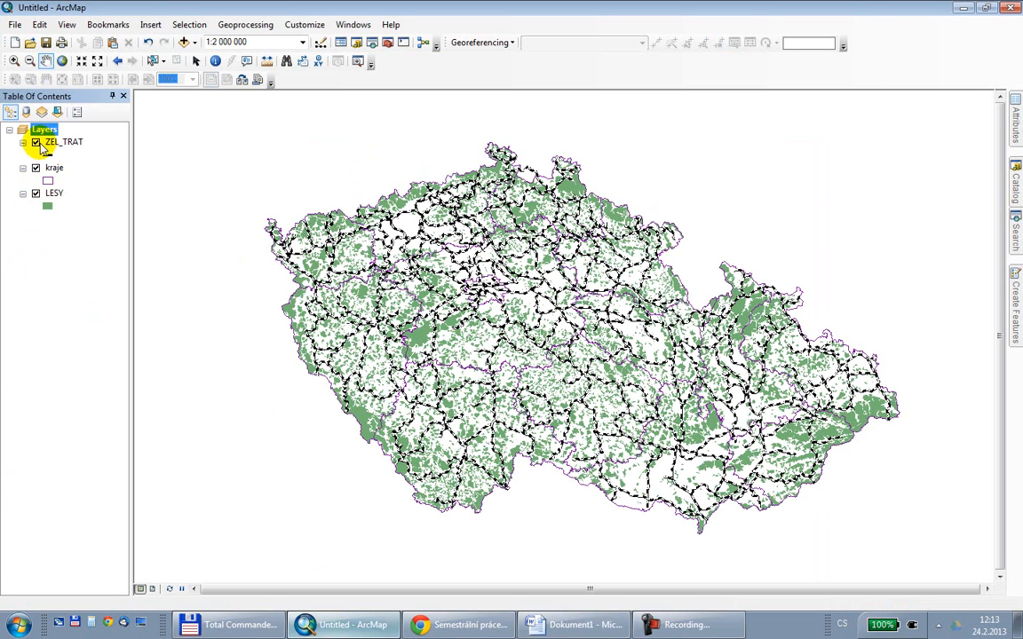
# - Add the SIDLAB.shp and SIDLAP.shp settlement shapefiles from the Data folder to the map
pyautogui.click(184, 42)
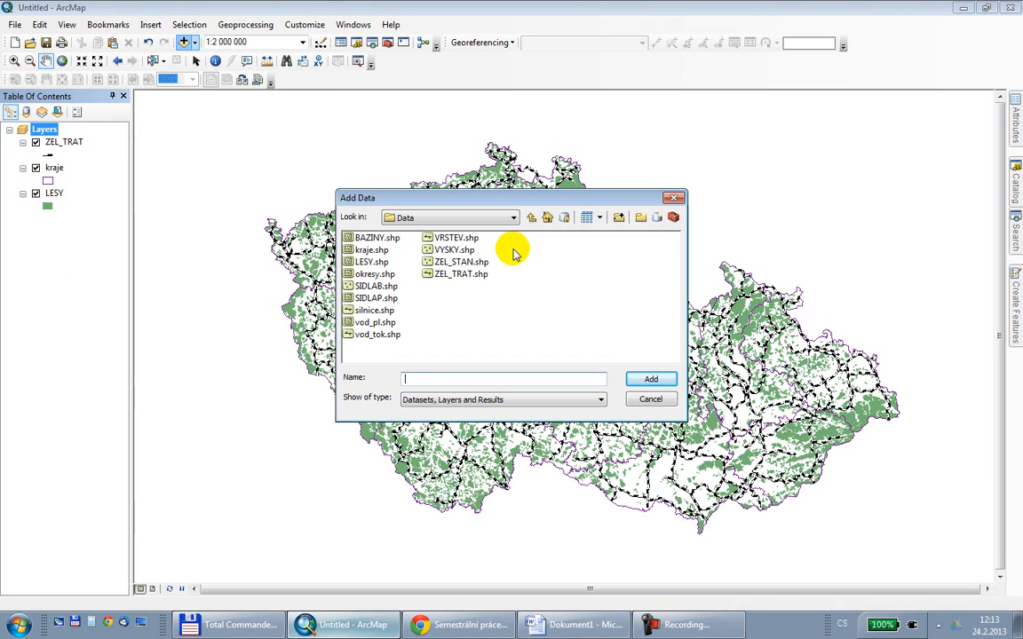
pyautogui.click(390, 288)
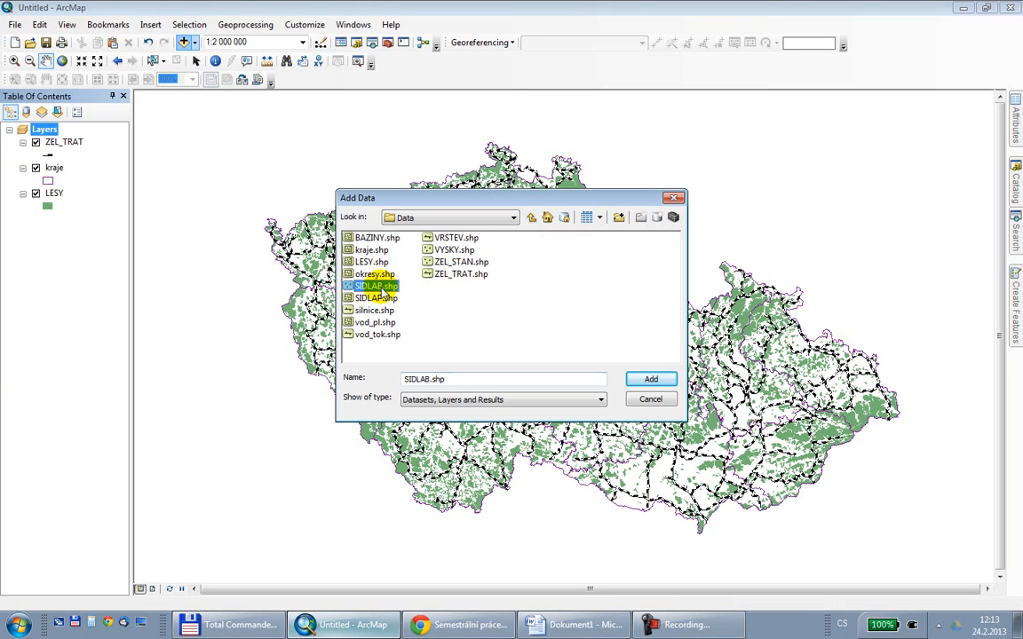
pyautogui.keyDown('ctrl'); pyautogui.click(384, 299); pyautogui.keyUp('ctrl')
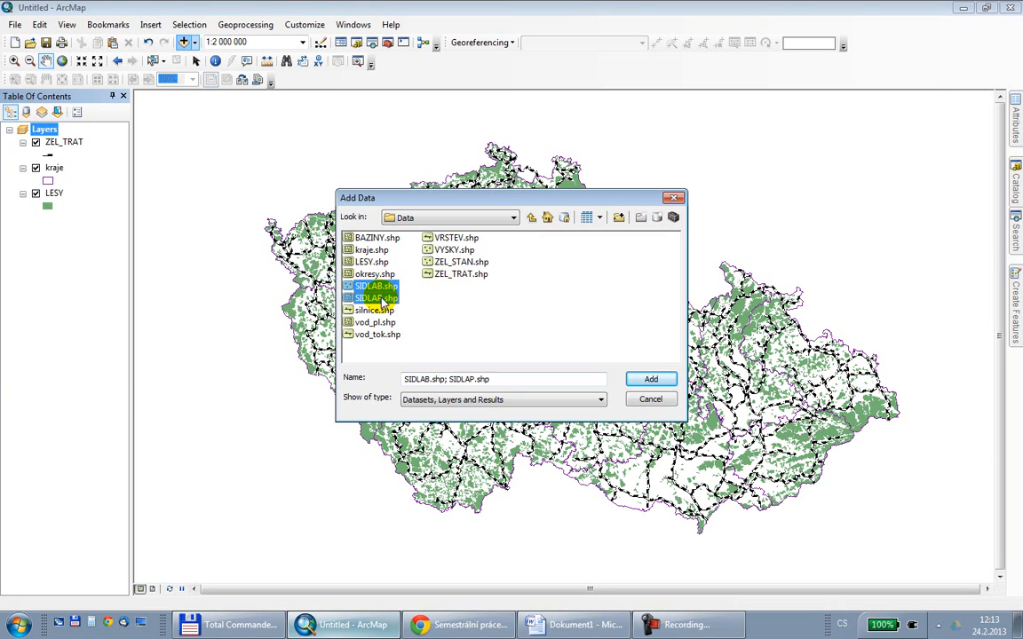
pyautogui.click(653, 379)
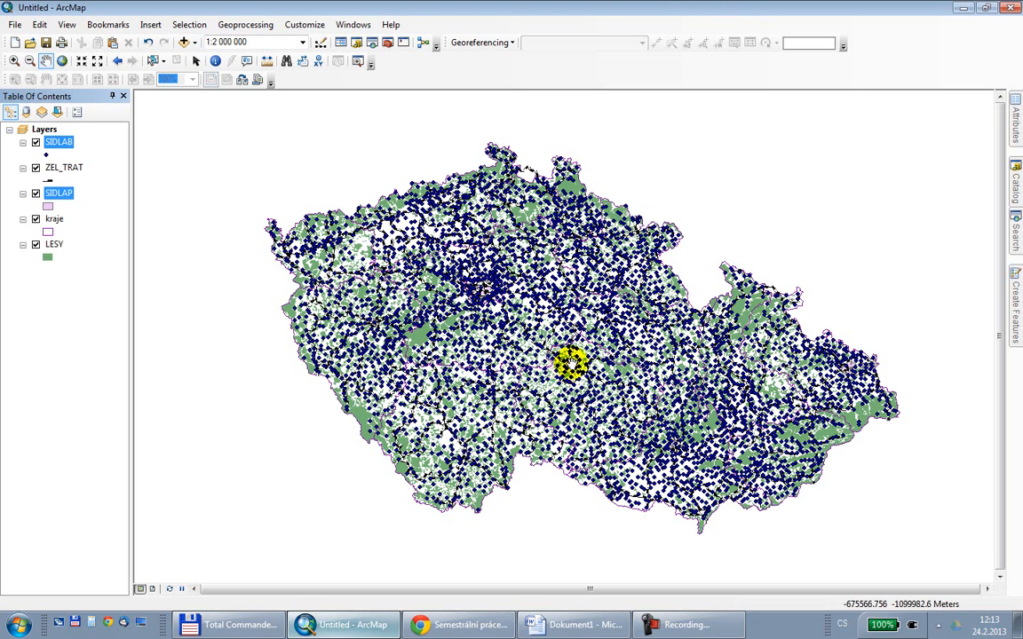
# - Hide the LESY layer and zoom the map in on the Plzeň settlement area
pyautogui.click(36, 246)
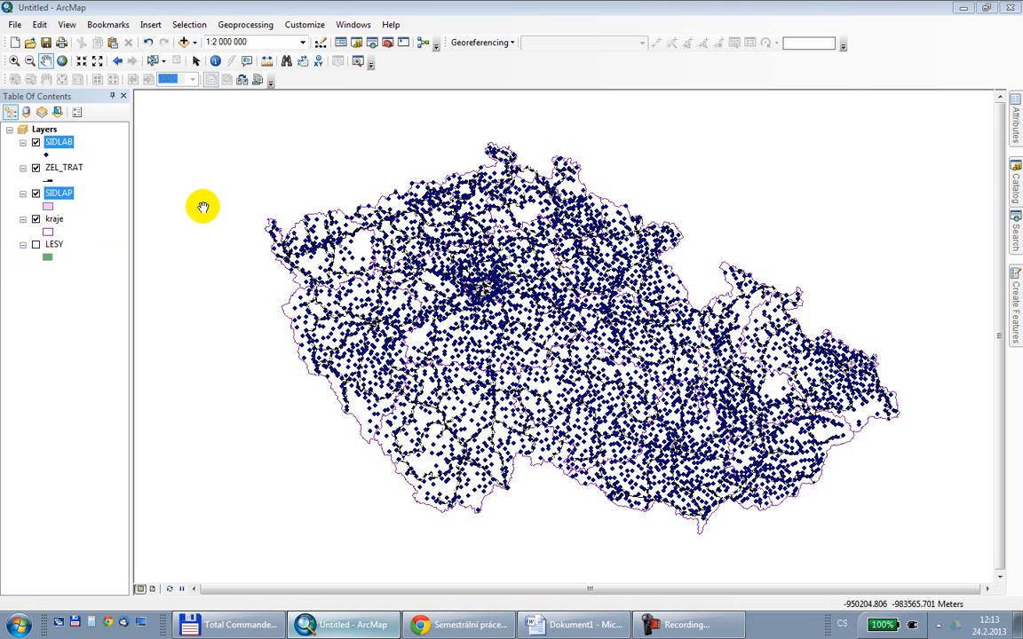
pyautogui.click(14, 60)
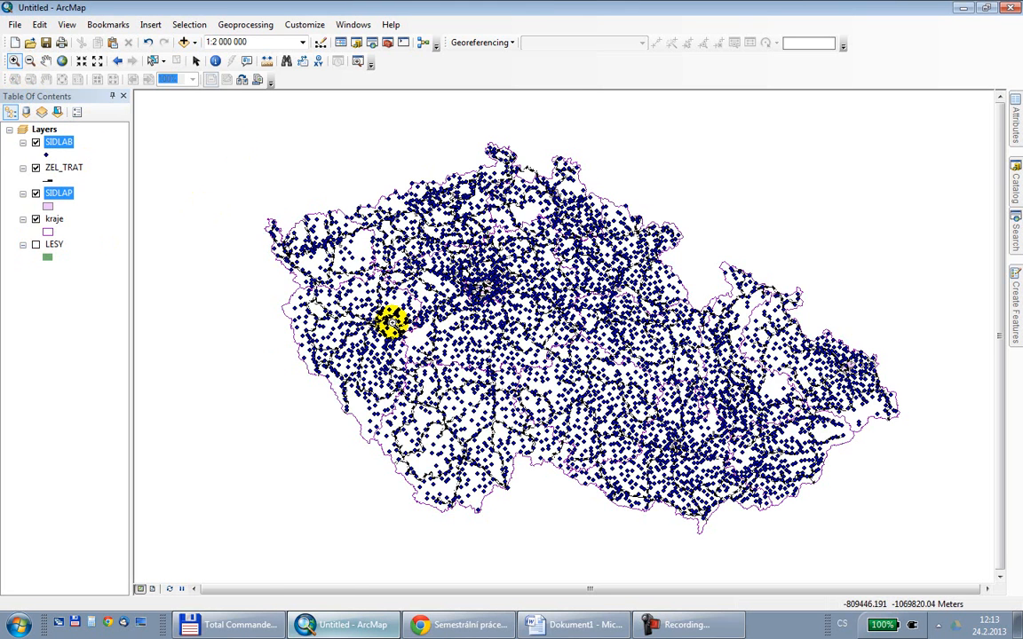
pyautogui.moveTo(334, 282); pyautogui.dragTo(404, 357)
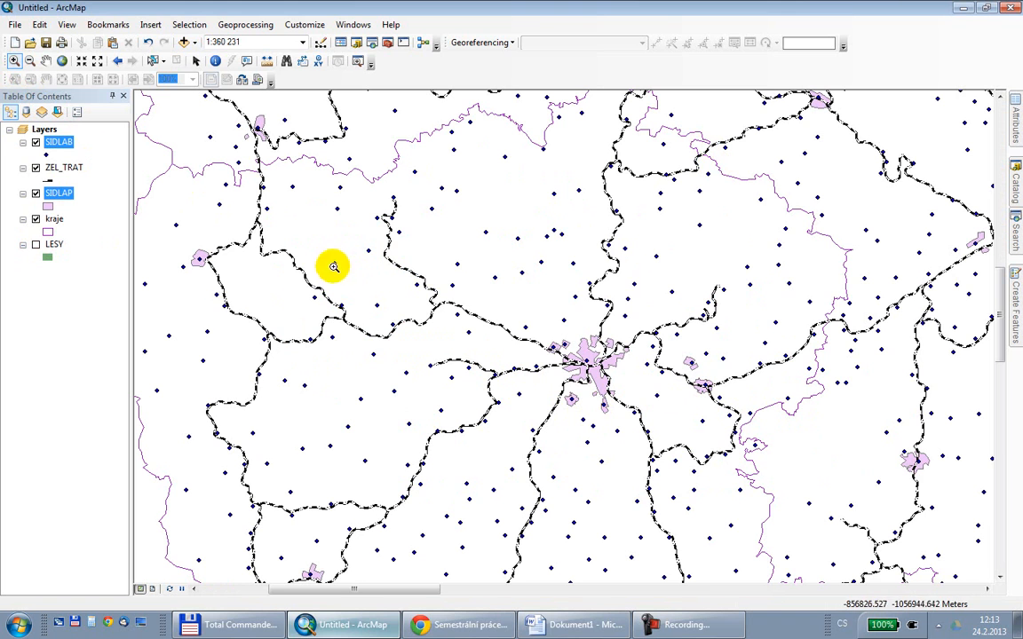
pyautogui.moveTo(536, 332); pyautogui.dragTo(635, 415)
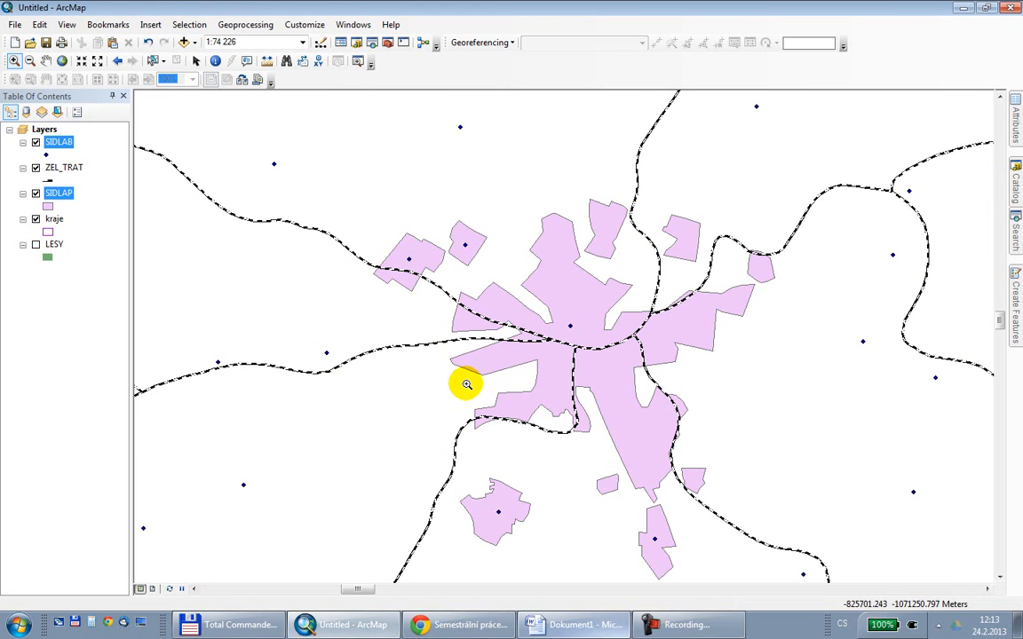
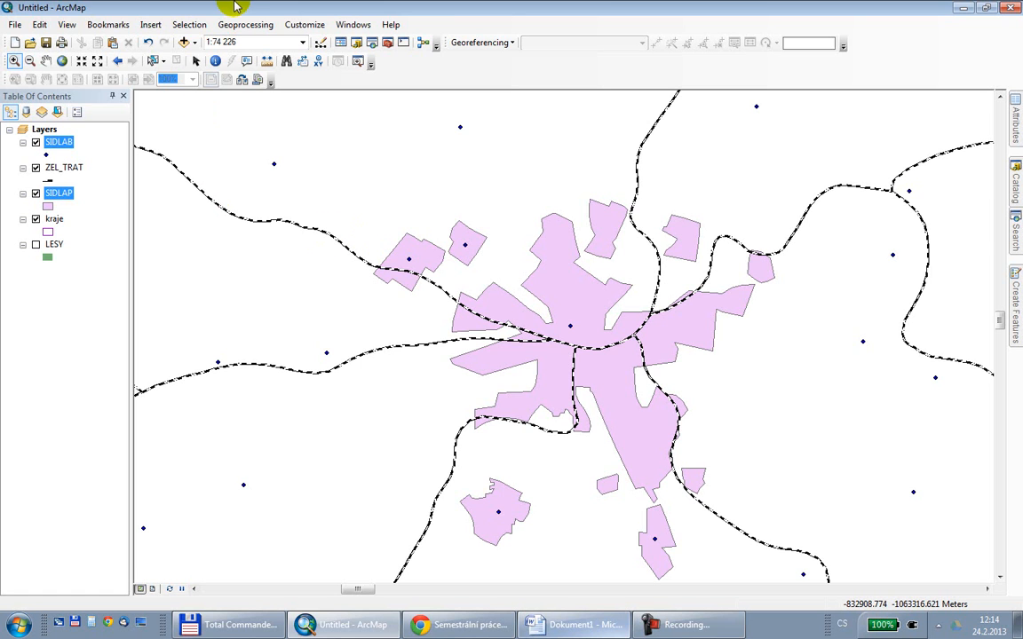
pyautogui.click(192, 24)
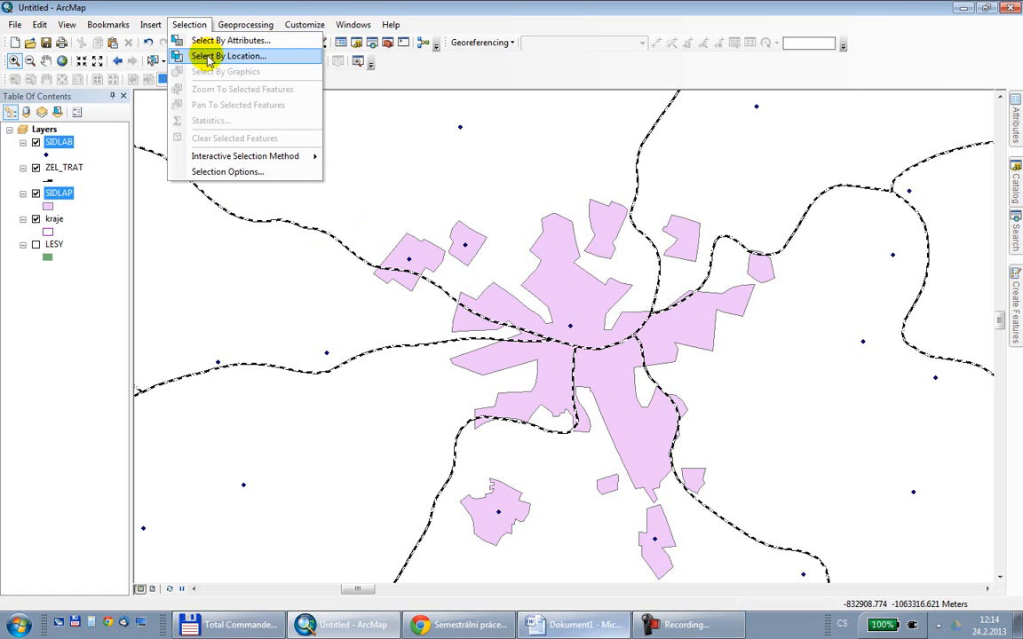
pyautogui.click(177, 55)
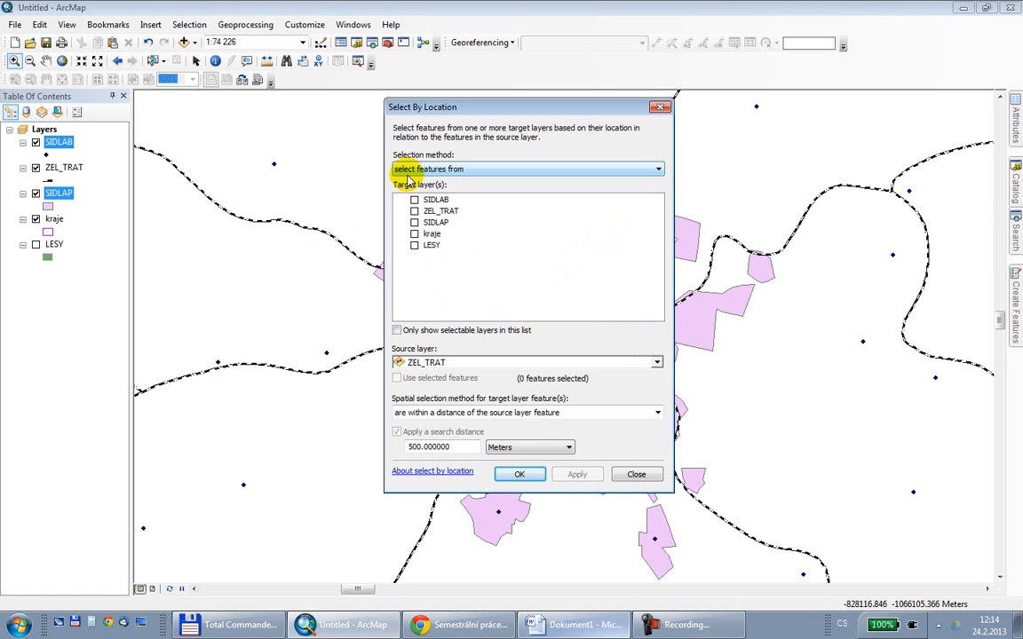
pyautogui.click(660, 105)
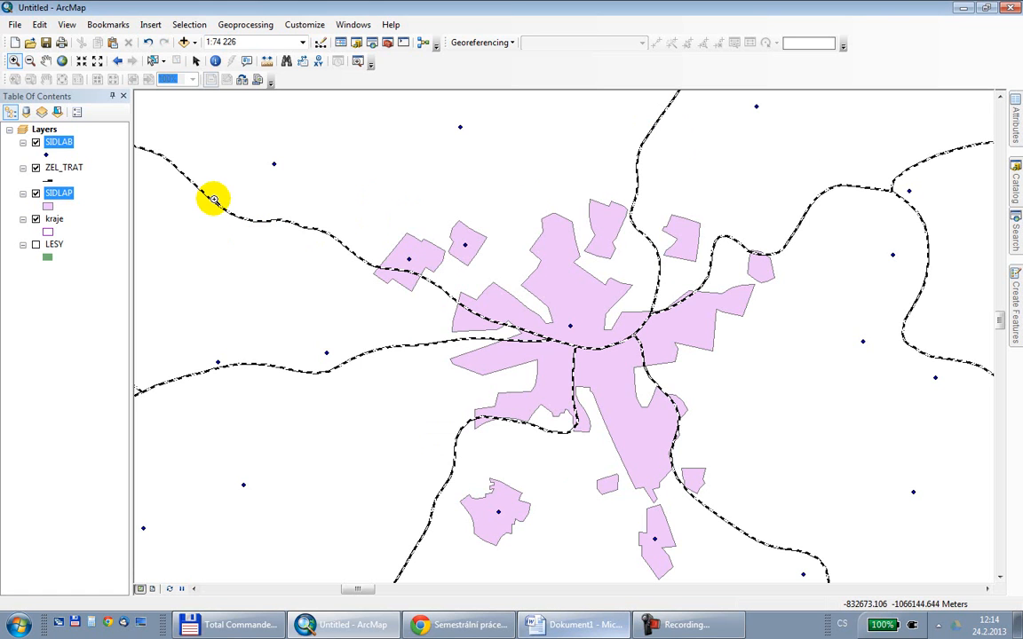
pyautogui.click(191, 24)
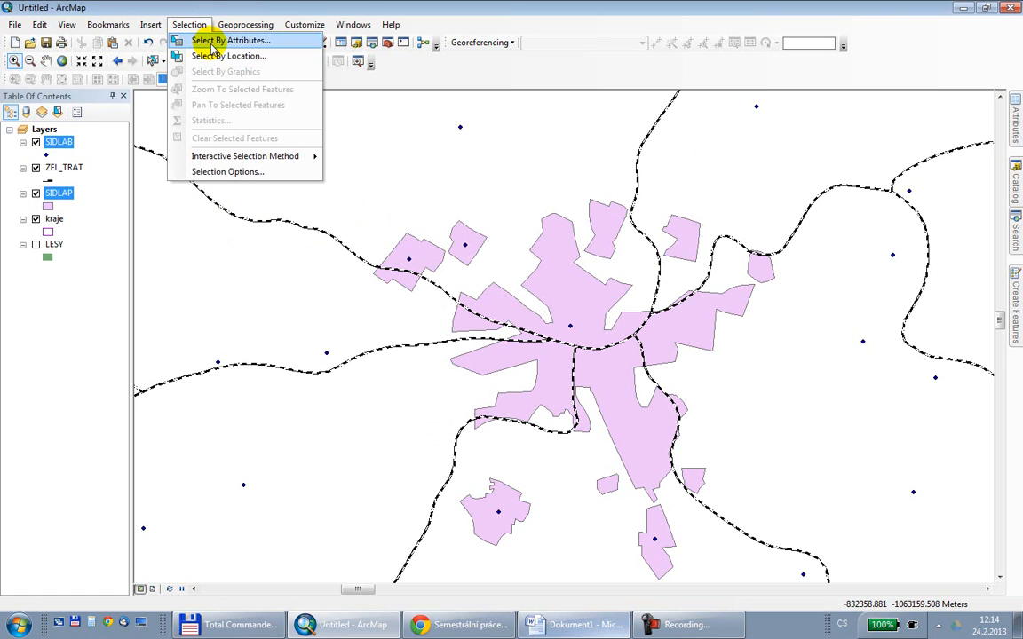
pyautogui.click(221, 7)
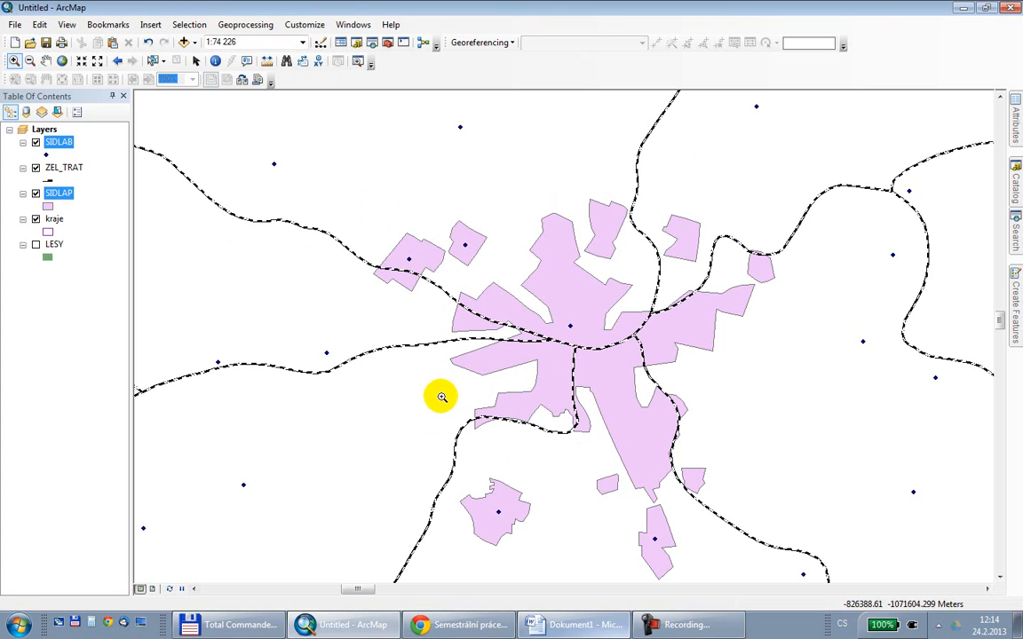
# - Select the large Plzeň polygon in the SIDLAP layer and identify its attributes to check the NAZEV value
pyautogui.click(154, 60)
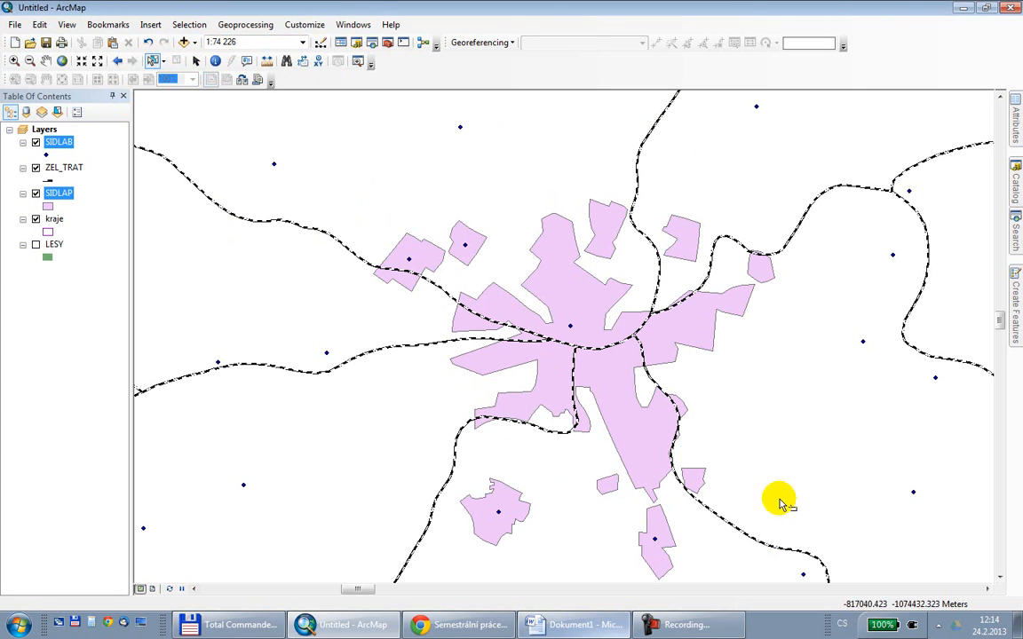
pyautogui.click(571, 305)
pyautogui.click(215, 60)
pyautogui.click(561, 275)
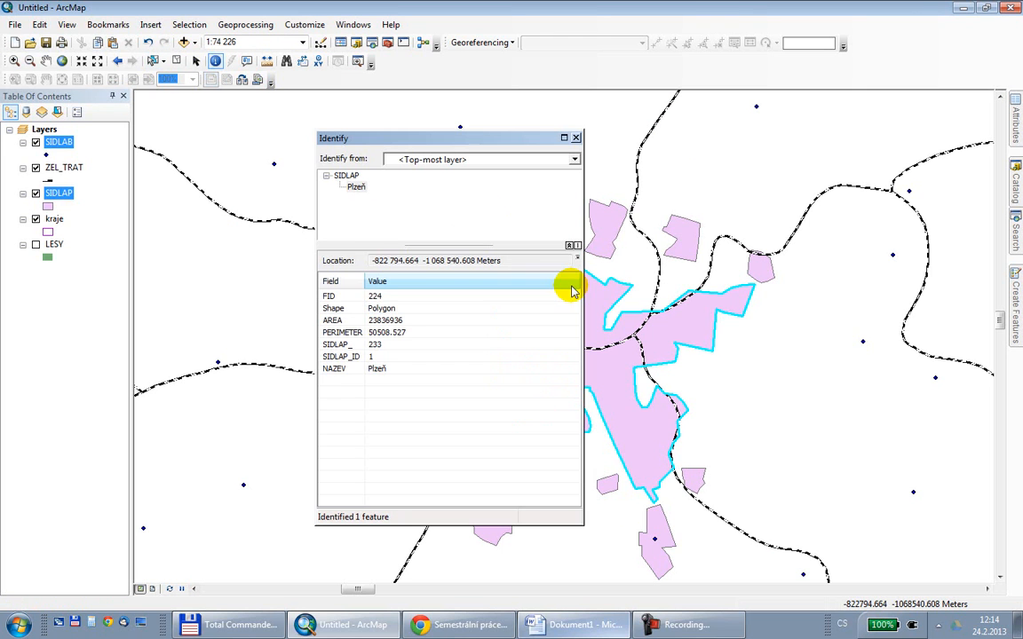
pyautogui.click(423, 371)
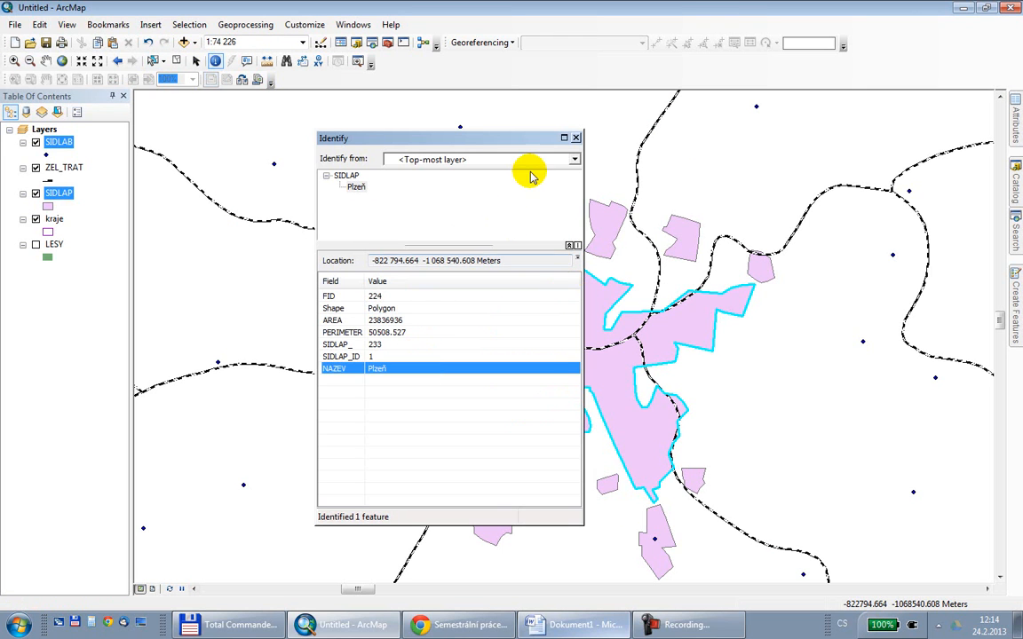
pyautogui.click(576, 138)
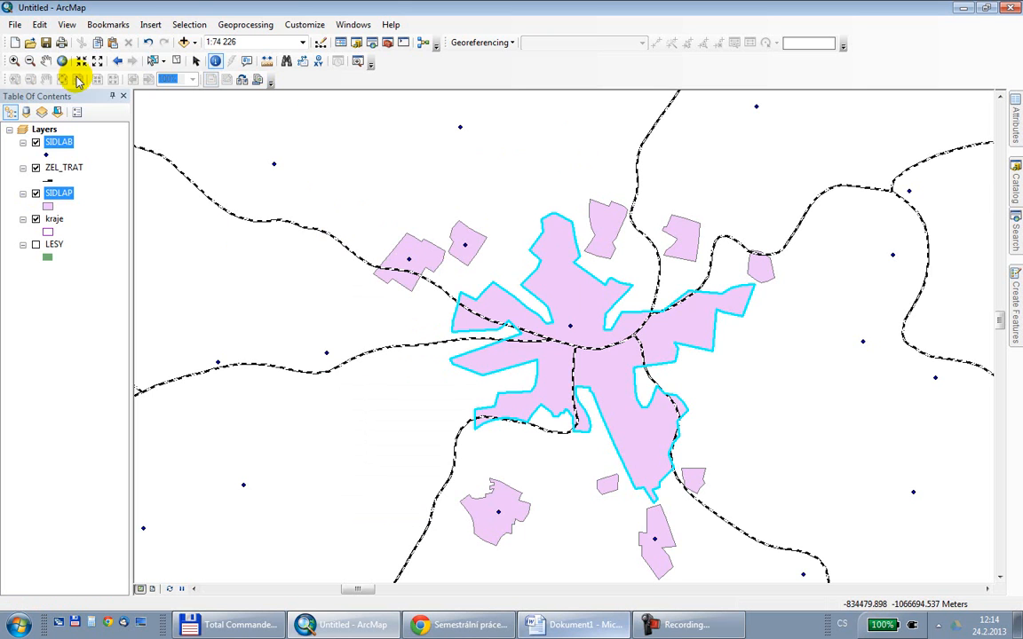
# - Hide the SIDLAP layer and select the SIDLAB point that represents Plzeň on the map
pyautogui.click(35, 193)
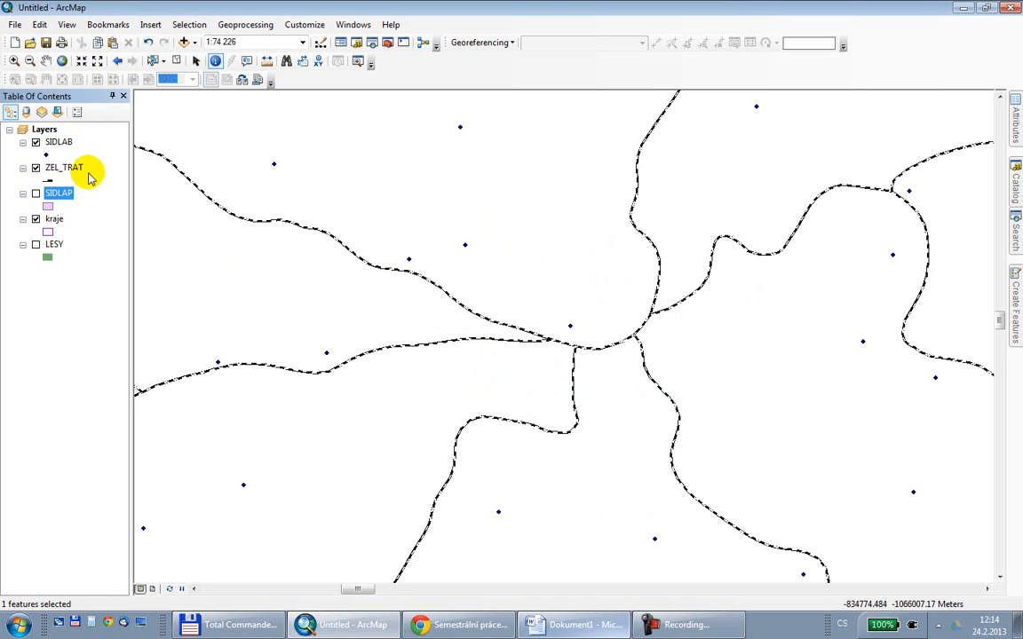
pyautogui.click(46, 129)
pyautogui.click(152, 61)
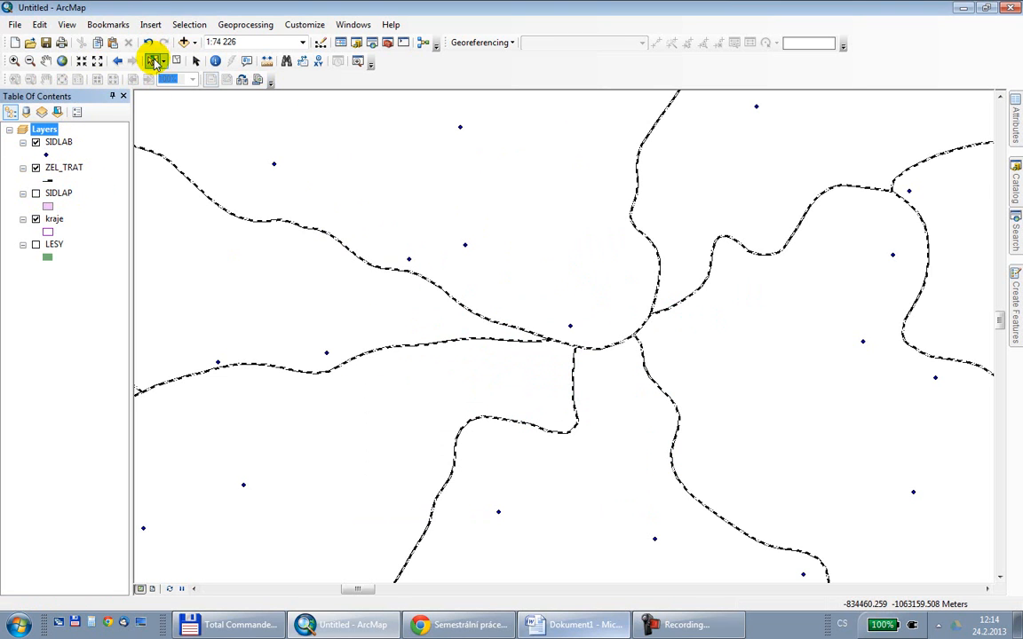
pyautogui.moveTo(568, 323); pyautogui.dragTo(582, 336)
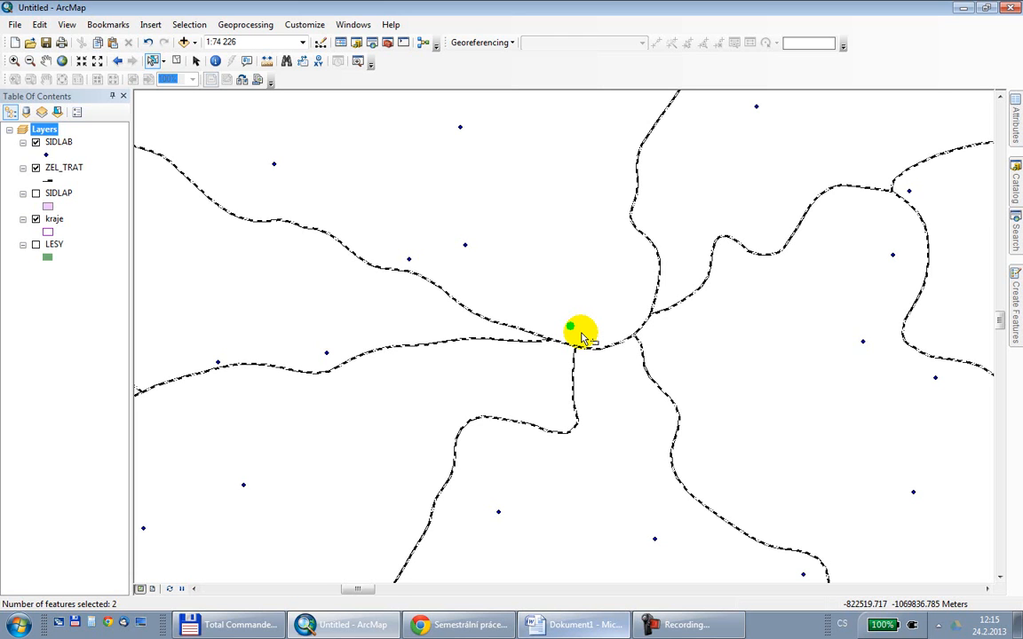
pyautogui.click(189, 25)
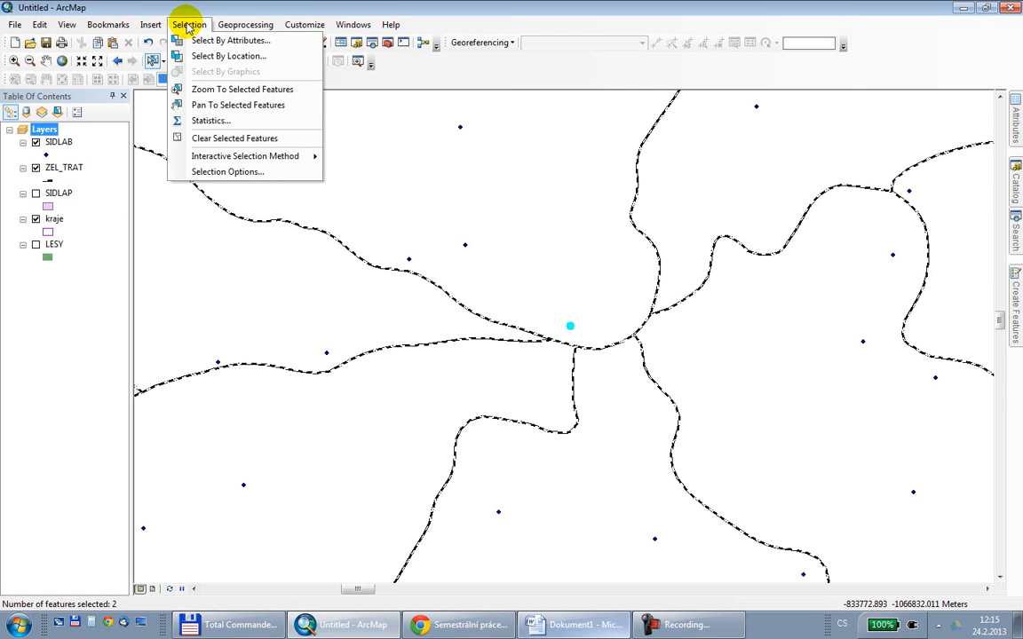
pyautogui.click(183, 55)
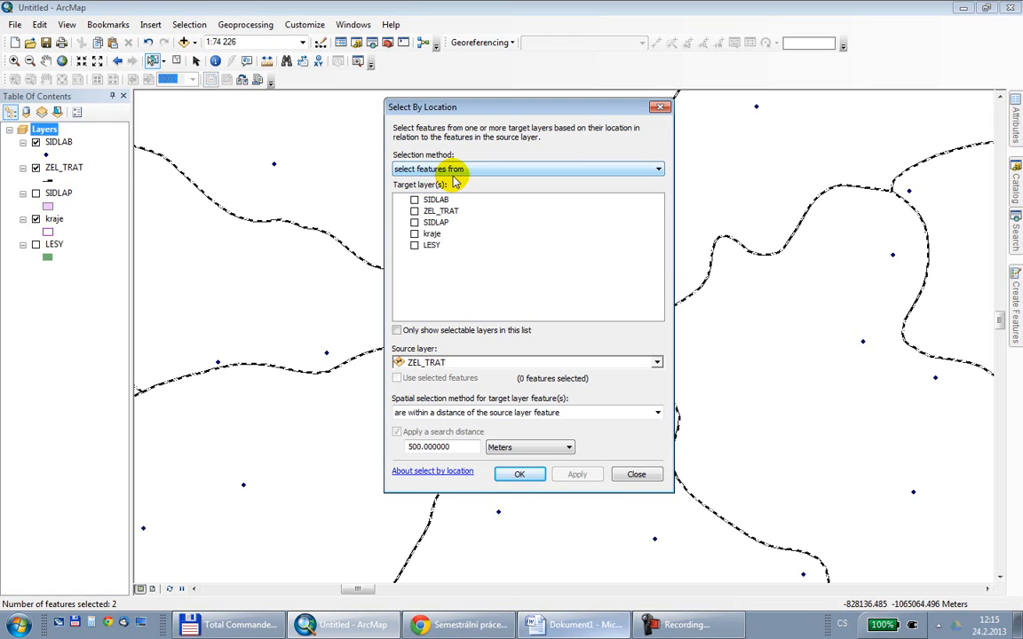
pyautogui.click(414, 201)
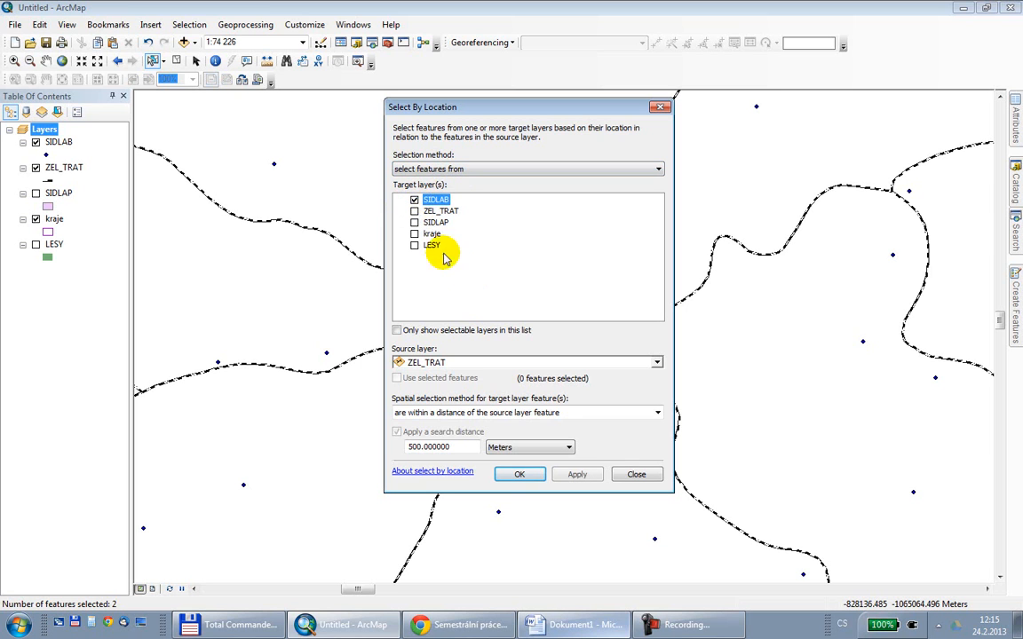
pyautogui.click(446, 362)
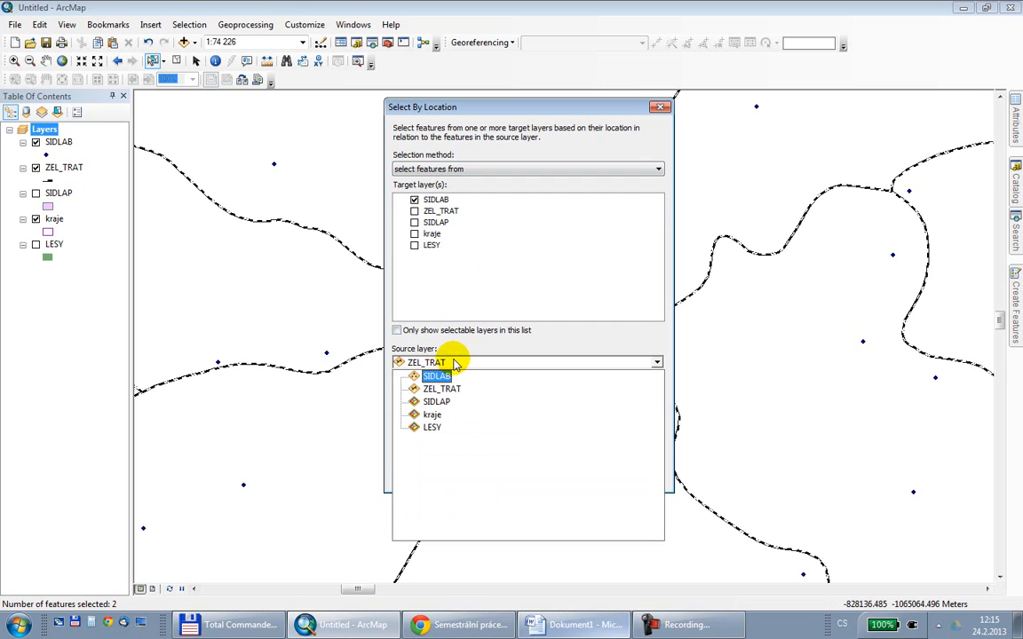
pyautogui.click(449, 376)
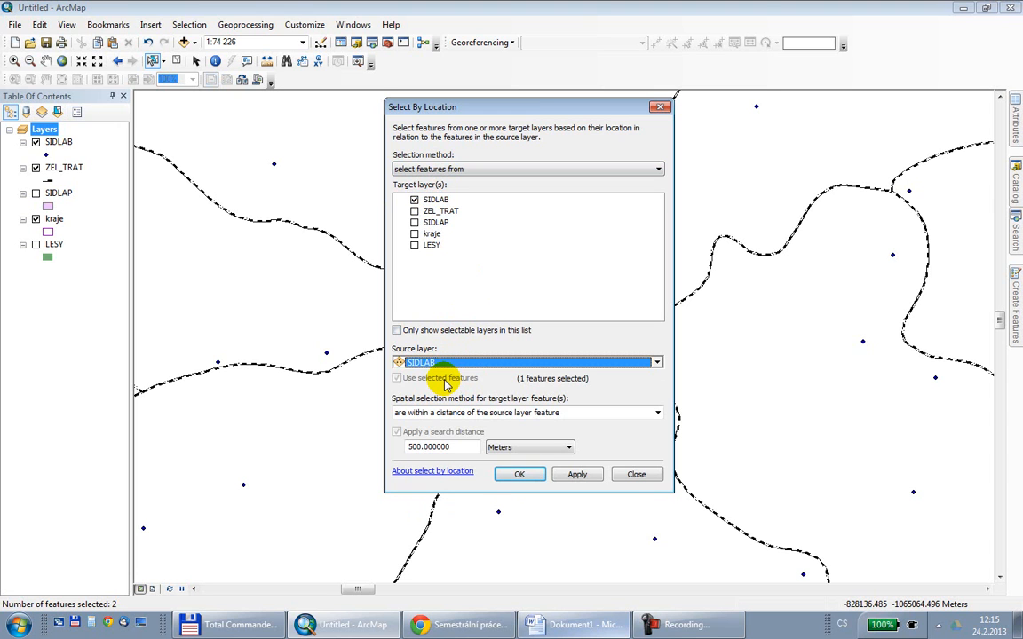
pyautogui.click(659, 107)
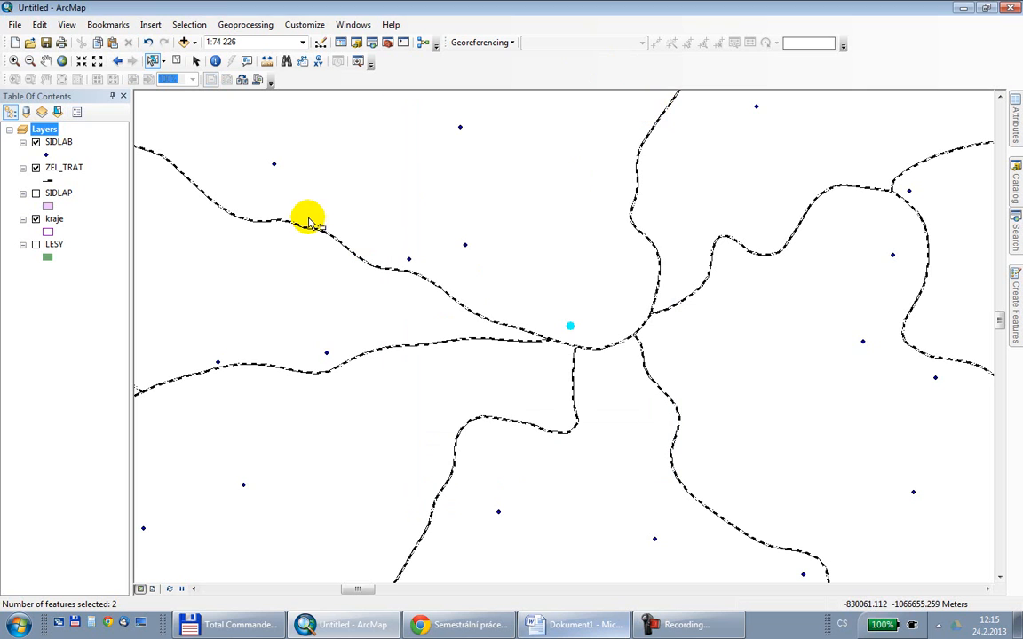
# - Export the selected SIDLAB feature to a shapefile named Plzen in the Vysledky folder and add it to the map
pyautogui.rightClick(61, 142)
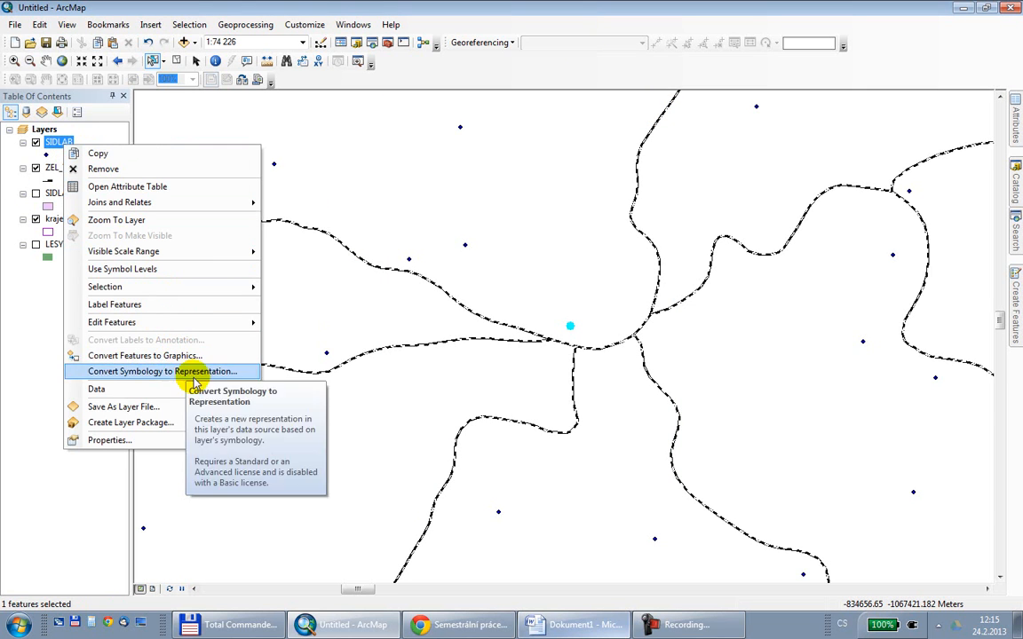
pyautogui.moveTo(201, 391)
pyautogui.click(305, 408)
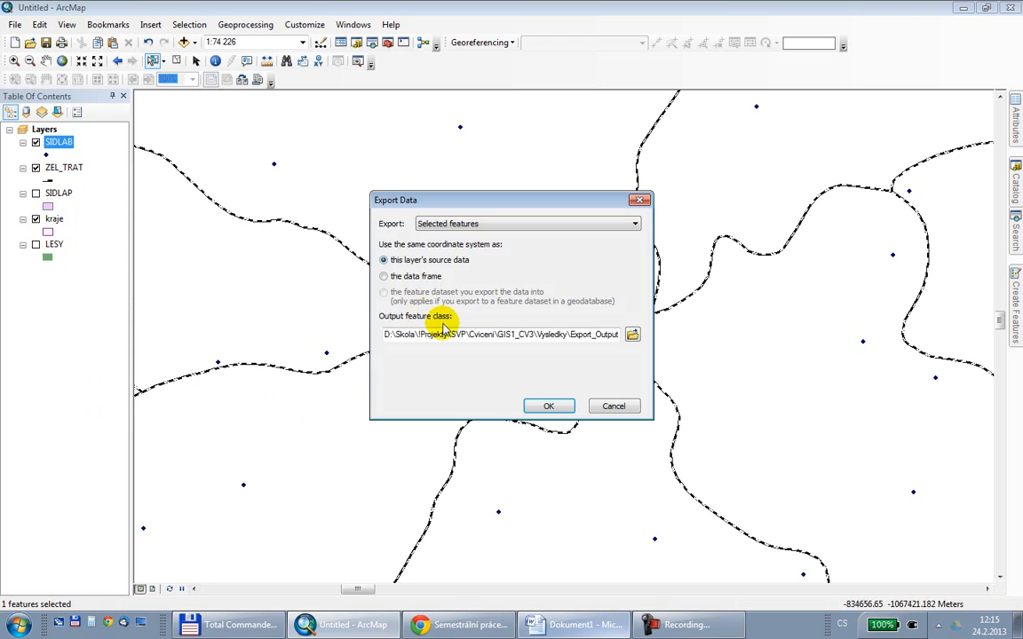
pyautogui.click(631, 335)
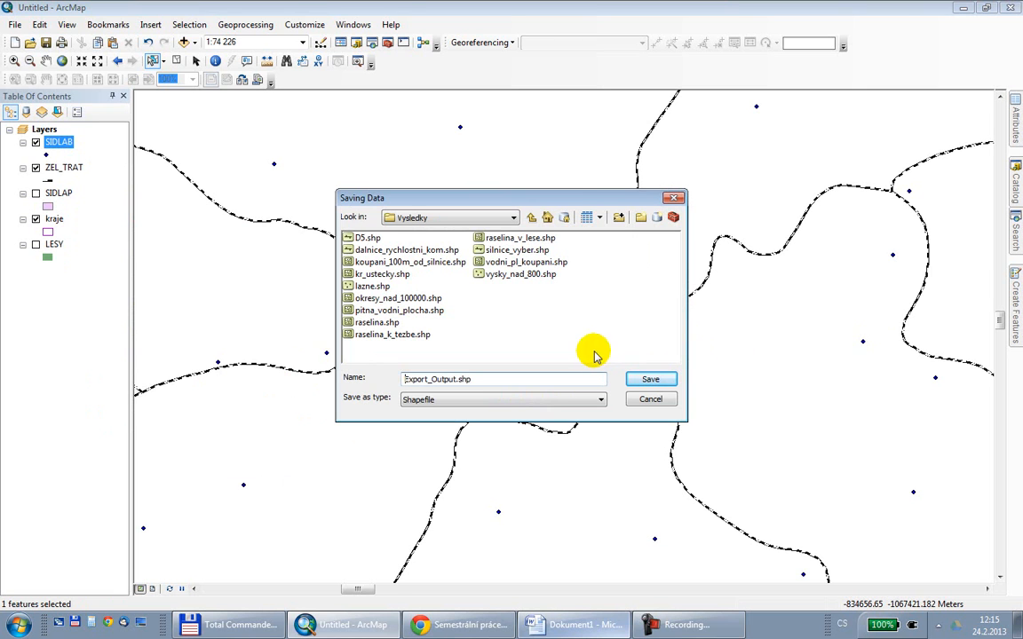
pyautogui.doubleClick(538, 379)
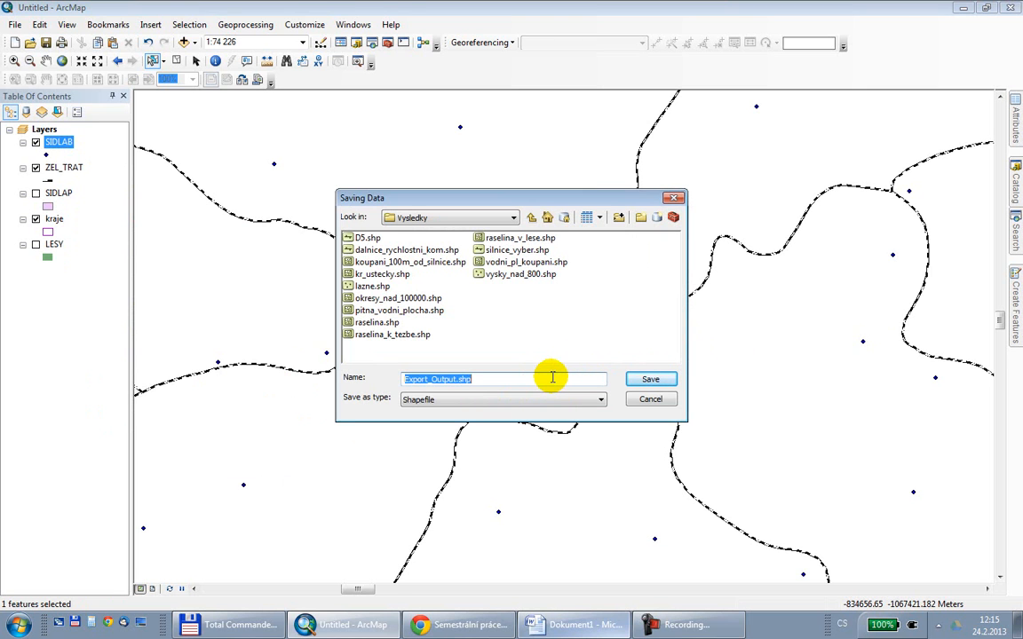
pyautogui.write('Plzen')
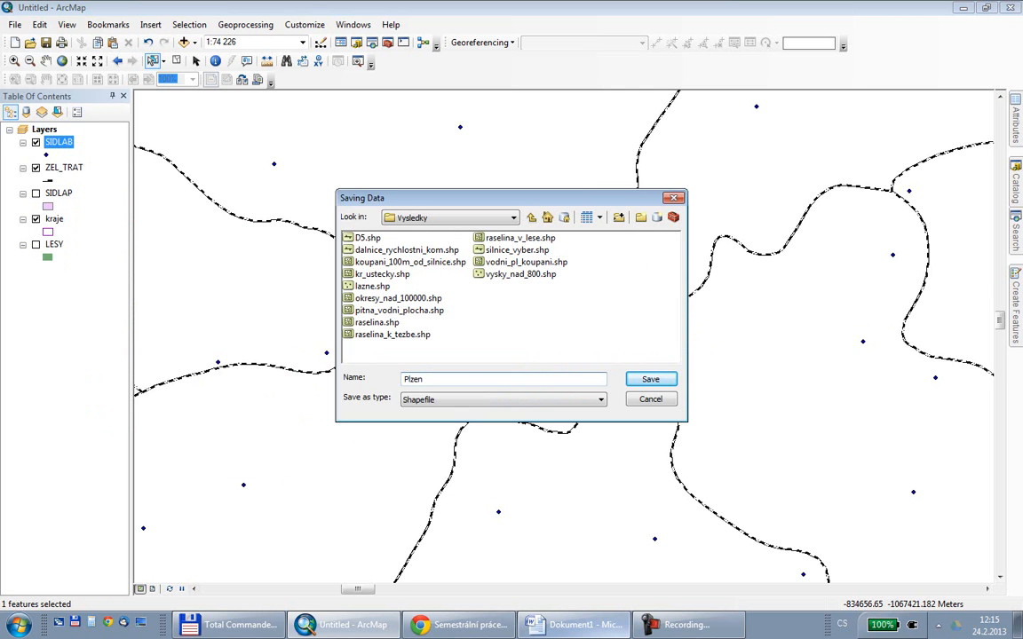
pyautogui.click(632, 380)
pyautogui.click(551, 407)
pyautogui.click(555, 359)
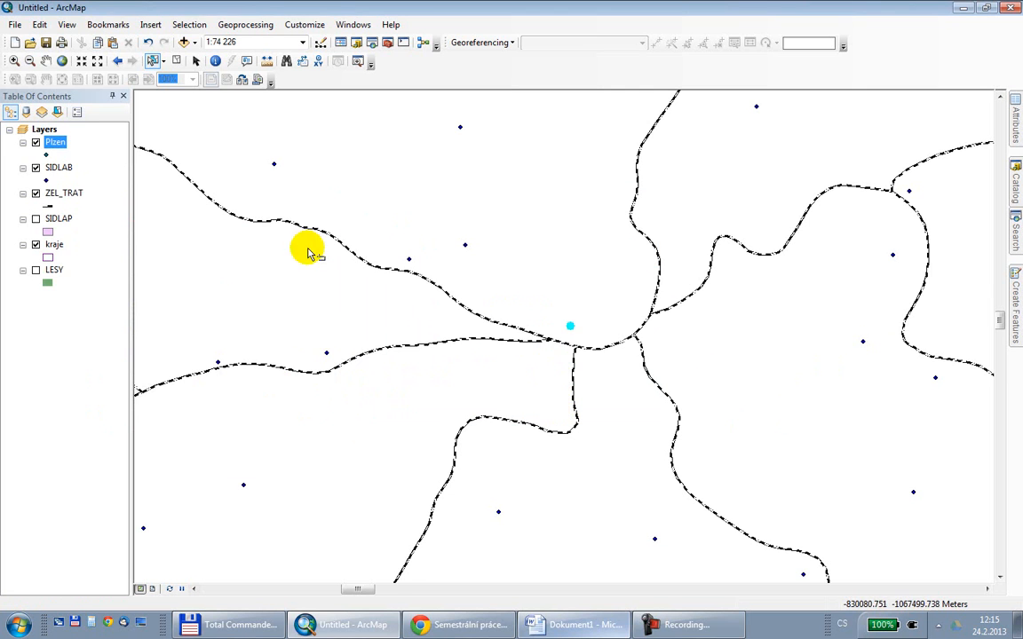
# - Clear the current selection and select by location the SIDLAB settlements within 50 kilometers of the Plzen layer, checking the limit in the Word assignment
pyautogui.click(177, 60)
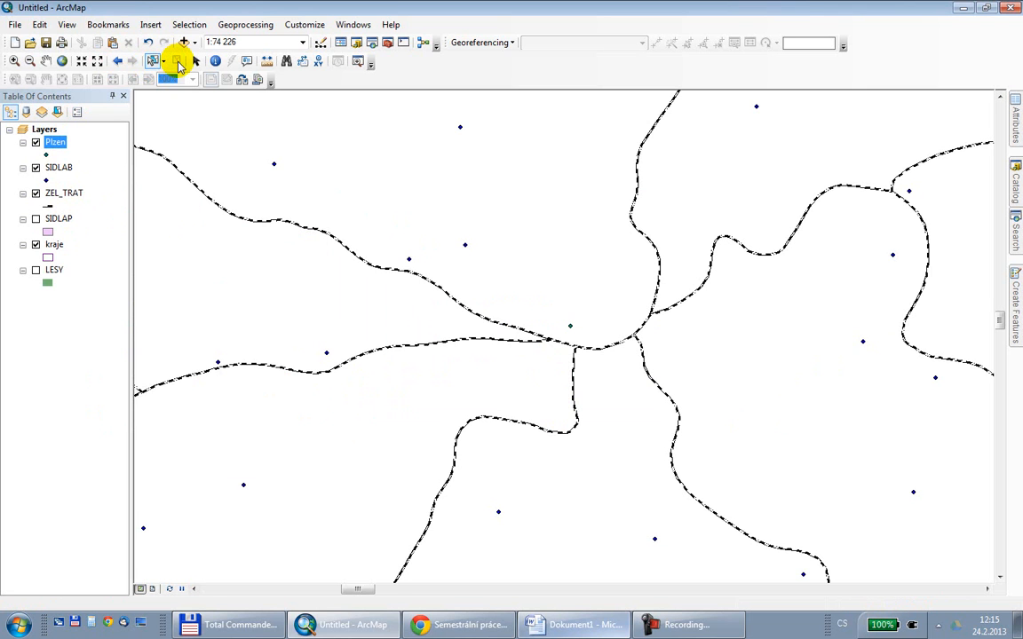
pyautogui.click(186, 24)
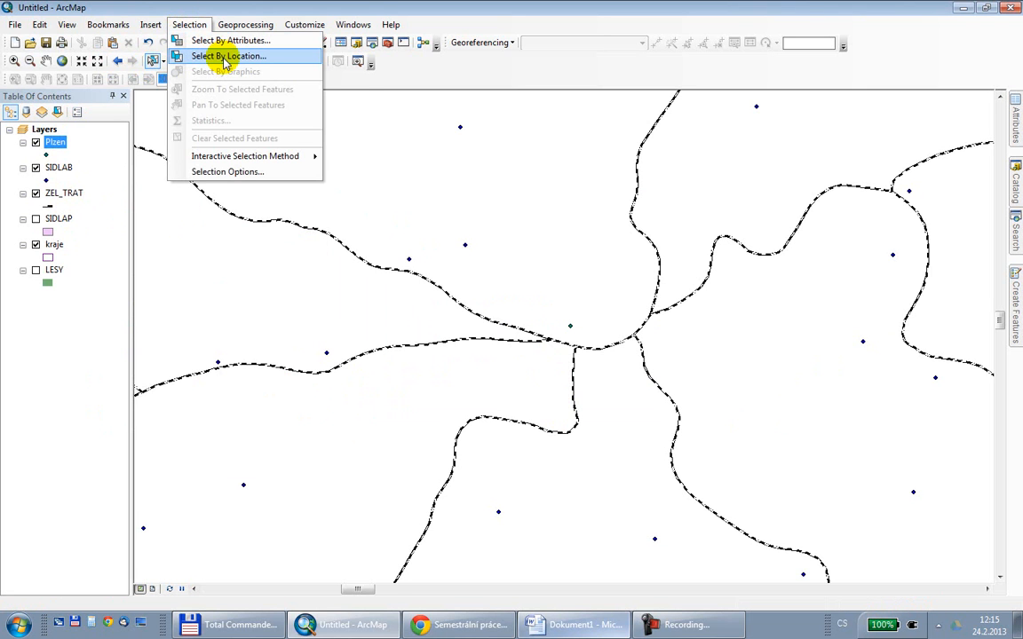
pyautogui.click(224, 55)
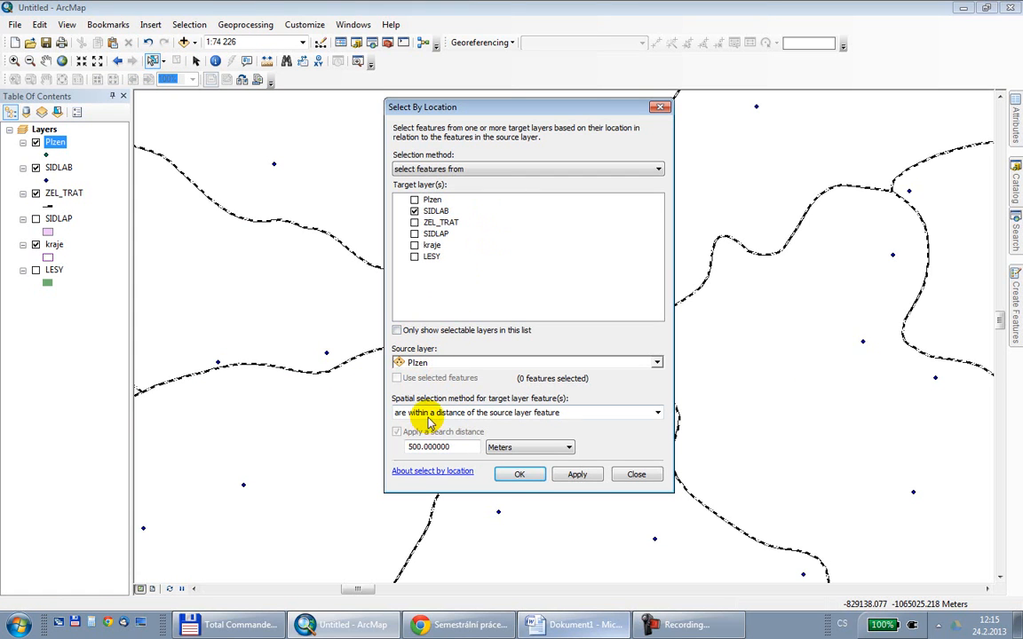
pyautogui.moveTo(450, 448); pyautogui.dragTo(411, 446)
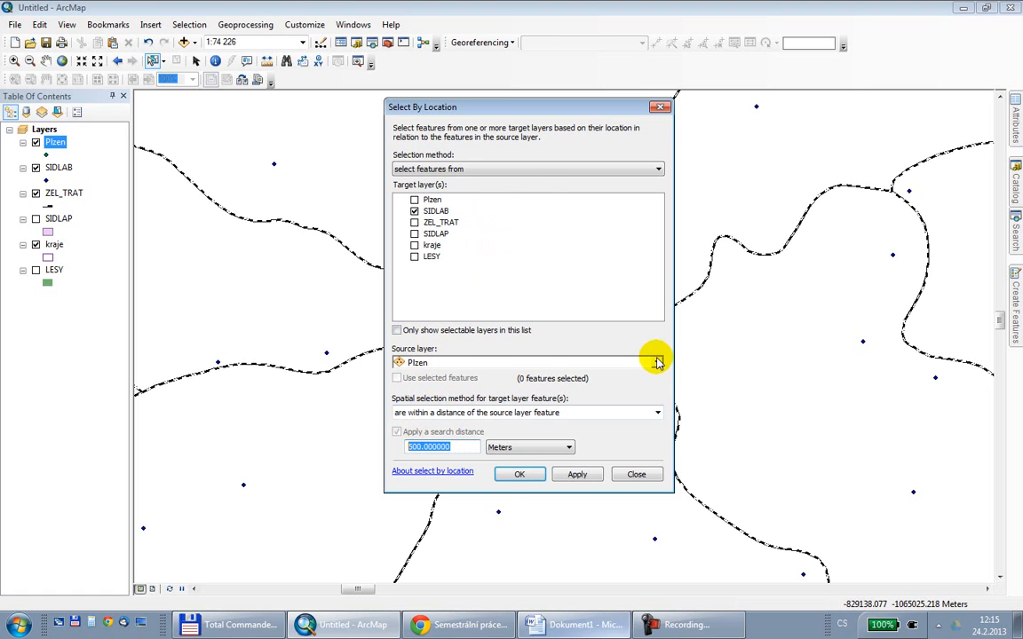
pyautogui.click(600, 624)
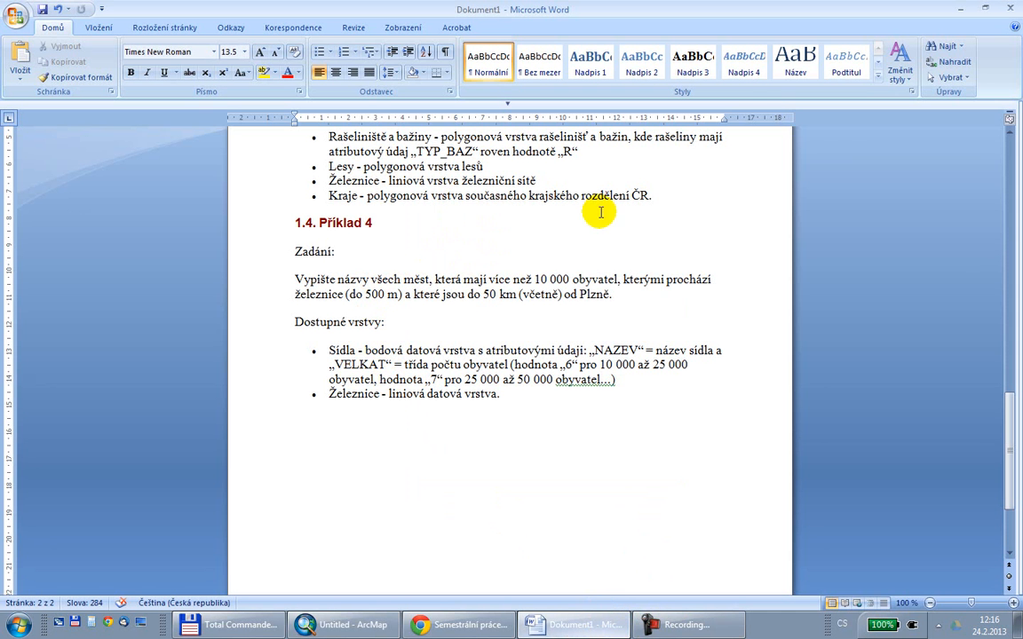
pyautogui.click(962, 8)
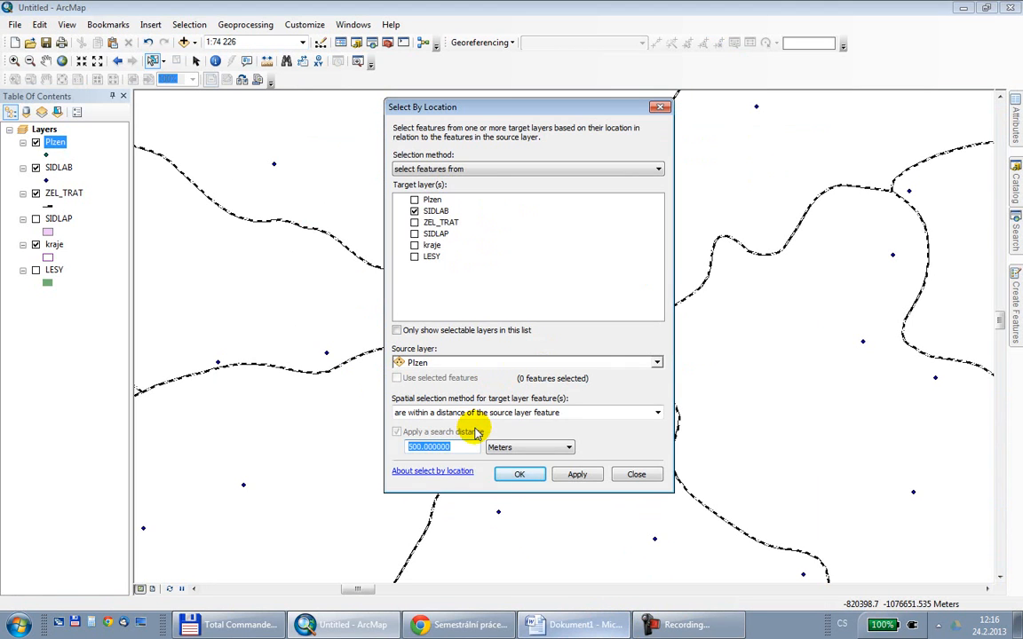
pyautogui.write('50')
pyautogui.click(500, 449)
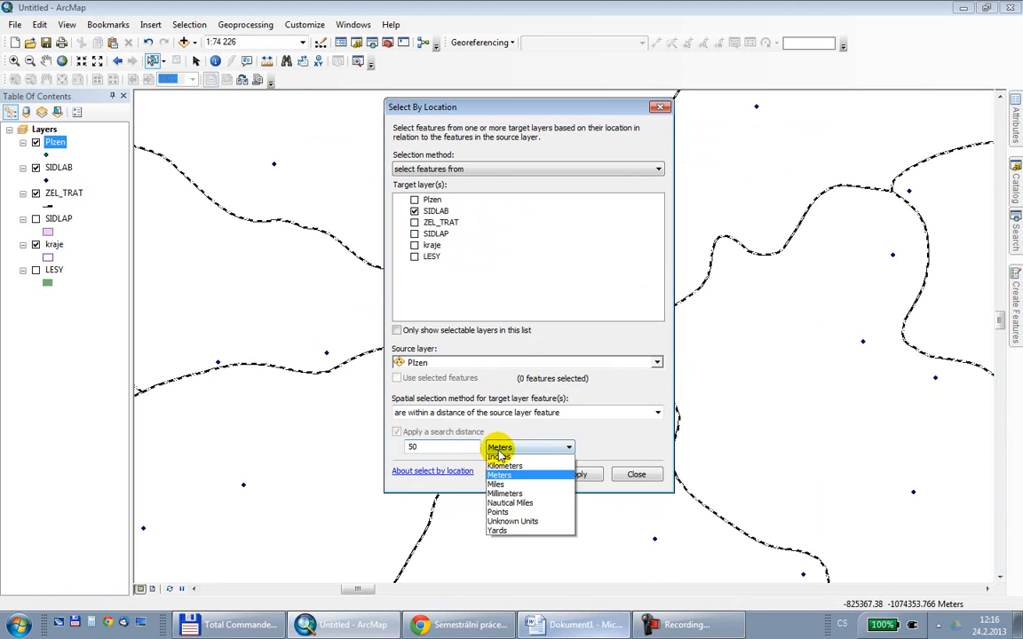
pyautogui.click(524, 504)
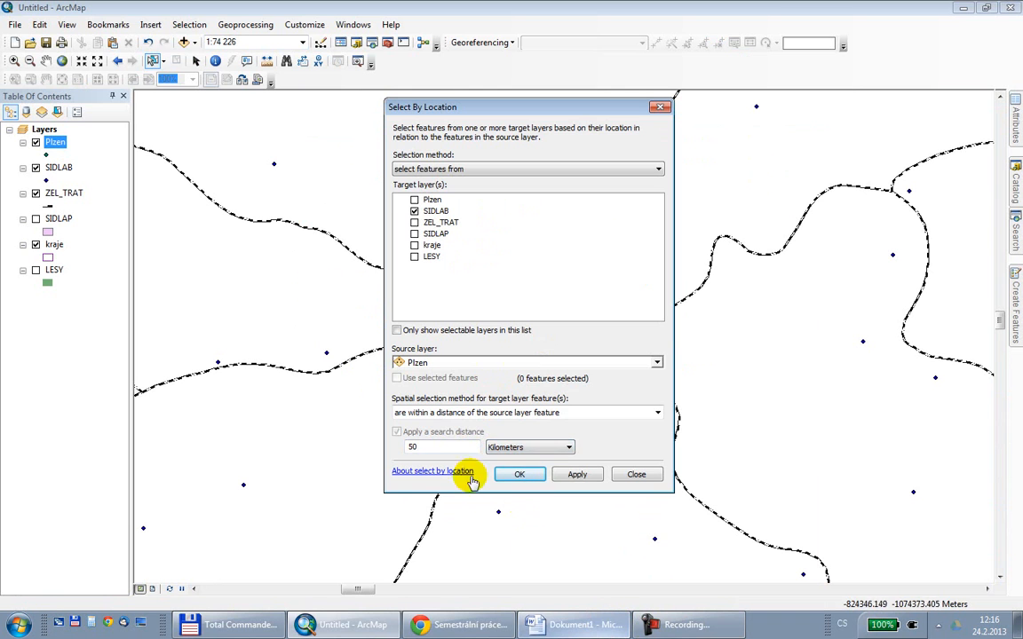
pyautogui.click(521, 474)
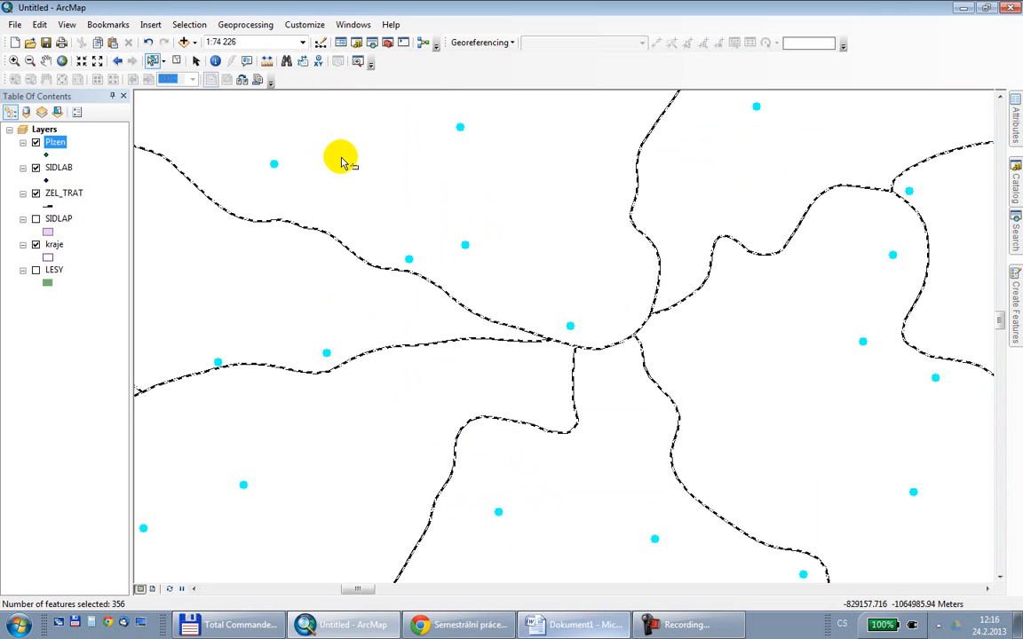
# - Examine the extent of the selected settlements around Plzeň on the map of western Bohemia
pyautogui.scroll(5, 377, 379)
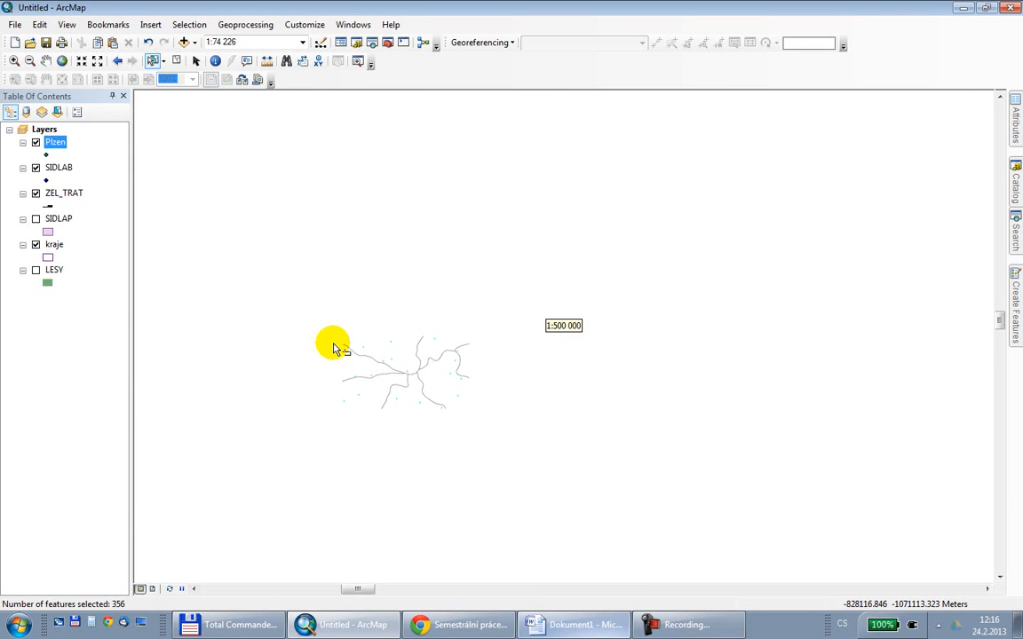
pyautogui.scroll(2, 335, 348)
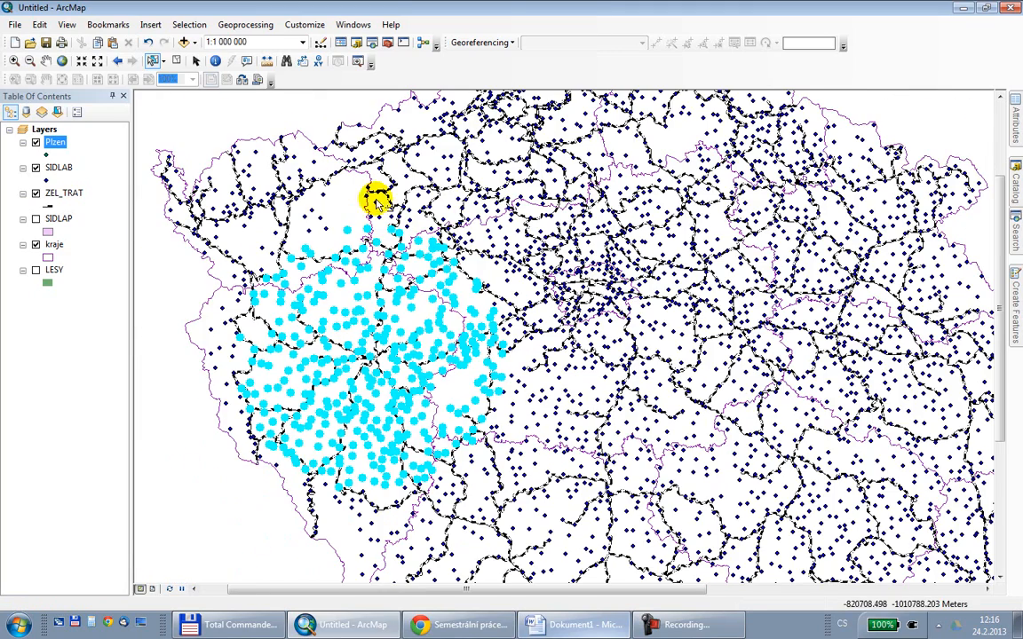
pyautogui.scroll(3, 667, 371)
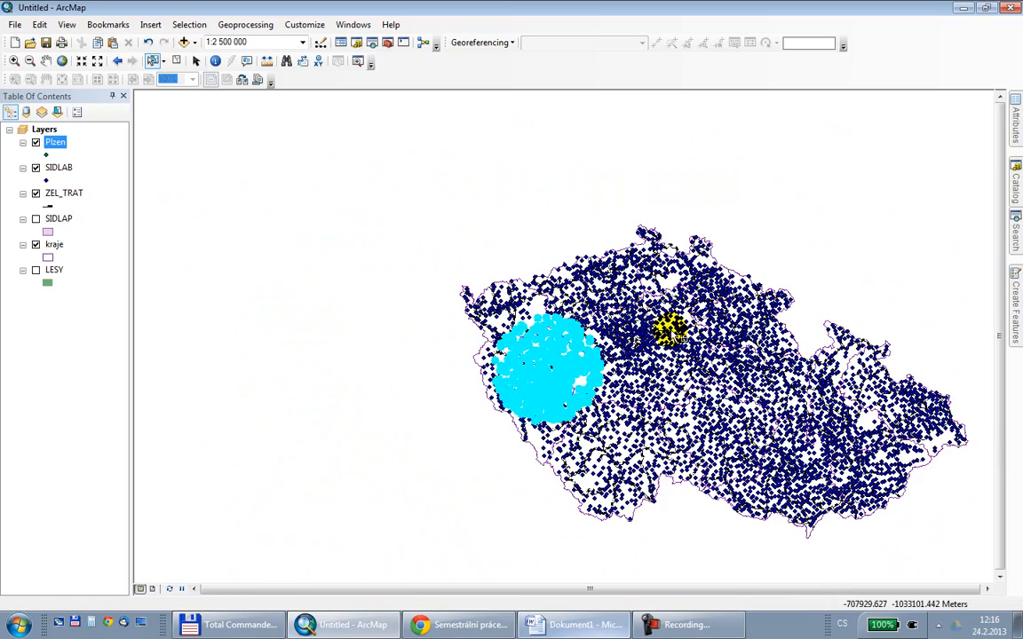
pyautogui.scroll(-2, 673, 333)
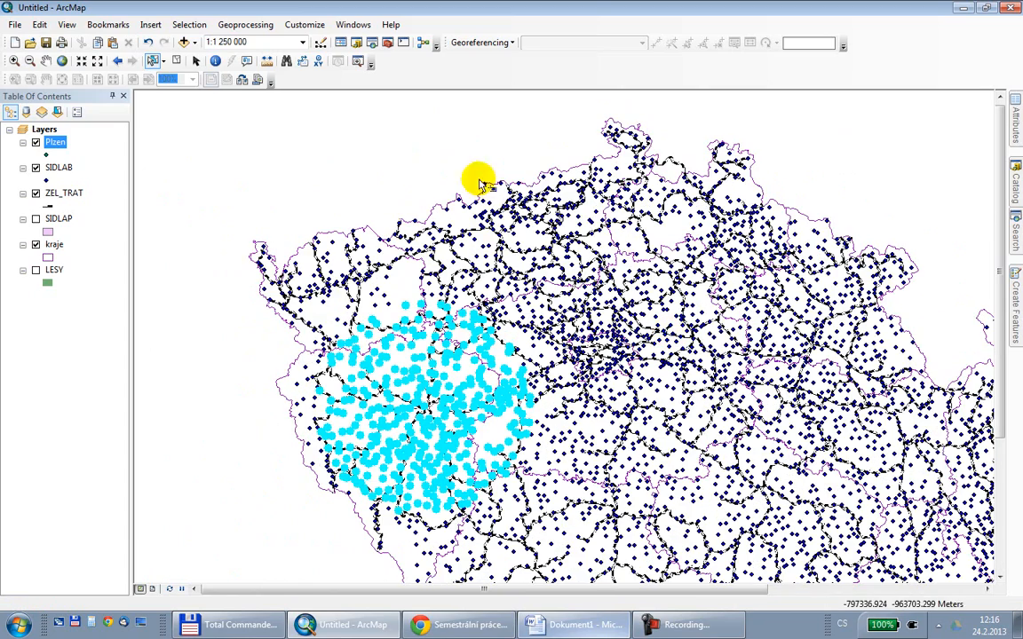
pyautogui.click(45, 60)
pyautogui.moveTo(384, 319); pyautogui.dragTo(313, 228)
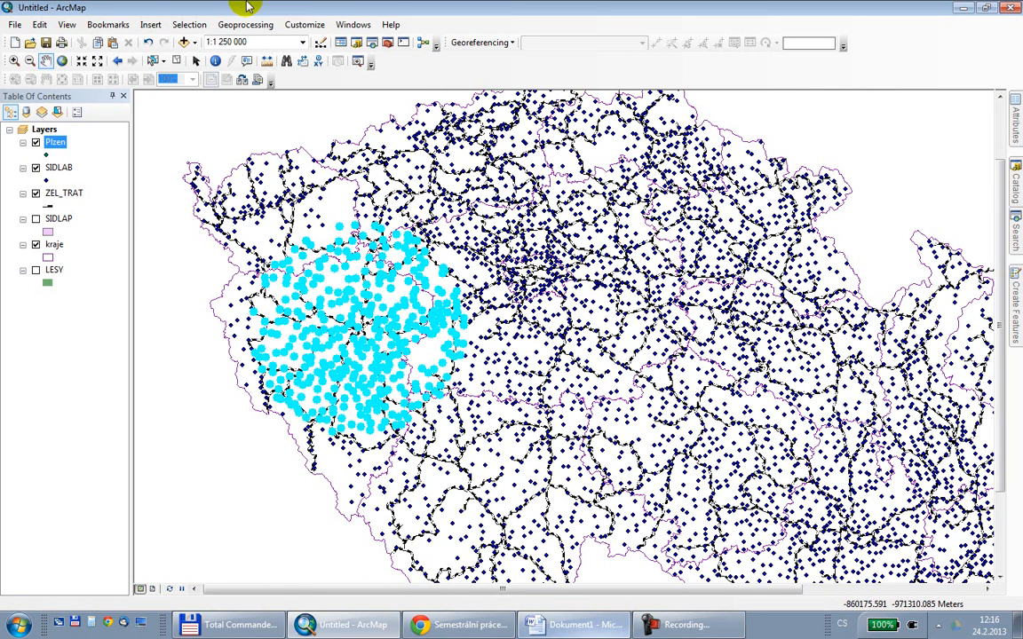
pyautogui.click(188, 25)
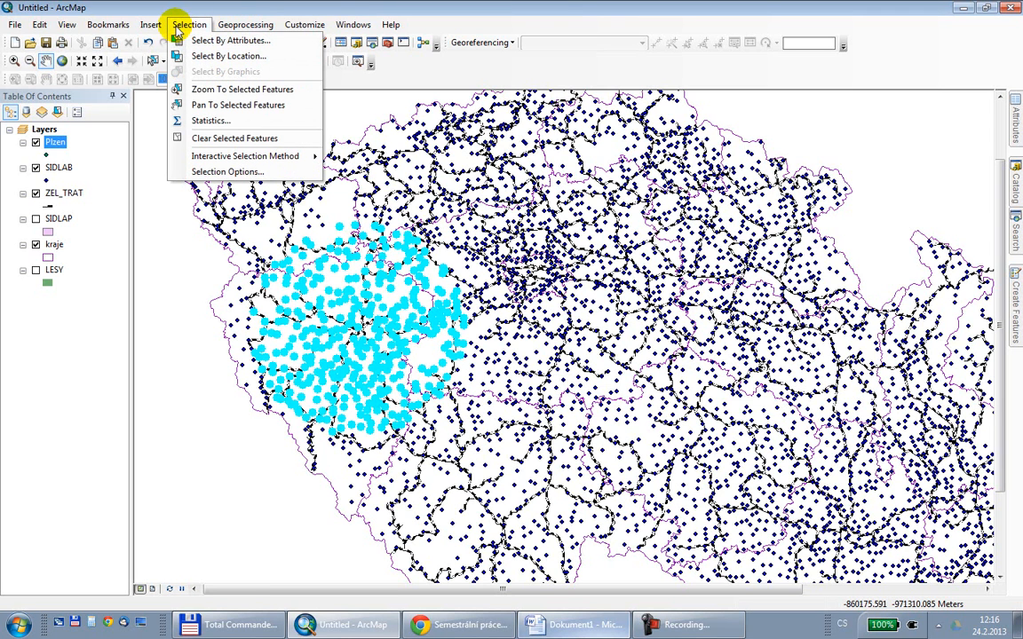
pyautogui.click(183, 40)
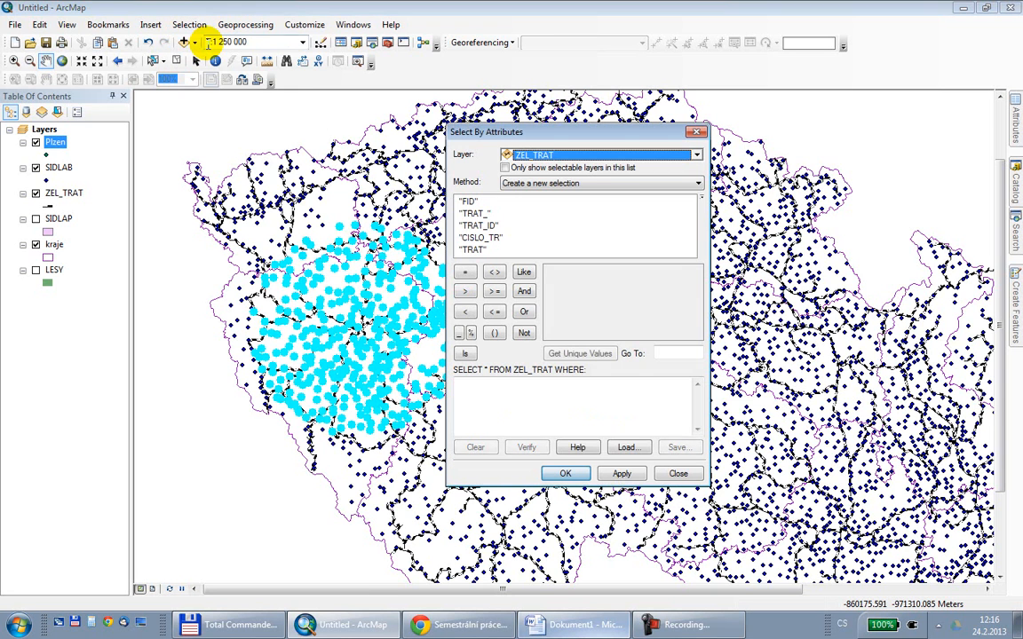
pyautogui.moveTo(489, 131); pyautogui.dragTo(368, 113)
pyautogui.click(425, 137)
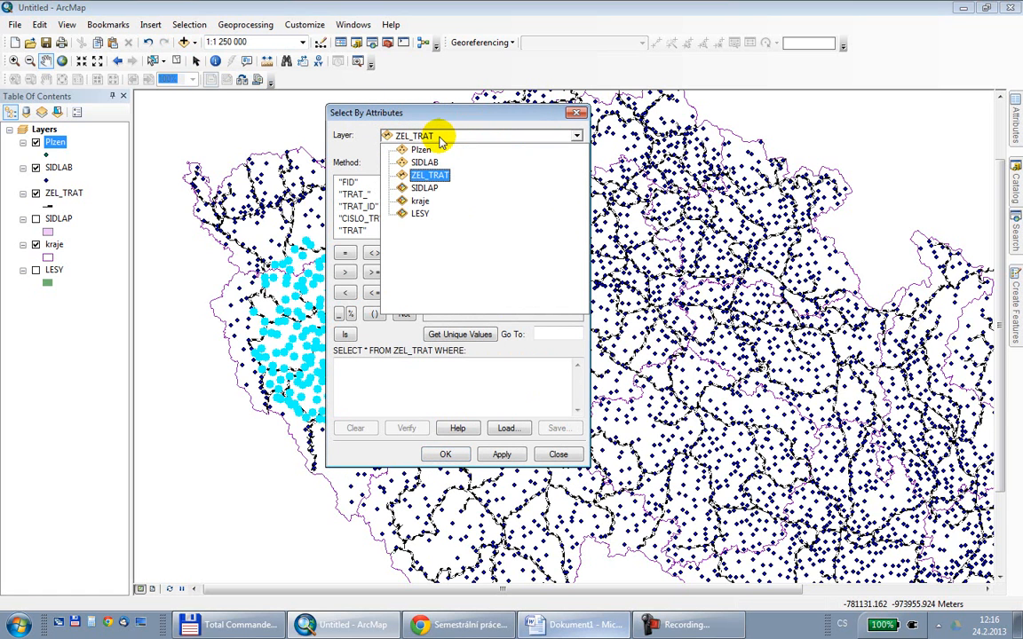
pyautogui.click(444, 162)
pyautogui.click(400, 164)
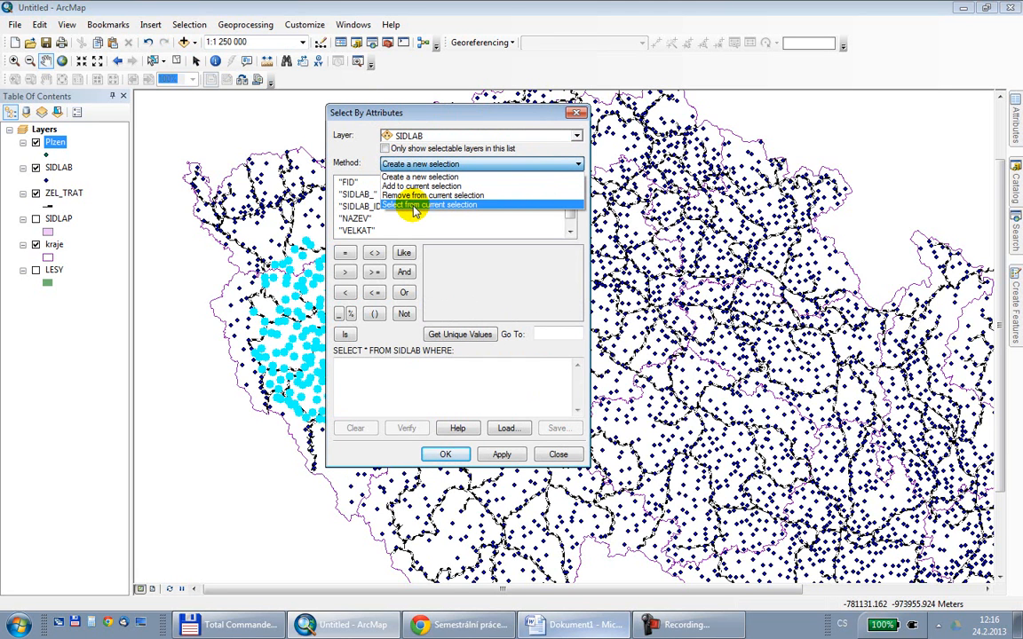
pyautogui.click(414, 206)
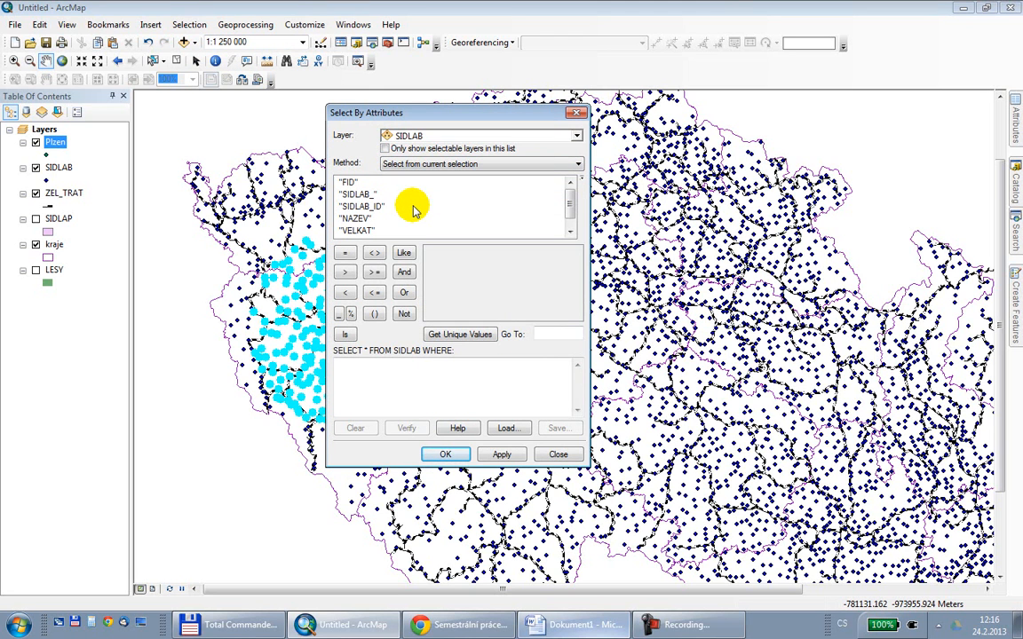
pyautogui.click(571, 233)
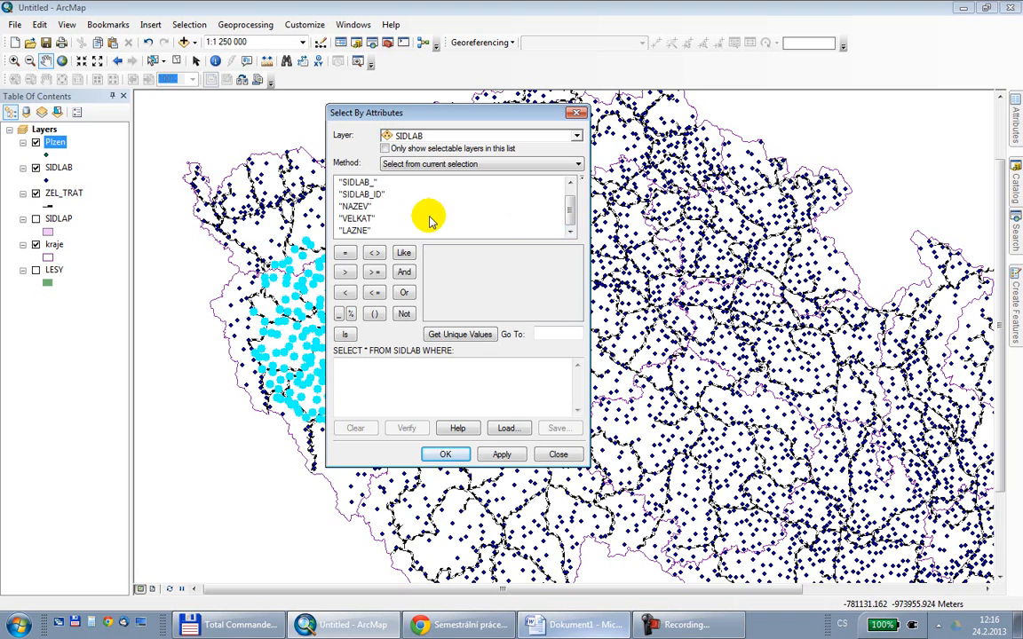
pyautogui.moveTo(567, 217); pyautogui.dragTo(570, 200)
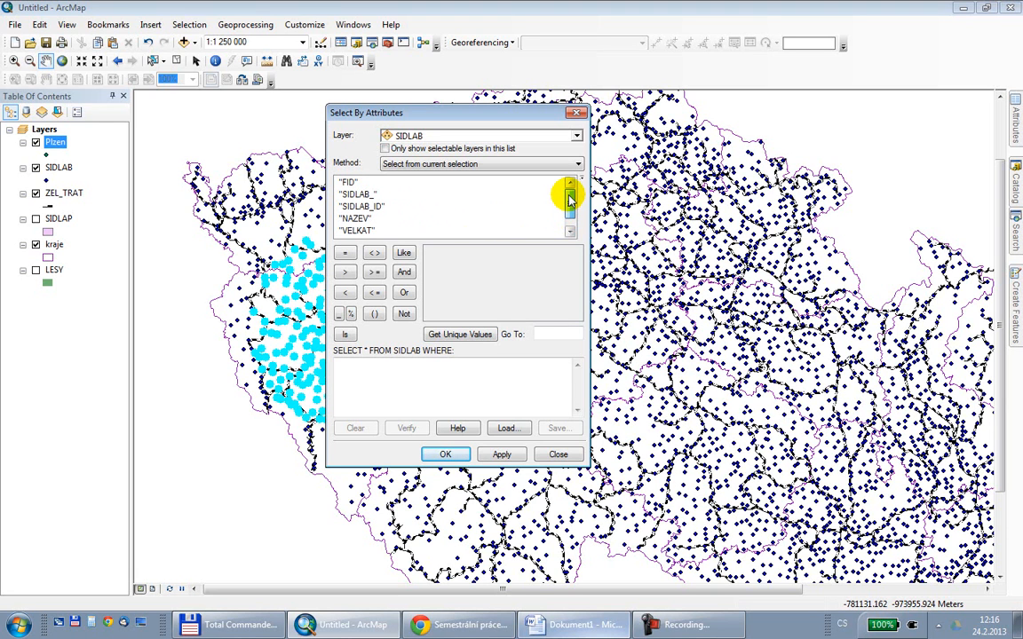
pyautogui.moveTo(569, 200); pyautogui.dragTo(571, 222)
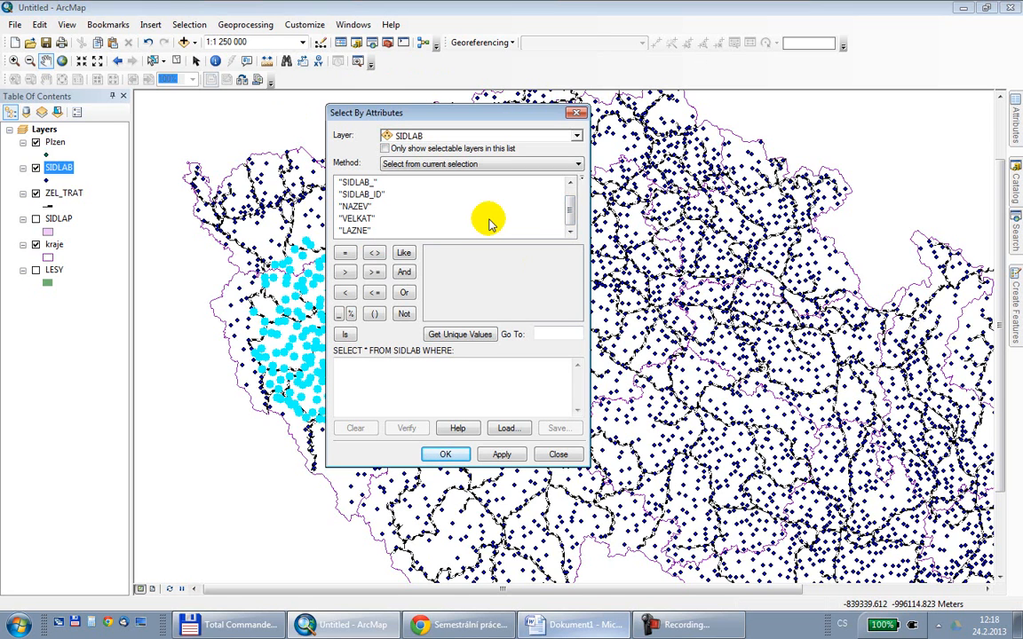
pyautogui.click(577, 113)
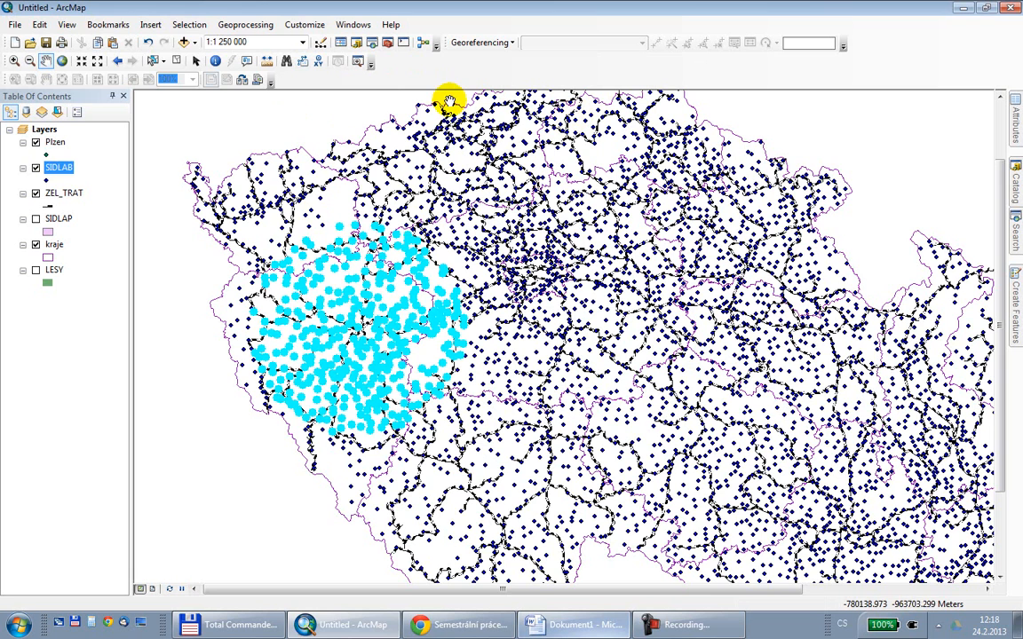
# - Narrow the currently selected SIDLAB settlements by location to those within 500 meters of the ZEL_TRAT railway layer
pyautogui.click(188, 25)
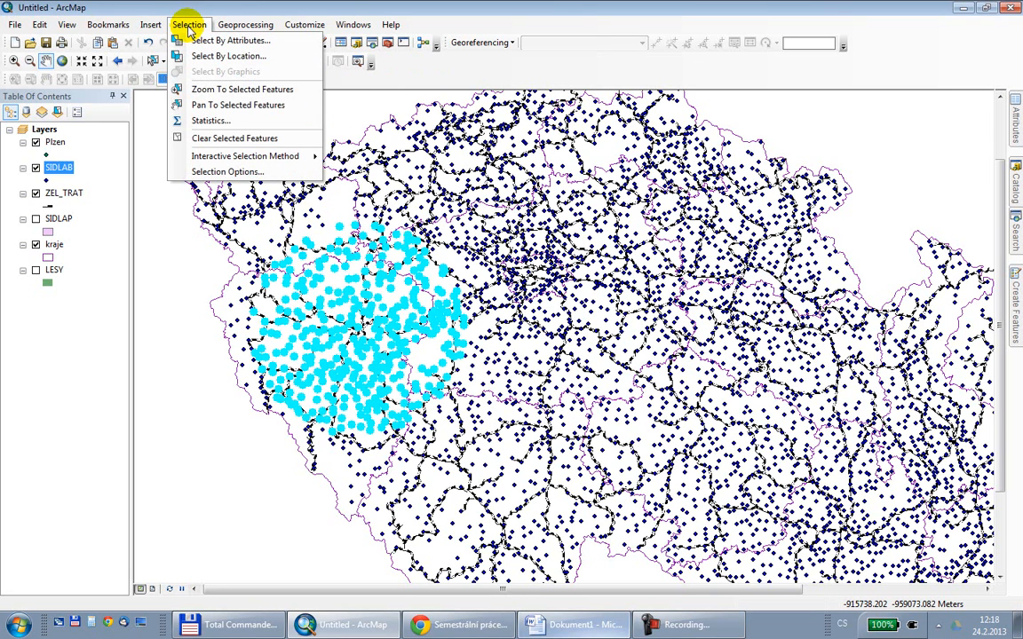
pyautogui.click(202, 56)
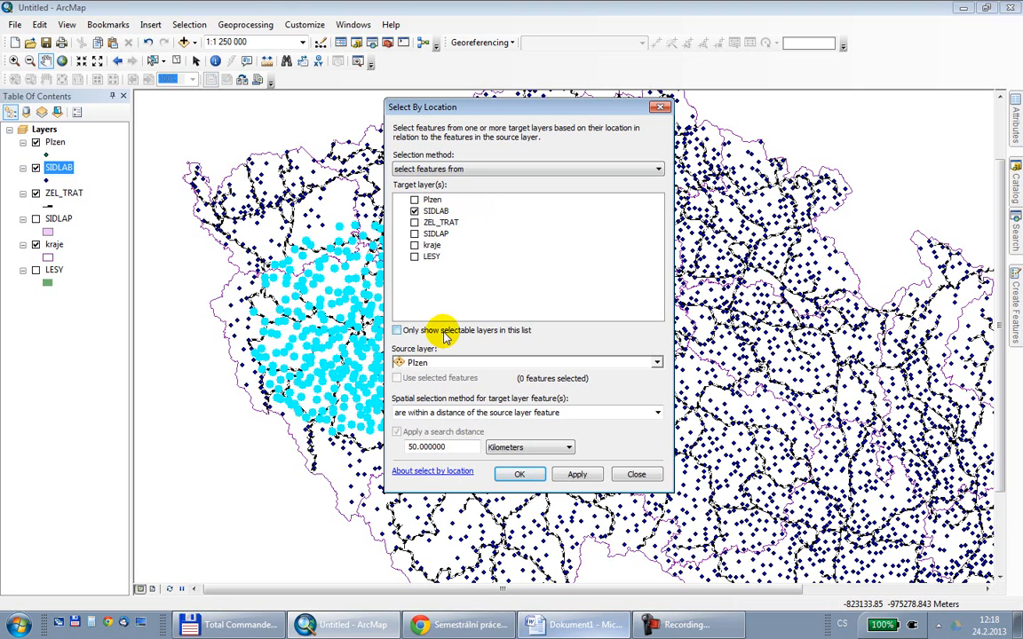
pyautogui.click(429, 171)
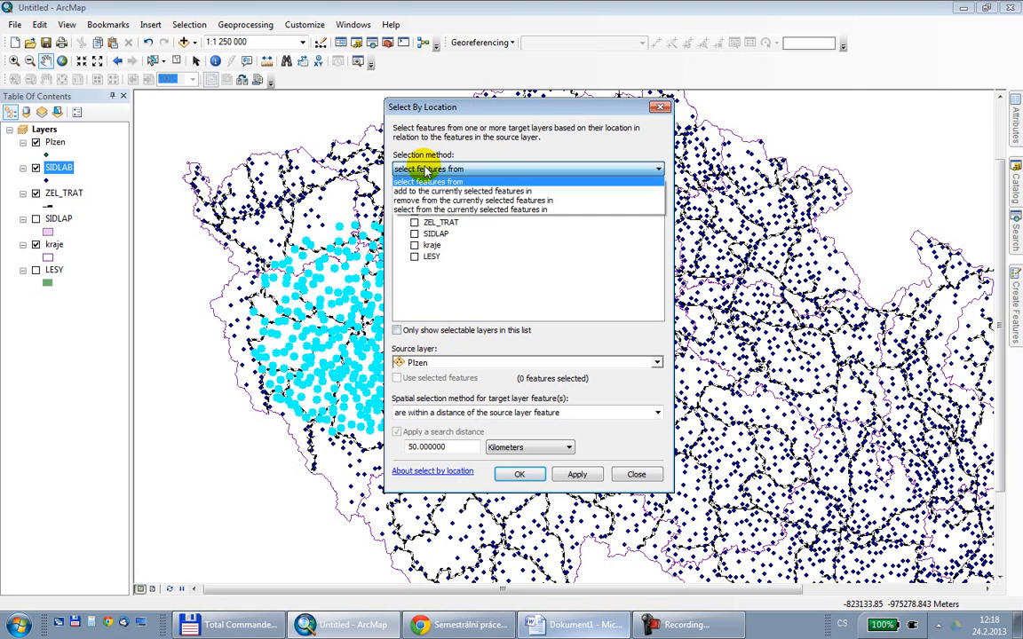
pyautogui.click(417, 209)
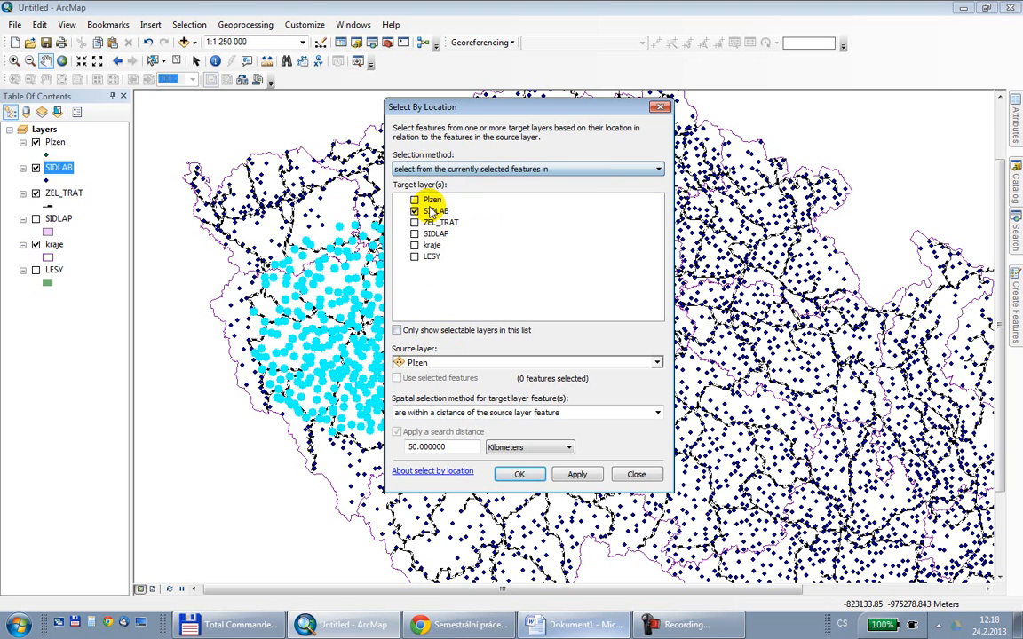
pyautogui.click(425, 364)
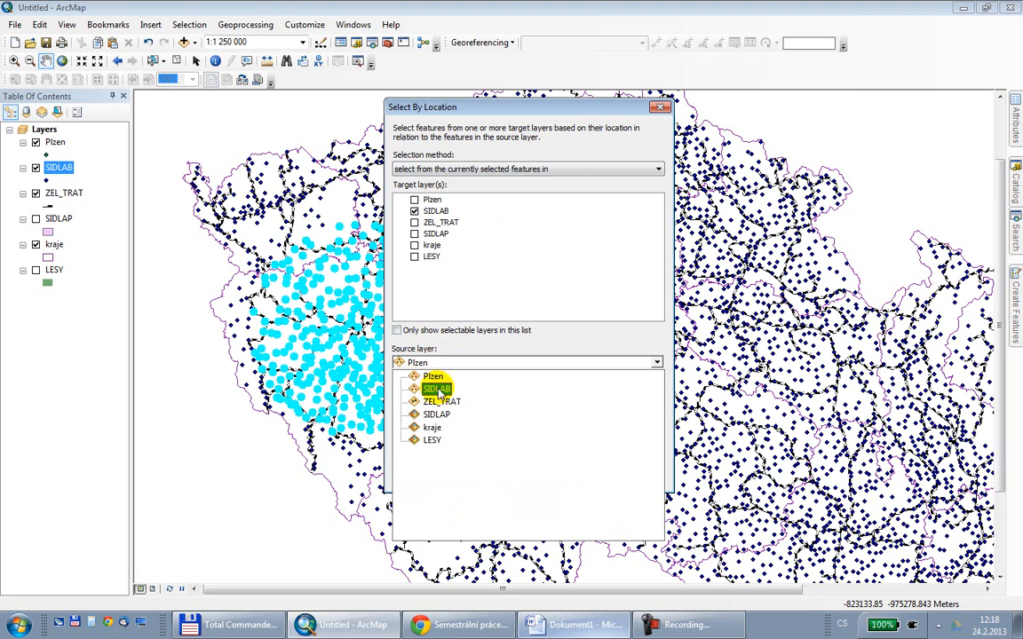
pyautogui.click(437, 402)
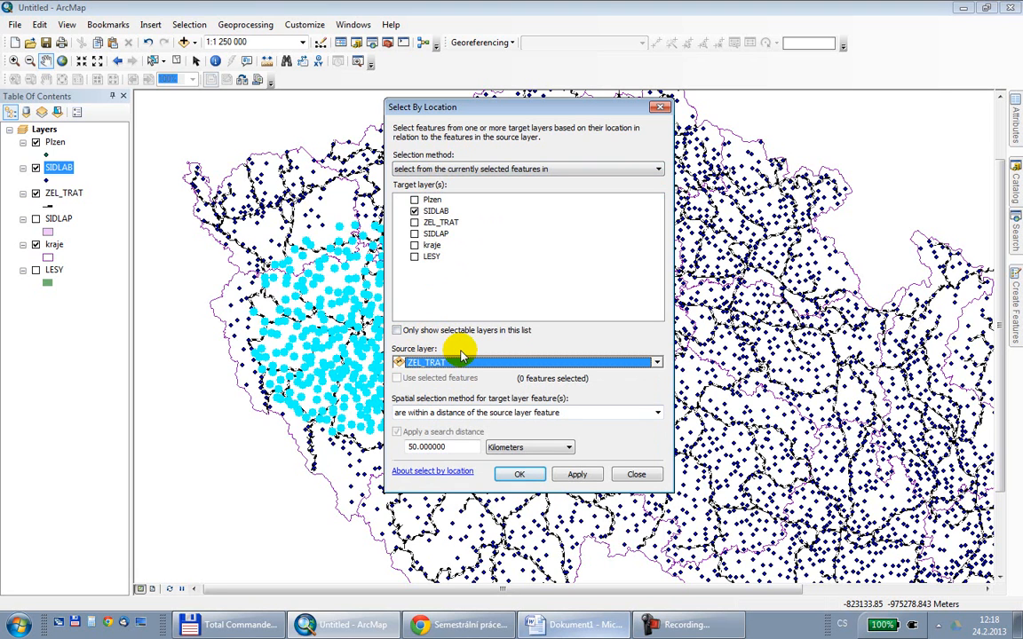
pyautogui.doubleClick(409, 448)
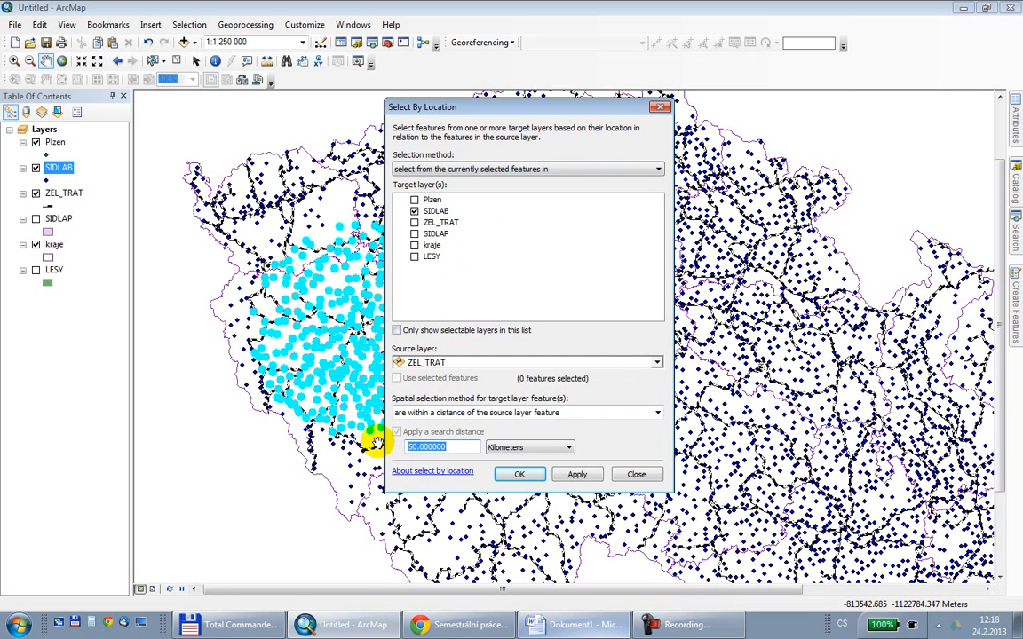
pyautogui.write('500')
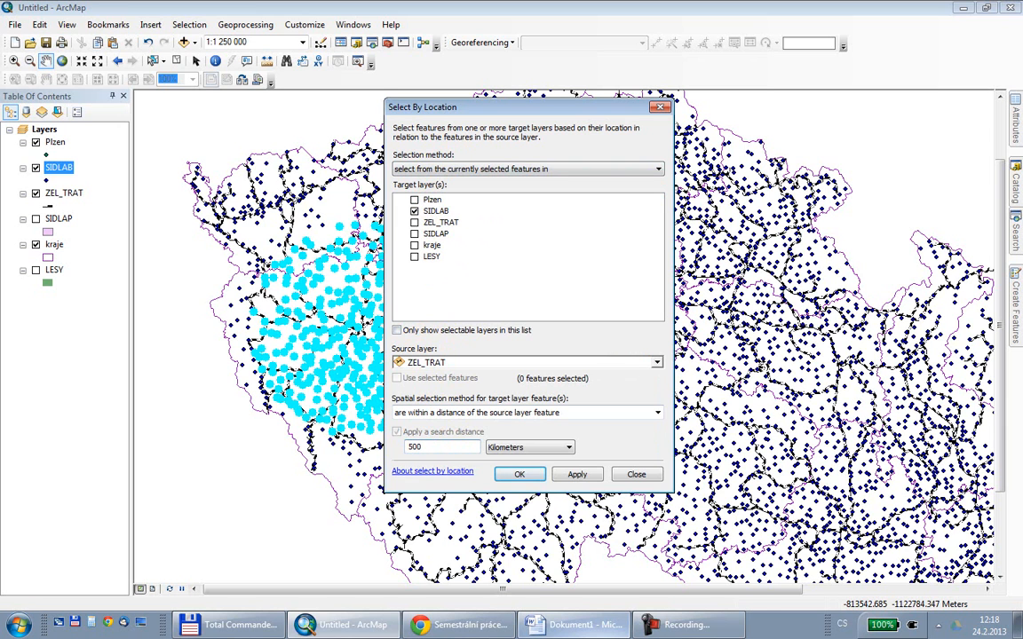
pyautogui.click(504, 448)
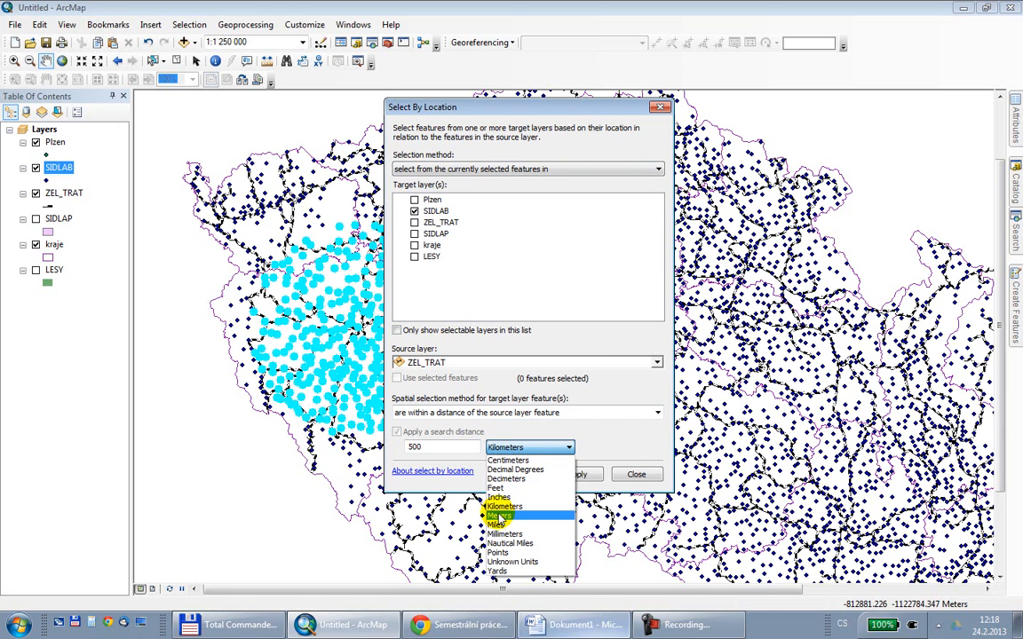
pyautogui.click(497, 513)
pyautogui.click(520, 474)
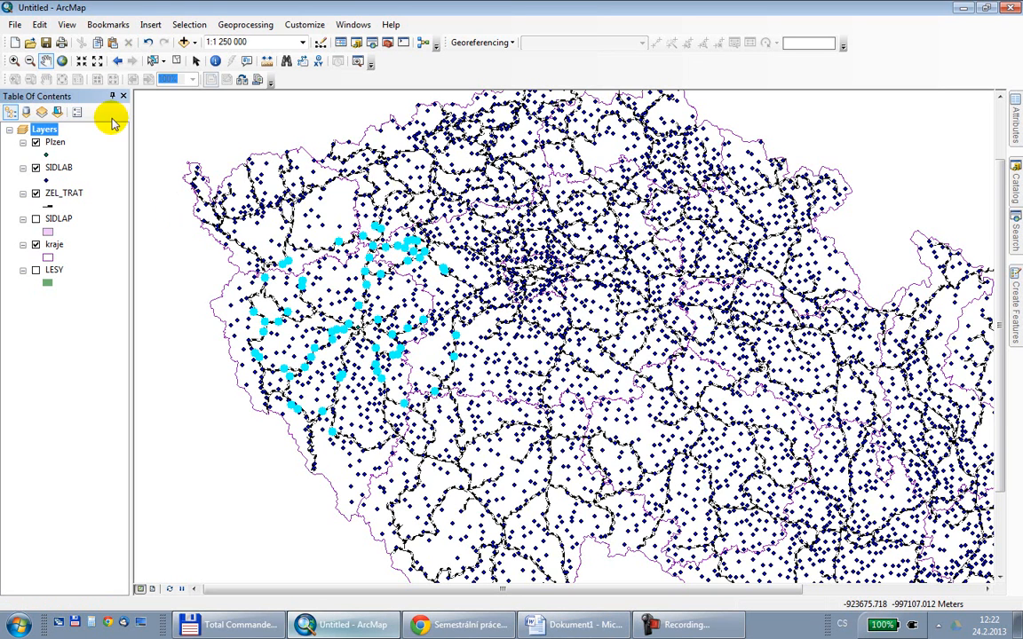
# - Add the DEM raster from the Rastr folder to the map
pyautogui.click(184, 42)
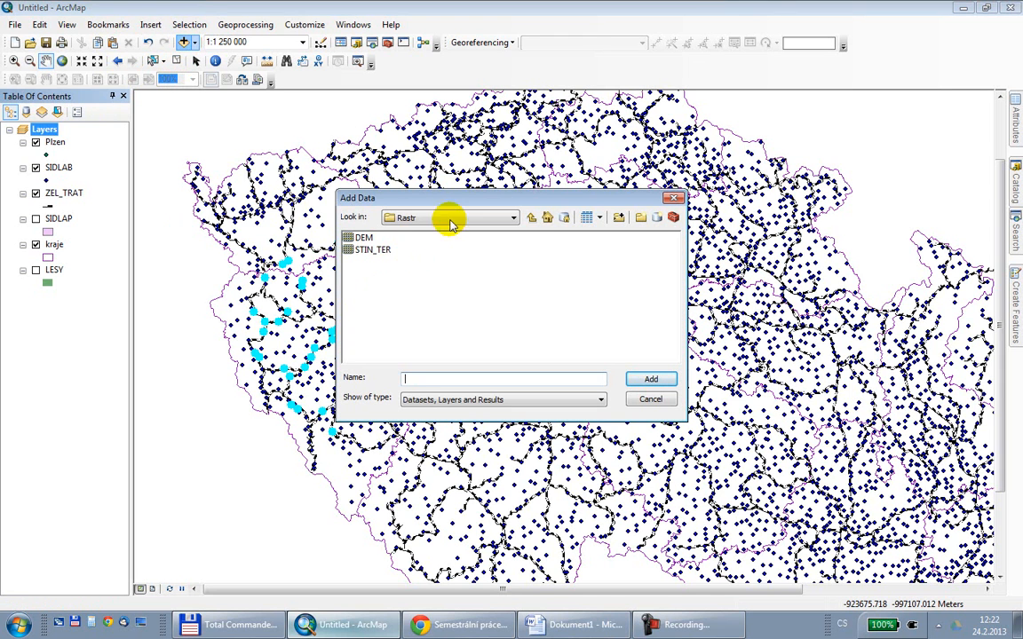
pyautogui.click(371, 240)
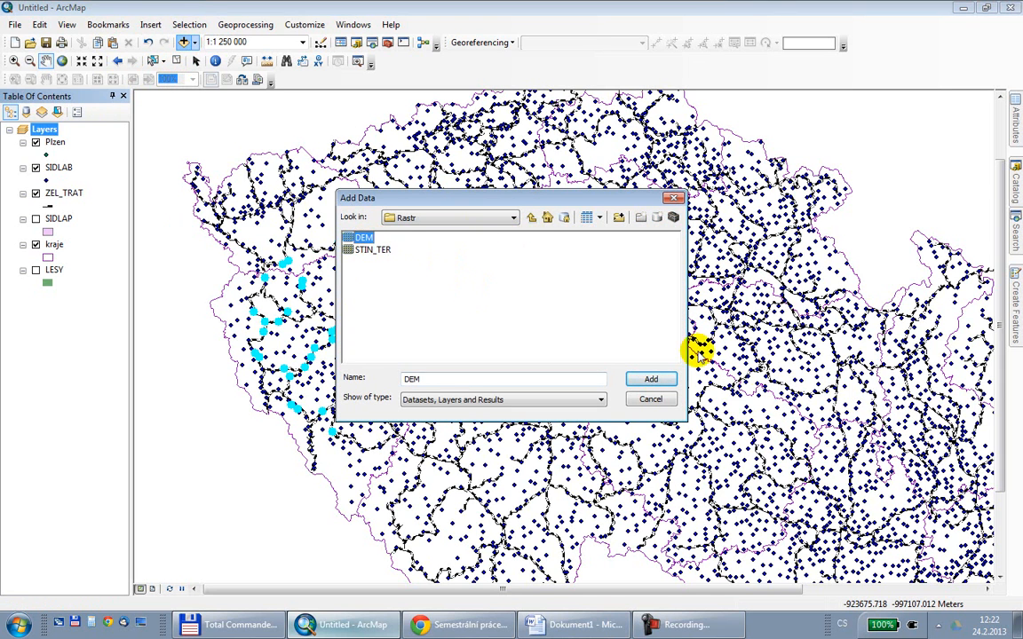
pyautogui.click(649, 379)
pyautogui.click(651, 439)
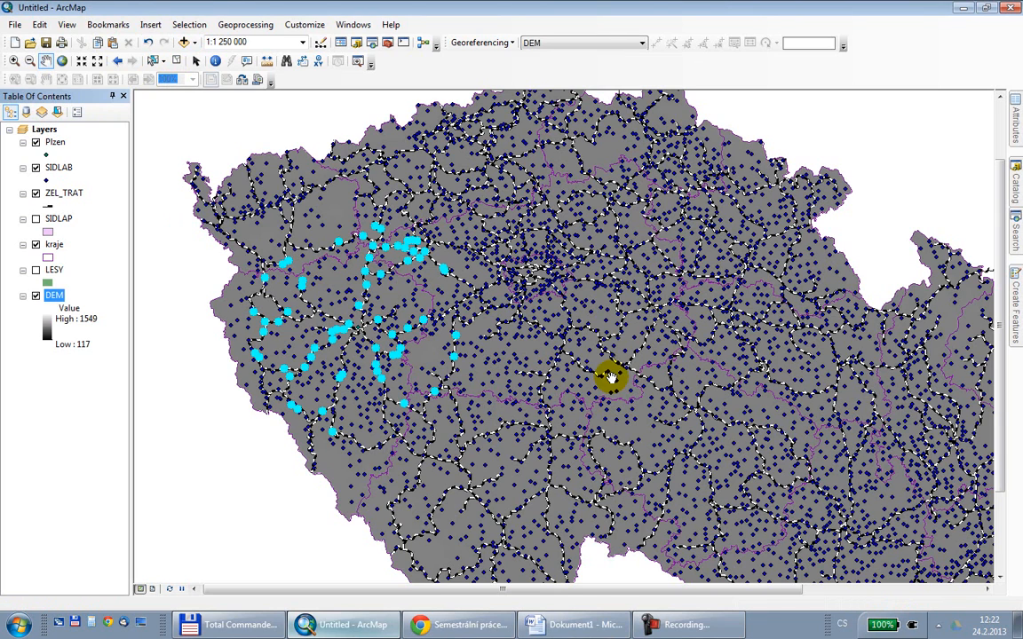
# - Apply a contrast stretch to the DEM layer's grayscale symbology so the relief stands out
pyautogui.rightClick(55, 296)
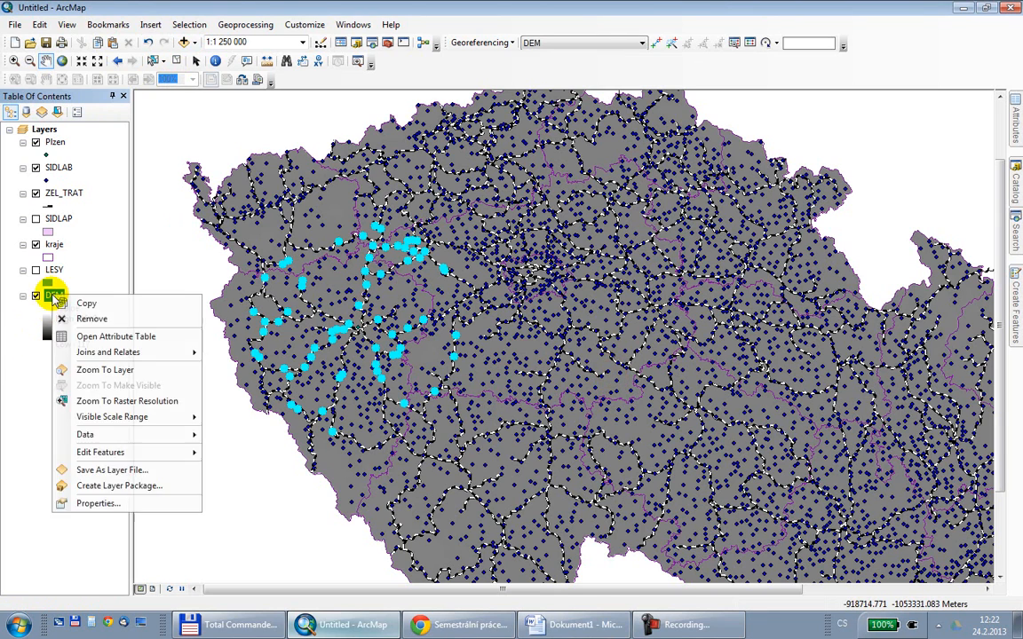
pyautogui.click(105, 505)
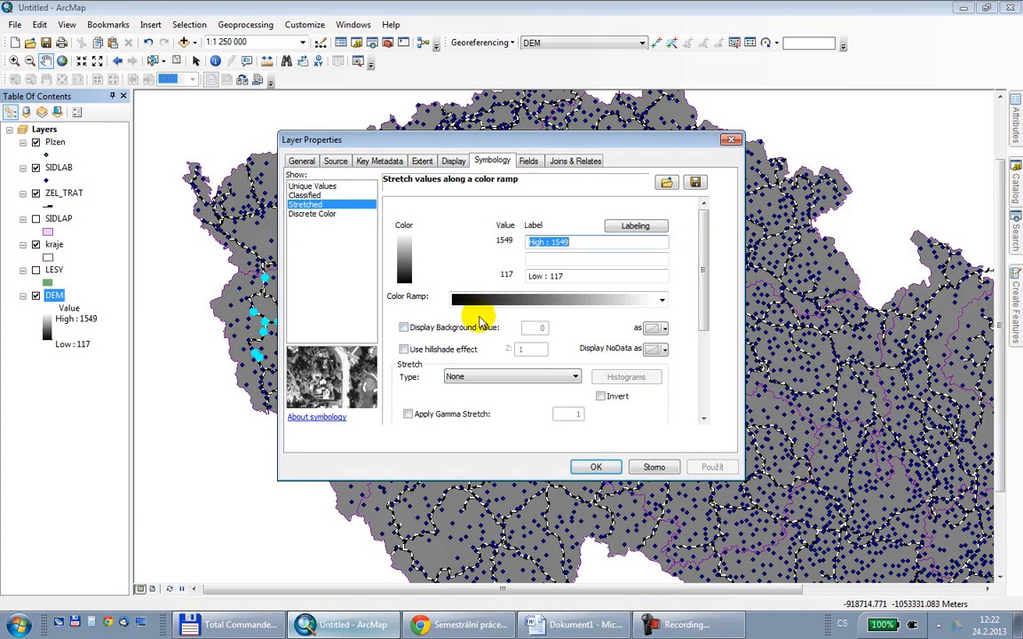
pyautogui.click(533, 376)
pyautogui.click(538, 408)
pyautogui.click(593, 466)
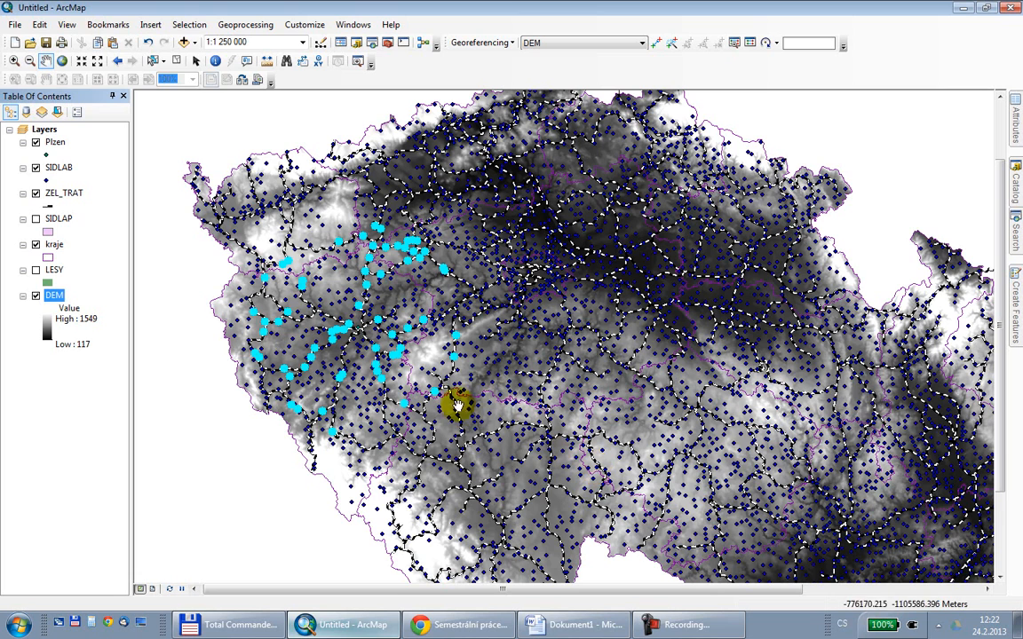
# - Hide the Plzen, SIDLAB and ZEL_TRAT layers and give the kraje boundaries a thicker orange outline
pyautogui.click(35, 142)
pyautogui.click(35, 168)
pyautogui.click(38, 194)
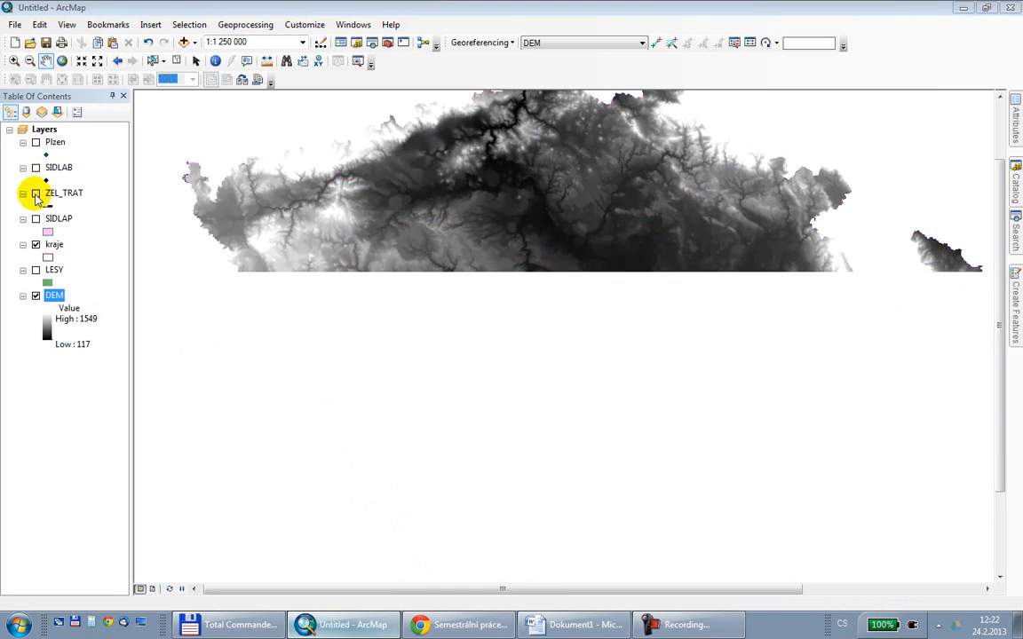
pyautogui.click(47, 258)
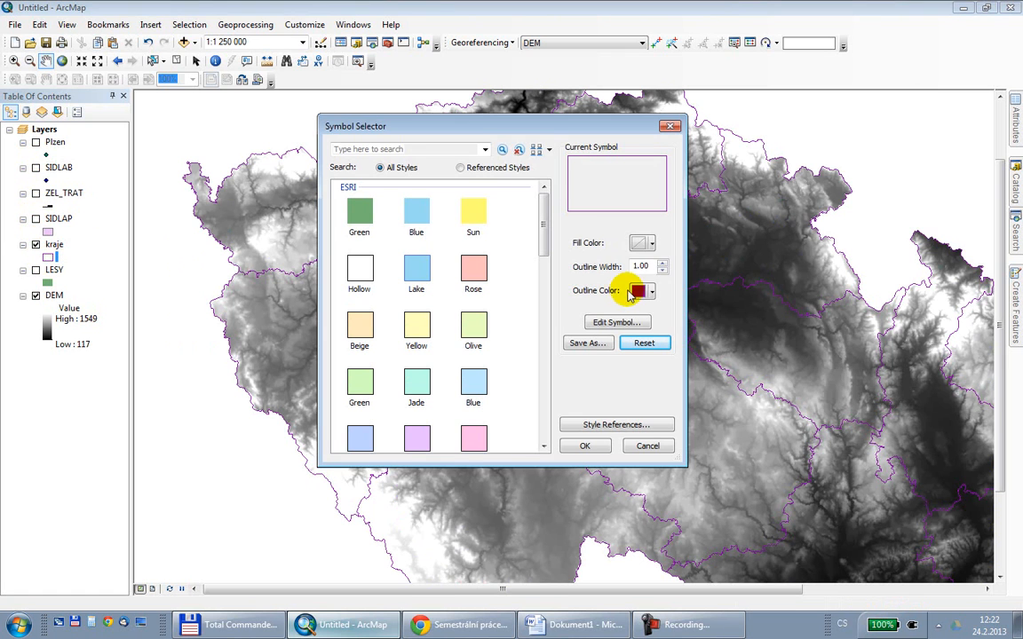
pyautogui.click(651, 292)
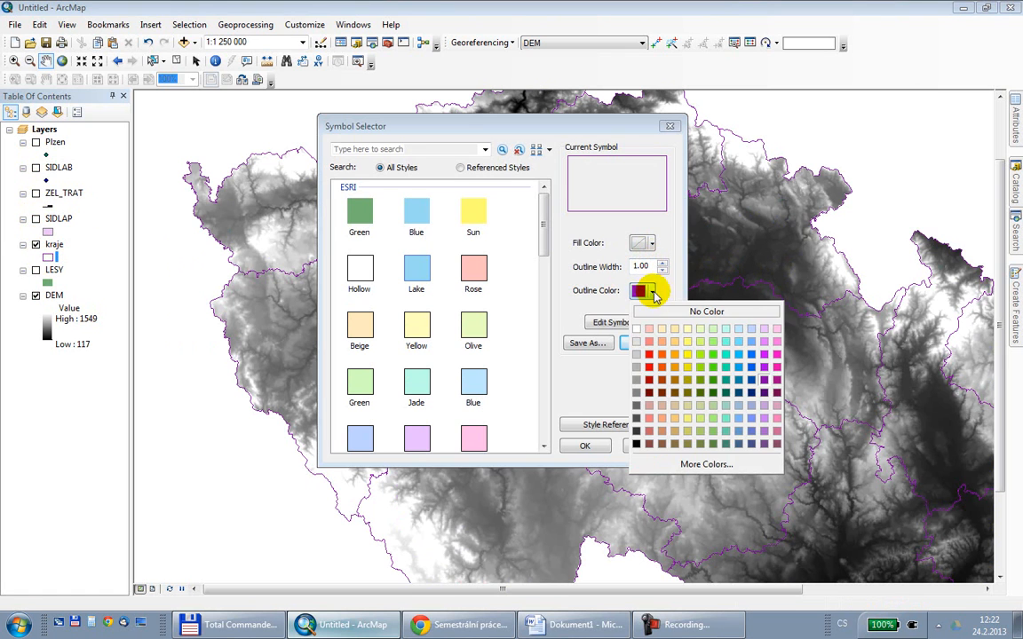
pyautogui.click(674, 353)
pyautogui.click(662, 263)
pyautogui.click(585, 446)
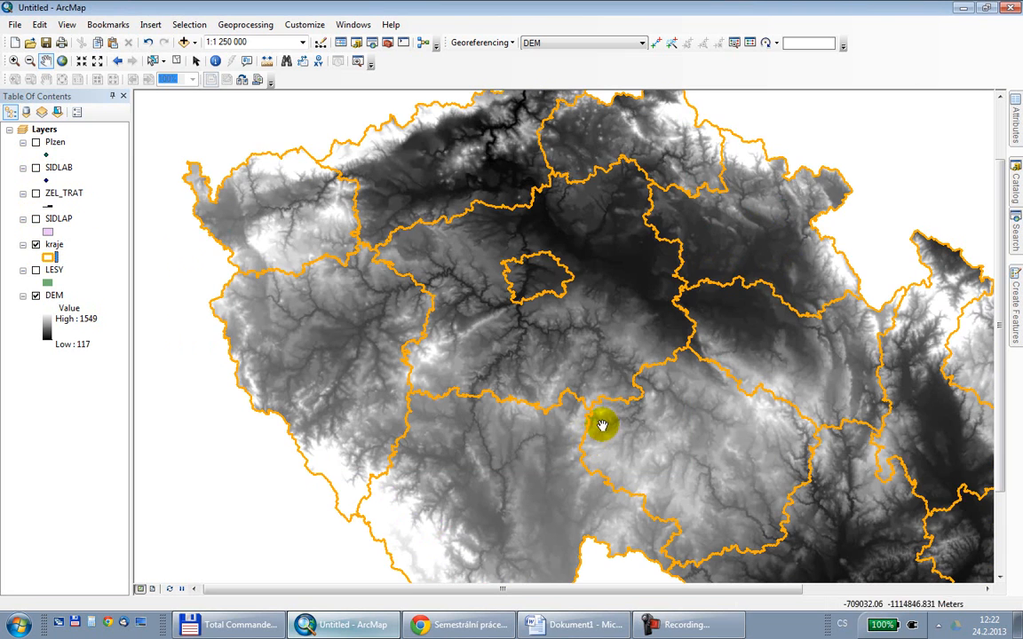
# - Inspect the DEM down to its individual cells in the Plzeňský region and identify the top-most layer at one cell
pyautogui.moveTo(592, 411); pyautogui.dragTo(541, 311)
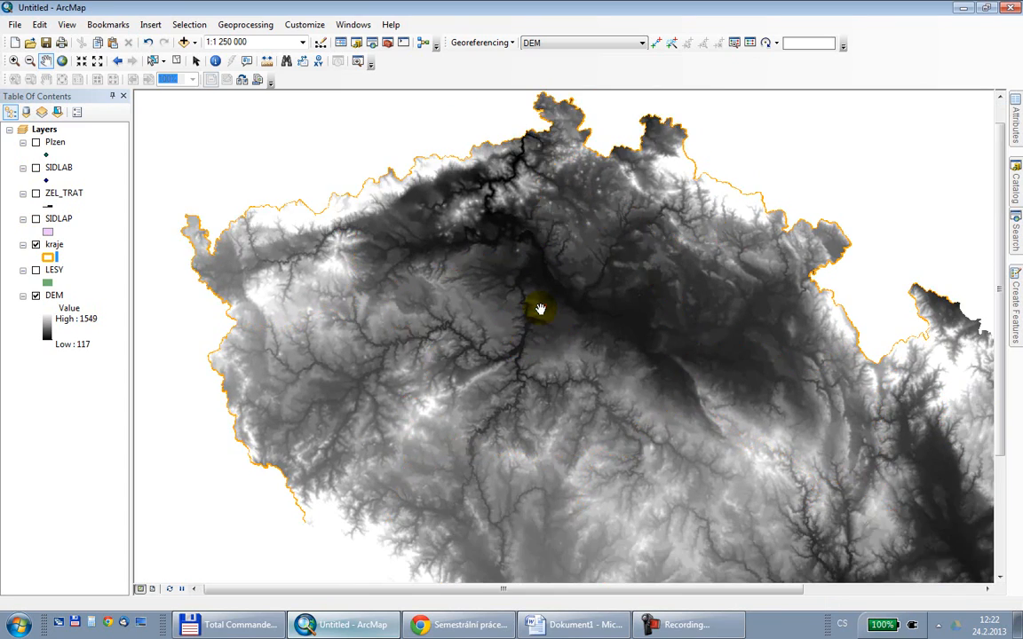
pyautogui.moveTo(581, 391); pyautogui.dragTo(516, 299)
pyautogui.moveTo(604, 361); pyautogui.dragTo(585, 374)
pyautogui.scroll(8, 444, 358)
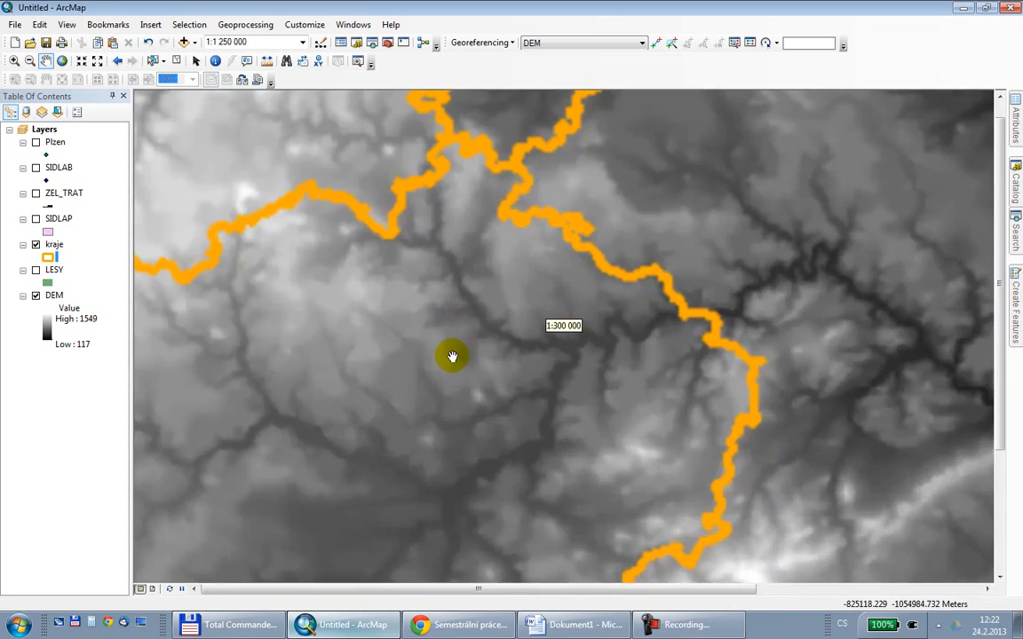
pyautogui.moveTo(507, 311); pyautogui.dragTo(500, 388)
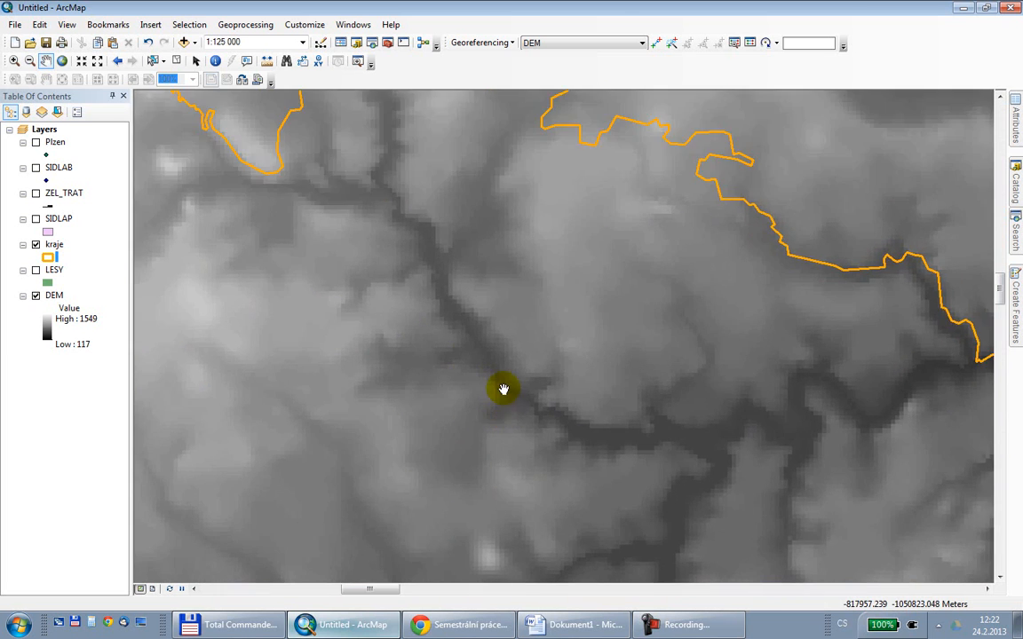
pyautogui.scroll(5, 507, 373)
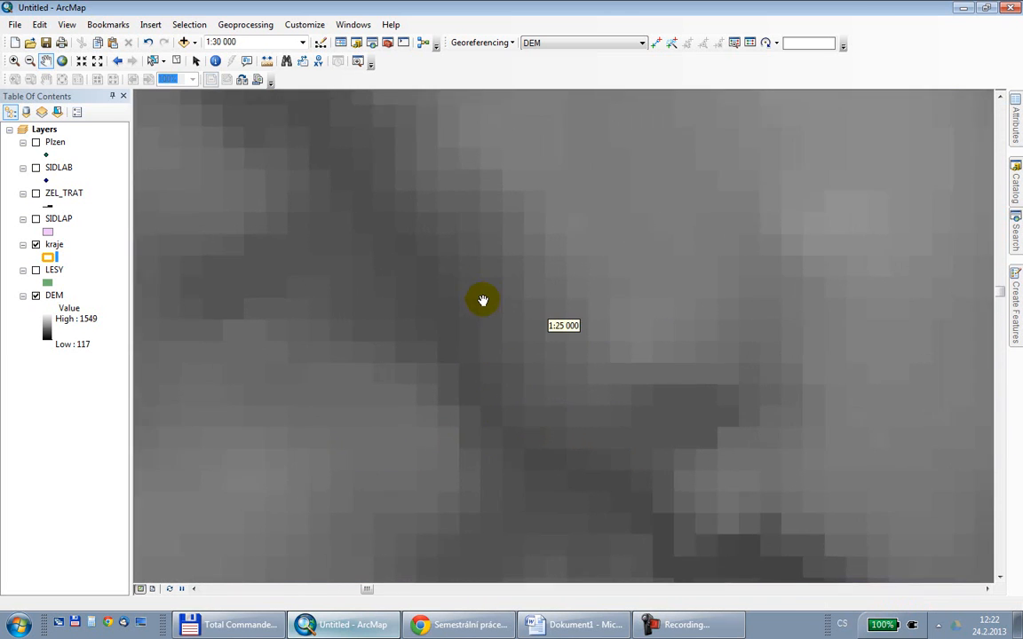
pyautogui.scroll(2, 483, 298)
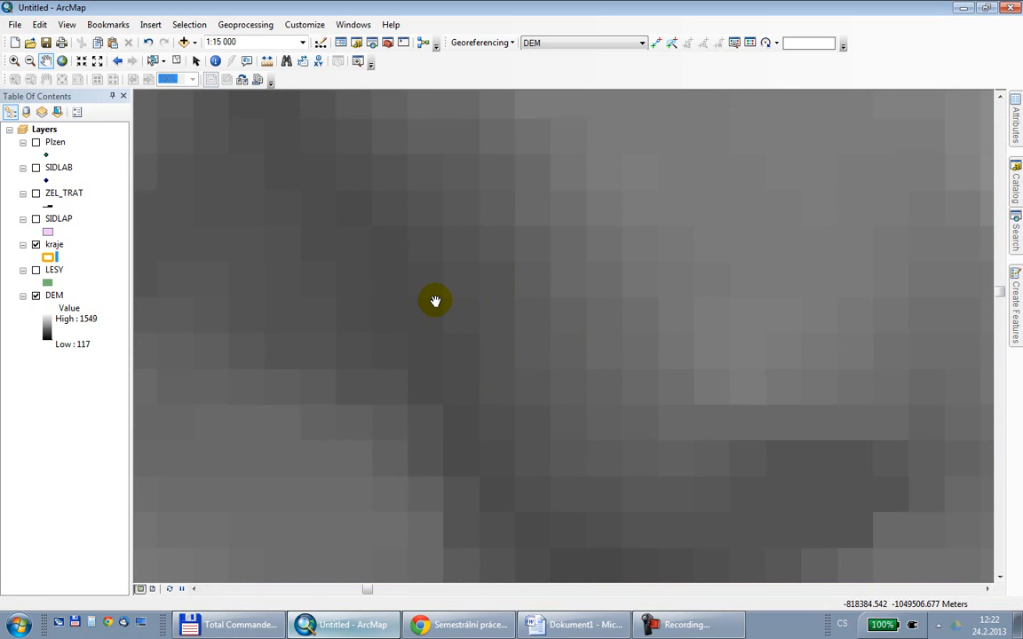
pyautogui.click(215, 61)
pyautogui.click(460, 317)
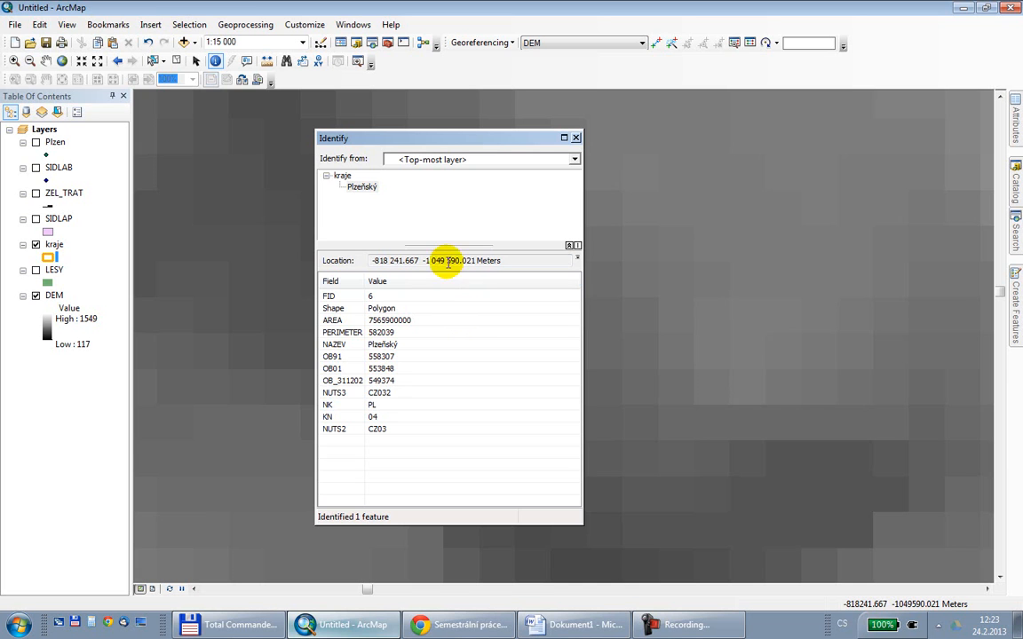
# - Remove the Plzen, SIDLAB, ZEL_TRAT, SIDLAP and LESY layers from the map and hide the kraje layer
pyautogui.click(61, 143)
pyautogui.rightClick(65, 145)
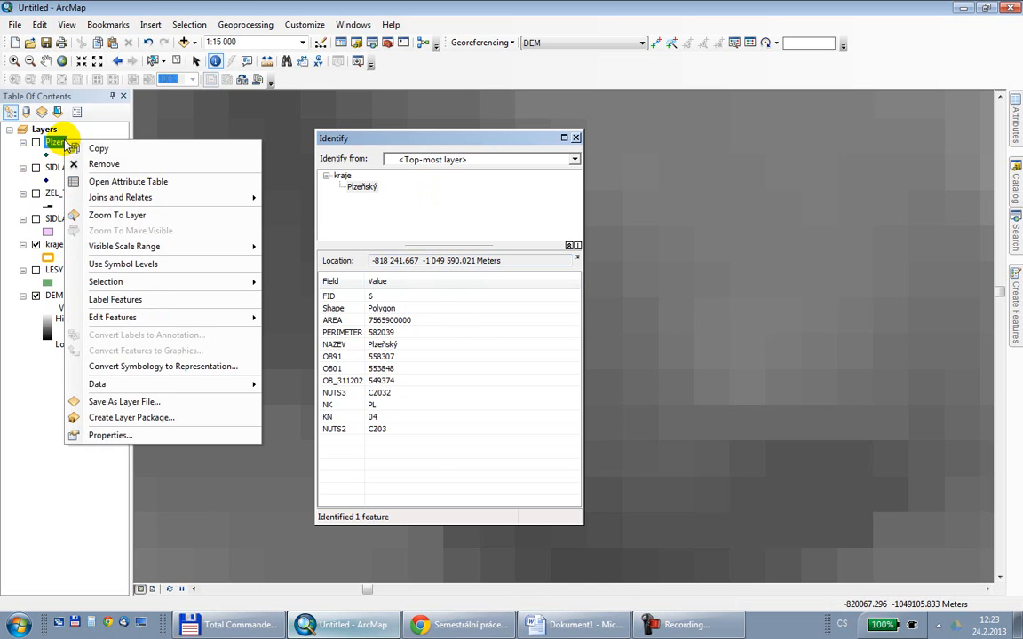
pyautogui.click(80, 163)
pyautogui.rightClick(65, 144)
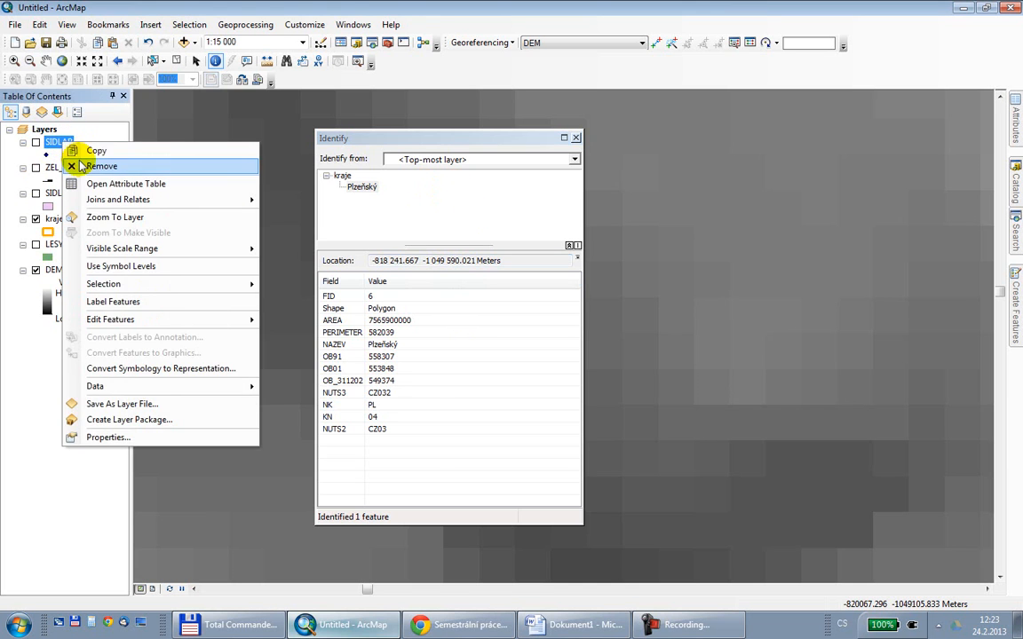
pyautogui.click(80, 165)
pyautogui.rightClick(67, 142)
pyautogui.click(82, 165)
pyautogui.rightClick(64, 142)
pyautogui.click(79, 164)
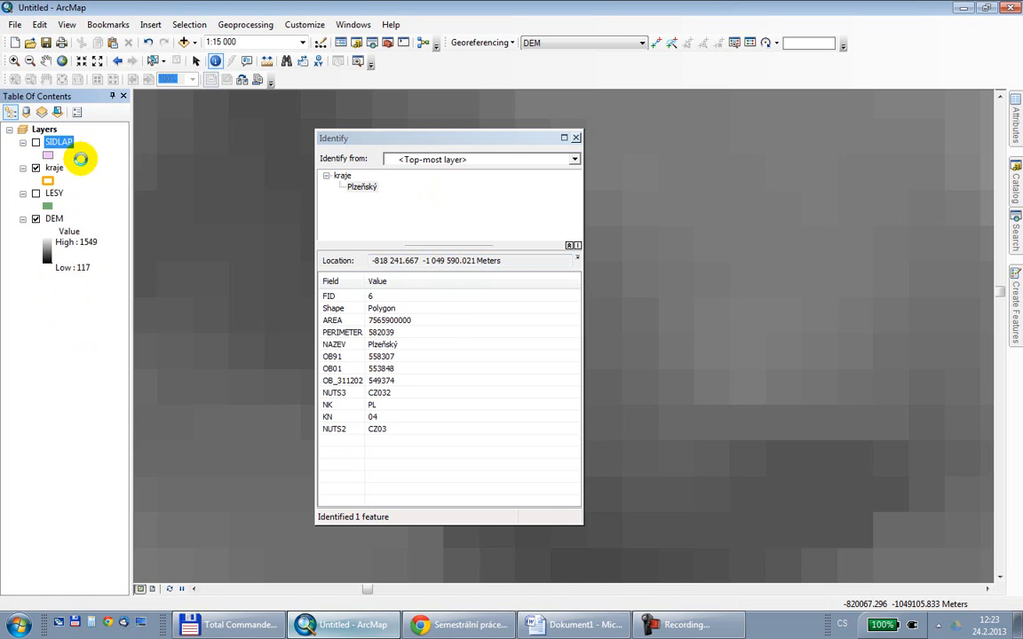
pyautogui.rightClick(54, 167)
pyautogui.click(93, 191)
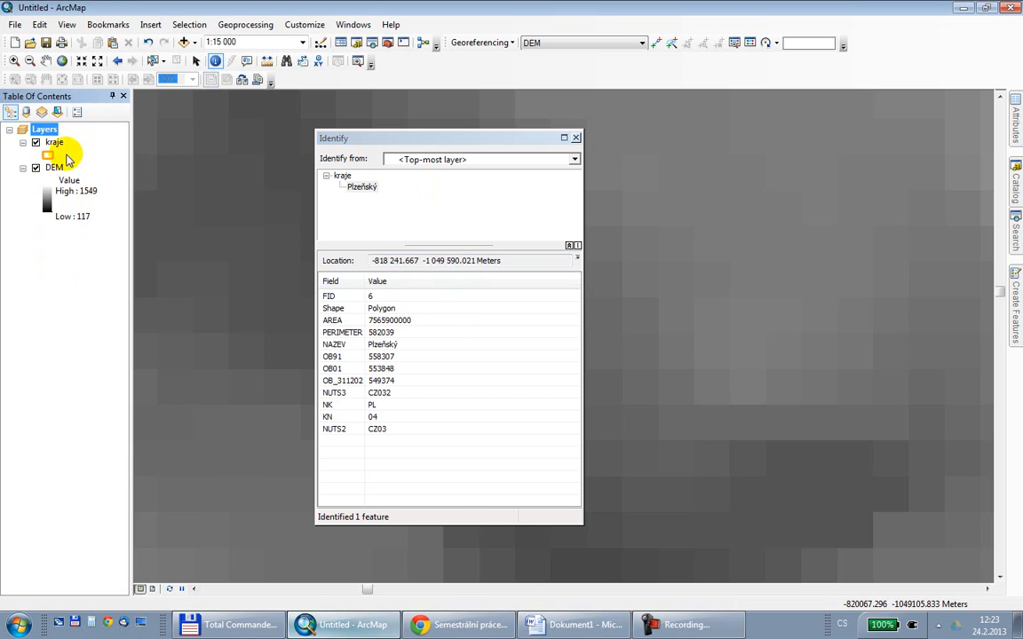
pyautogui.click(36, 143)
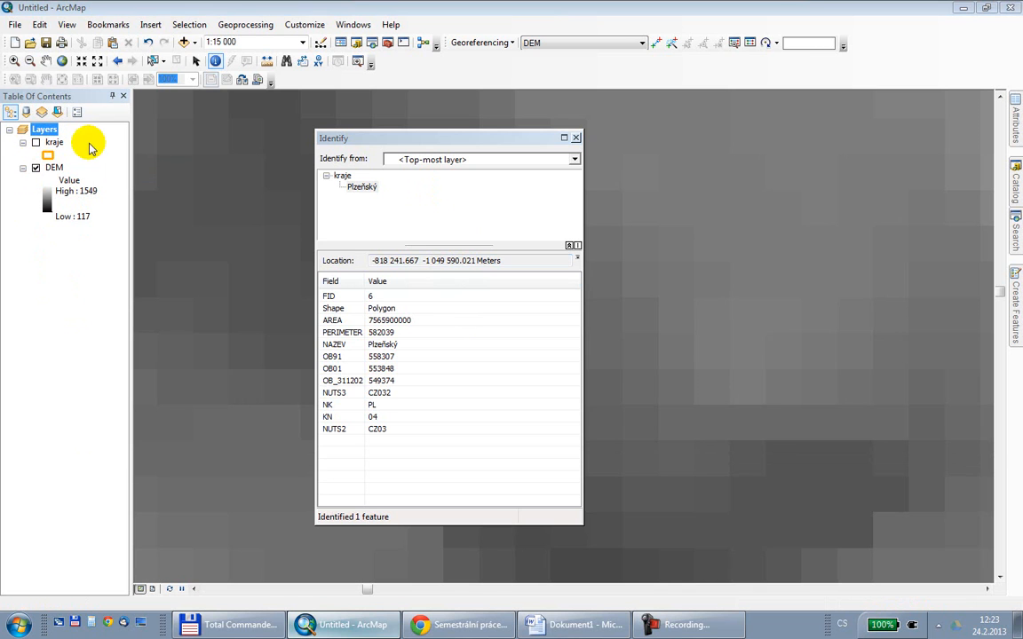
# - Restrict Identify to the DEM layer, query the pixel values of several cells, and close the results
pyautogui.click(435, 158)
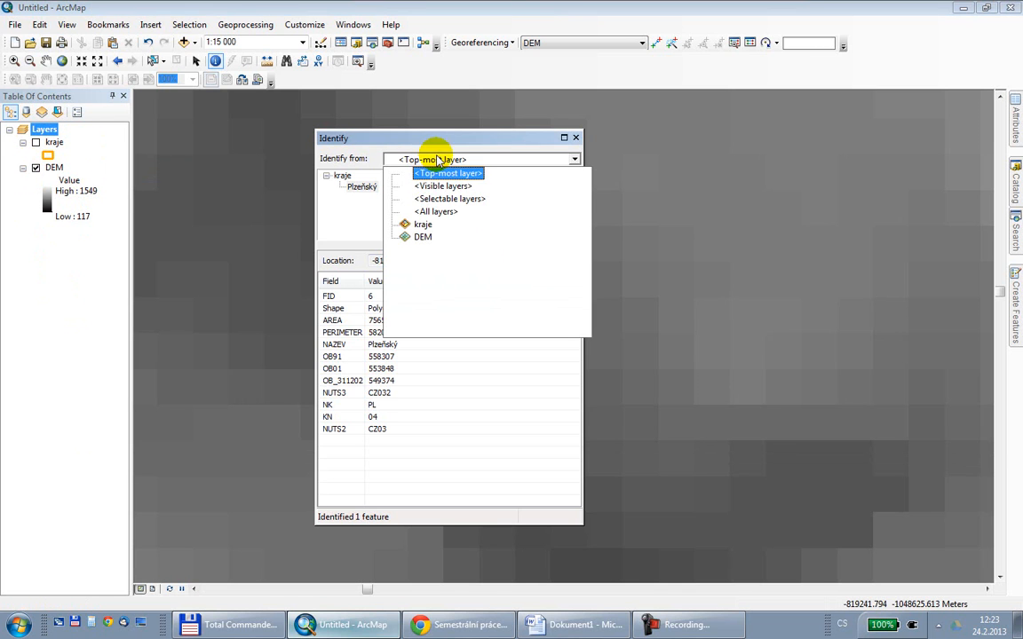
pyautogui.click(423, 235)
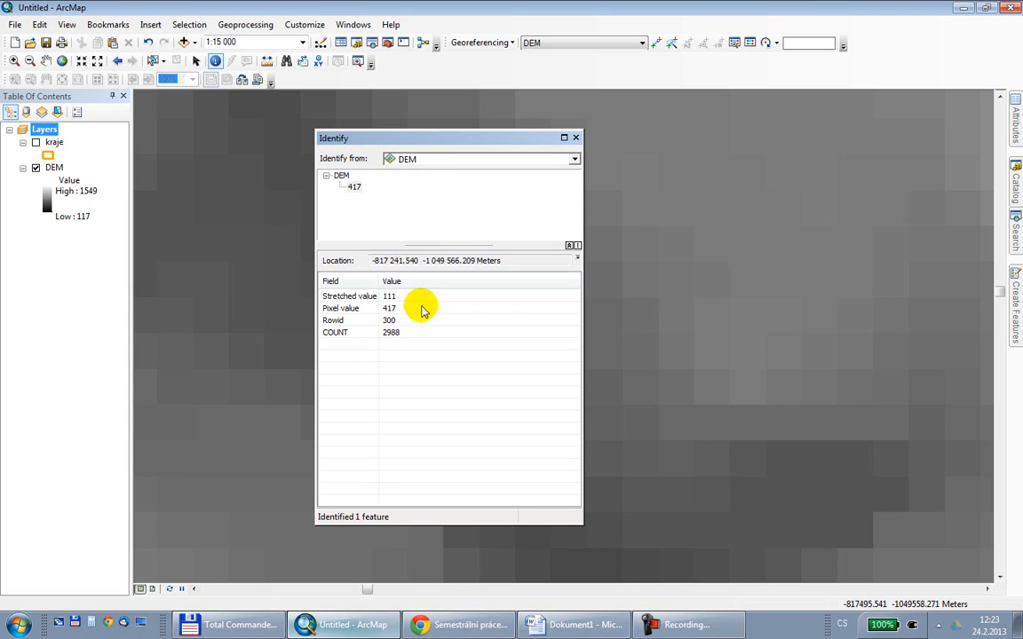
pyautogui.click(781, 457)
pyautogui.click(779, 490)
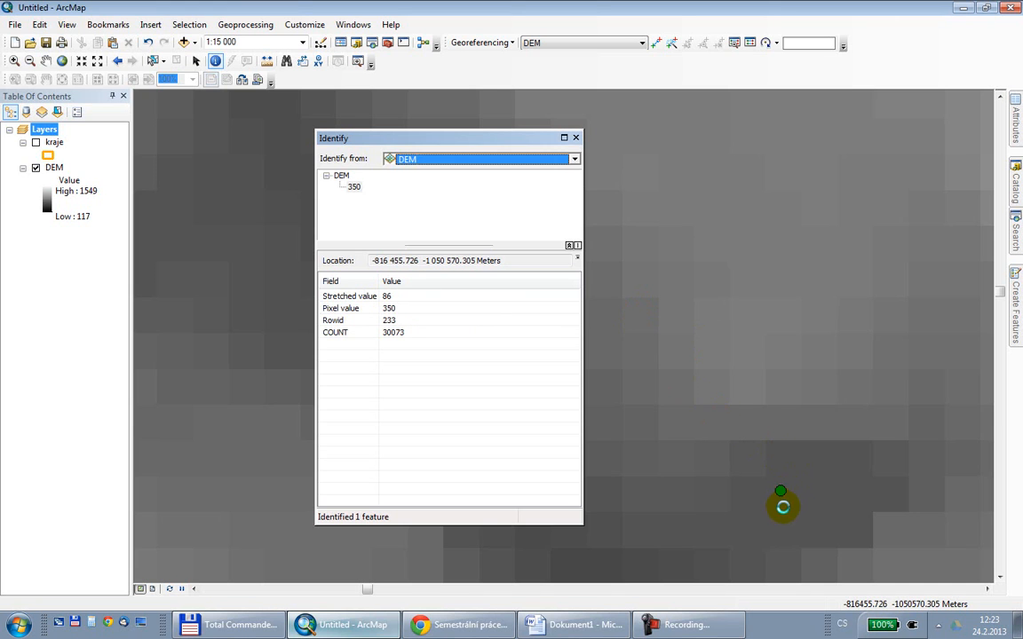
pyautogui.click(788, 538)
pyautogui.click(877, 535)
pyautogui.click(850, 535)
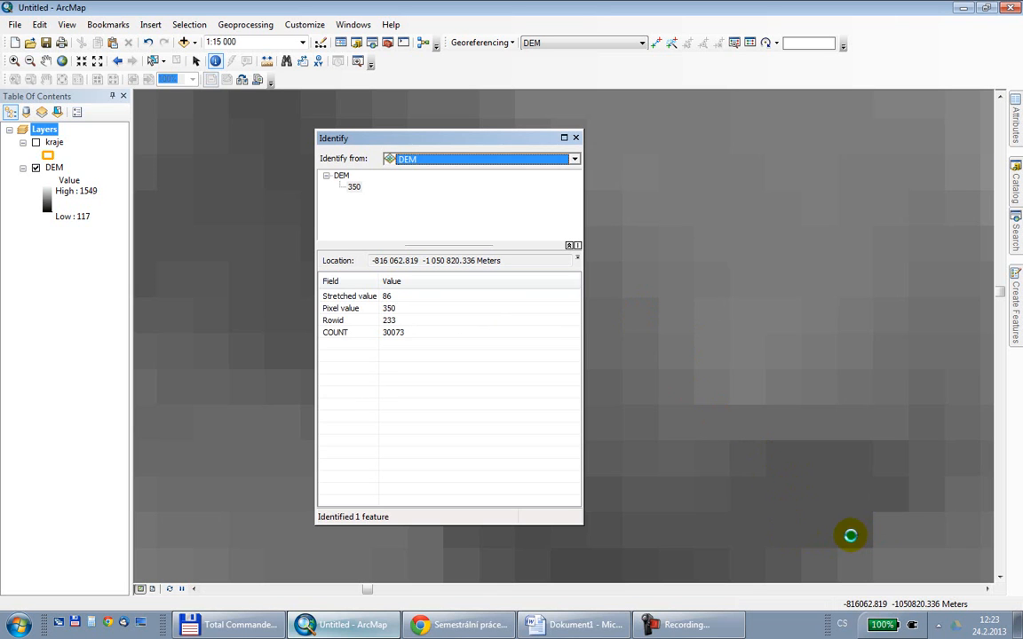
pyautogui.click(575, 137)
# - Recolour the DEM with a color ramp running from green for low elevations to brown for high ones
pyautogui.click(62, 60)
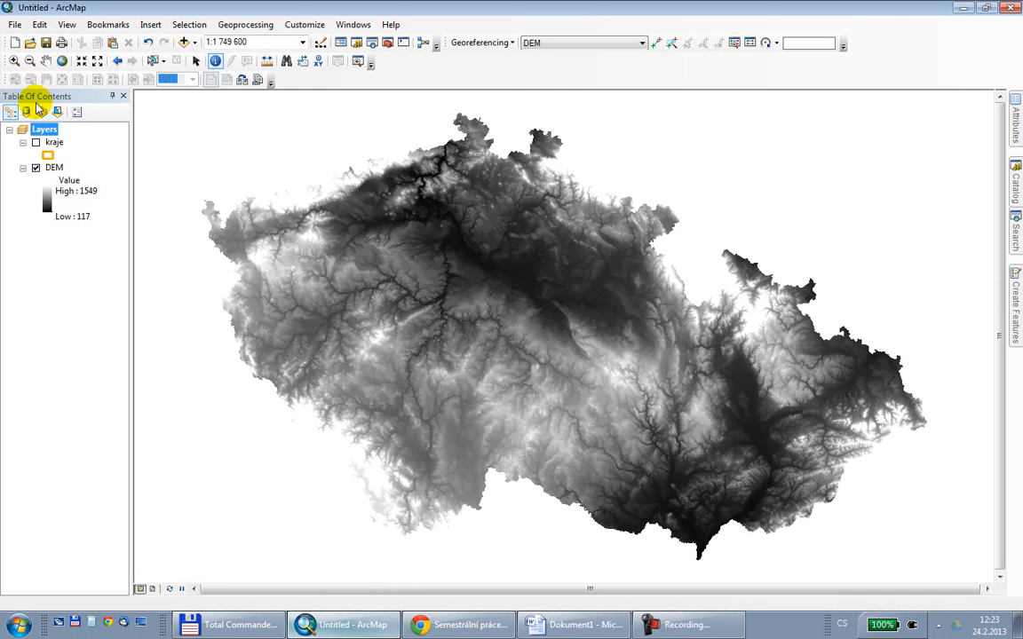
pyautogui.scroll(-5, 477, 232)
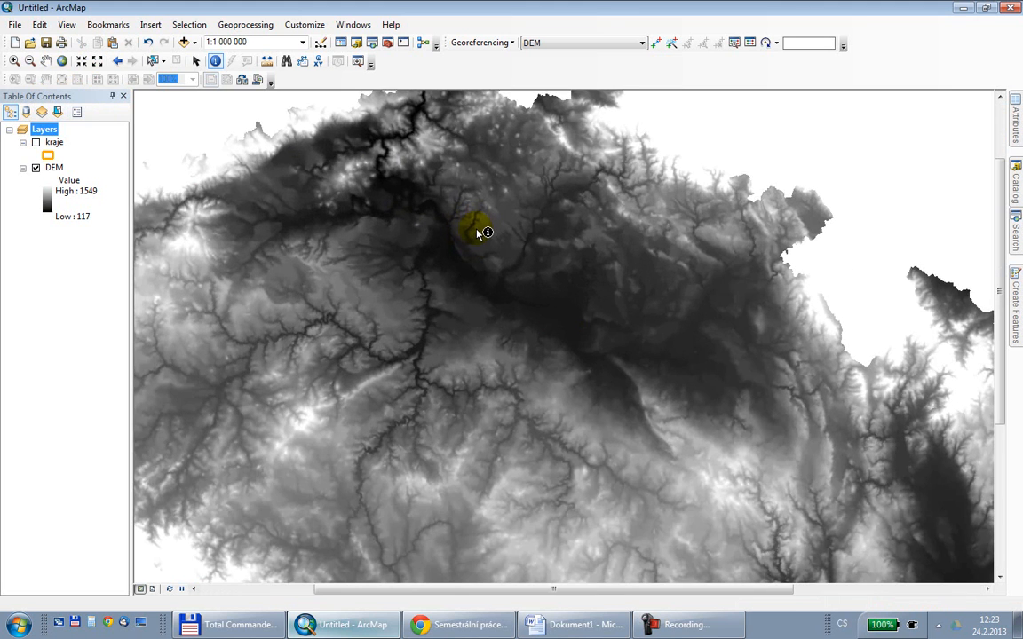
pyautogui.scroll(4, 479, 236)
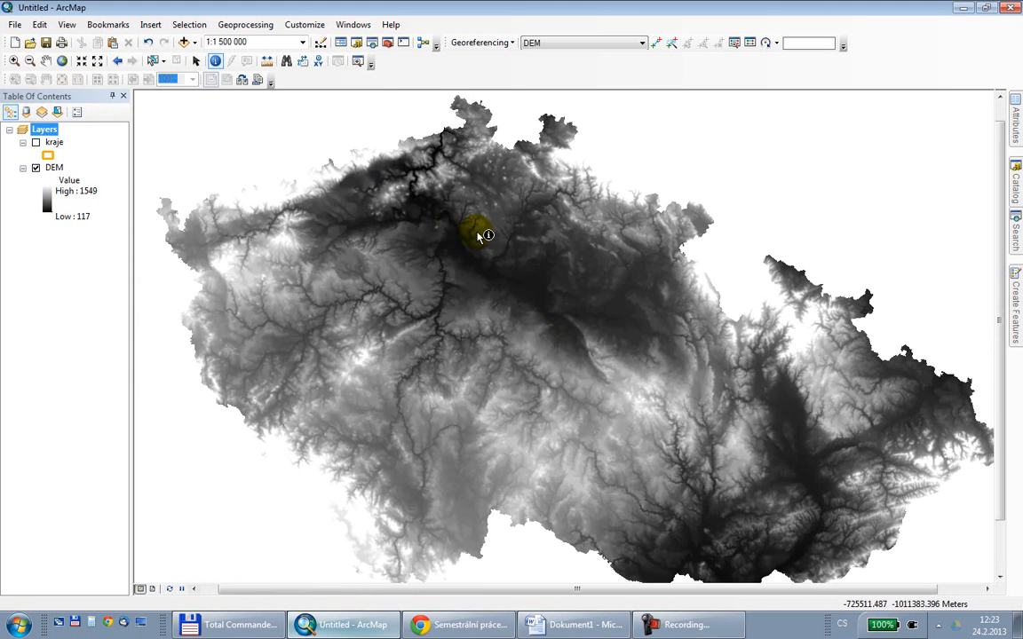
pyautogui.click(47, 199)
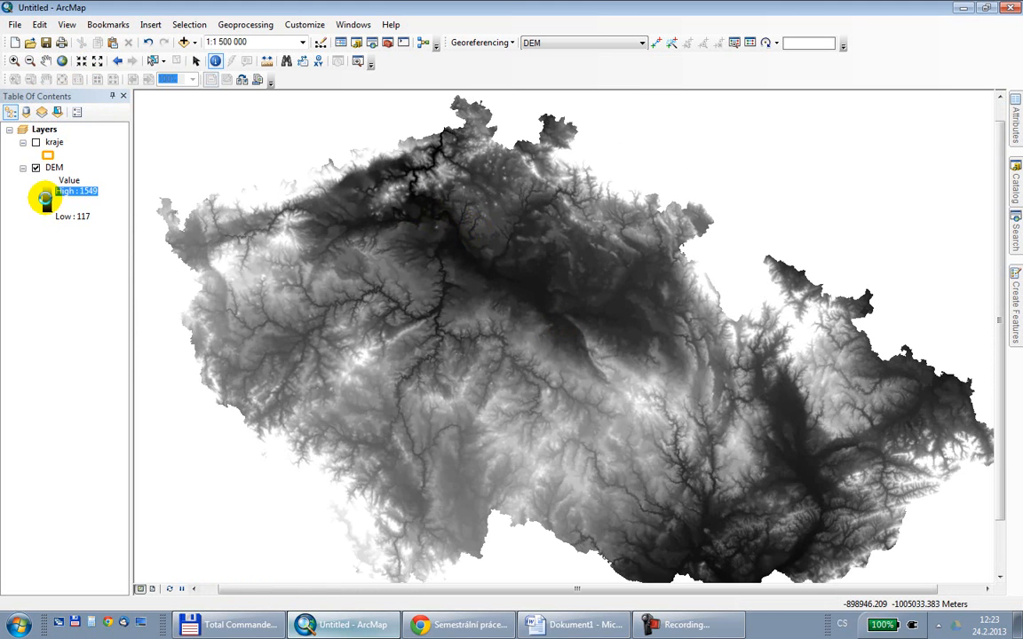
pyautogui.click(167, 244)
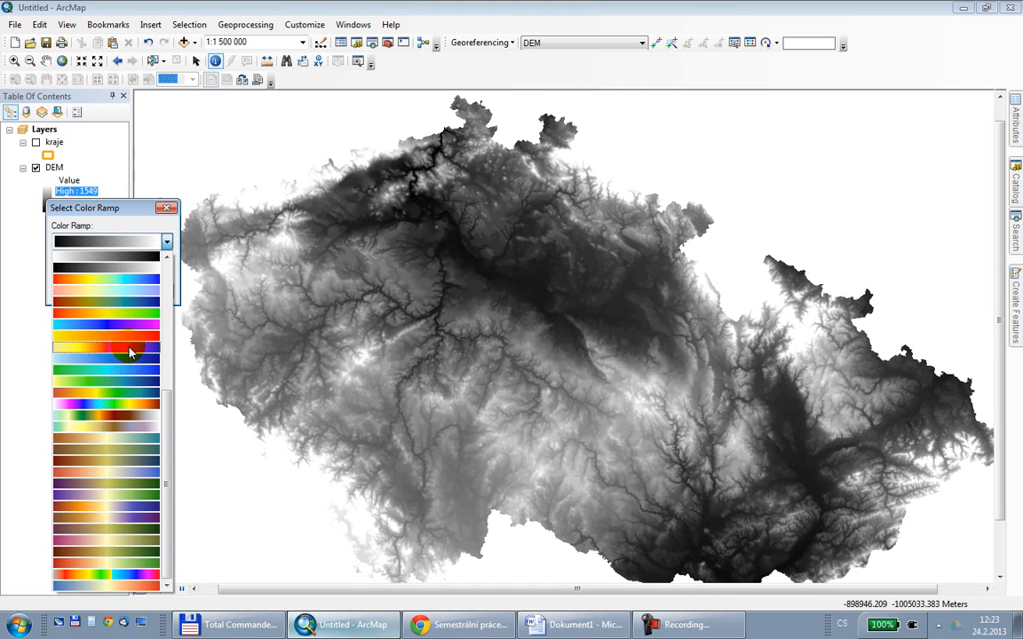
pyautogui.click(103, 495)
pyautogui.click(73, 264)
pyautogui.click(78, 291)
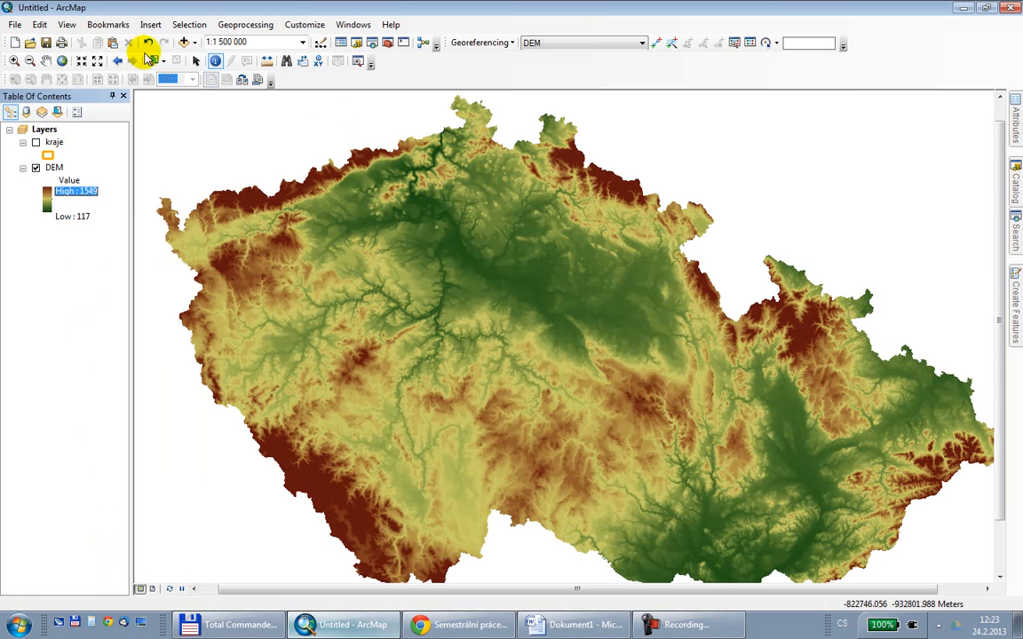
# - Add the STIN_TER shaded-relief raster from the Rastr folder to the map
pyautogui.click(184, 44)
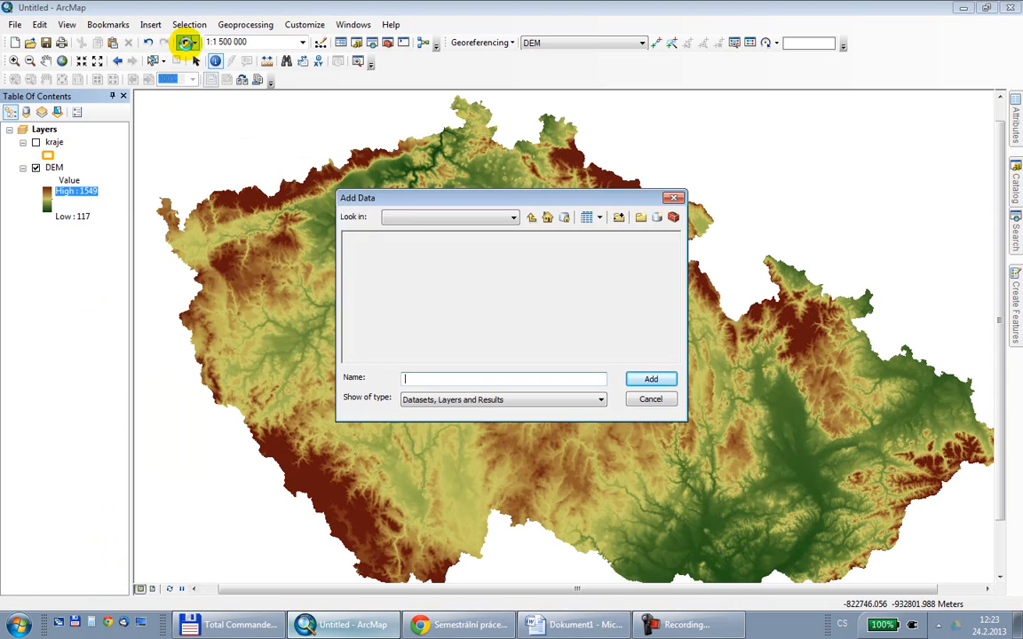
pyautogui.click(373, 251)
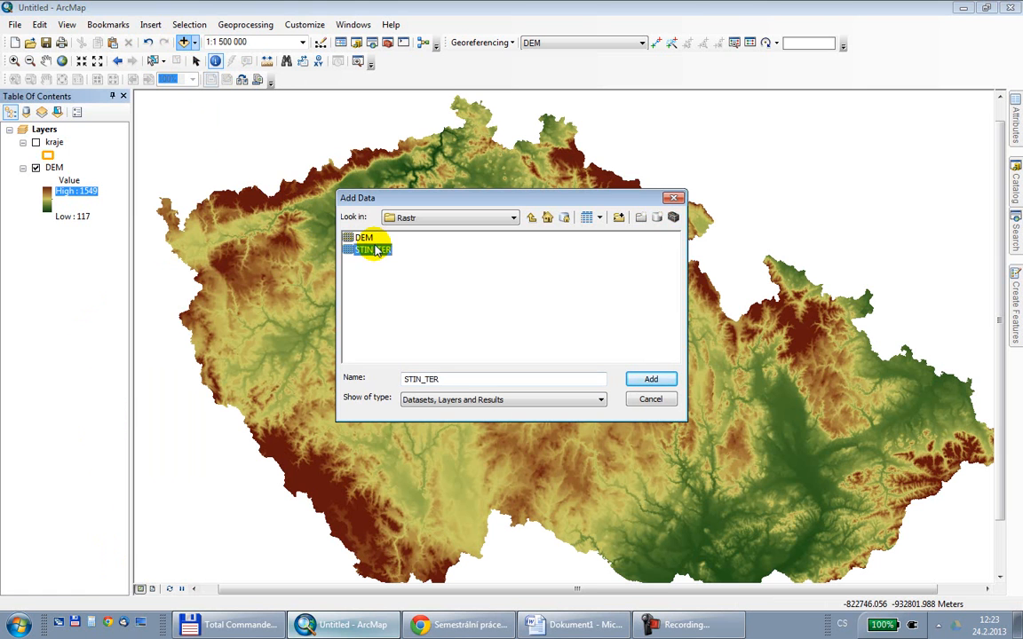
pyautogui.click(646, 379)
pyautogui.click(609, 377)
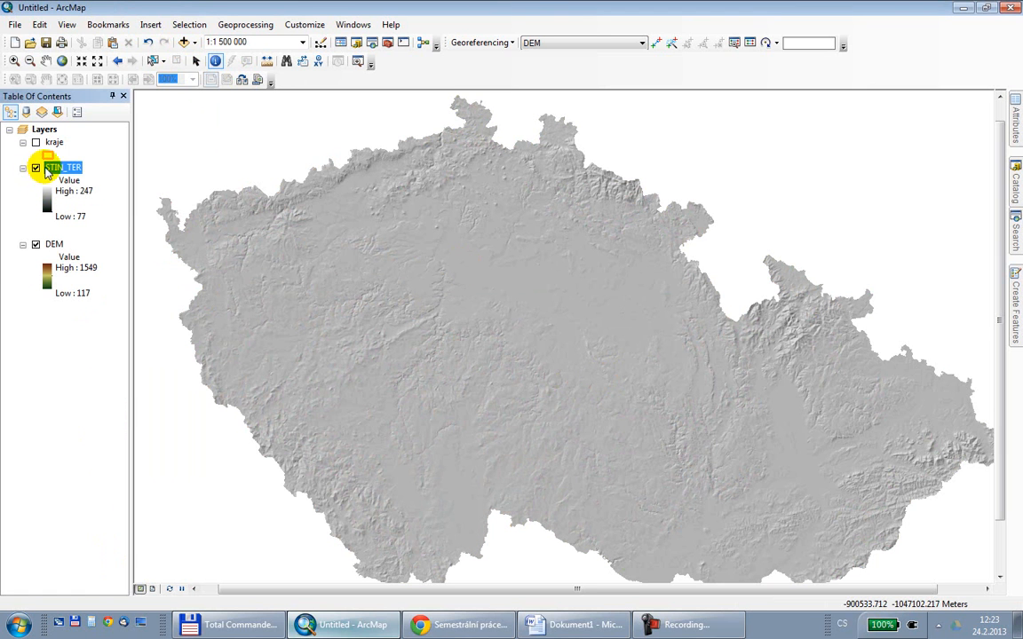
# - Stretch the STIN_TER raster's display using the Standard Deviations type with n set to 2
pyautogui.rightClick(40, 167)
pyautogui.click(85, 378)
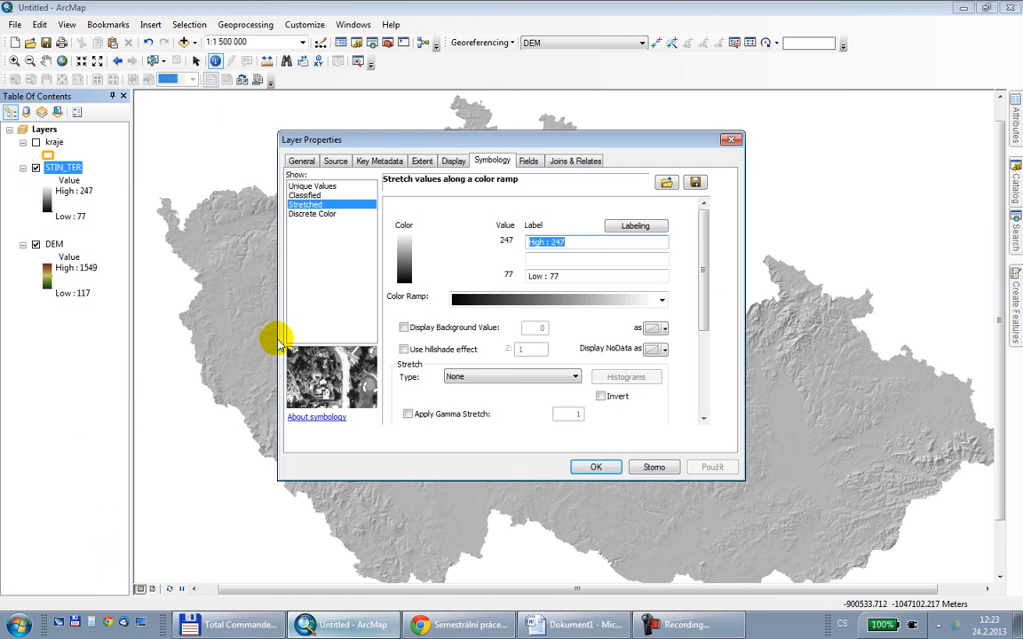
pyautogui.click(515, 435)
pyautogui.click(484, 407)
pyautogui.click(702, 468)
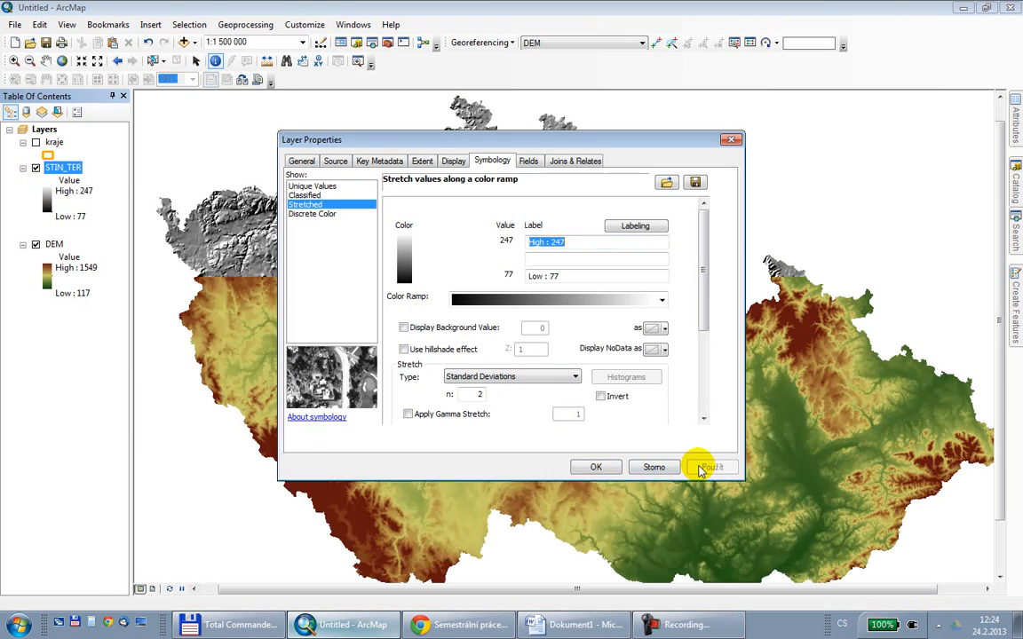
pyautogui.click(596, 468)
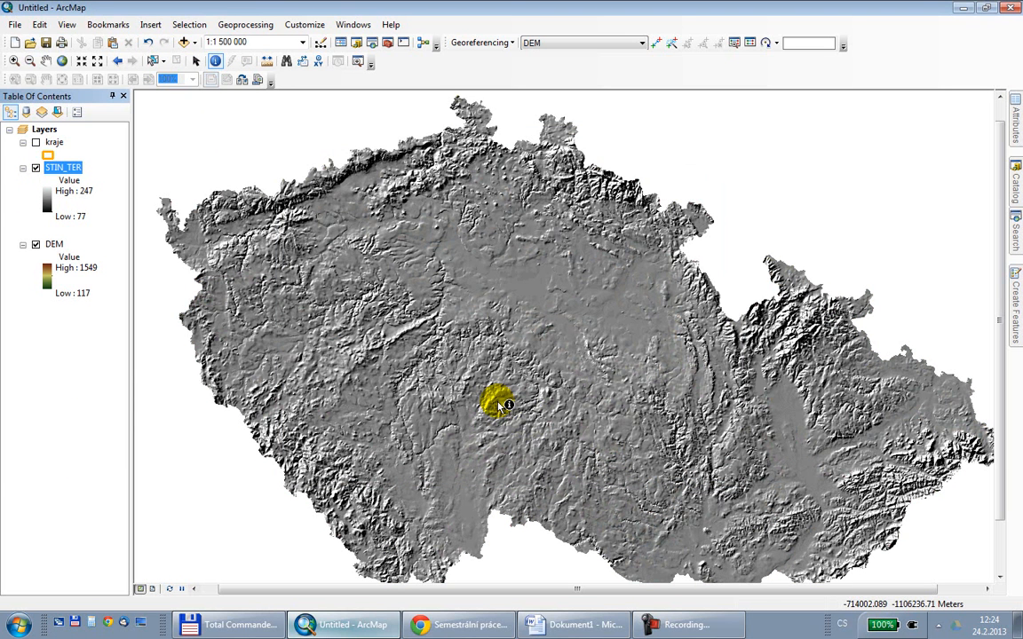
# - Set the STIN_TER layer's display transparency to 50% so it overlays the coloured DEM
pyautogui.rightClick(59, 167)
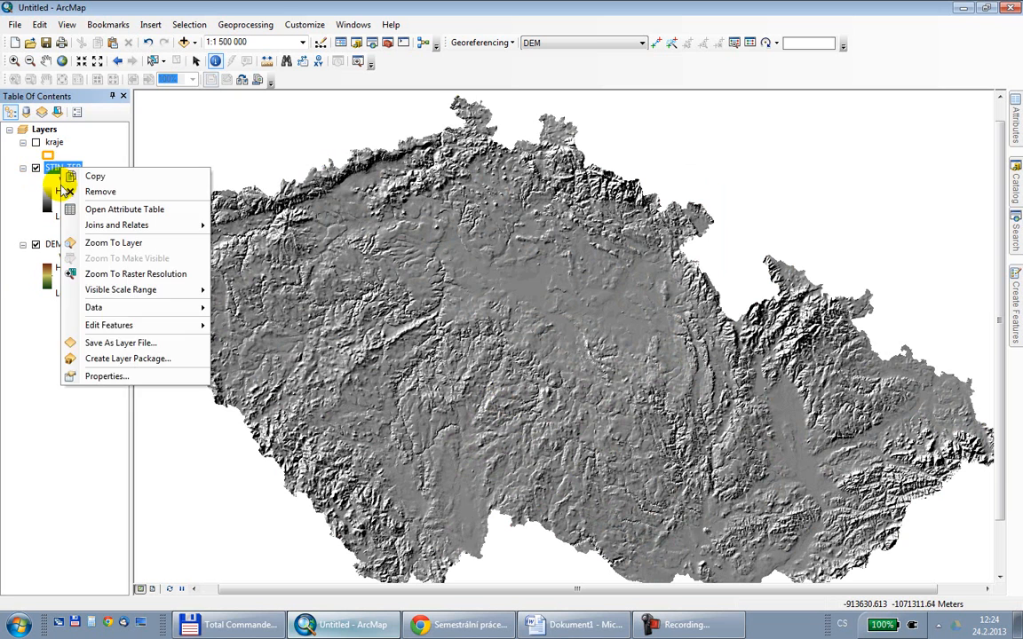
pyautogui.click(106, 377)
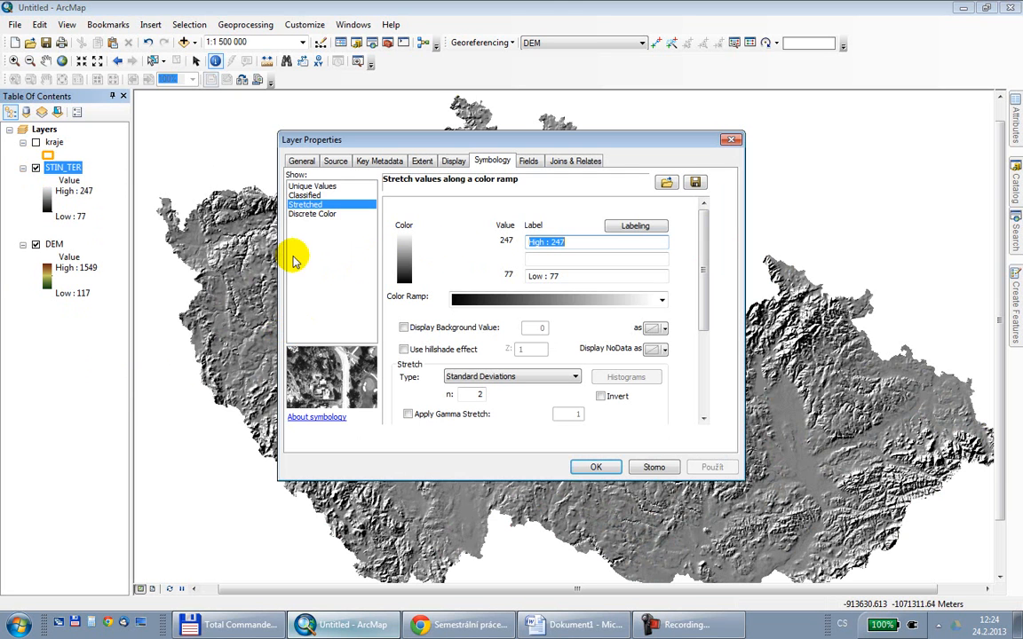
pyautogui.click(335, 162)
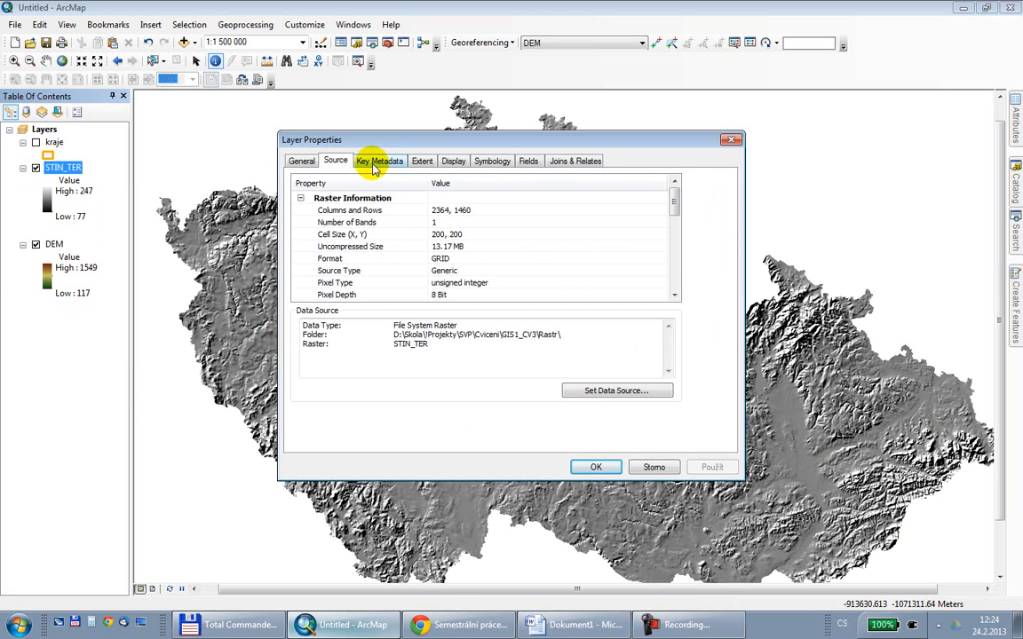
pyautogui.click(373, 167)
pyautogui.click(452, 163)
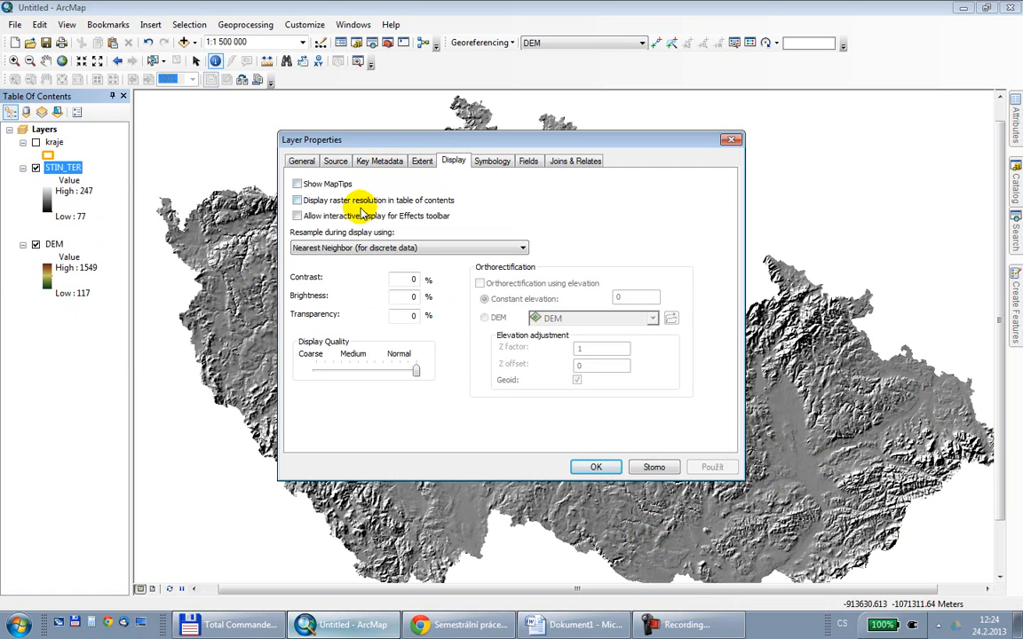
pyautogui.doubleClick(413, 317)
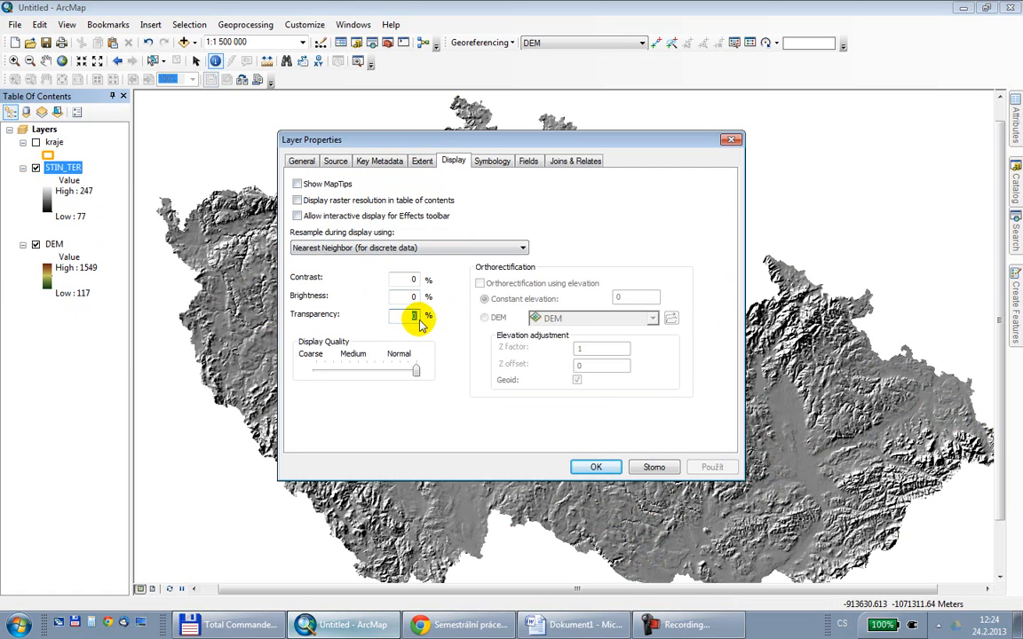
pyautogui.write('50')
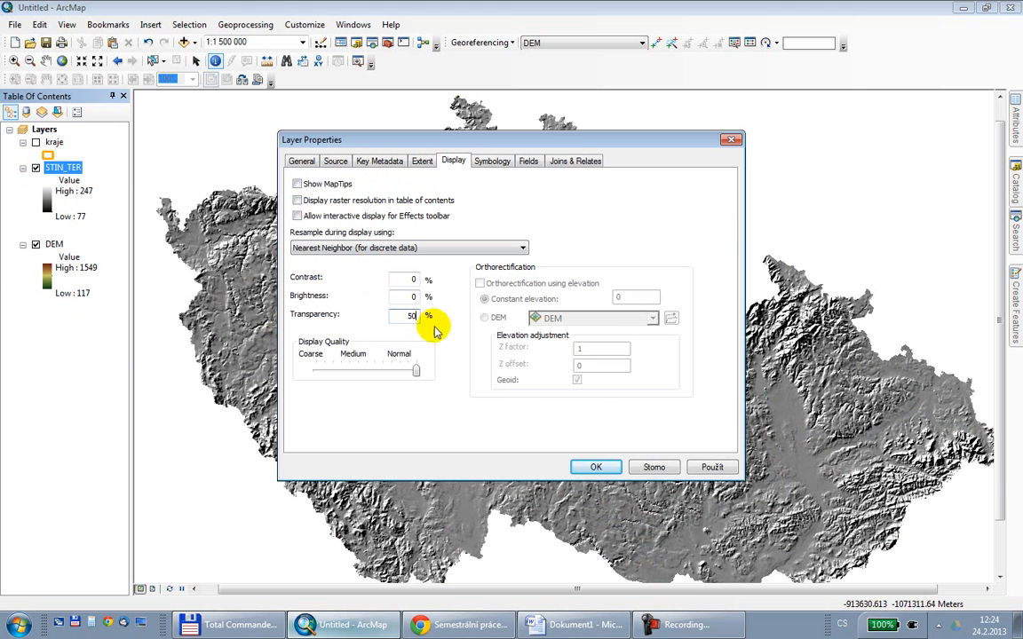
pyautogui.click(593, 466)
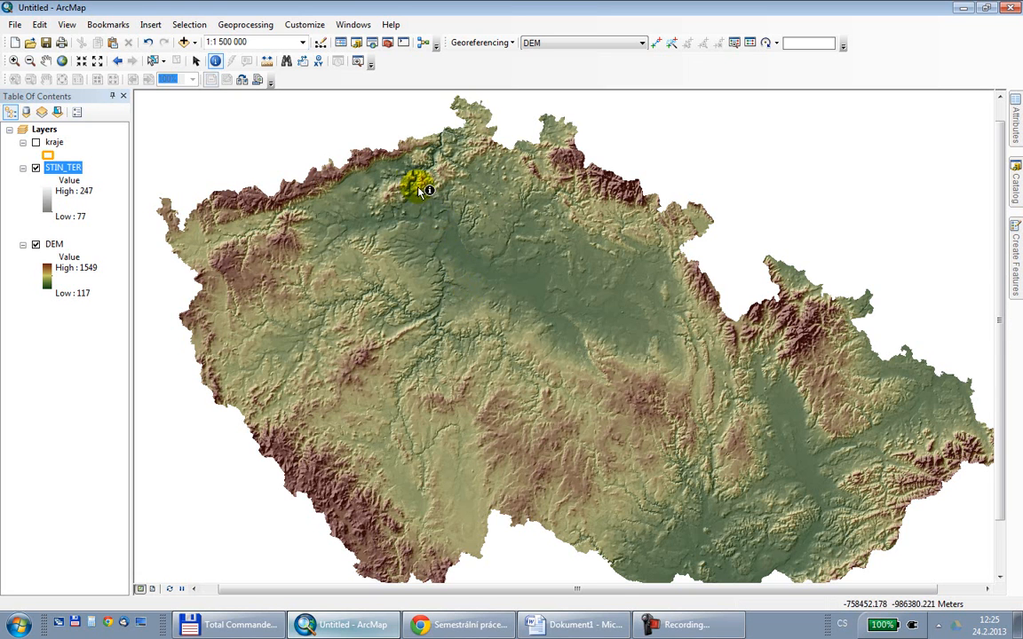
pyautogui.click(388, 43)
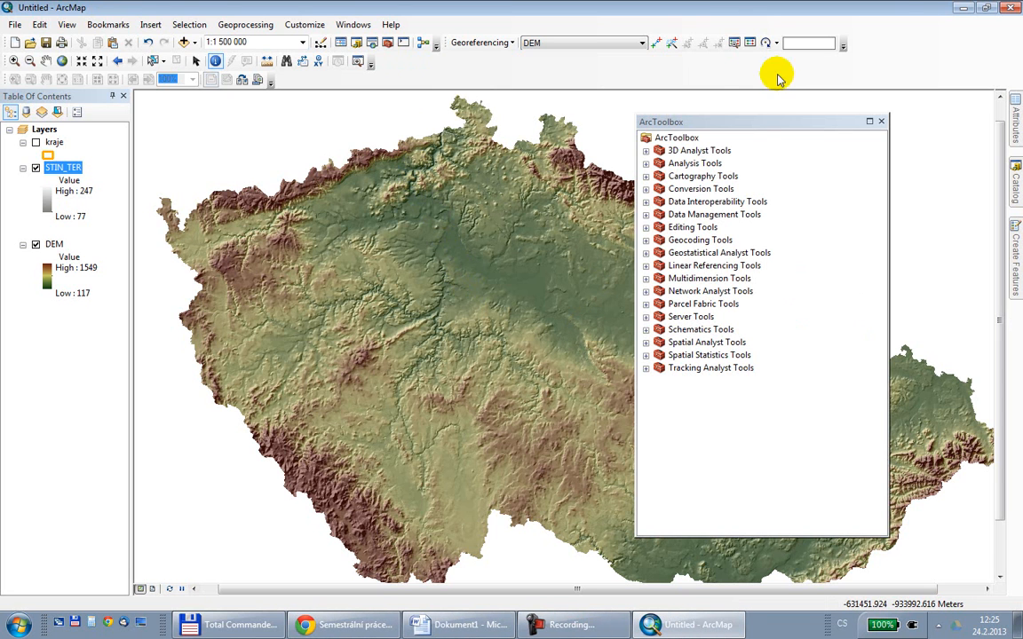
pyautogui.click(766, 121)
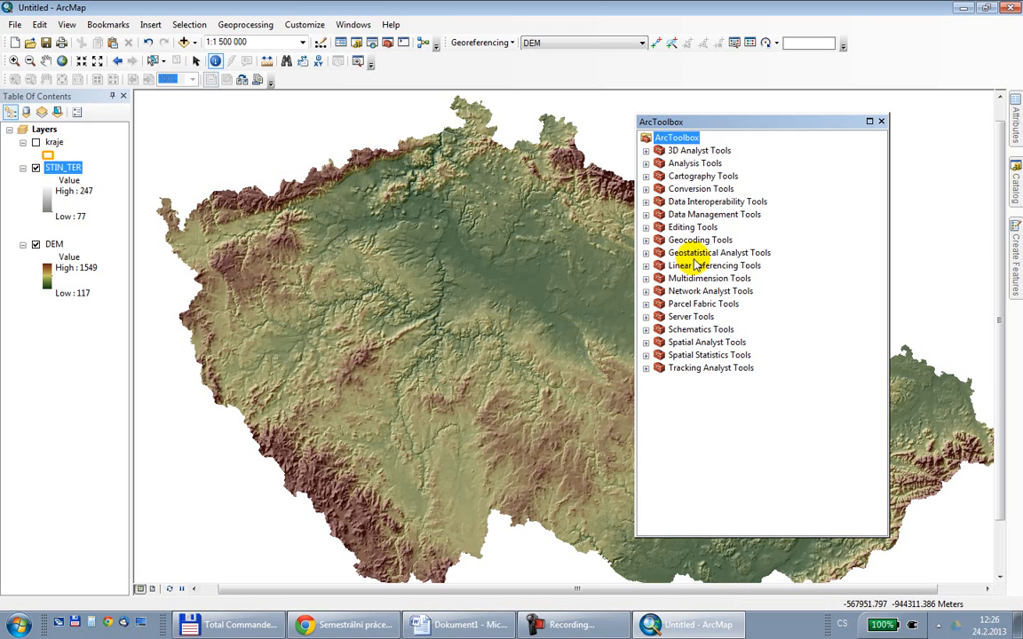
pyautogui.click(880, 122)
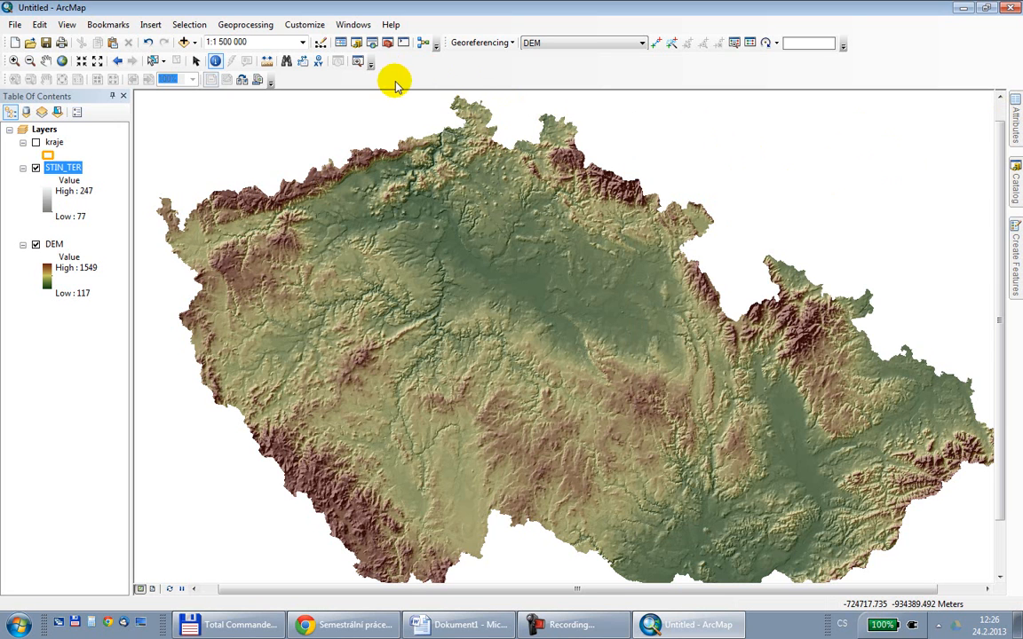
# - Search the tools for "raster calculator (spatial analyst)" and open the Raster Calculator
pyautogui.click(357, 42)
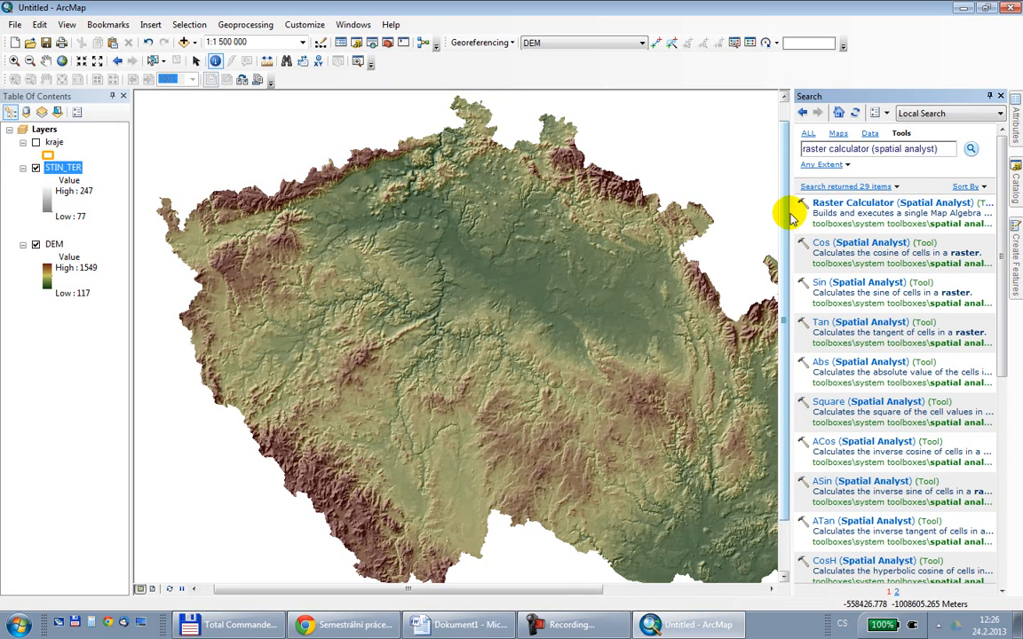
pyautogui.click(989, 96)
pyautogui.moveTo(1014, 221)
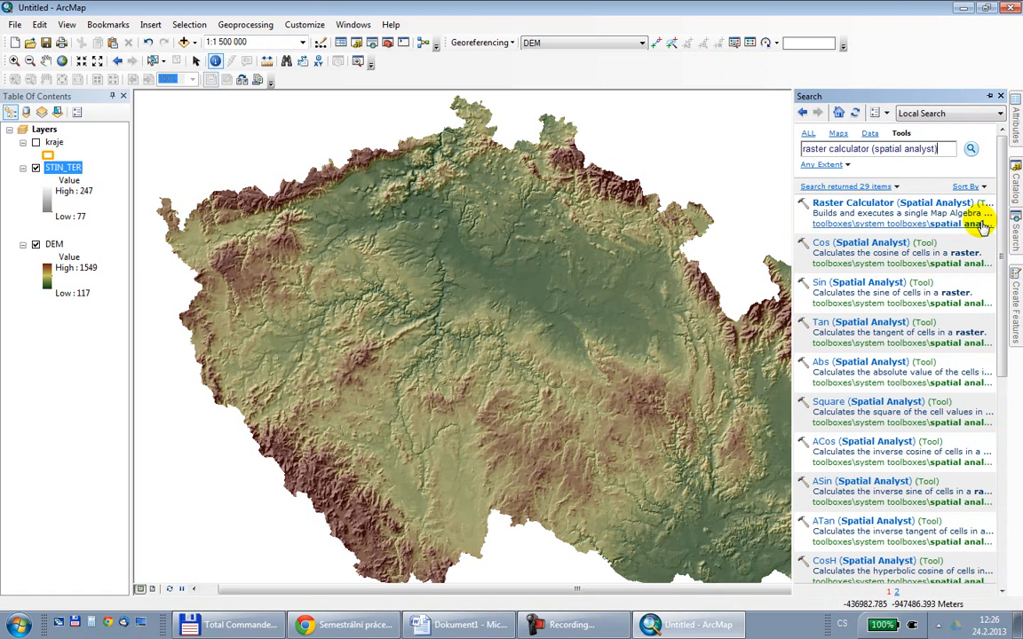
pyautogui.moveTo(917, 151); pyautogui.dragTo(747, 151)
pyautogui.write('raster c')
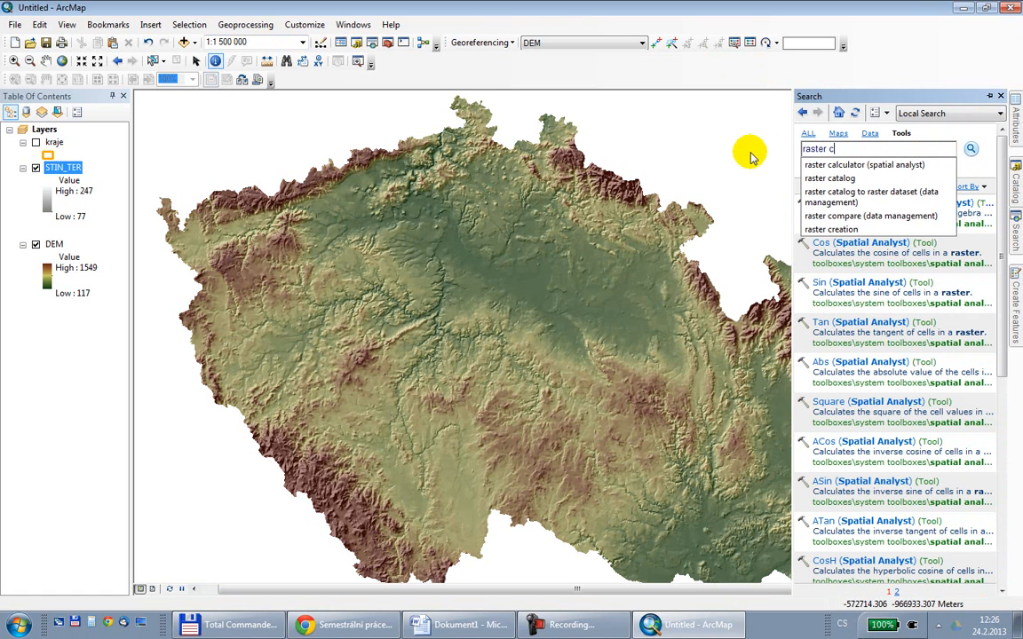
pyautogui.click(813, 164)
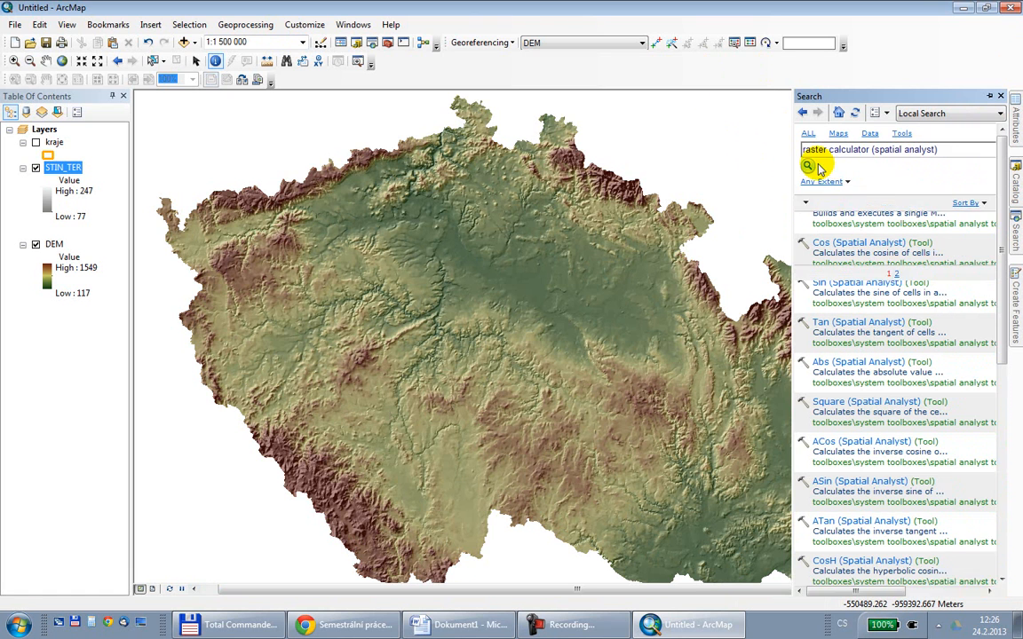
pyautogui.click(815, 203)
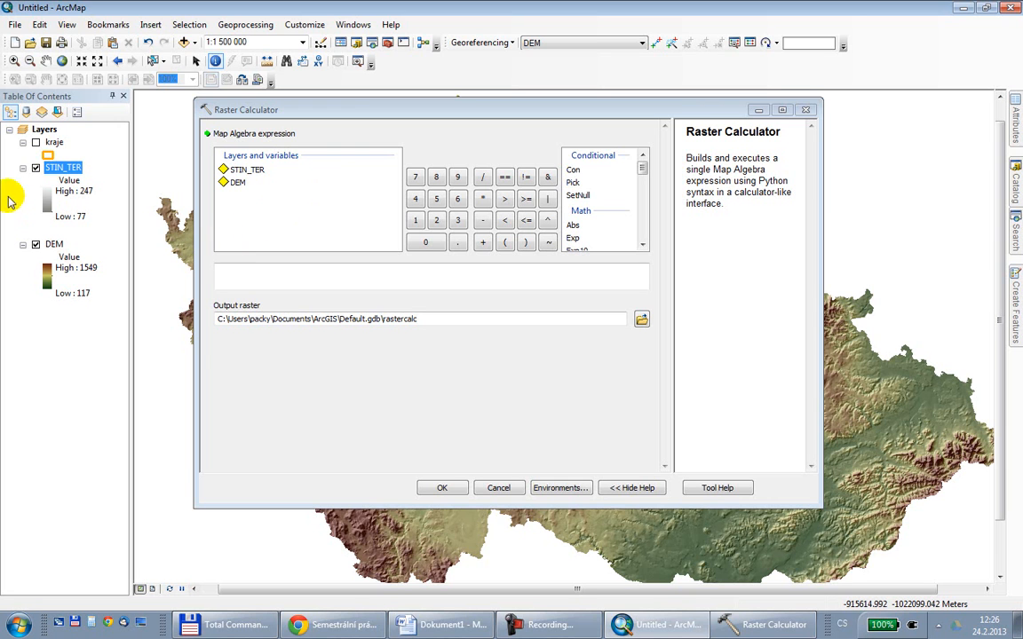
# - Hide the STIN_TER layer and move the Raster Calculator window aside to view the DEM, bringing it back when done
pyautogui.click(36, 167)
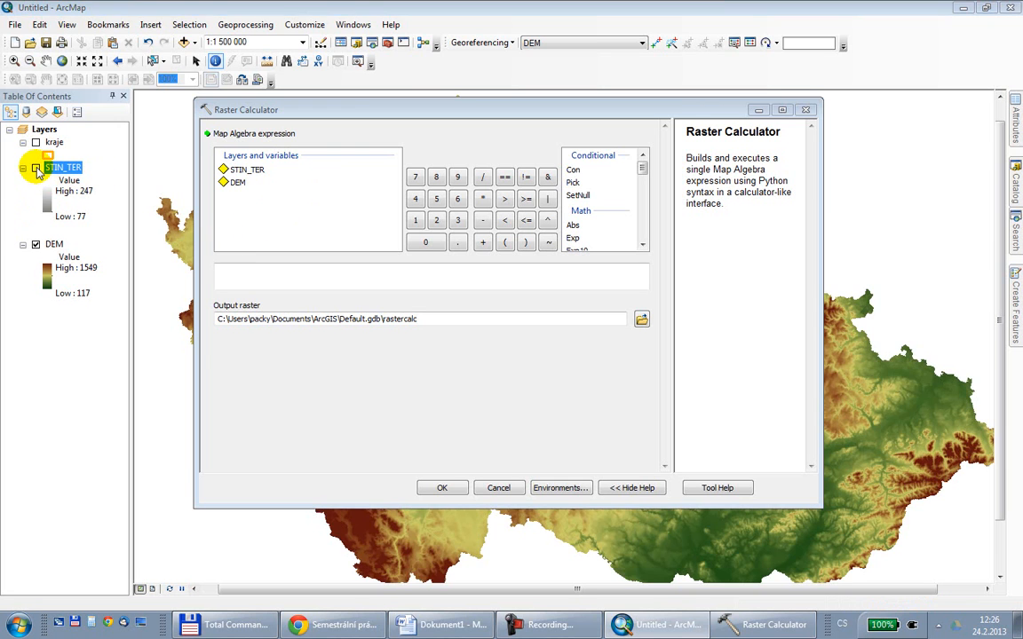
pyautogui.moveTo(383, 103); pyautogui.dragTo(519, 616)
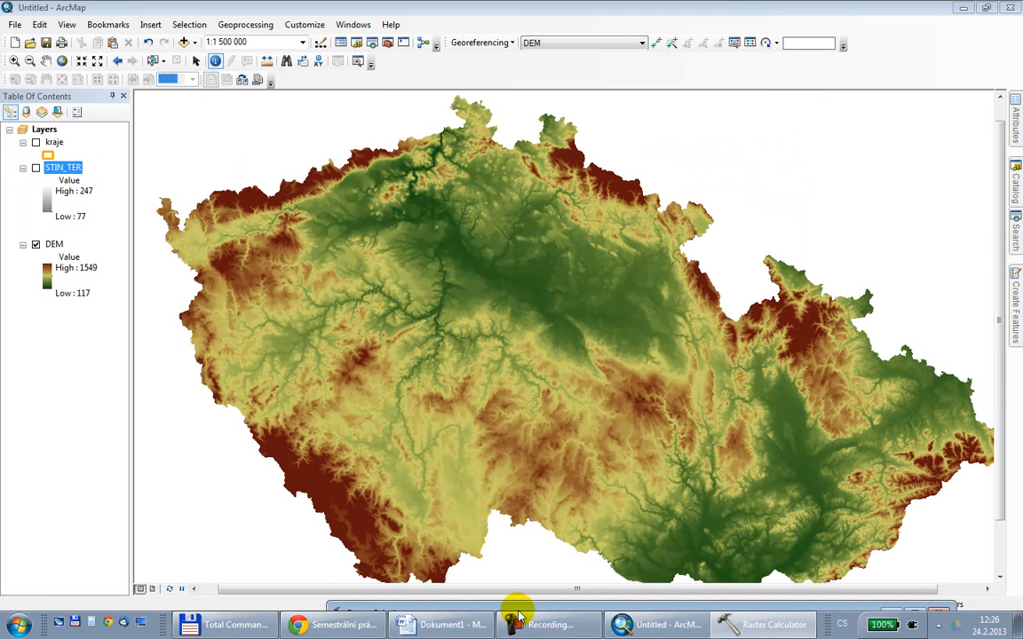
pyautogui.moveTo(527, 613); pyautogui.dragTo(459, 130)
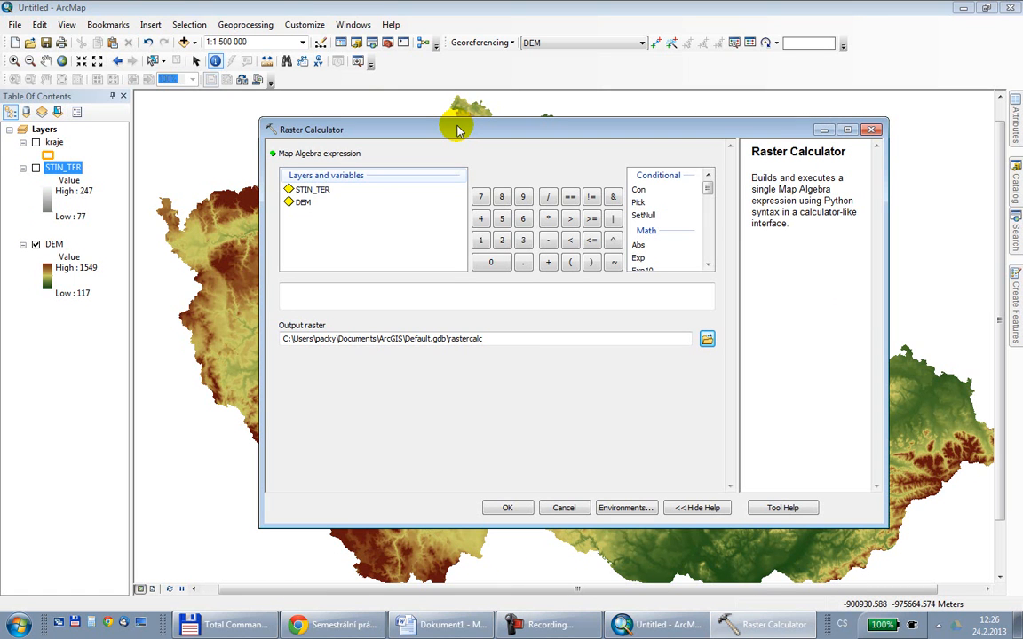
# - Run the Raster Calculator with the expression "DEM" > 1000, keeping the default output raster rastercalc
pyautogui.click(298, 204)
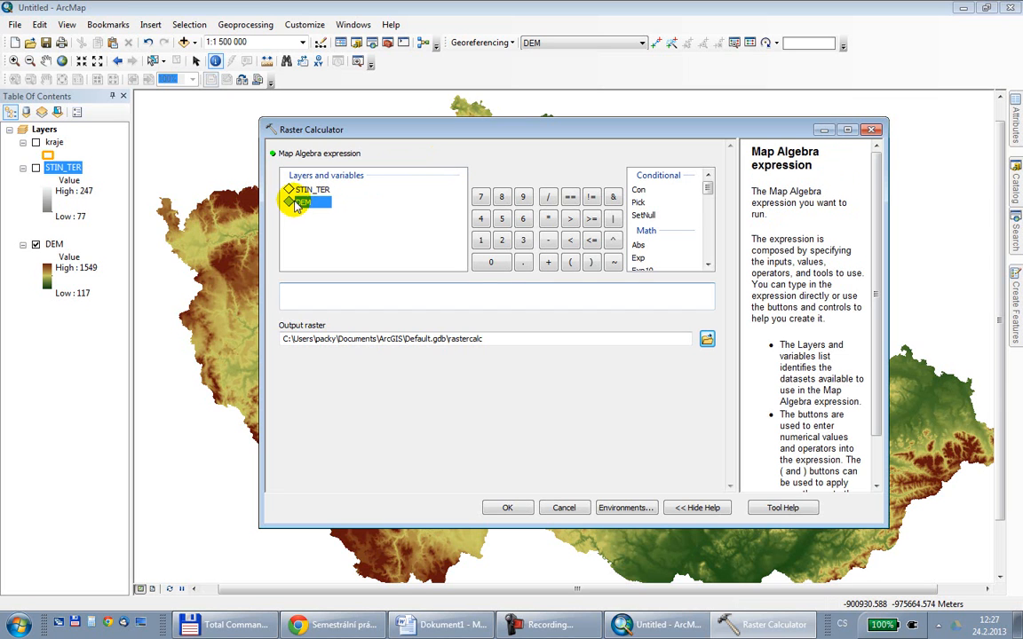
pyautogui.doubleClick(301, 205)
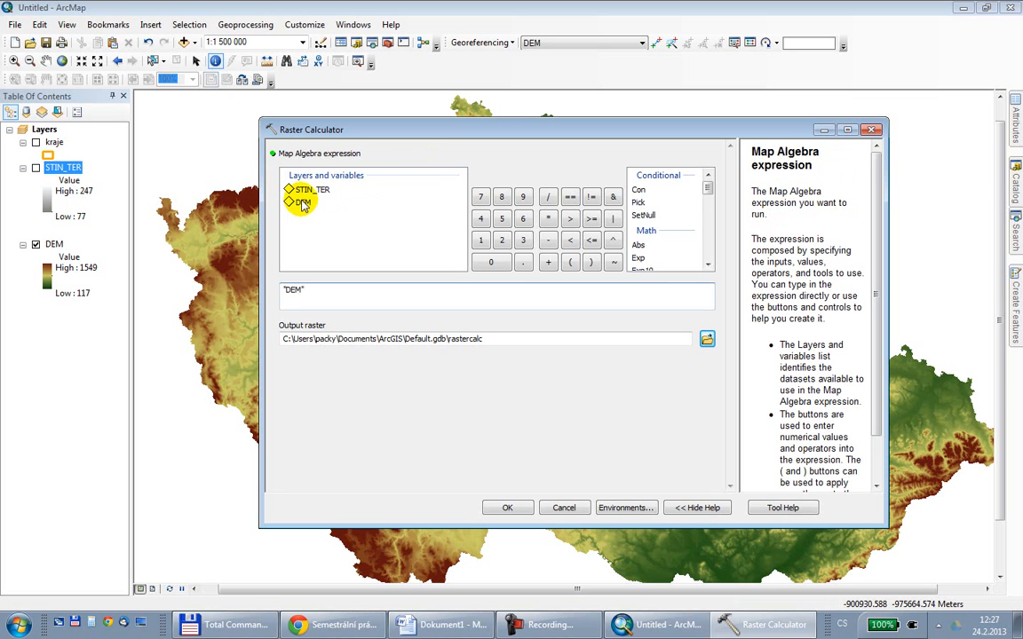
pyautogui.click(569, 221)
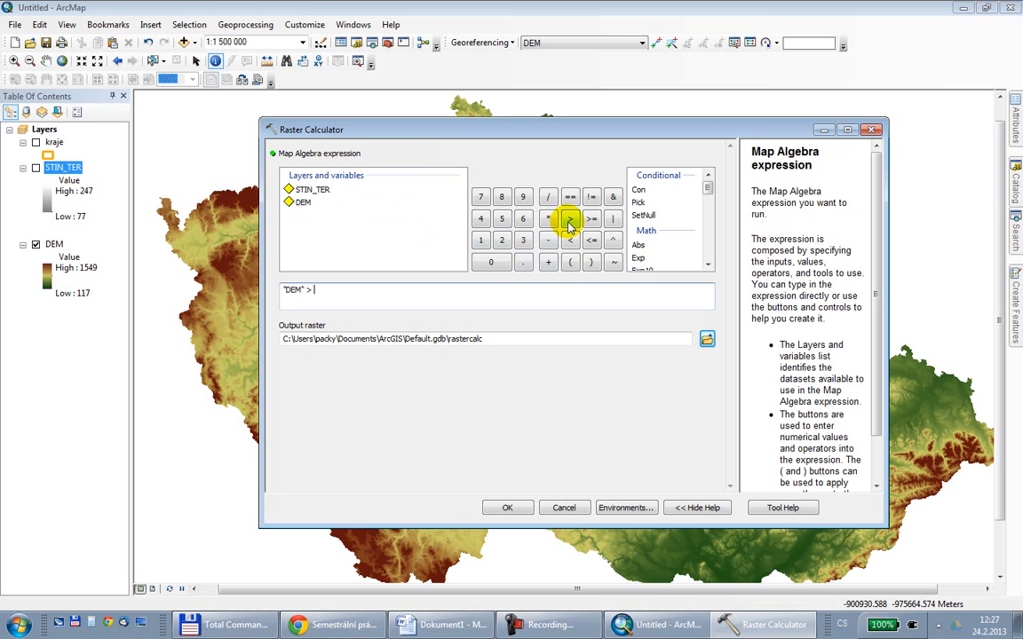
pyautogui.click(481, 240)
pyautogui.click(489, 263)
pyautogui.click(488, 265)
pyautogui.click(487, 266)
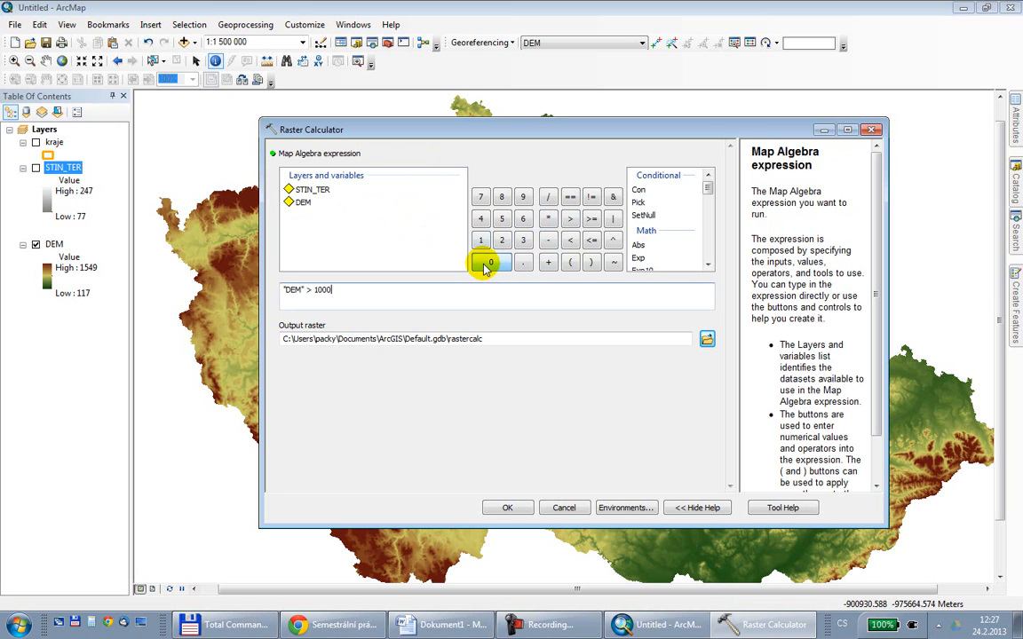
pyautogui.click(507, 508)
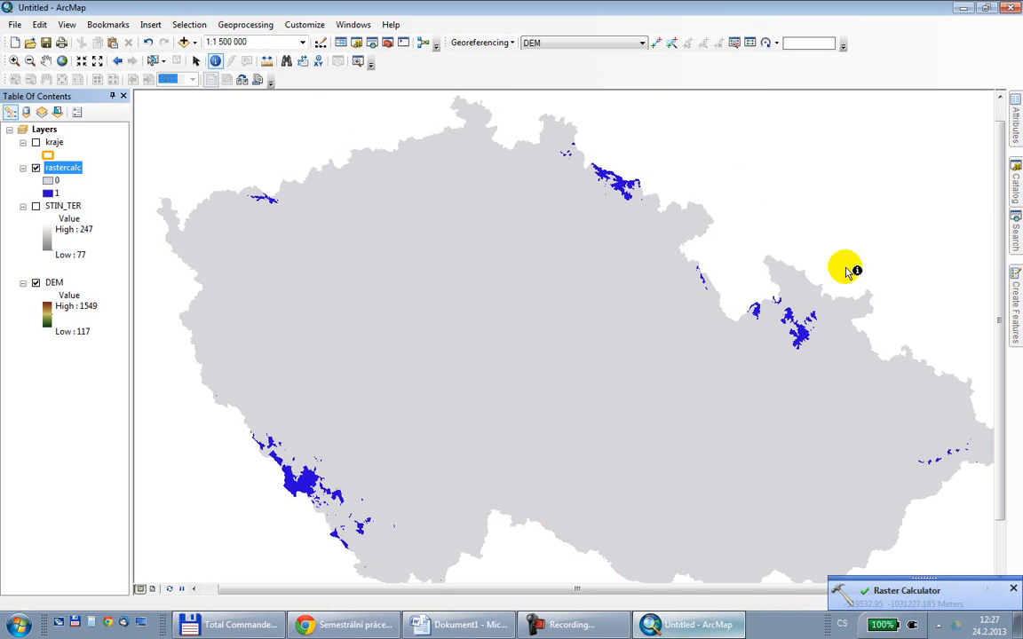
# - Remove value 0 from the rastercalc layer's unique-value symbology and hide the layer
pyautogui.rightClick(73, 169)
pyautogui.click(130, 381)
pyautogui.click(423, 293)
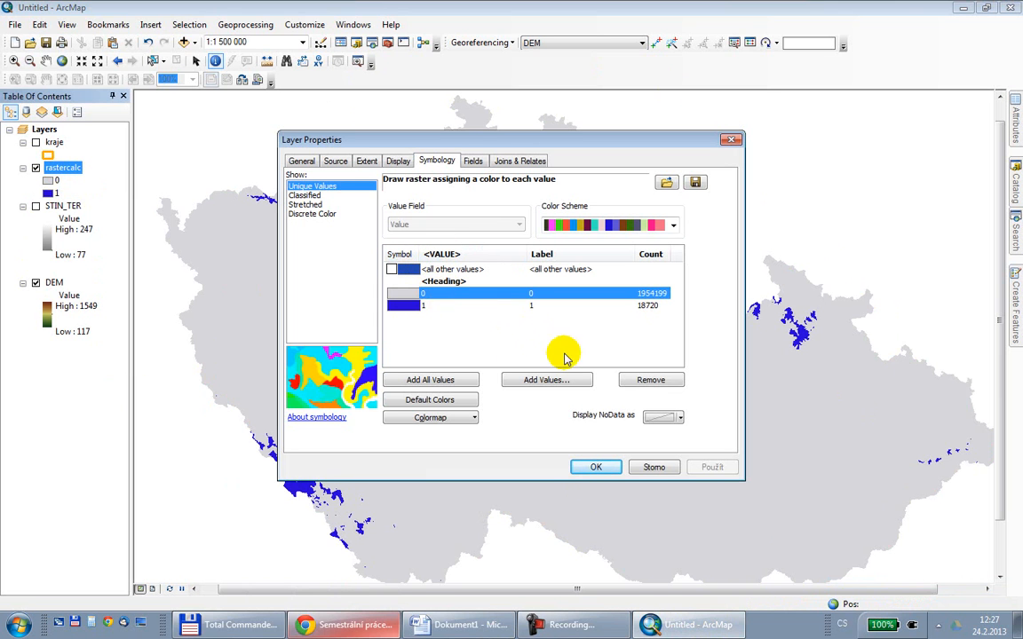
pyautogui.click(650, 380)
pyautogui.click(600, 467)
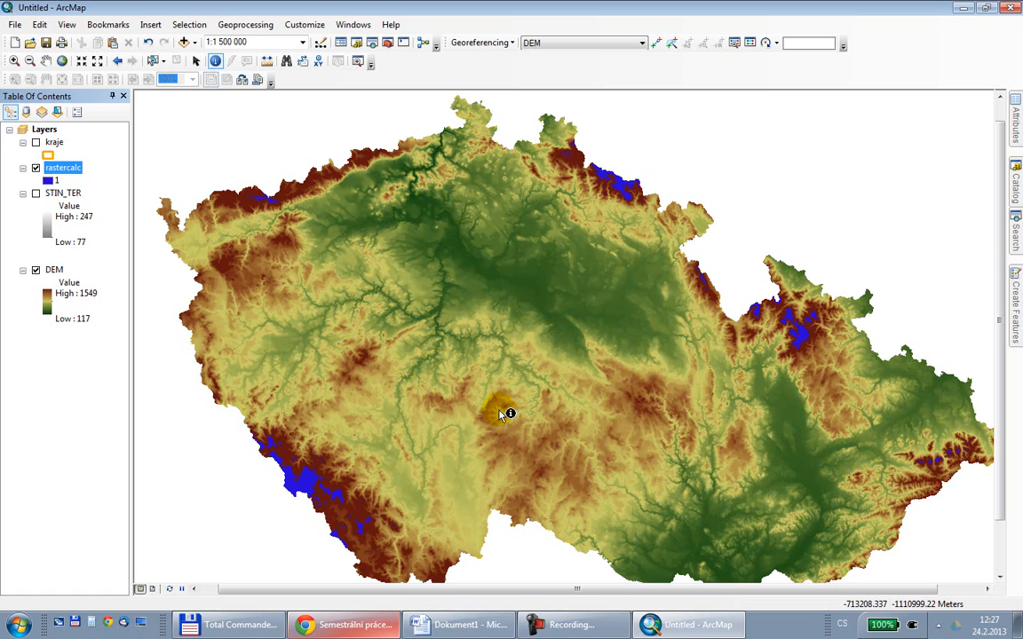
pyautogui.click(36, 168)
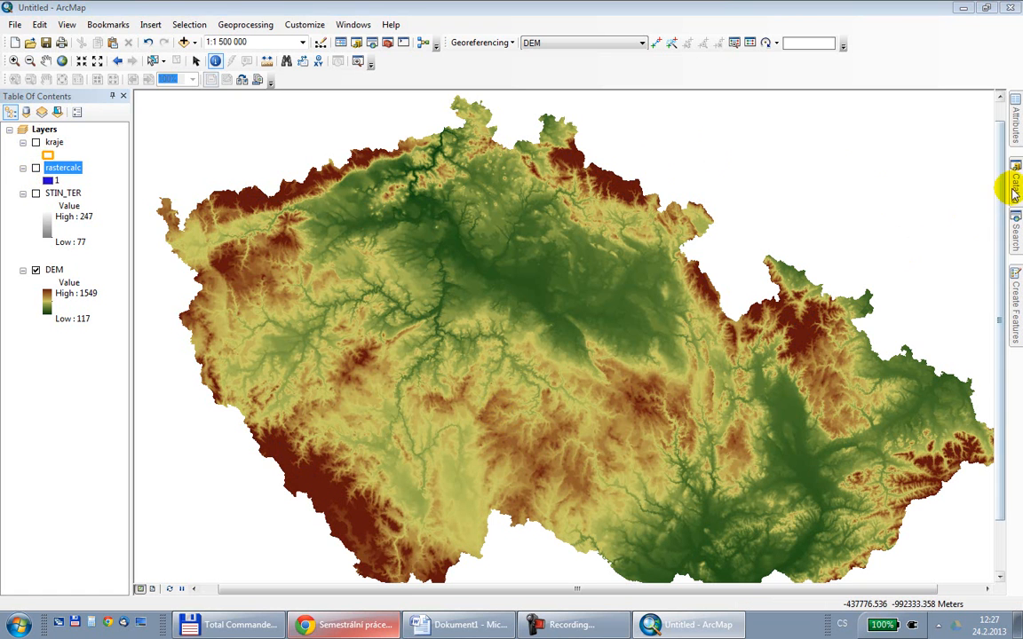
# - Try to run the Raster Calculator with "DEM" > 800 & "DEM" < 1000, keeping rastercalc1 as the output raster
pyautogui.moveTo(1012, 229)
pyautogui.click(858, 203)
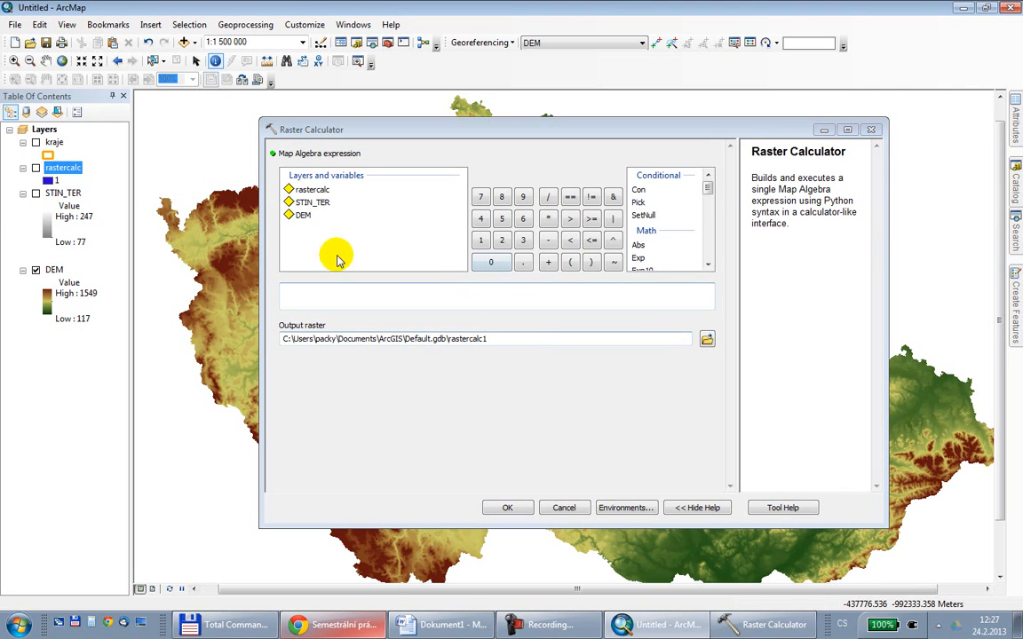
pyautogui.doubleClick(302, 216)
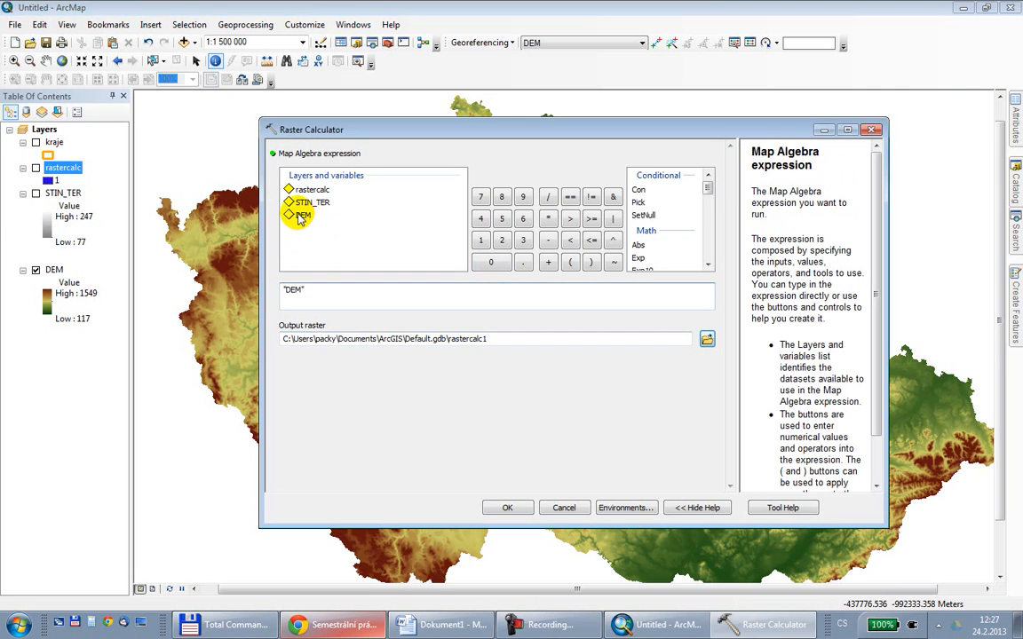
pyautogui.click(570, 220)
pyautogui.click(501, 197)
pyautogui.click(491, 262)
pyautogui.click(491, 262)
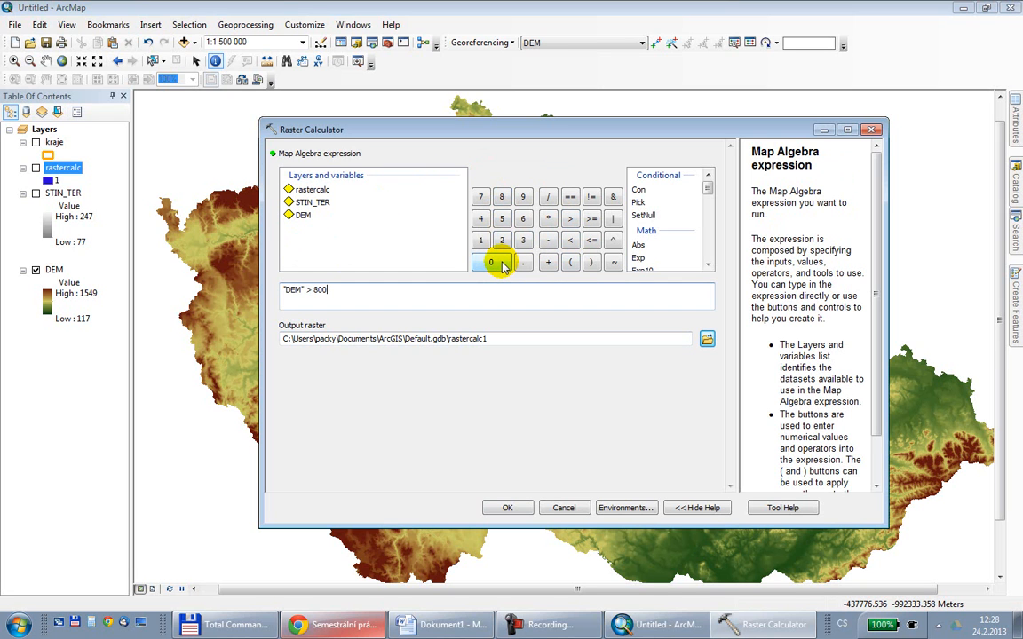
pyautogui.click(613, 197)
pyautogui.doubleClick(301, 215)
pyautogui.click(568, 242)
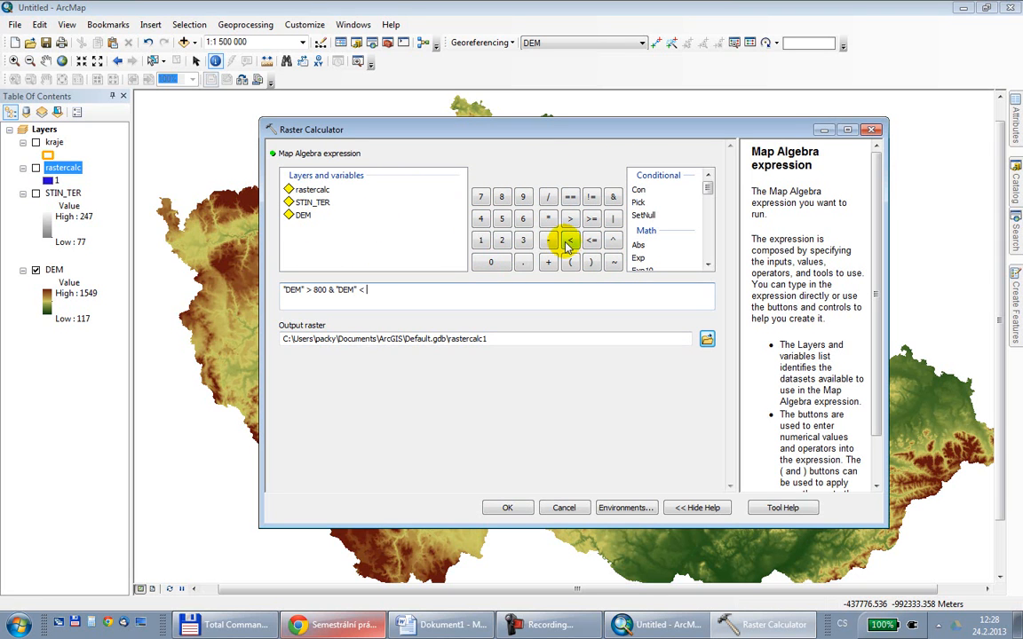
pyautogui.click(484, 243)
pyautogui.click(490, 262)
pyautogui.doubleClick(490, 262)
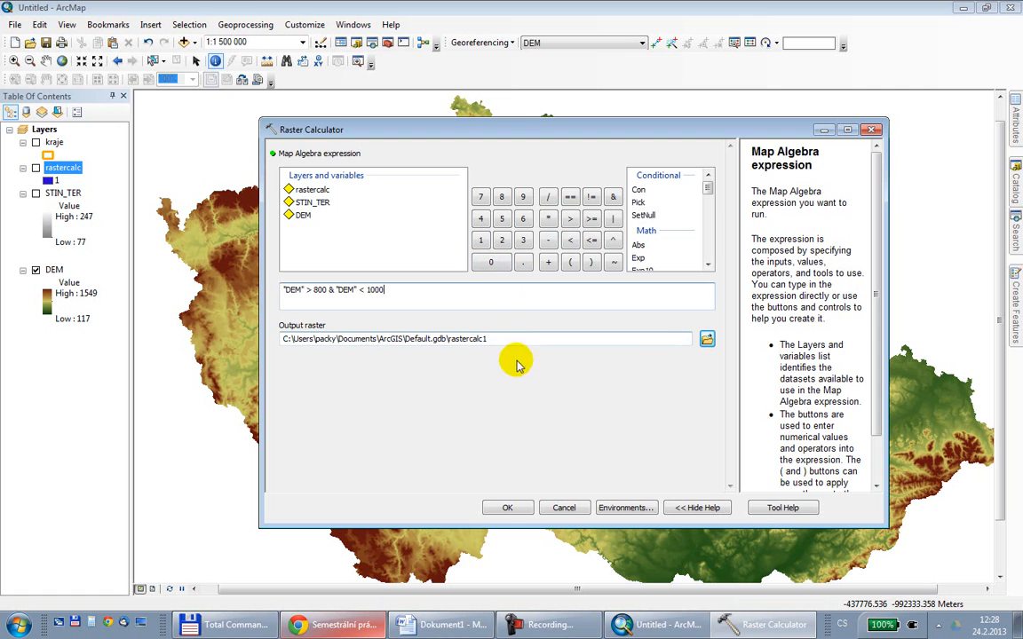
pyautogui.click(507, 507)
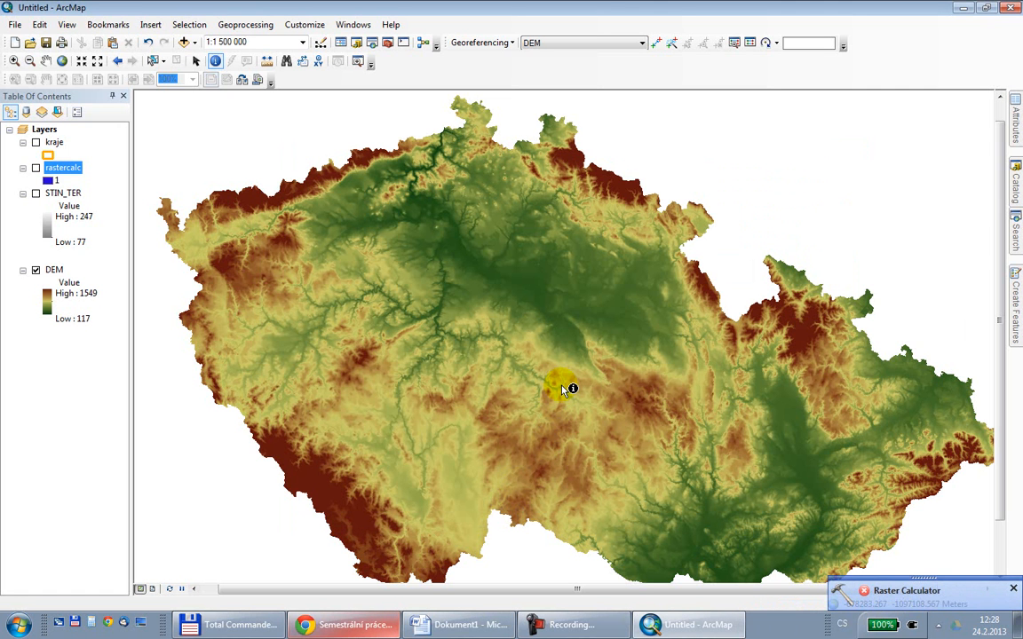
# - Review the result messages of the failed Raster Calculator run
pyautogui.click(874, 591)
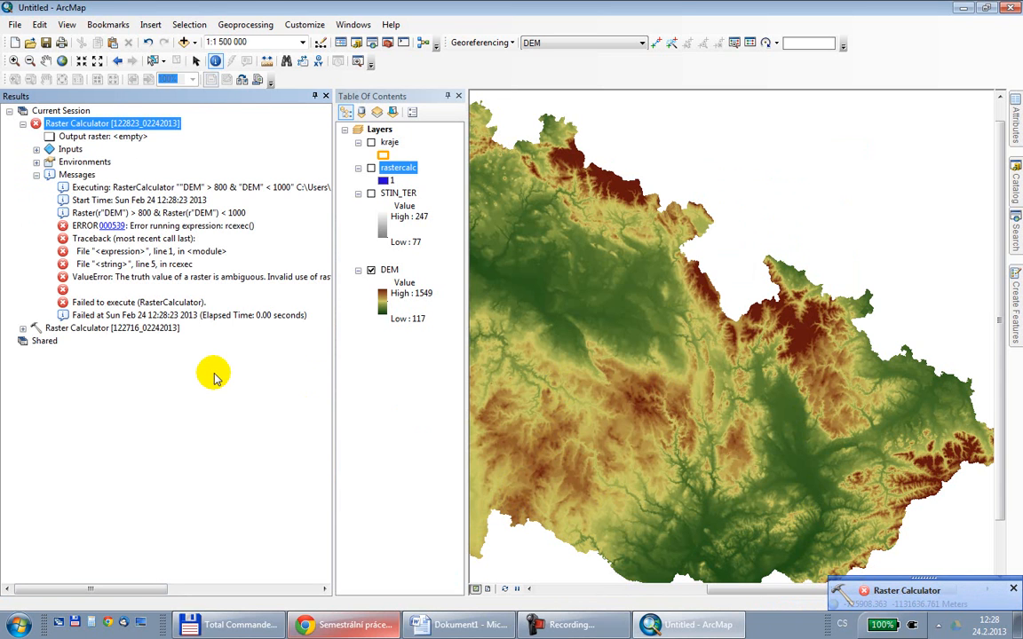
pyautogui.click(325, 95)
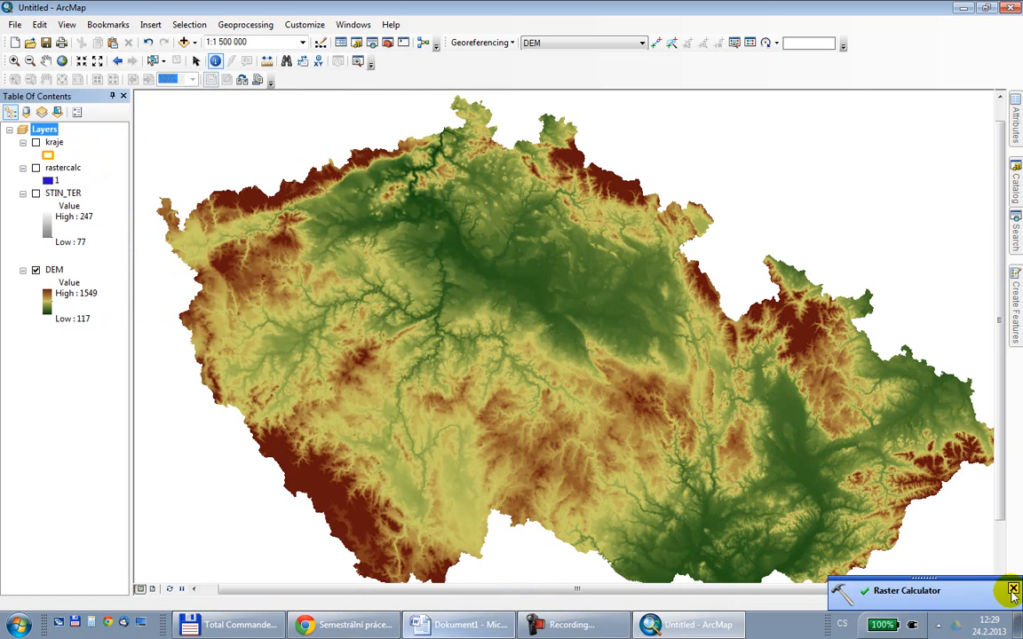
# - Reopen the Raster Calculator and build the expression "DEM" > 800 & "DEM" < 1000
pyautogui.moveTo(1018, 181)
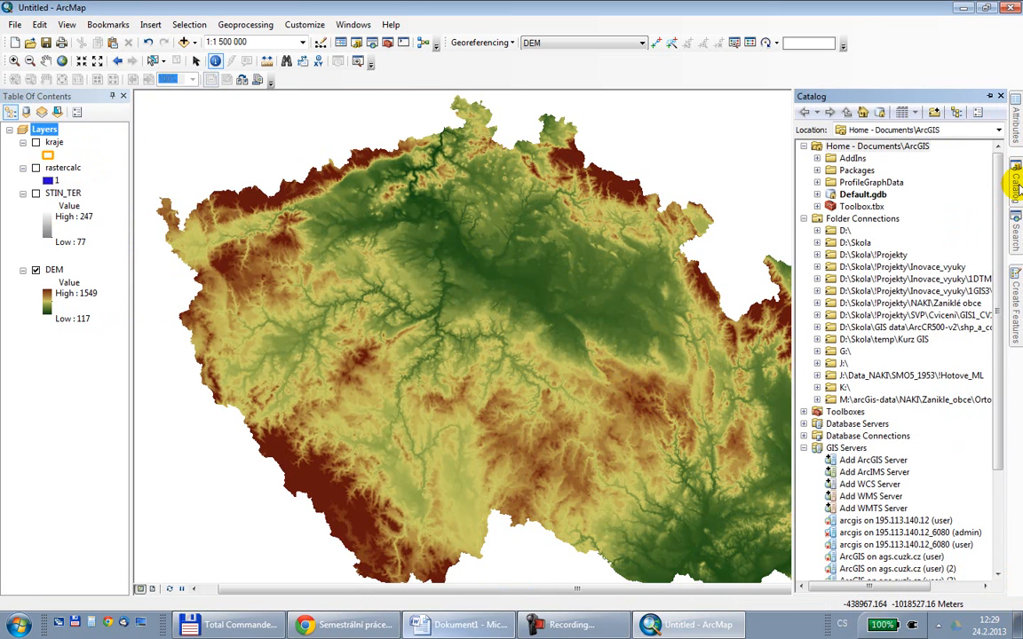
pyautogui.moveTo(1012, 222)
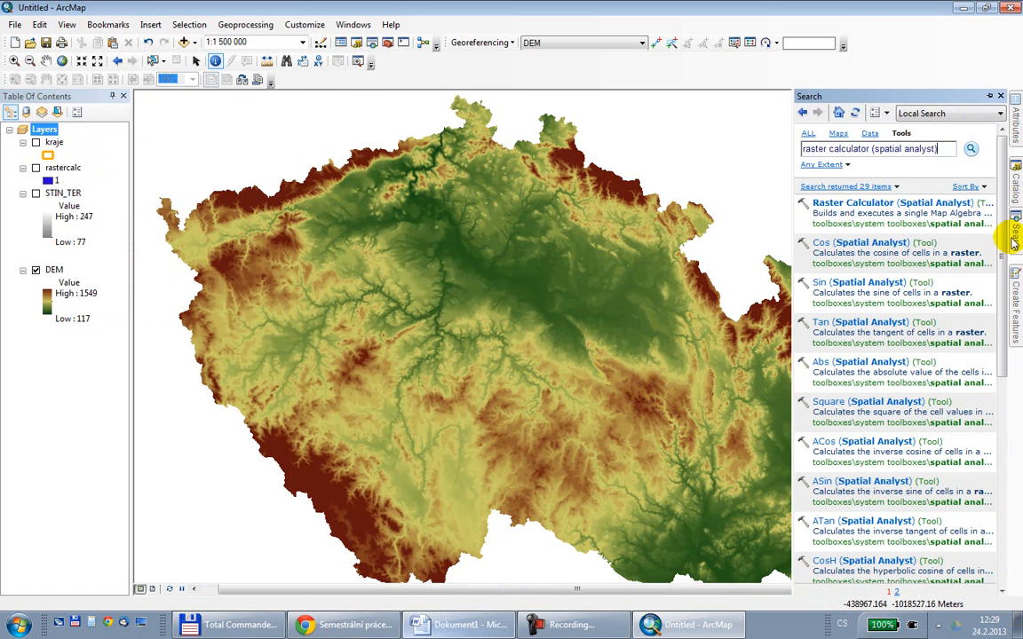
pyautogui.click(835, 204)
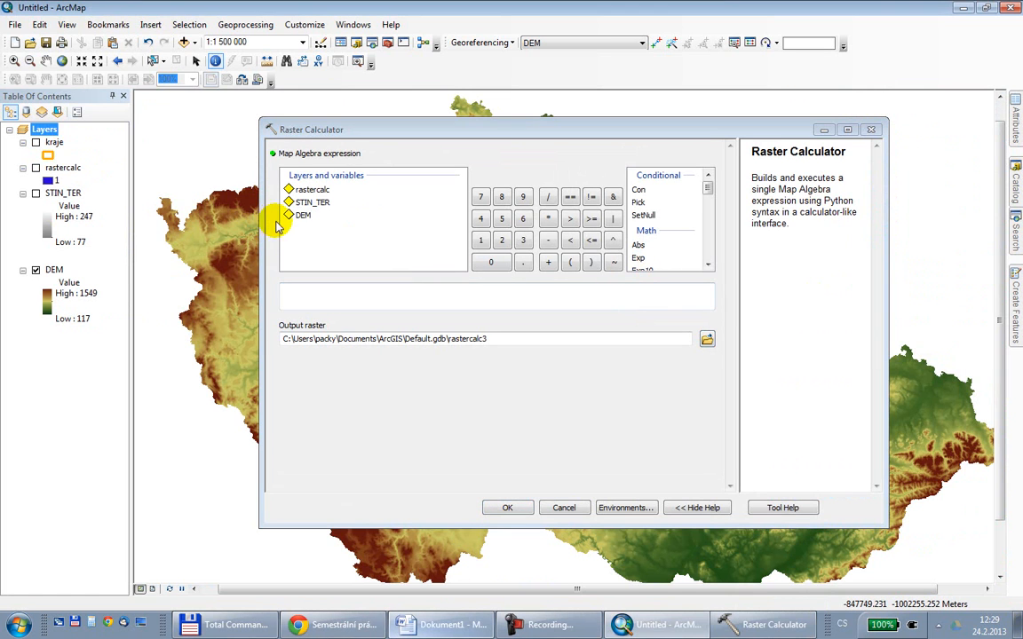
pyautogui.doubleClick(303, 217)
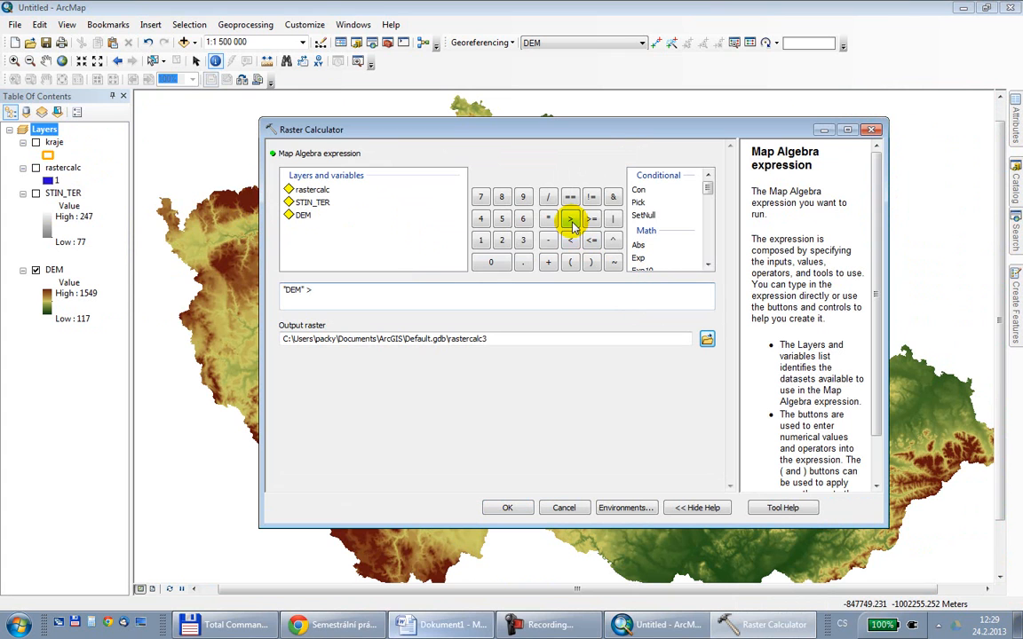
pyautogui.click(501, 196)
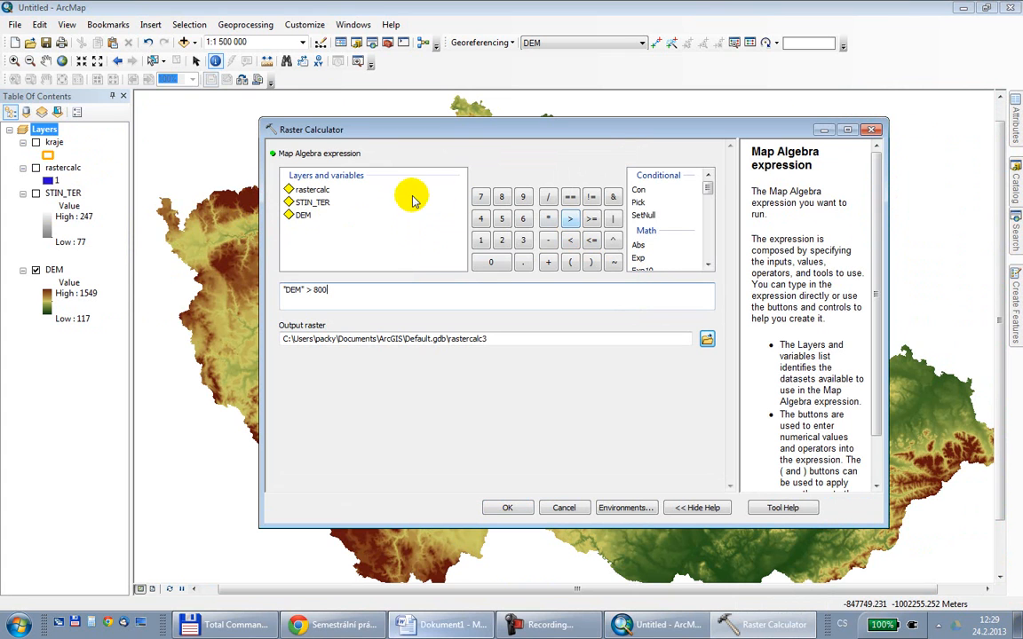
pyautogui.click(616, 199)
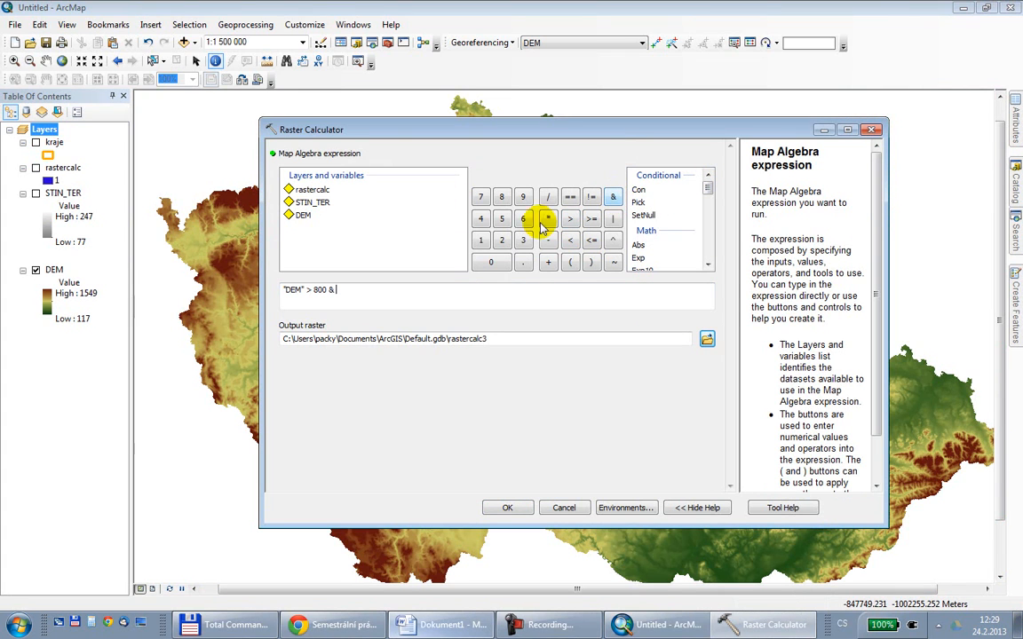
pyautogui.doubleClick(300, 216)
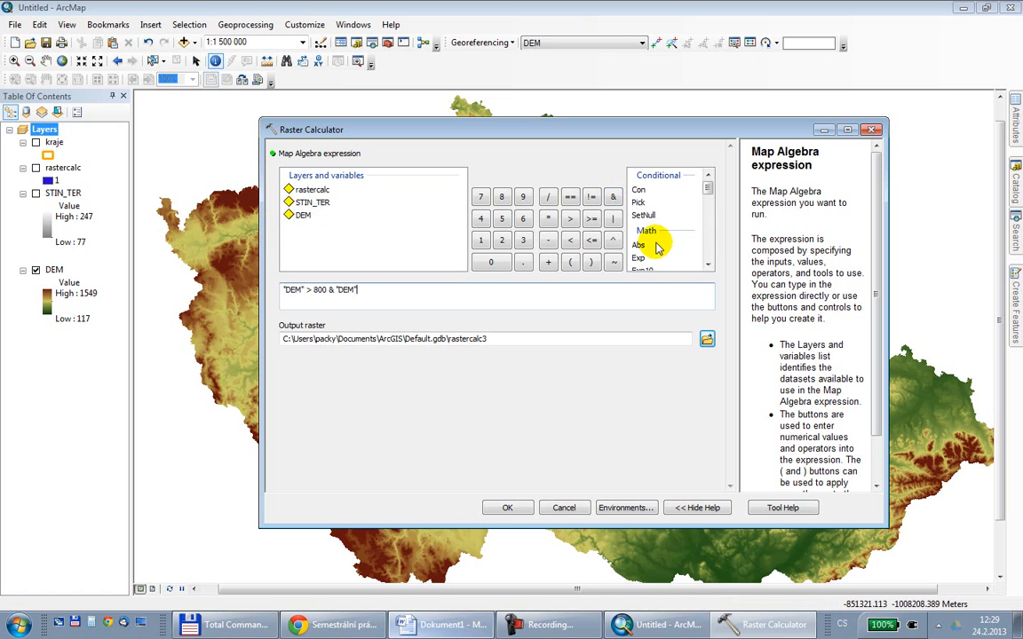
pyautogui.click(570, 240)
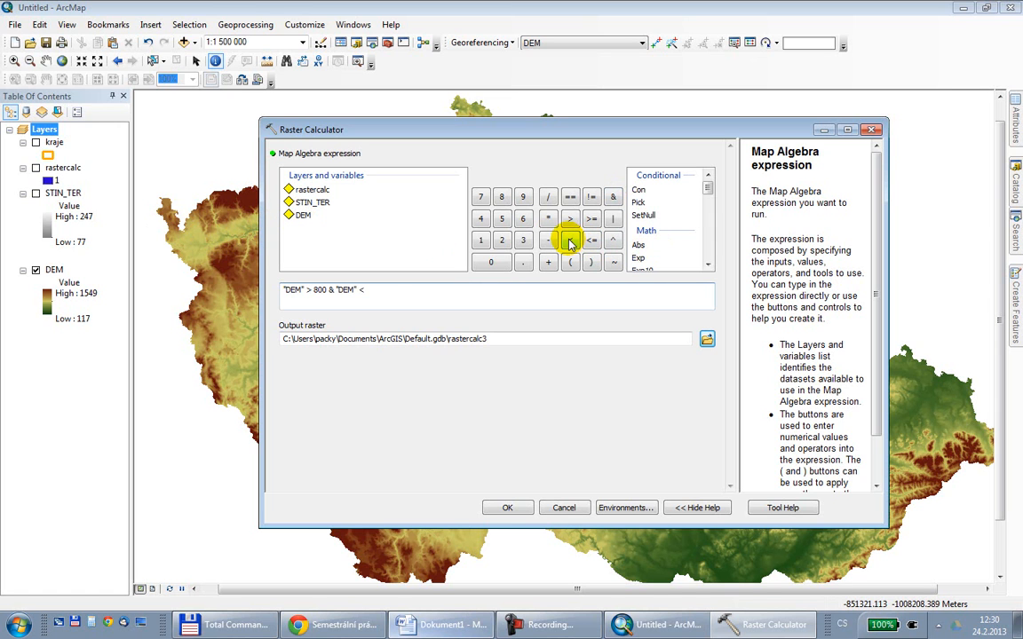
pyautogui.write('1000')
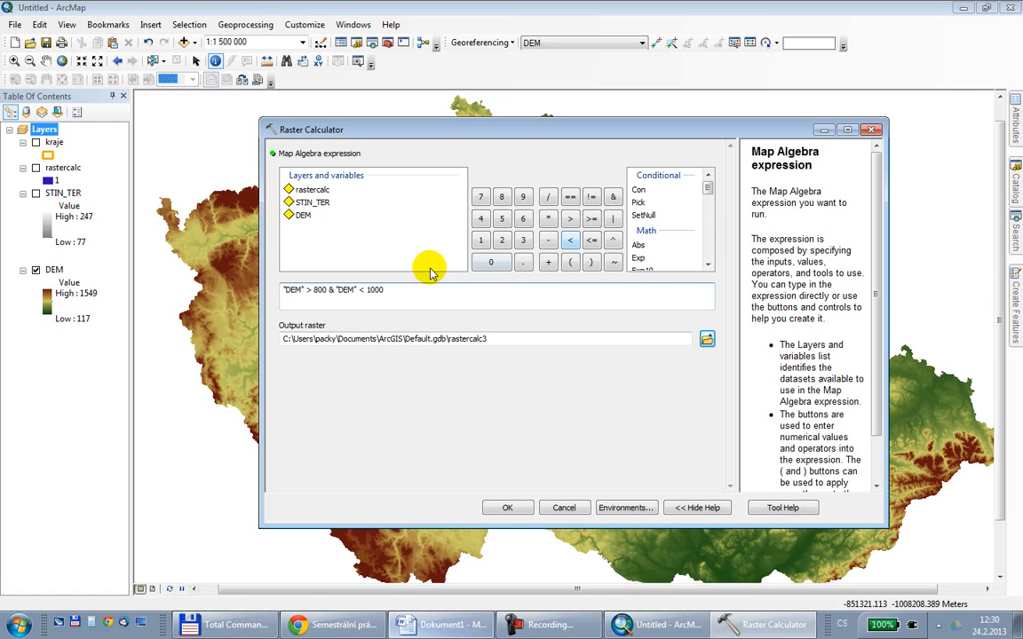
# - Enclose both conditions in parentheses as ("DEM" > 800) & ("DEM" < 1000) and run the calculation with output raster rastercalc3
pyautogui.click(282, 290)
pyautogui.write('(')
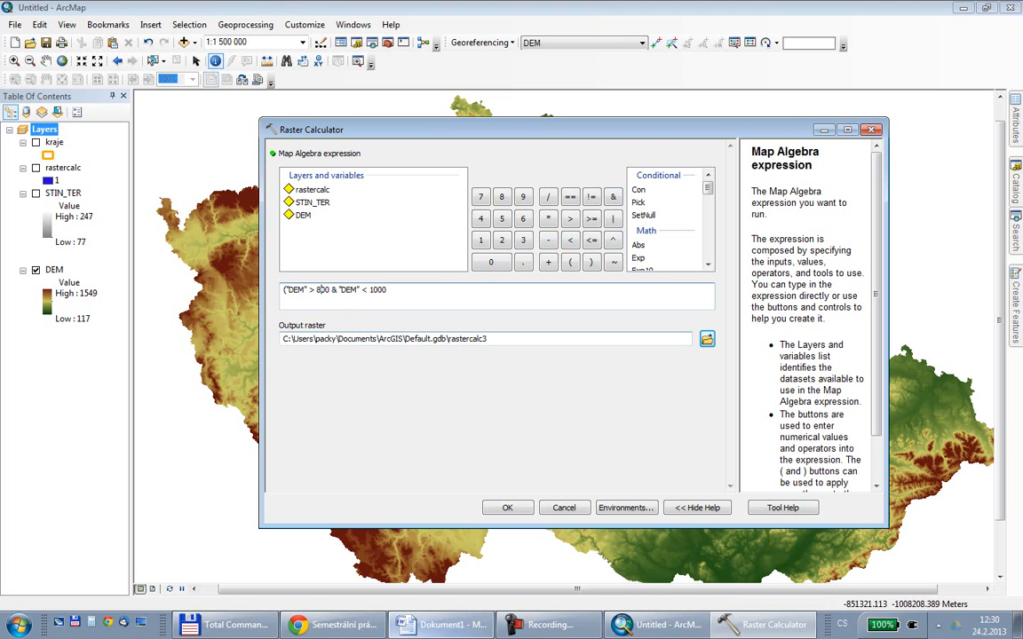
pyautogui.write(')')
pyautogui.click(342, 290)
pyautogui.write('(')
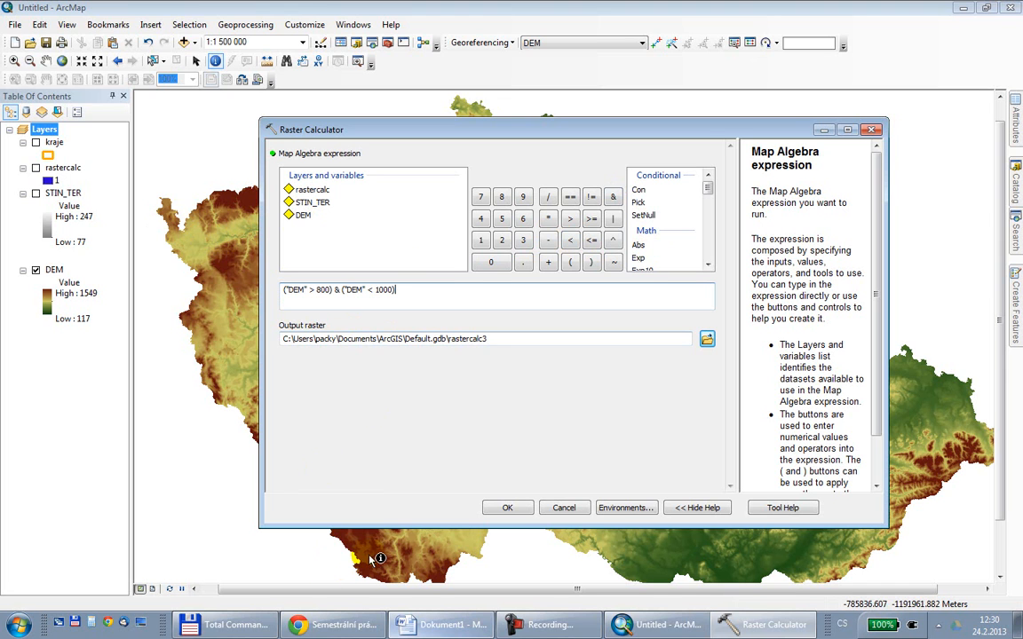
pyautogui.click(498, 509)
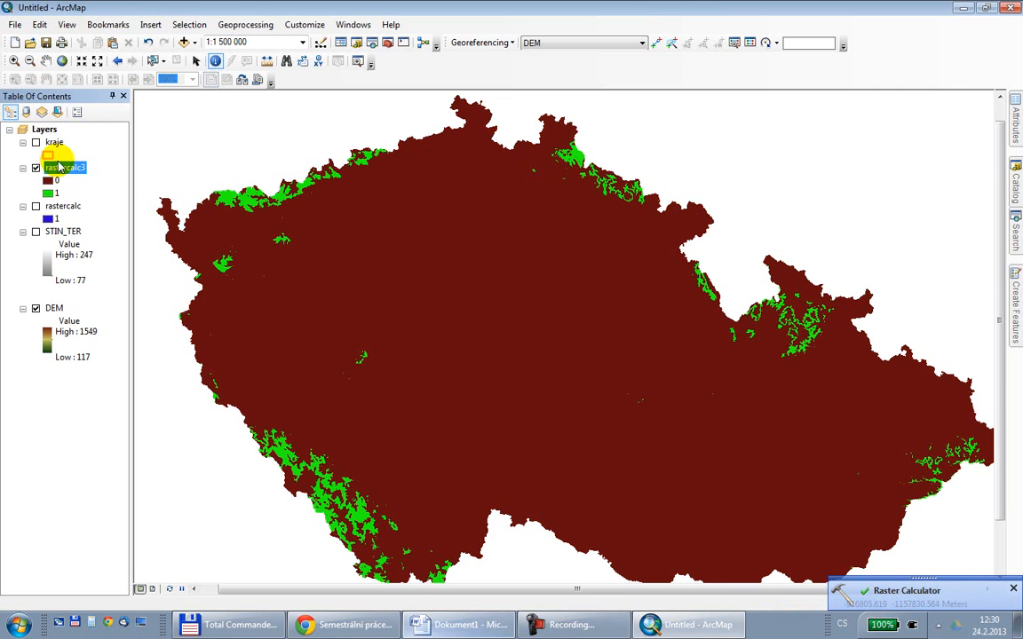
# - Remove value 0 from the rastercalc3 layer's unique-value symbology and show the STIN_TER layer
pyautogui.rightClick(57, 170)
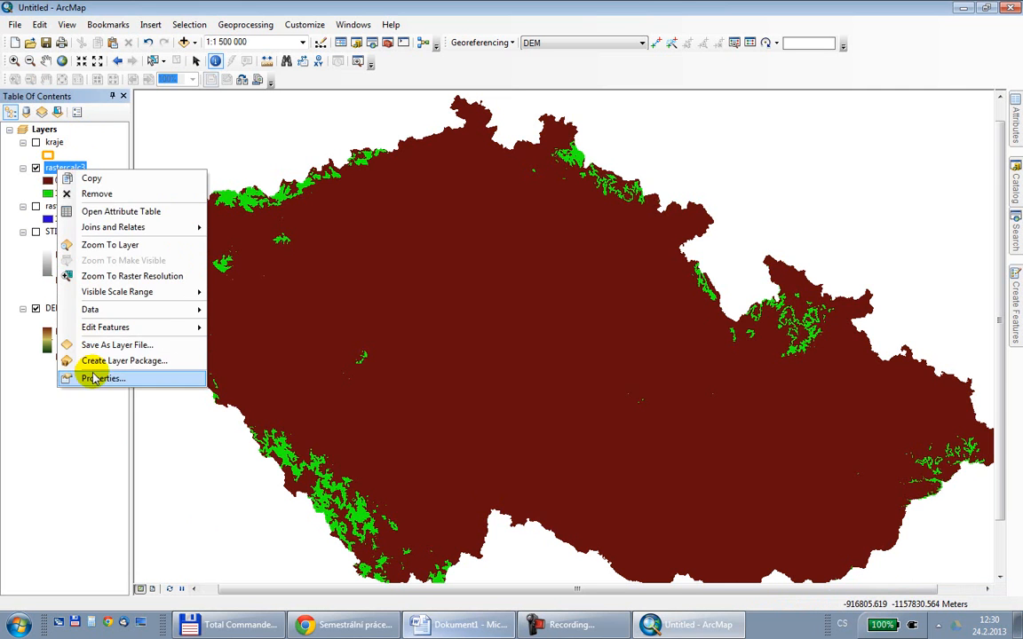
pyautogui.click(93, 378)
pyautogui.click(402, 295)
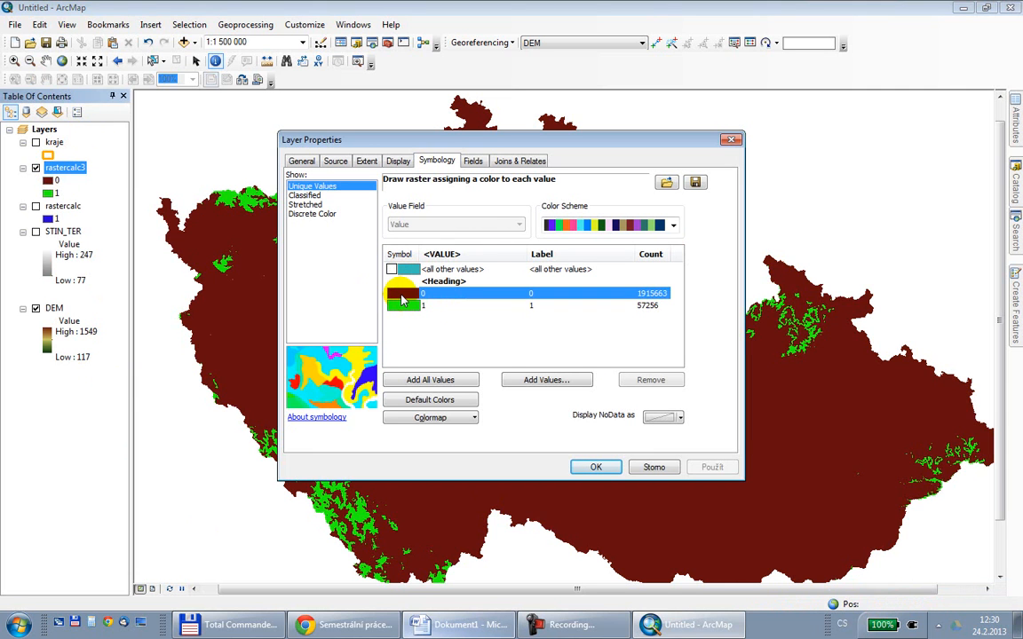
pyautogui.click(671, 383)
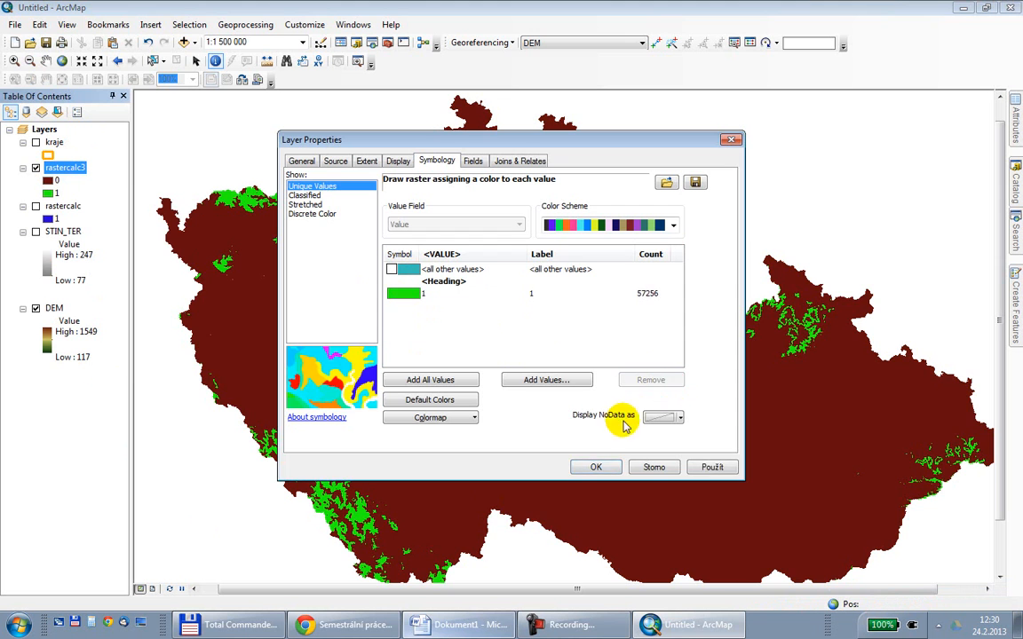
pyautogui.click(597, 468)
pyautogui.click(35, 219)
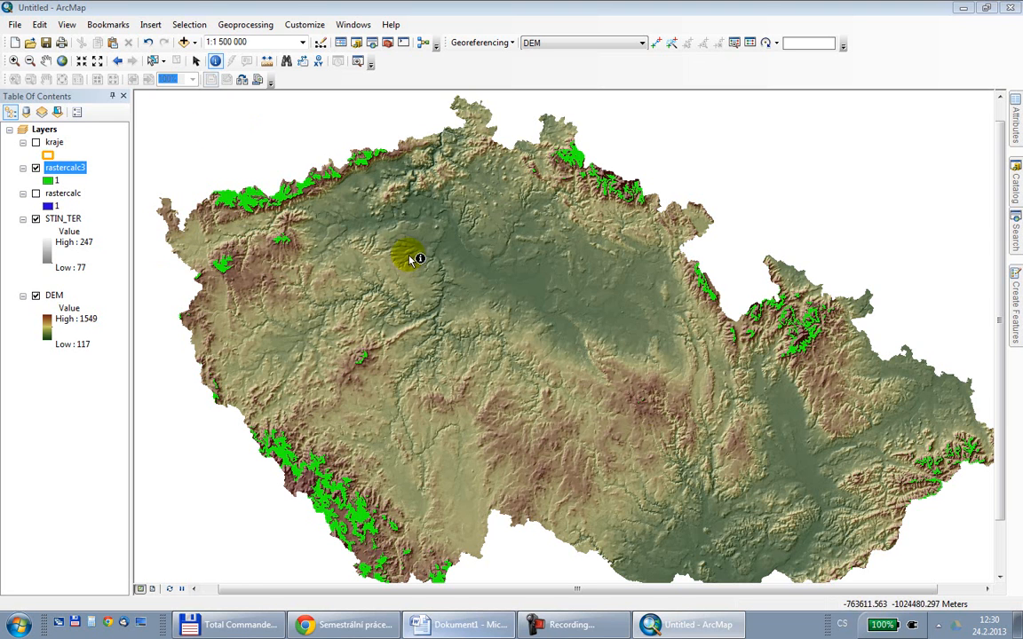
# - Search for slope (3d analyst), open the Slope (3D Analyst) tool and set DEM as its input raster
pyautogui.moveTo(1018, 238)
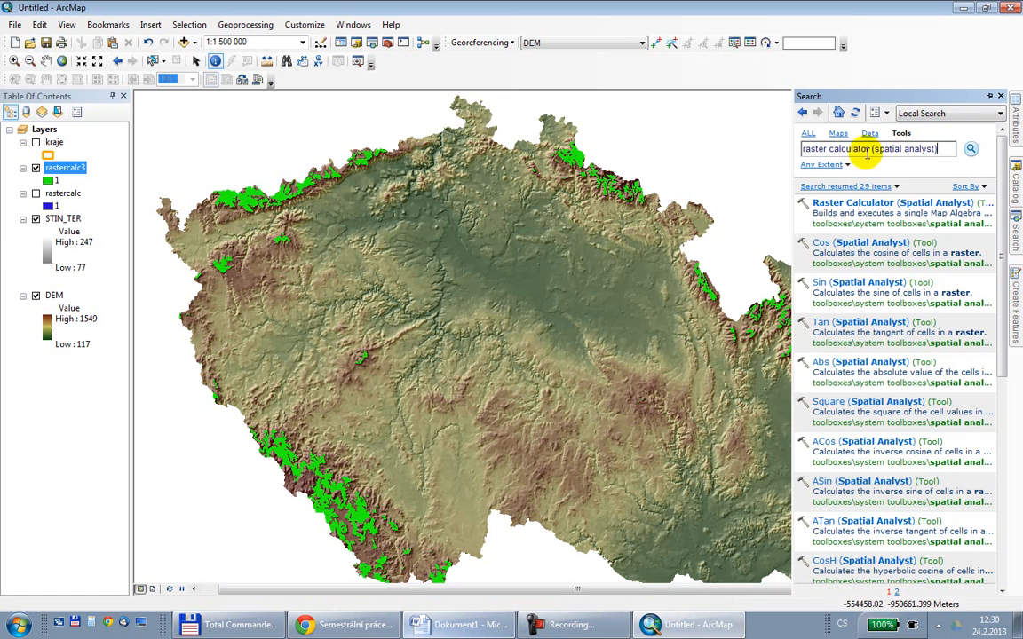
pyautogui.moveTo(943, 150); pyautogui.dragTo(815, 164)
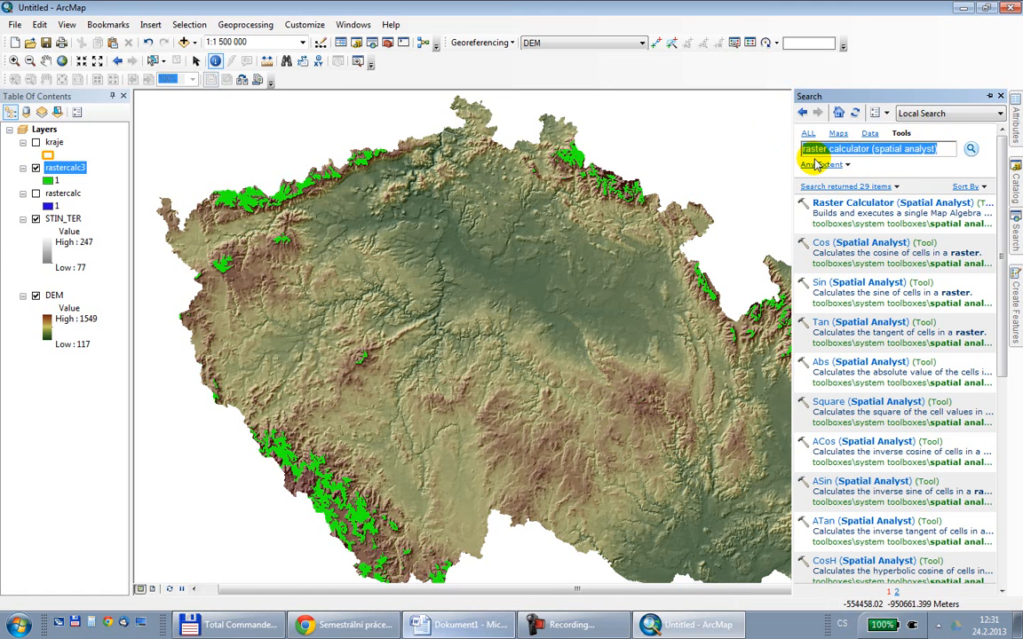
pyautogui.write('slope')
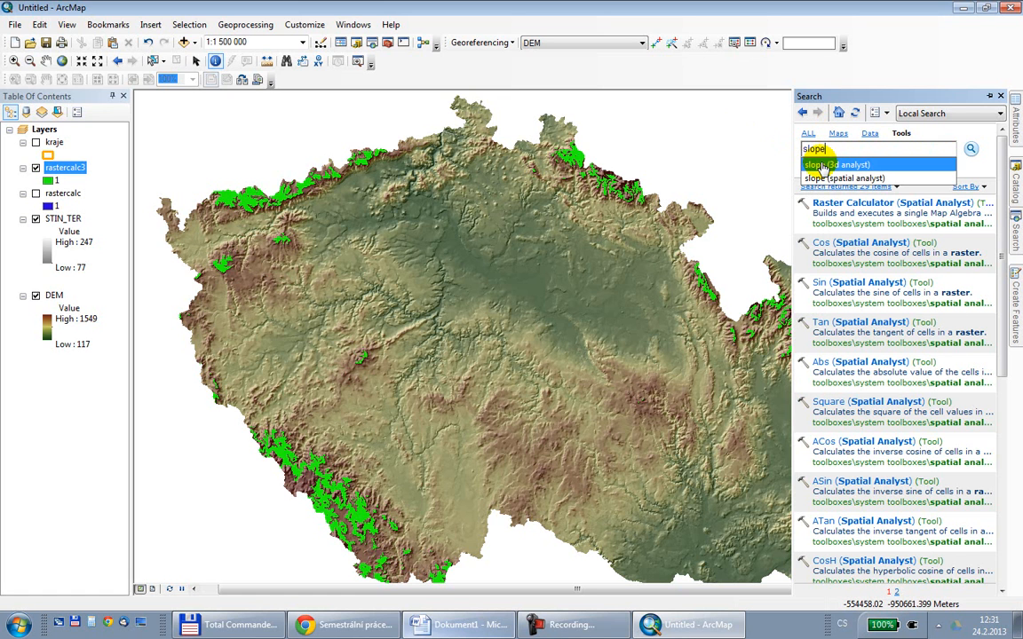
pyautogui.click(824, 166)
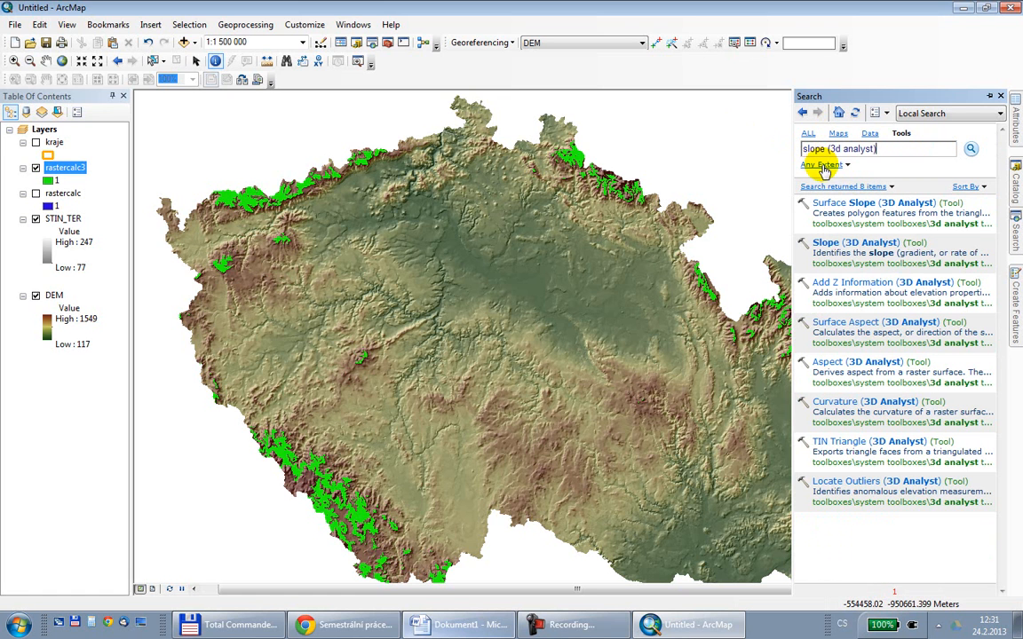
pyautogui.click(839, 243)
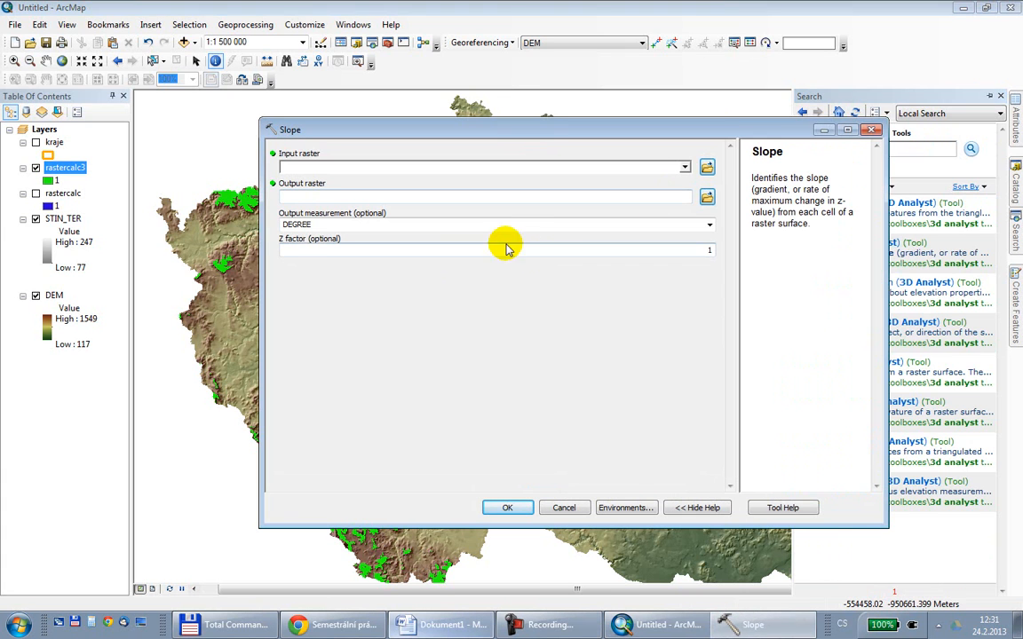
pyautogui.moveTo(65, 301); pyautogui.dragTo(332, 163)
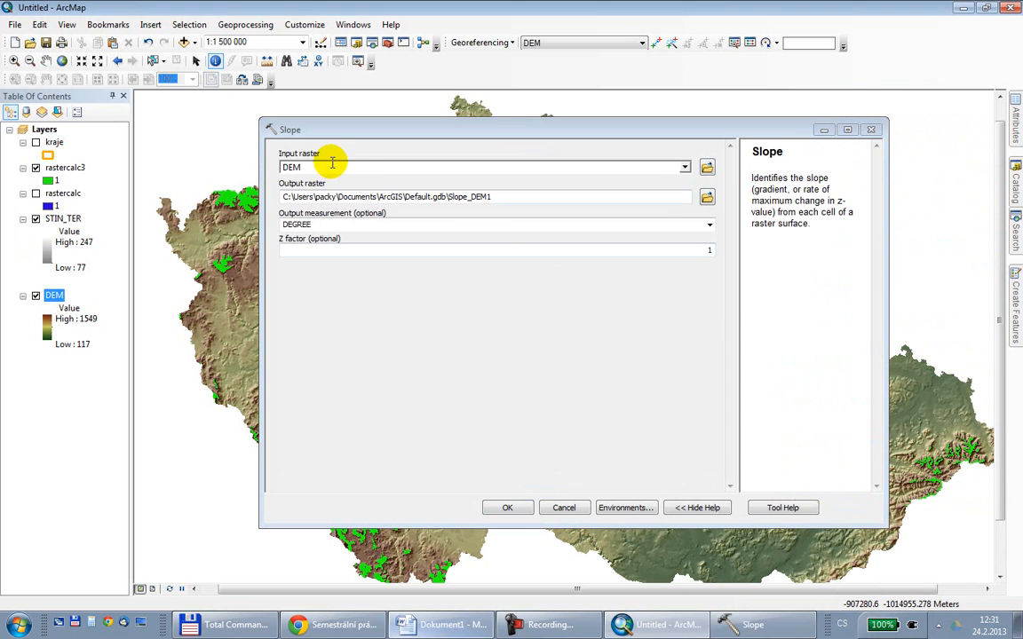
# - Set the Slope output raster to sklon in the Cviceni\GIS1_CV3\Vysledky folder
pyautogui.click(707, 196)
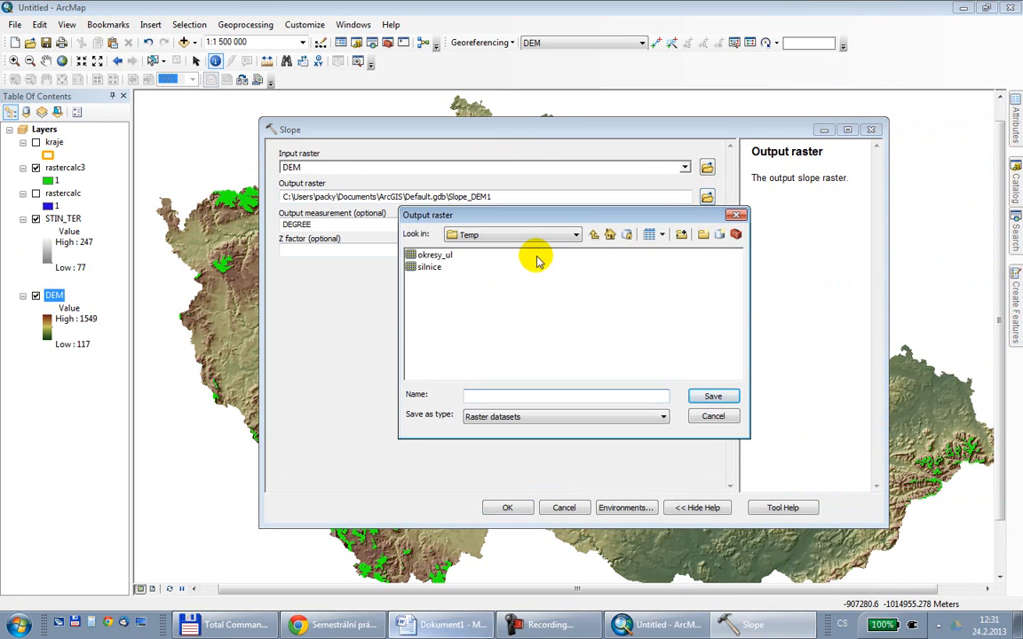
pyautogui.click(594, 235)
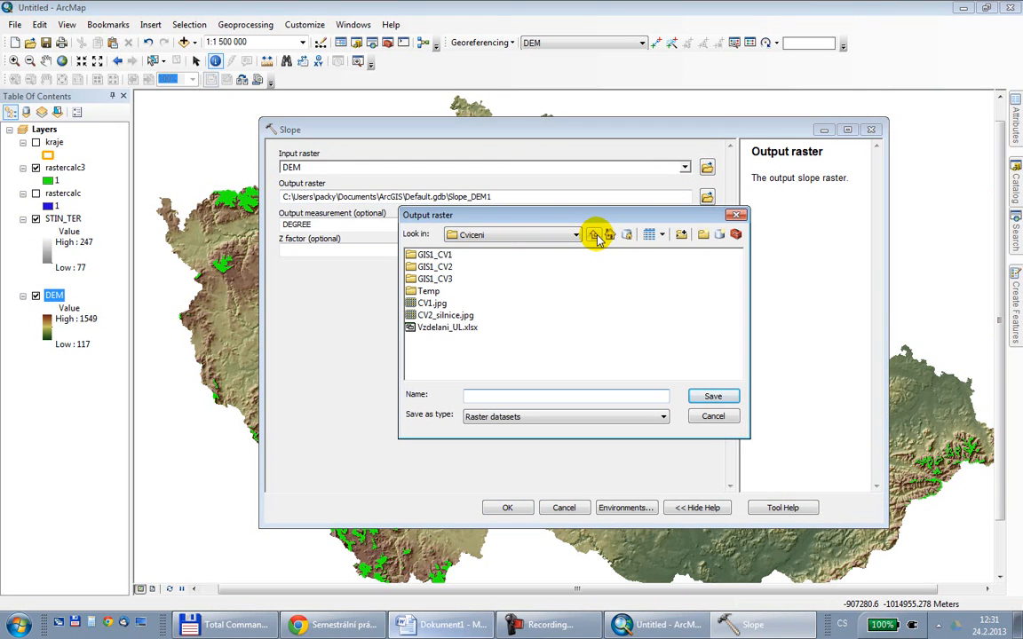
pyautogui.click(594, 234)
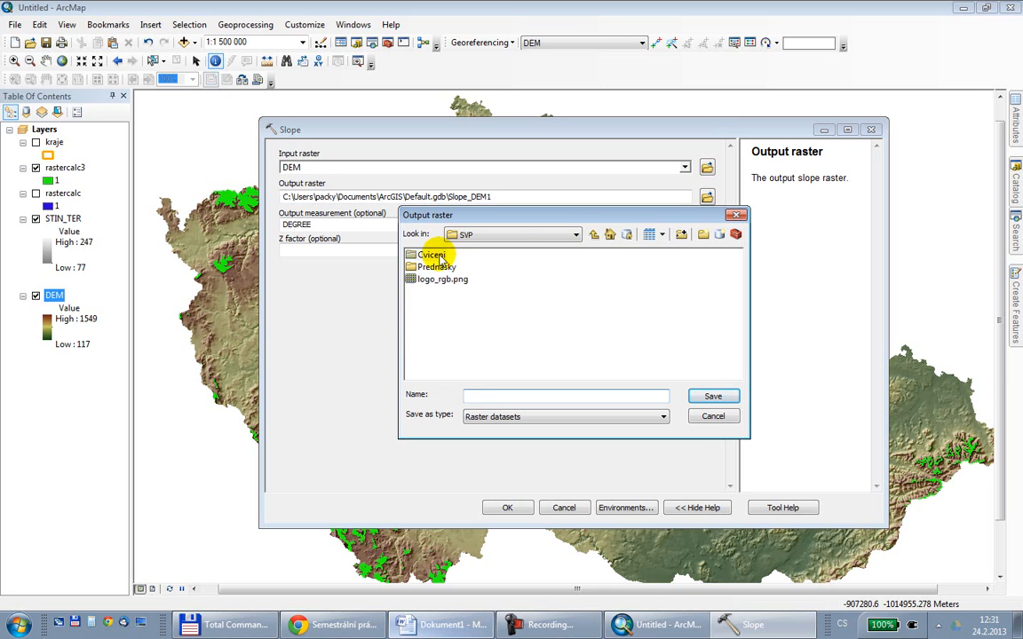
pyautogui.doubleClick(391, 255)
pyautogui.doubleClick(434, 279)
pyautogui.doubleClick(437, 279)
pyautogui.click(499, 395)
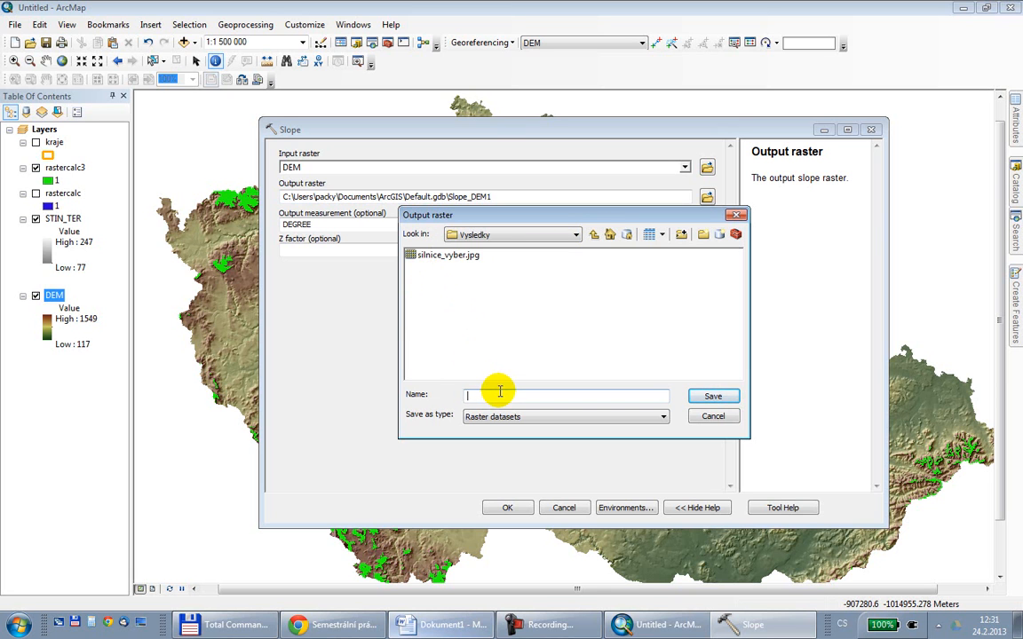
pyautogui.write('sklon')
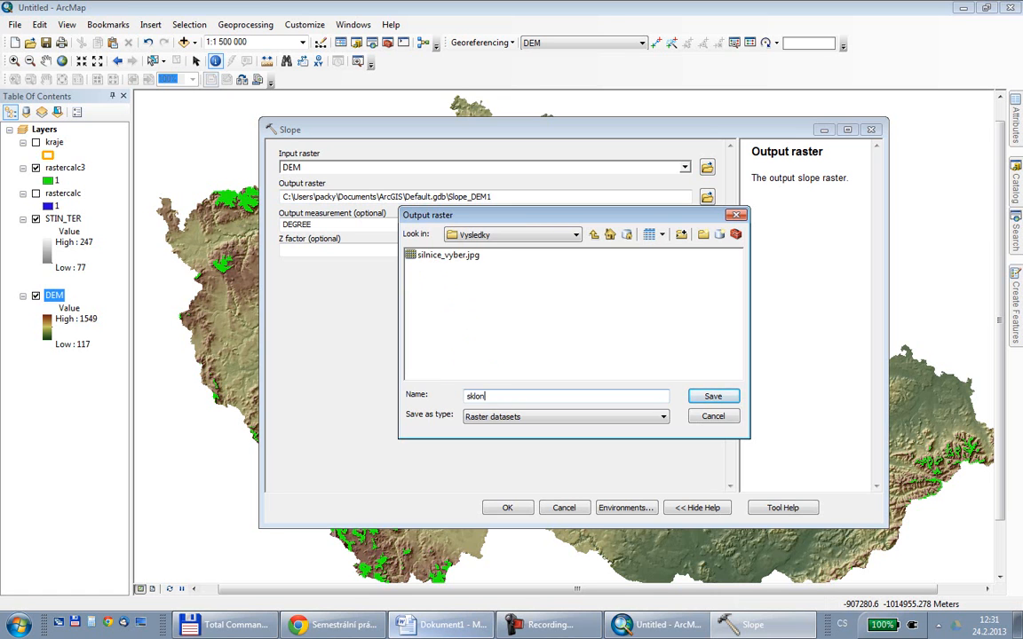
pyautogui.press('Return')
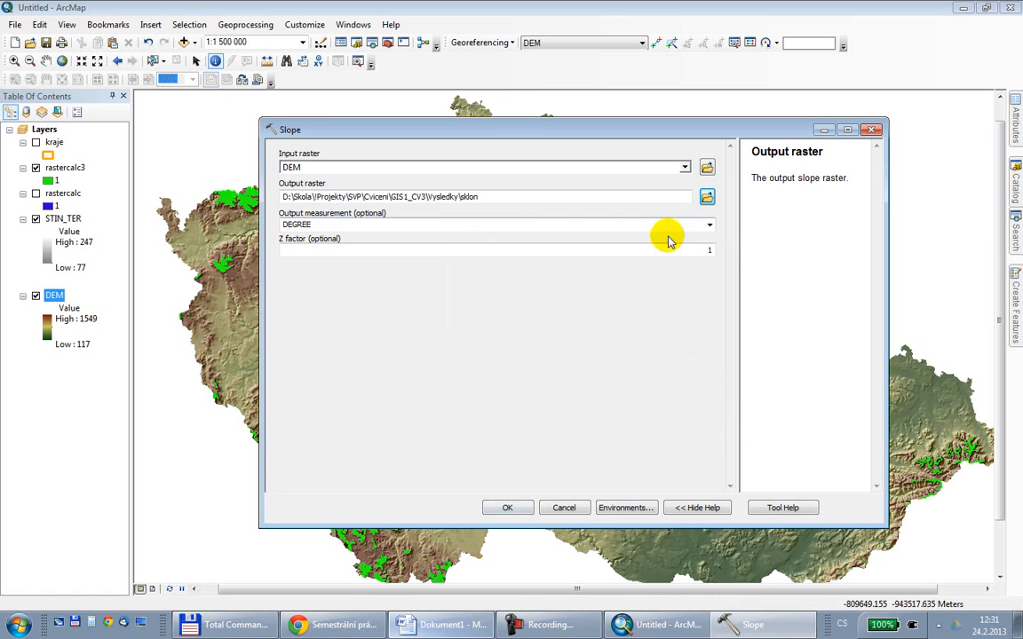
# - Run the Slope tool with DEGREE as the output measurement and inspect the resulting raster
pyautogui.click(710, 226)
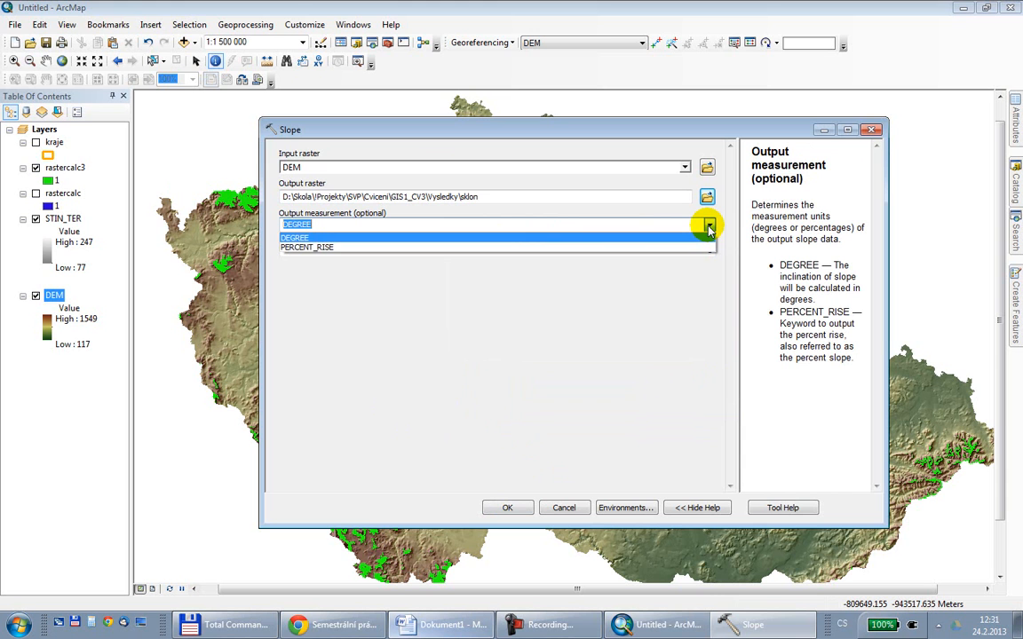
pyautogui.click(702, 237)
pyautogui.click(510, 507)
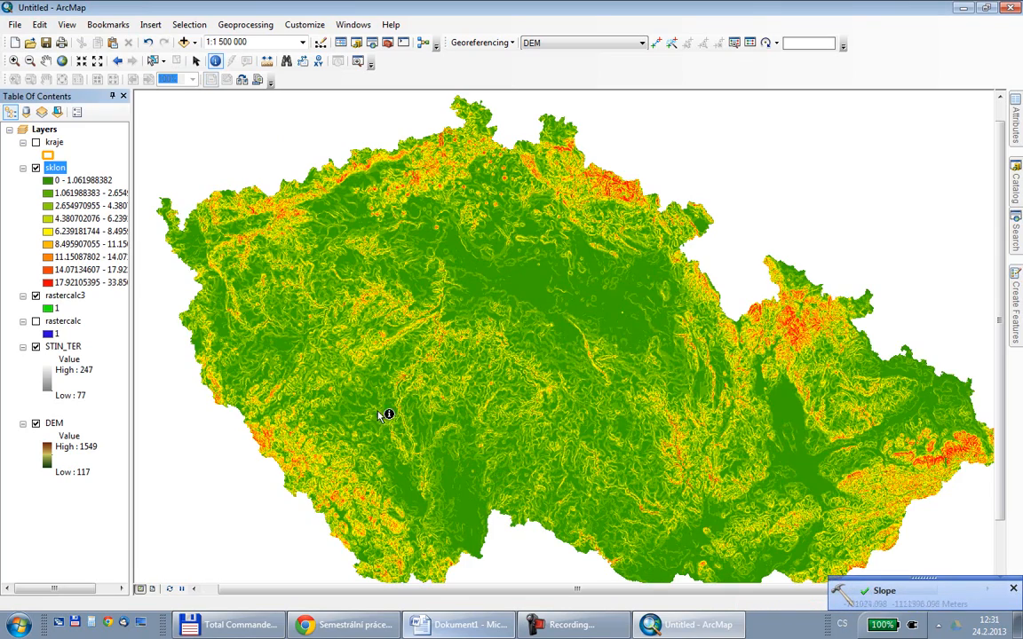
pyautogui.scroll(3, 288, 427)
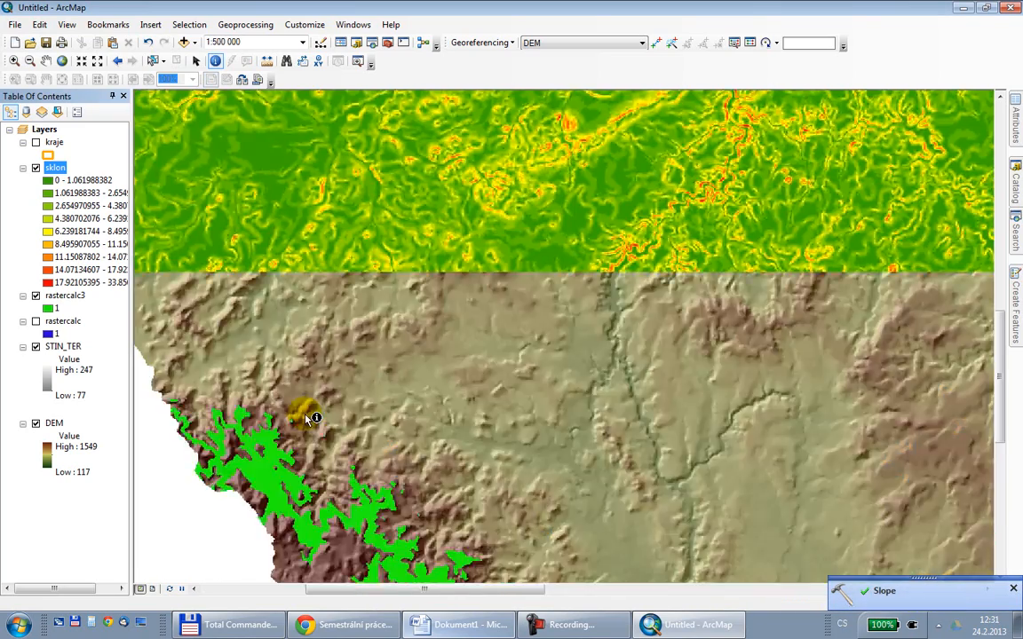
pyautogui.scroll(-2, 309, 419)
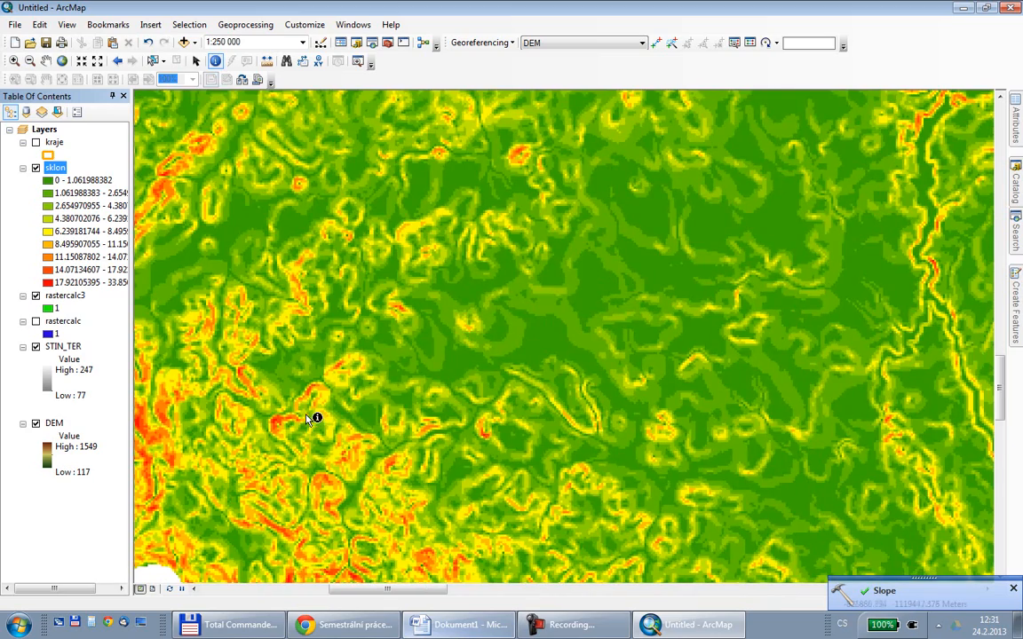
pyautogui.scroll(4, 388, 364)
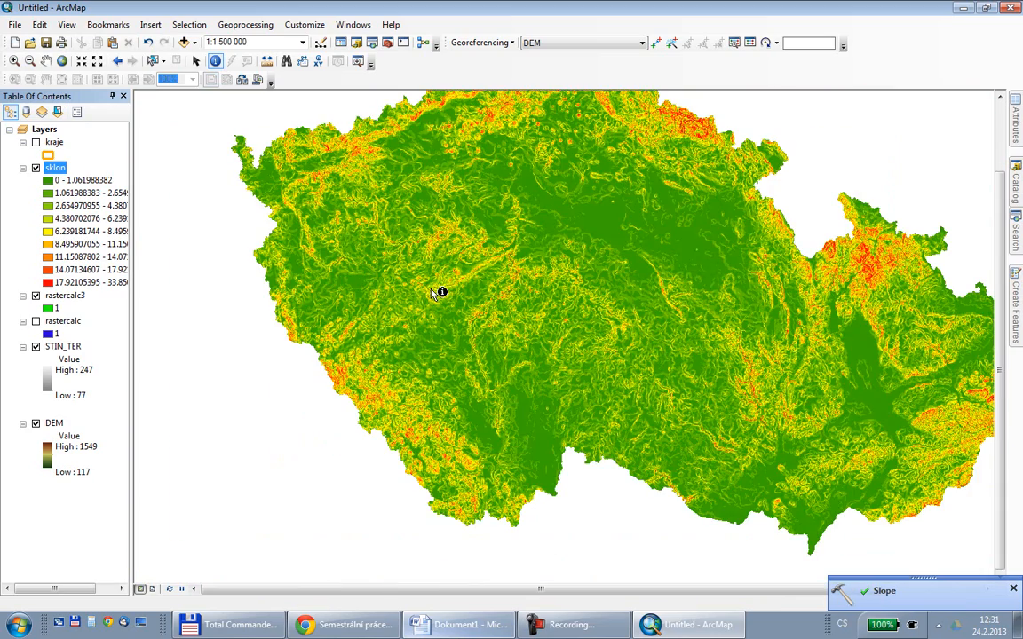
# - Search the tools for raster calculator (spatial analyst) and open the Raster Calculator
pyautogui.scroll(-1, 474, 261)
pyautogui.scroll(-1, 473, 261)
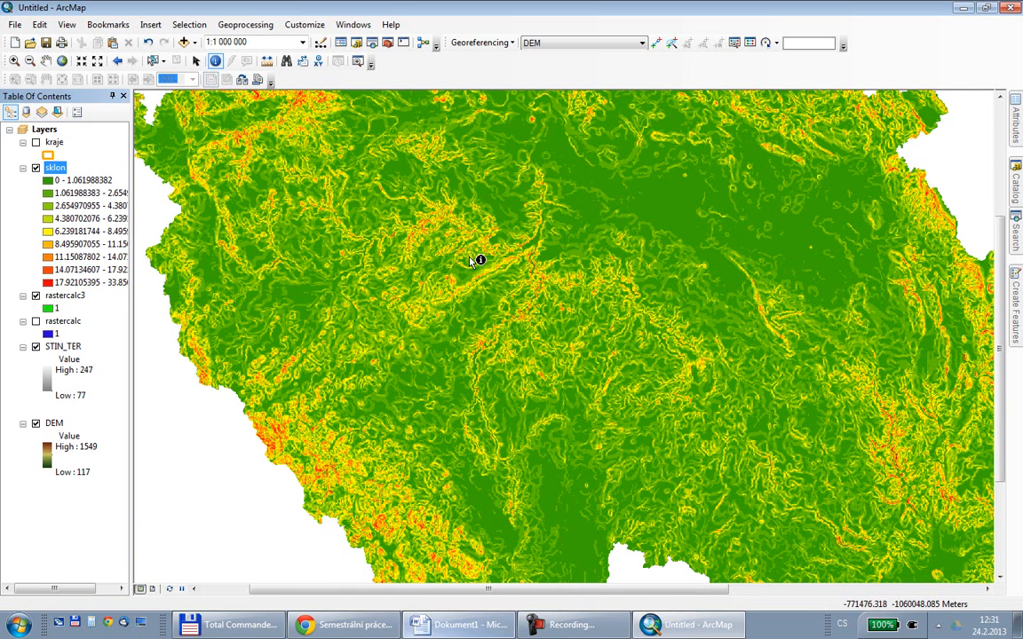
pyautogui.click(981, 233)
pyautogui.click(1015, 229)
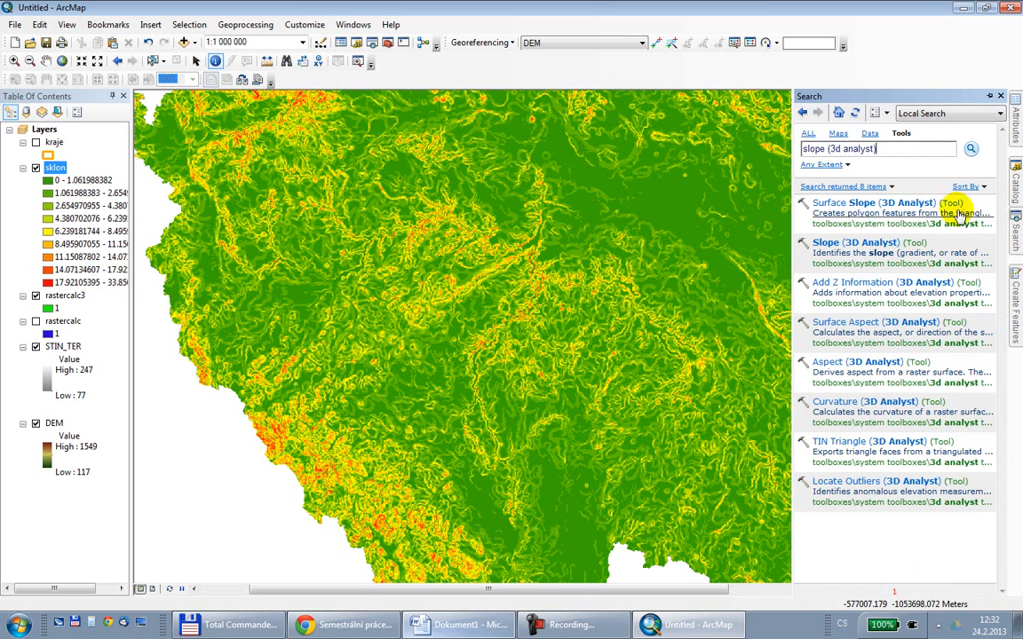
pyautogui.moveTo(900, 151); pyautogui.dragTo(799, 149)
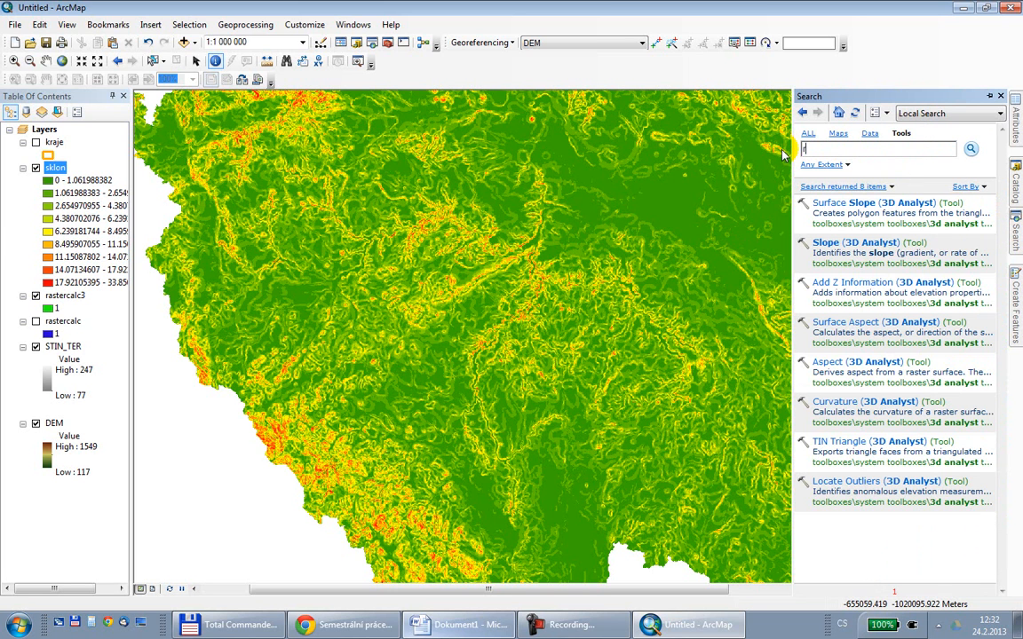
pyautogui.write('raster')
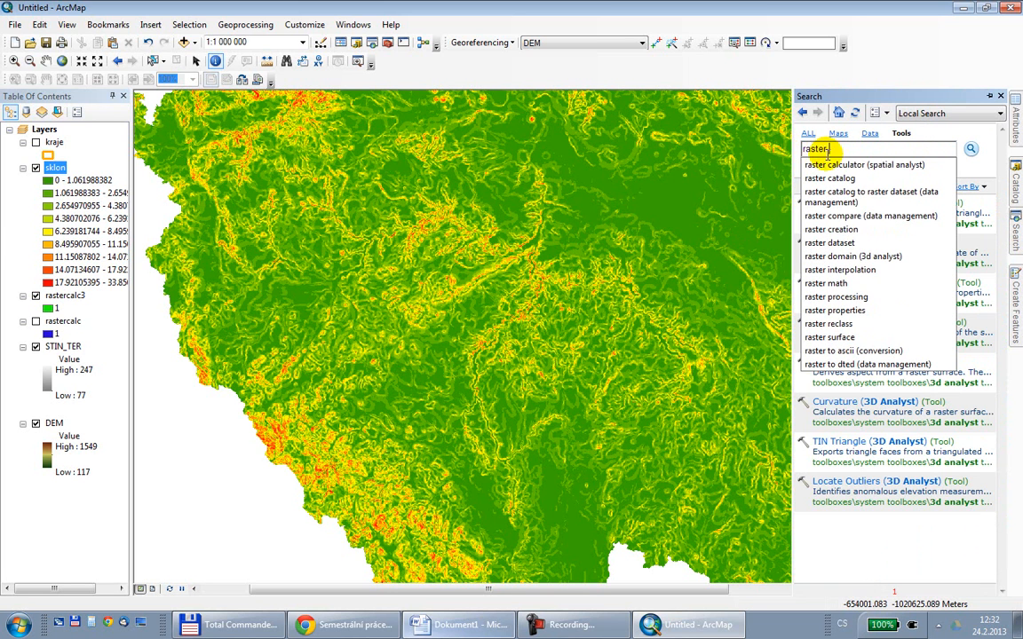
pyautogui.click(845, 166)
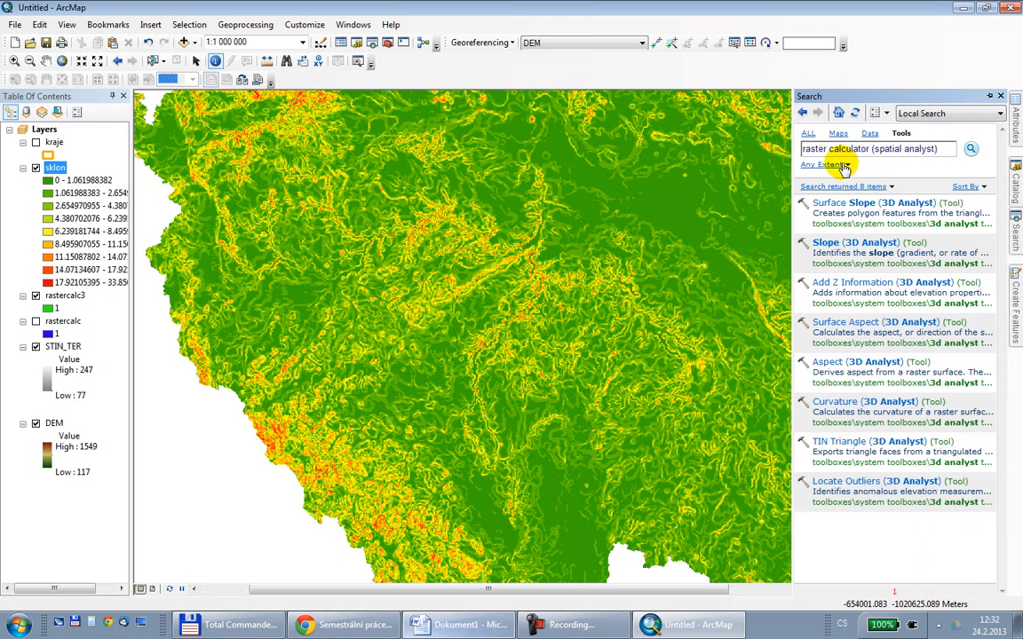
pyautogui.click(856, 206)
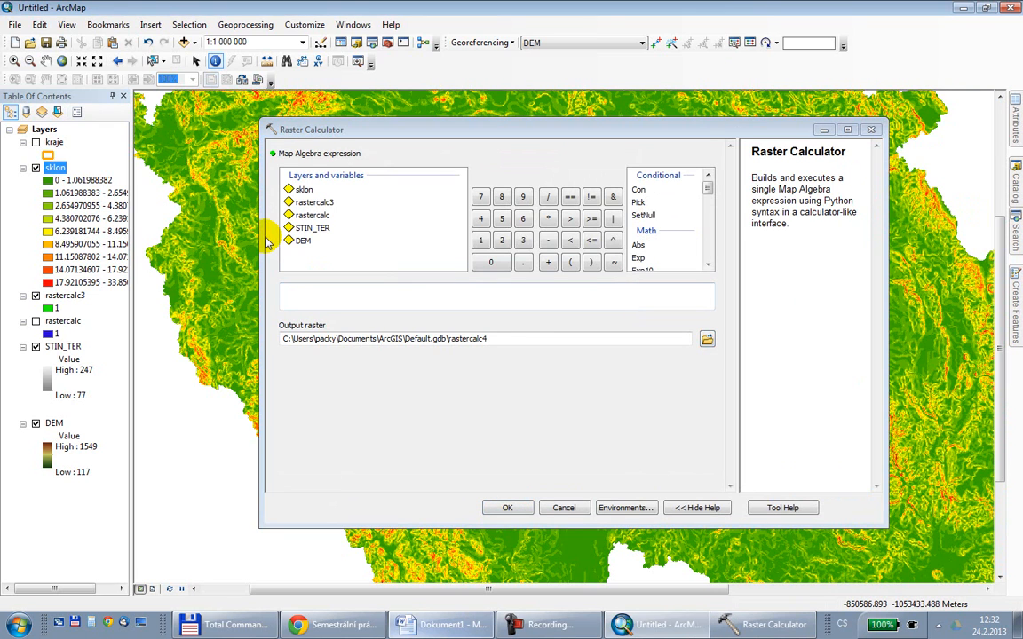
# - Run the Raster Calculator with the expression "sklon" > 10 to extract slopes steeper than 10 degrees
pyautogui.doubleClick(303, 189)
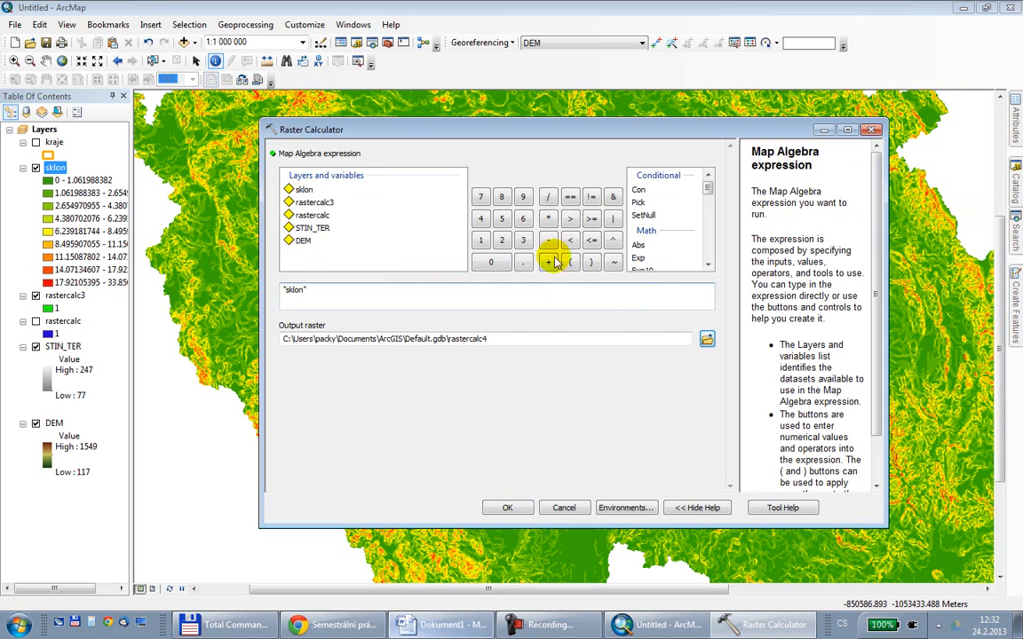
pyautogui.click(572, 221)
pyautogui.click(480, 240)
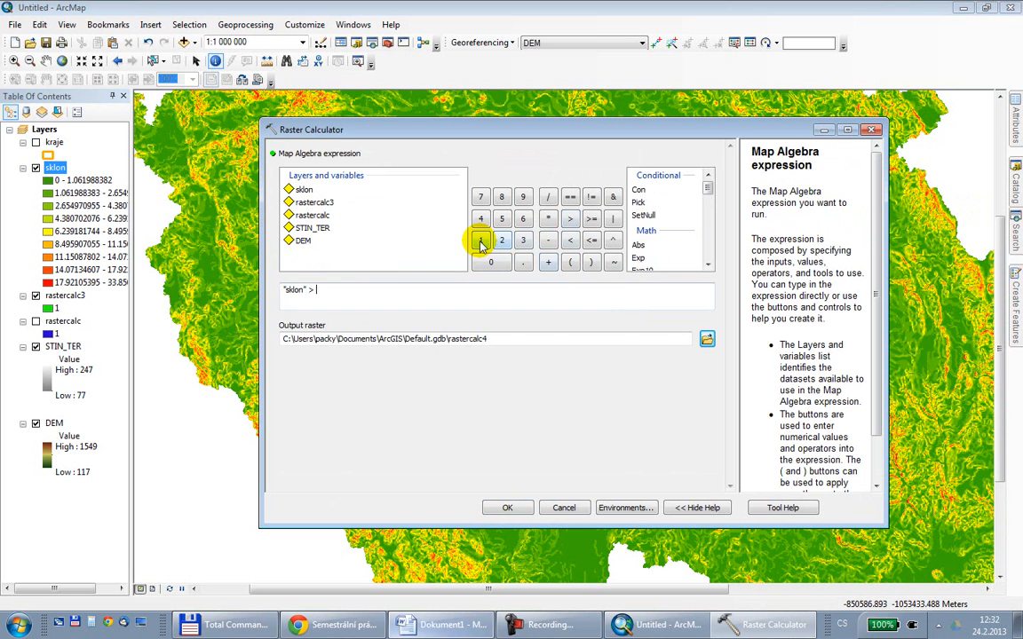
pyautogui.click(487, 263)
pyautogui.click(507, 507)
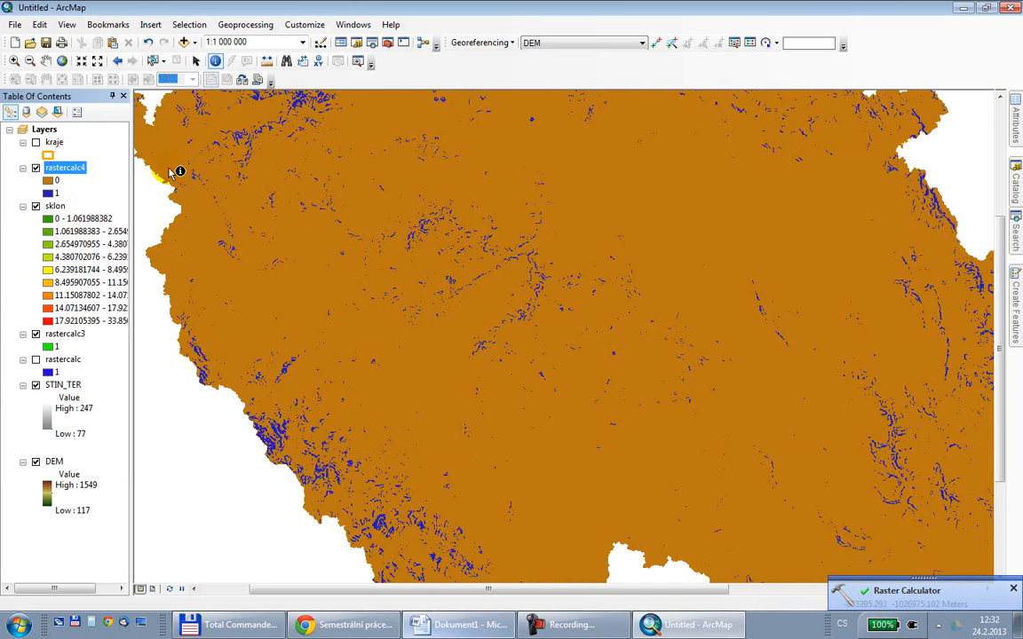
# - Inspect the rastercalc4 result across the whole country and hide that layer
pyautogui.scroll(3, 250, 325)
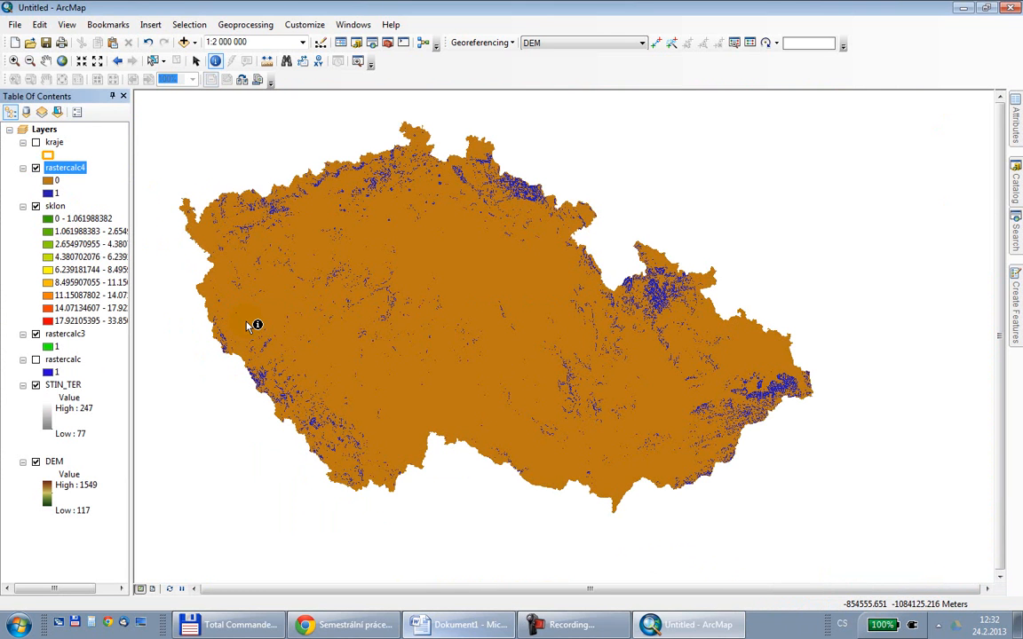
pyautogui.click(46, 60)
pyautogui.moveTo(407, 278); pyautogui.dragTo(467, 297)
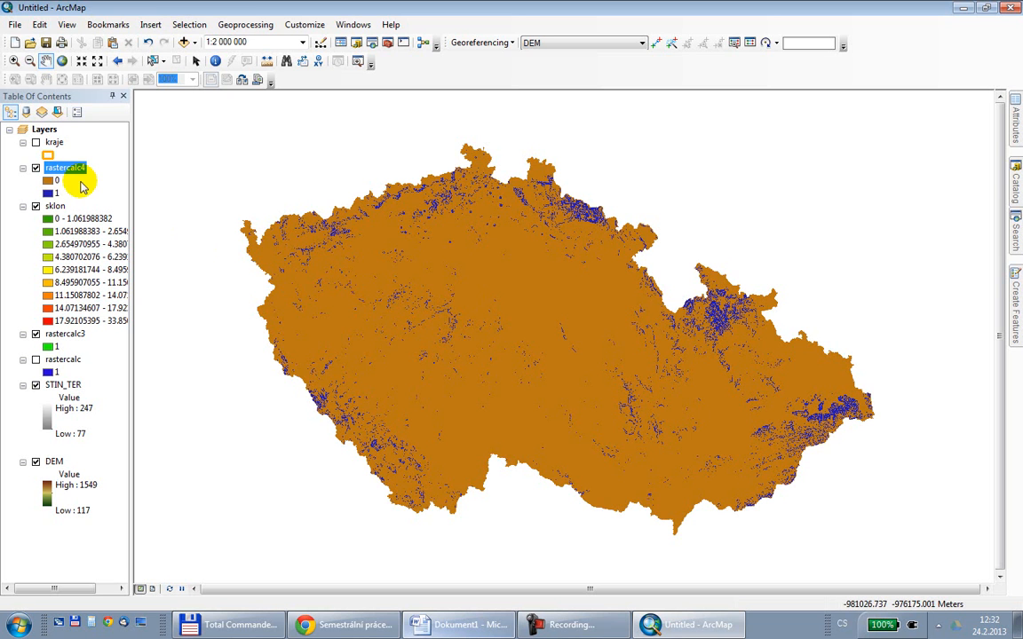
pyautogui.click(35, 168)
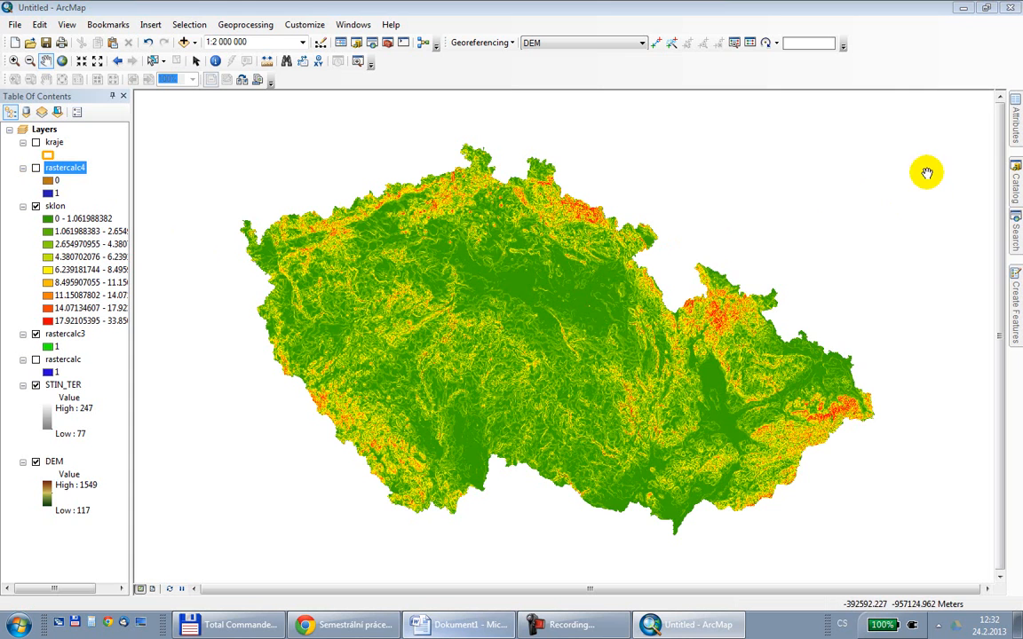
# - Reopen the Raster Calculator and enter the elevation condition ("DEM" > 700)
pyautogui.click(1015, 233)
pyautogui.click(846, 204)
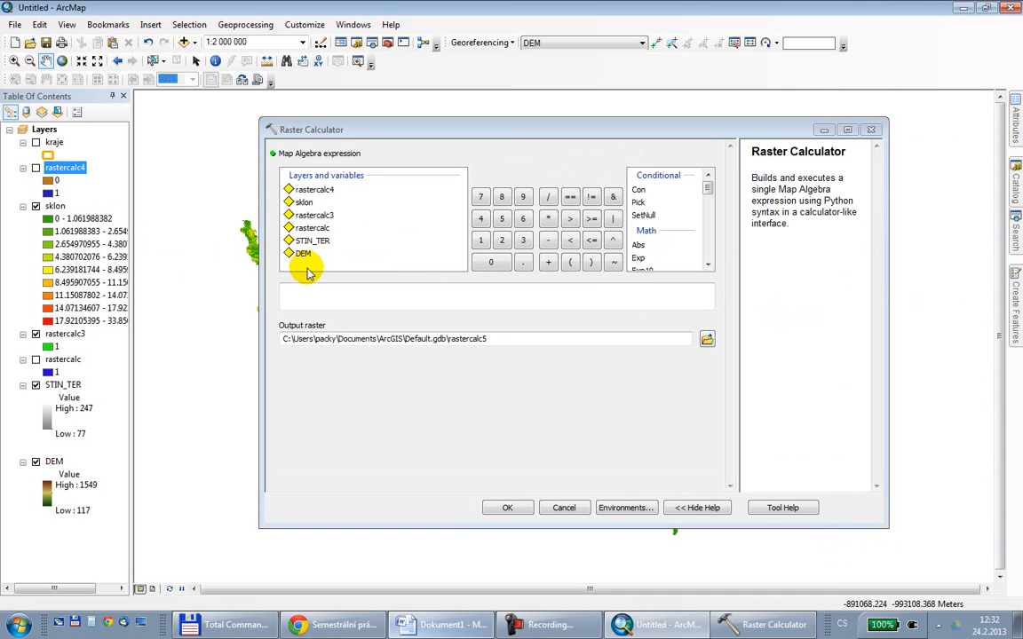
pyautogui.click(326, 297)
pyautogui.write('()')
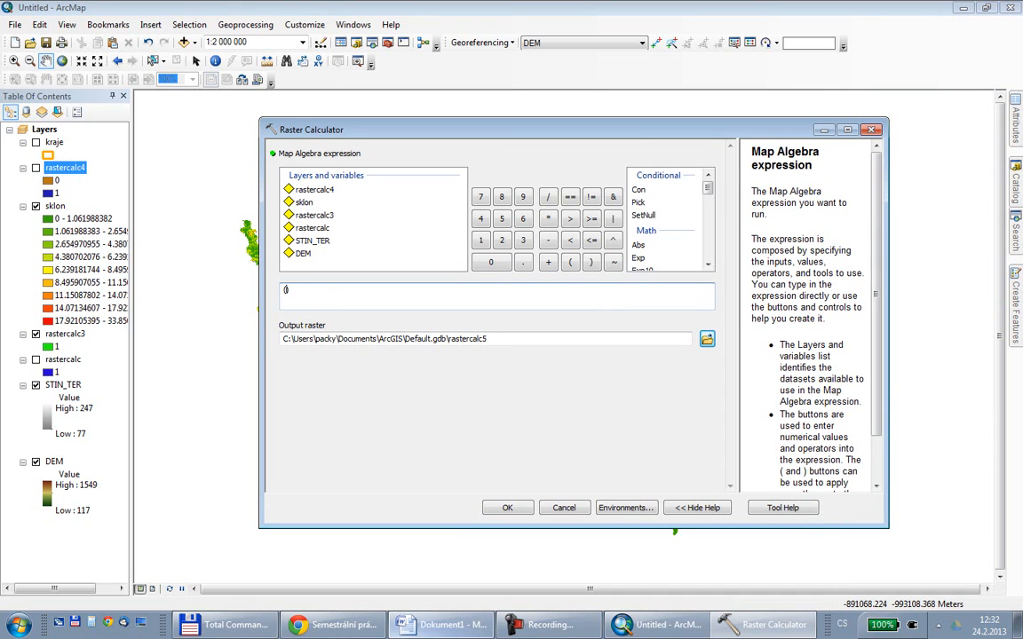
pyautogui.doubleClick(293, 254)
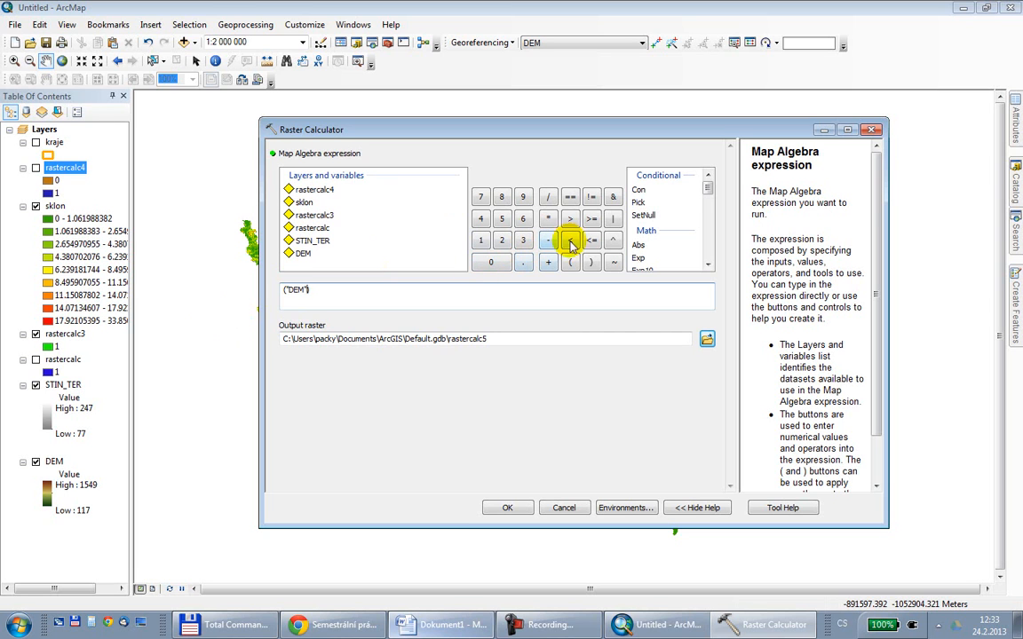
pyautogui.click(571, 220)
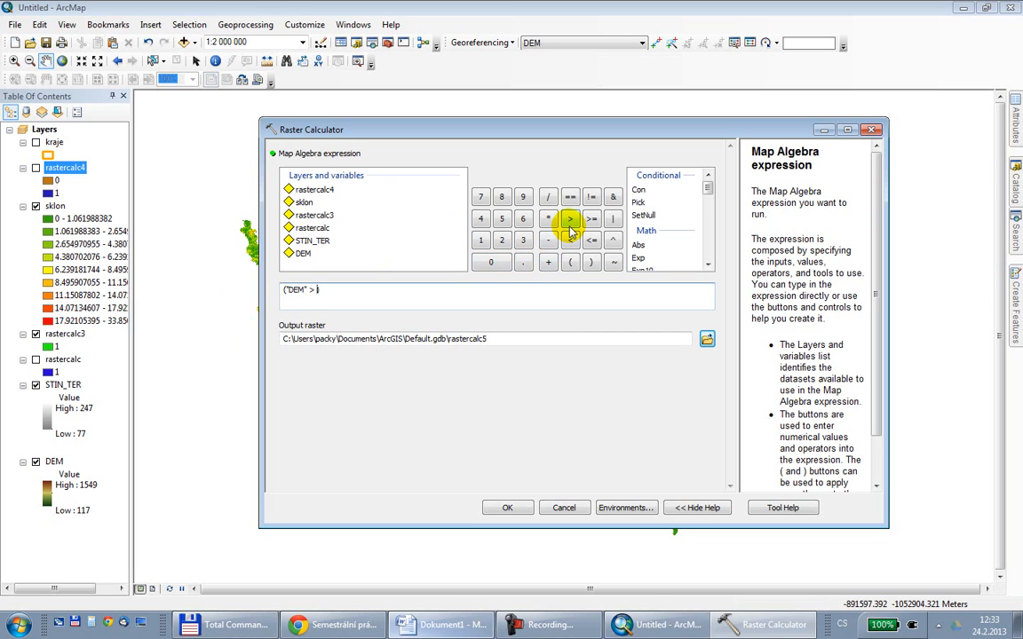
pyautogui.click(481, 199)
pyautogui.click(488, 262)
pyautogui.click(502, 264)
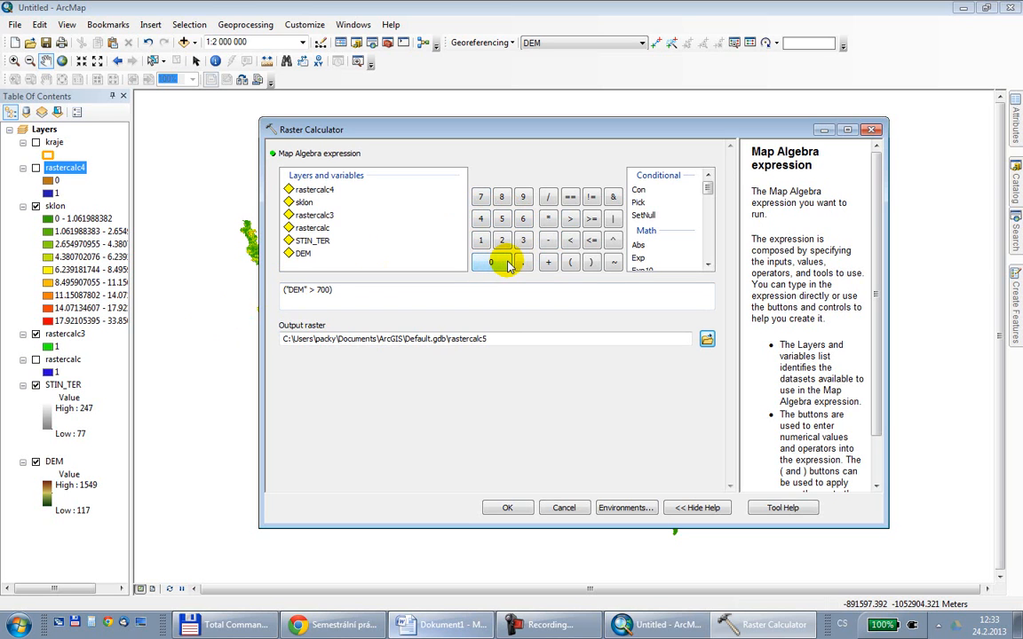
# - Extend the expression with & ("sklon" > 10) and run the Raster Calculator
pyautogui.click(613, 197)
pyautogui.write('(')
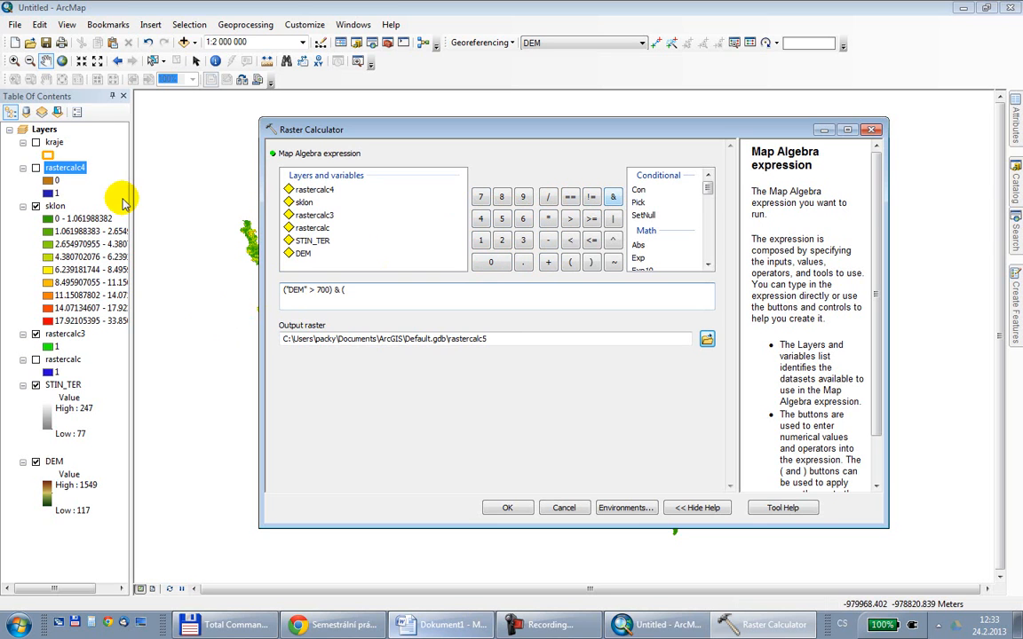
pyautogui.doubleClick(287, 204)
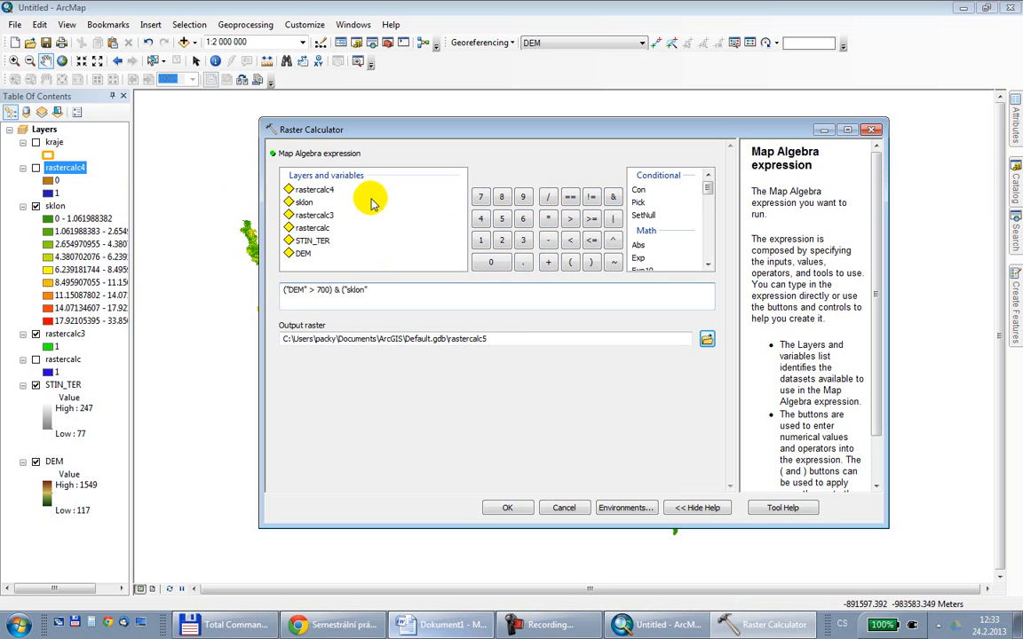
pyautogui.click(573, 219)
pyautogui.click(479, 240)
pyautogui.click(491, 262)
pyautogui.click(590, 264)
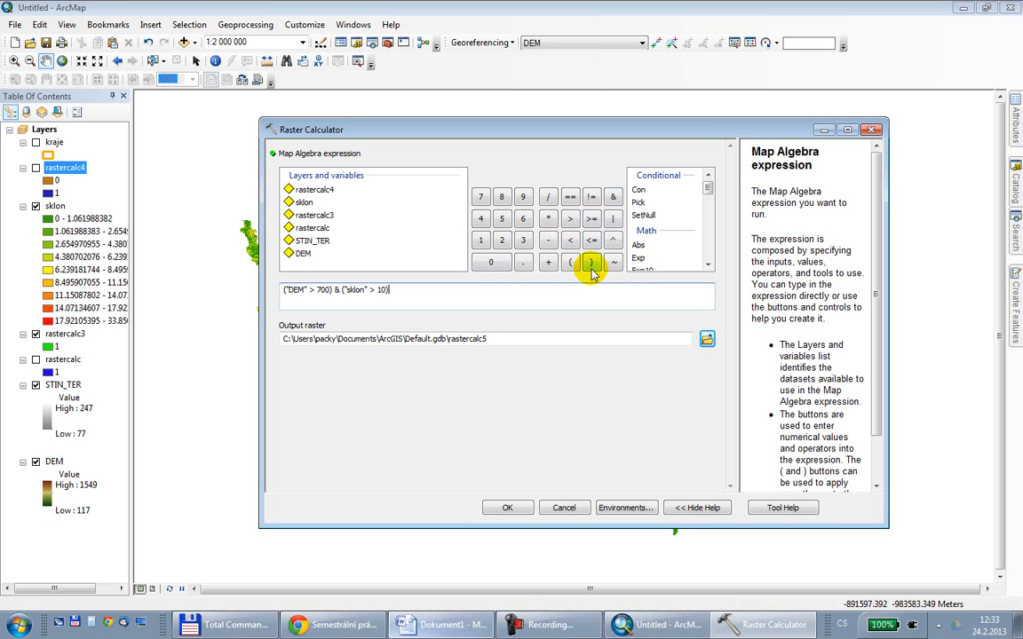
pyautogui.click(504, 512)
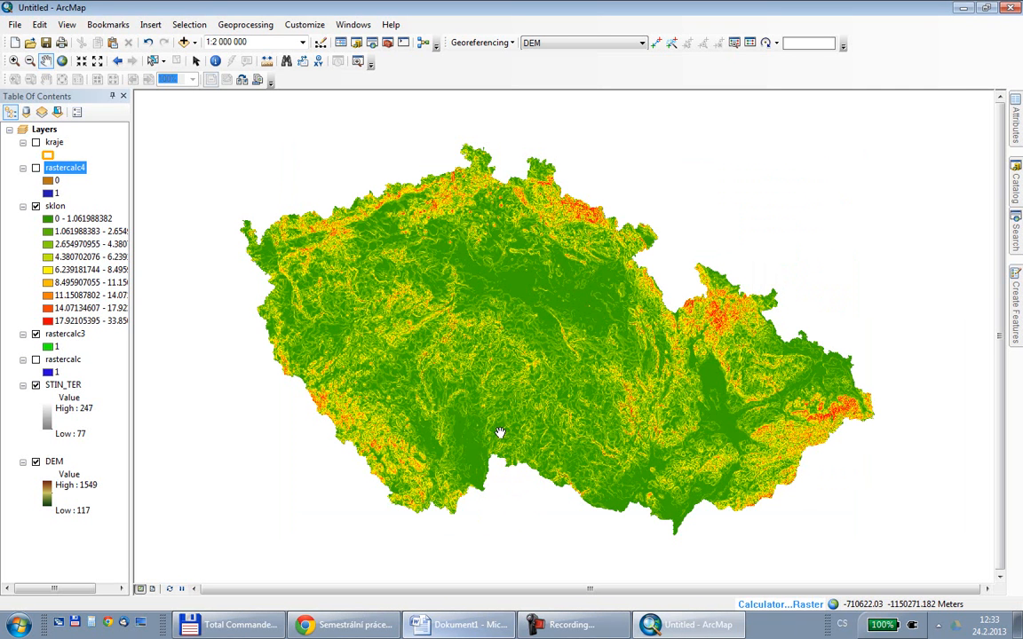